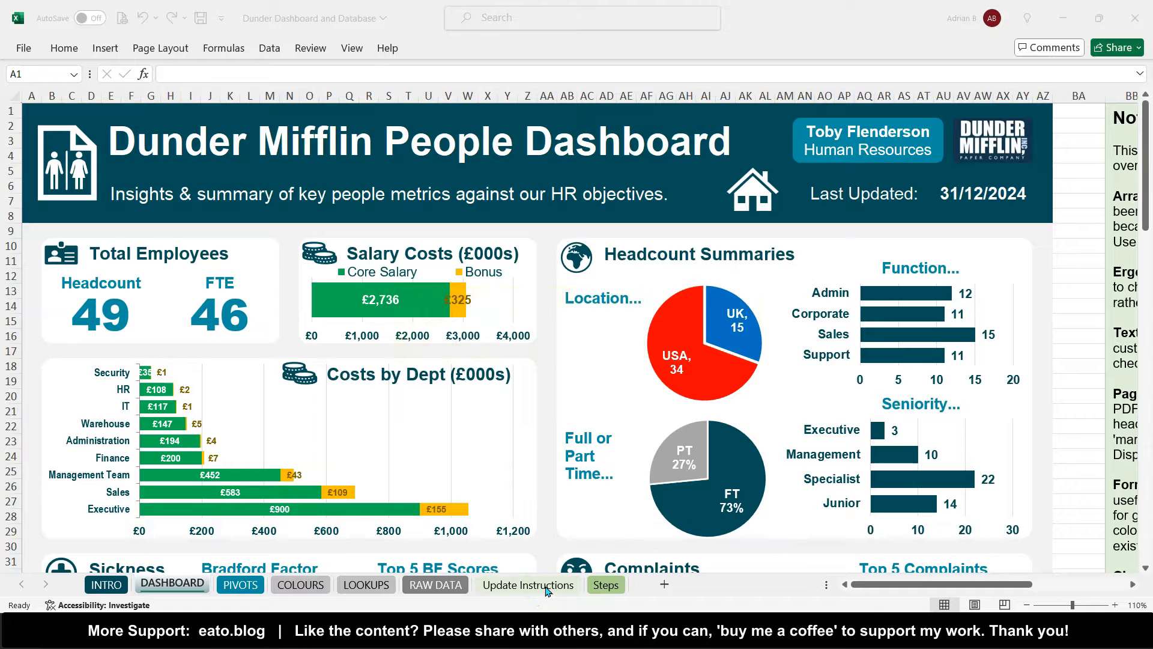
- Examine the employee records on the RAW DATA sheet and the pivot tables on the PIVOTS sheet, and return to the DASHBOARD sheet
left_click(443, 588)
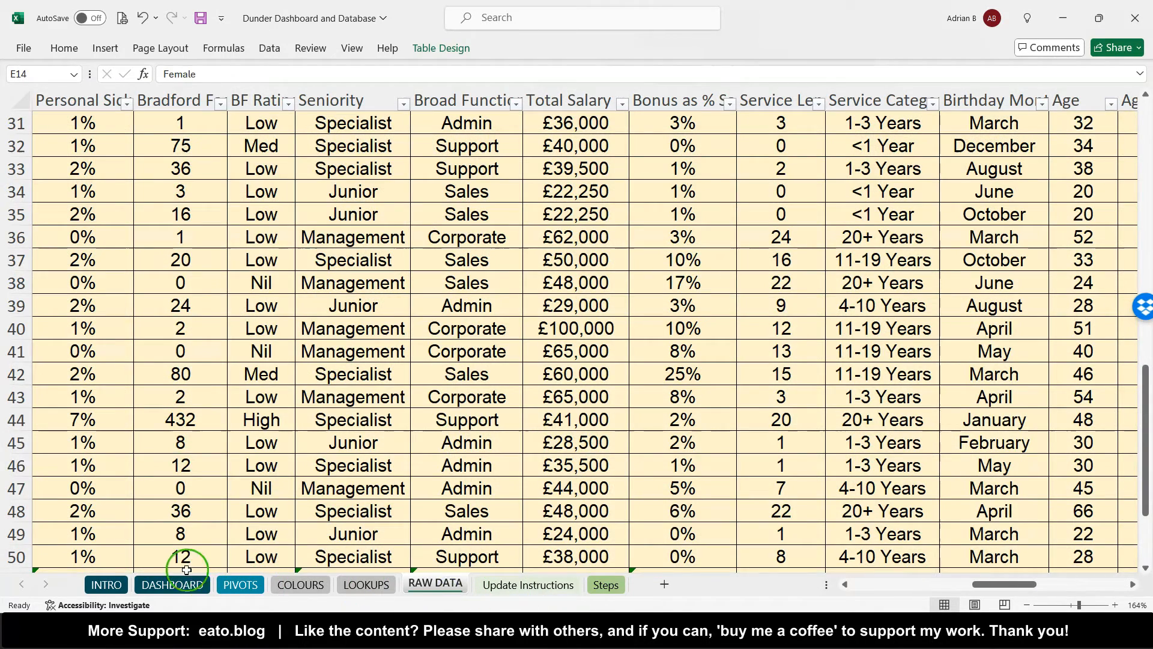
left_click(165, 582)
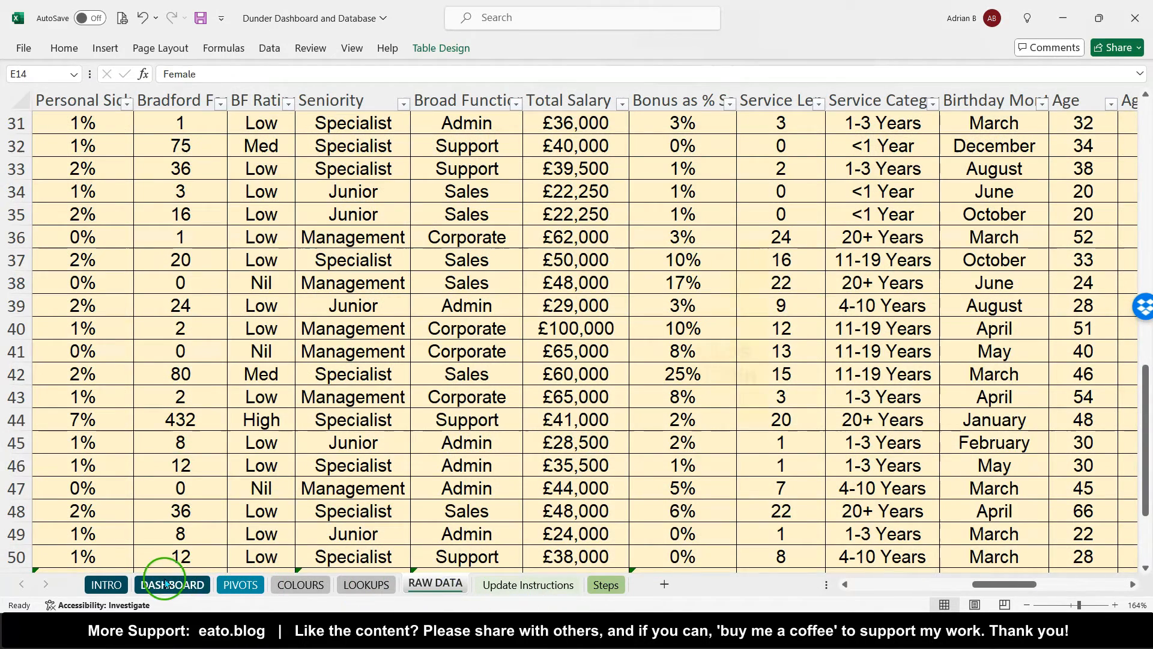
left_click(430, 582)
scroll(361, 430, "up", 10)
scroll(361, 430, "left", 6)
scroll(361, 430, "left", 4)
scroll(361, 430, "down", 3)
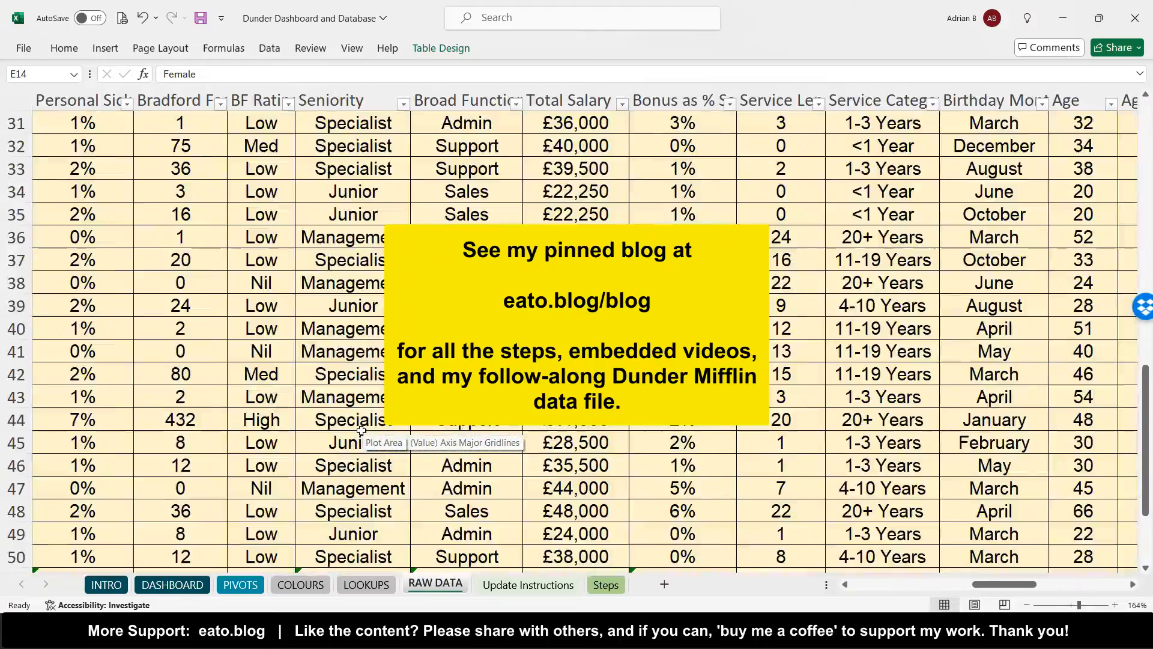
scroll(361, 430, "down", 7)
scroll(460, 394, "left", 5)
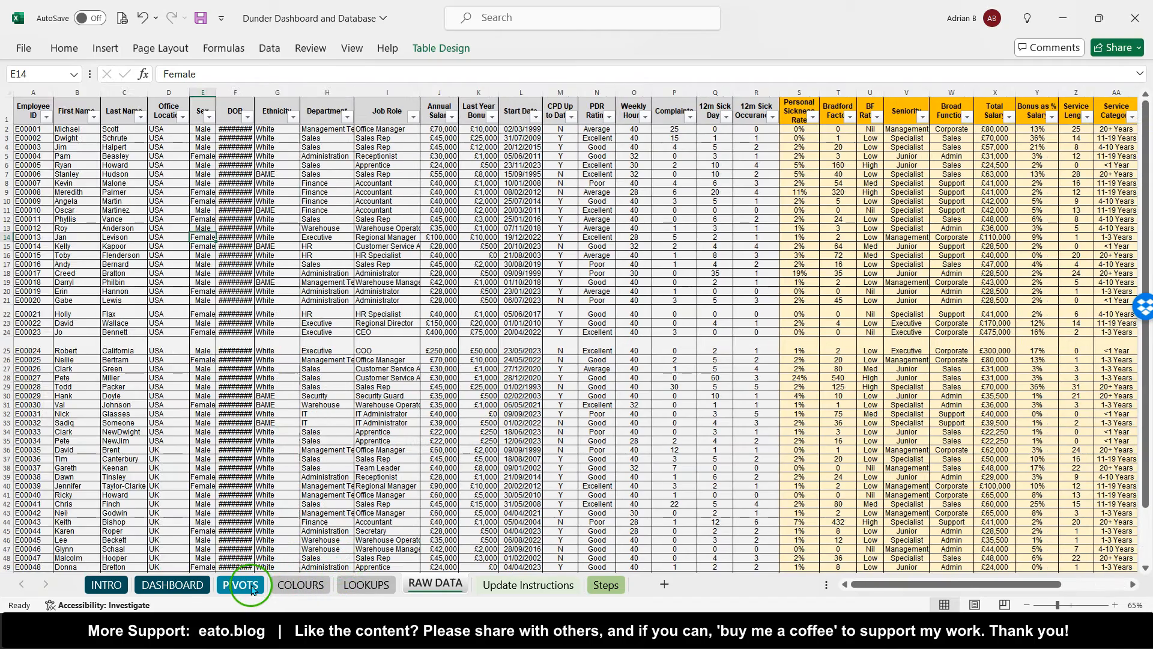
left_click(240, 585)
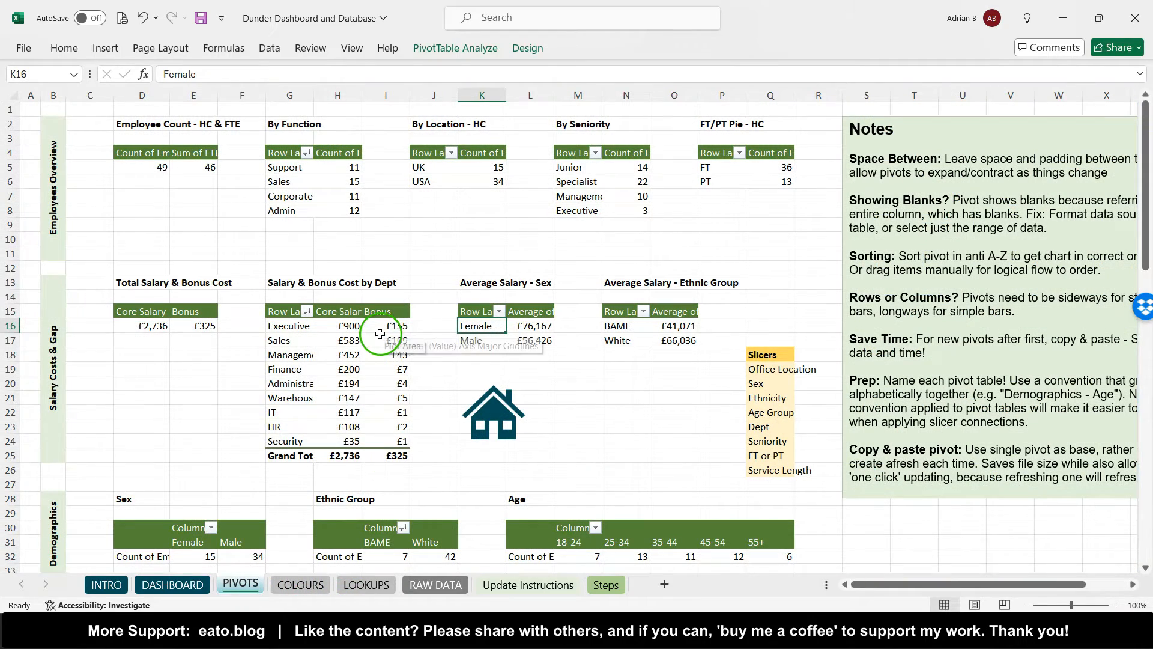
left_click(192, 584)
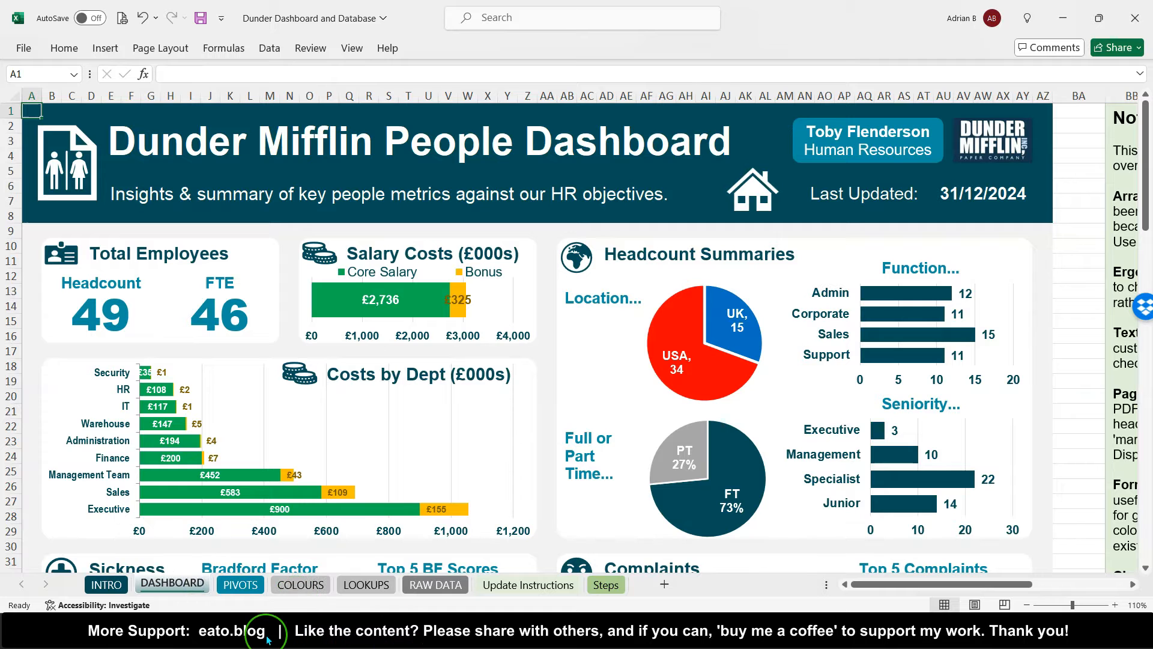
- Switch to the Dunder Dashboard Follow Along workbook and examine the sections of its DASHBOARD sheet from header to footer
mouse_move(268, 639)
left_click(177, 552)
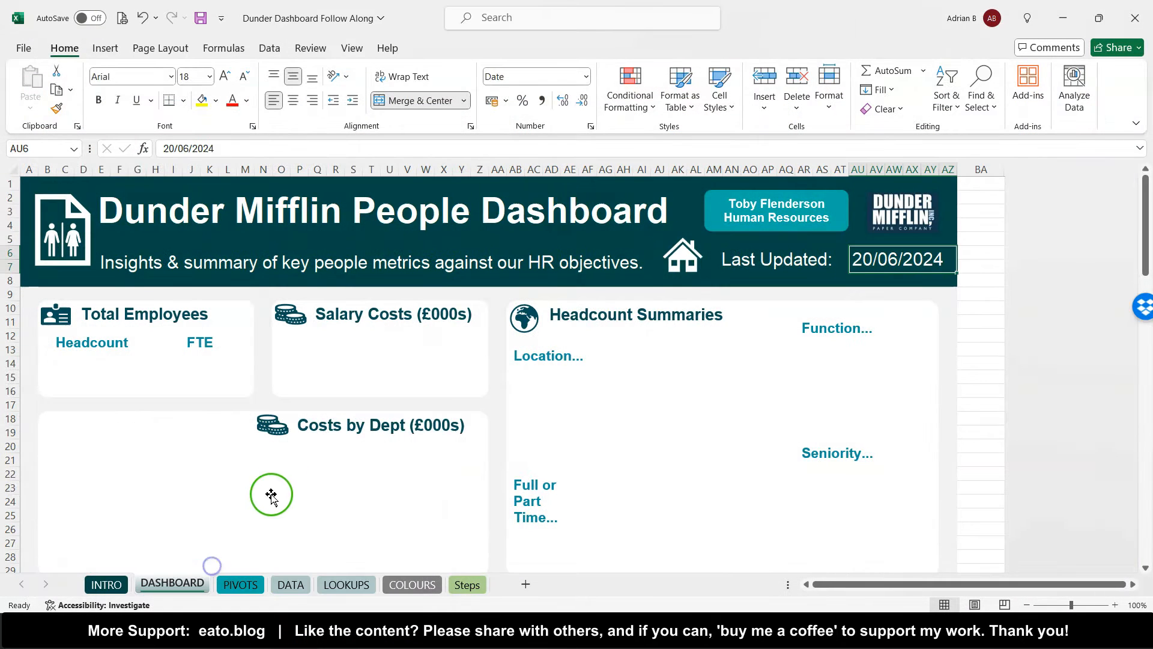
scroll(282, 478, "down", 1)
scroll(206, 257, "up", 2)
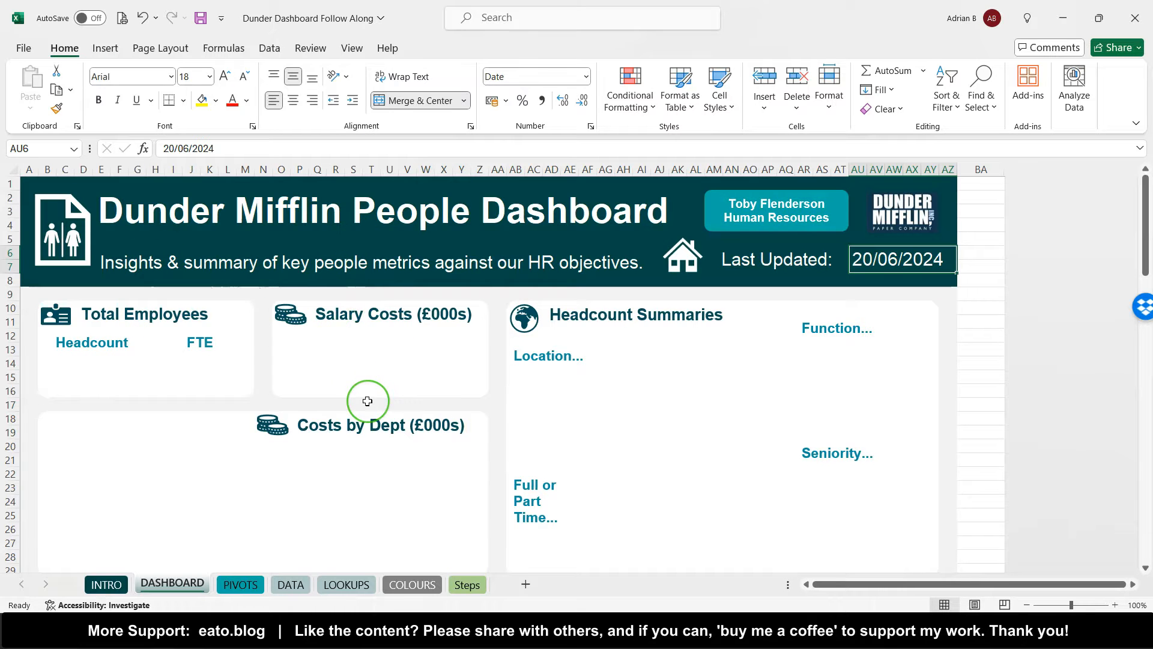
scroll(368, 400, "down", 1)
scroll(368, 401, "down", 2)
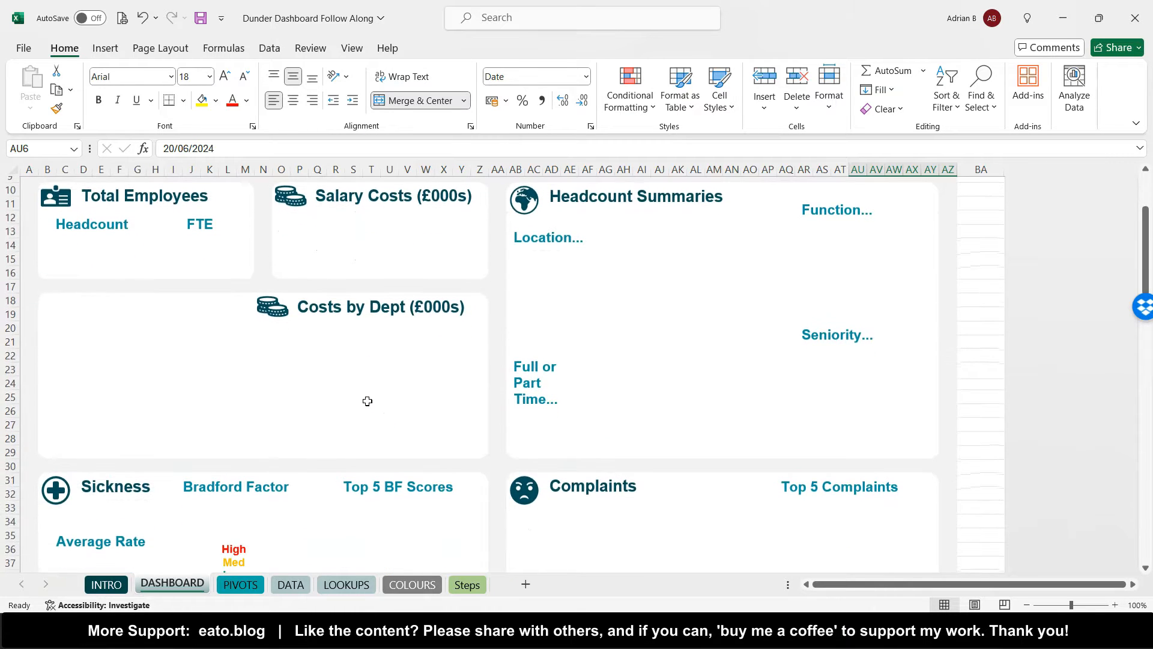
scroll(368, 400, "down", 16)
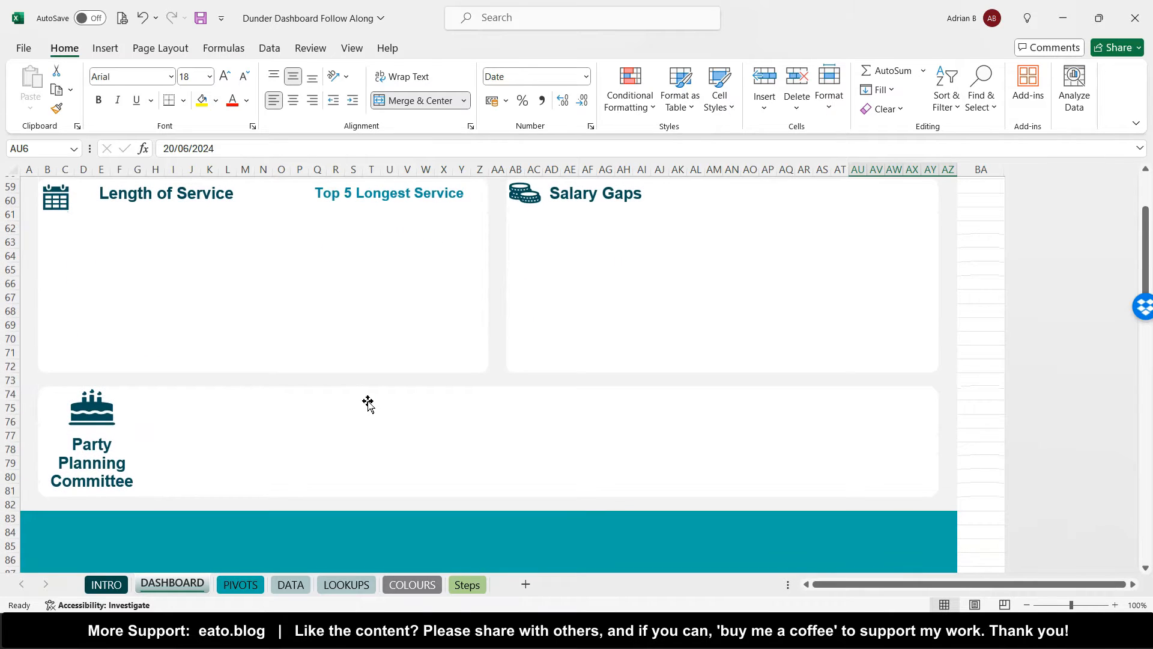
scroll(367, 404, "up", 19)
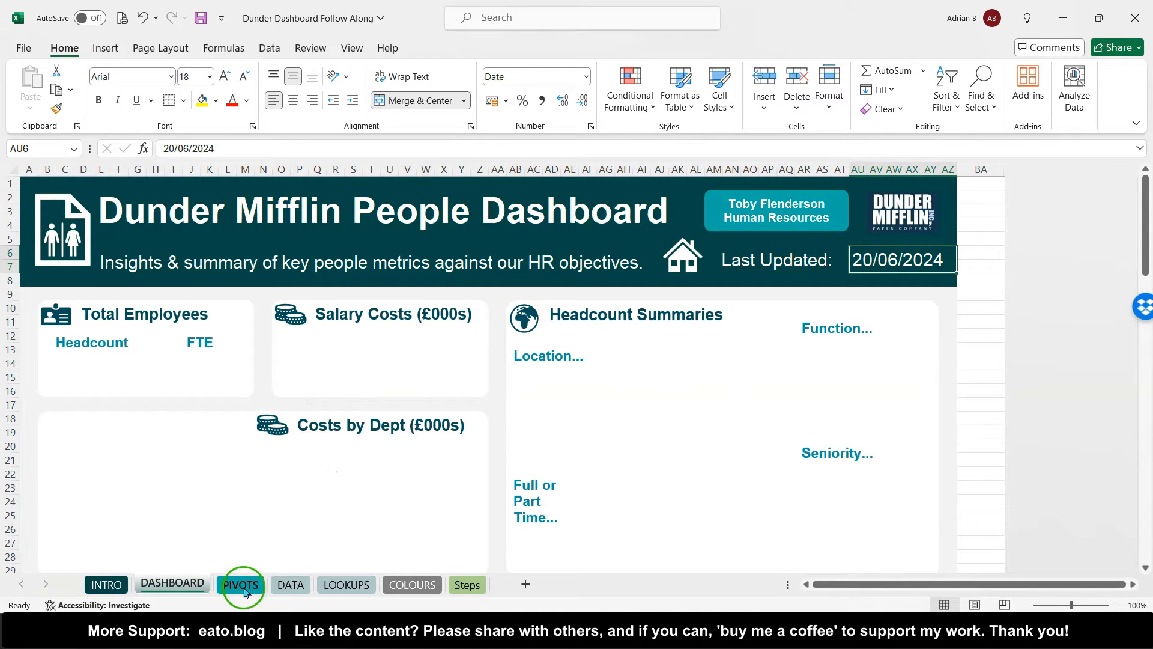
- Read section 5, Create charts for Dashboard, on the Steps sheet
left_click(467, 584)
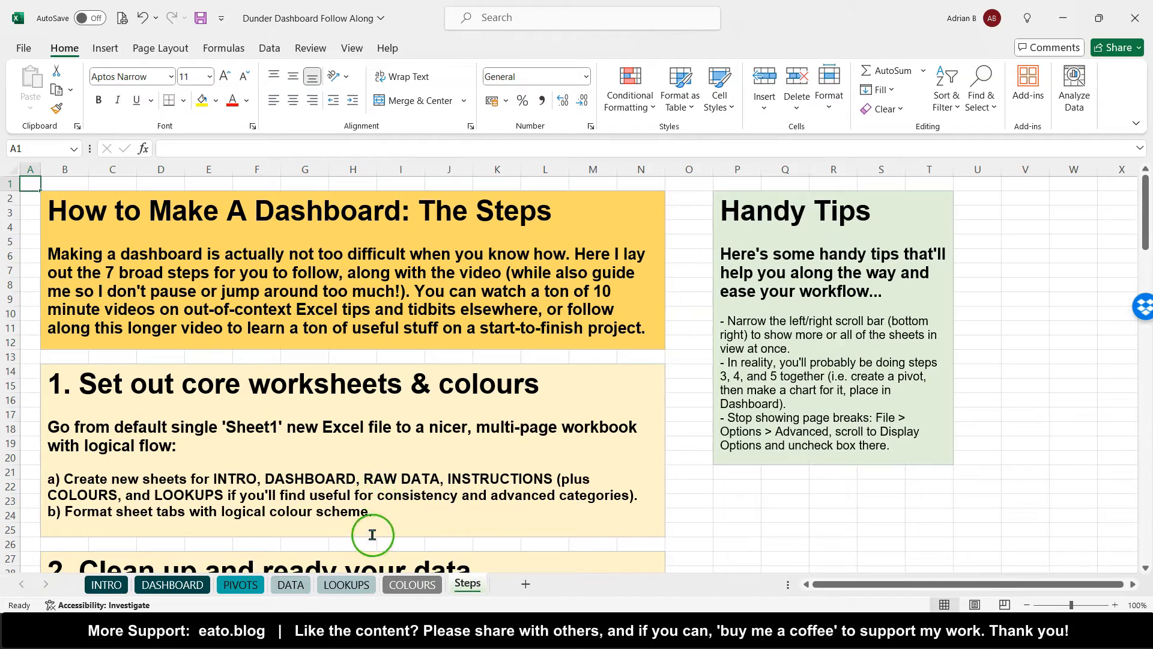
scroll(368, 468, "down", 20)
scroll(367, 469, "down", 5)
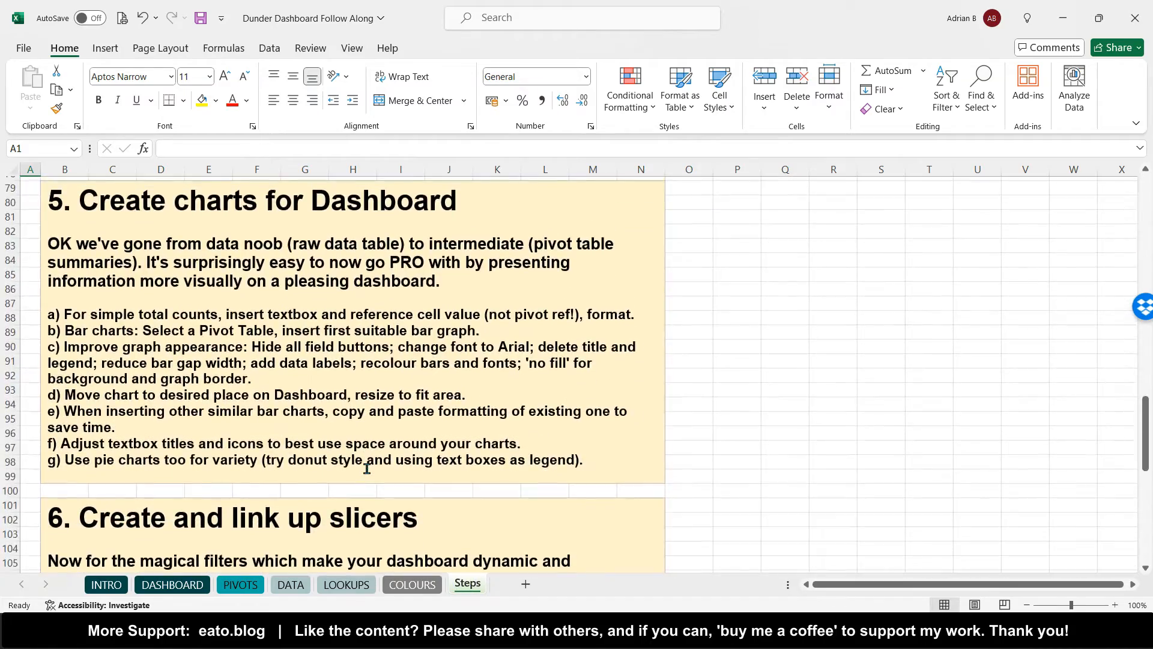
scroll(367, 469, "up", 4, "ctrl")
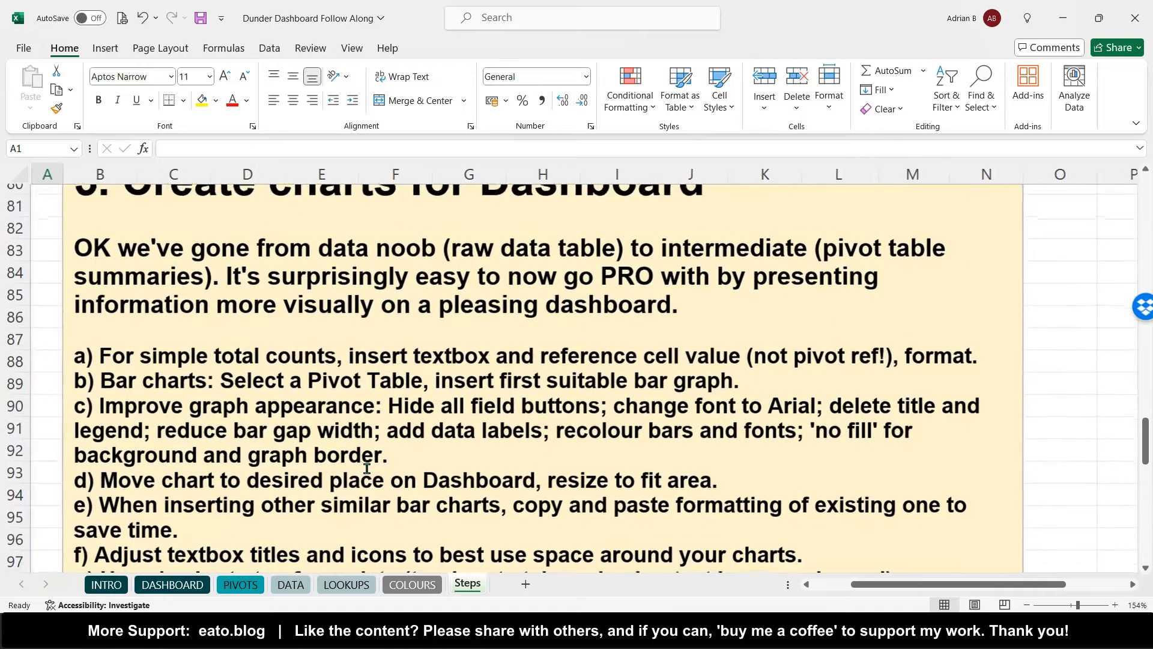
scroll(337, 487, "down", 2, "ctrl")
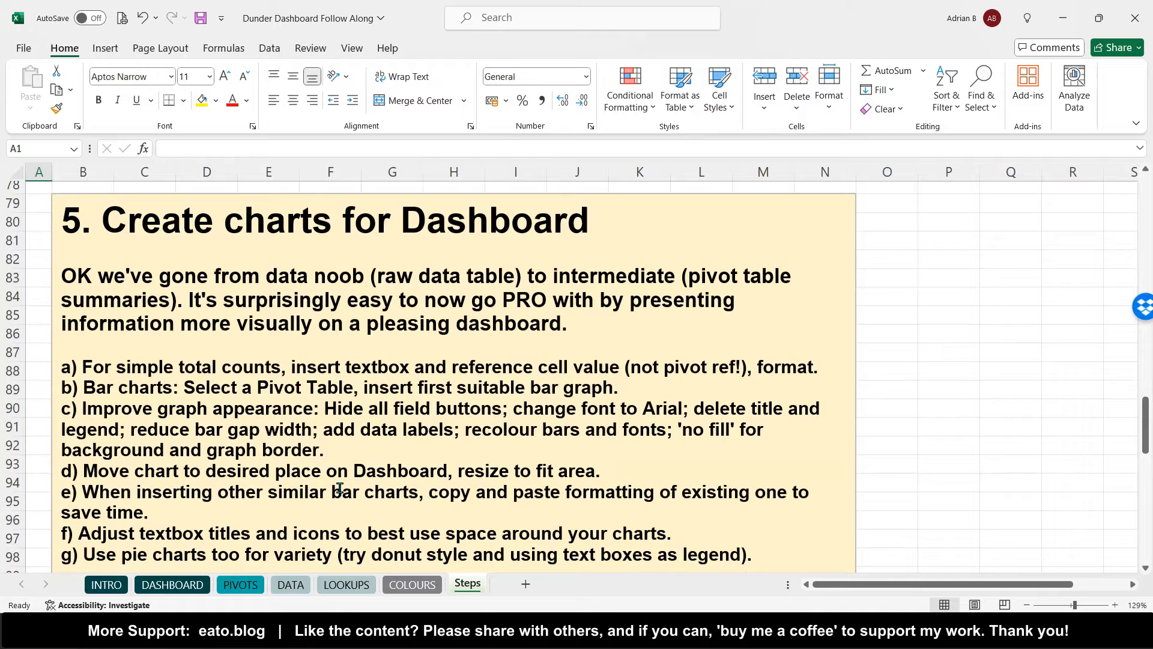
scroll(340, 487, "down", 1)
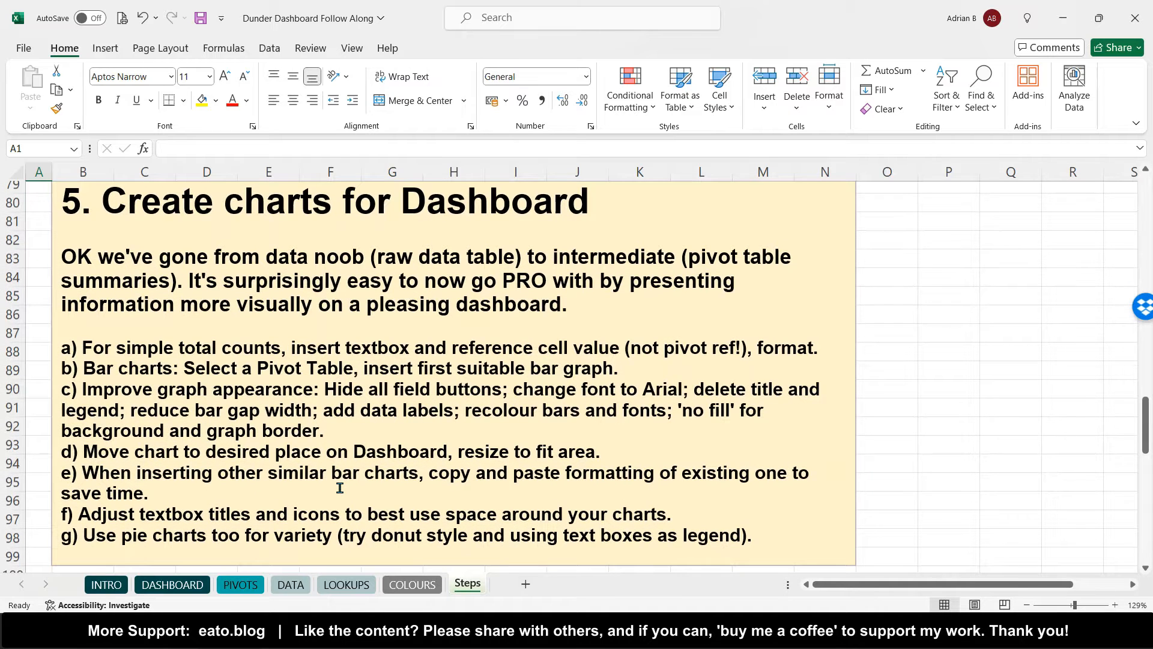
scroll(340, 487, "down", 1)
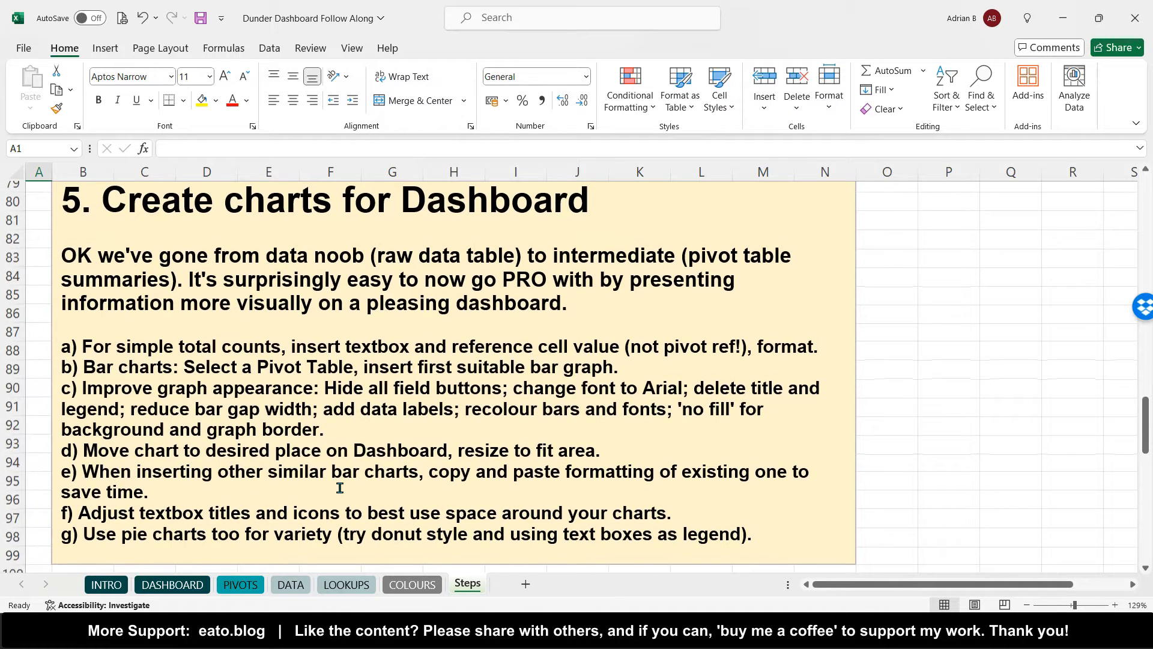
scroll(340, 488, "down", 1)
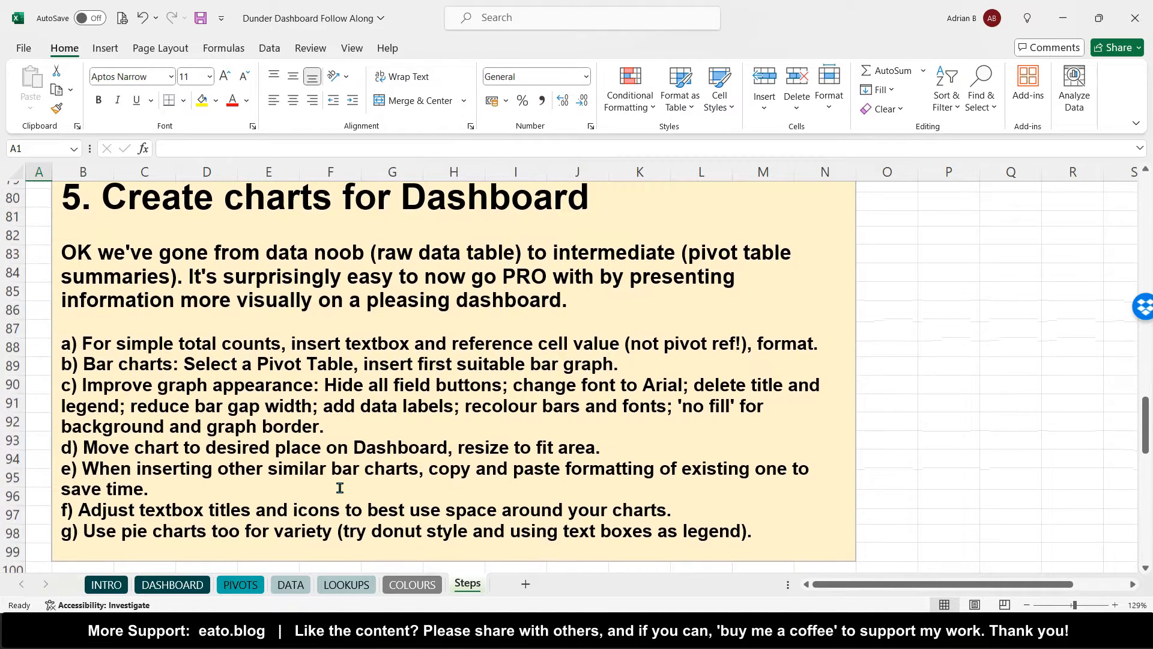
scroll(340, 488, "down", 1)
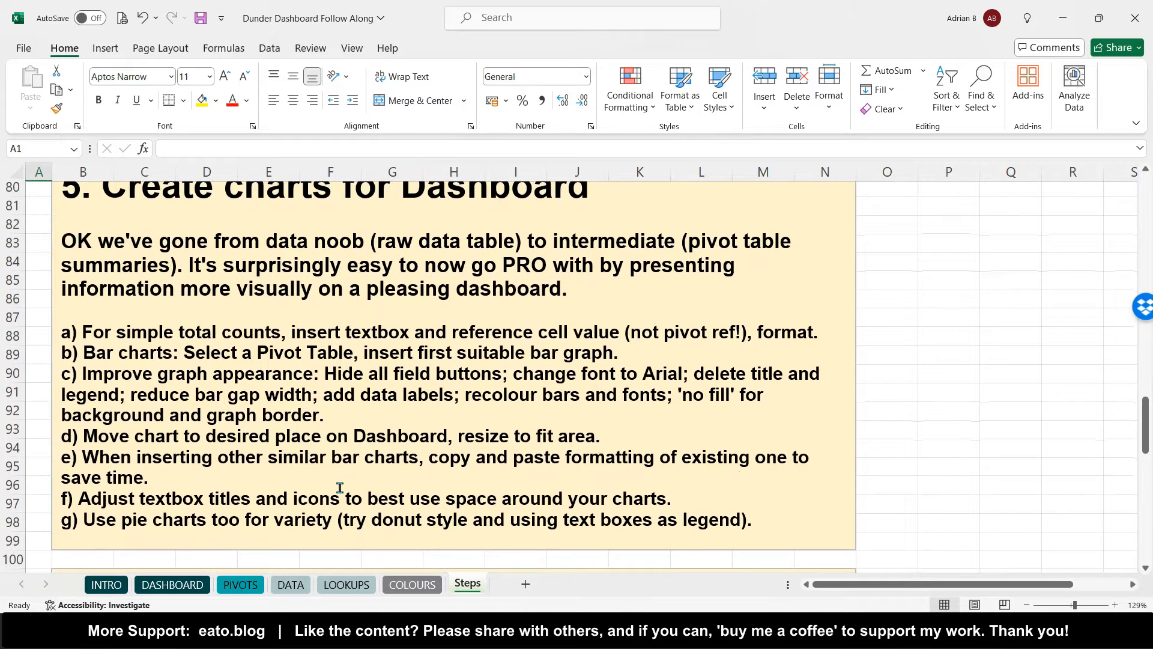
scroll(340, 488, "up", 1)
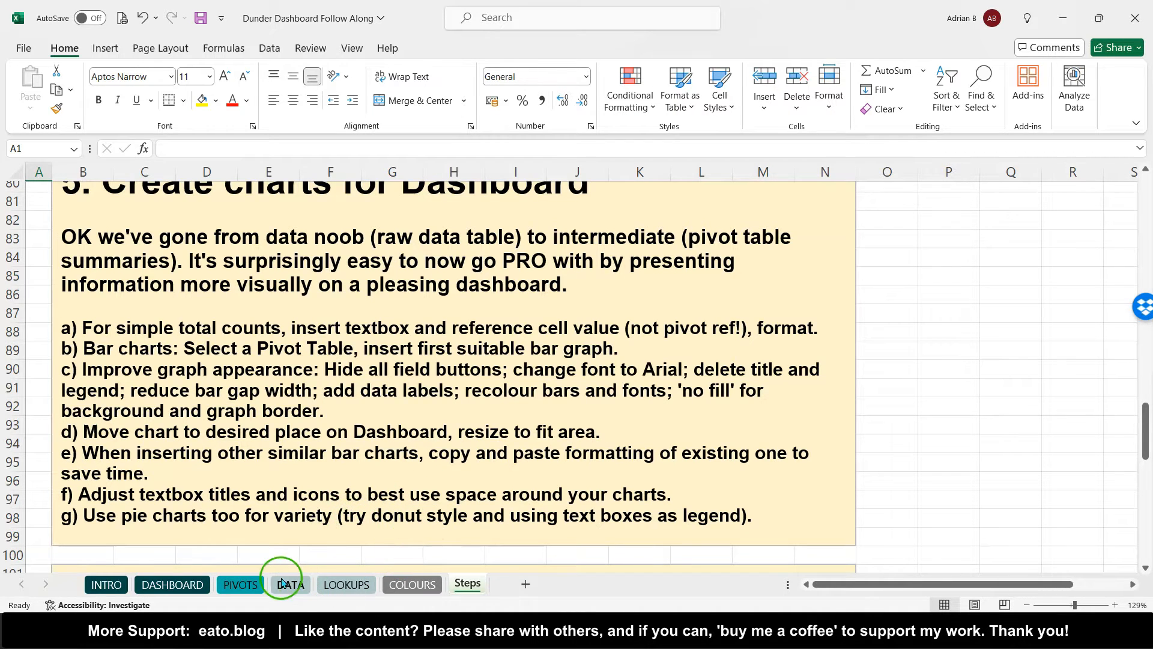
- Switch to the Dunder Dashboard and Database workbook and read the page setup, formatting and chart variety notes beside the dashboard
left_click(189, 586)
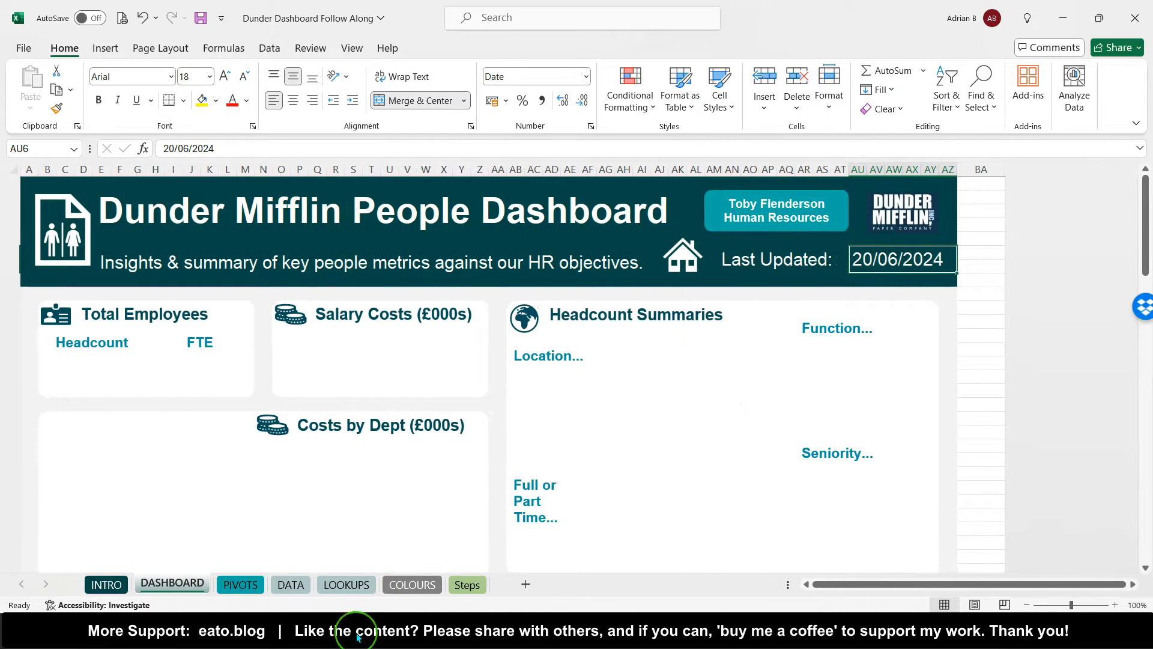
mouse_move(270, 632)
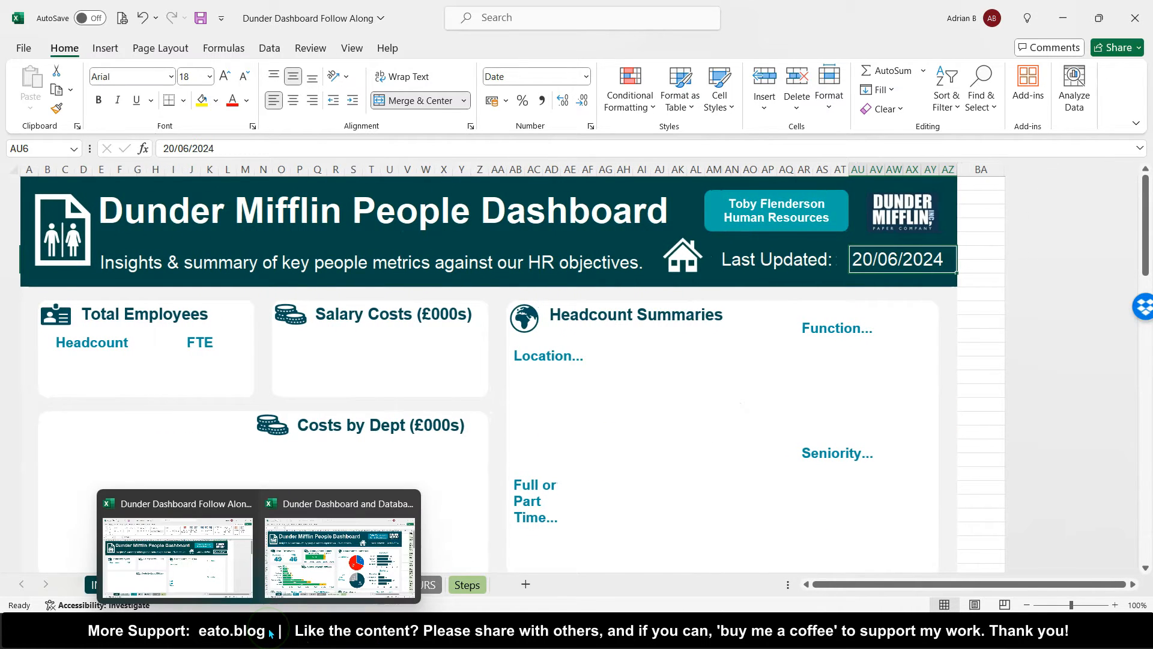
left_click(336, 561)
scroll(798, 433, "right", 8)
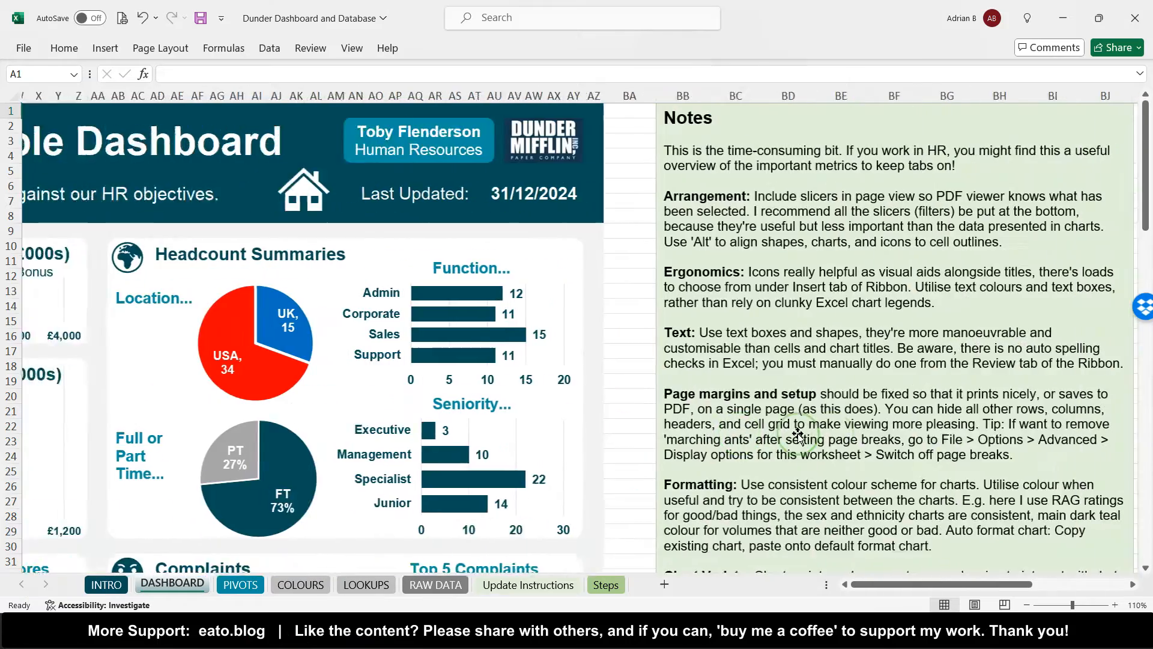
scroll(798, 434, "down", 3)
scroll(798, 434, "down", 3)
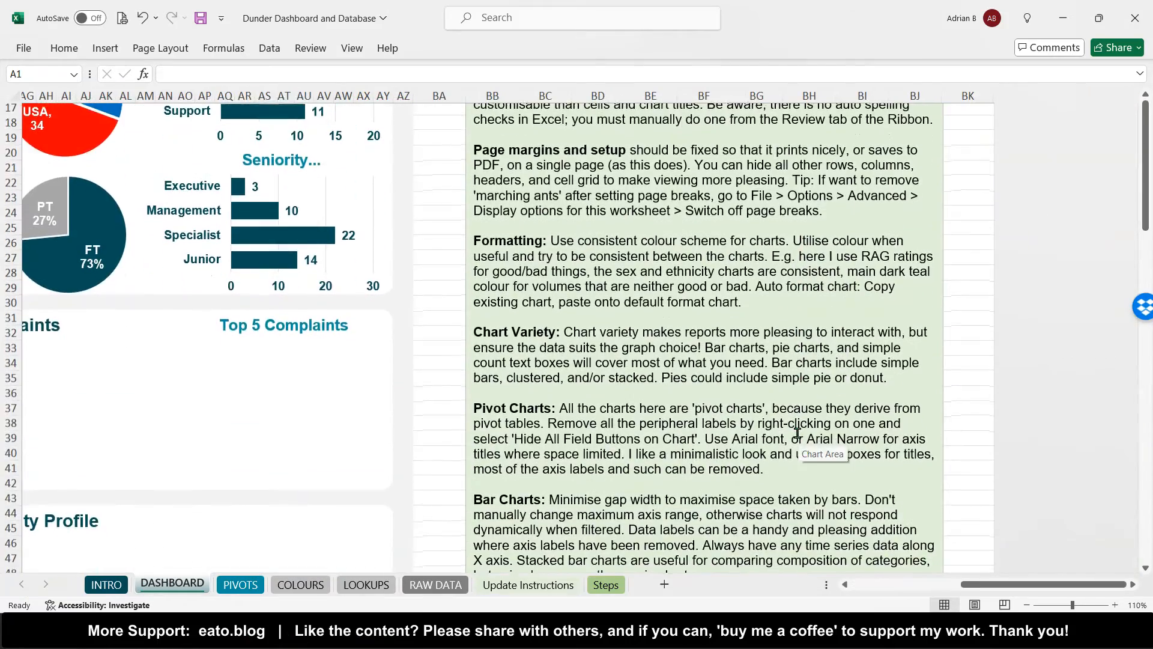
scroll(732, 348, "up", 4)
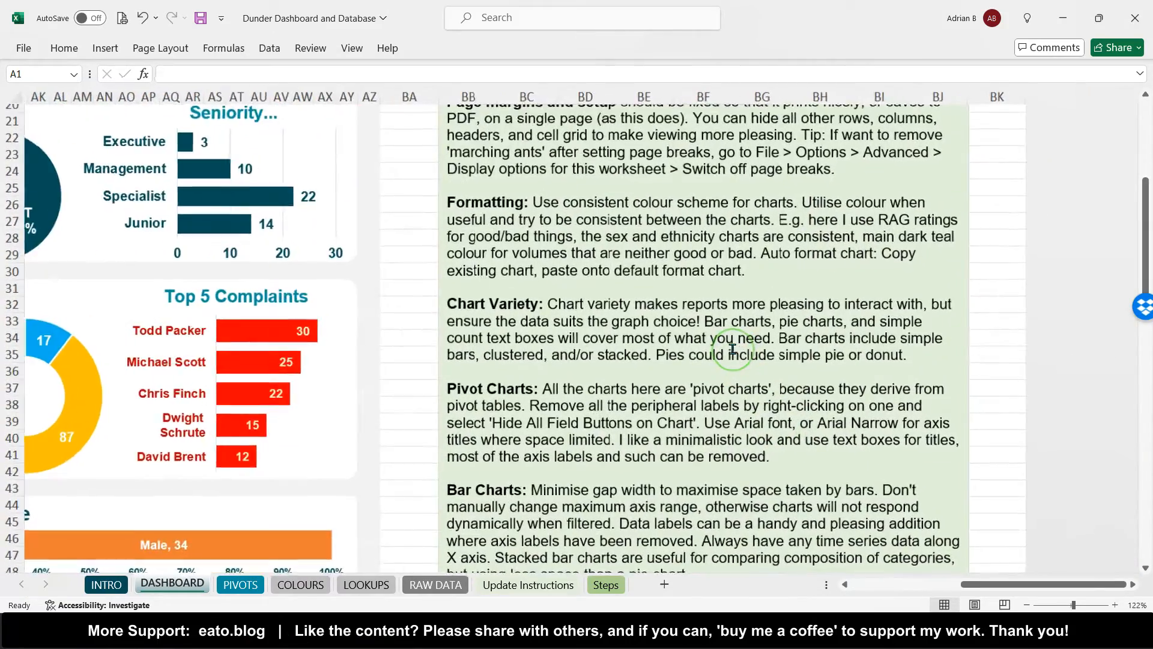
scroll(733, 349, "up", 1)
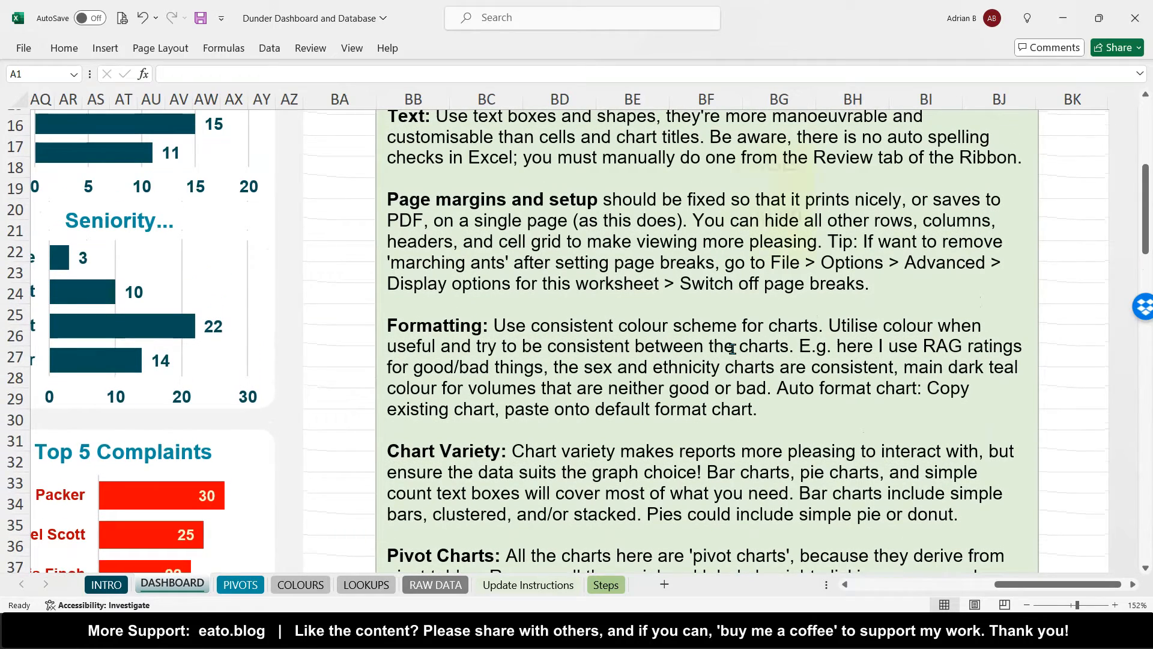
scroll(732, 349, "down", 2)
scroll(733, 349, "down", 1)
scroll(733, 348, "left", 3)
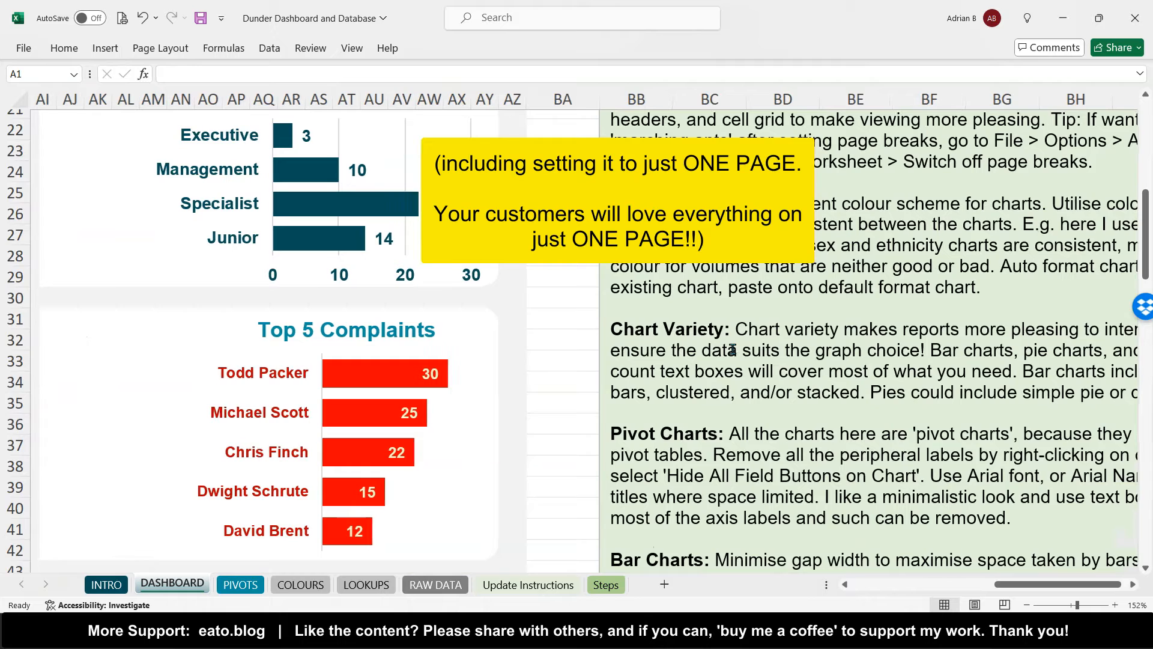
scroll(733, 349, "right", 2)
scroll(732, 348, "right", 1)
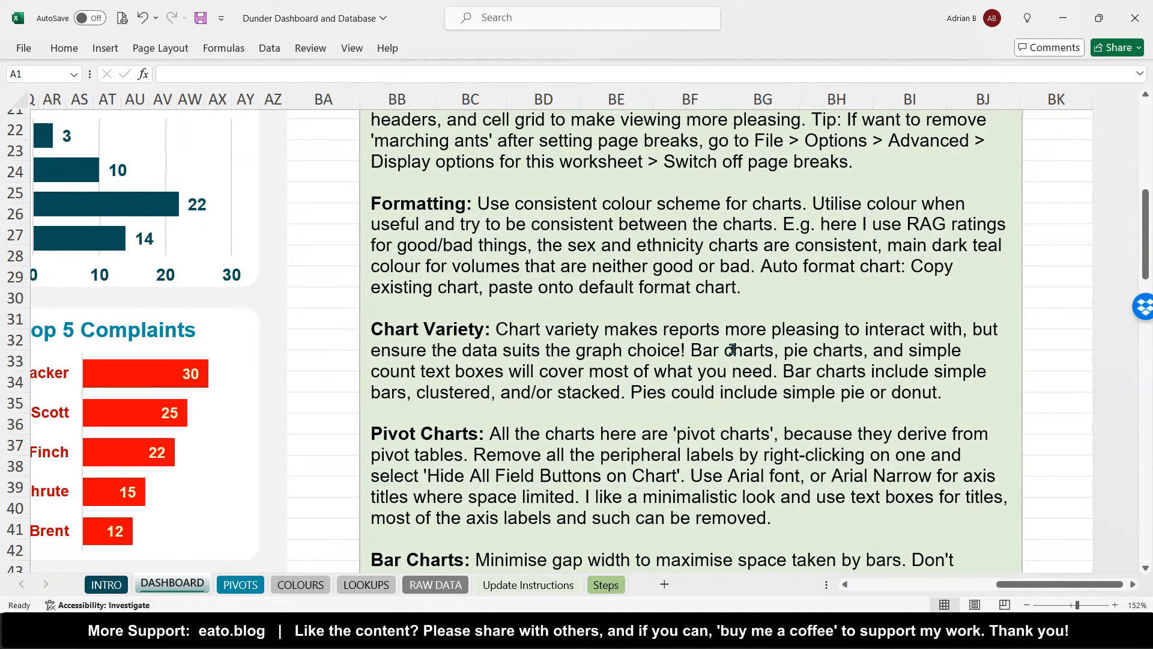
- Compare the Complaints donut chart and the Top 5 Complaints bar chart with the chart notes beside them
scroll(732, 349, "left", 2)
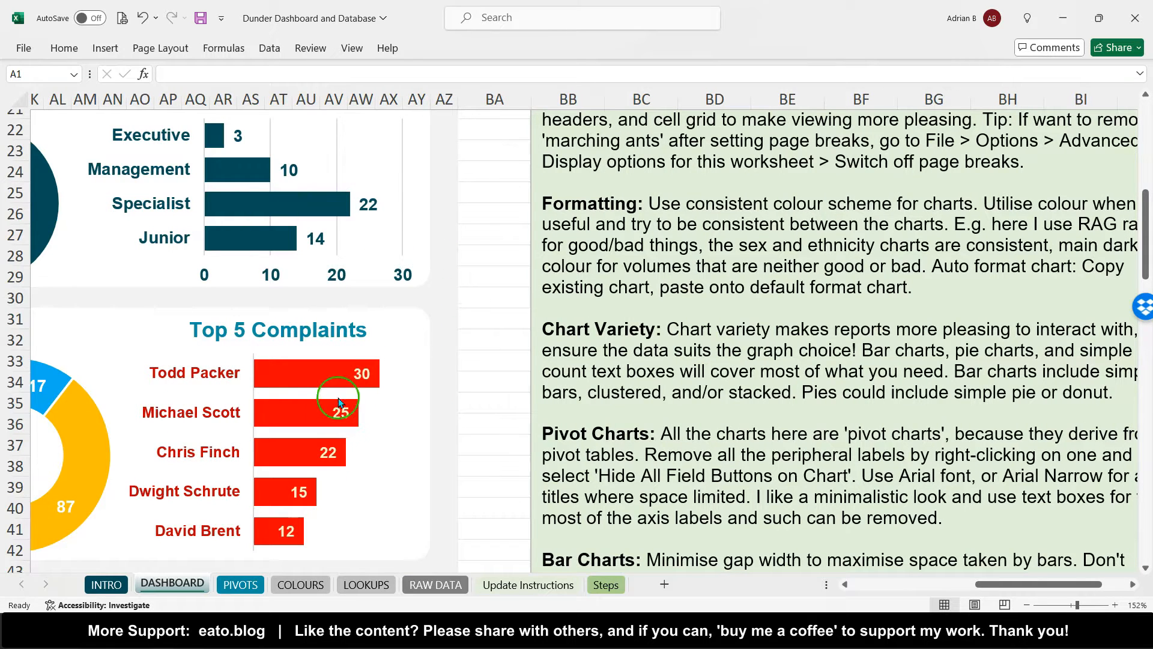
mouse_move(291, 358)
mouse_move(287, 379)
scroll(287, 379, "left", 5)
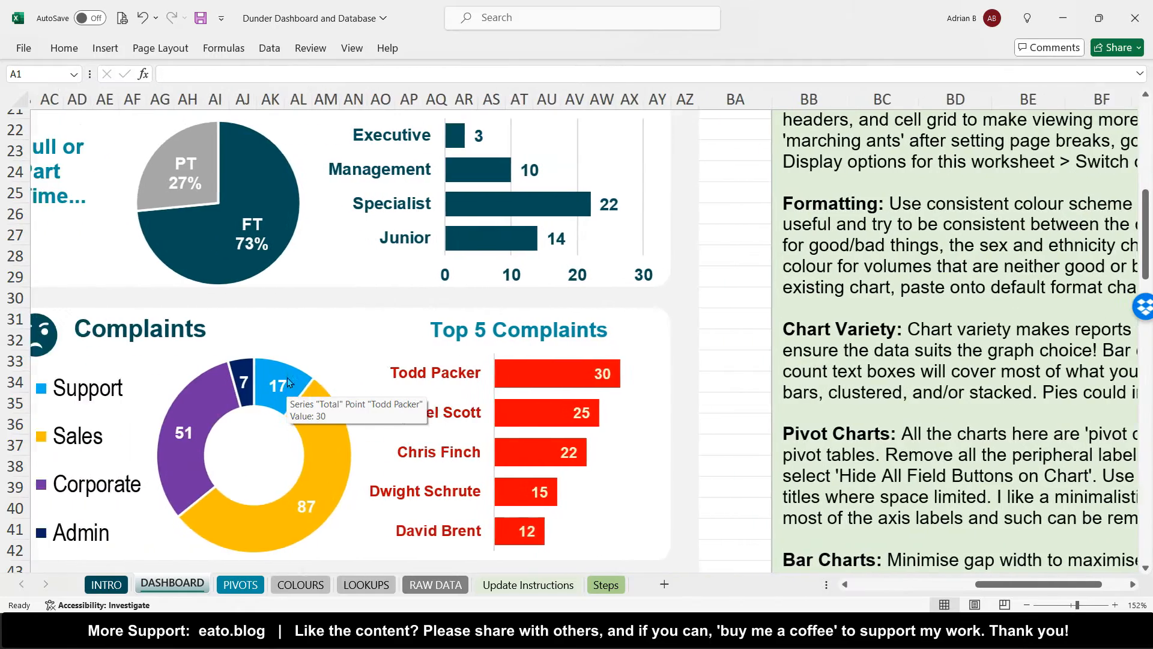
scroll(287, 381, "right", 5)
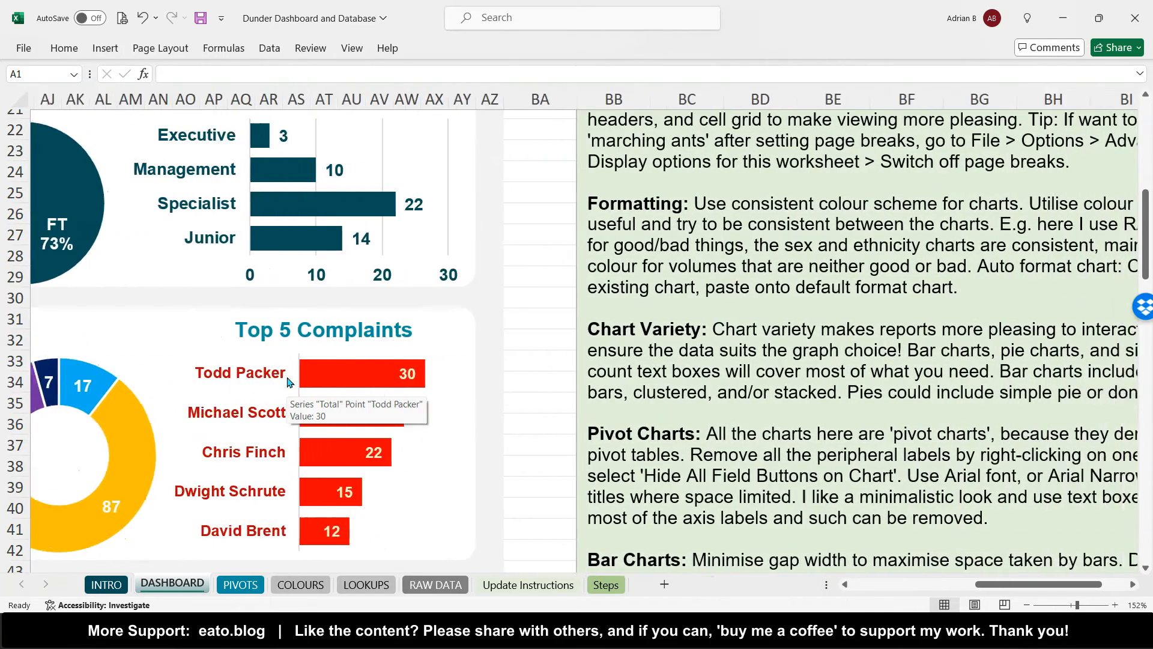
scroll(287, 380, "right", 2)
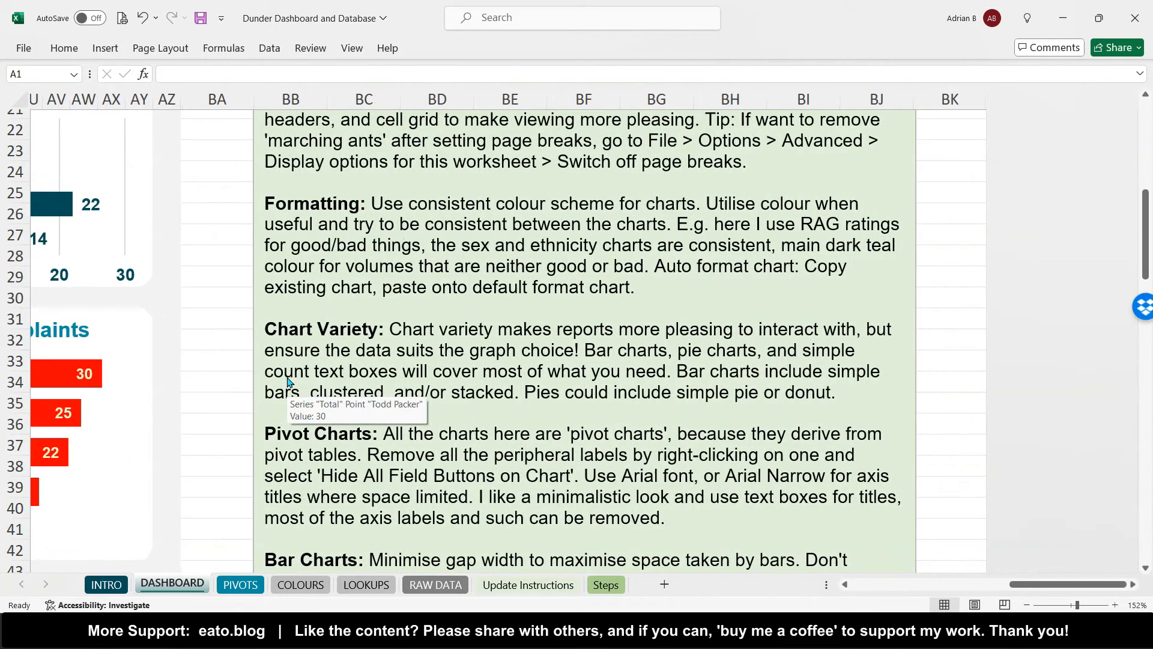
scroll(287, 380, "down", 2)
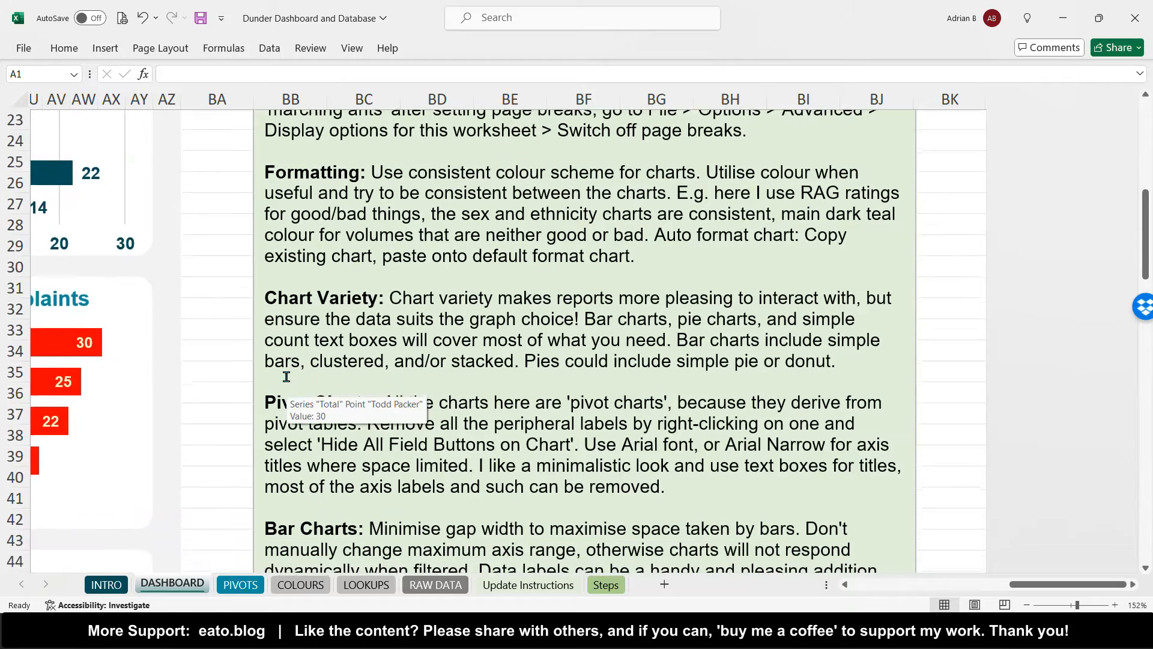
- Examine the sex, ethnicity and age stacked bar charts in the Diversity Profile section of the dashboard
scroll(286, 377, "left", 3)
scroll(286, 376, "down", 5)
scroll(286, 377, "left", 5)
scroll(287, 381, "left", 2)
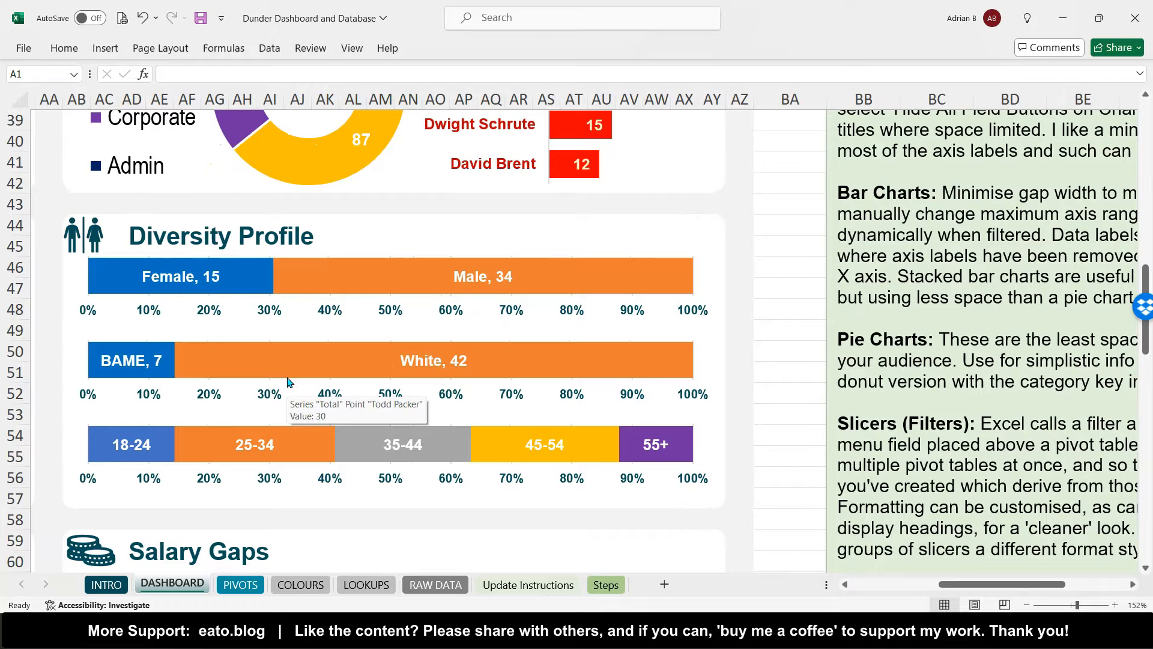
mouse_move(260, 288)
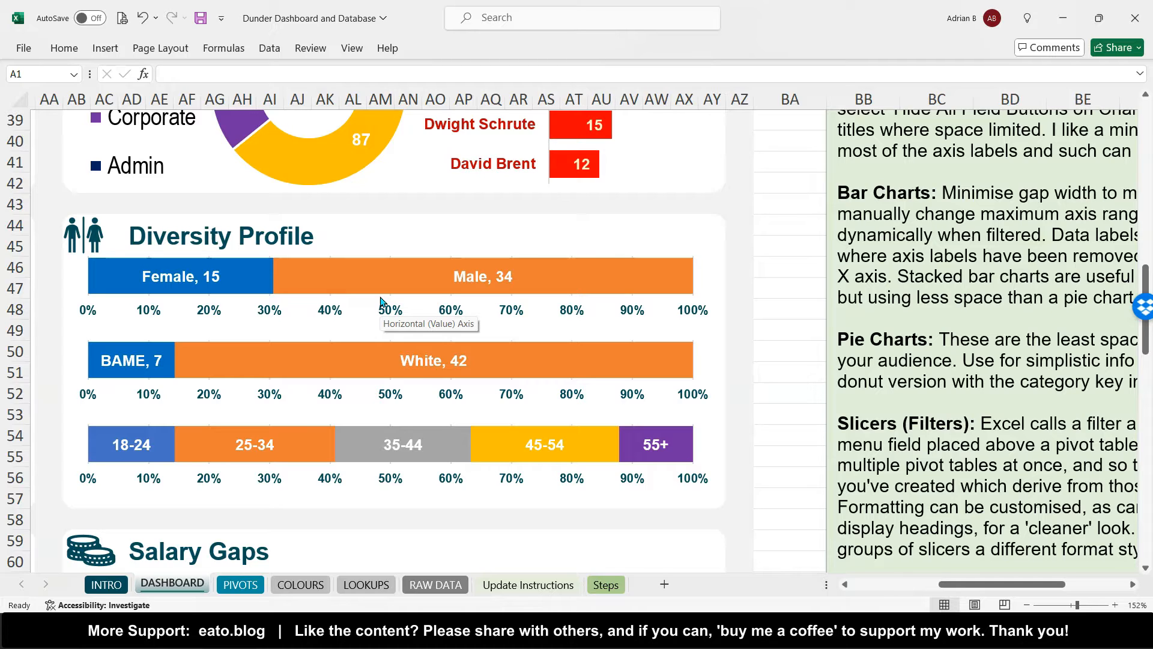
- Read the Chart Variety, Pivot Charts, Bar Charts and Pie Charts notes beside the dashboard
scroll(381, 302, "right", 5)
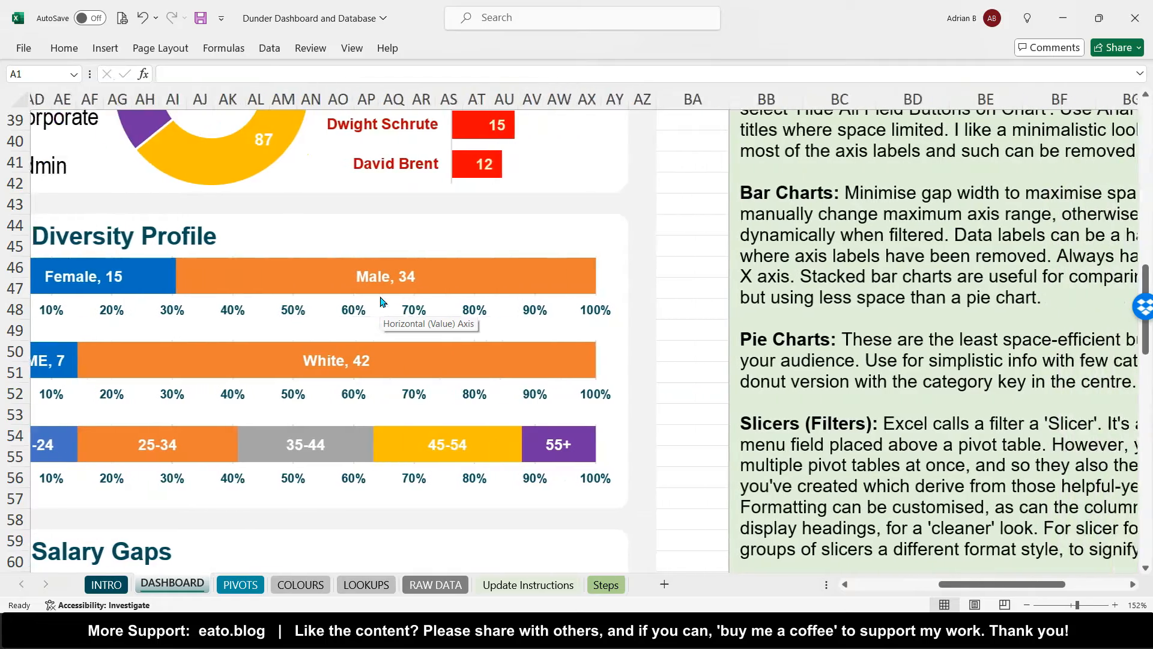
scroll(380, 301, "right", 2)
scroll(381, 301, "up", 5)
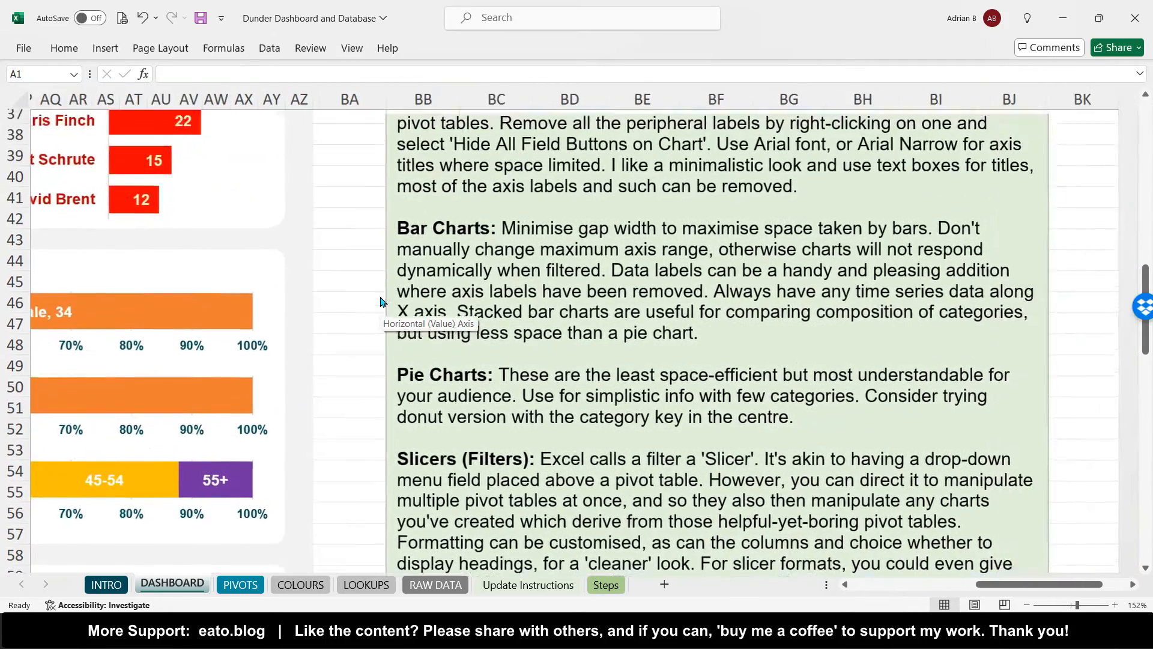
scroll(381, 301, "up", 3)
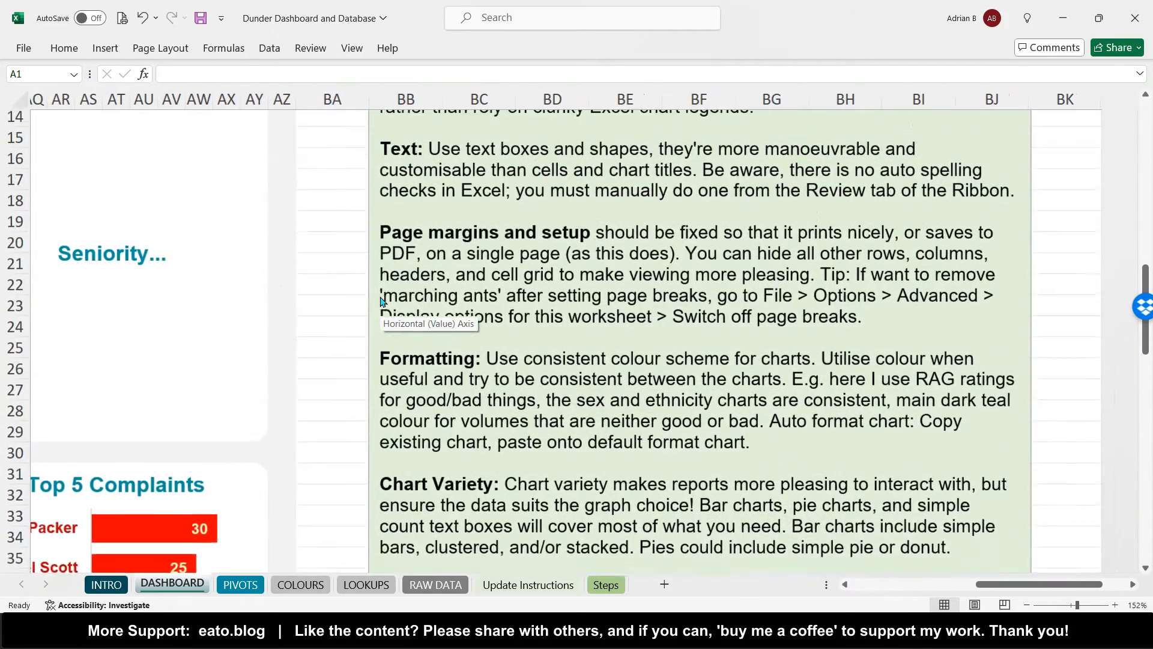
scroll(381, 301, "down", 2)
scroll(380, 302, "down", 1)
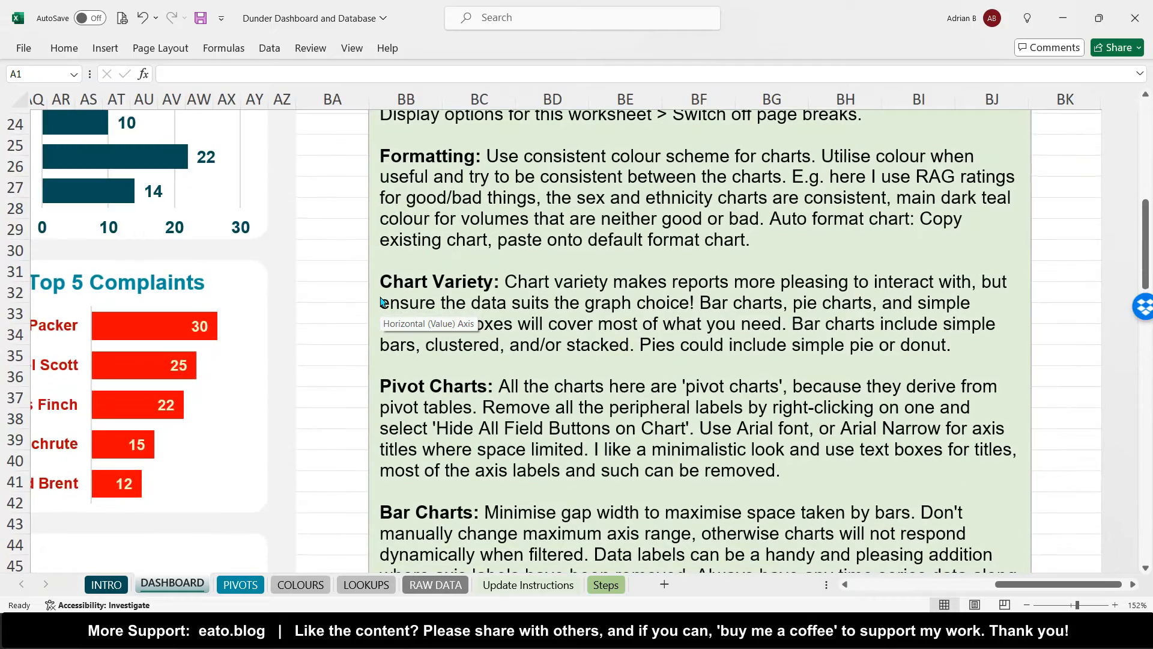
scroll(380, 296, "down", 5)
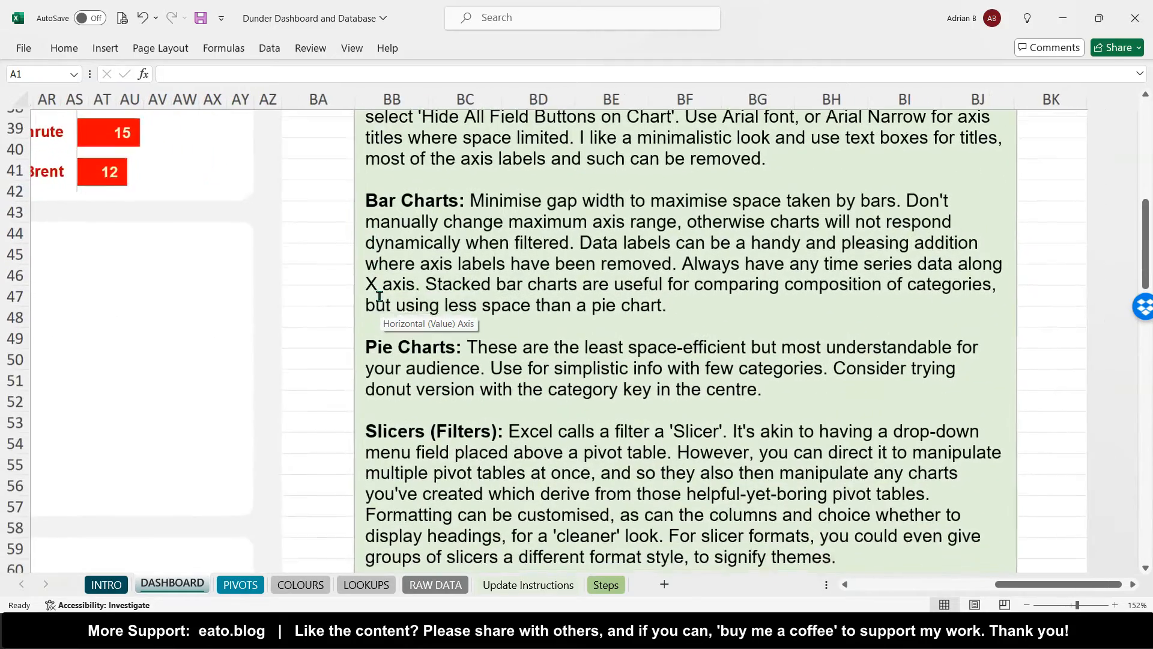
scroll(380, 296, "up", 3)
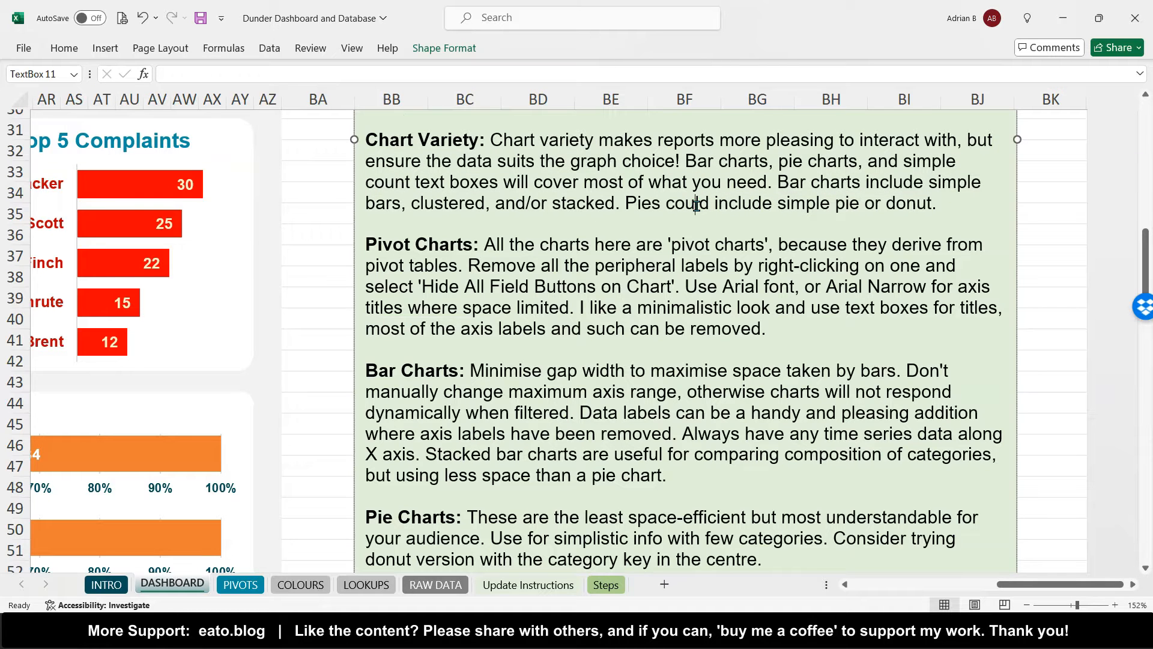
- Compare the Top 5 Complaints bars, the Diversity Profile stacked bars and the Complaints donut as examples of chart variety
scroll(343, 275, "left", 3)
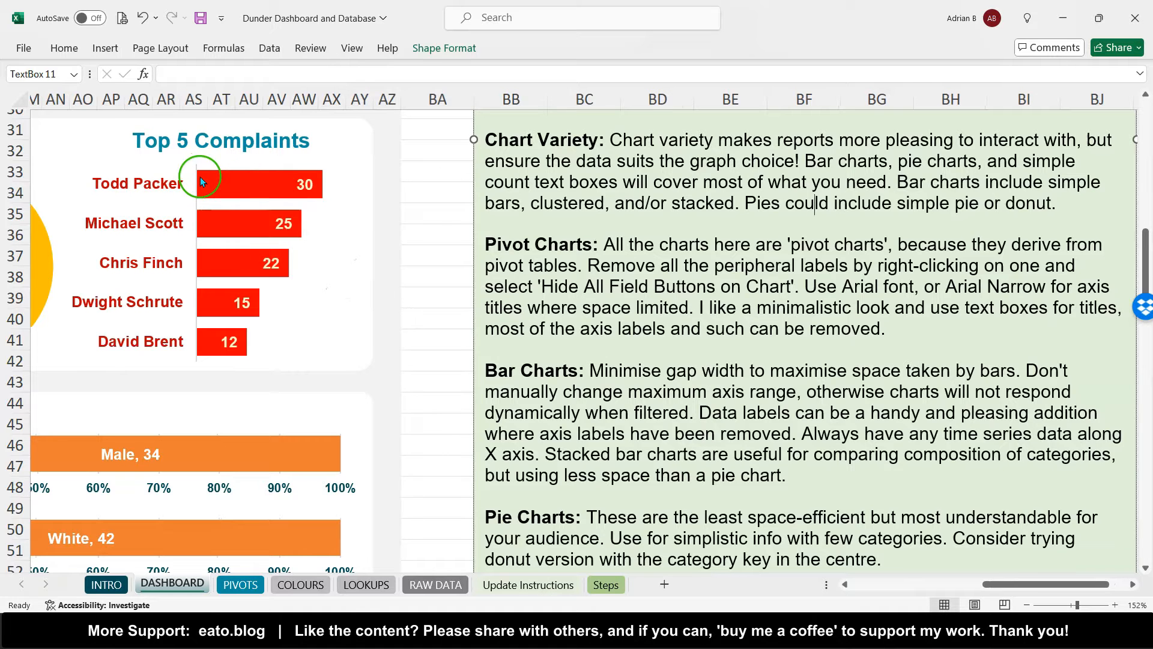
scroll(272, 321, "left", 5)
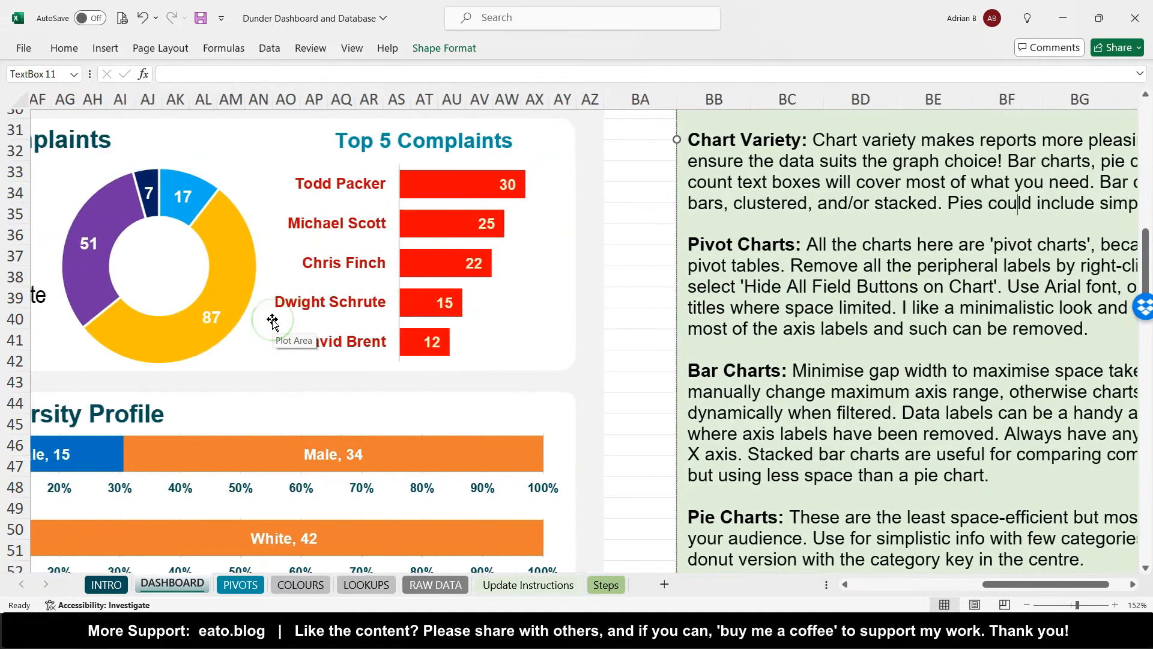
scroll(272, 321, "down", 2)
scroll(276, 321, "down", 1)
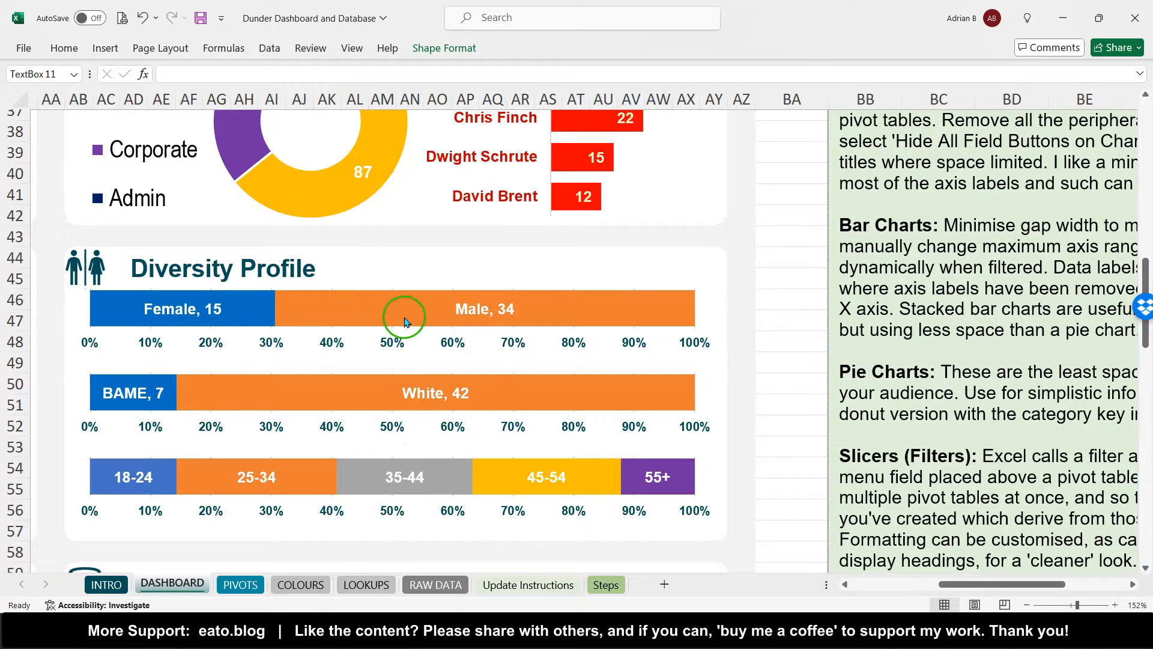
scroll(338, 324, "up", 2)
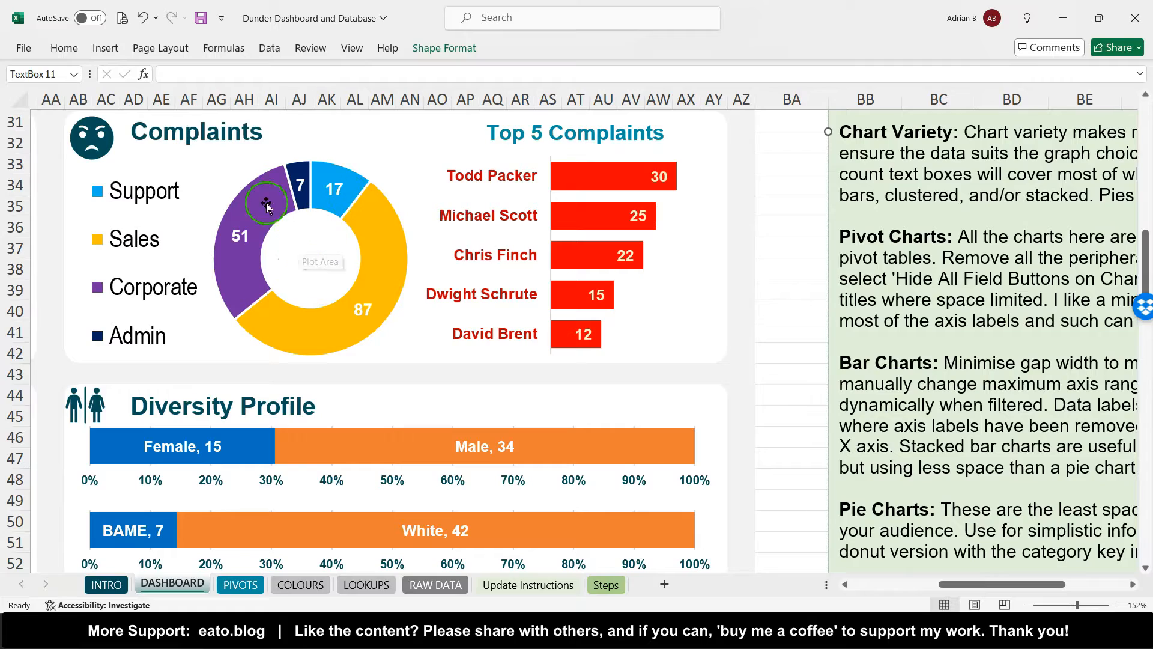
scroll(447, 294, "right", 5)
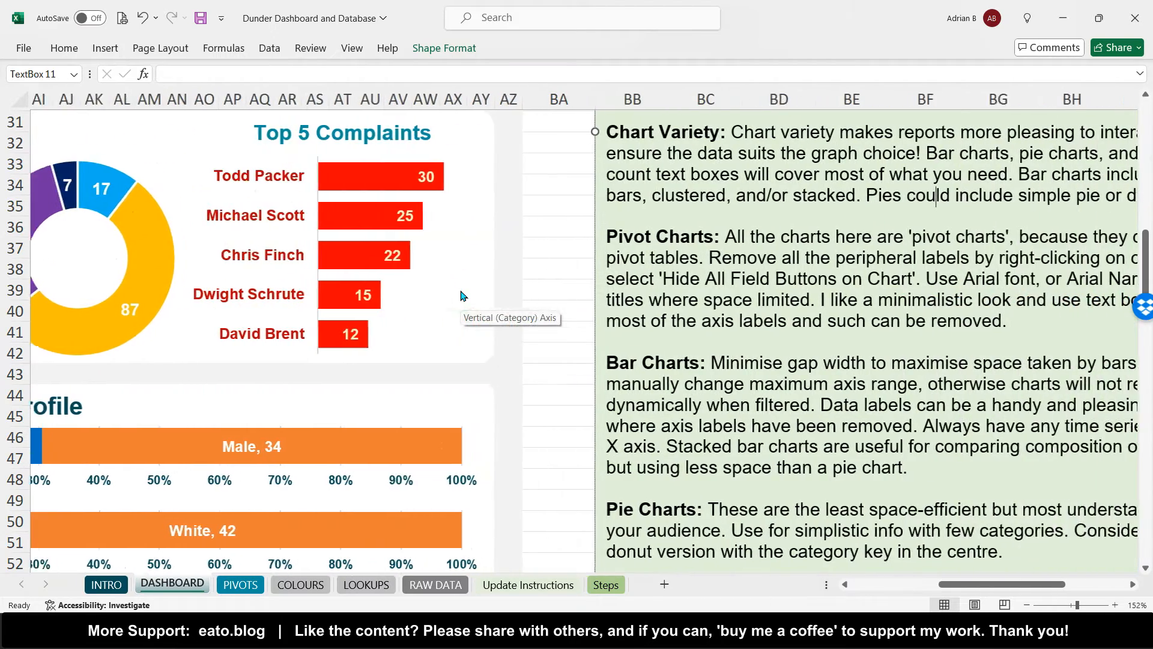
- Read the Pivot Charts note and check the source pivot tables on the PIVOTS sheet before returning to the dashboard notes
scroll(462, 294, "down", 5)
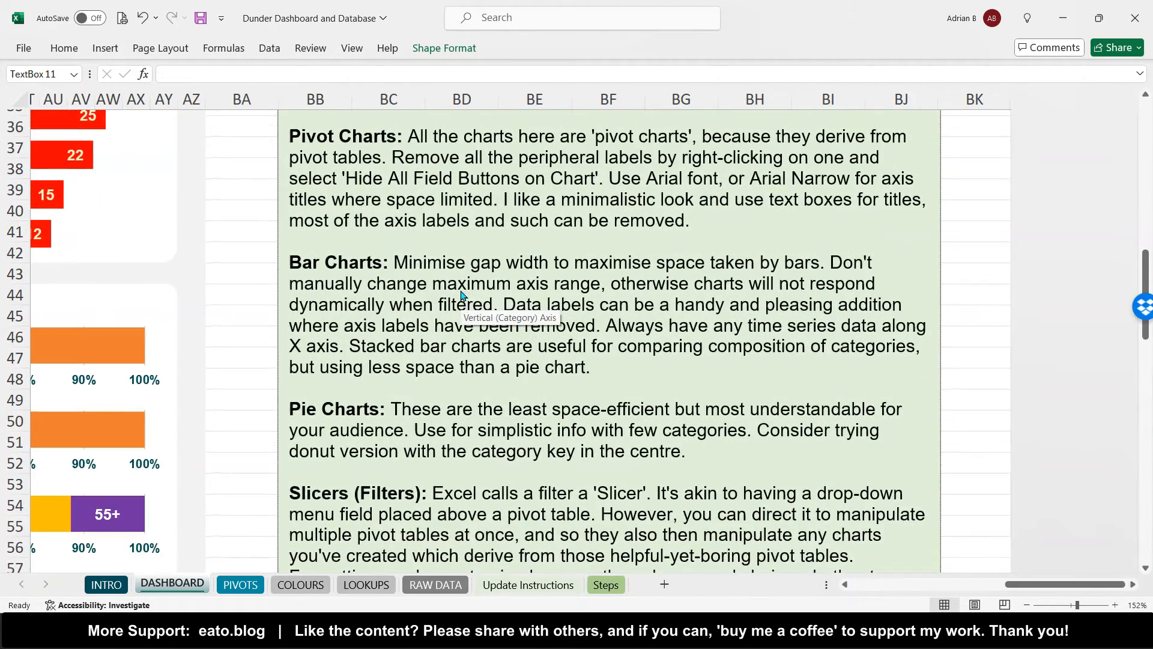
scroll(460, 290, "up", 5)
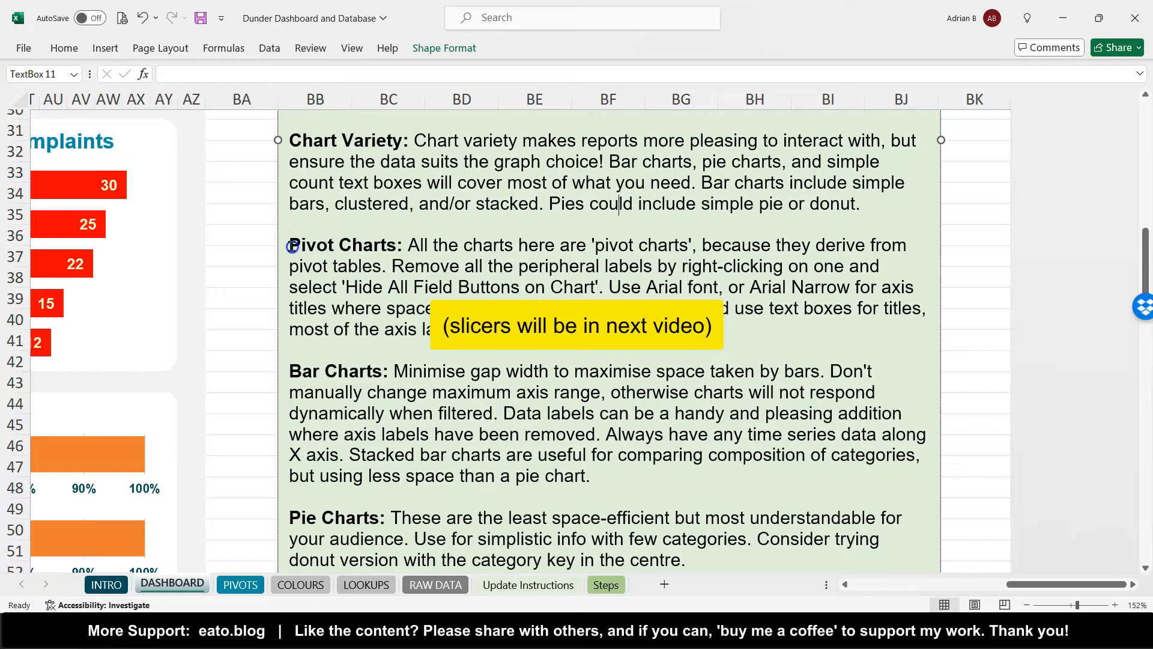
left_click_drag(291, 246, 531, 270)
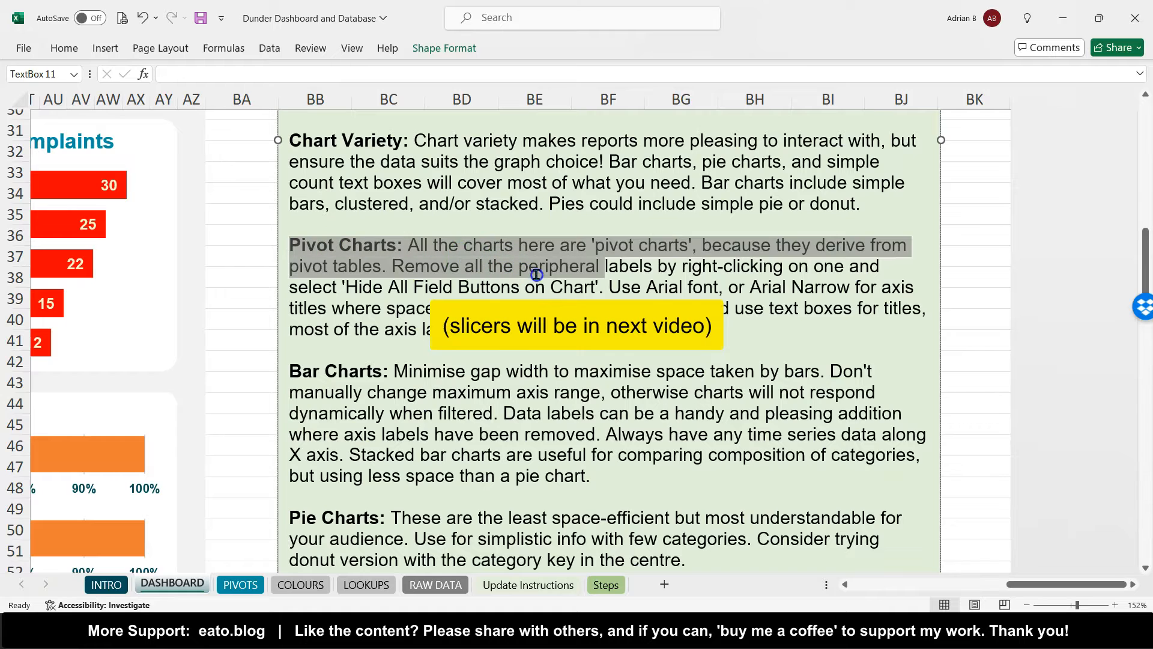
left_click(240, 585)
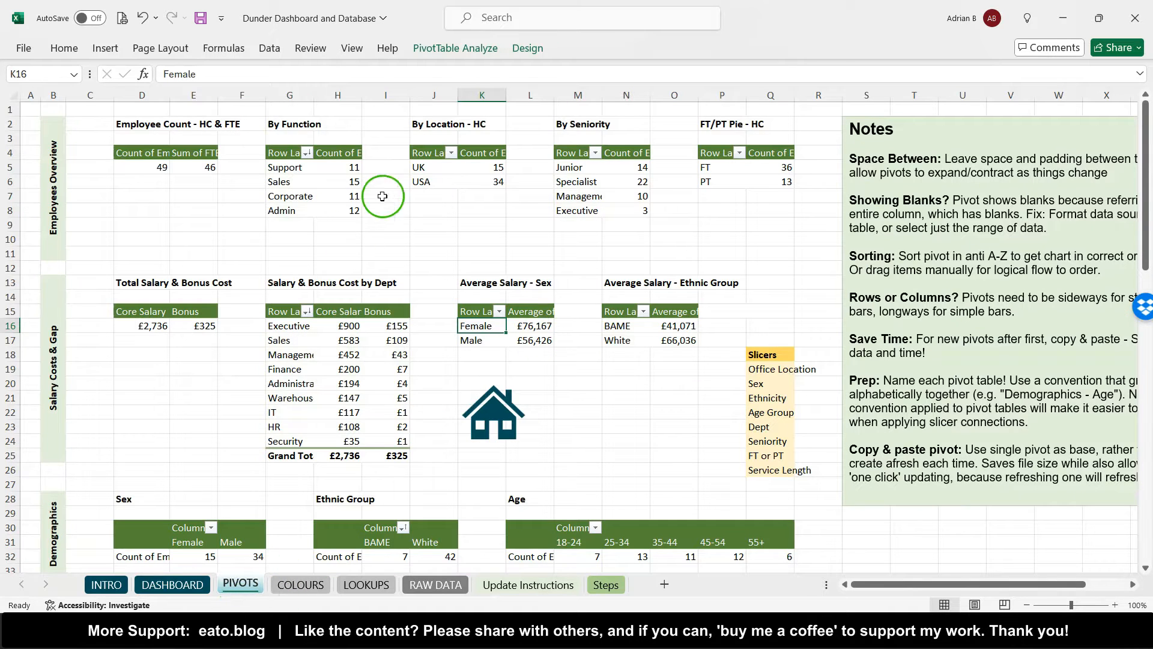
left_click(175, 586)
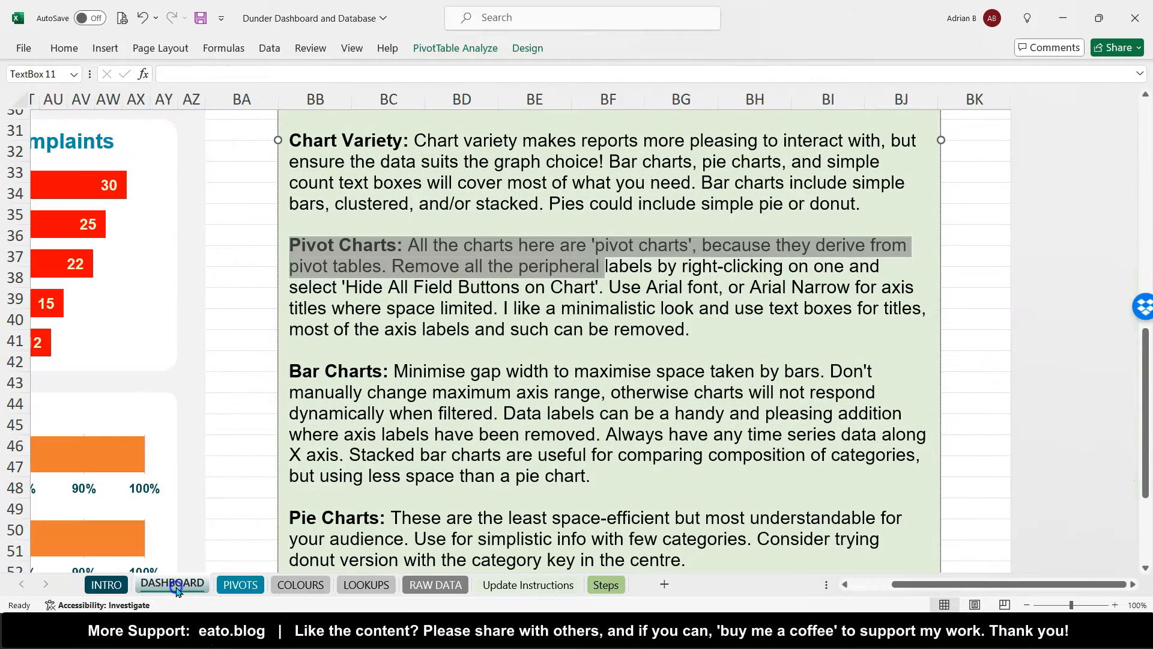
left_click(245, 357)
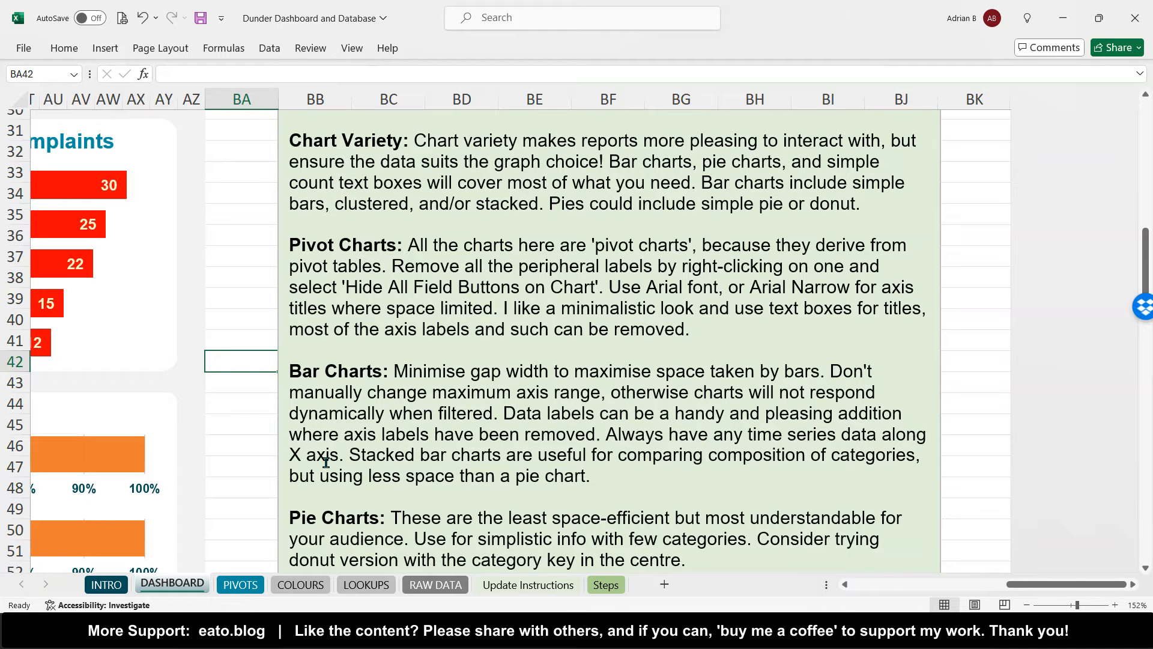
- Switch to the Dunder Dashboard Follow Along workbook and check the Total Employees, Headcount and FTE headings on its dashboard
scroll(326, 462, "left", 10)
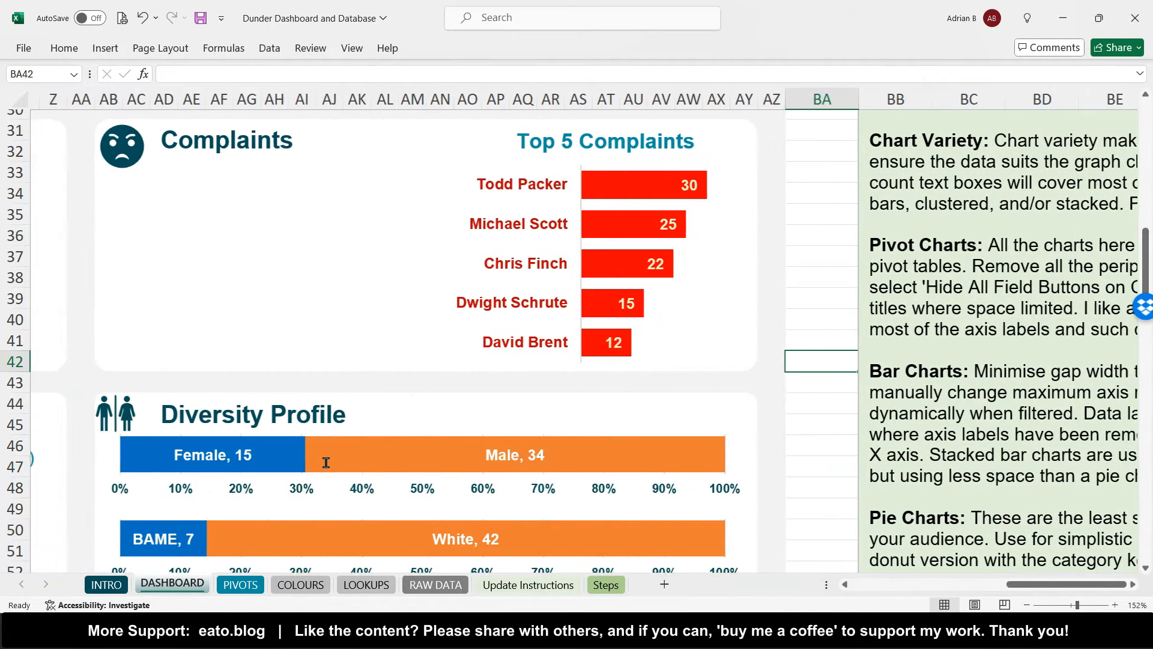
scroll(326, 461, "left", 2)
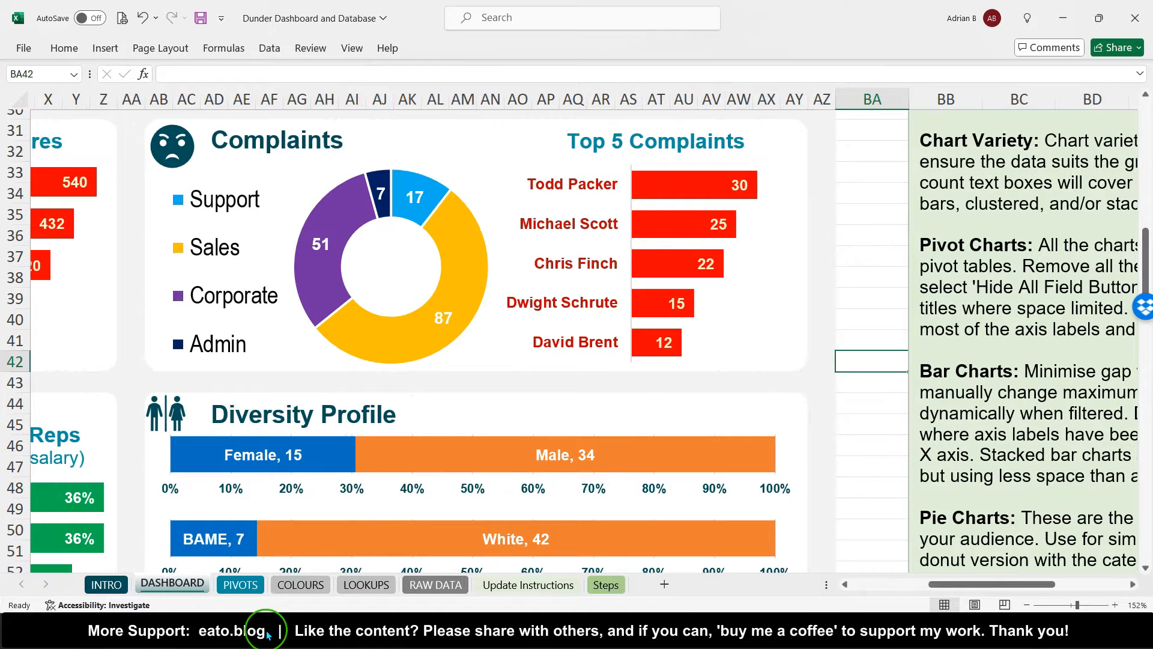
mouse_move(265, 634)
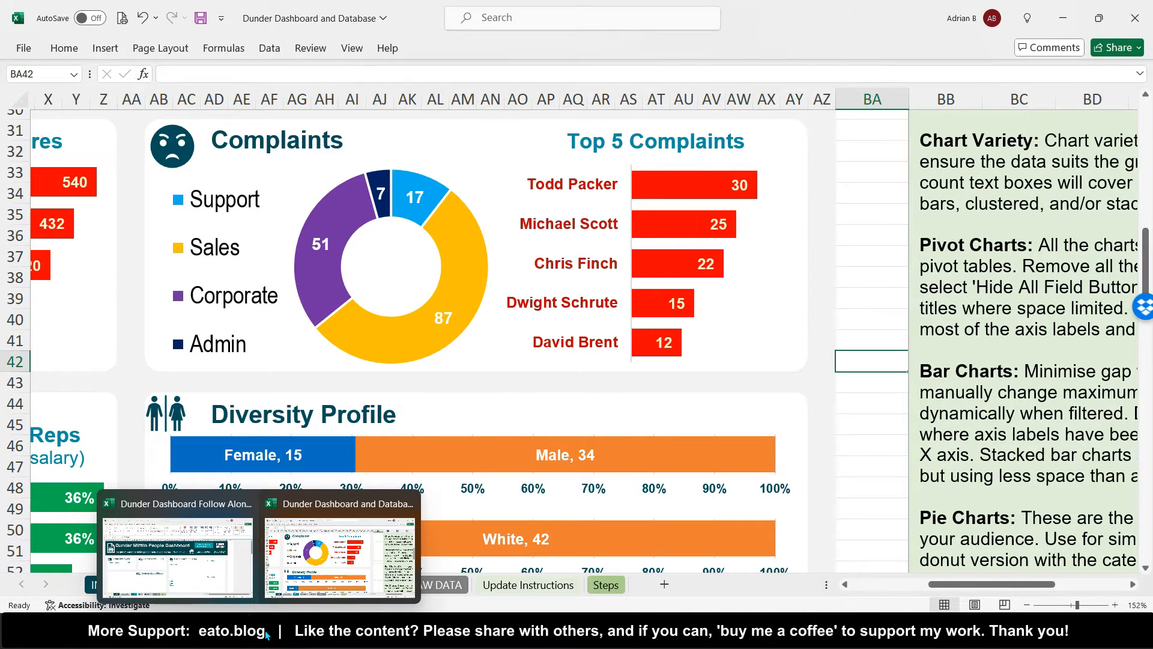
left_click(231, 571)
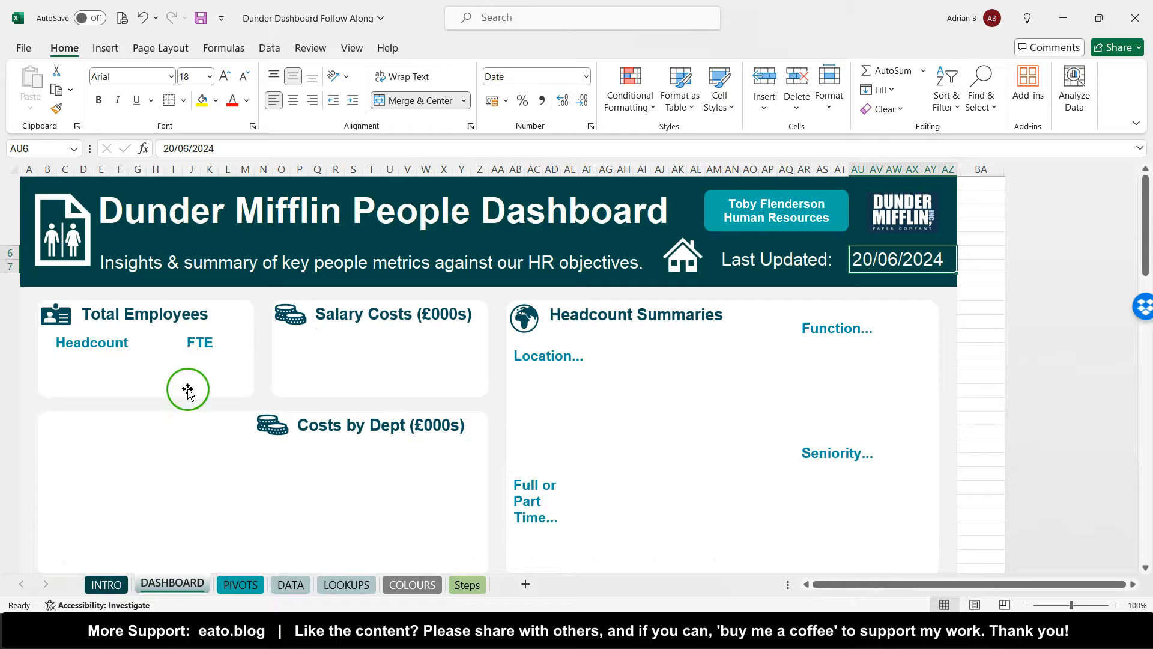
left_click(118, 319)
left_click(101, 317)
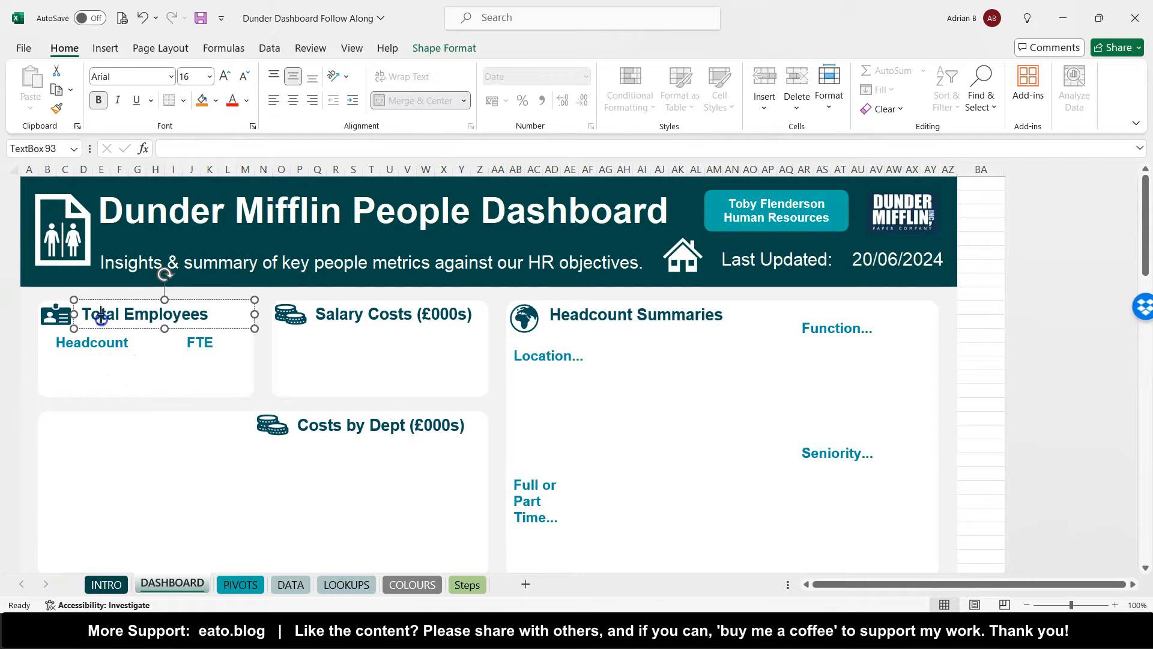
left_click(103, 344)
left_click(196, 343)
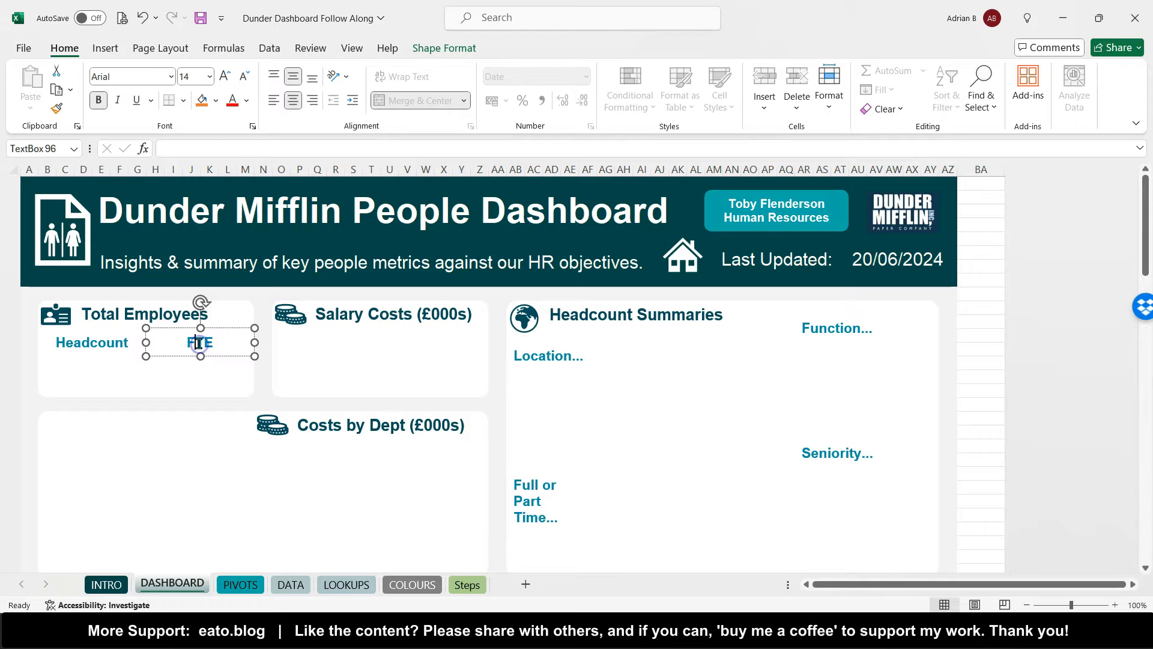
- On the PIVOTS sheet, format the FTE Total in the Headcount and FTE Totals pivot to show no decimal places
left_click(239, 583)
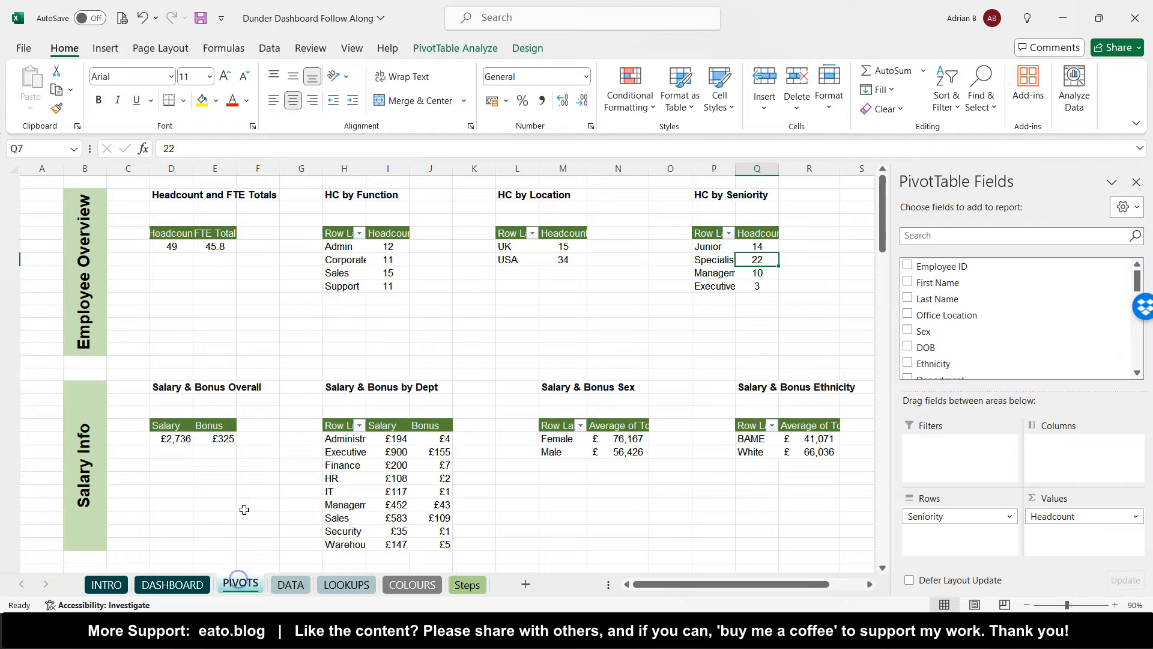
scroll(218, 254, "up", 5)
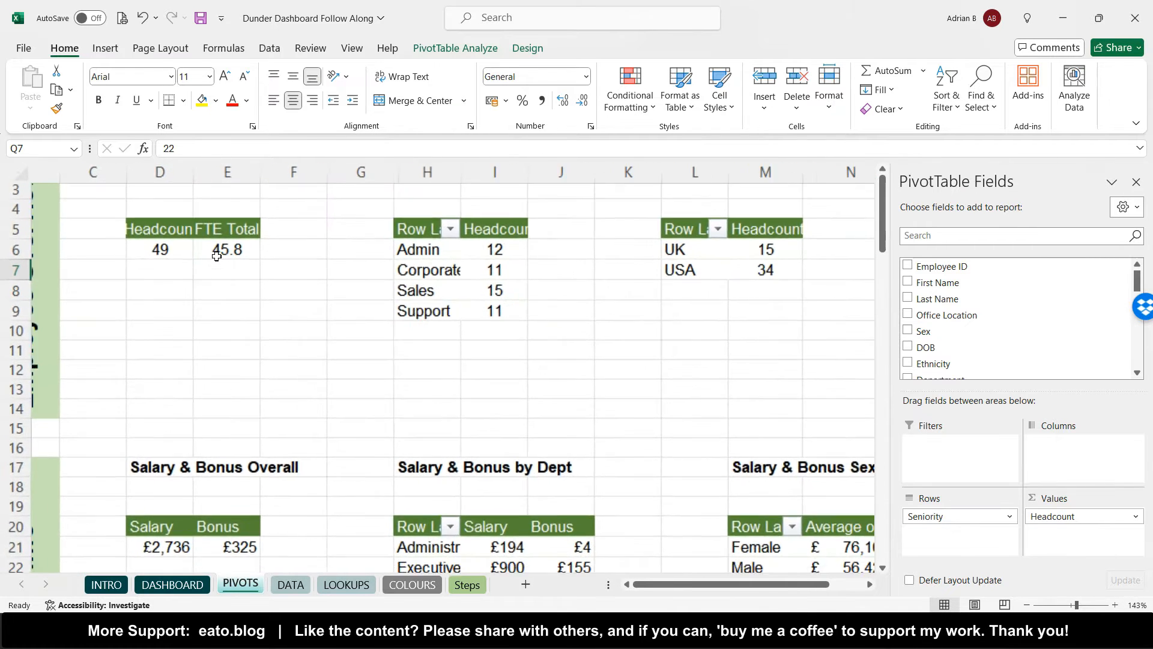
scroll(217, 256, "left", 2)
scroll(217, 257, "up", 1)
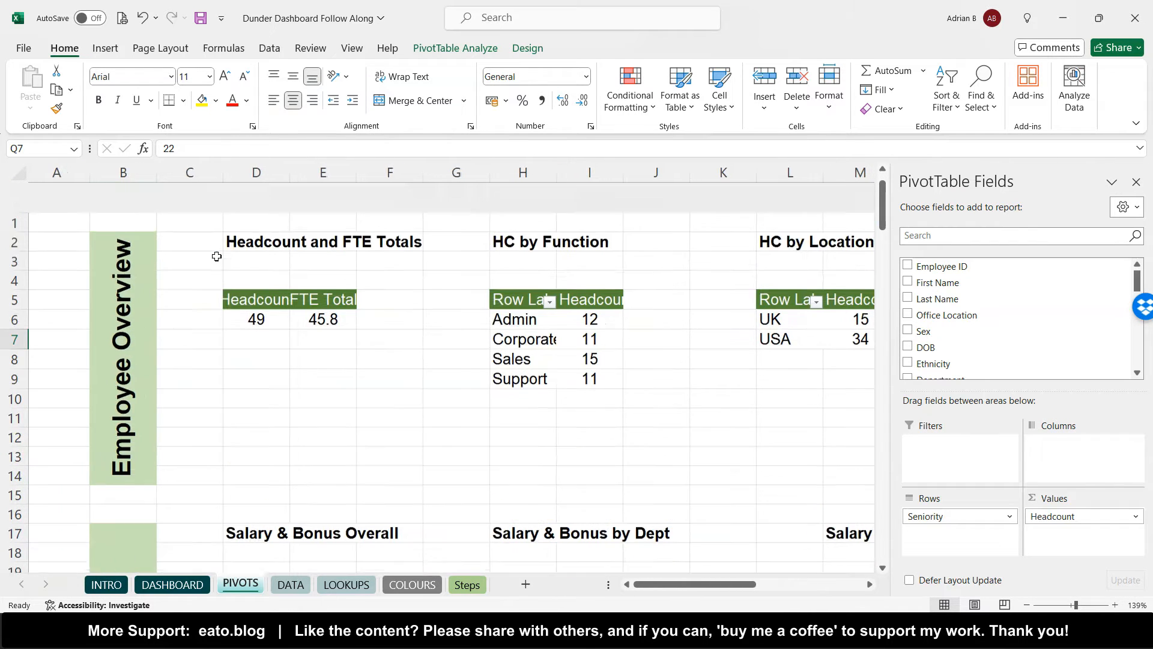
left_click(265, 272)
left_click(256, 290)
left_click(322, 287)
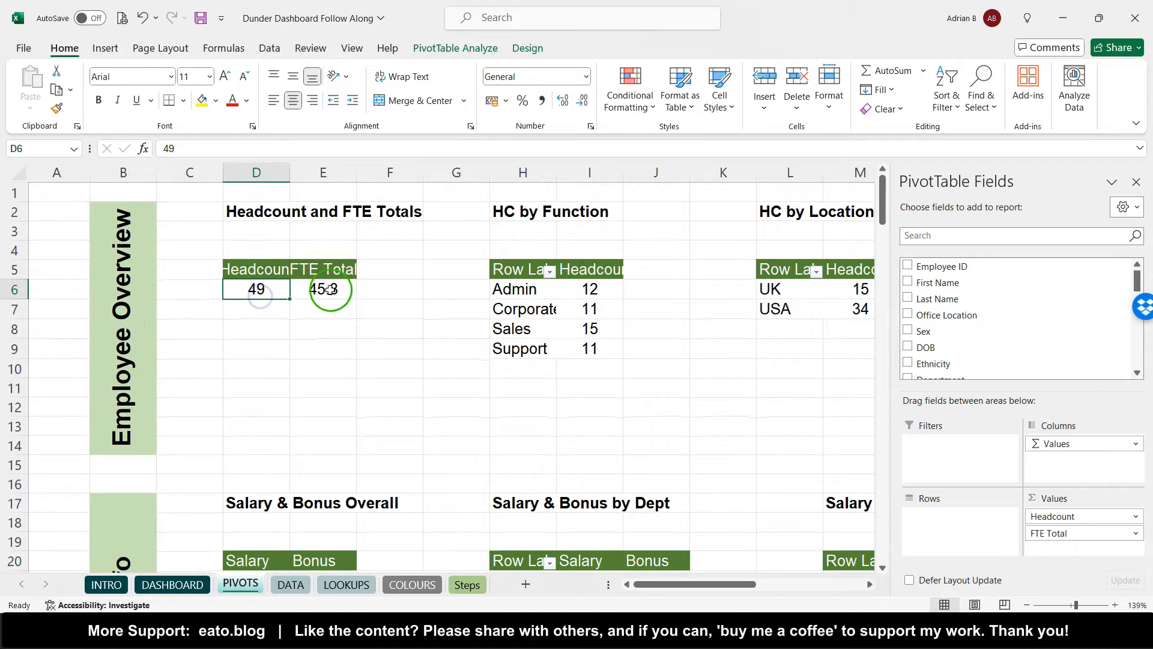
left_click(580, 104)
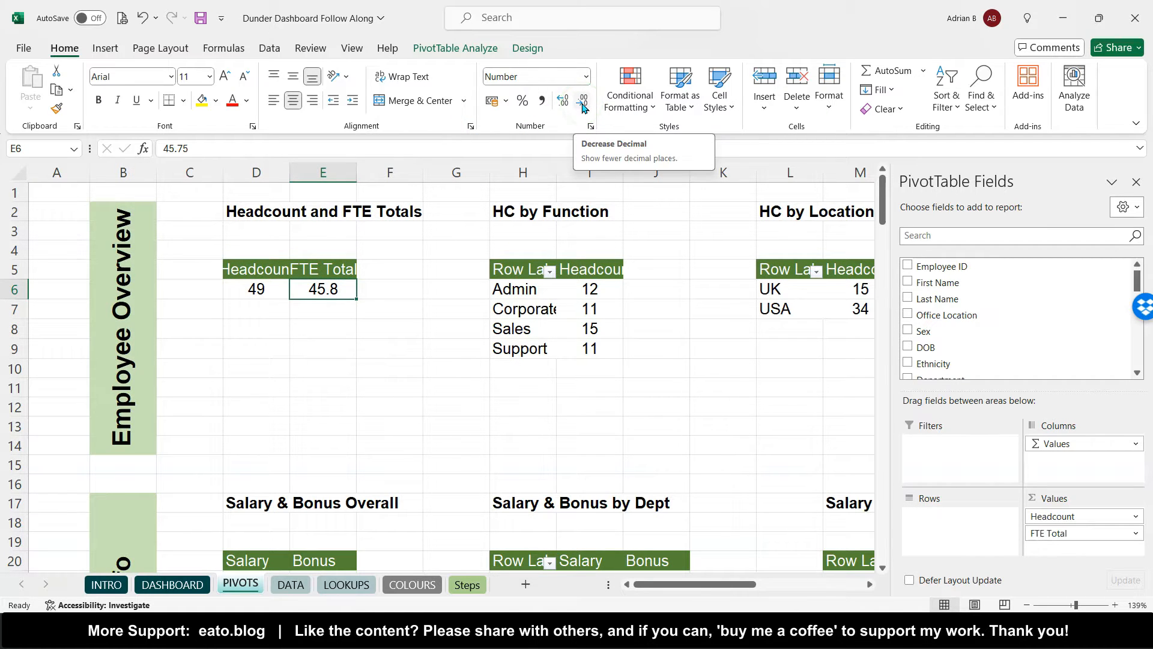
left_click(581, 106)
- Check the headcount and FTE total cells in the pivot and close the PivotTable Fields pane
left_click(245, 293)
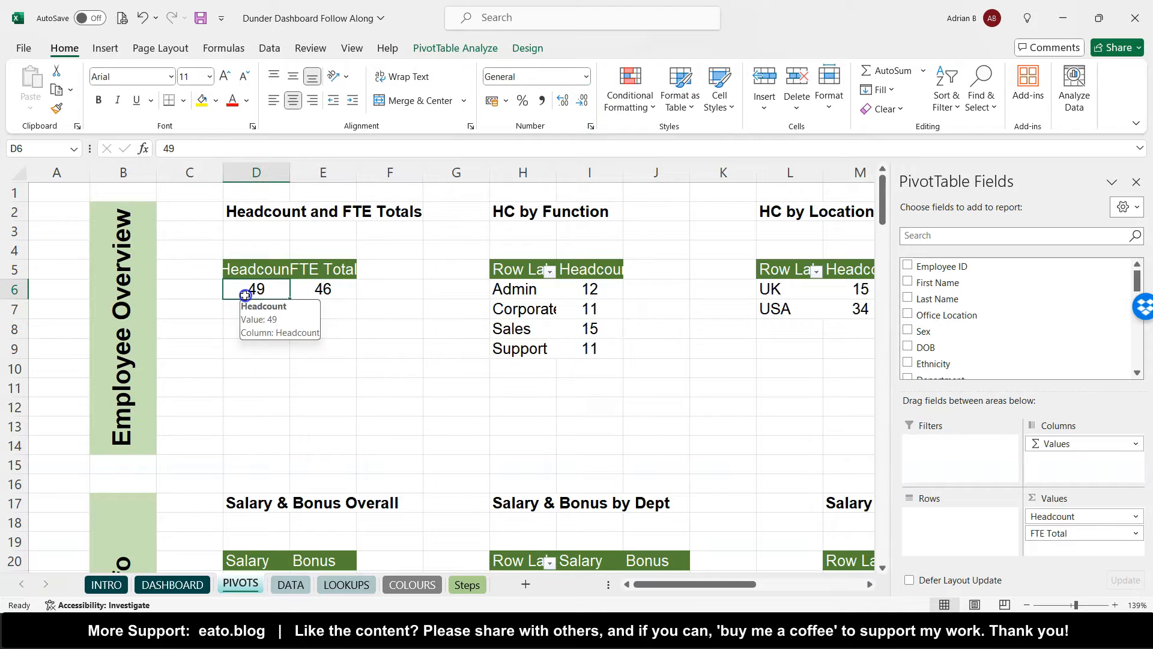
left_click(322, 306)
left_click(333, 284)
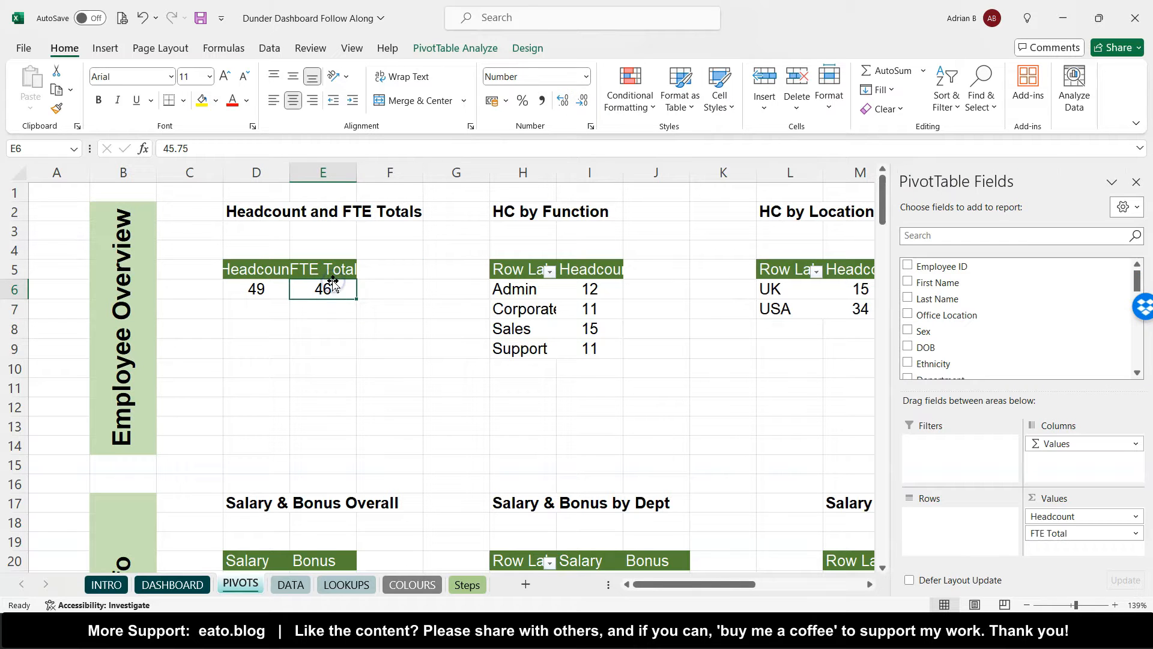
left_click(1136, 182)
- On the DASHBOARD sheet, insert a text box below the Headcount heading in the Total Employees card
left_click(171, 583)
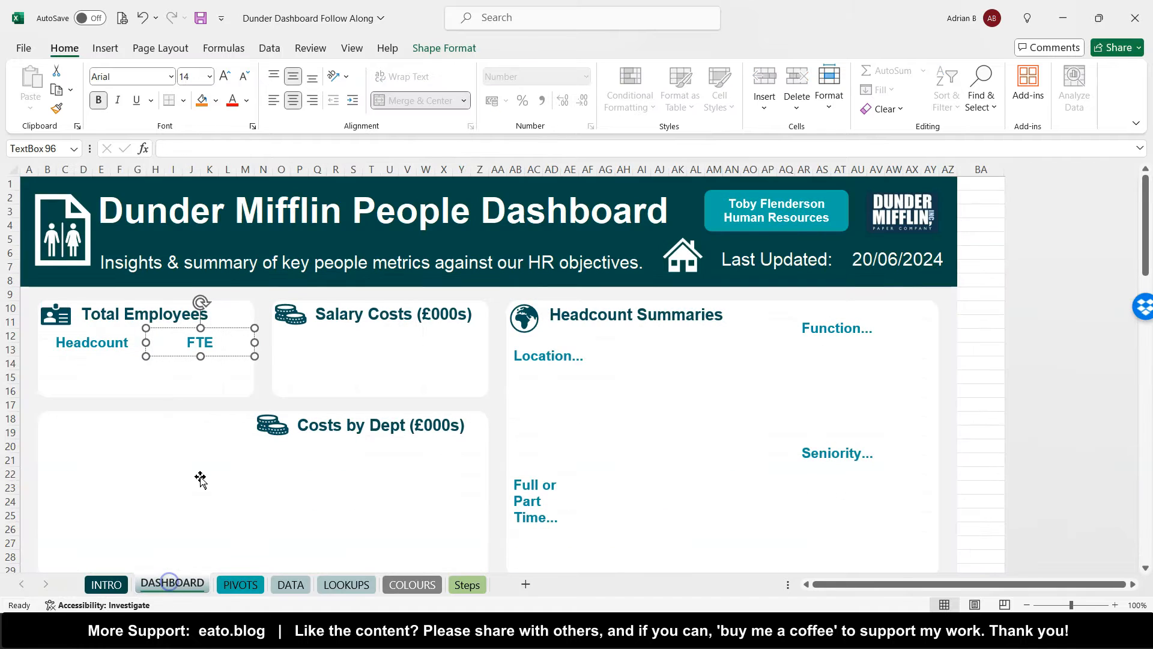
left_click(119, 349)
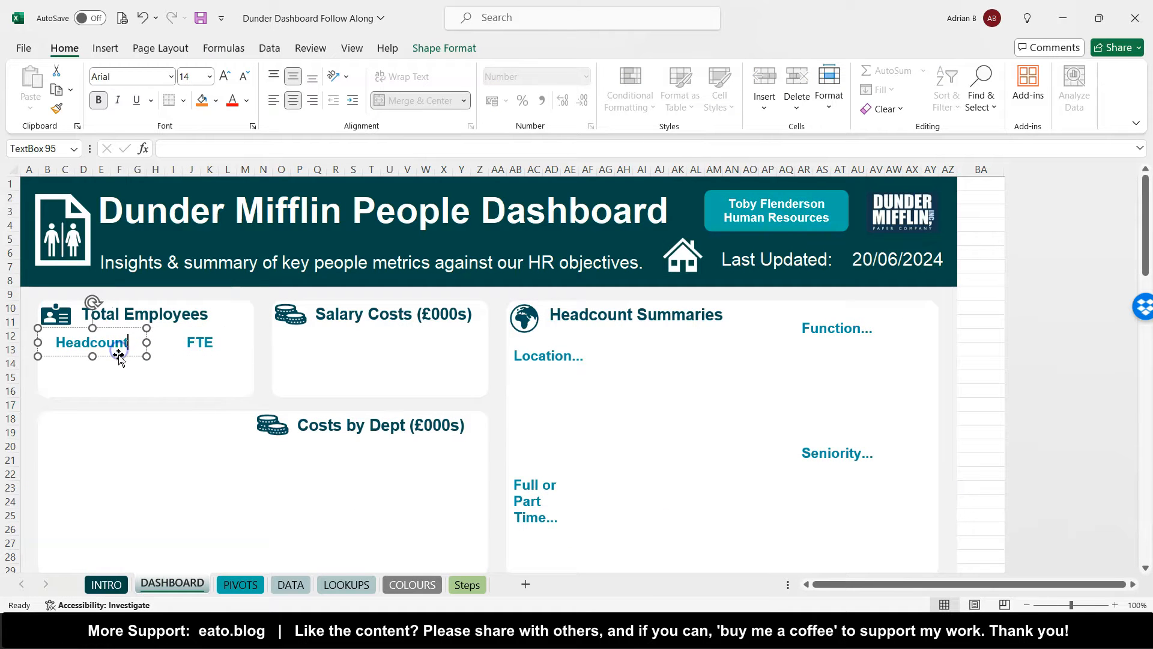
left_click(82, 358)
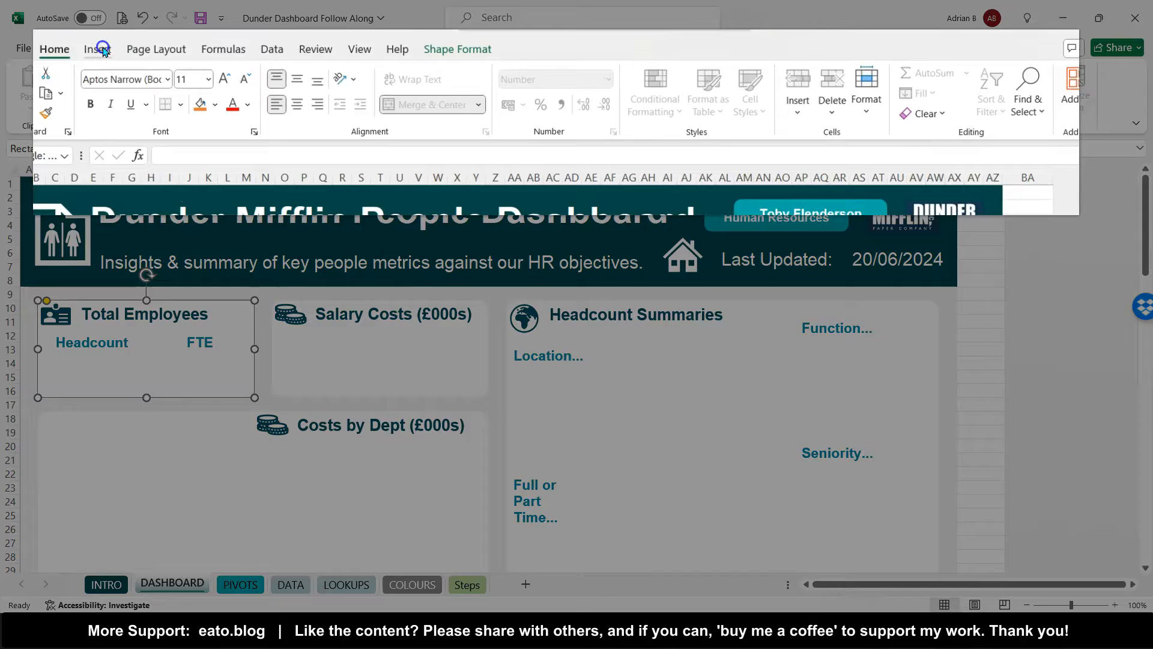
left_click(103, 50)
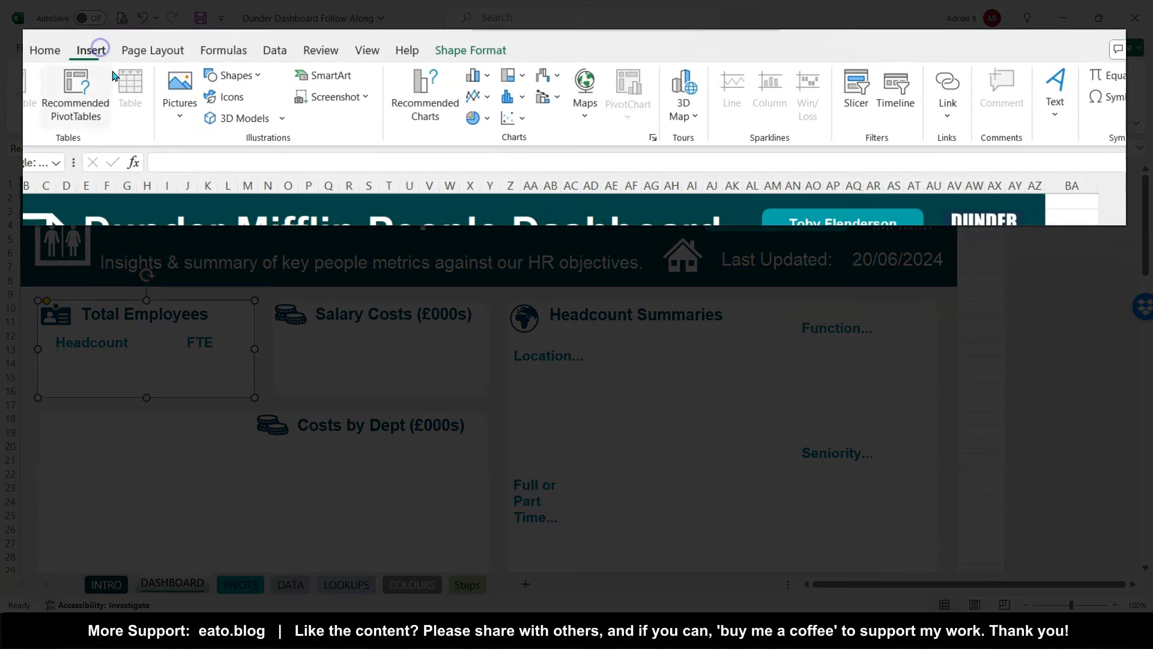
left_click(1053, 103)
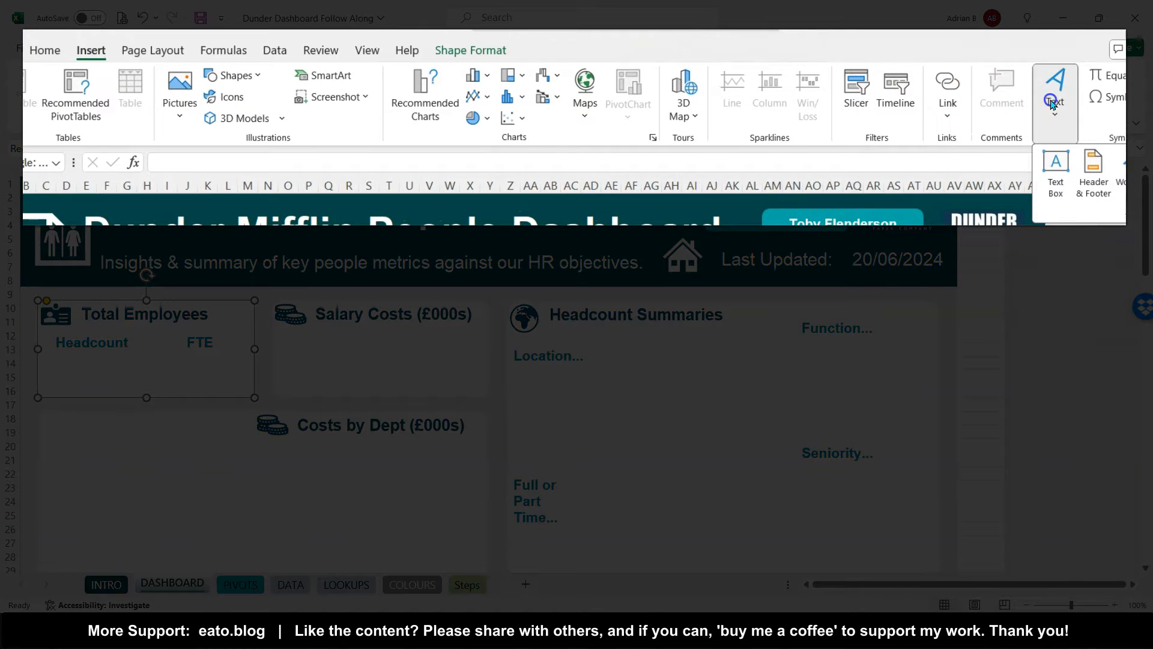
left_click(1055, 163)
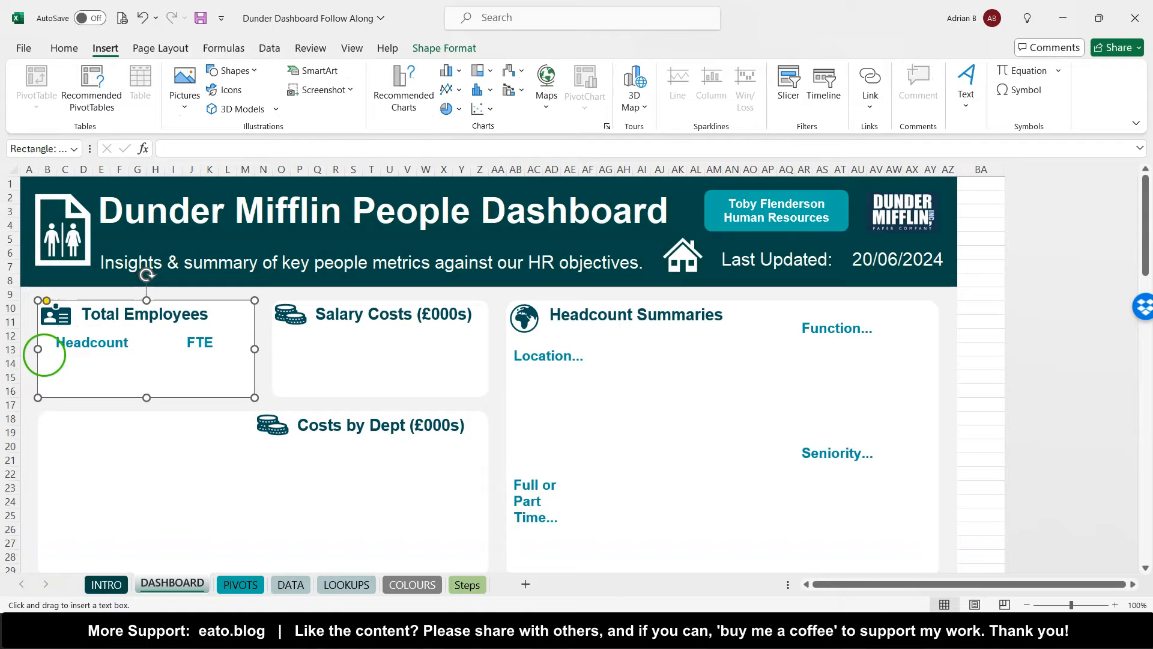
left_click_drag(45, 355, 151, 392)
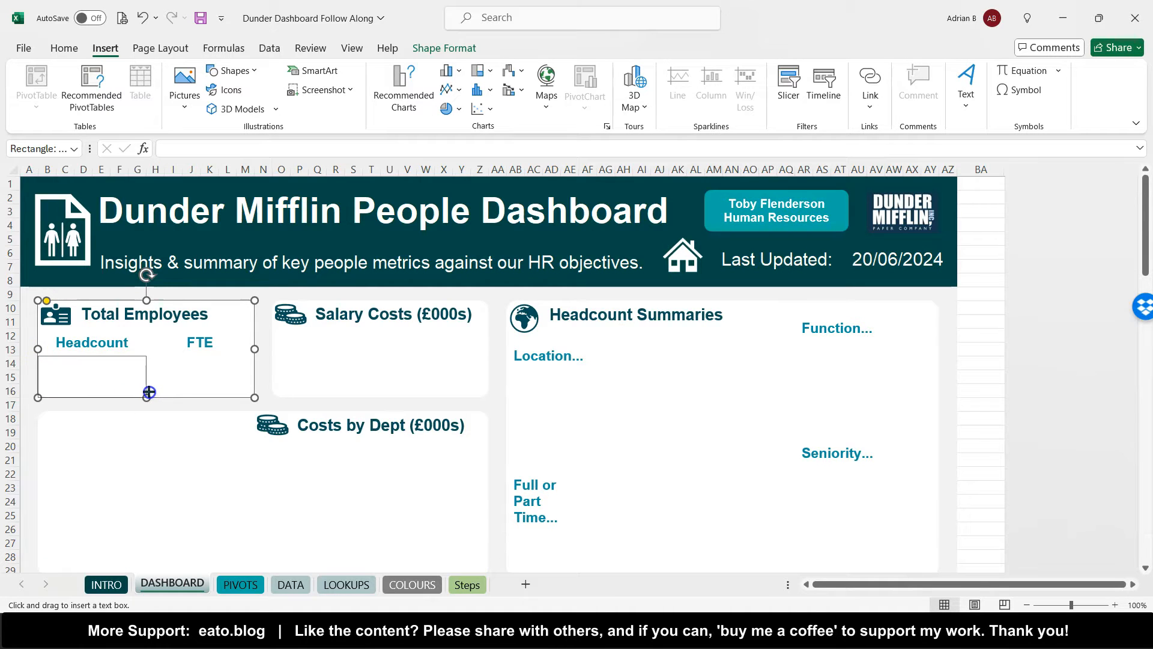
left_click_drag(149, 391, 149, 393)
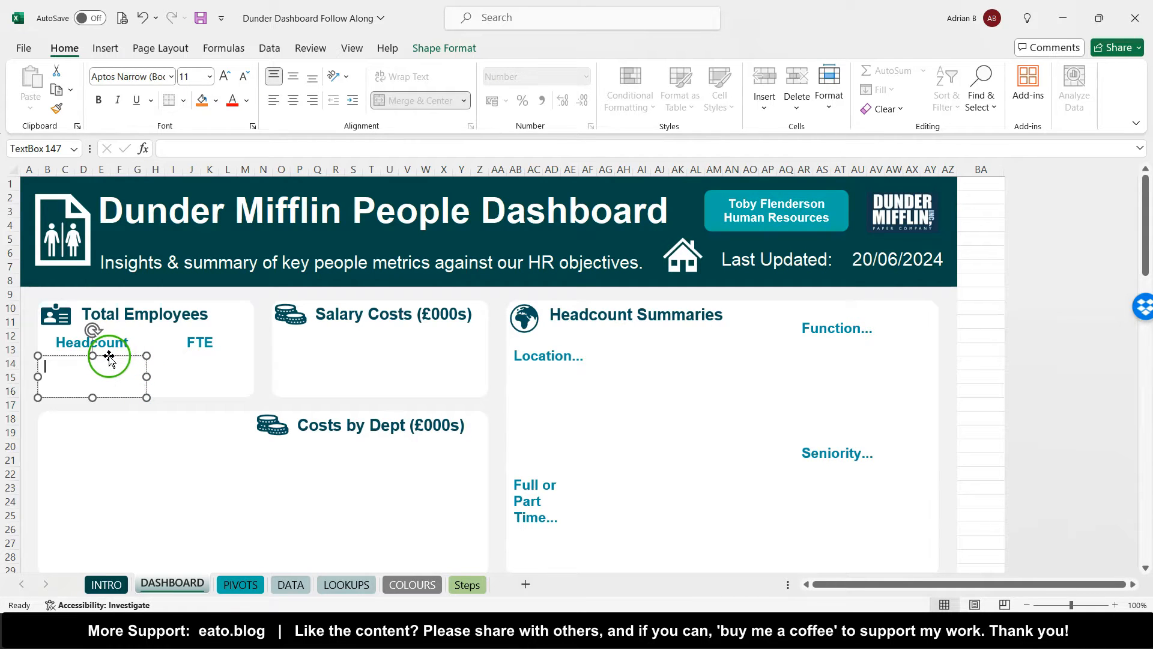
- Link the new text box to the pivot's headcount total with the formula =PIVOTS!D6 instead of a GETPIVOTDATA reference
left_click(175, 146)
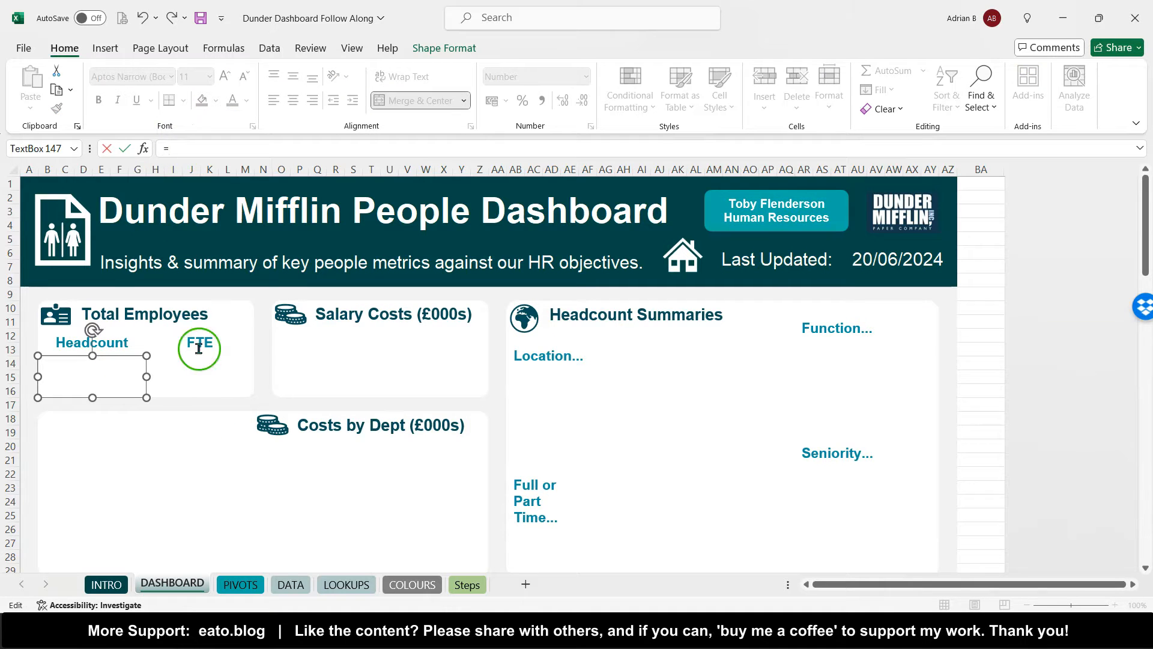
left_click(240, 584)
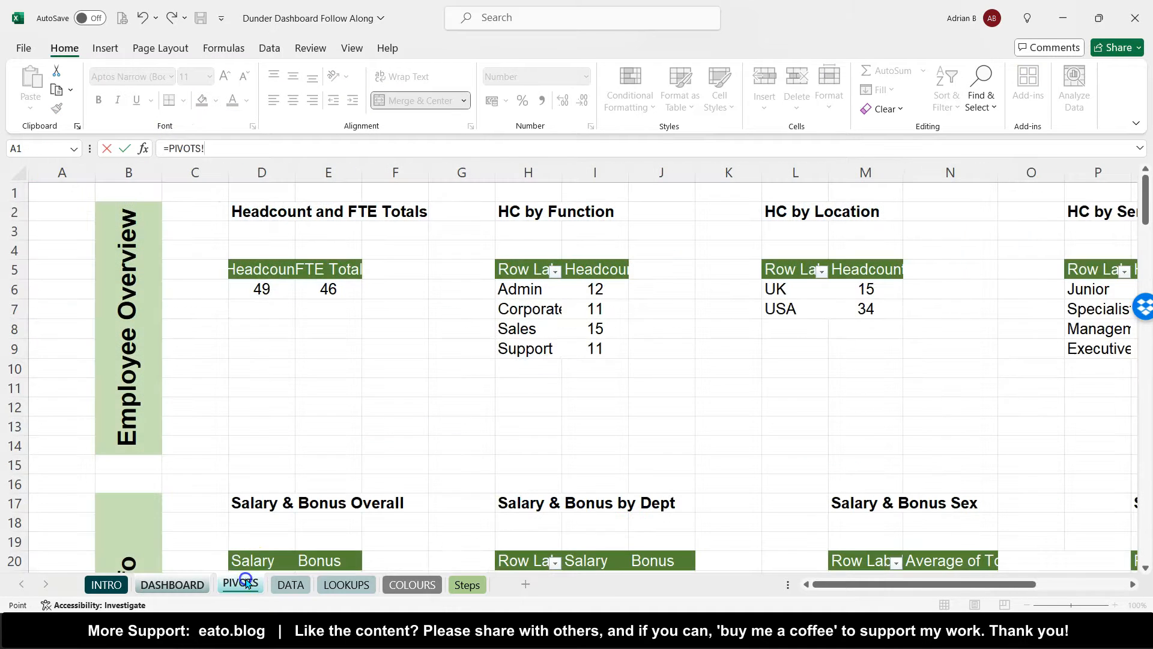
left_click(252, 289)
left_click(369, 149)
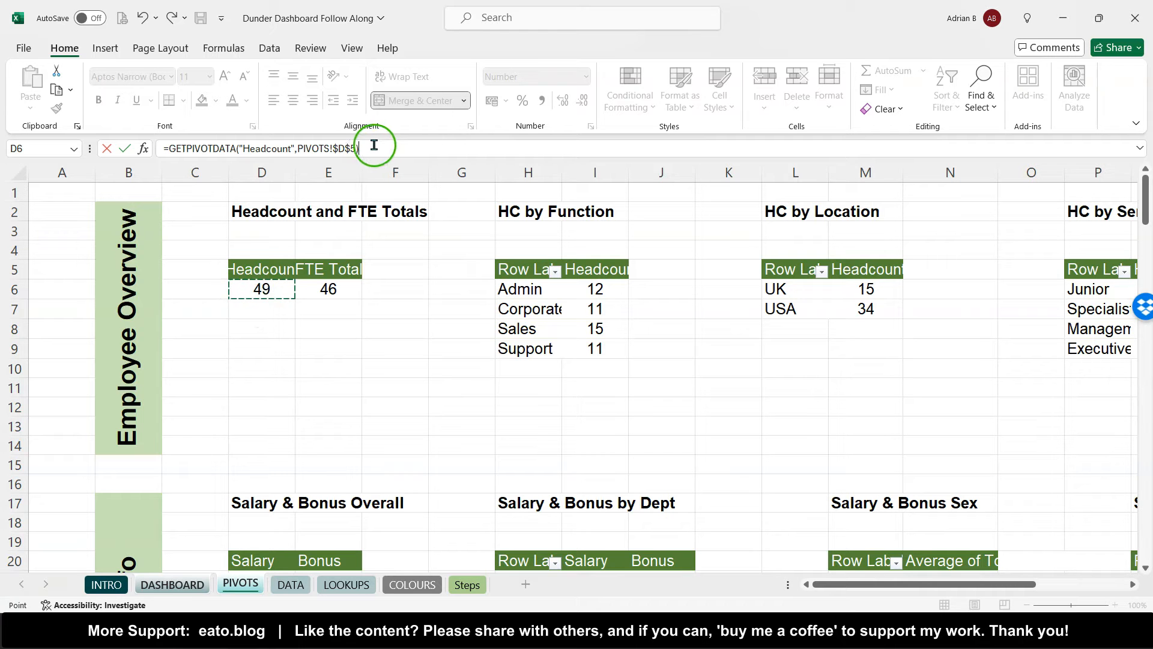
left_click_drag(374, 145, 168, 147)
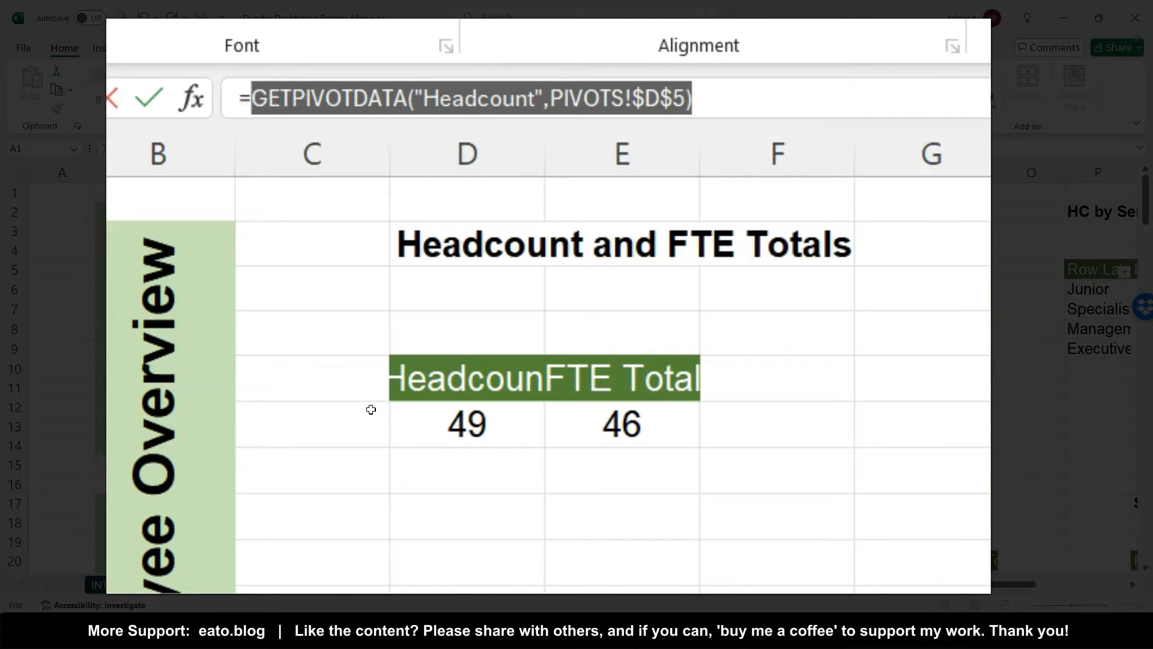
key("BackSpace")
left_click(333, 420)
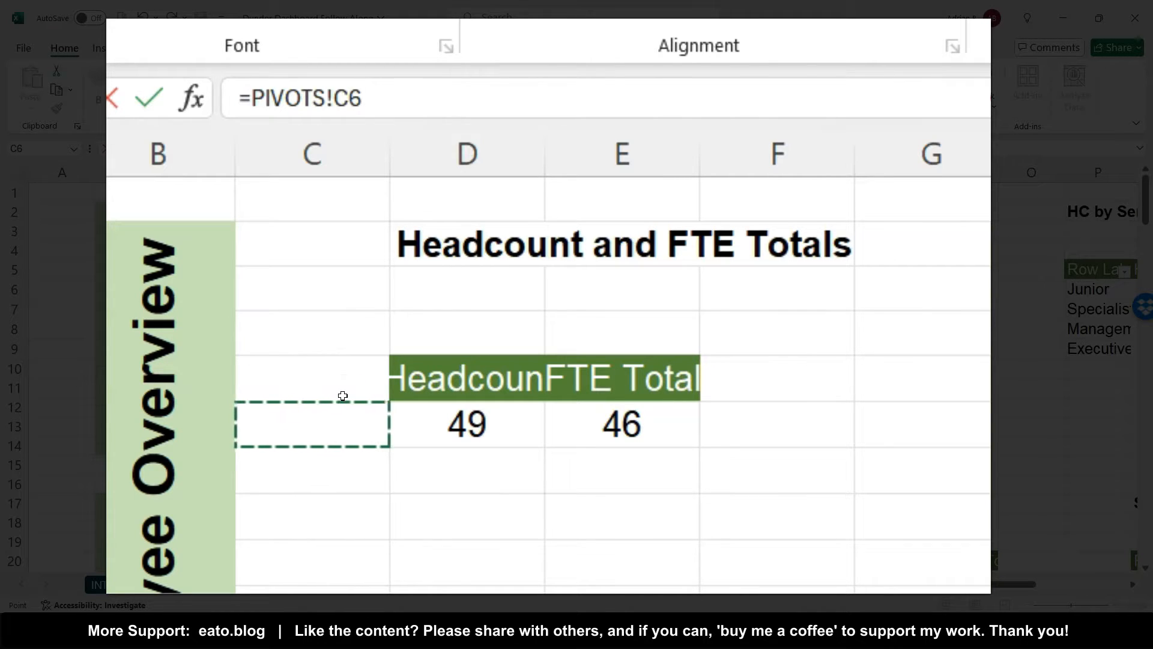
left_click(392, 96)
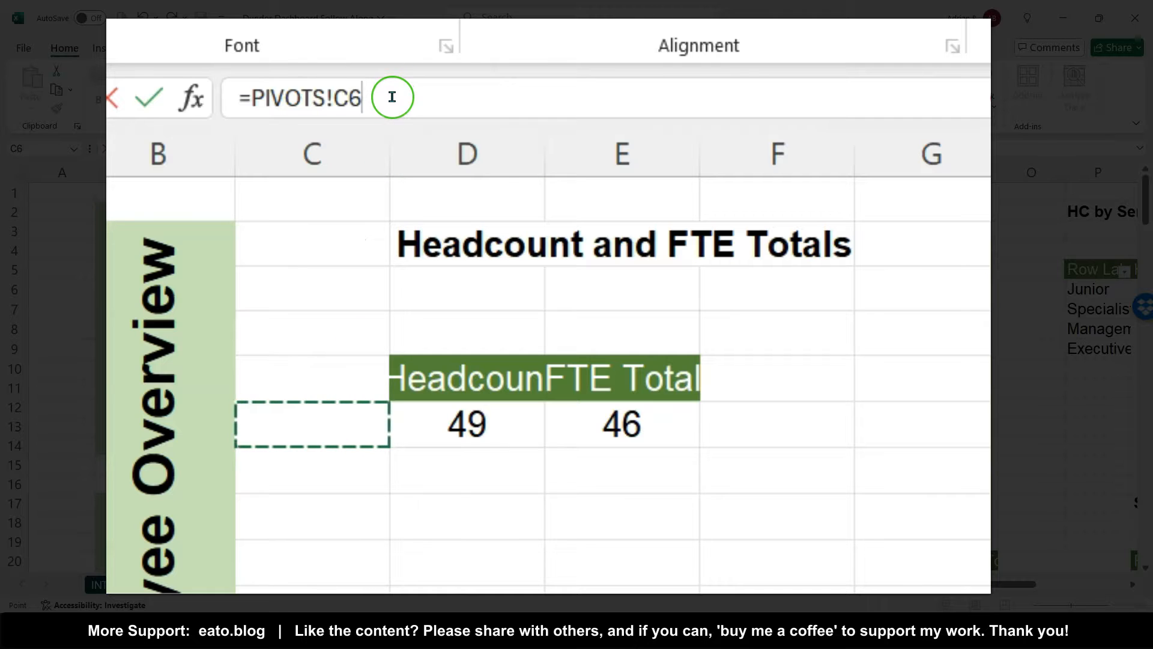
left_click(350, 102)
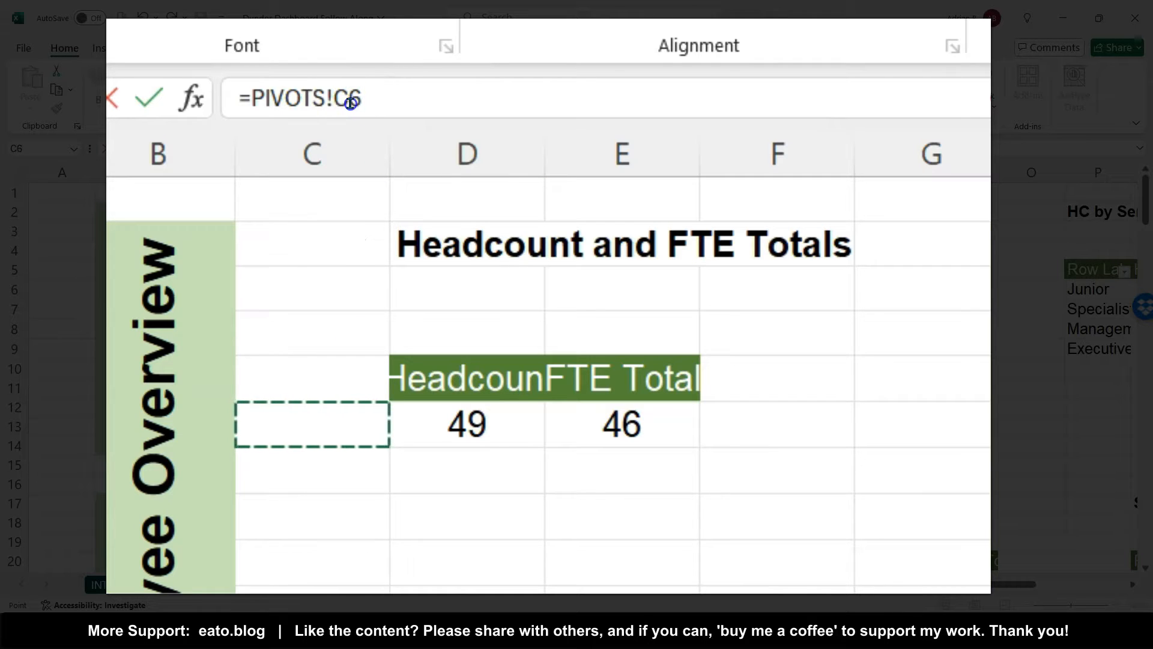
type("D")
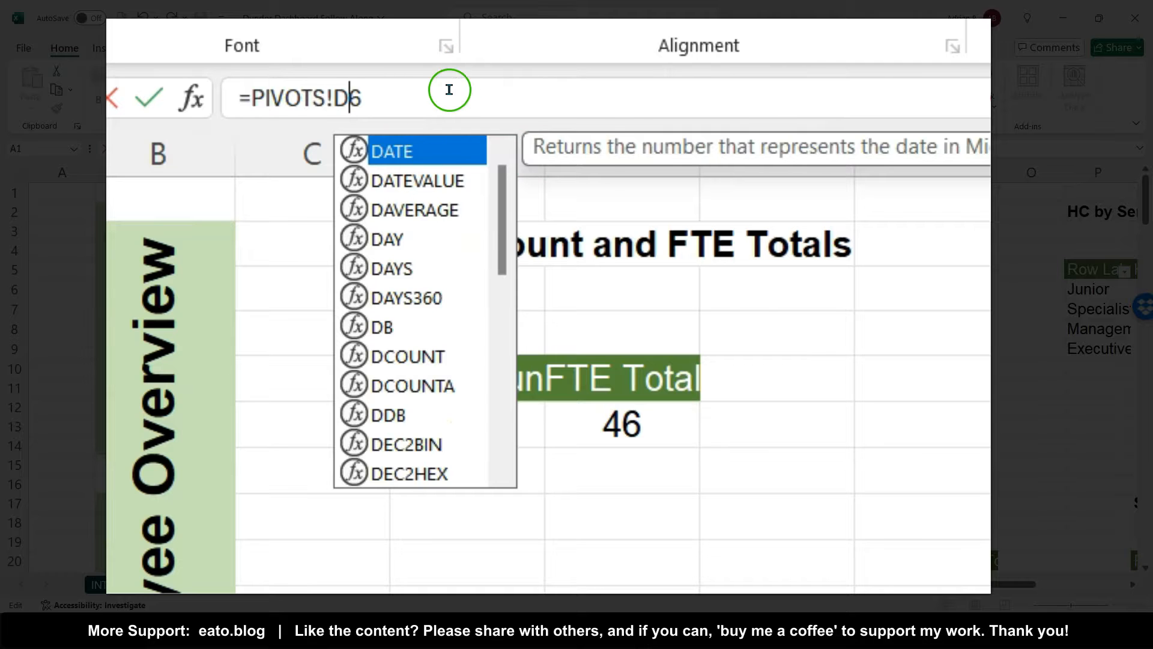
key("Return")
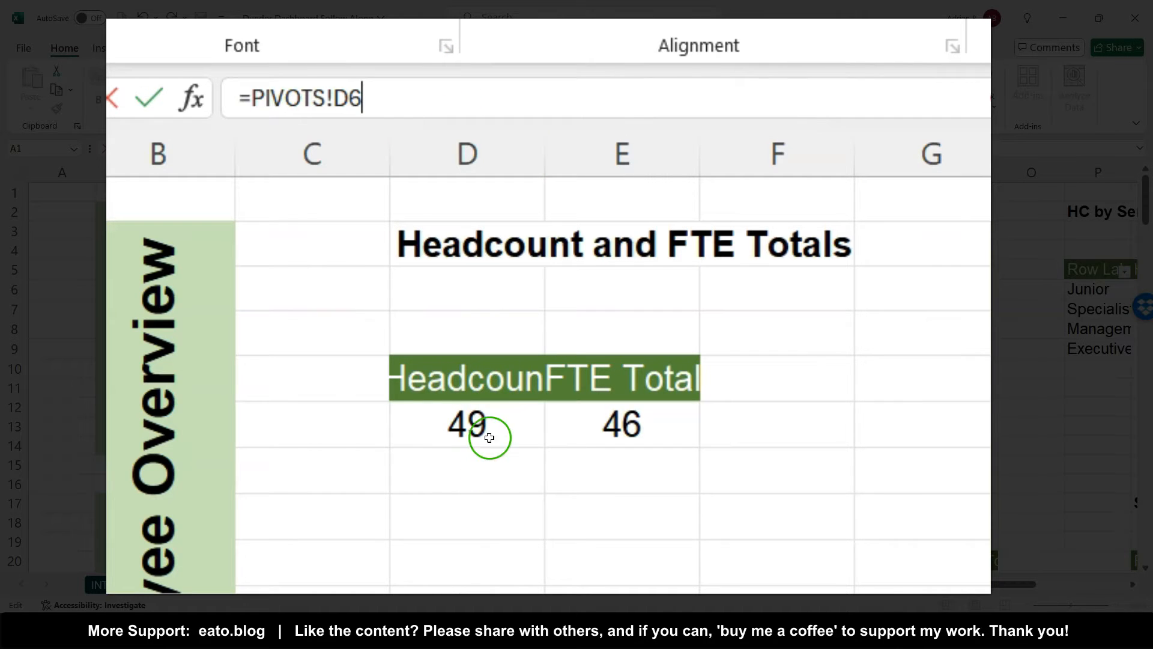
key("Return")
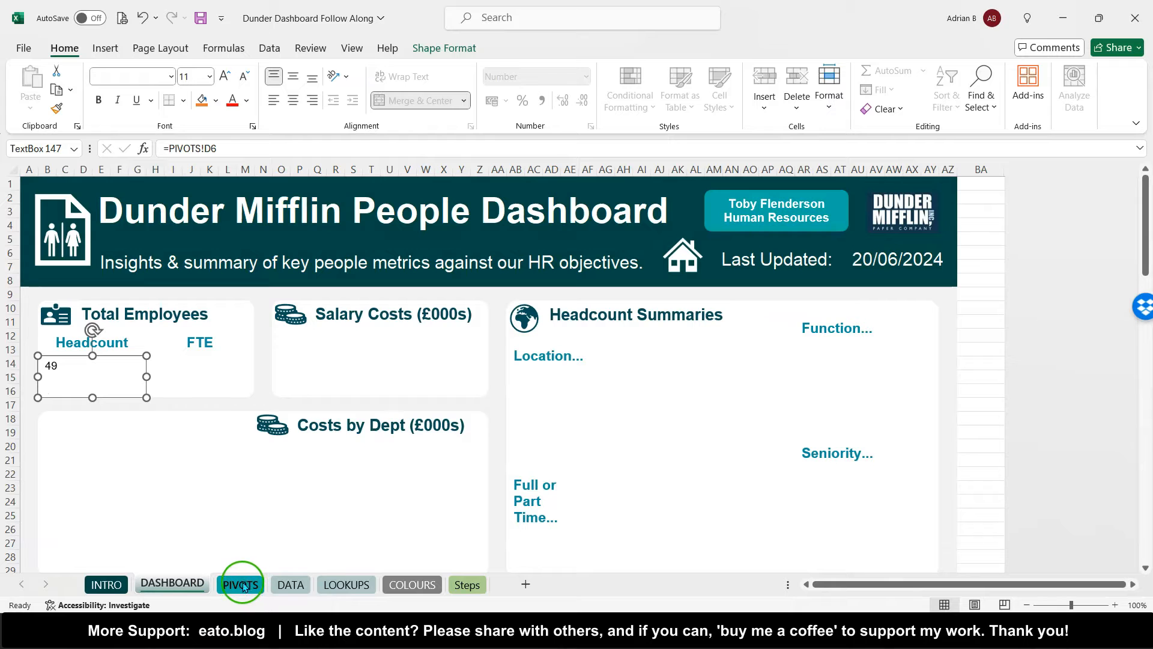
- Centre the headcount figure vertically and horizontally in its text box and make it bold at size 36
left_click(298, 83)
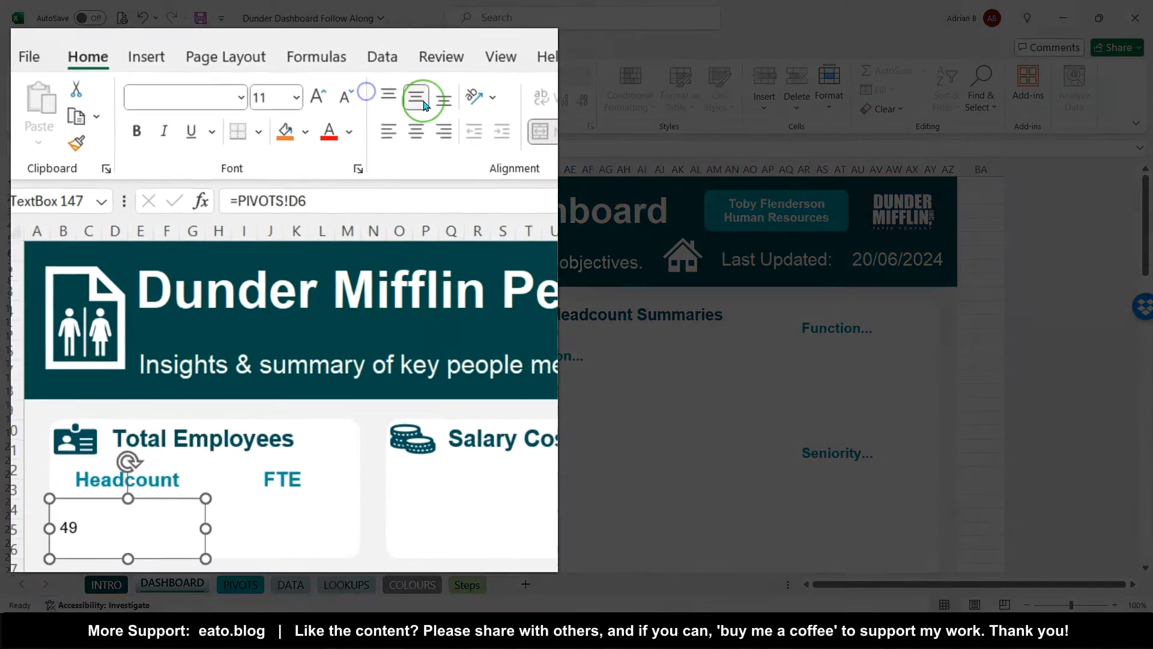
left_click(438, 136)
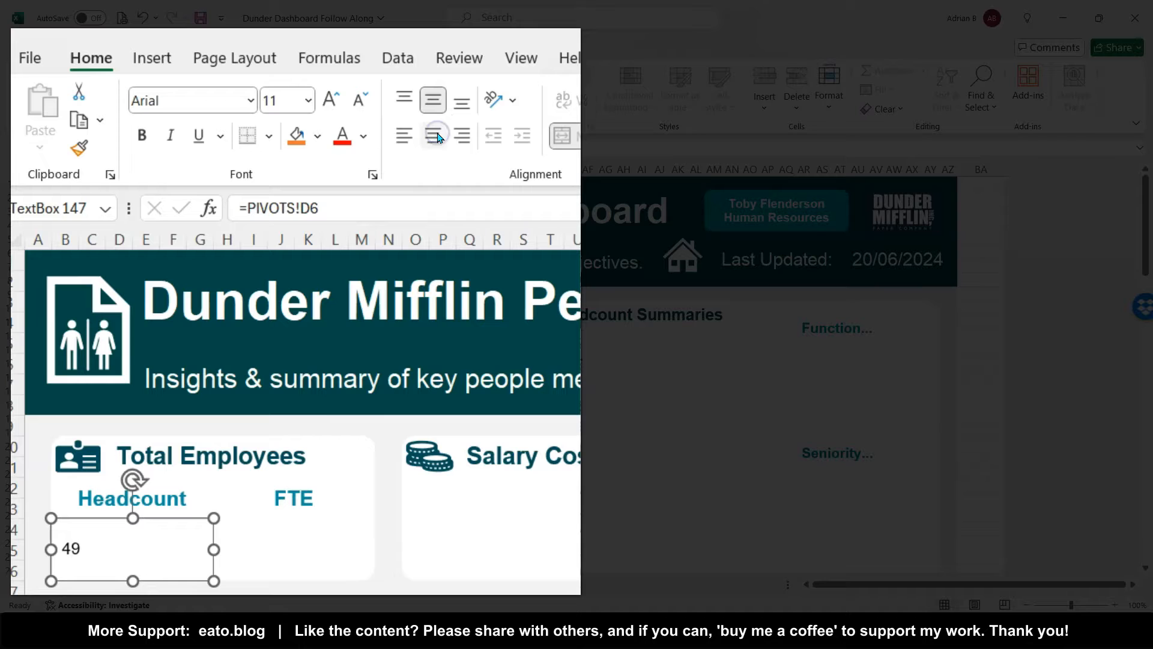
left_click(432, 136)
left_click(331, 102)
left_click(332, 102)
left_click(332, 102)
left_click(331, 102)
left_click(331, 102)
left_click(332, 102)
left_click(149, 135)
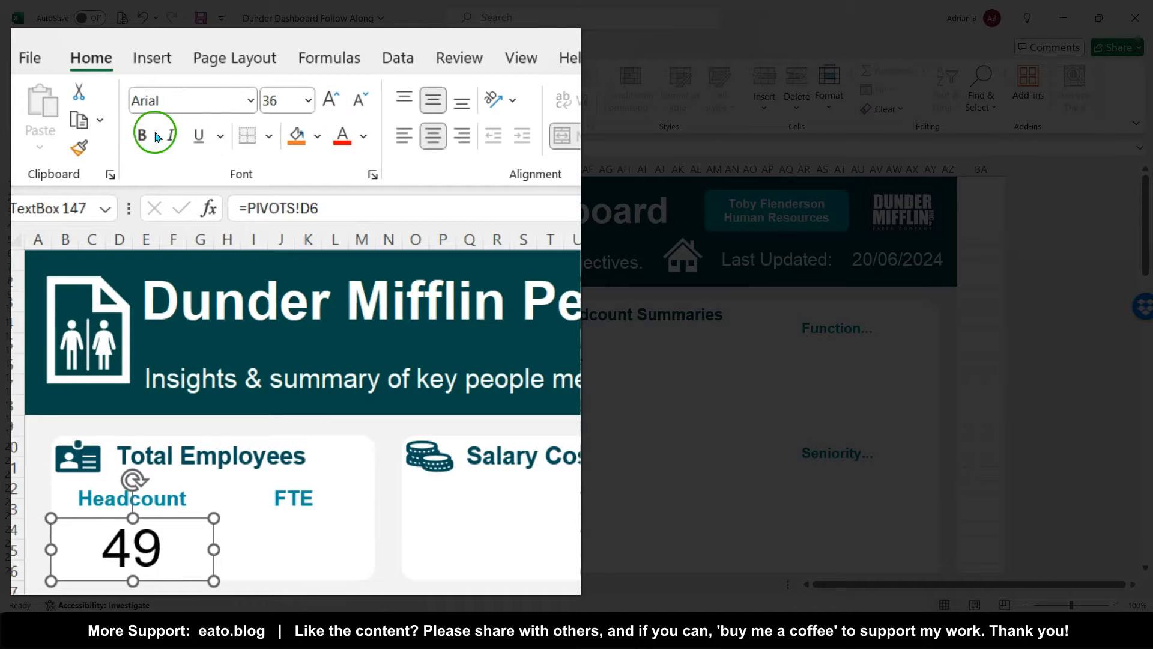
- Colour the headcount figure with the recent dark teal and set its font to Arial Black
left_click(363, 139)
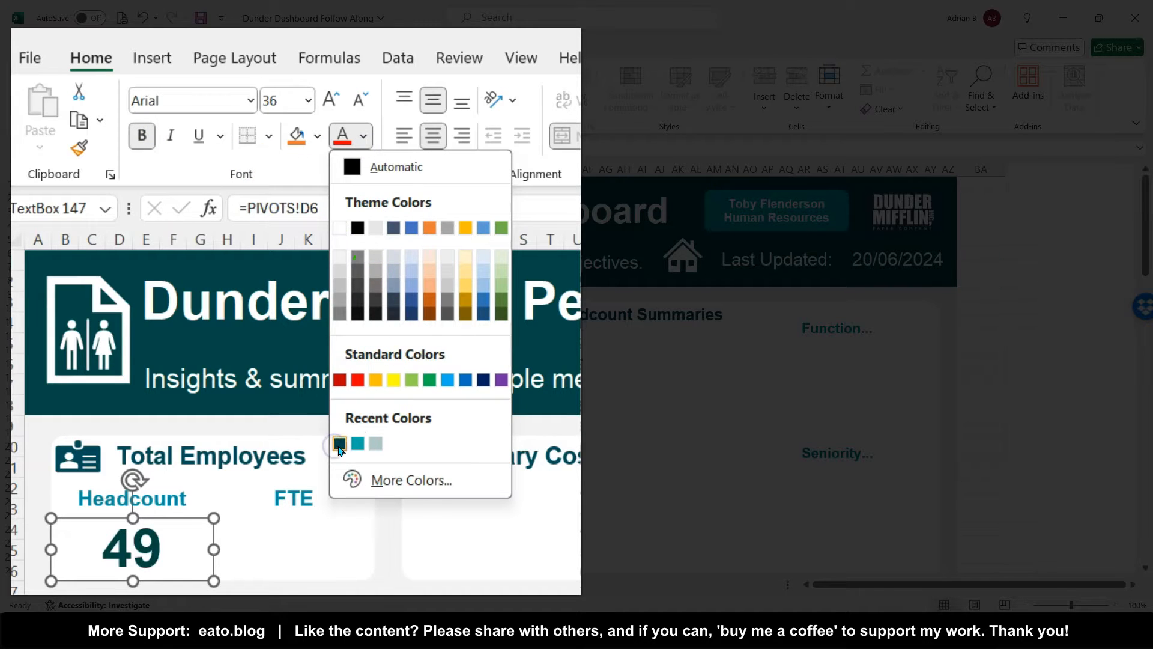
left_click(338, 444)
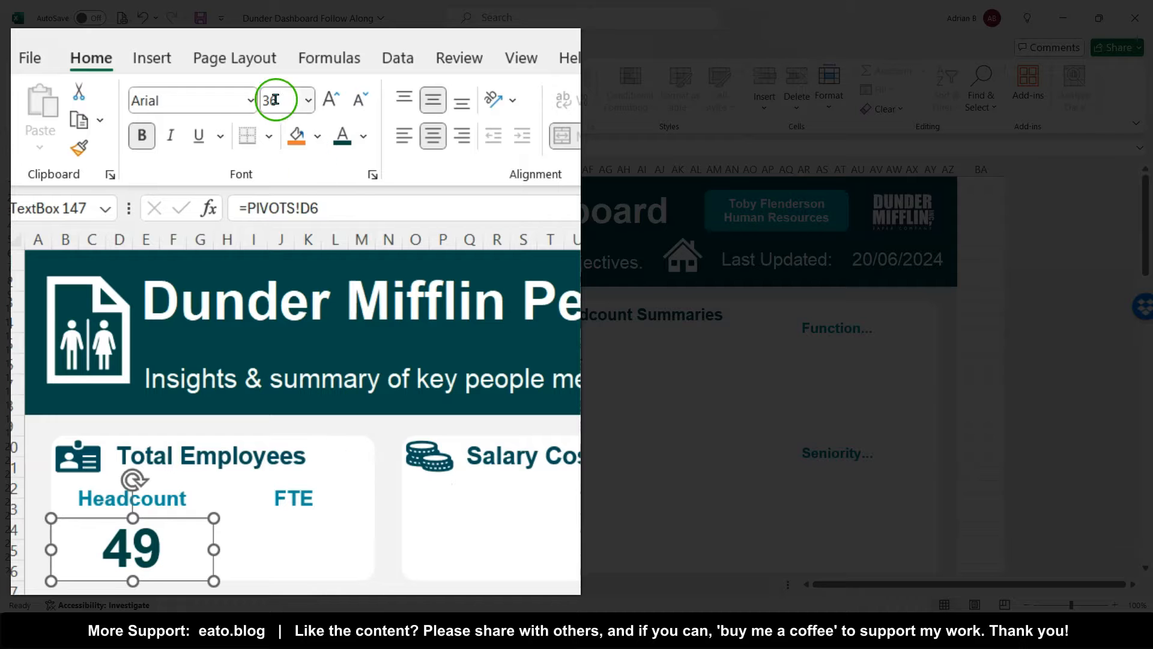
left_click(249, 100)
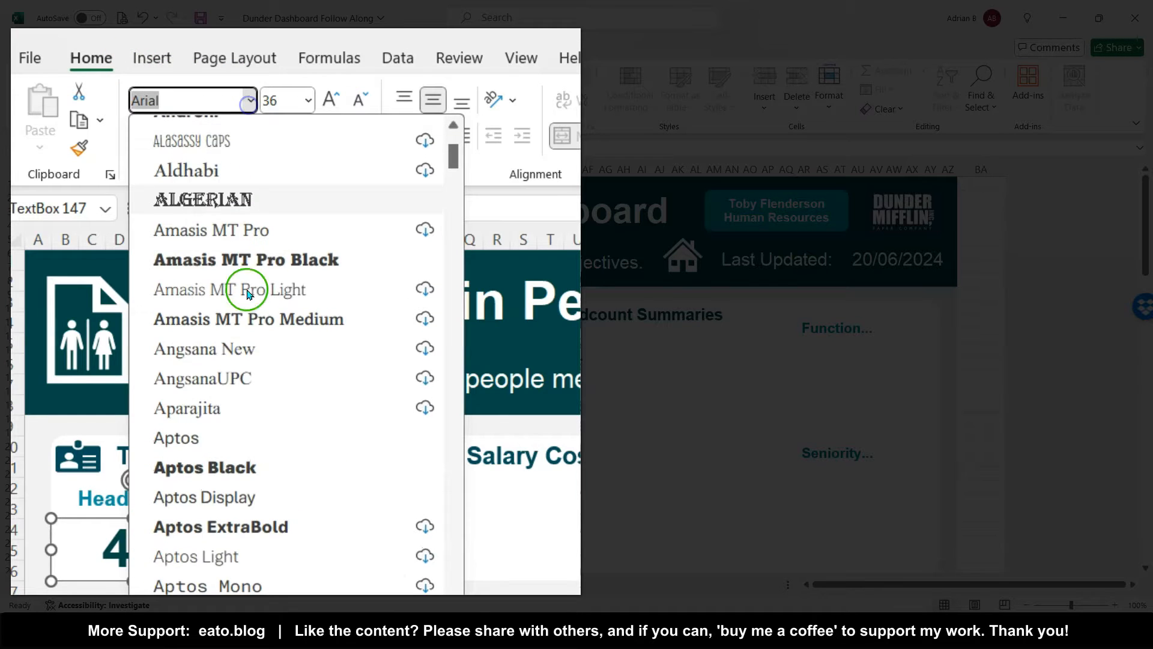
scroll(250, 343, "down", 4)
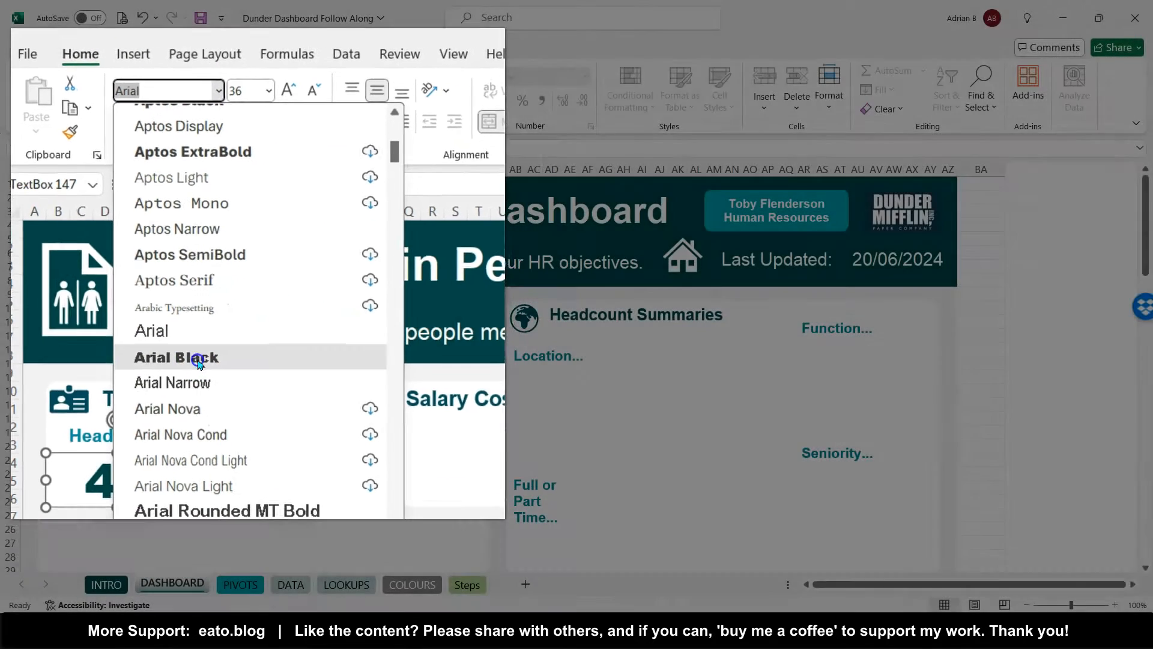
left_click(229, 408)
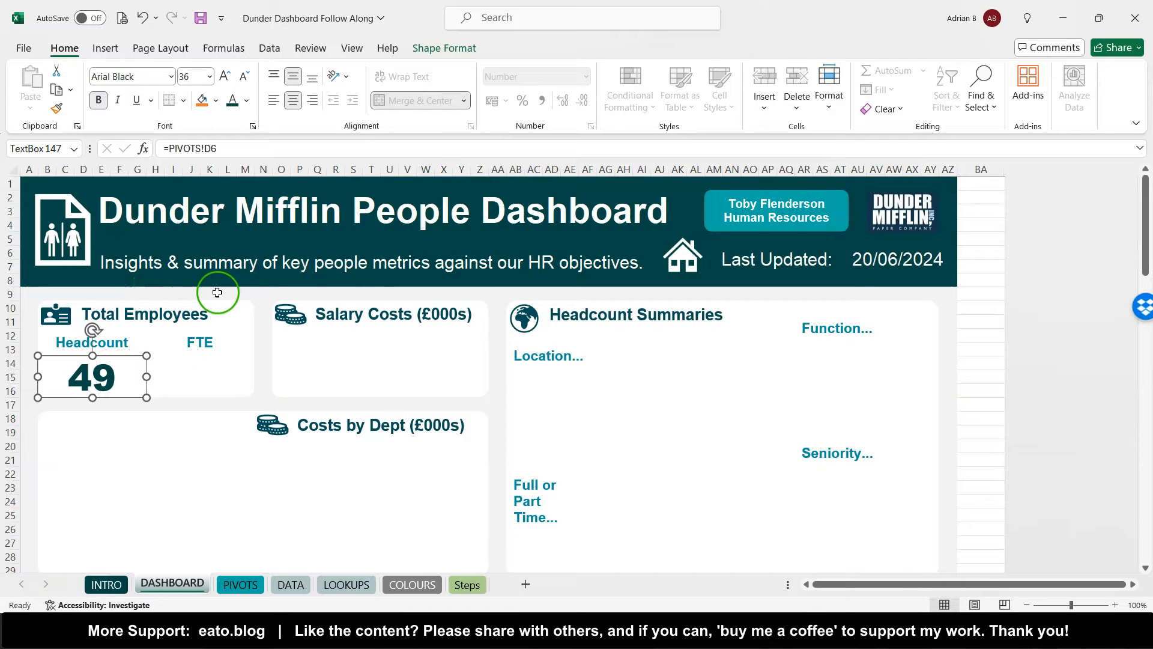
- Remove the fill and the outline from the headcount figure's text box
left_click(168, 413)
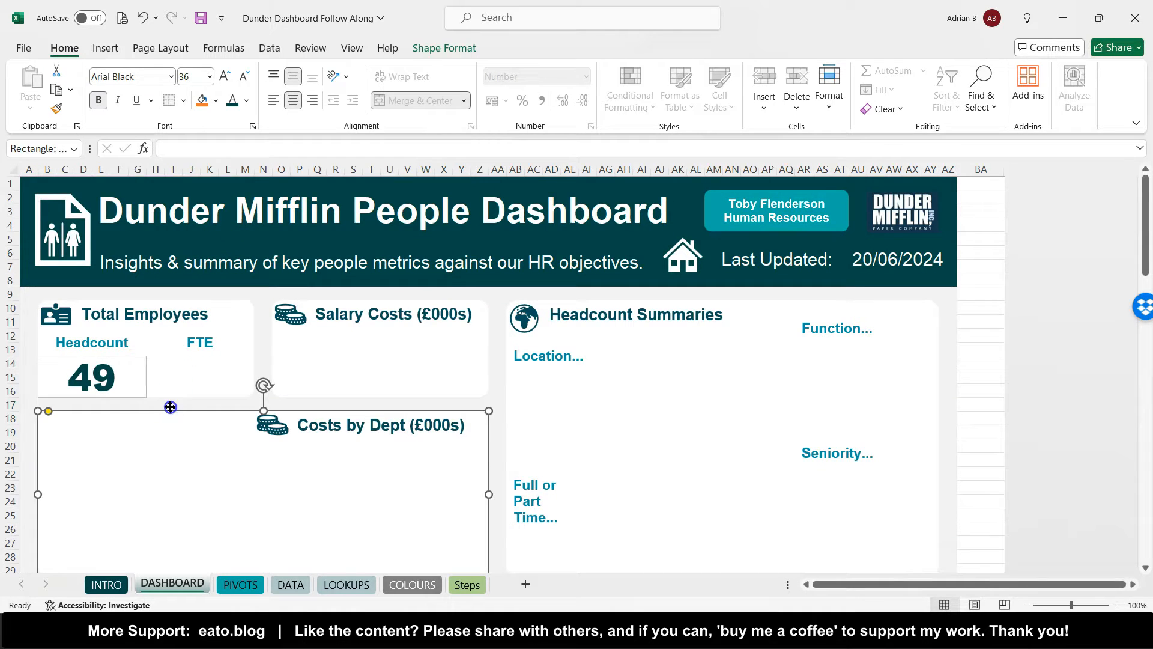
left_click(143, 372)
left_click(142, 372)
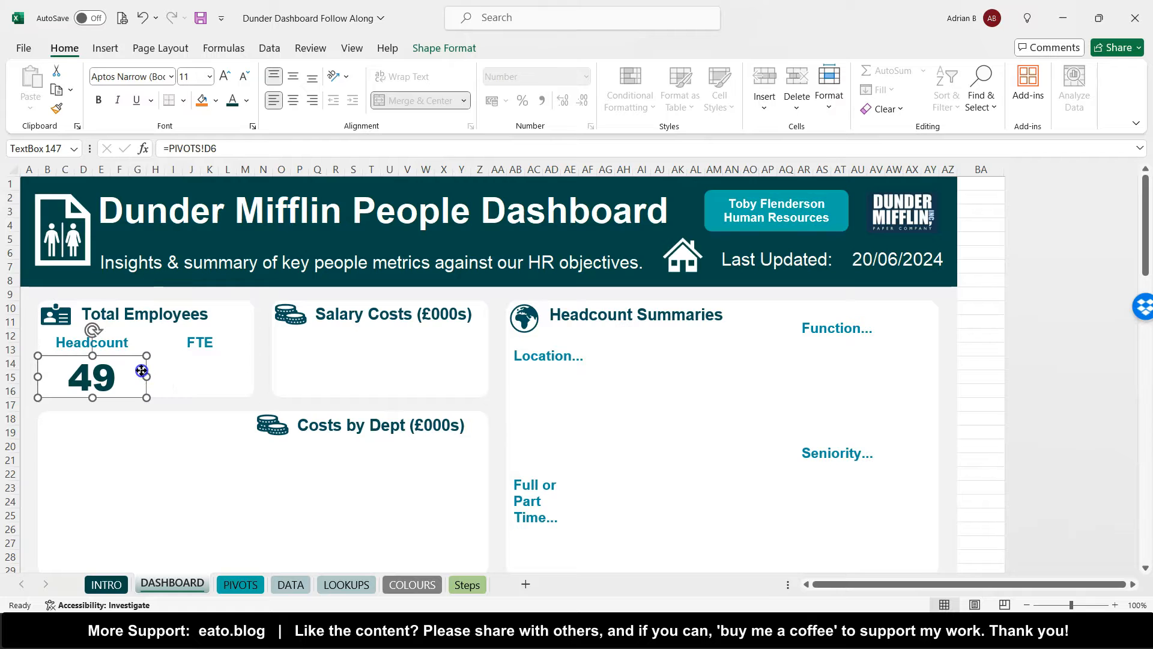
left_click(443, 48)
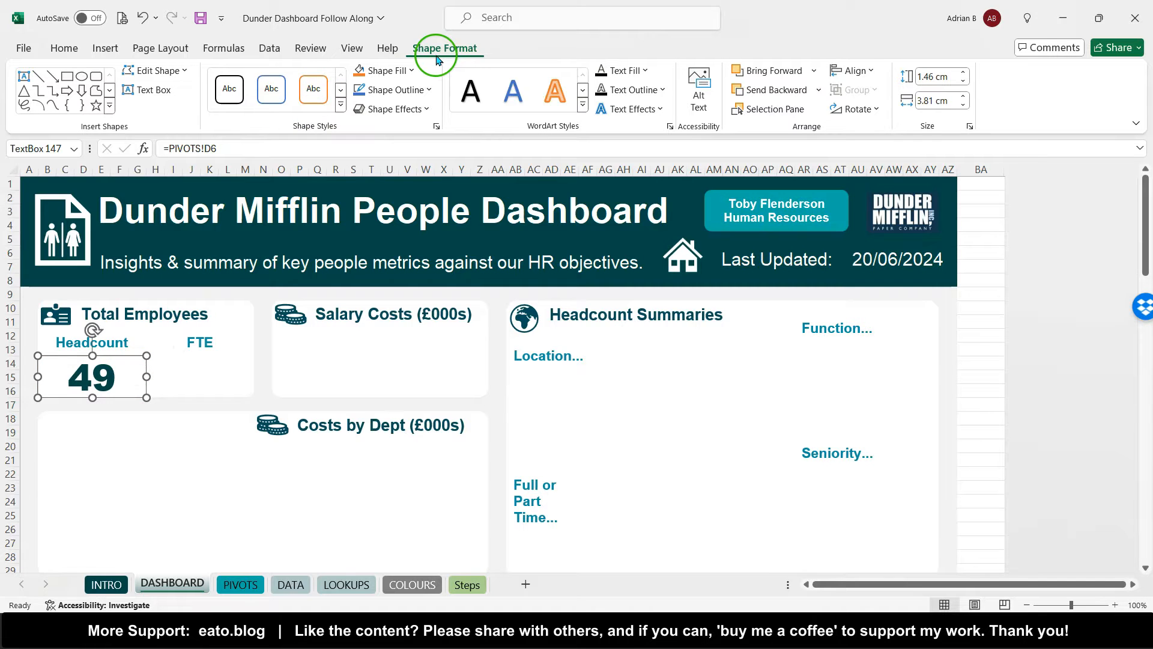
left_click(410, 73)
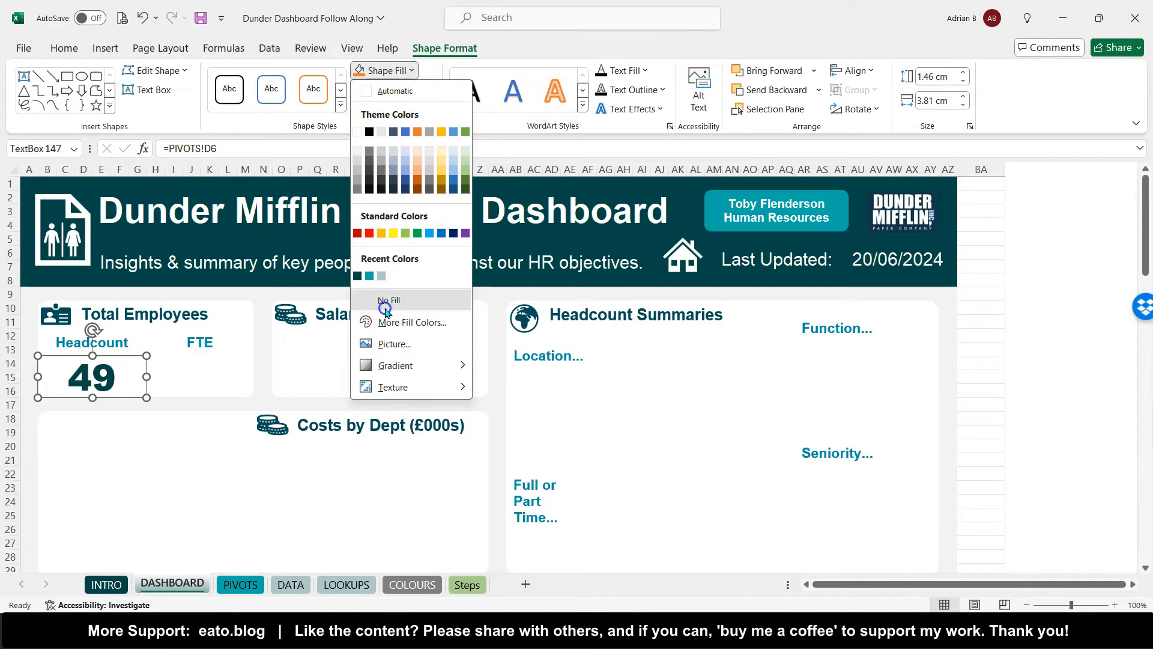
left_click(384, 301)
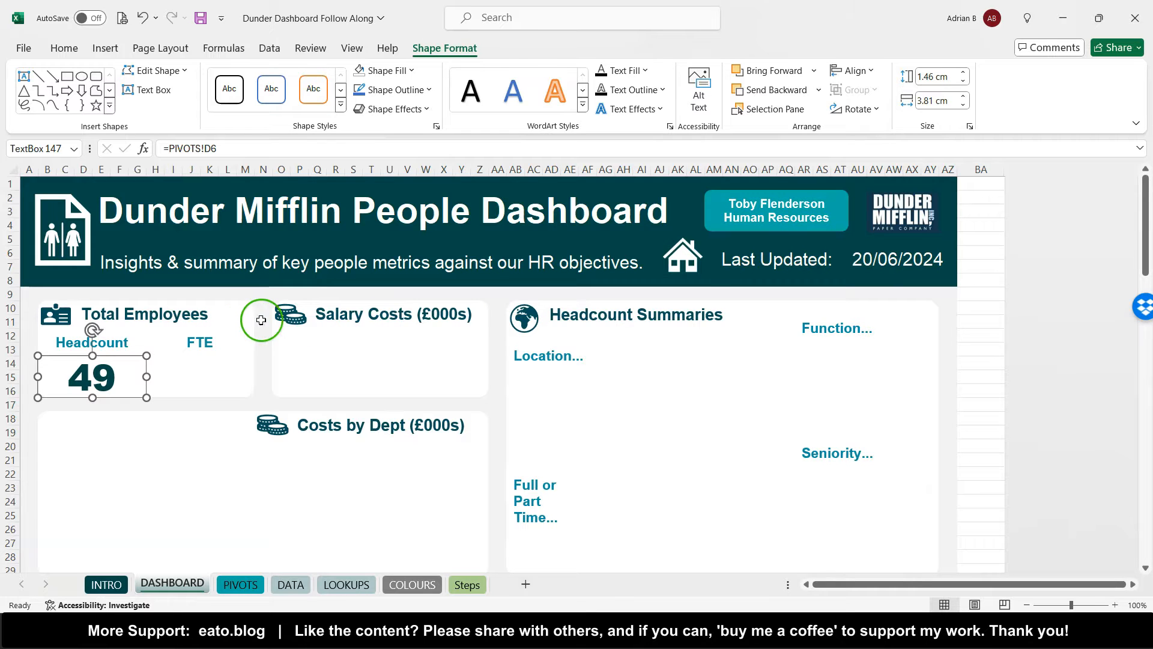
left_click(428, 90)
left_click(377, 319)
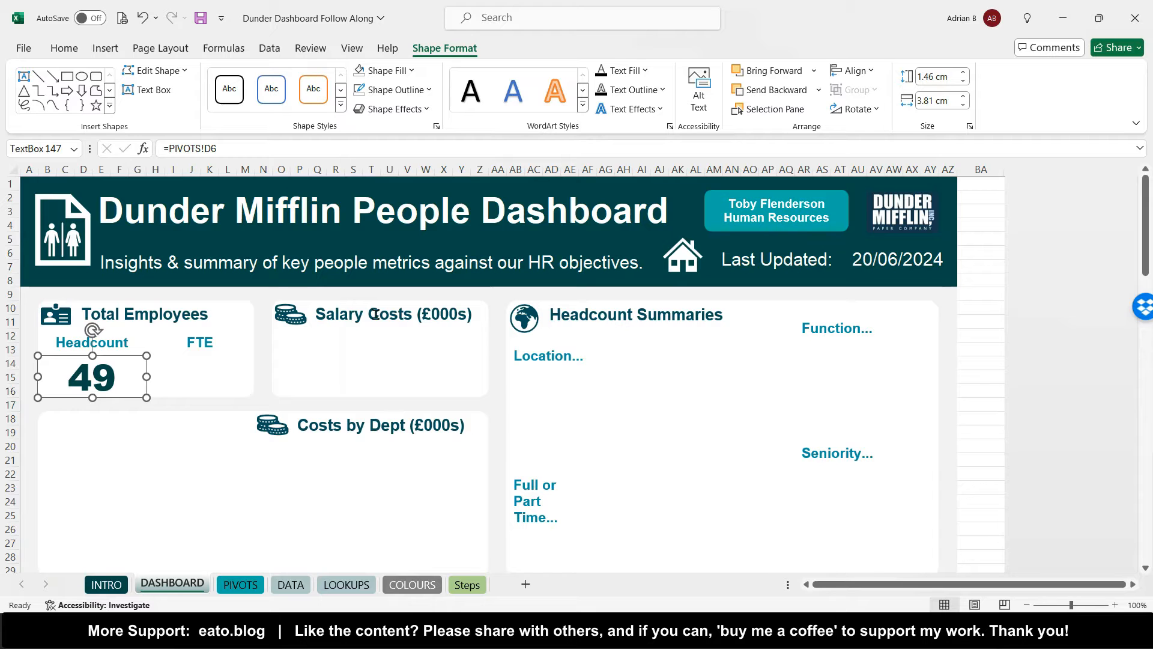
- Duplicate the headcount figure's text box, place the copy under FTE, and link it with the formula =PIVOTS!E6
key("ctrl+d")
left_click_drag(134, 409, 233, 362)
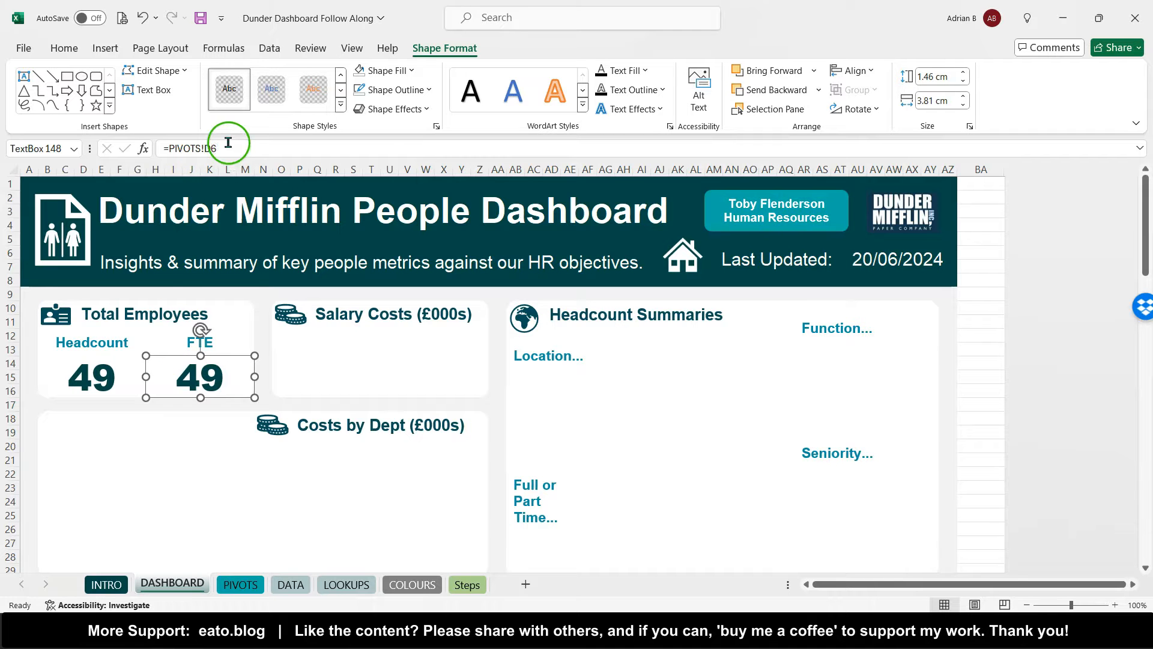
left_click(211, 148)
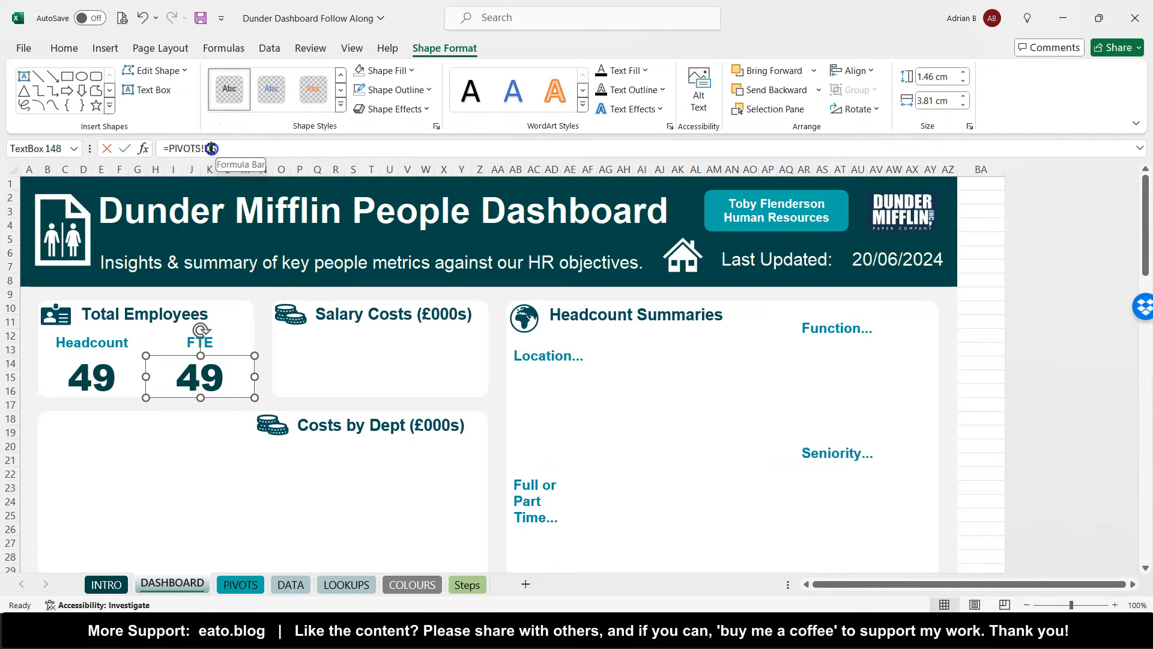
key("BackSpace")
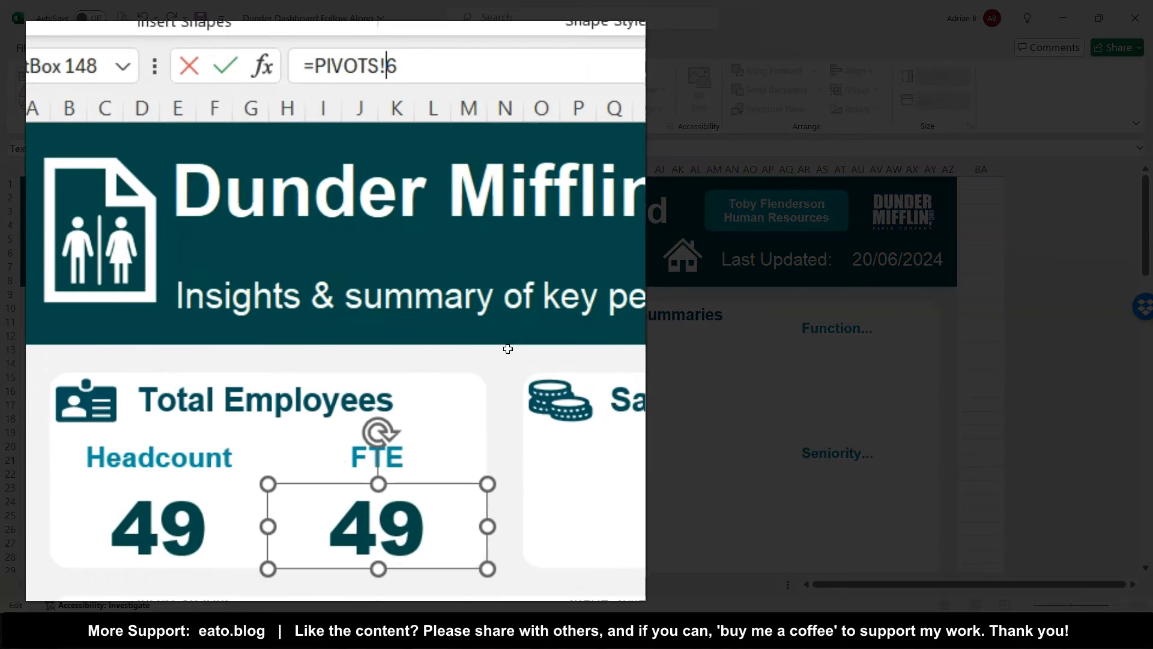
type("E")
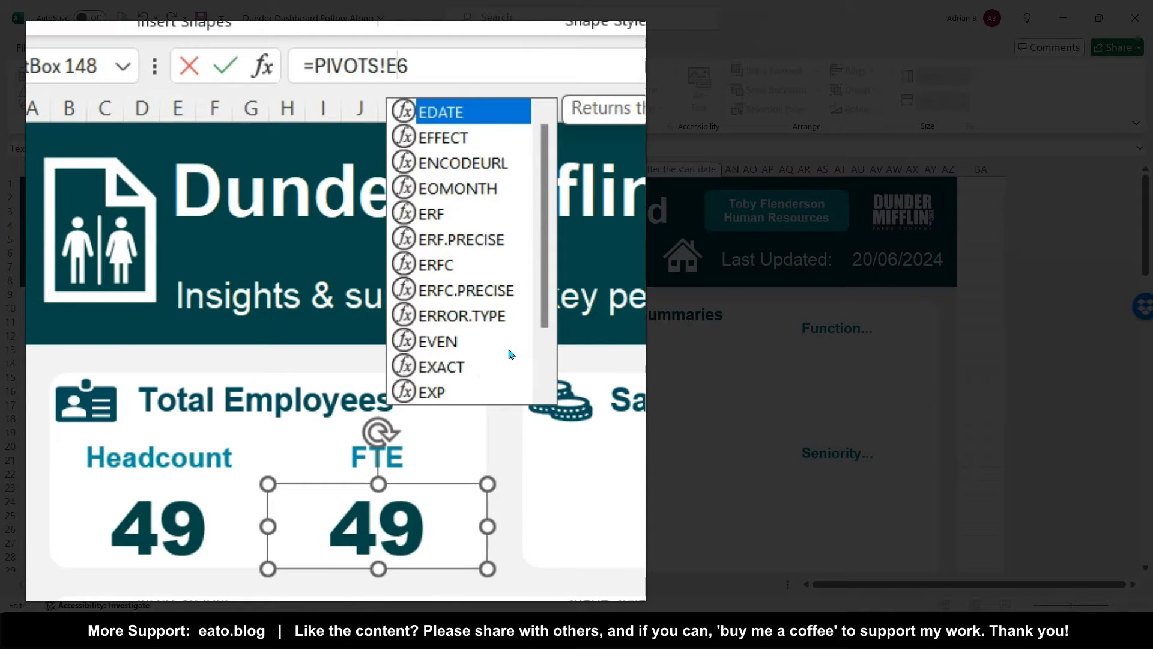
key("Return")
- Copy the headcount figure's formatting onto the FTE figure with Format Painter
left_click(233, 382)
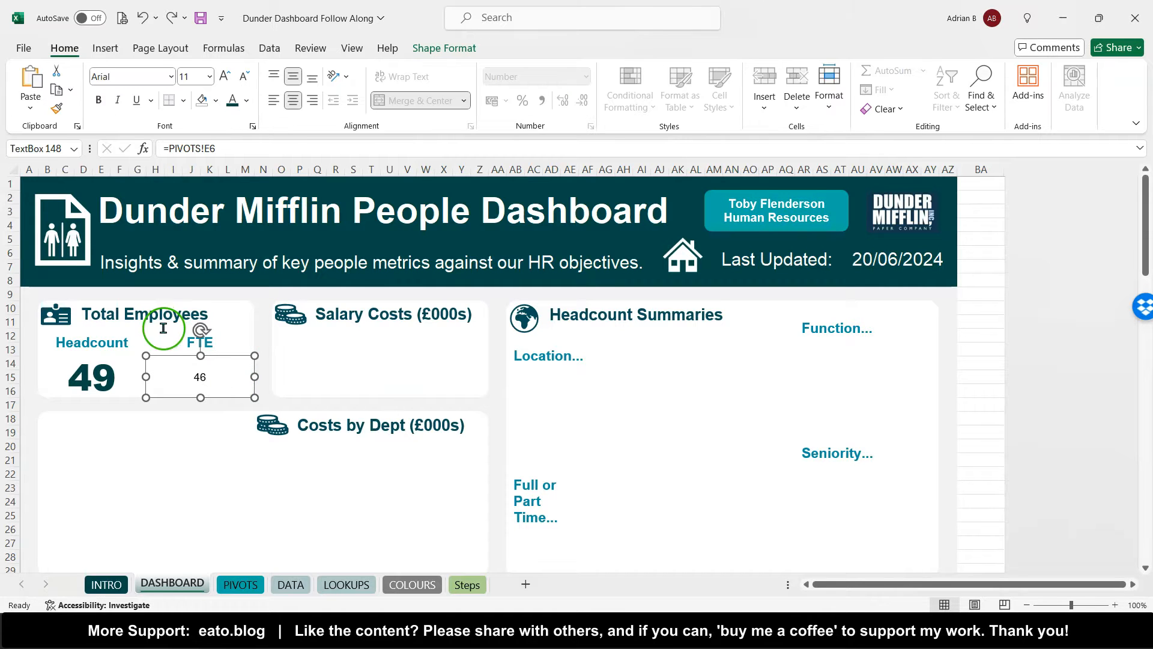
left_click(116, 383)
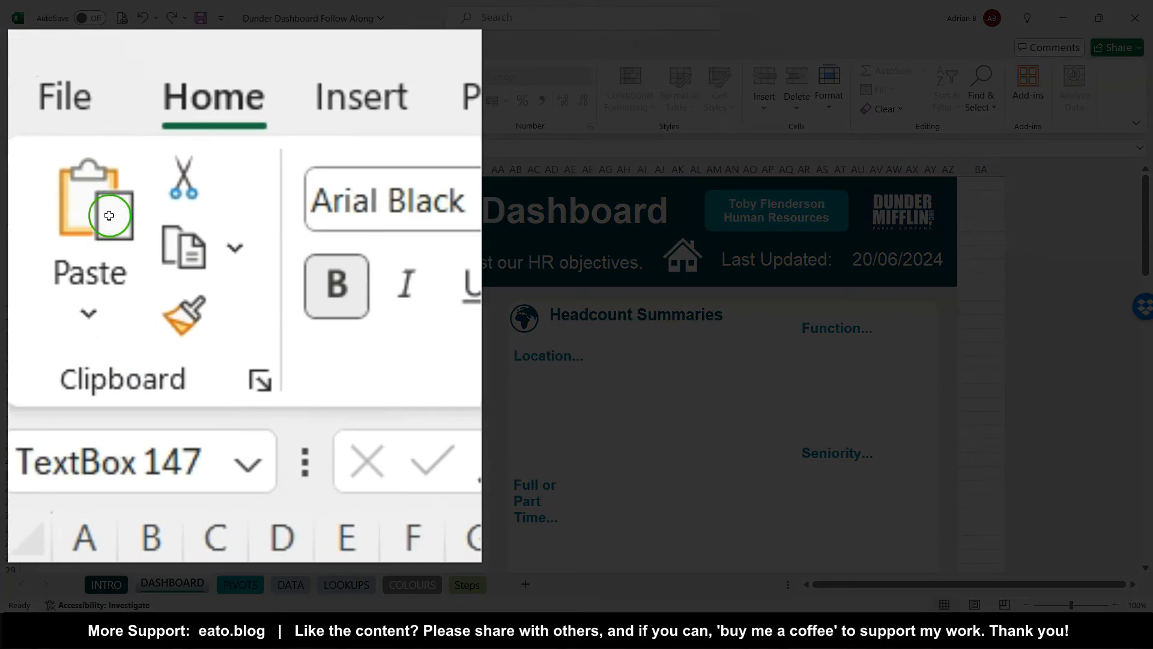
left_click(56, 106)
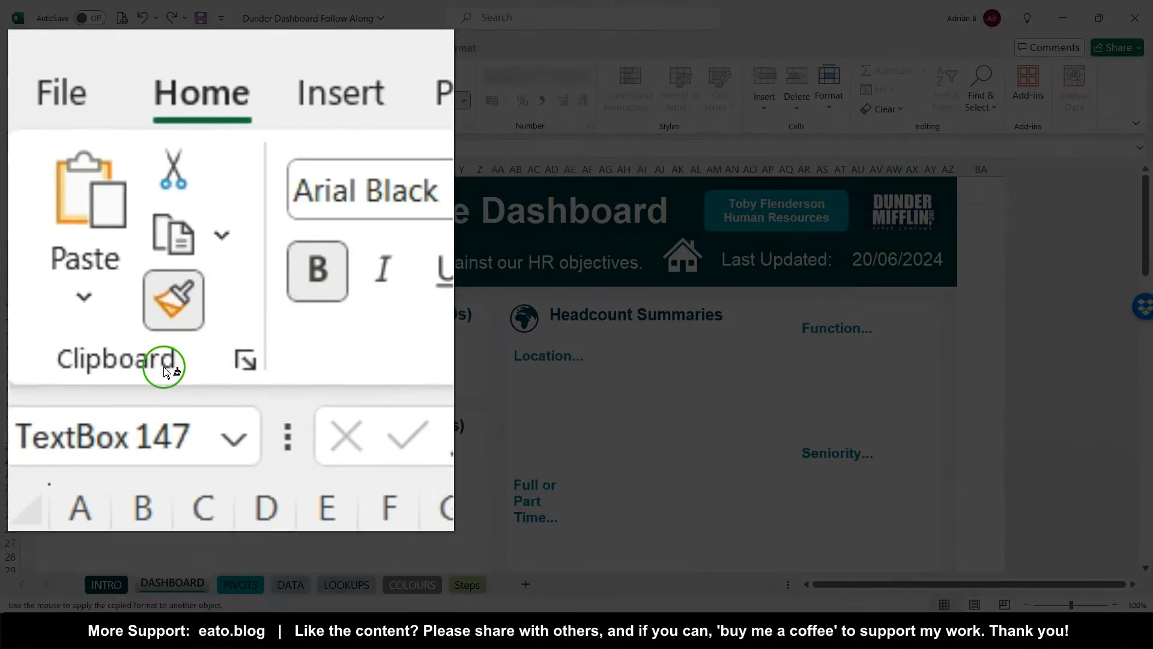
left_click(178, 376)
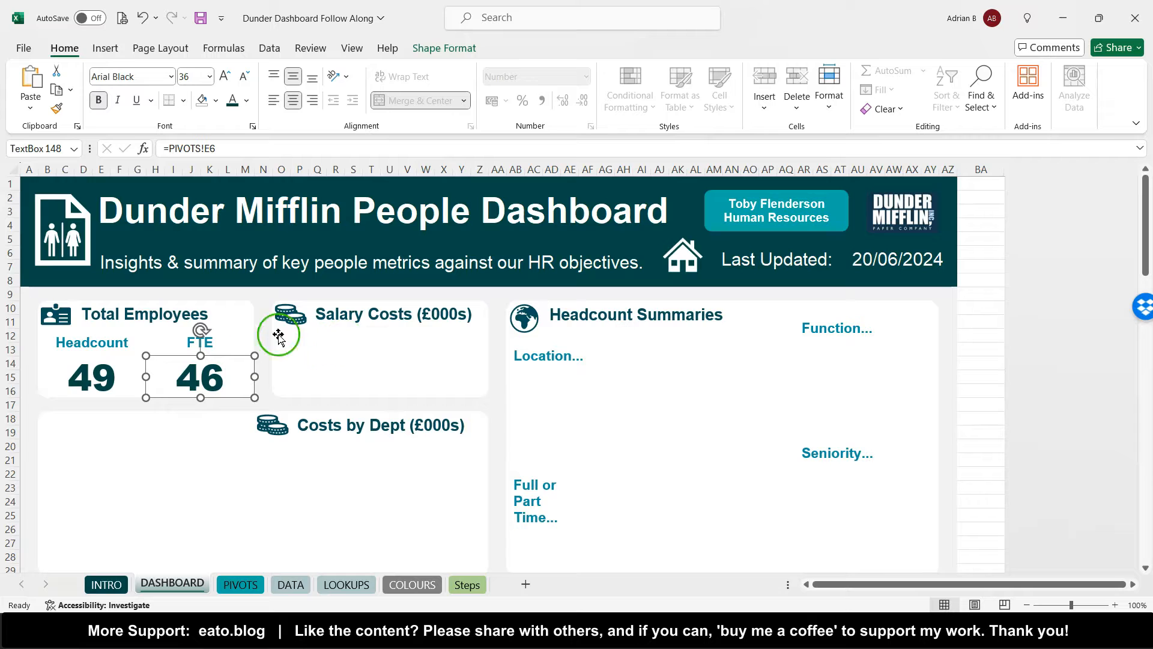
left_click(95, 369)
left_click(185, 374)
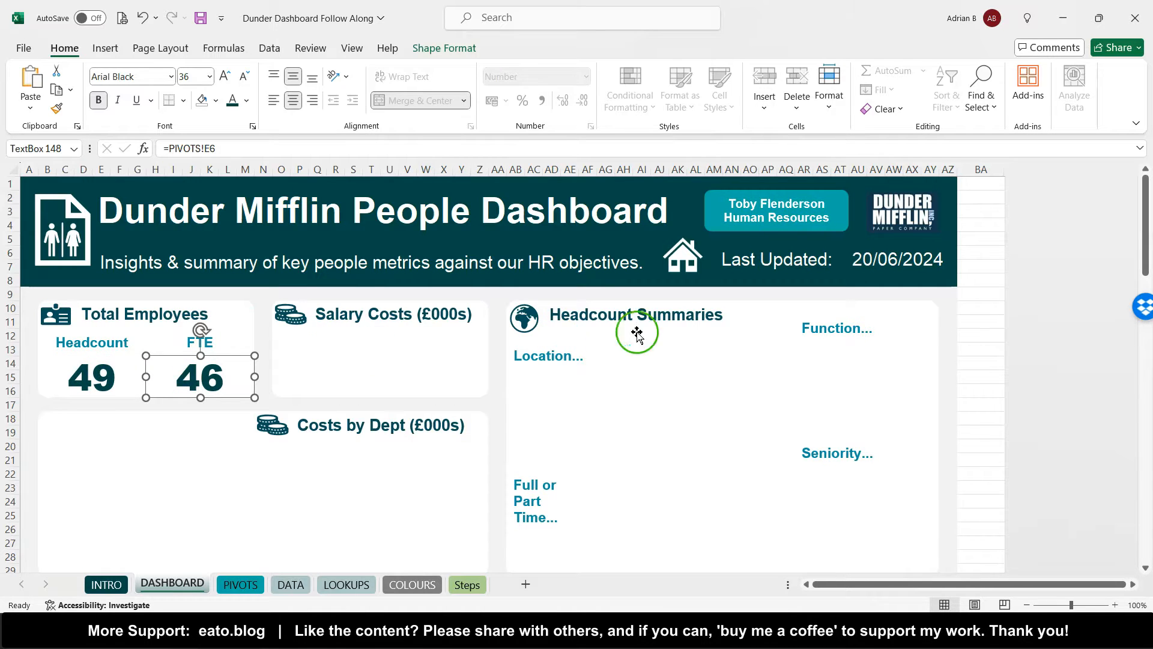
left_click(981, 332)
scroll(981, 332, "down", 5)
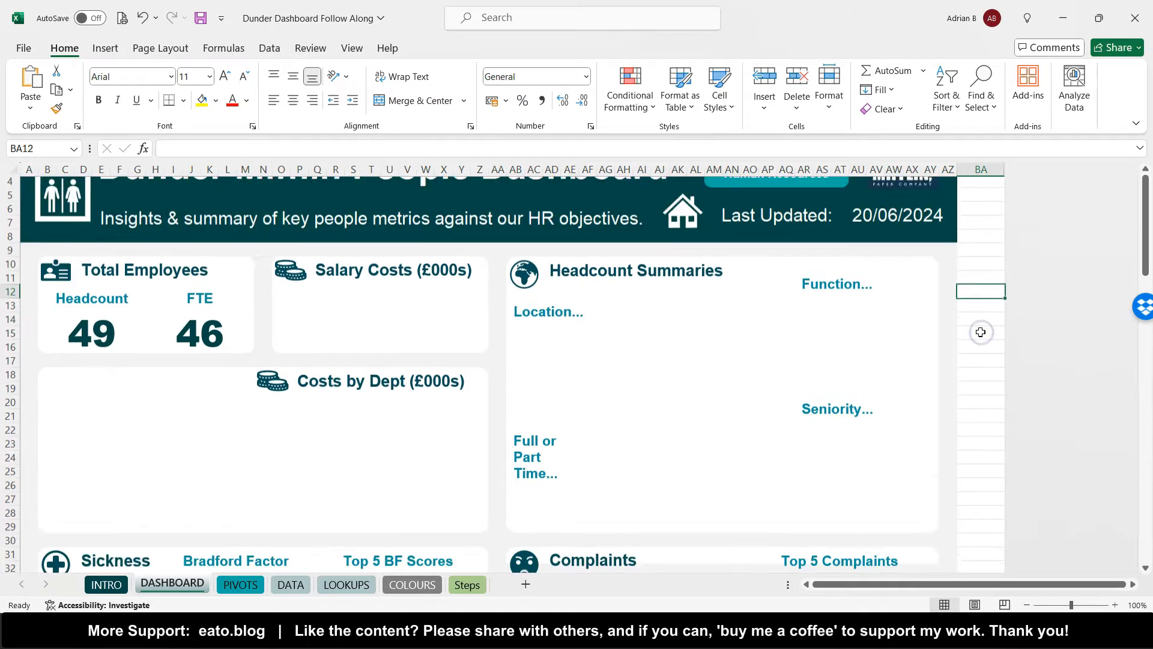
scroll(981, 332, "down", 3)
scroll(981, 332, "up", 9)
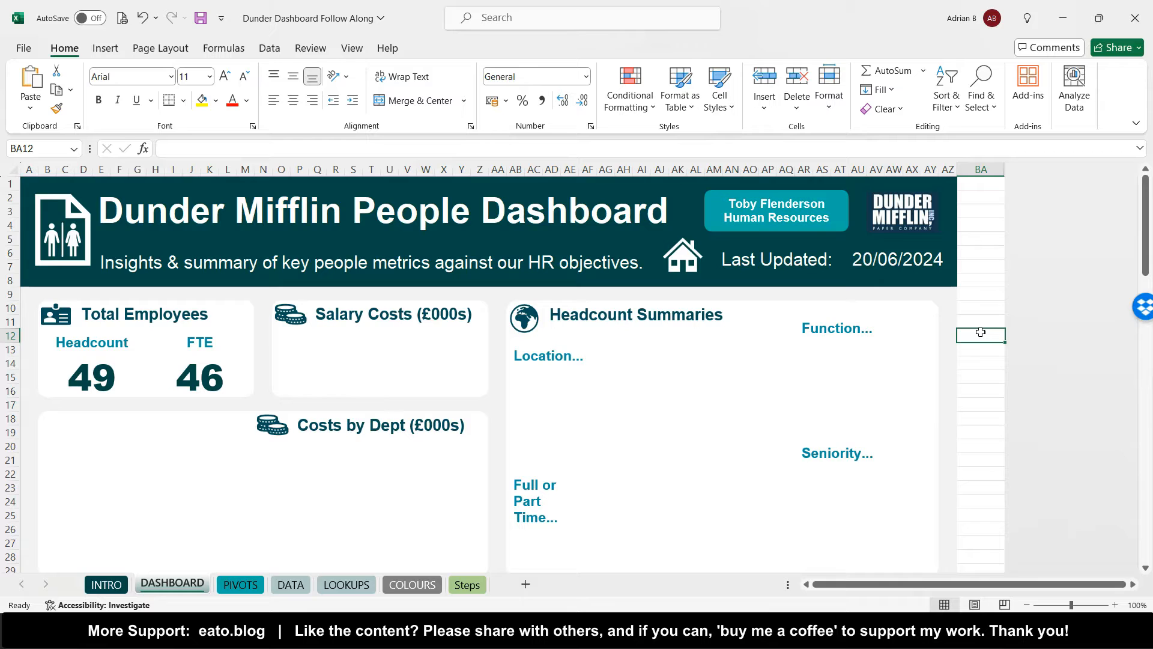
left_click(960, 305)
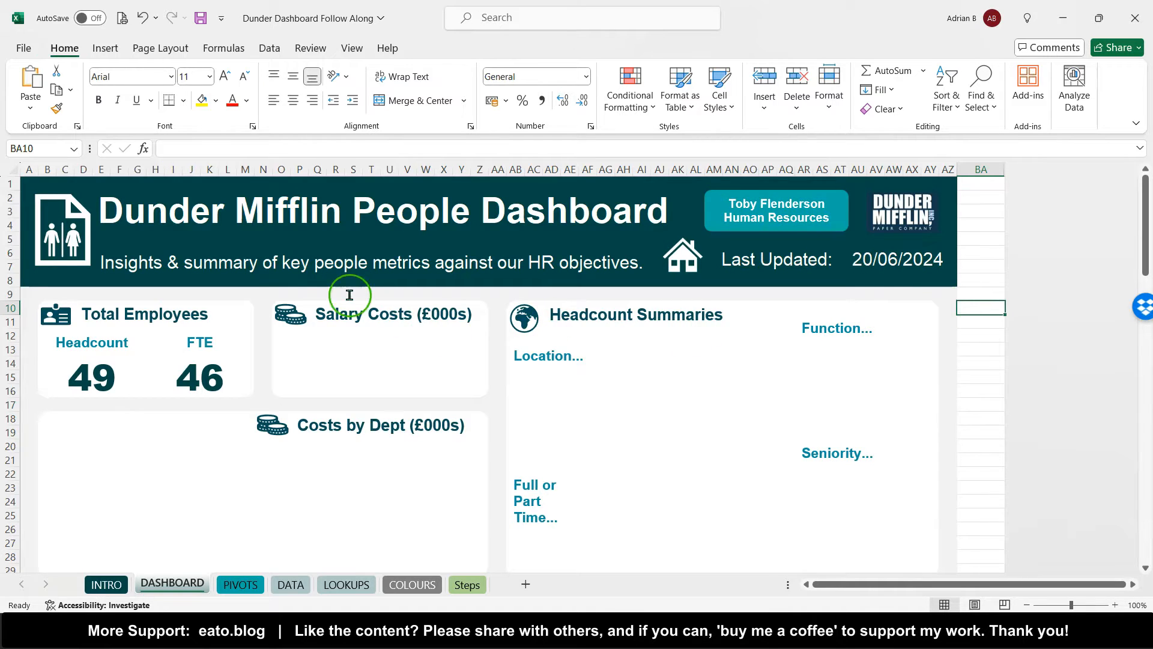
left_click(322, 343)
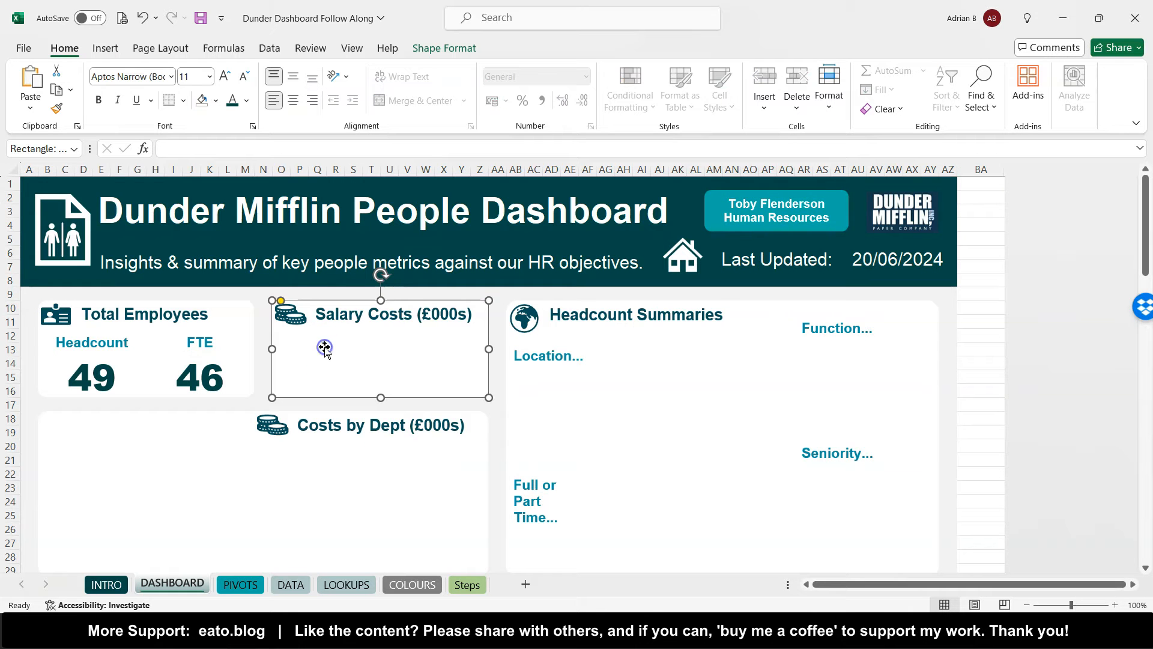
- Insert a 2-D stacked bar chart from the Salary & Bonus Overall pivot on the PIVOTS sheet
left_click(242, 586)
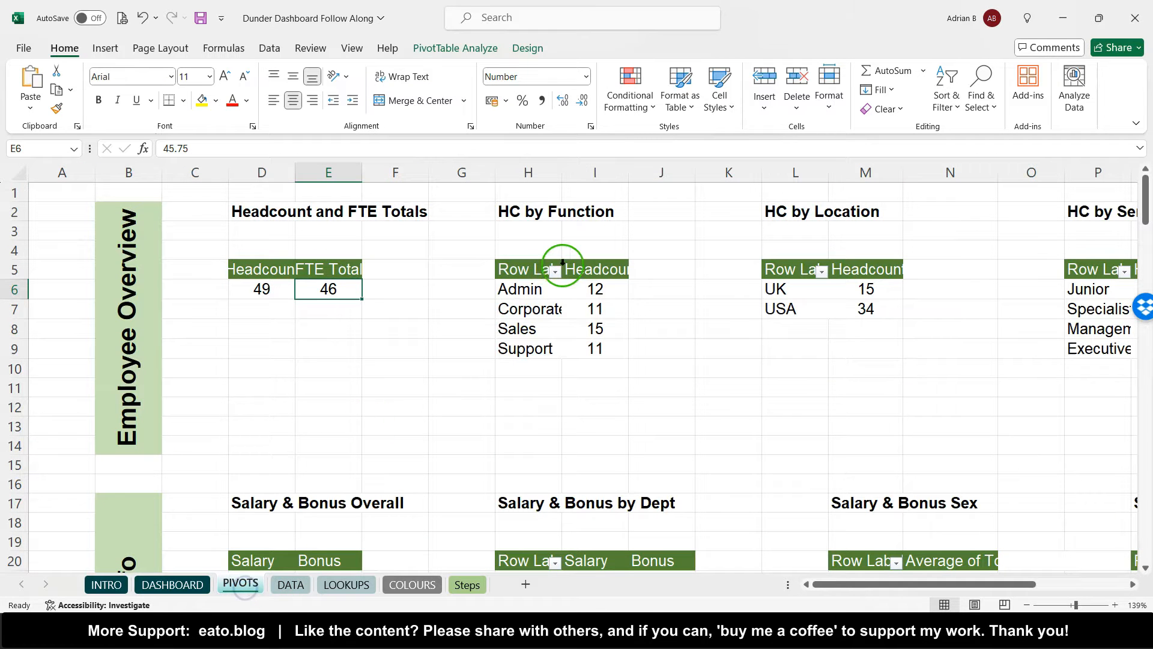
scroll(557, 277, "right", 4)
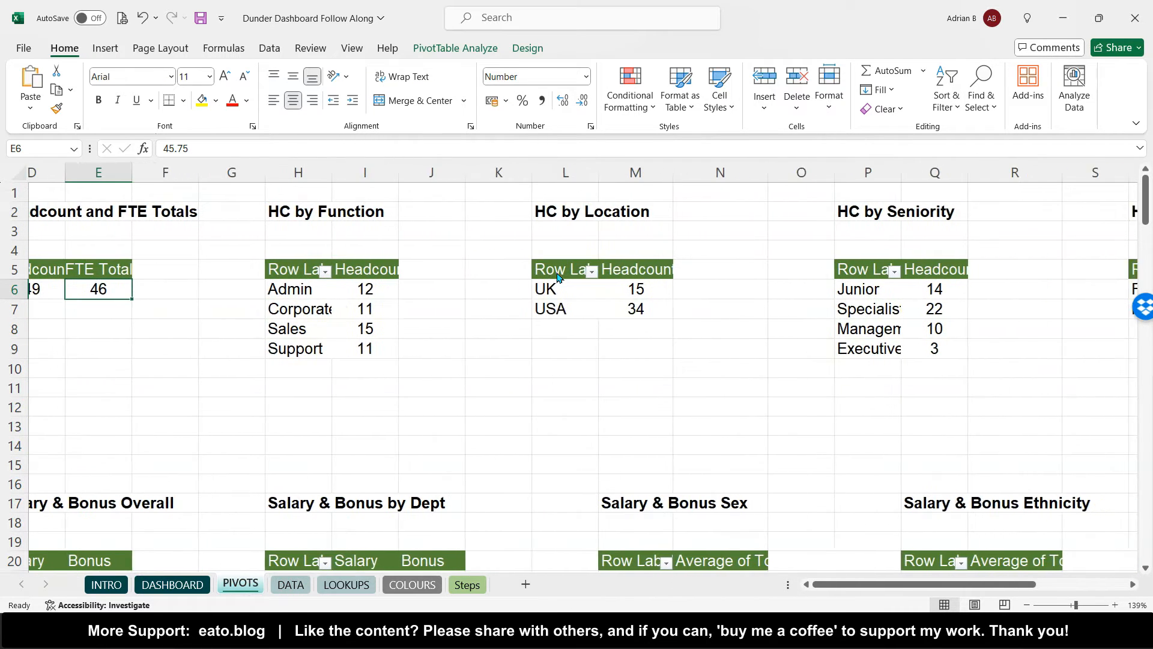
scroll(558, 278, "left", 3)
scroll(559, 278, "down", 3)
scroll(557, 278, "down", 2)
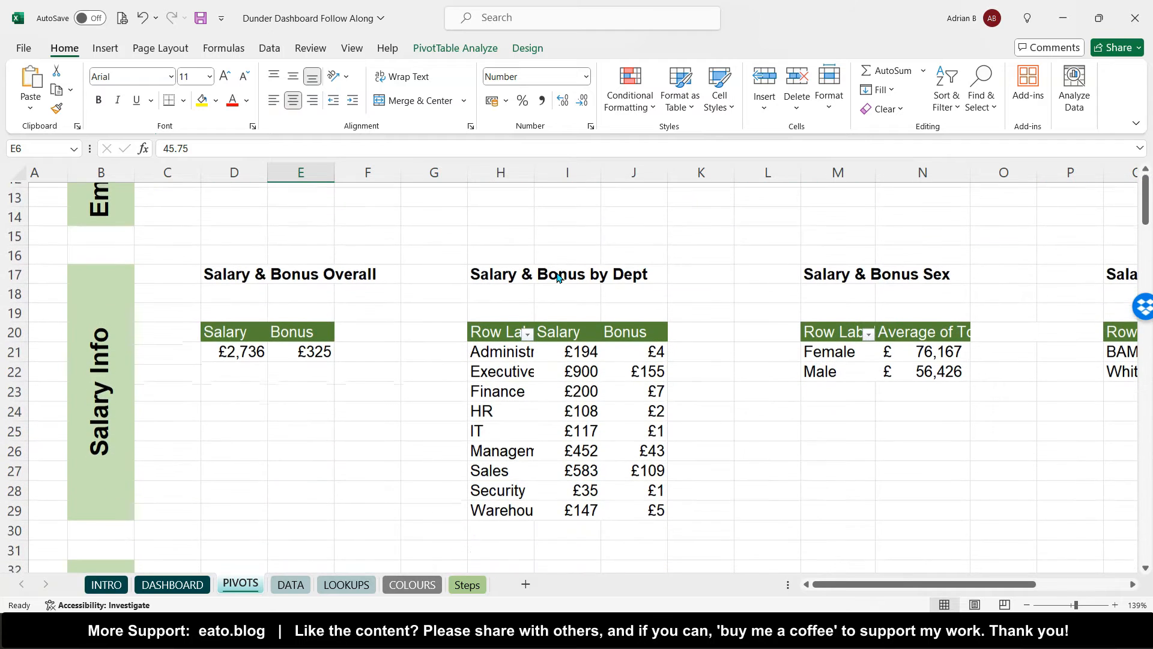
left_click(230, 331)
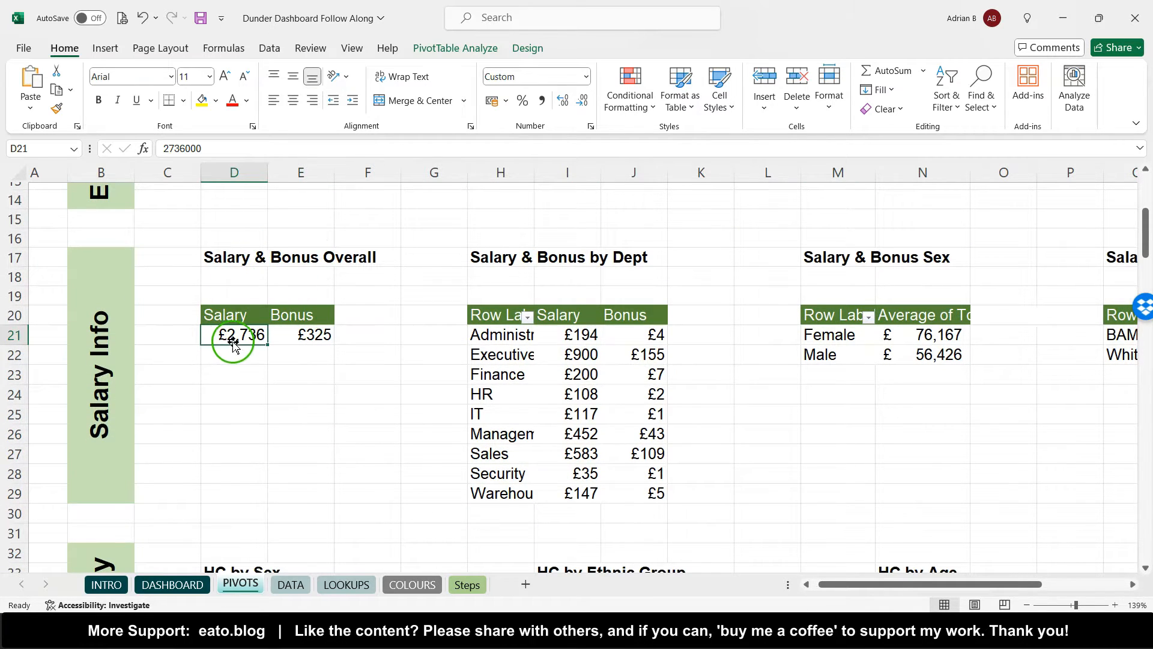
mouse_move(231, 332)
mouse_move(232, 332)
left_mouse_down()
mouse_move(303, 337)
mouse_move(249, 335)
left_mouse_up()
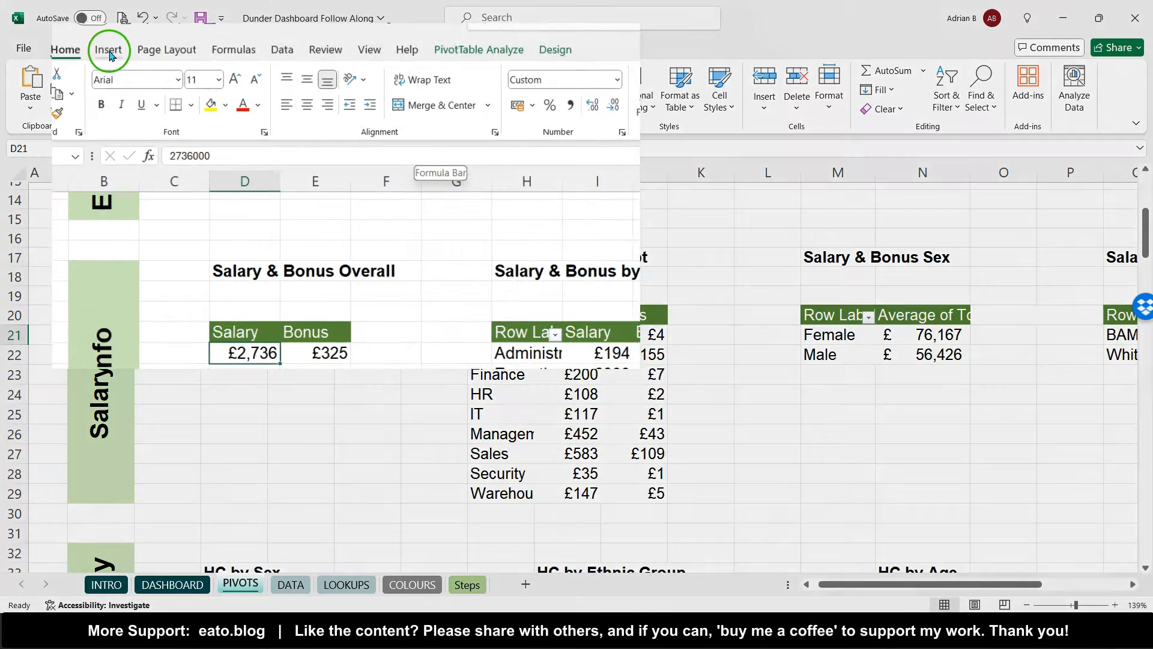
left_click(110, 53)
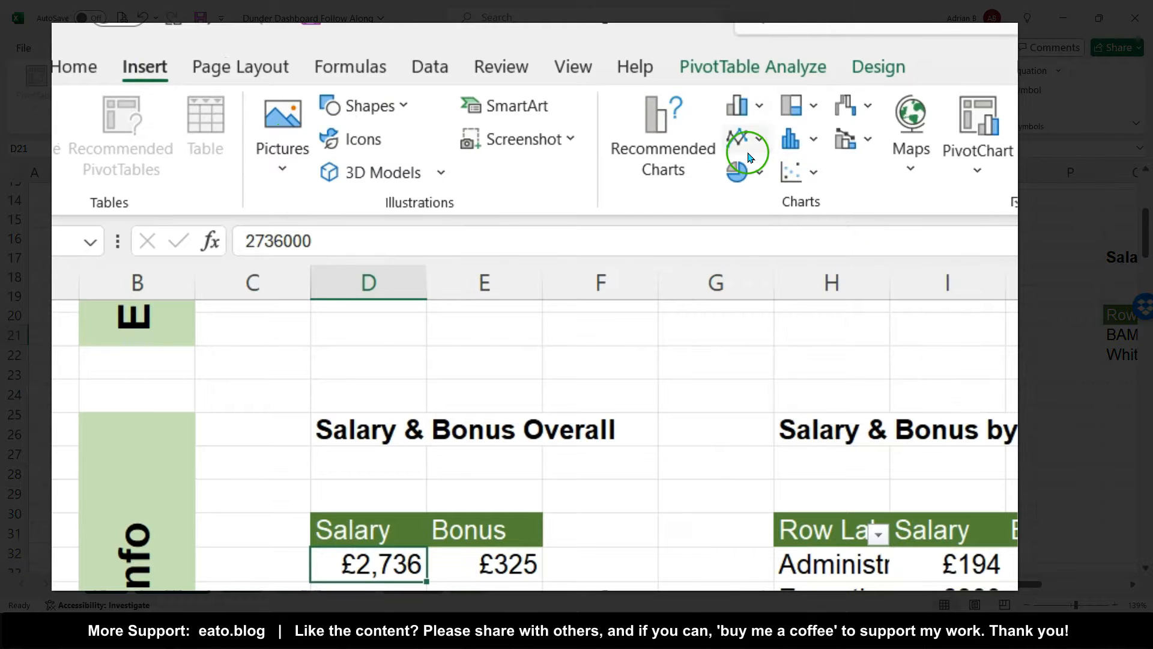
left_click(744, 102)
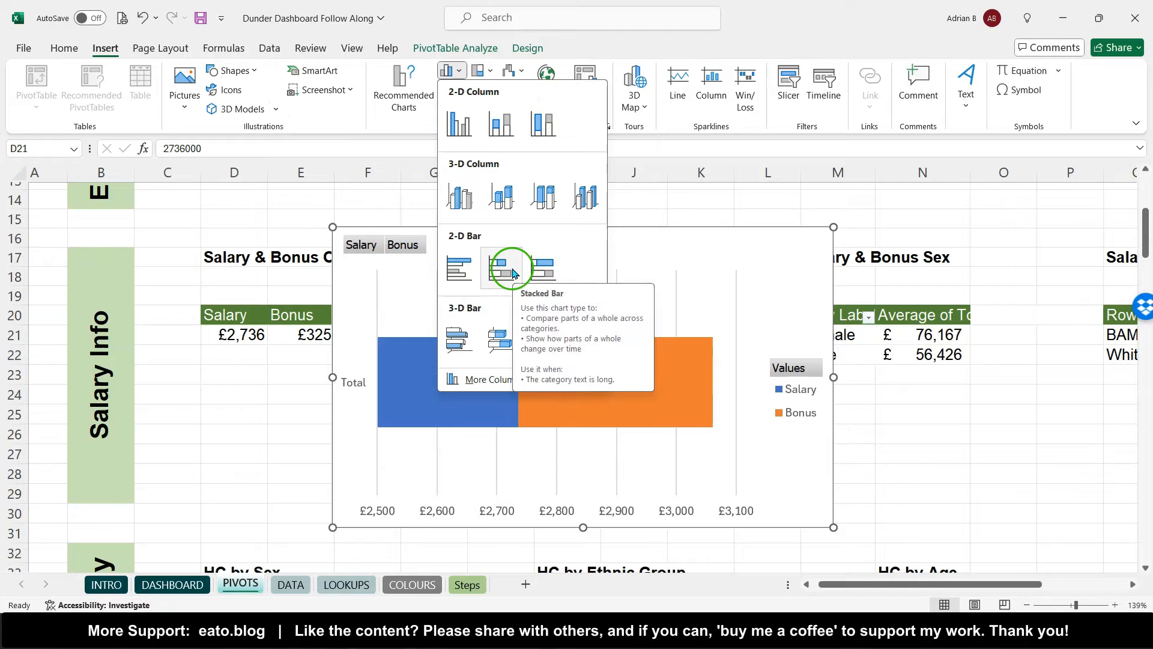
left_click(513, 272)
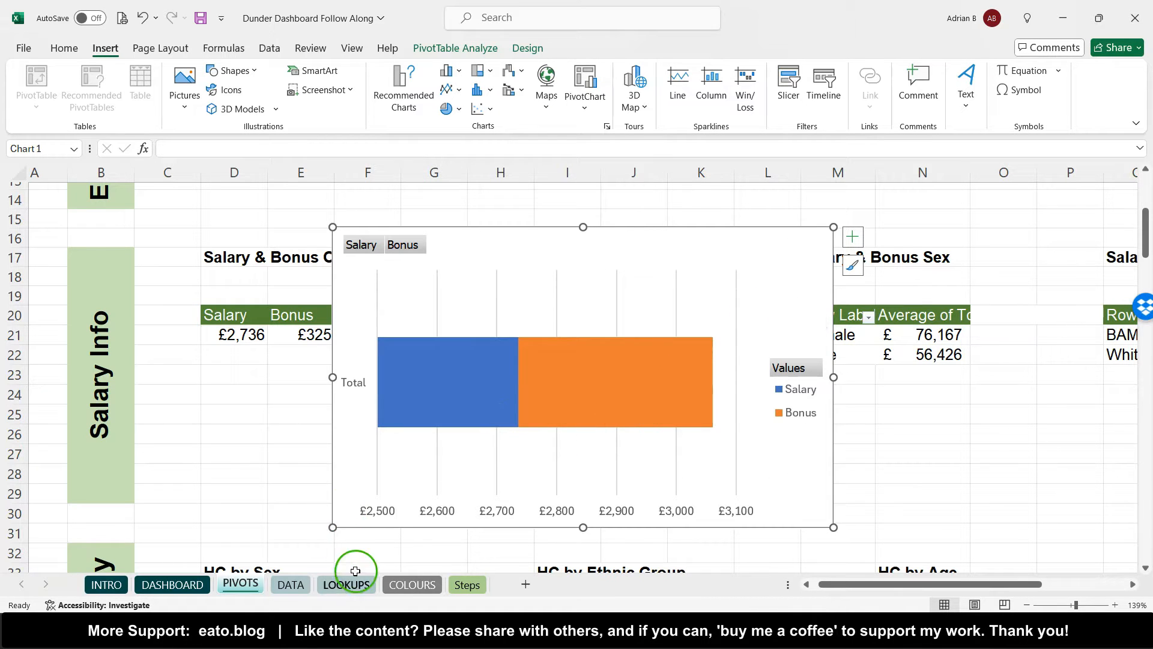
- Switch to the Dunder Dashboard and Database workbook and examine the Salary Costs card on its dashboard
mouse_move(249, 639)
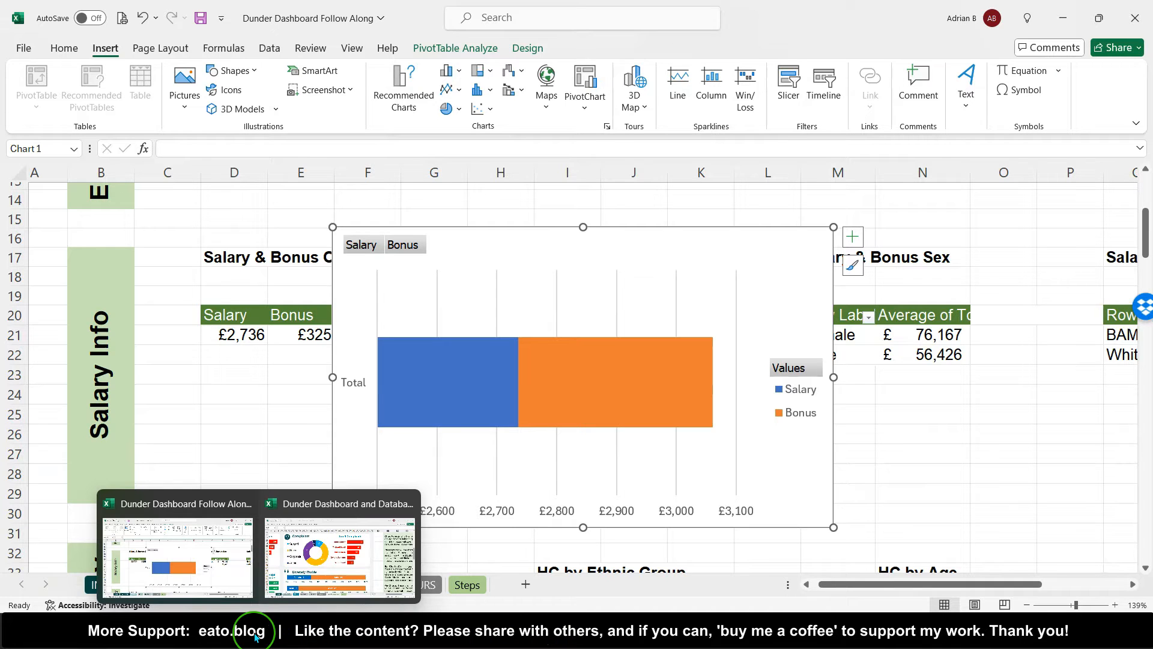
left_click(325, 563)
left_click(387, 345)
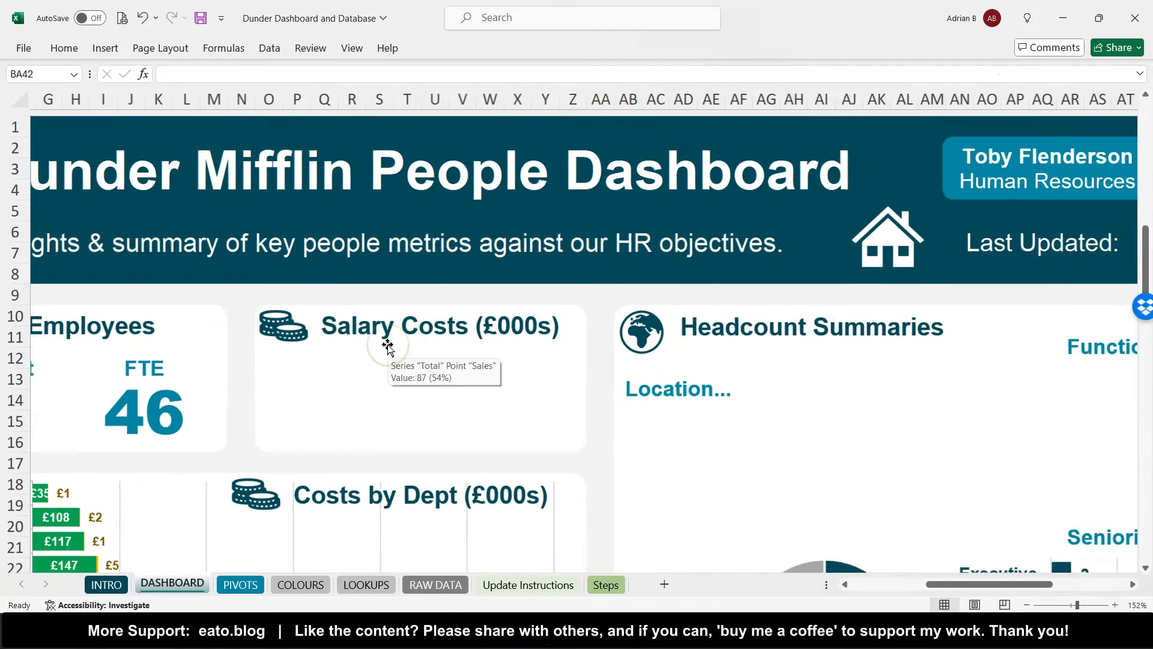
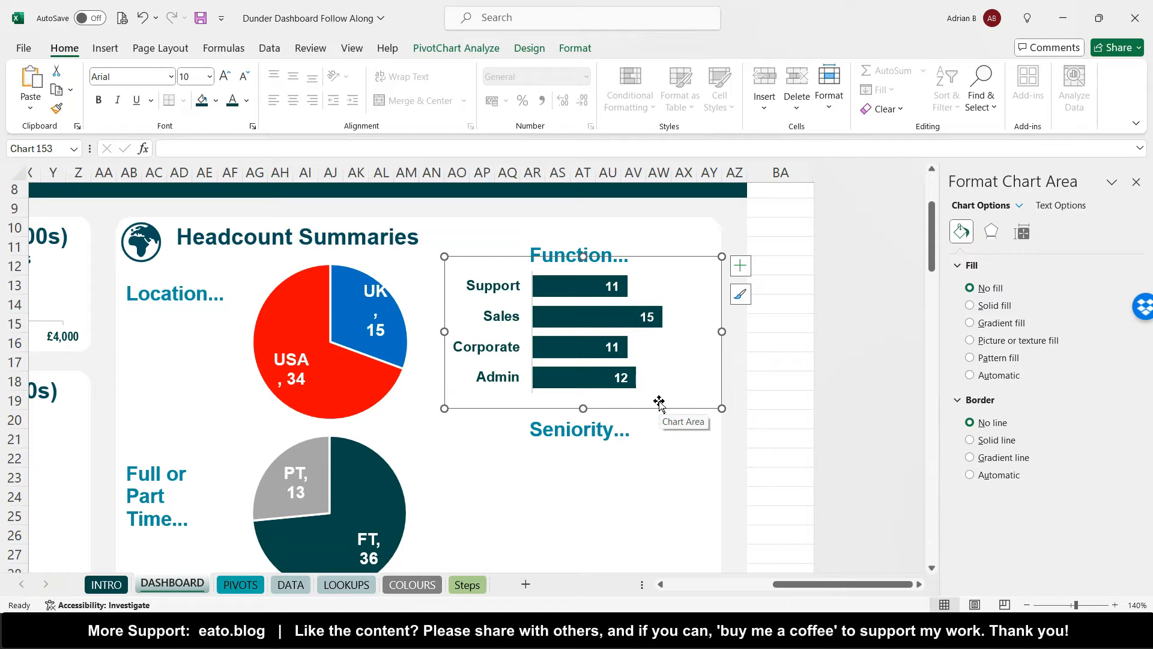
- Widen the Function bar chart and stretch its plot area to fill the chart's width
left_click_drag(444, 330, 420, 331)
left_click(702, 331)
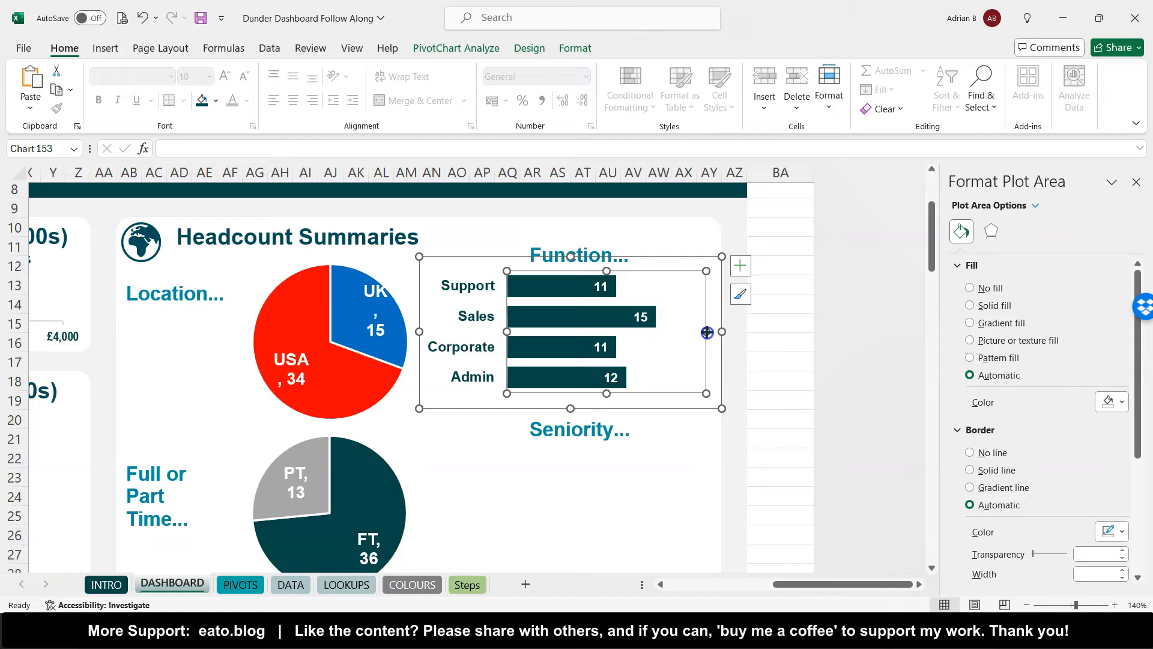
left_click_drag(707, 333, 716, 334)
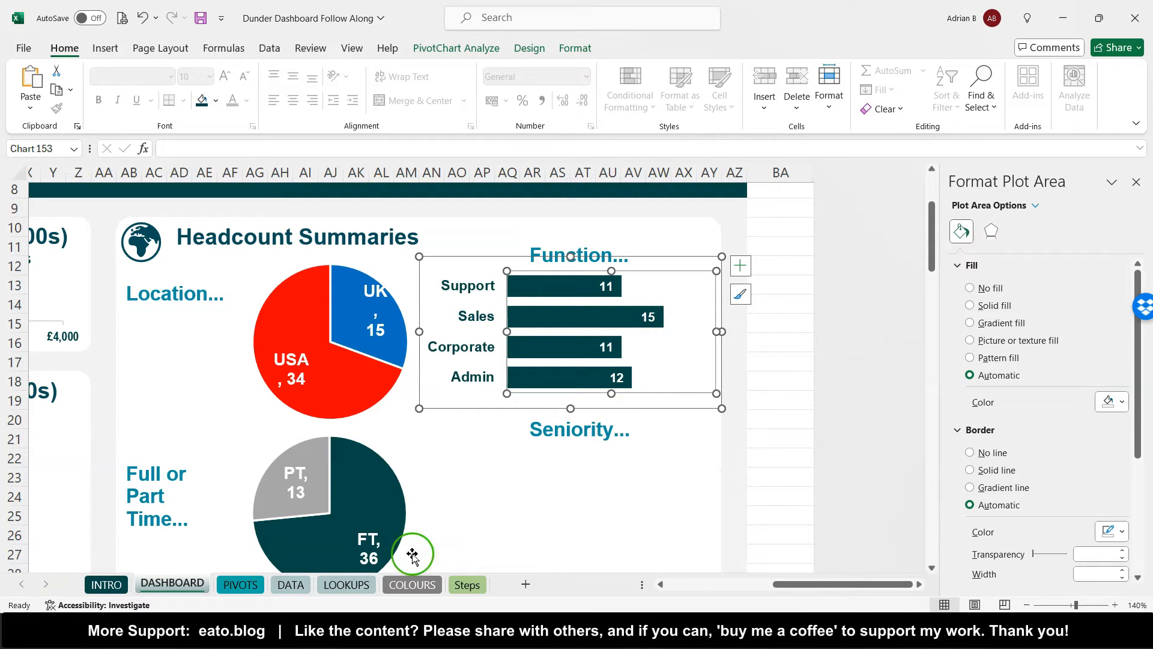
- Insert a 2-D clustered bar chart from the HC by Seniority pivot on the PIVOTS sheet
left_click(242, 584)
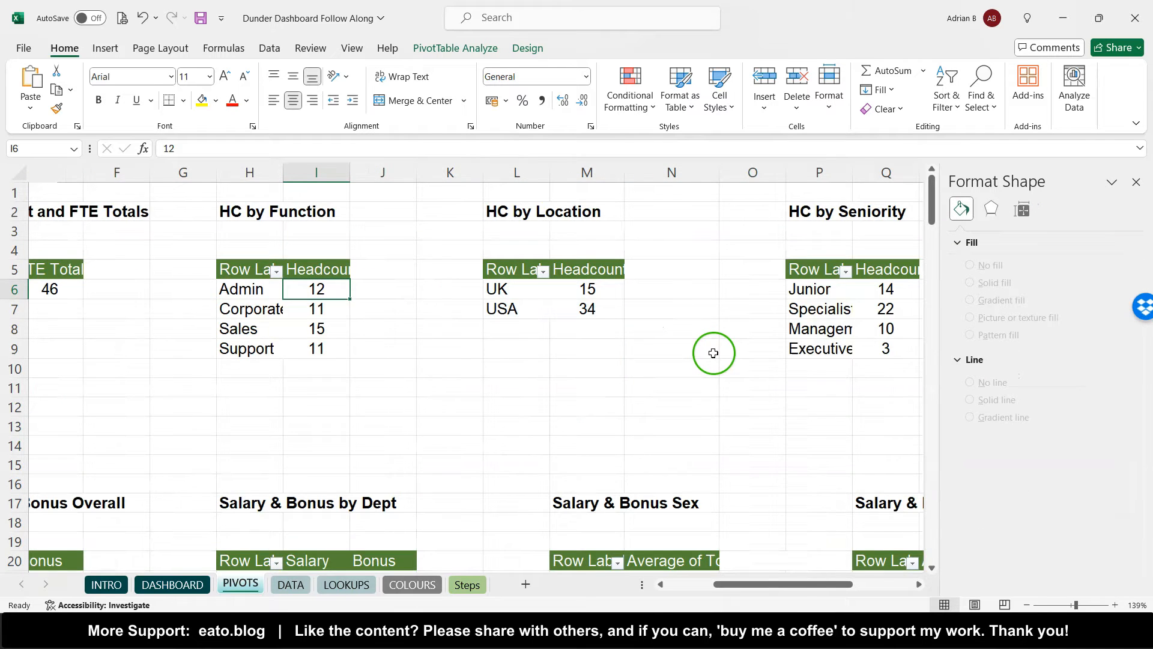
scroll(713, 353, "right", 3)
left_click(671, 305)
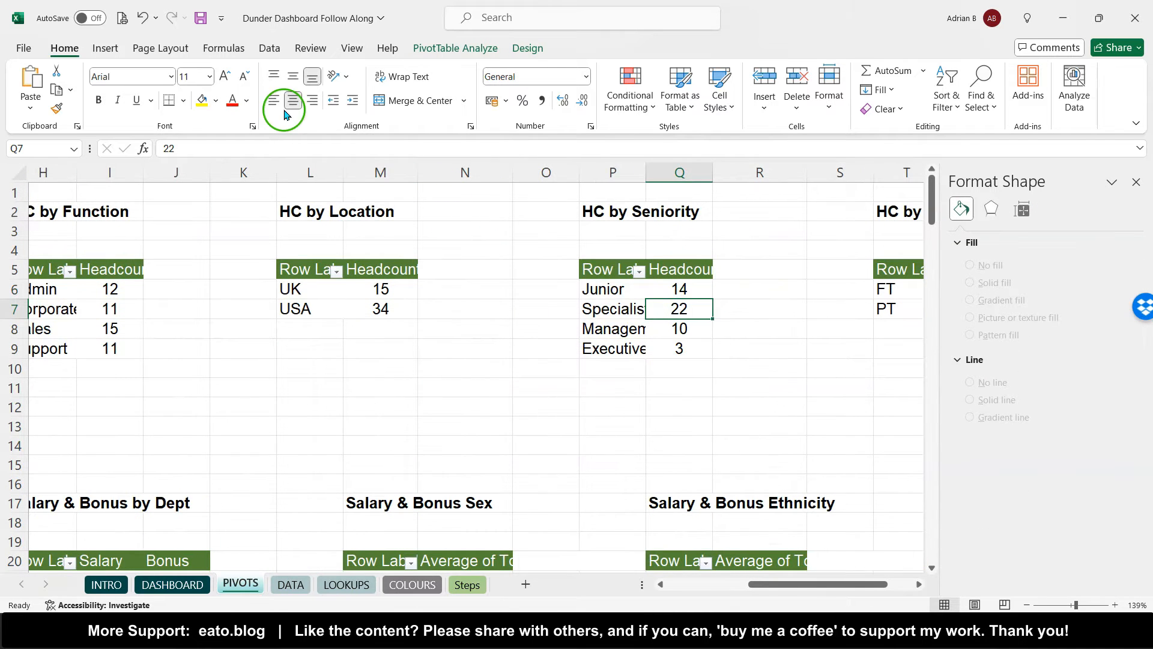
left_click(103, 51)
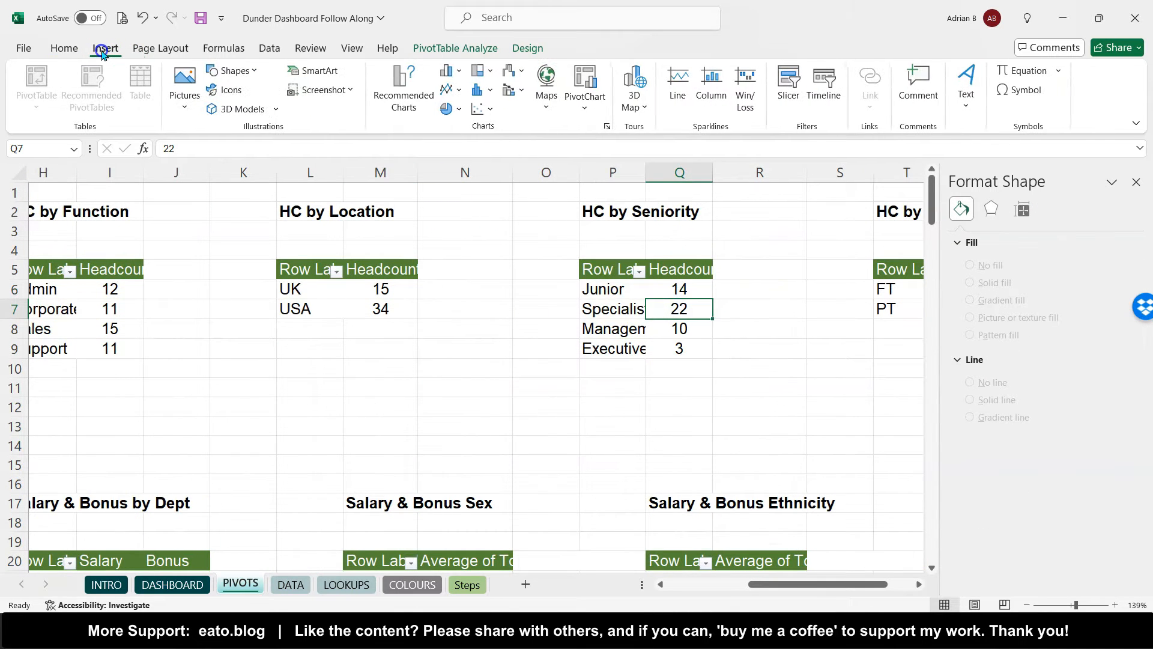
left_click(458, 73)
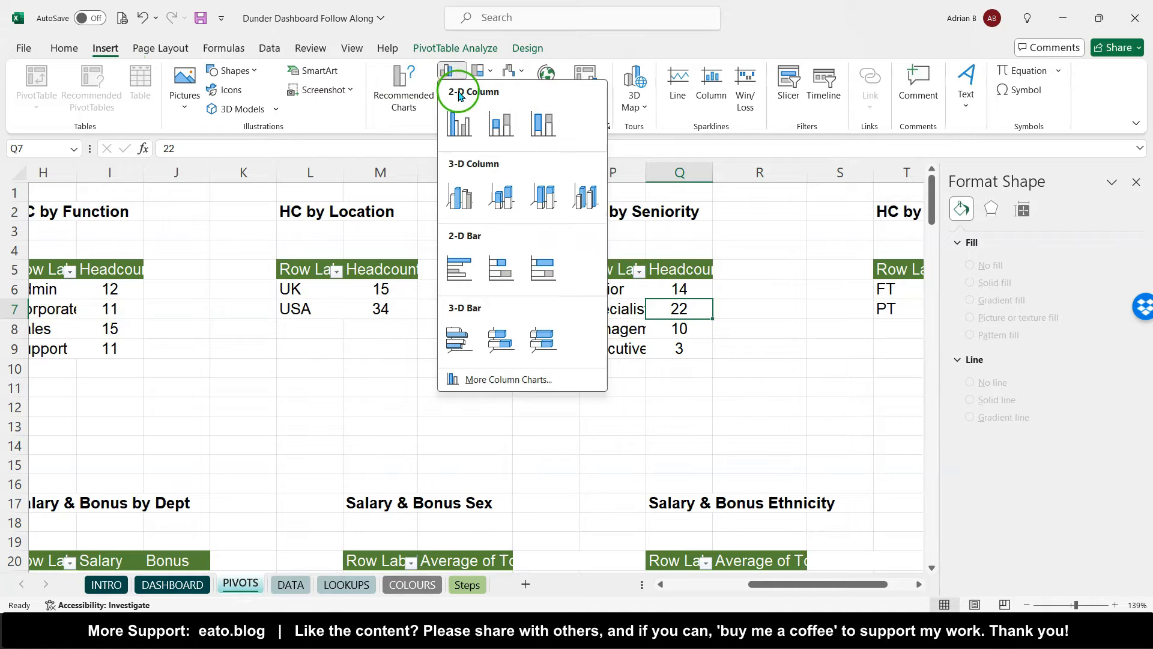
left_click(463, 268)
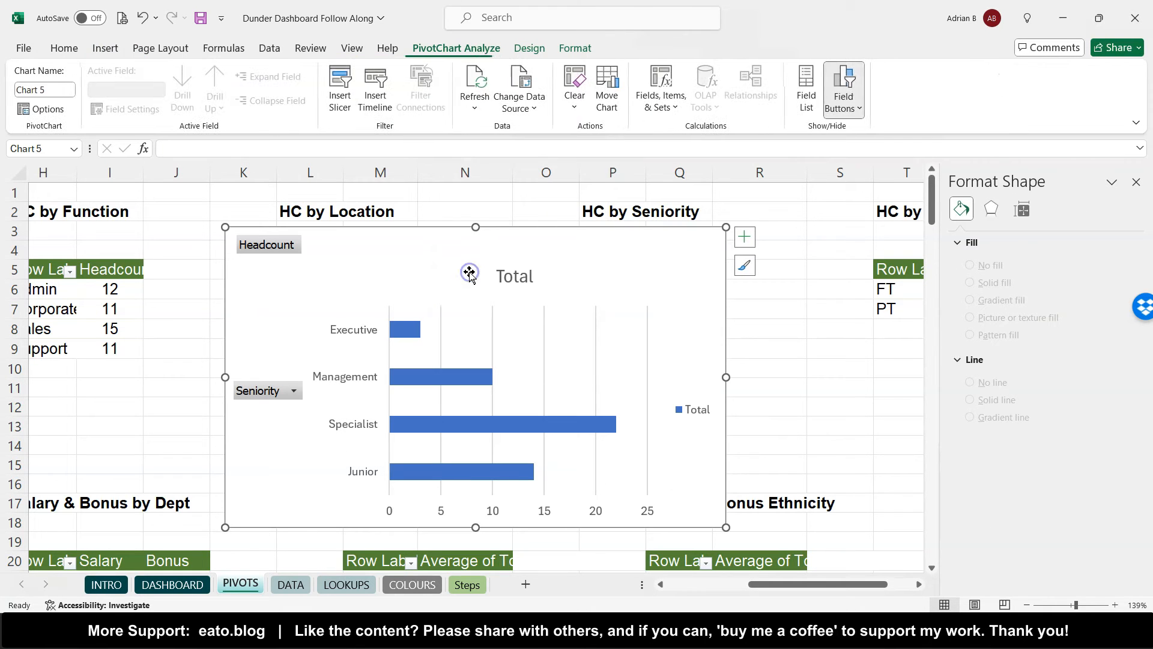
- Move the seniority chart from the PIVOTS sheet to the DASHBOARD sheet and position it clear of the upper Function bars
key("Delete")
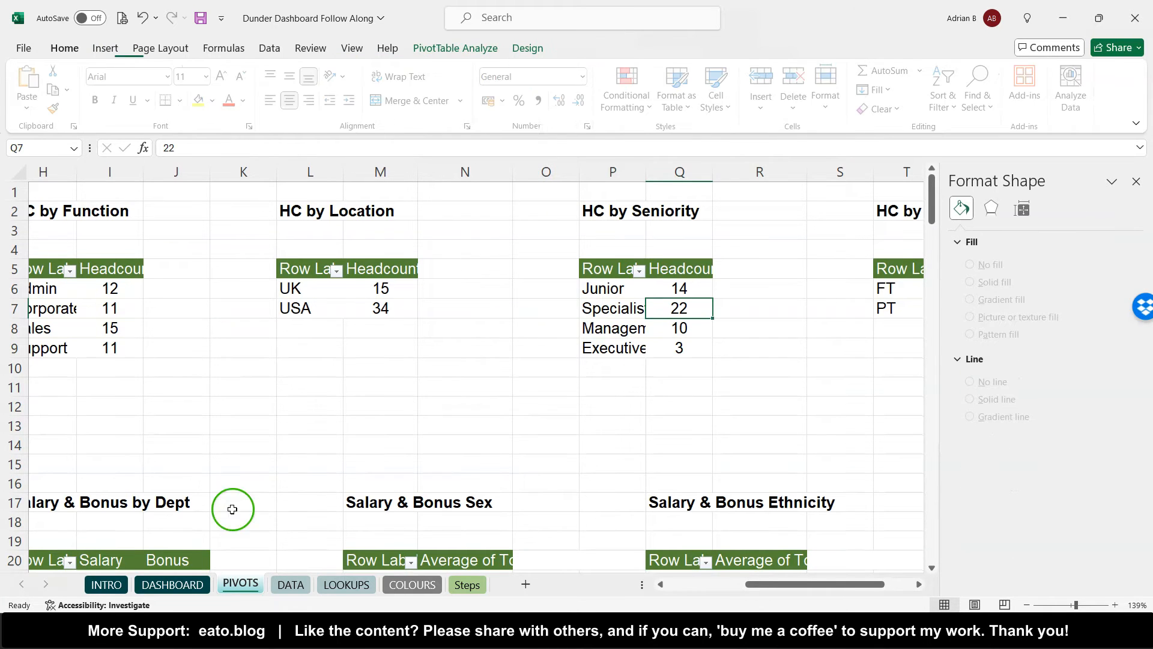
left_click(166, 584)
left_click(435, 489)
key("ctrl+v")
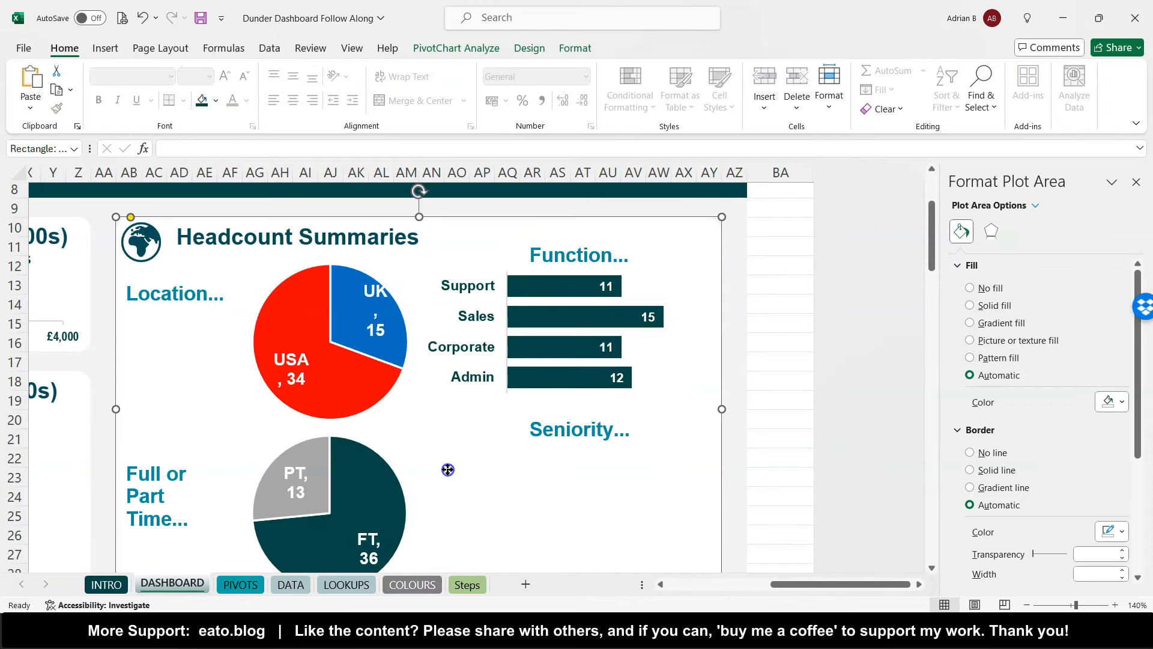
left_click(540, 327)
left_click_drag(541, 239, 503, 346)
- Copy the Function bar chart's formatting onto the new seniority chart
left_click(629, 297)
left_click(672, 257)
left_click(671, 258)
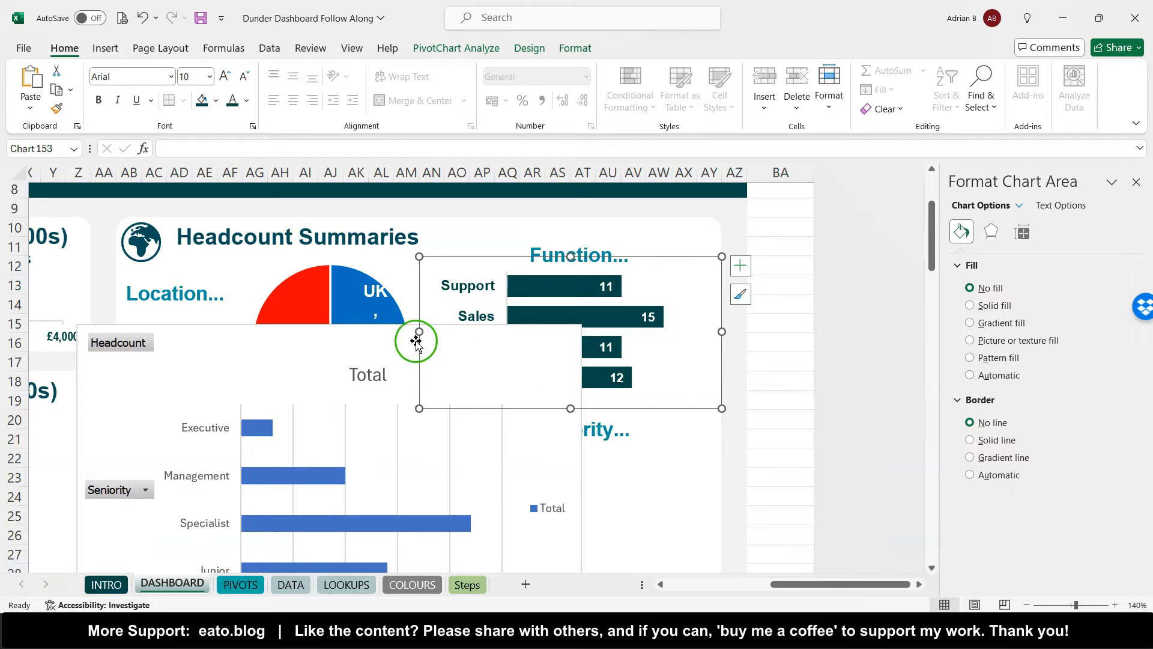
left_click(387, 335)
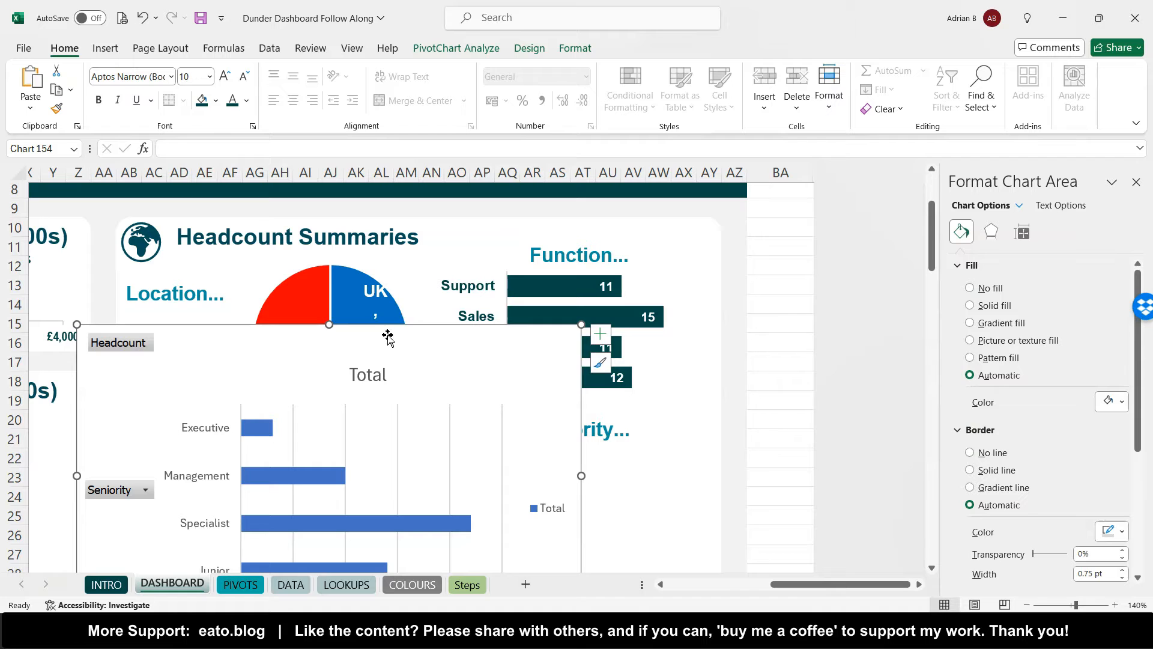
key("ctrl+v")
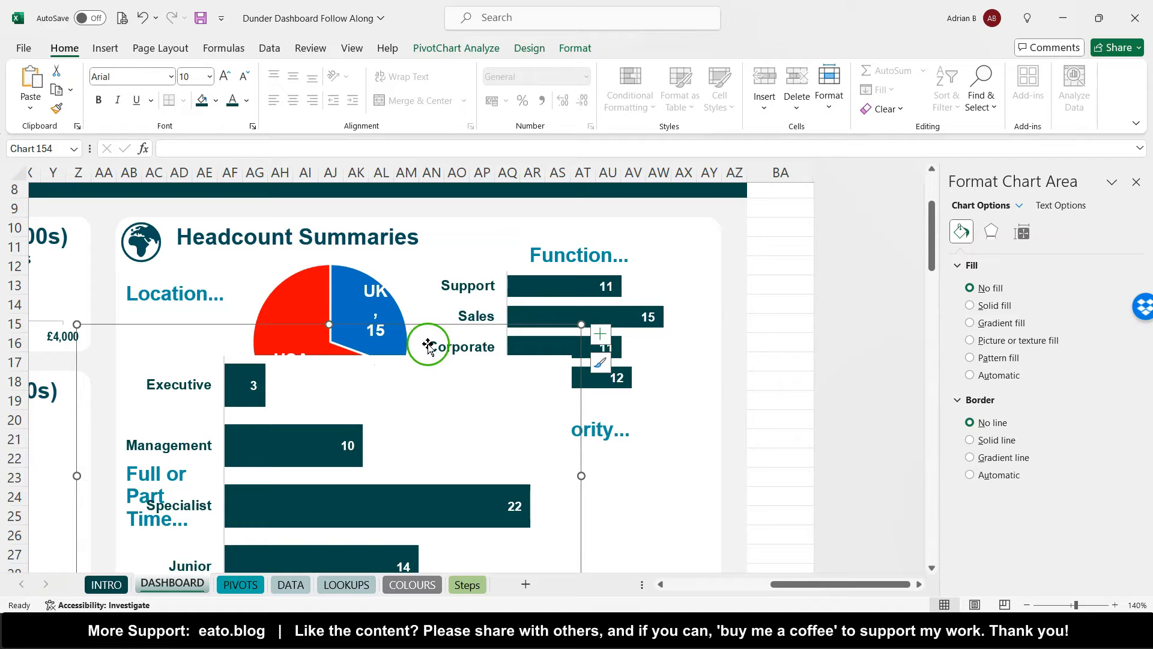
- Set the plot areas of both the seniority and Function bar charts to no fill and no border line
left_click_drag(427, 326, 399, 390)
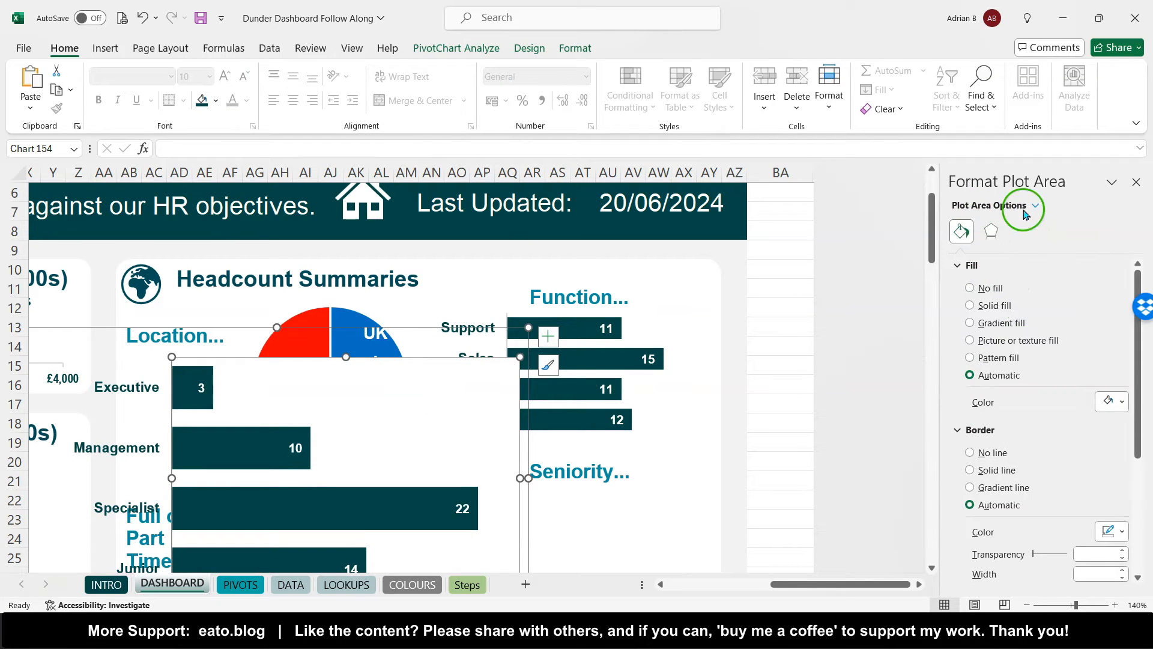
left_click(974, 289)
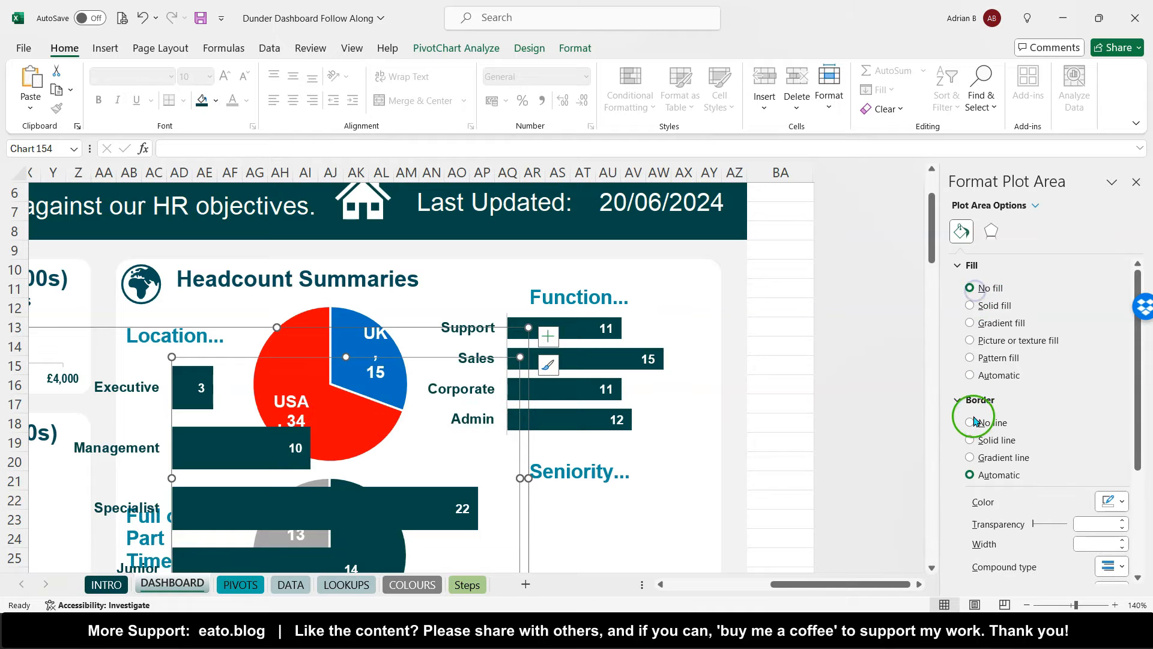
left_click(970, 422)
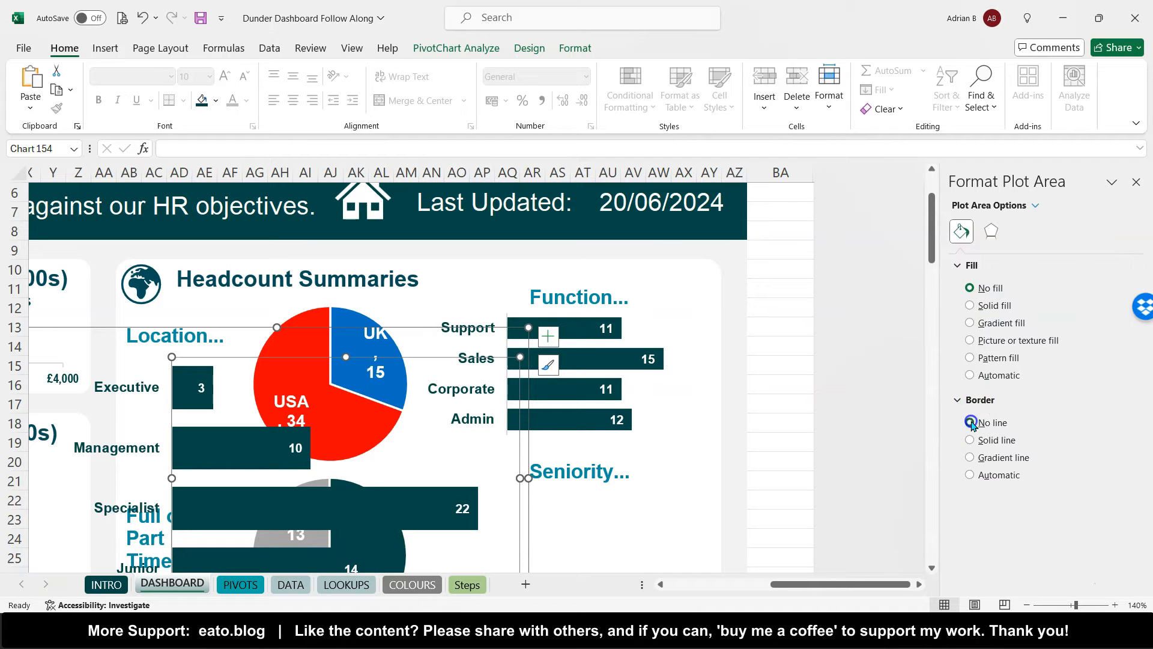
left_click(661, 404)
left_click(972, 453)
left_click(970, 291)
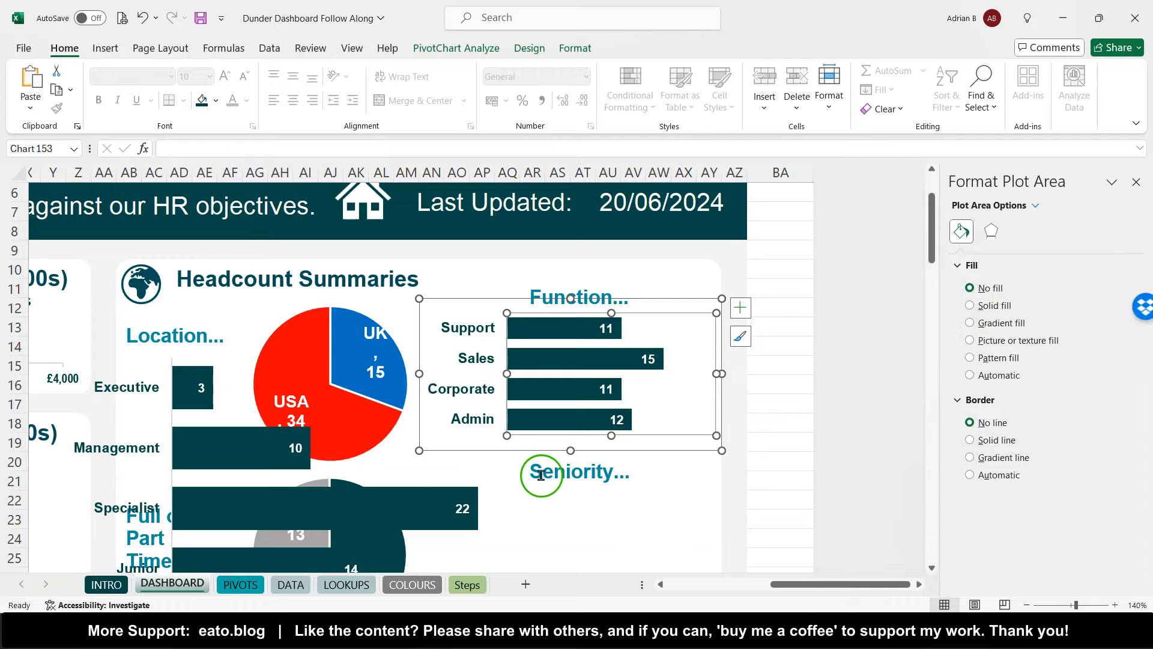
- Move and resize the seniority chart to fit beneath the Seniority heading, matching the Function chart's width
scroll(489, 489, "down", 3)
left_click(418, 307)
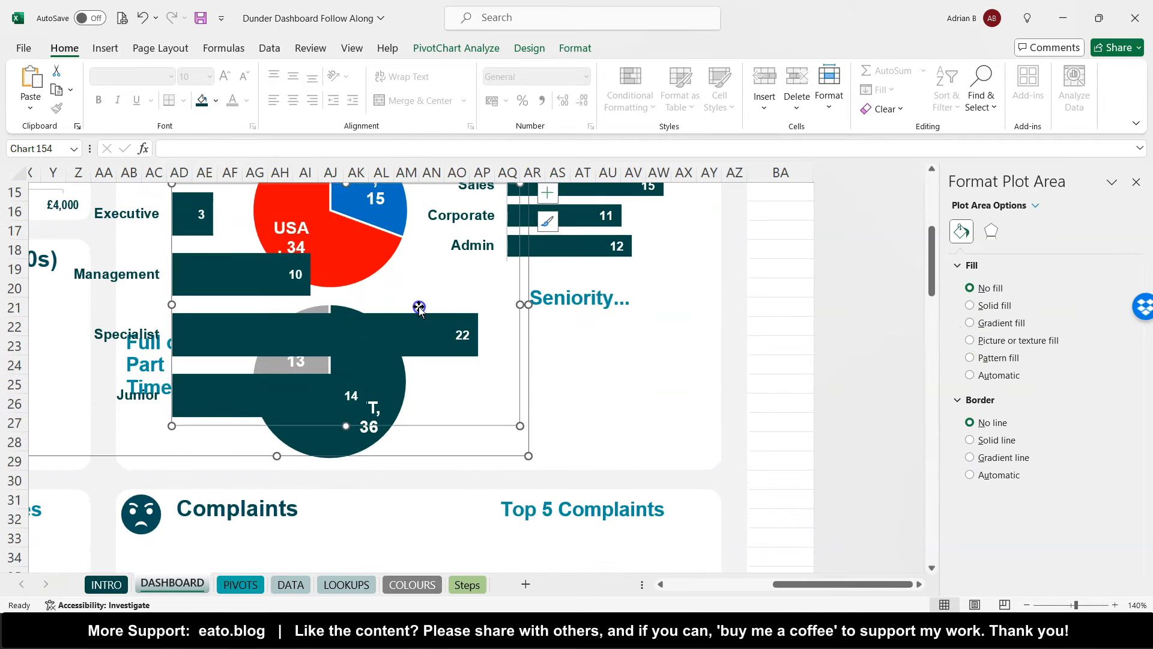
scroll(421, 328, "up", 2)
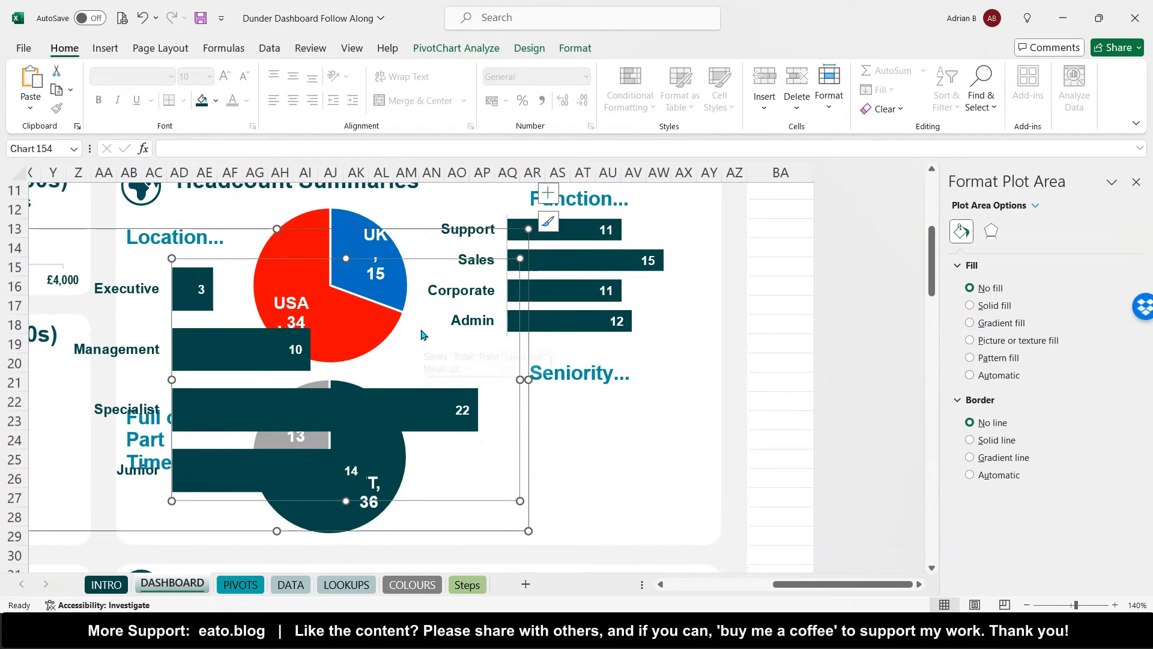
left_click(283, 232)
left_click_drag(282, 234, 506, 255)
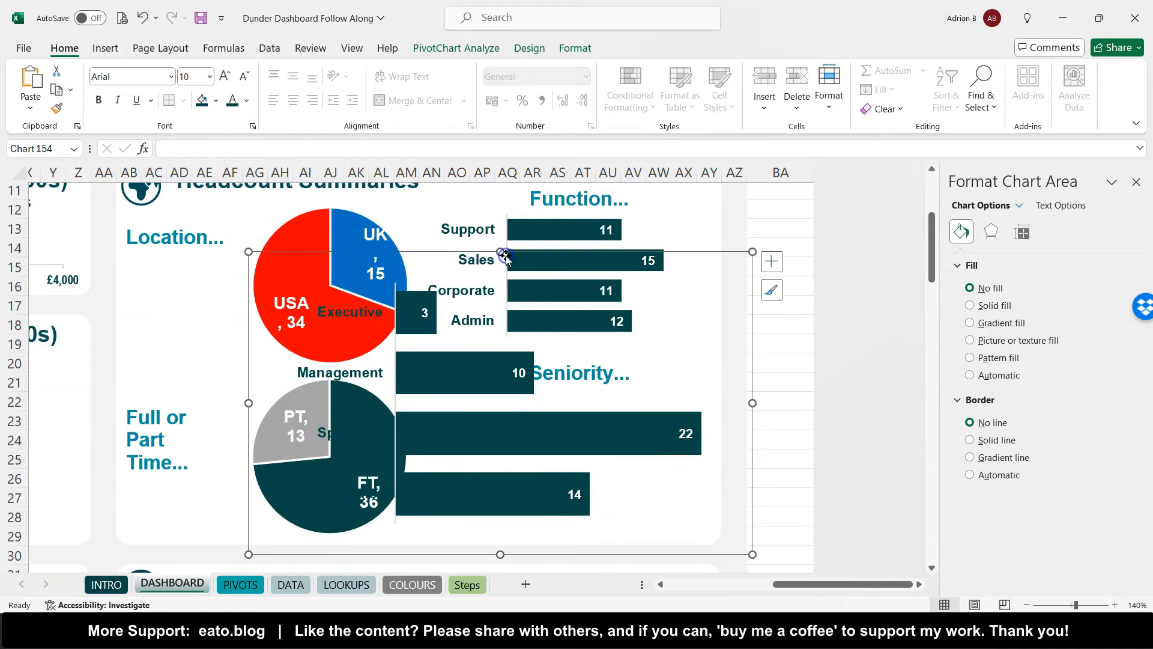
left_click_drag(763, 553, 721, 544)
left_click_drag(248, 252, 411, 392)
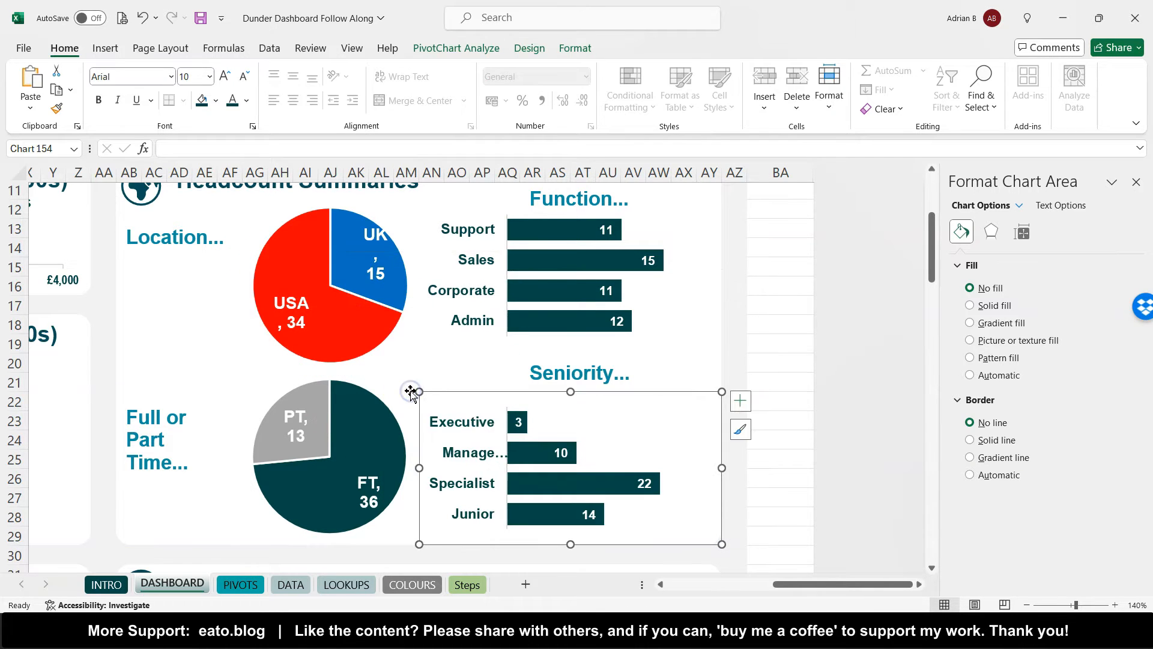
- Try showing the seniority chart's axis categories in reverse order and restore the original order
left_click(483, 454)
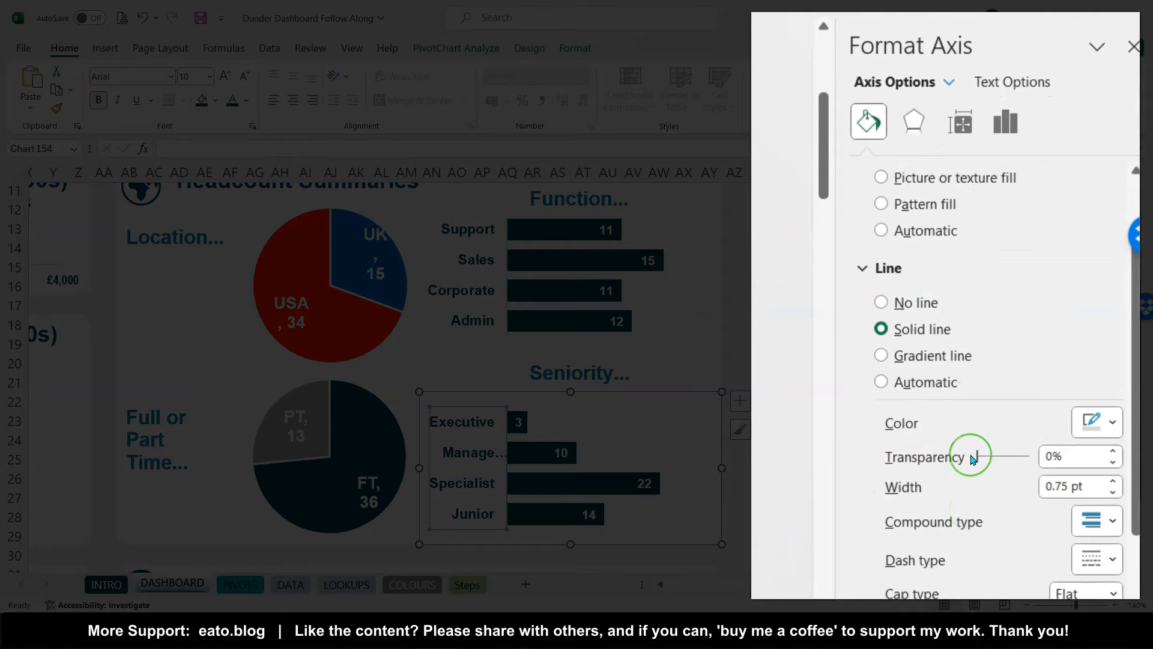
left_click(1005, 122)
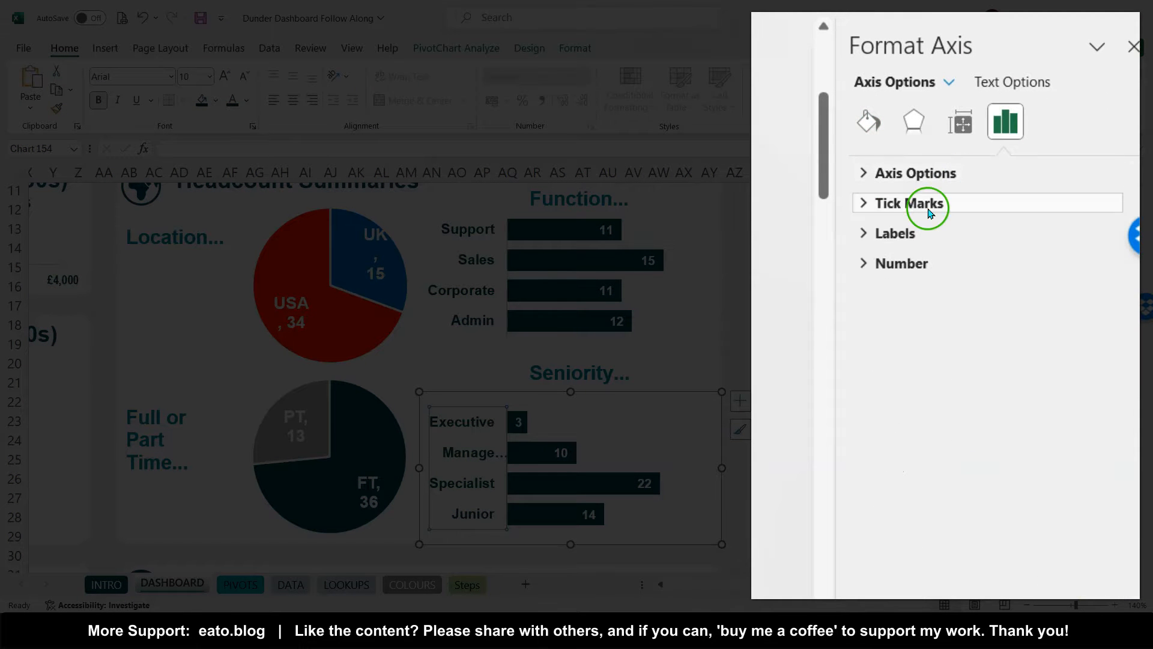
left_click(862, 173)
left_click(883, 515)
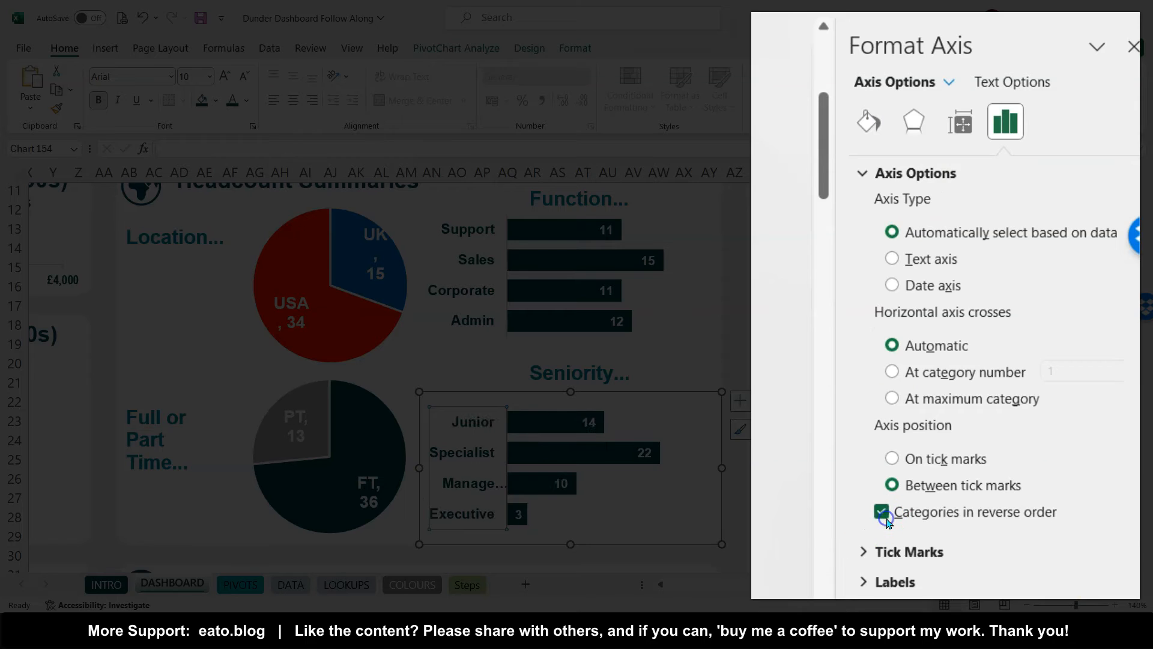
left_click(971, 489)
left_click(971, 489)
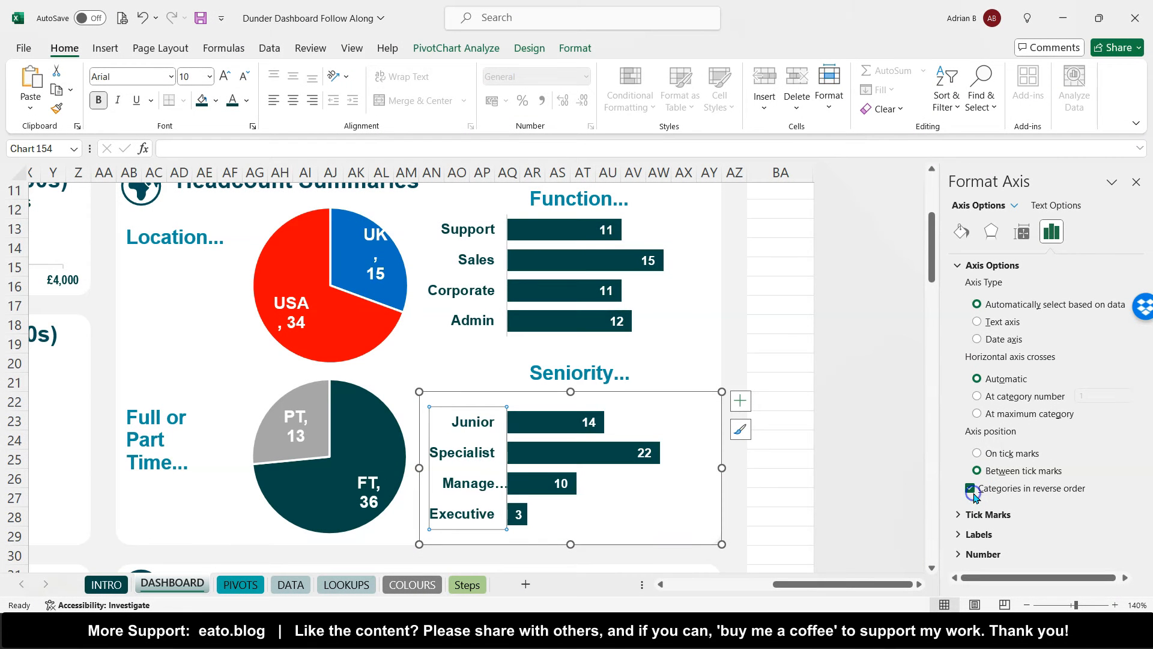
left_click(971, 488)
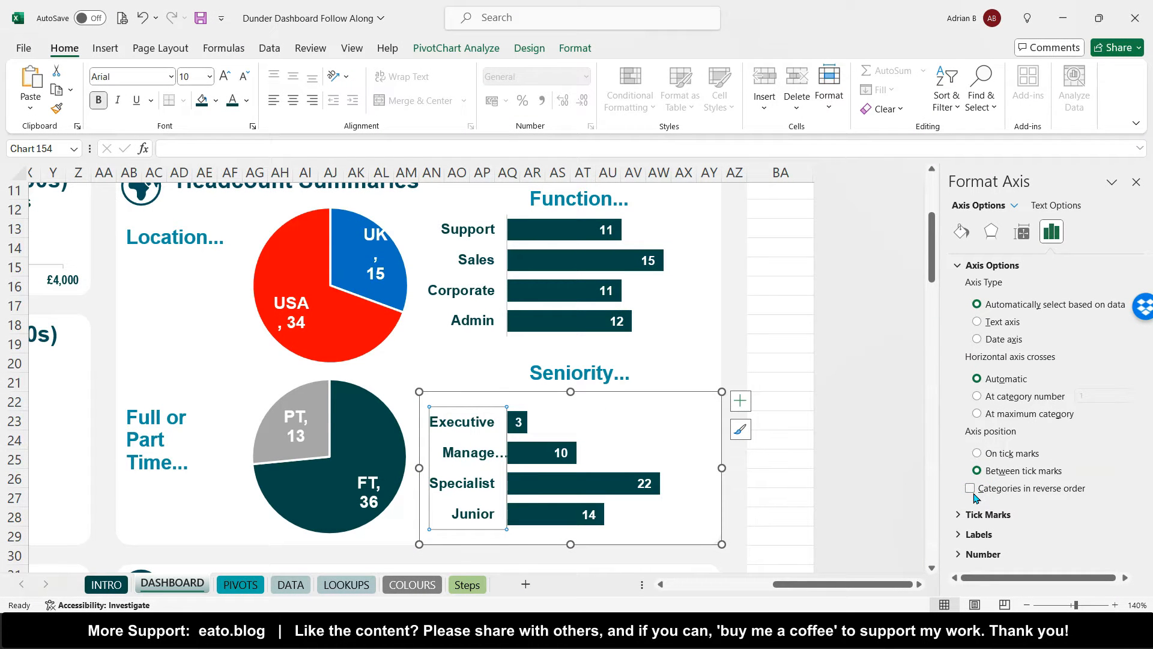
left_click(732, 371)
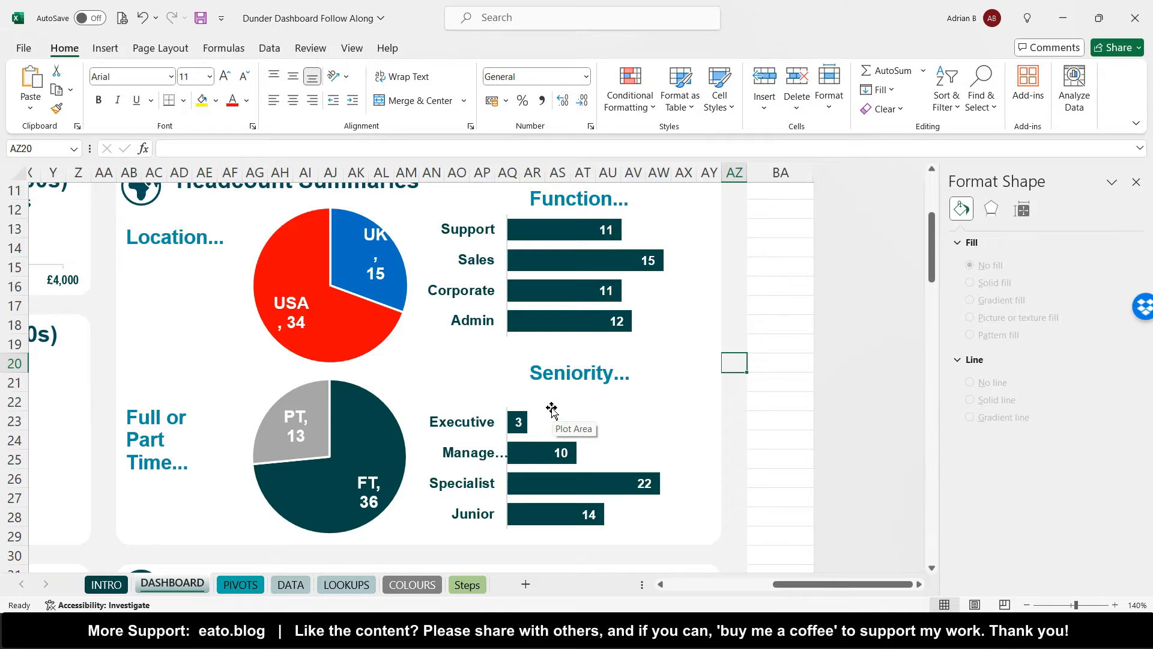
- Zoom the dashboard out to 90% and examine the Headcount Summaries card alongside the other cards
scroll(622, 443, "up", 1)
scroll(622, 443, "down", 1)
scroll(622, 443, "up", 1)
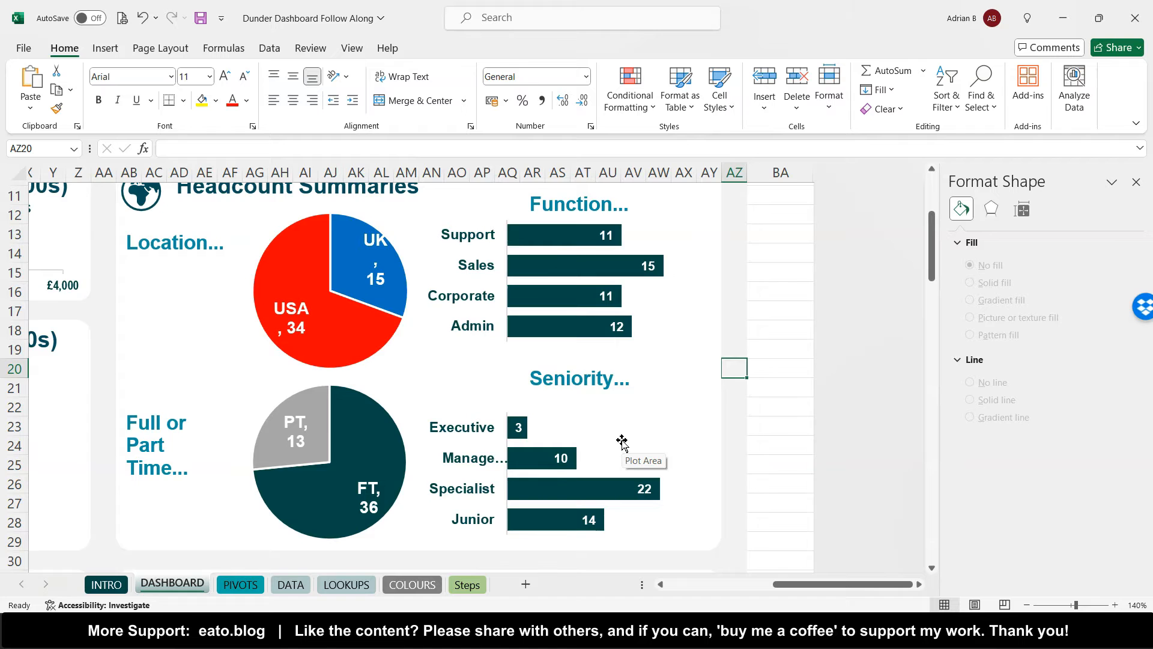
scroll(622, 443, "left", 5)
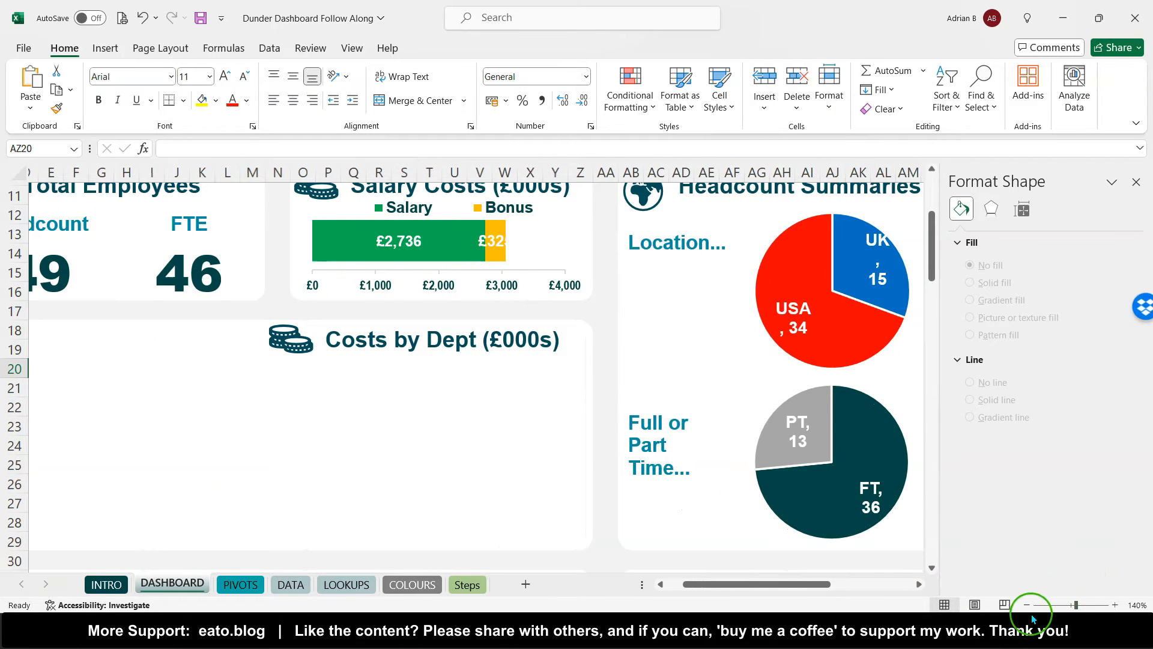
left_click(1027, 606)
left_click(1026, 605)
left_click(1026, 605)
left_click(1026, 605)
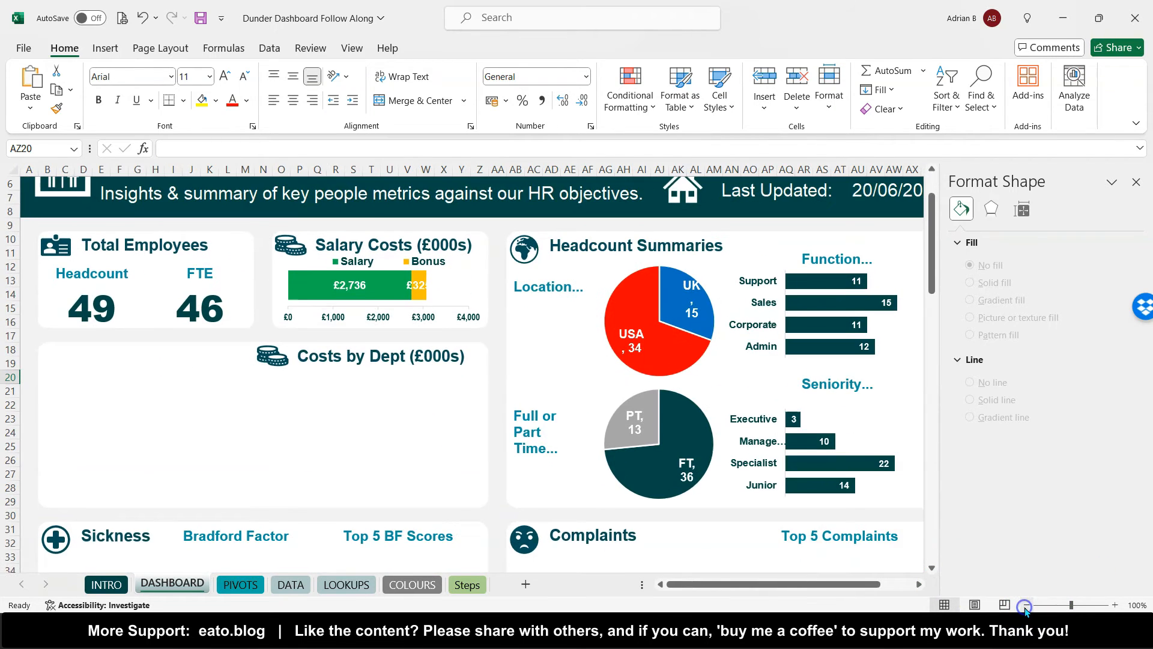
left_click(1027, 605)
scroll(744, 437, "up", 2)
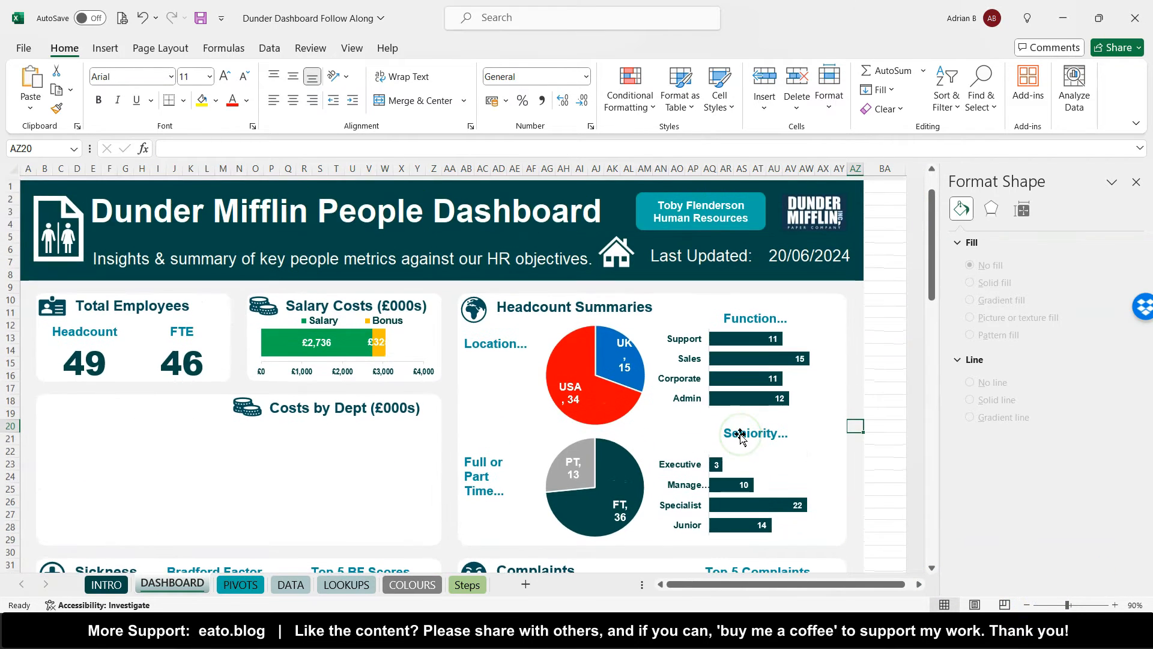
scroll(740, 436, "down", 1)
left_click(710, 313)
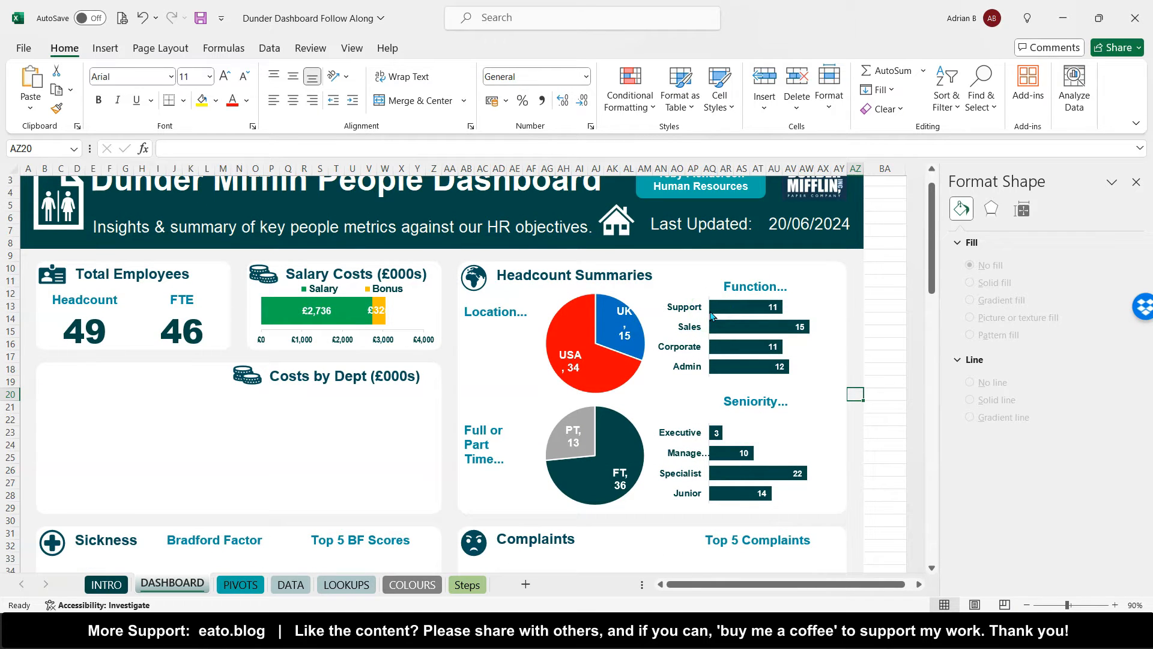
scroll(711, 315, "down", 2)
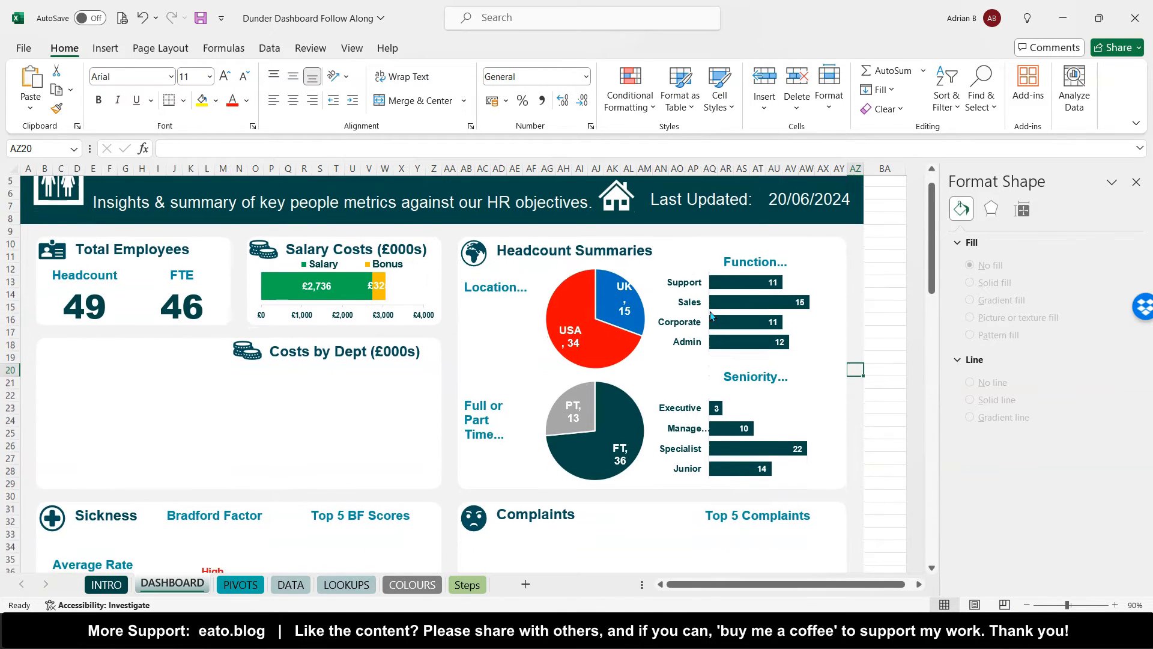
scroll(710, 311, "down", 3)
scroll(711, 316, "up", 4)
scroll(712, 317, "up", 2)
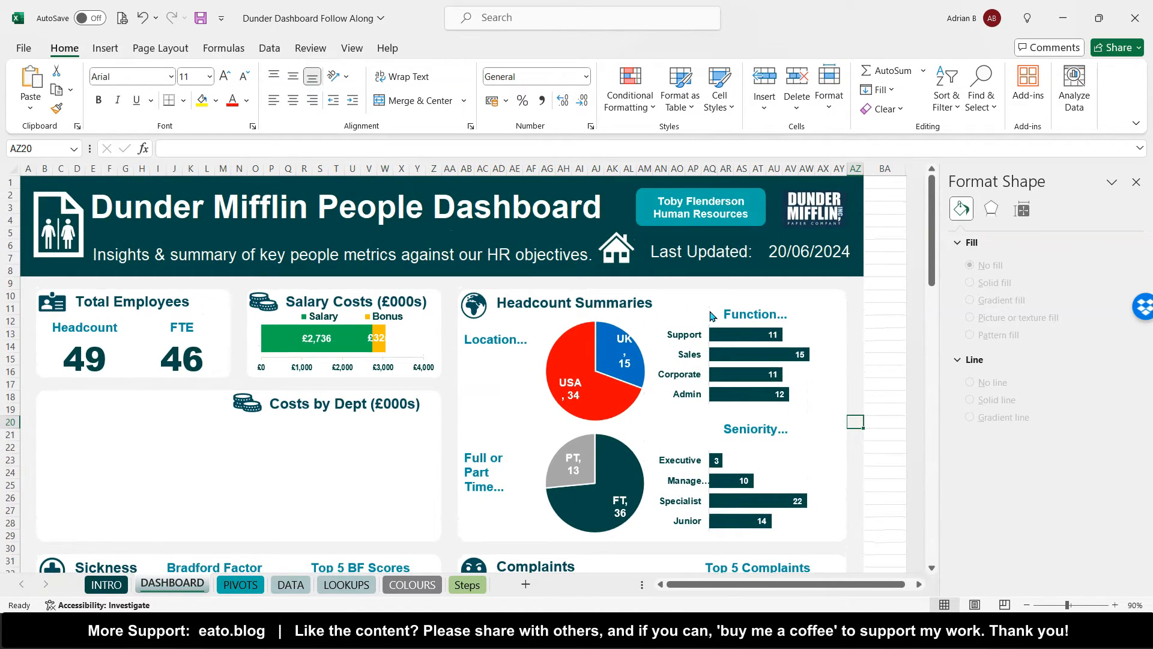
- Insert a 2-D stacked bar chart from the Salary & Bonus by Dept pivot on the PIVOTS sheet
left_click(360, 441)
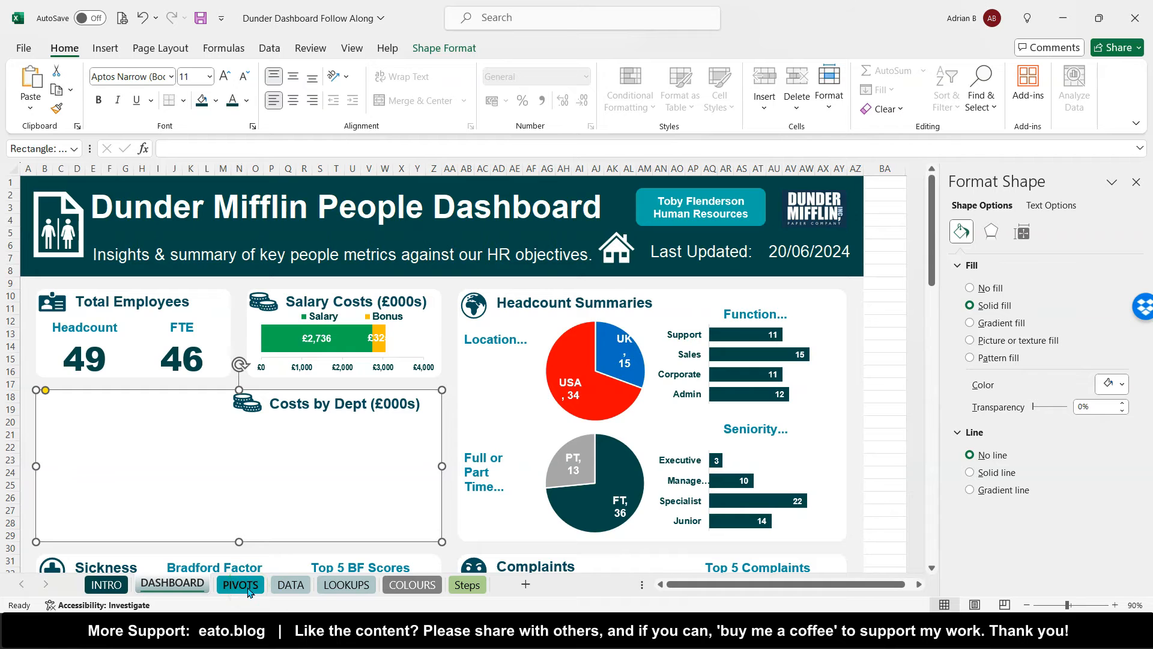
left_click(241, 584)
scroll(437, 455, "up", 3)
scroll(438, 455, "left", 5)
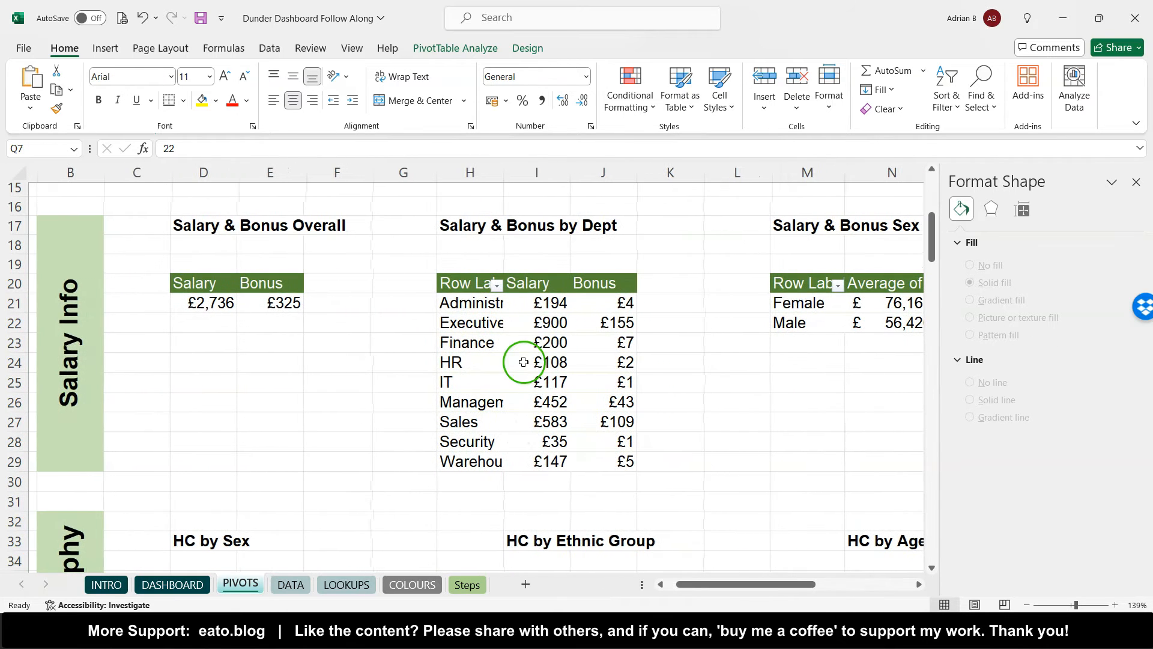
left_click(524, 363)
scroll(524, 362, "right", 1)
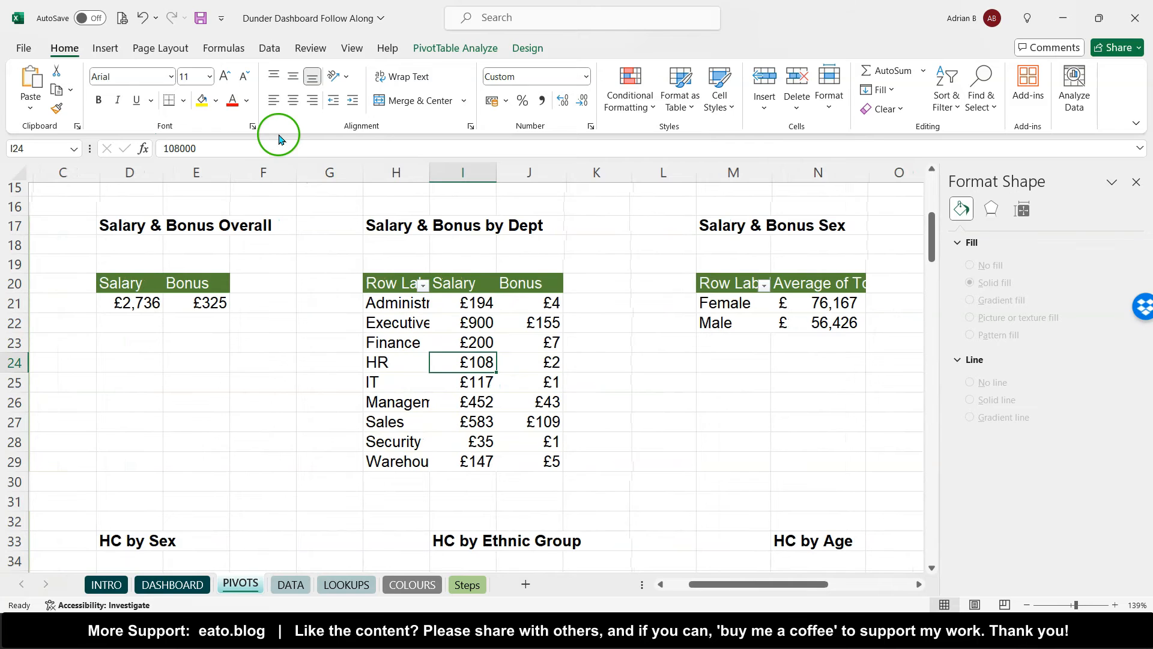
left_click(105, 48)
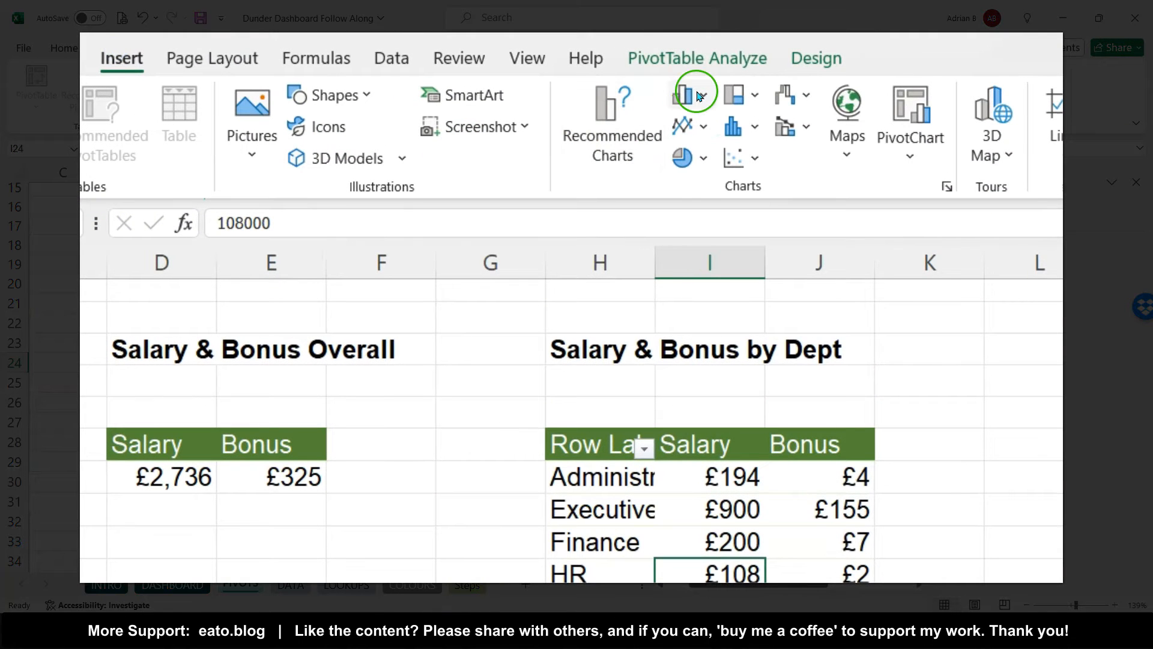
left_click(700, 96)
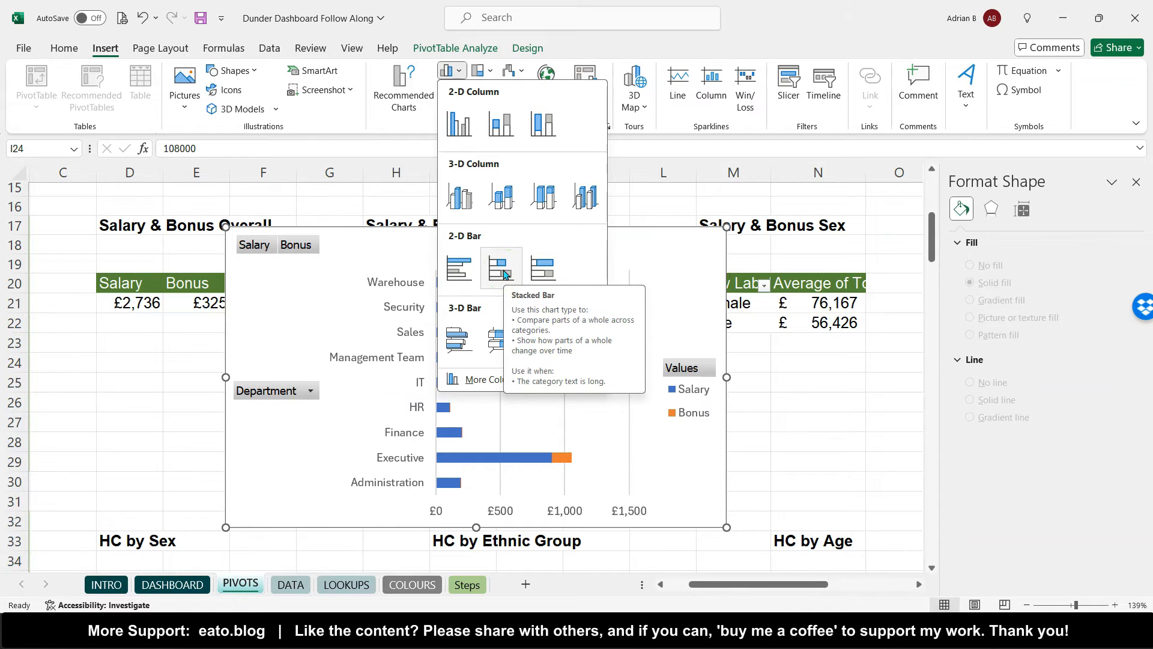
left_click(503, 270)
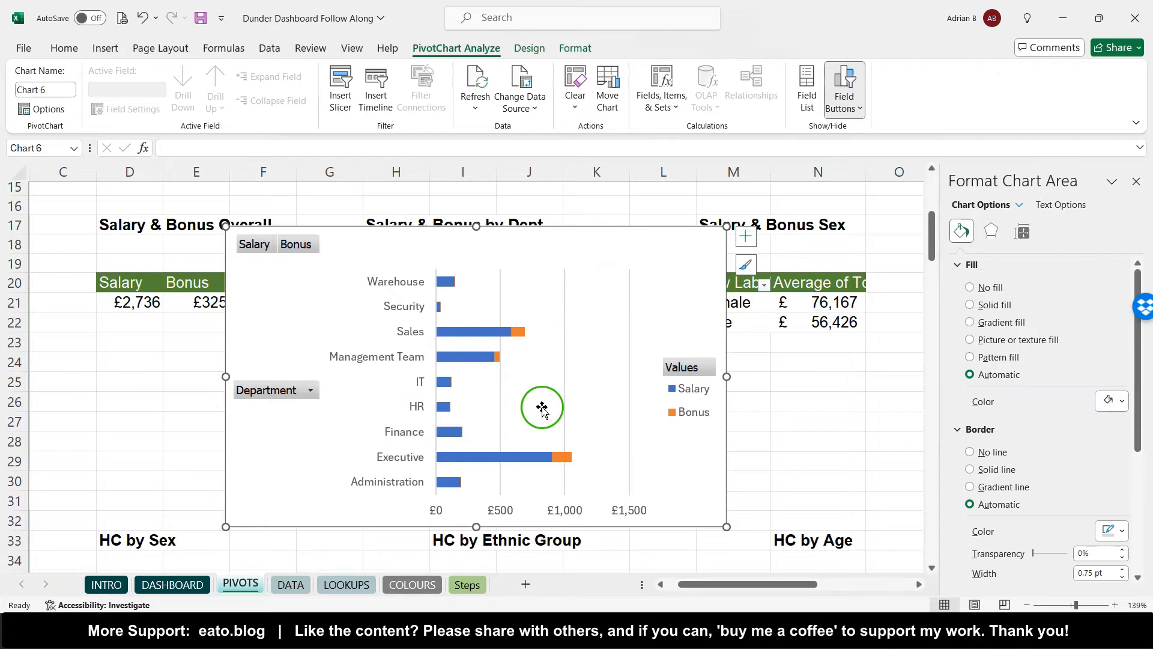
- Move the department salary and bonus chart from the PIVOTS sheet to the Costs by Dept card on the DASHBOARD sheet
mouse_move(519, 462)
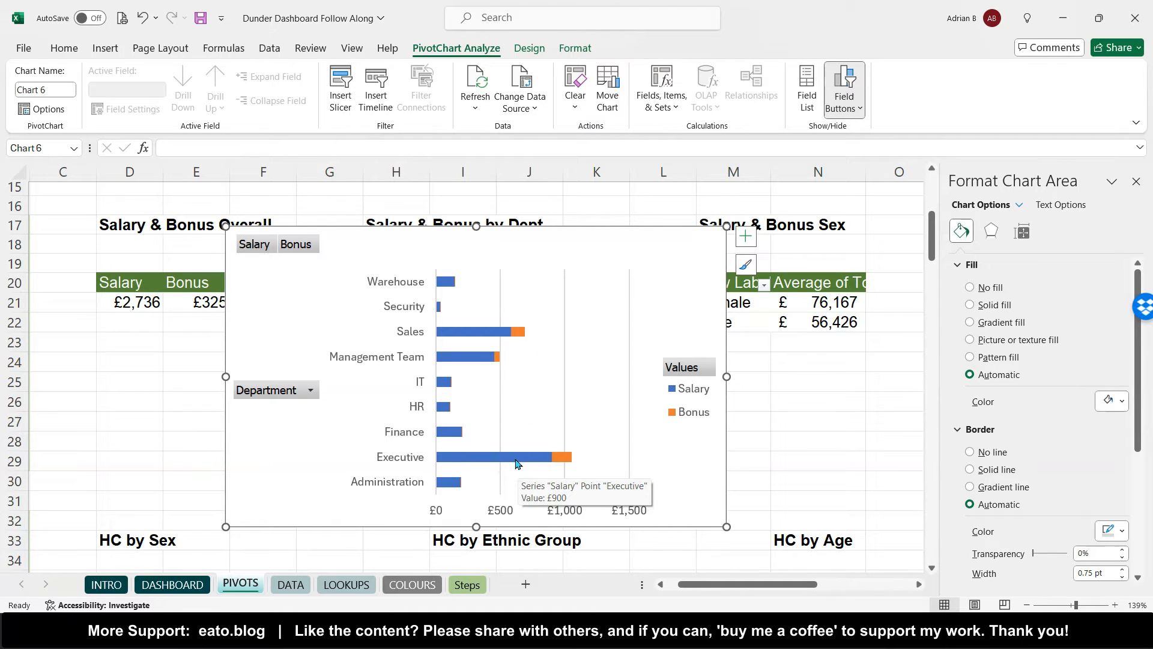
left_click(656, 244)
key("ctrl+x")
left_click(175, 584)
left_click(332, 497)
left_click(275, 485)
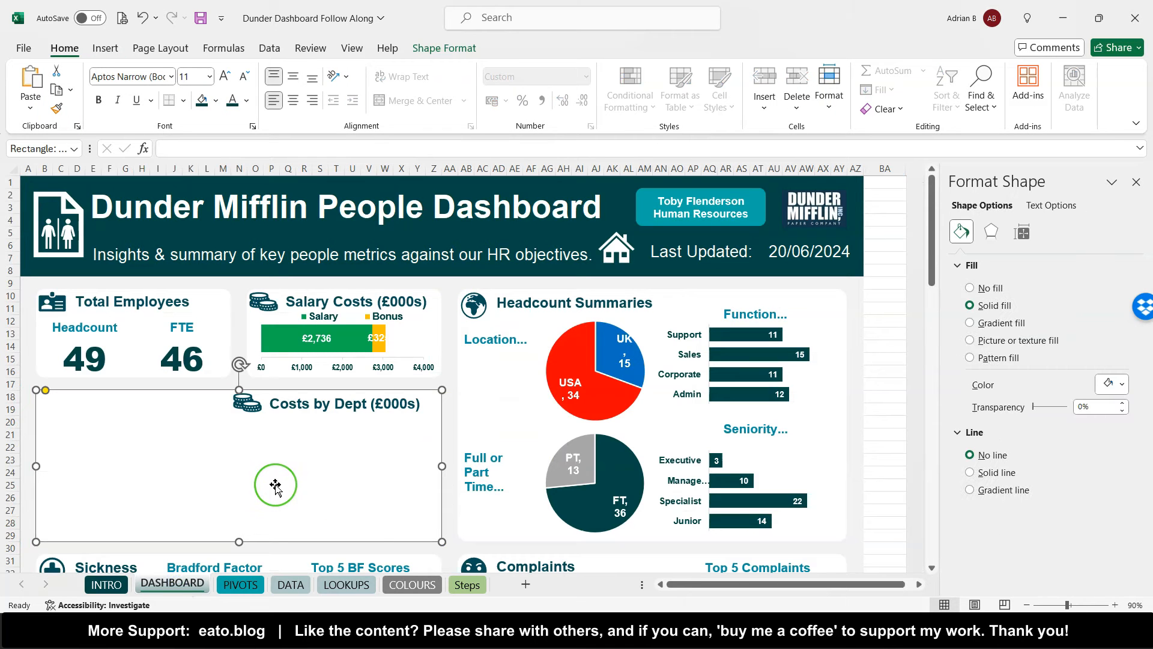
key("ctrl+v")
left_click_drag(338, 435, 423, 350)
- Copy the Salary Costs chart's formatting onto the department salary and bonus chart
left_click(427, 324)
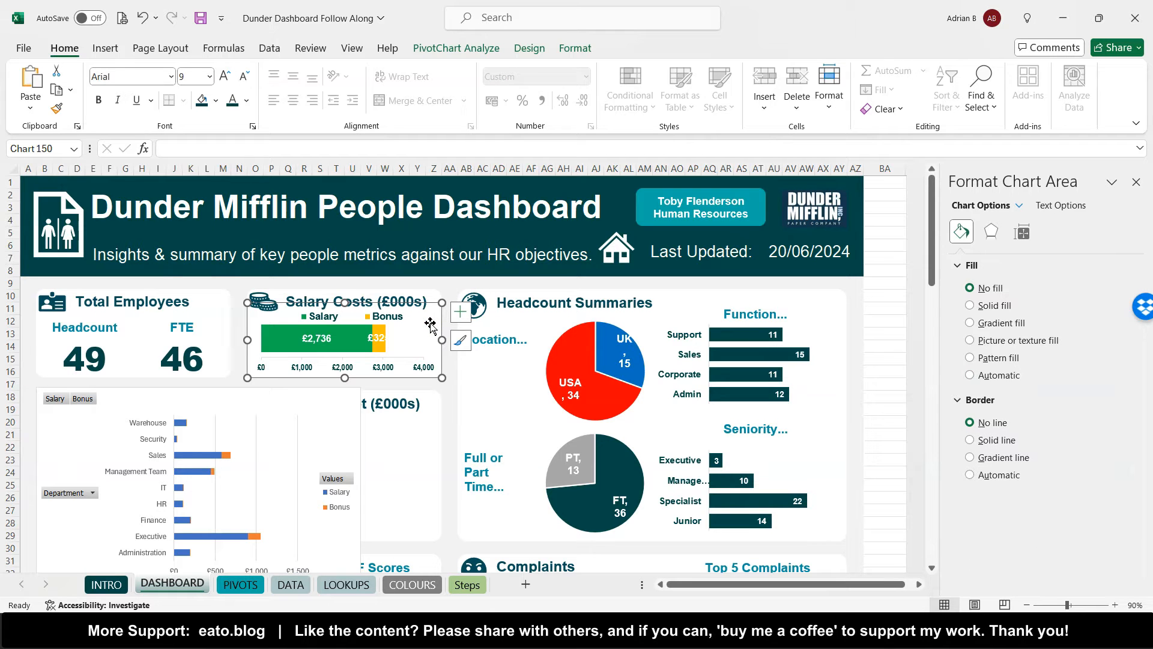
left_click(351, 437)
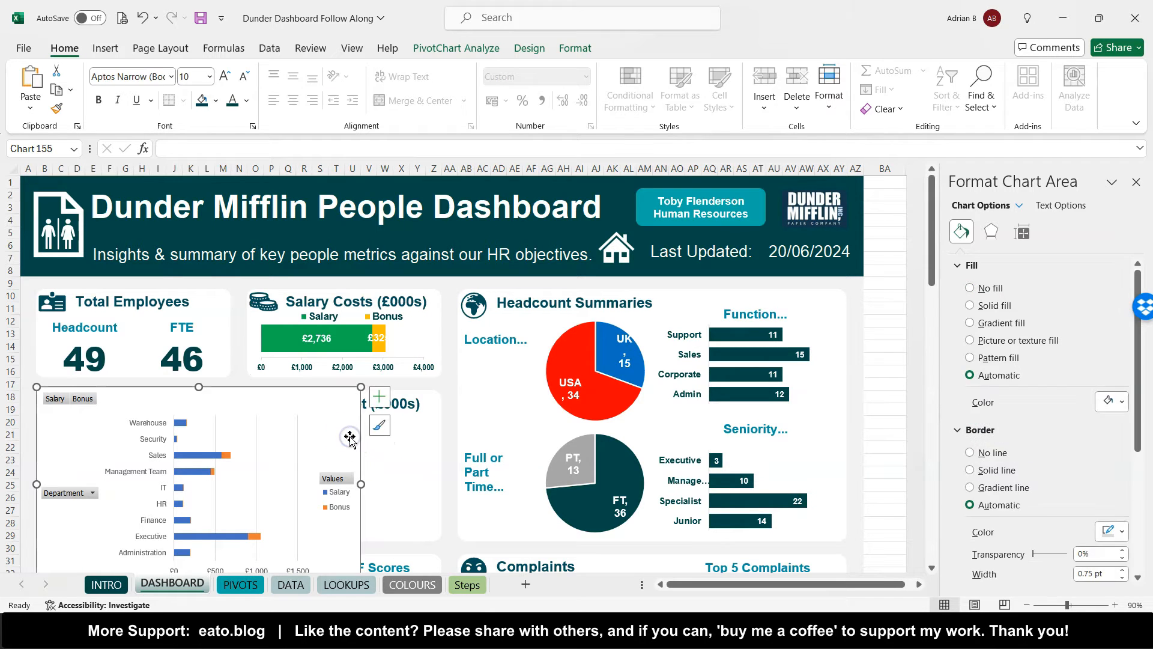
key("ctrl+v")
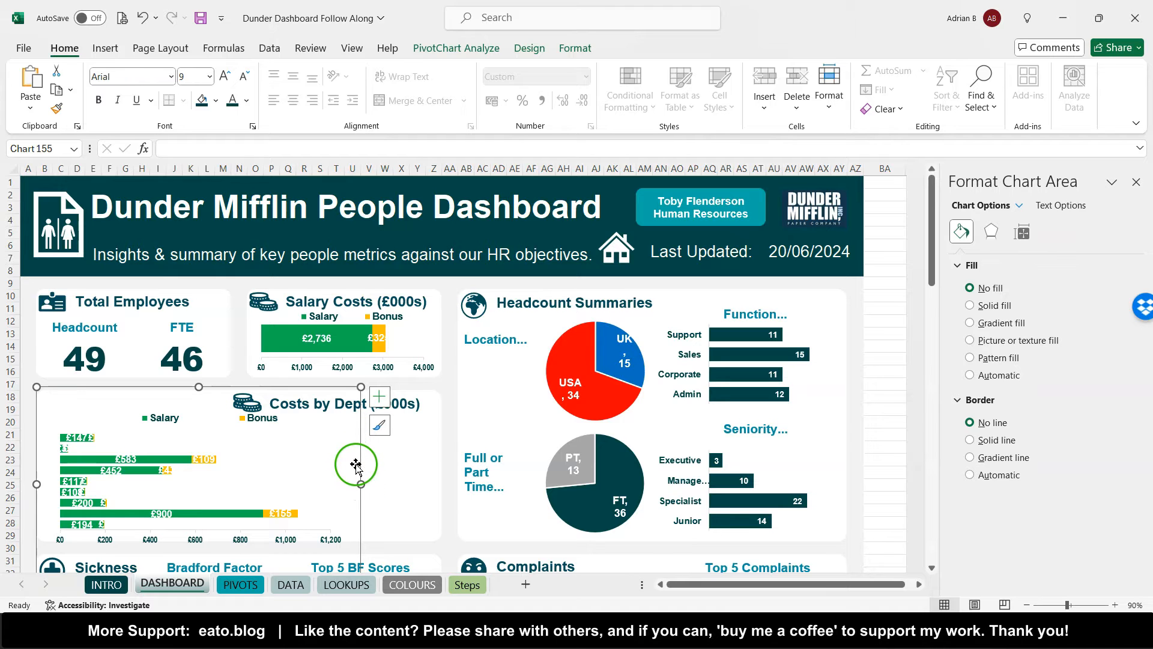
- Select the Bonus series' data labels in the department salary and bonus chart on the Costs by Dept card
left_click(248, 418)
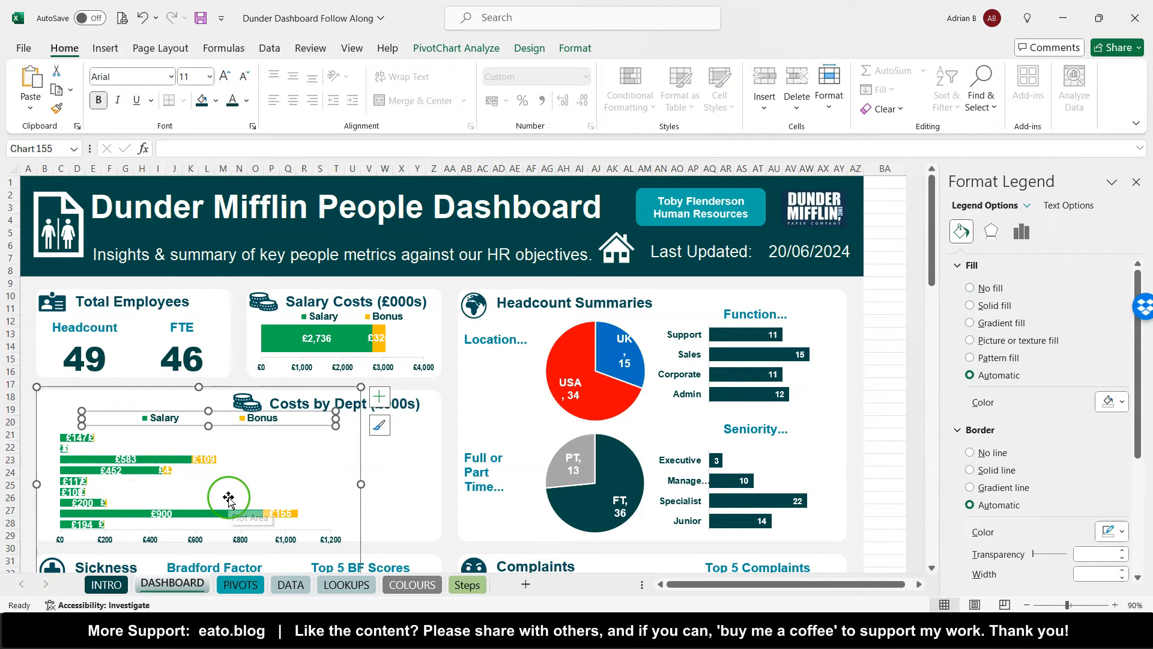
scroll(228, 497, "down", 2)
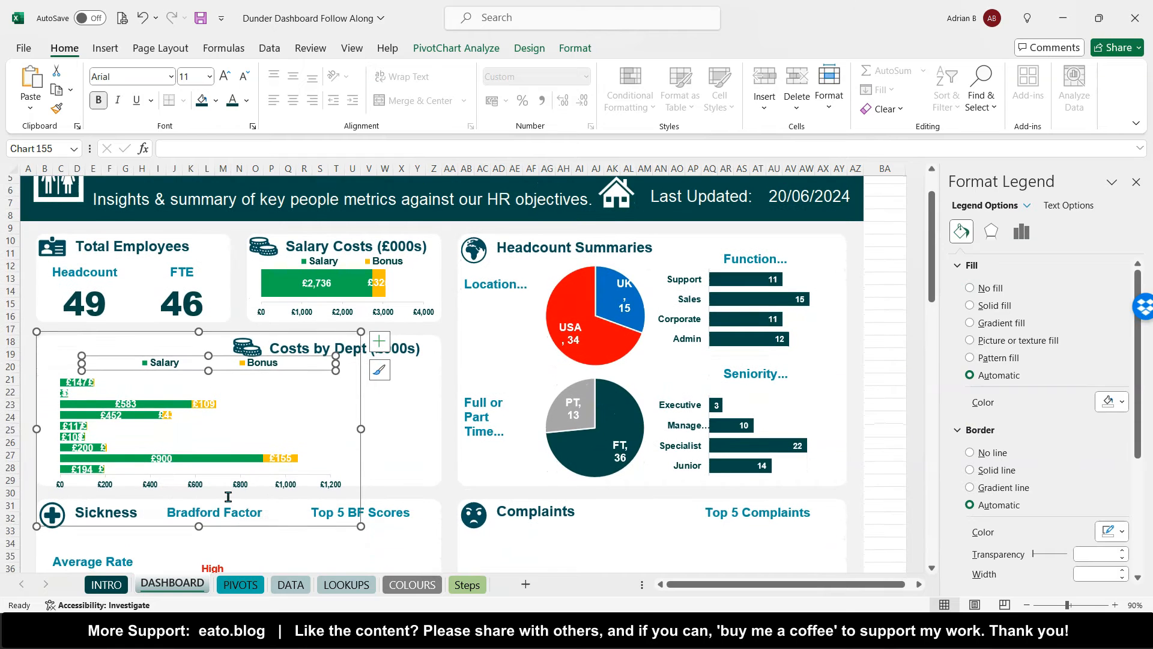
left_click(169, 419)
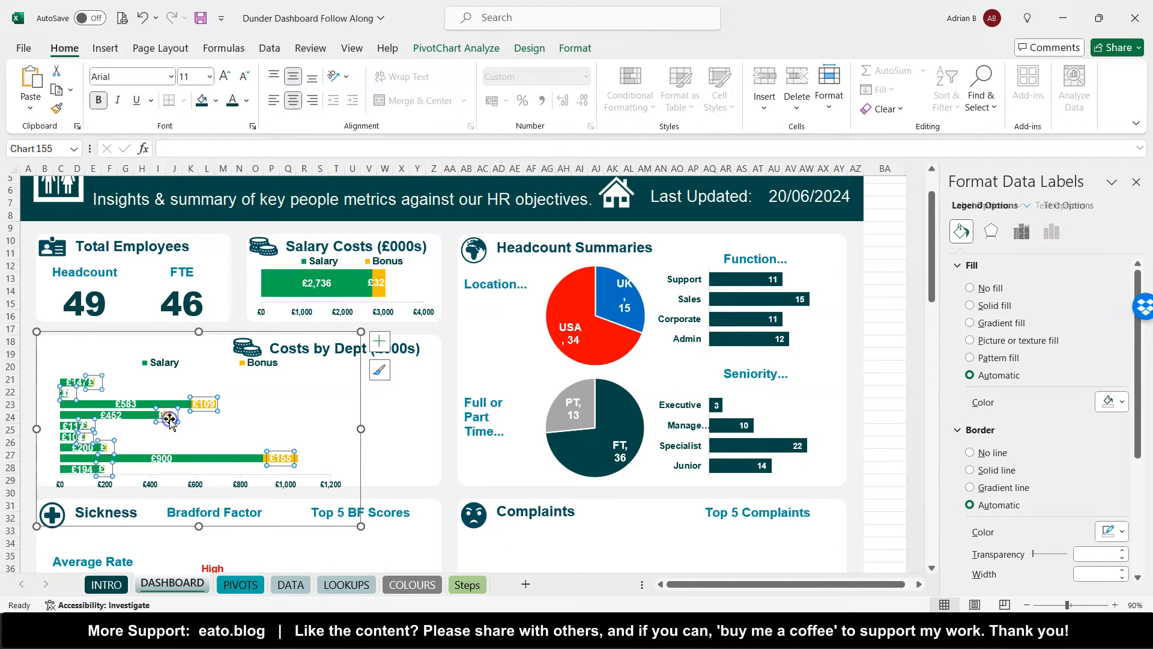
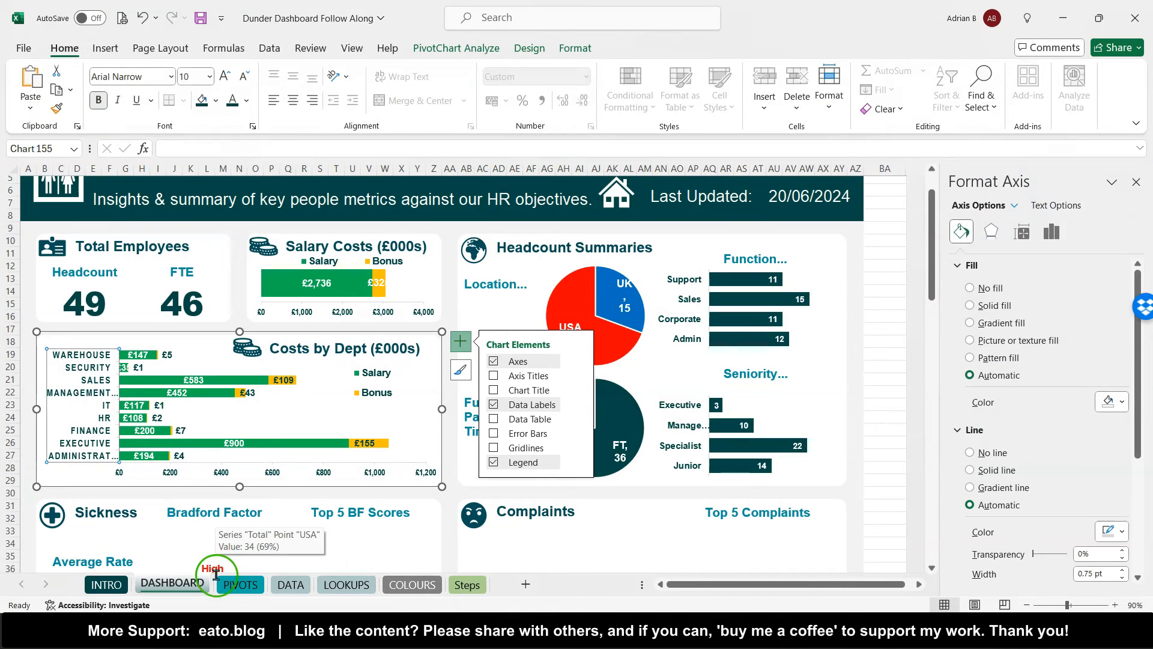
- Sort the departments in the Salary & Bonus by Dept pivot on the PIVOTS sheet in descending order by Salary
left_click(220, 580)
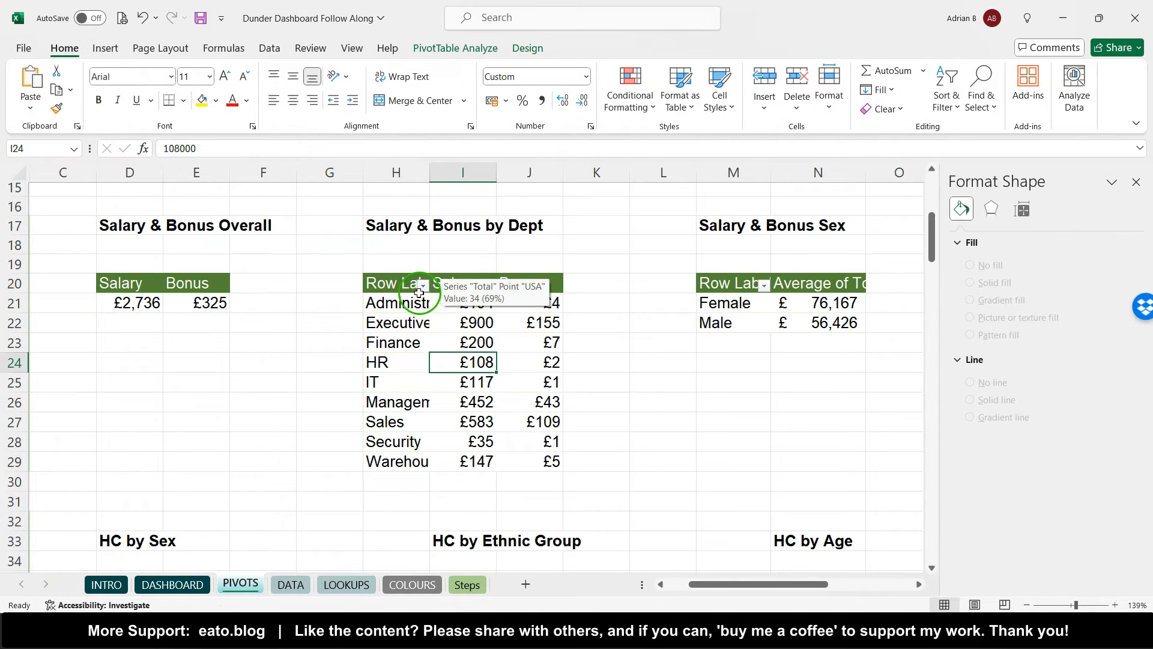
left_click(423, 287)
left_click(286, 336)
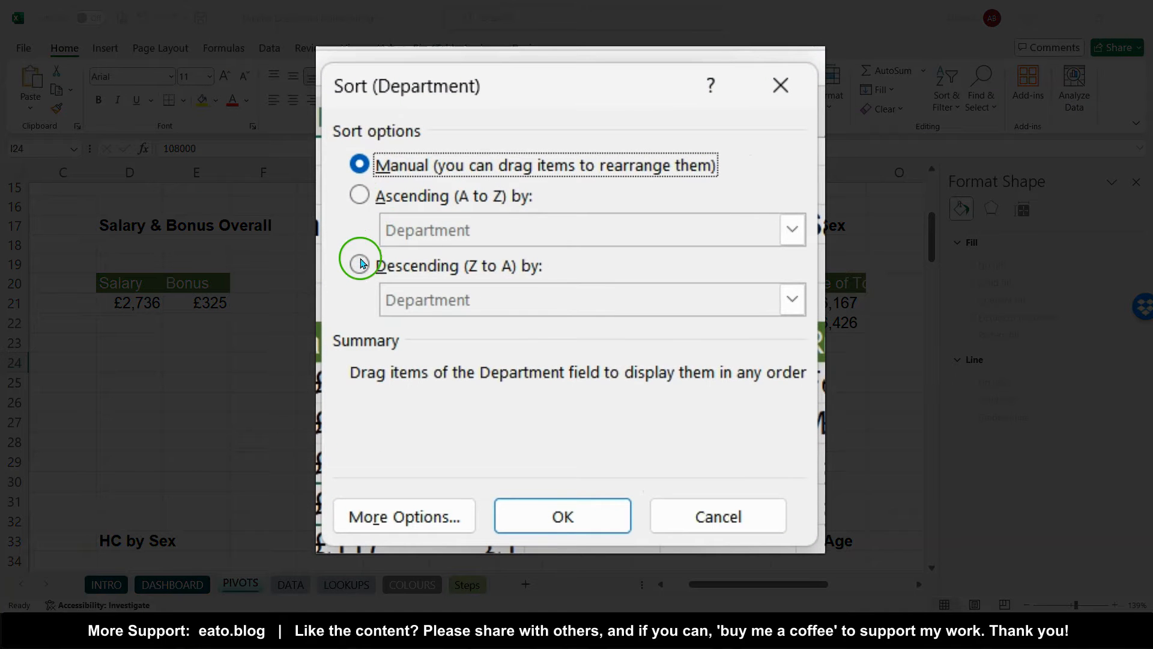
left_click(359, 263)
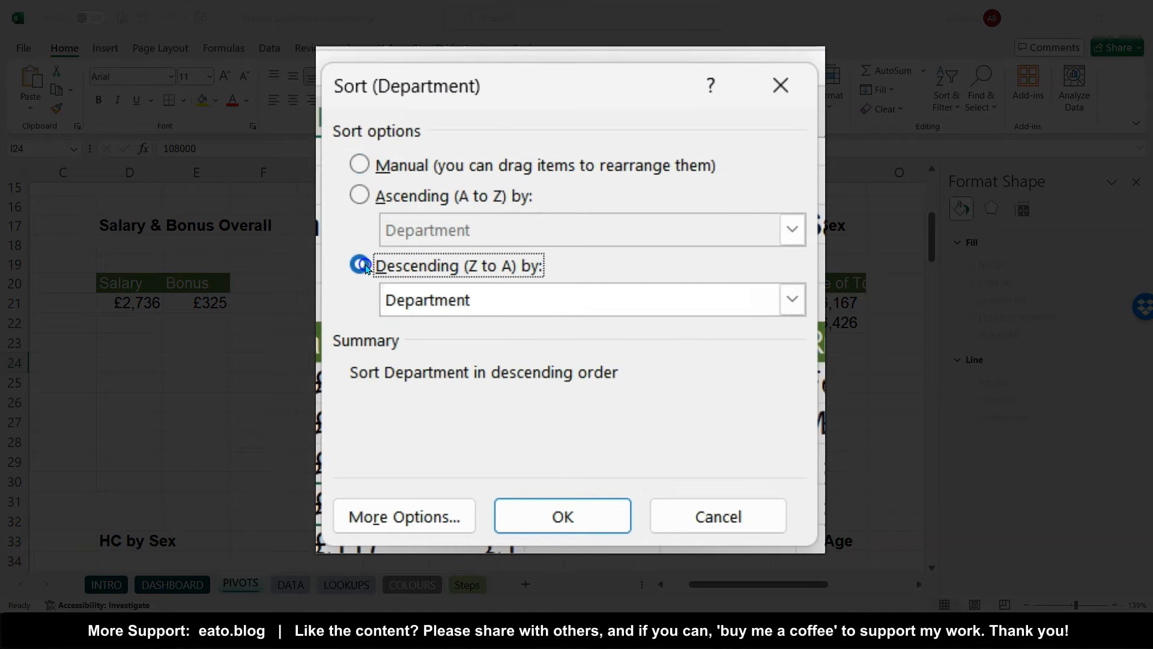
left_click(503, 302)
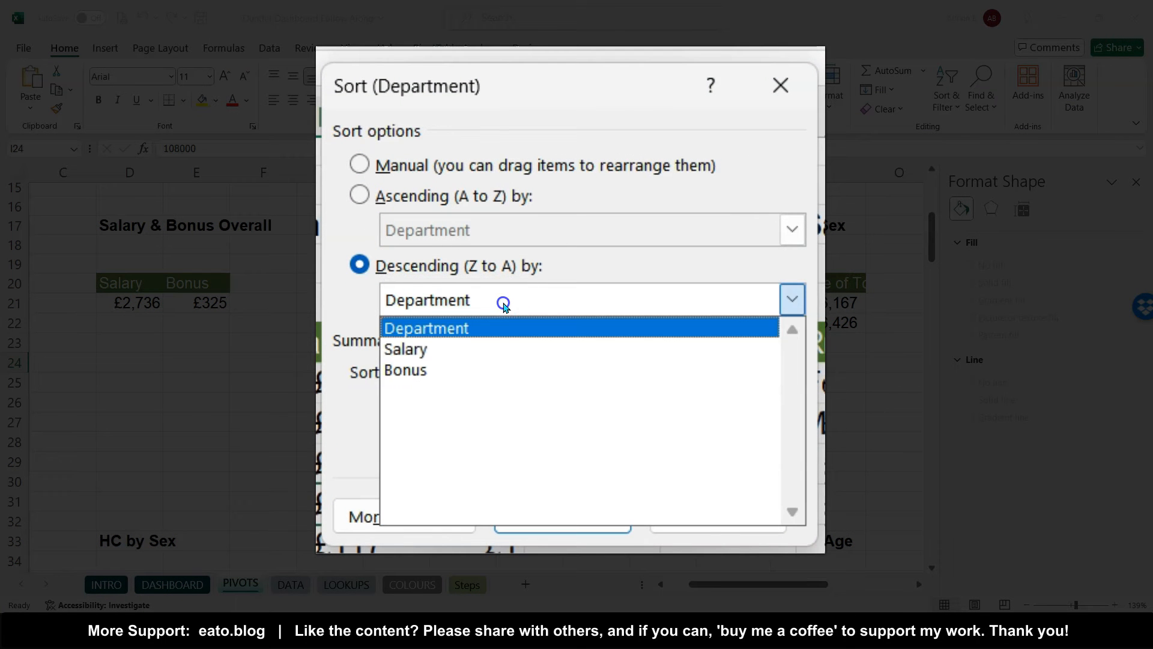
left_click(479, 351)
left_click(585, 529)
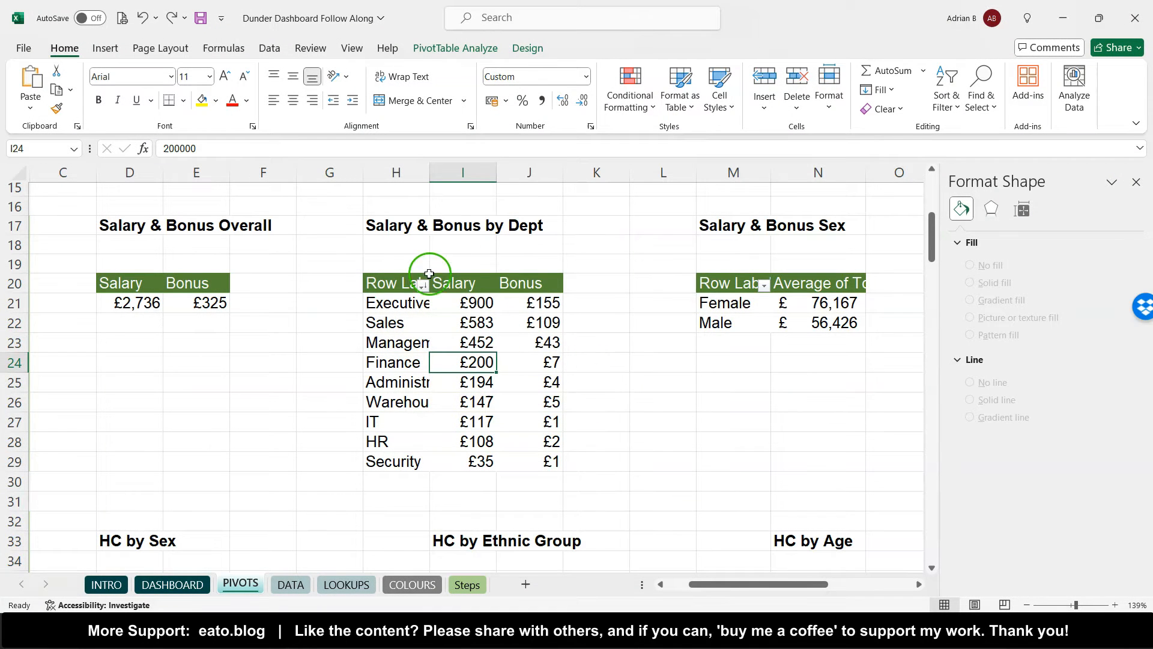
- Return to the DASHBOARD sheet, select the Costs by Dept chart's legend and close the chart elements list
left_click(187, 586)
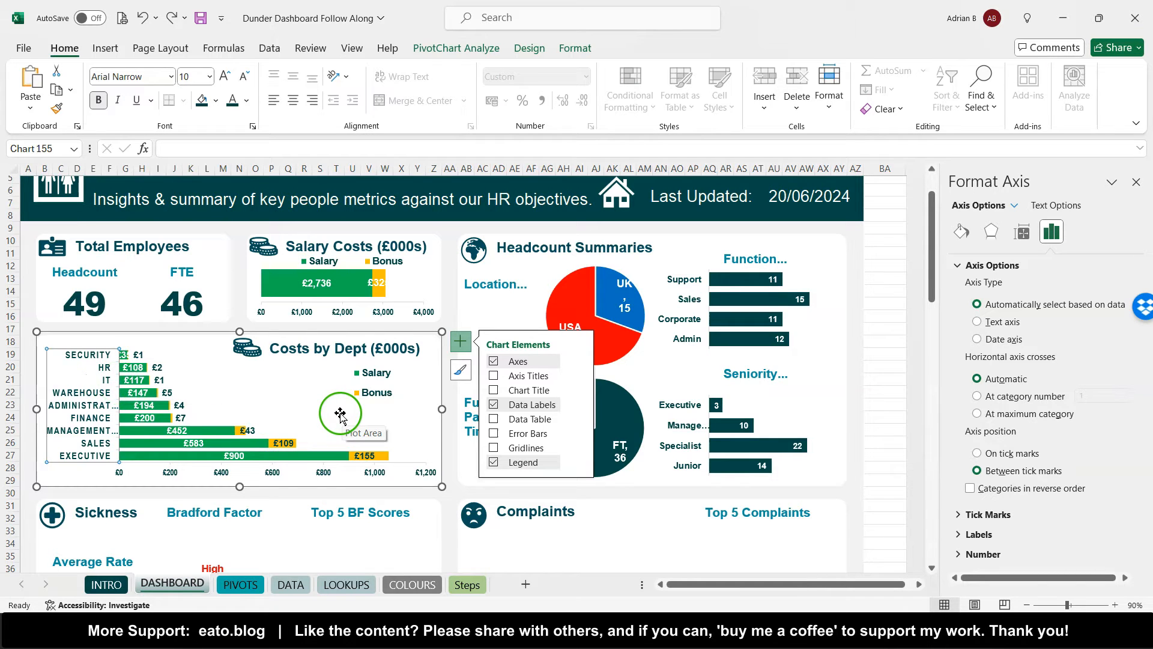
left_click(375, 392)
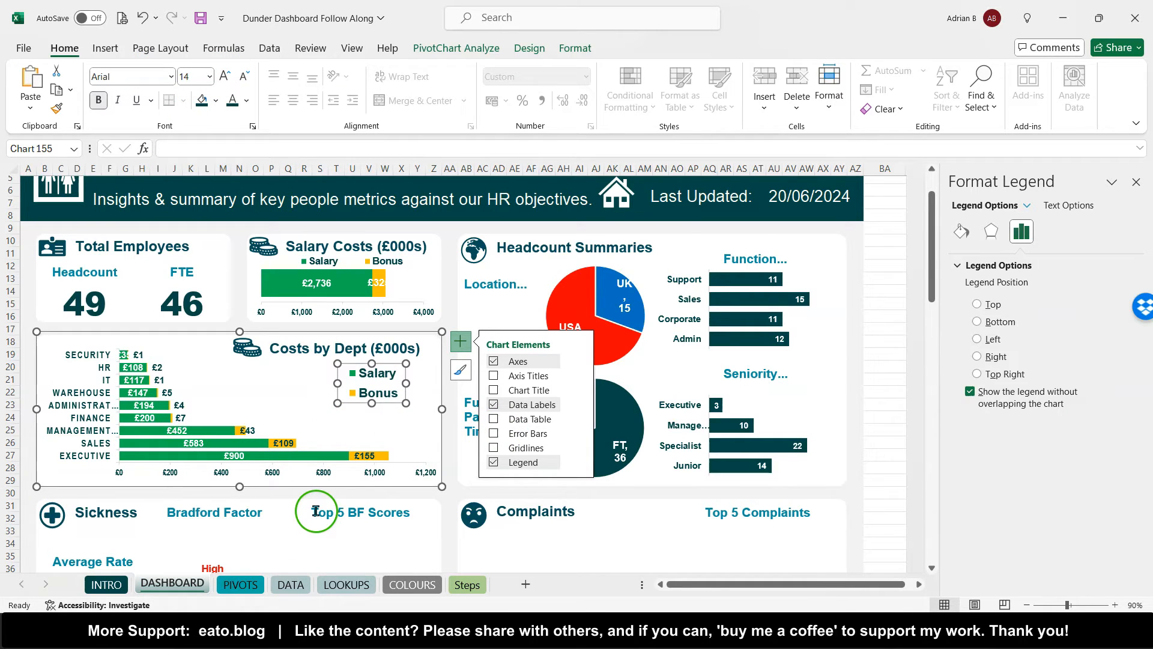
left_click(461, 346)
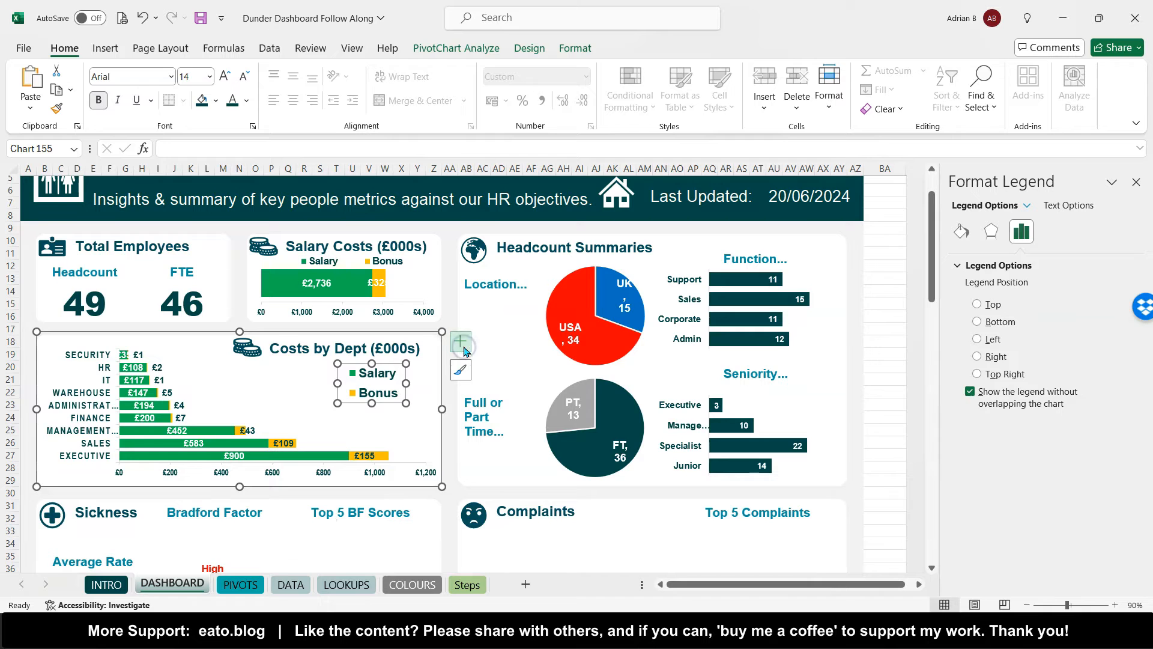
- Switch to the Dunder Dashboard and Database workbook and examine the Sickness card's Average Rate, Bradford Factor and Top 5 BF Scores elements
scroll(429, 428, "down", 6)
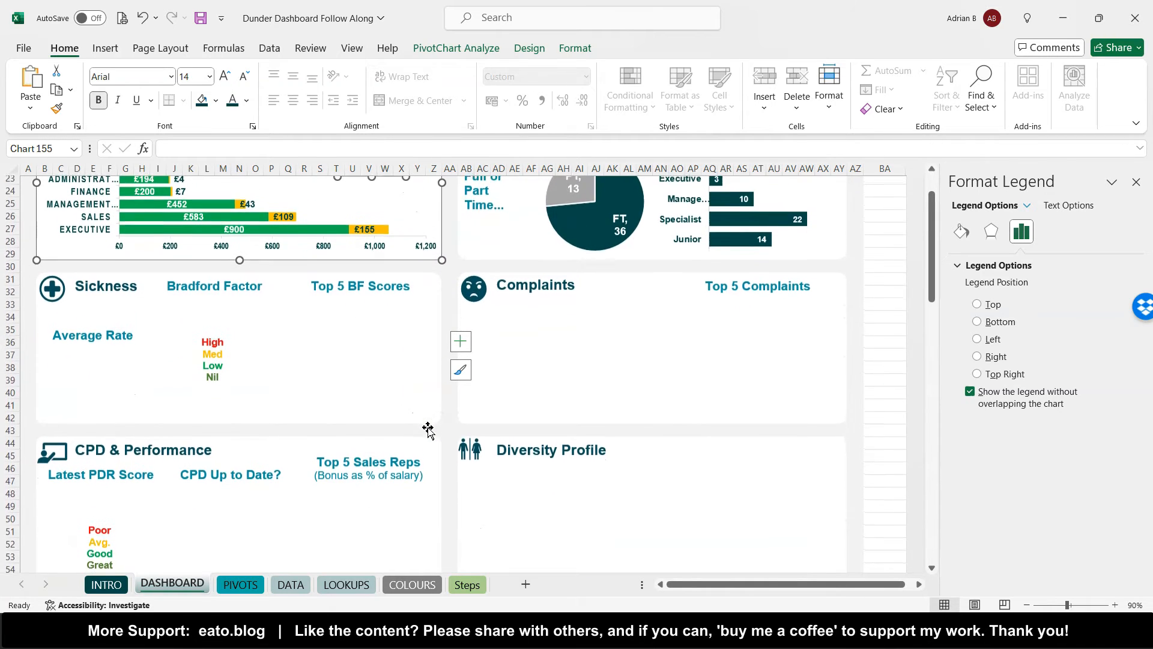
scroll(428, 428, "up", 4, "ctrl")
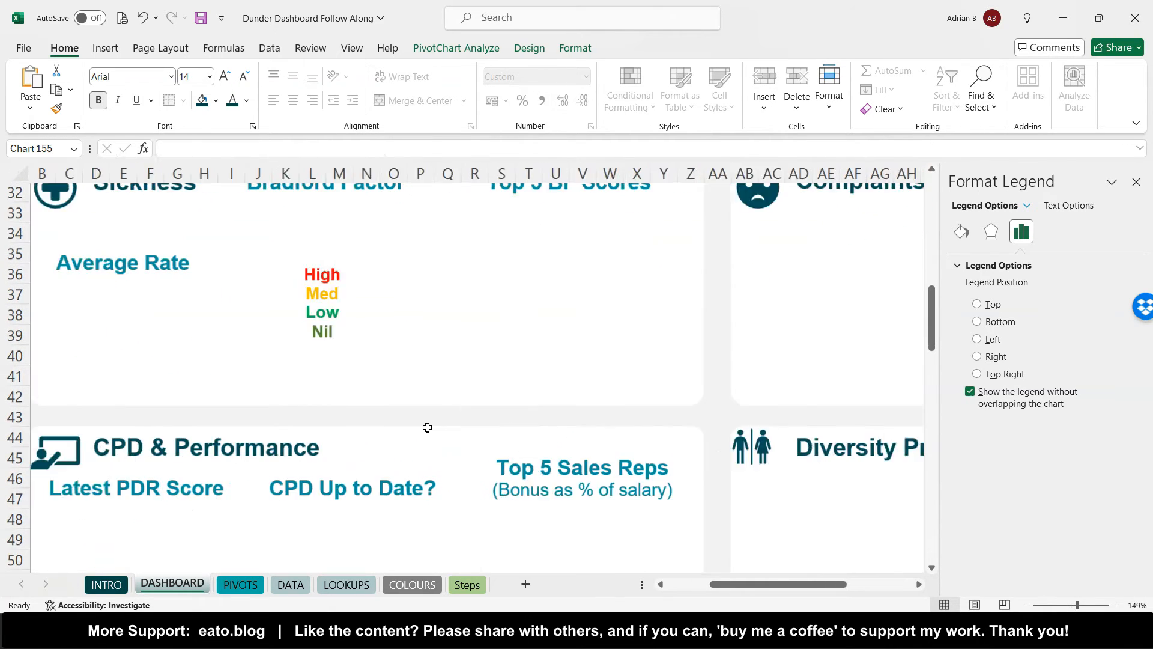
scroll(427, 427, "left", 1)
scroll(428, 427, "up", 2)
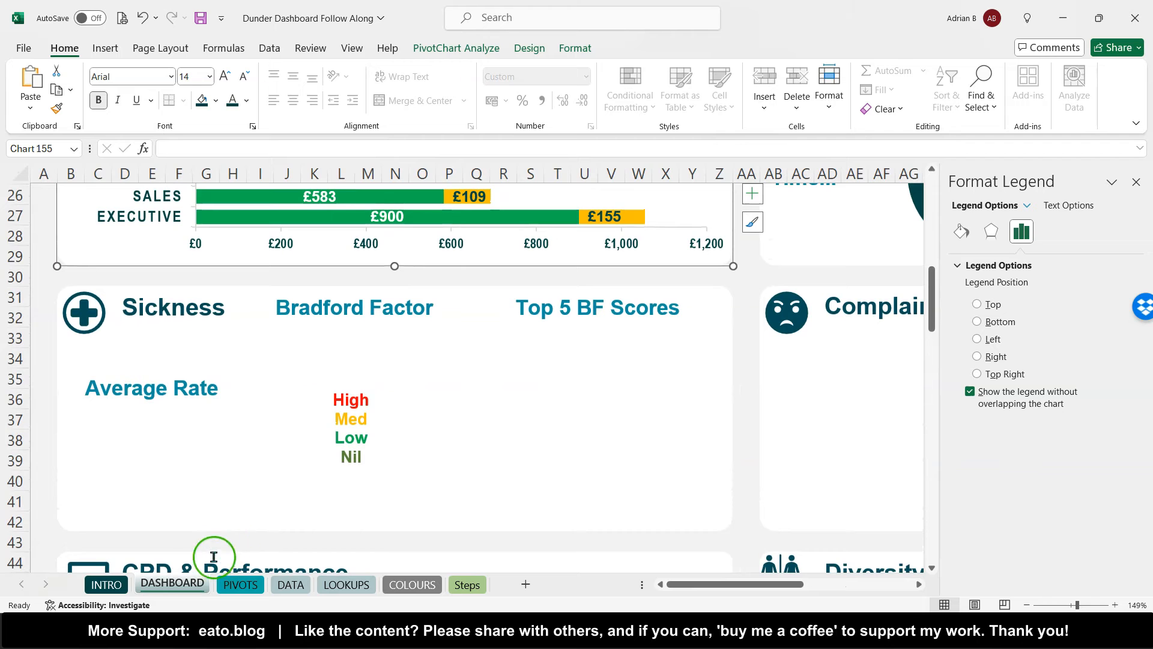
mouse_move(268, 638)
left_click(318, 531)
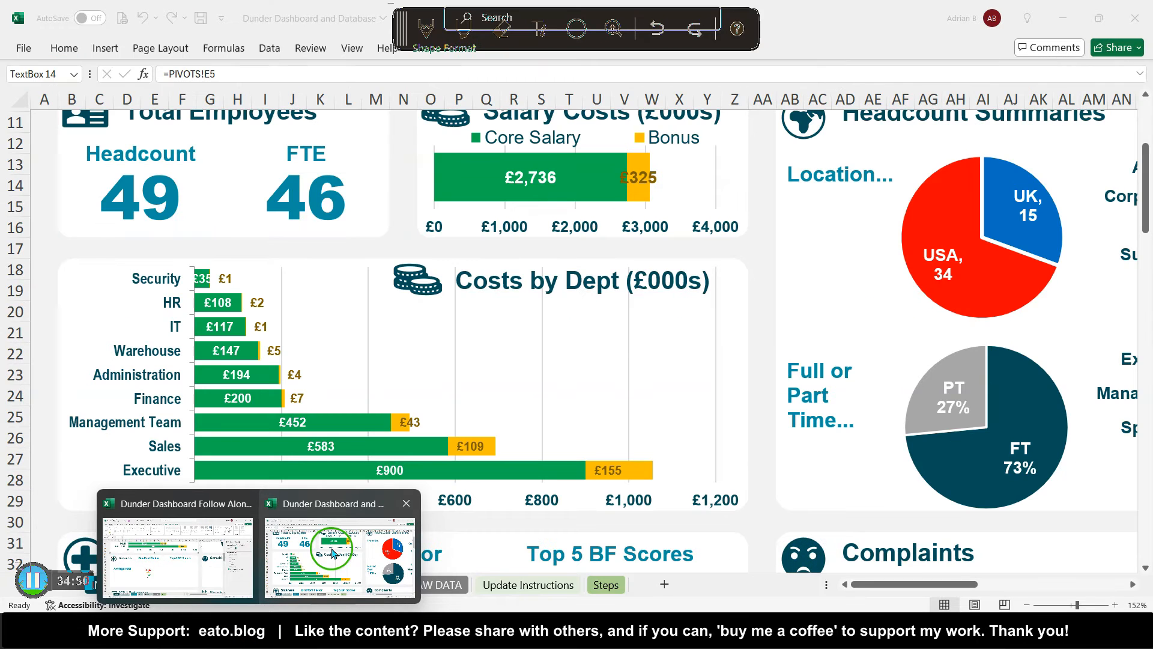
scroll(339, 446, "down", 6)
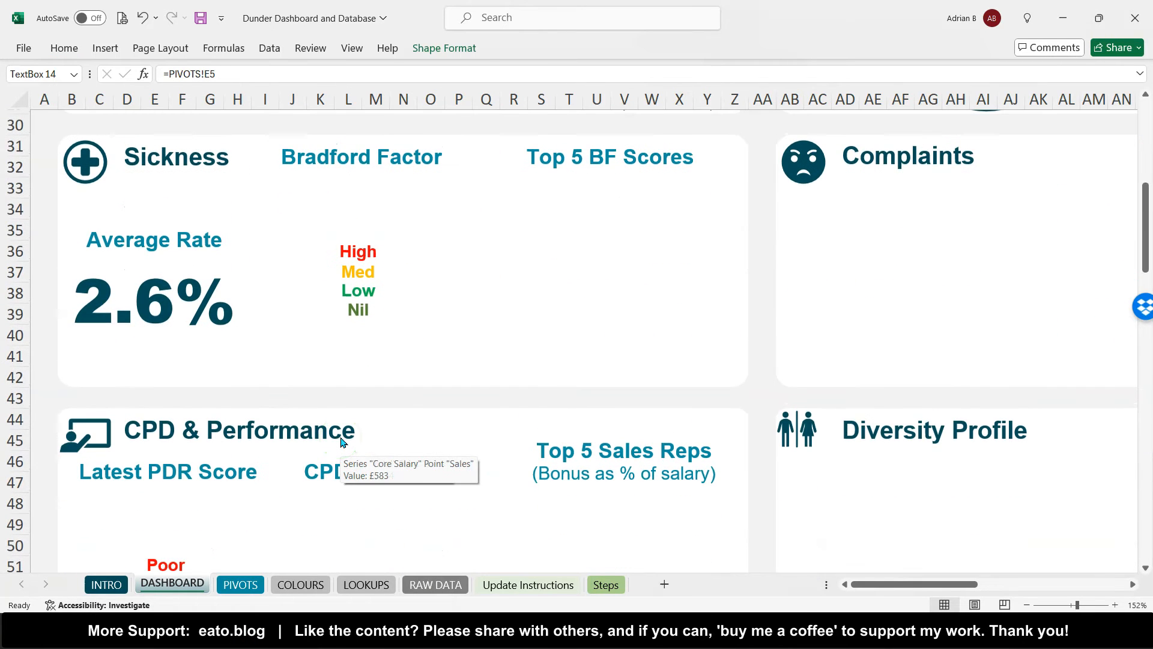
left_click(167, 295)
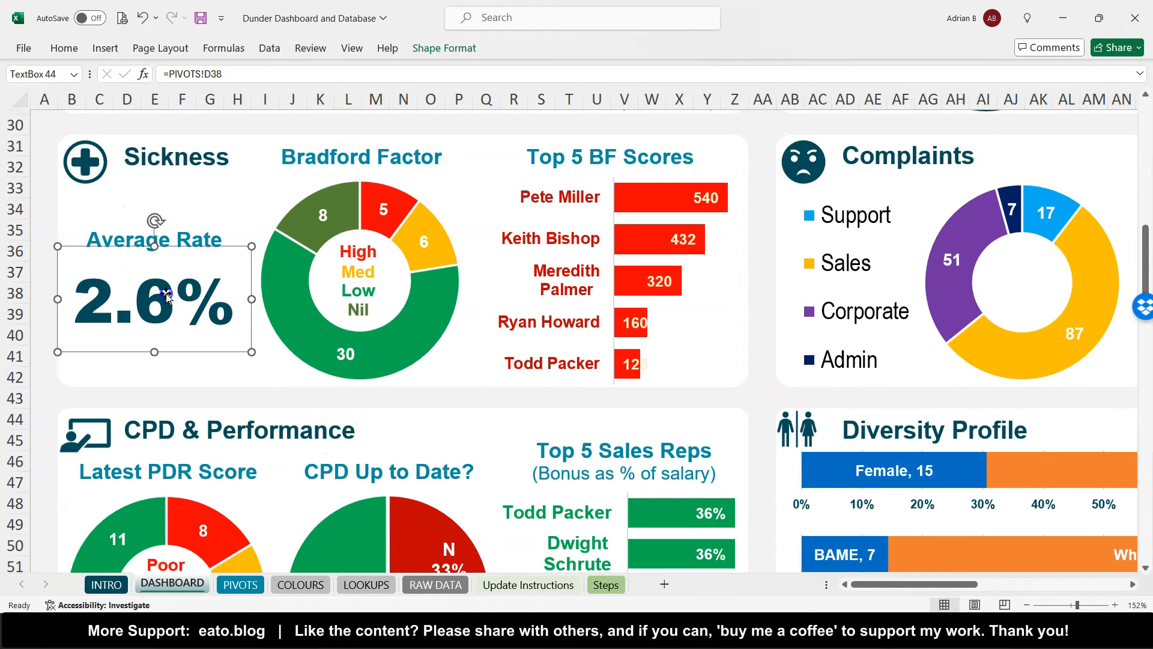
left_click(457, 193)
left_click(468, 198)
left_click(434, 201)
left_click(367, 263)
left_click(382, 239)
left_click(377, 236)
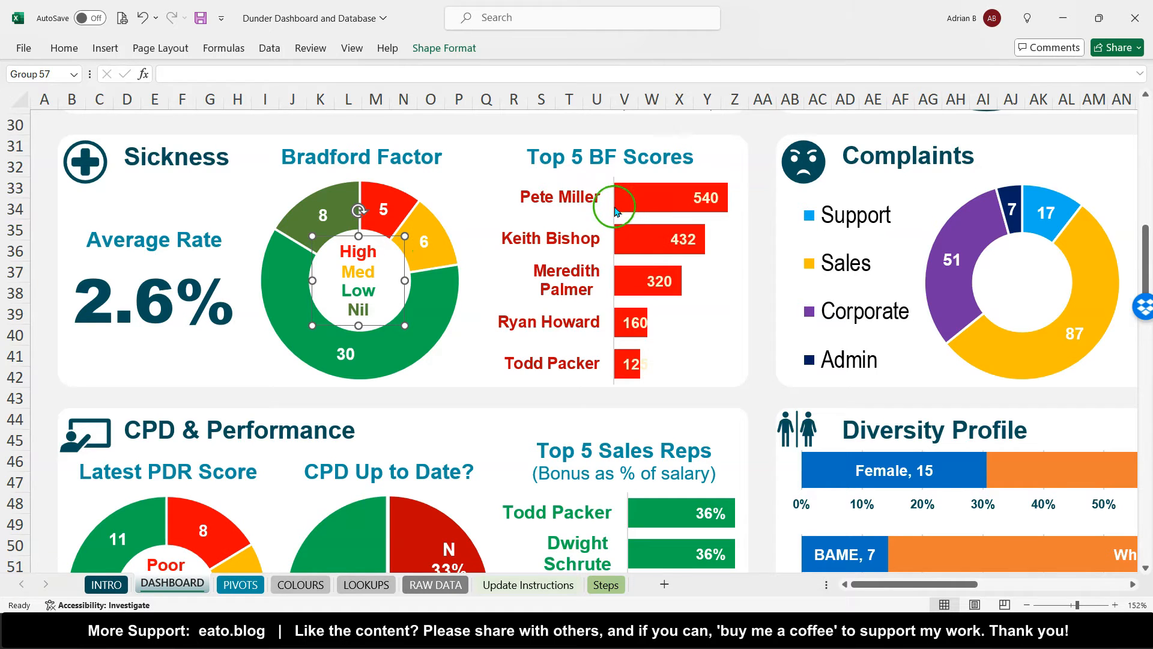
left_click(574, 221)
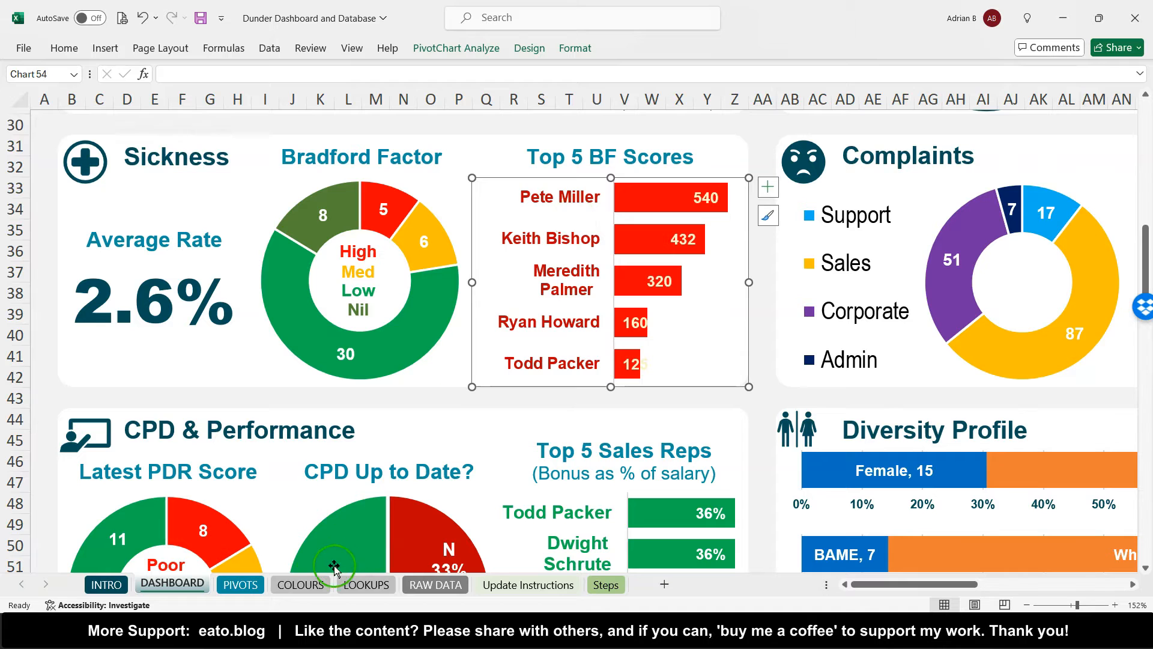
- In the Dunder Dashboard Follow Along workbook, copy the Headcount value text box and place the copy beneath Average Rate on the Sickness card
mouse_move(263, 642)
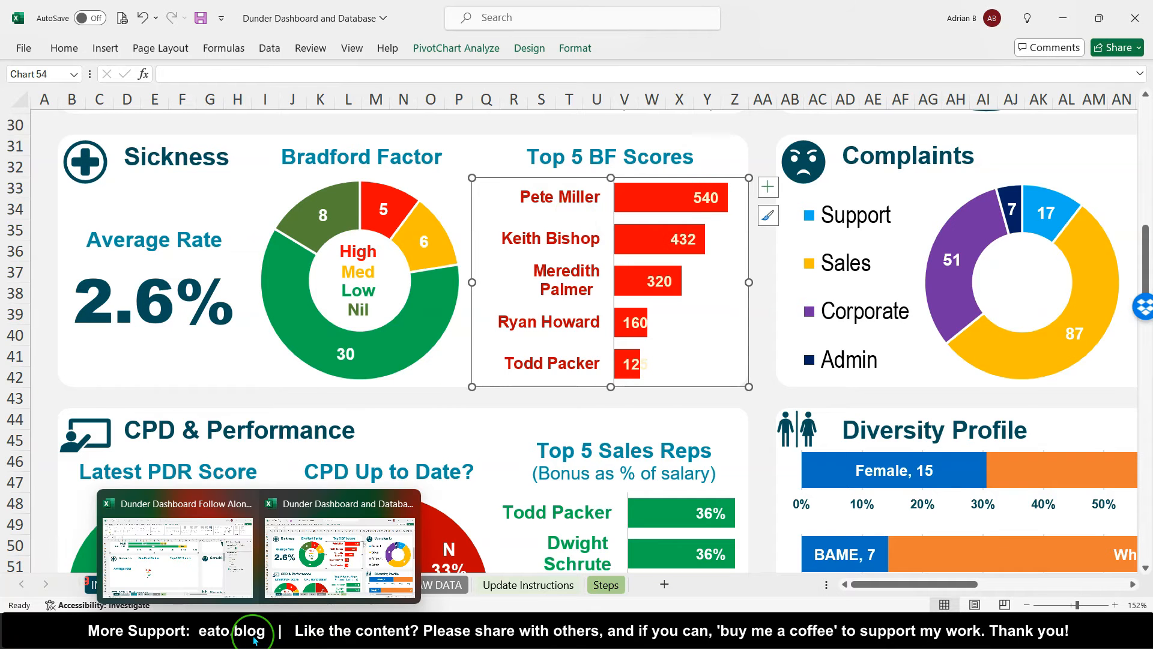
left_click(177, 555)
left_click(196, 268)
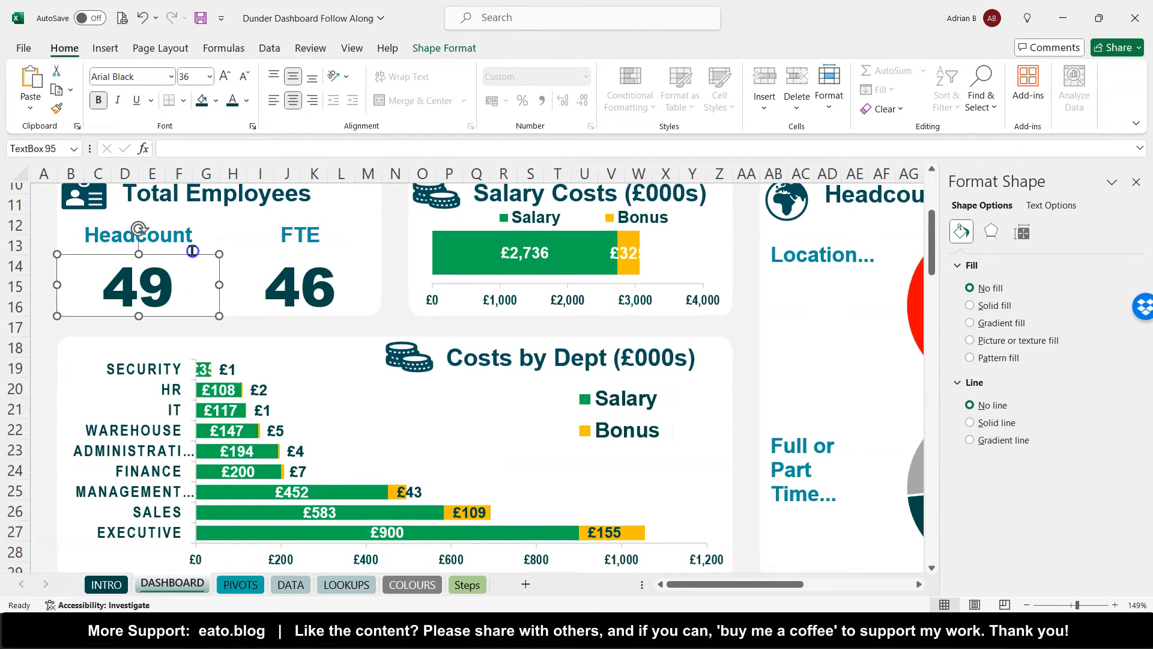
left_click(192, 251)
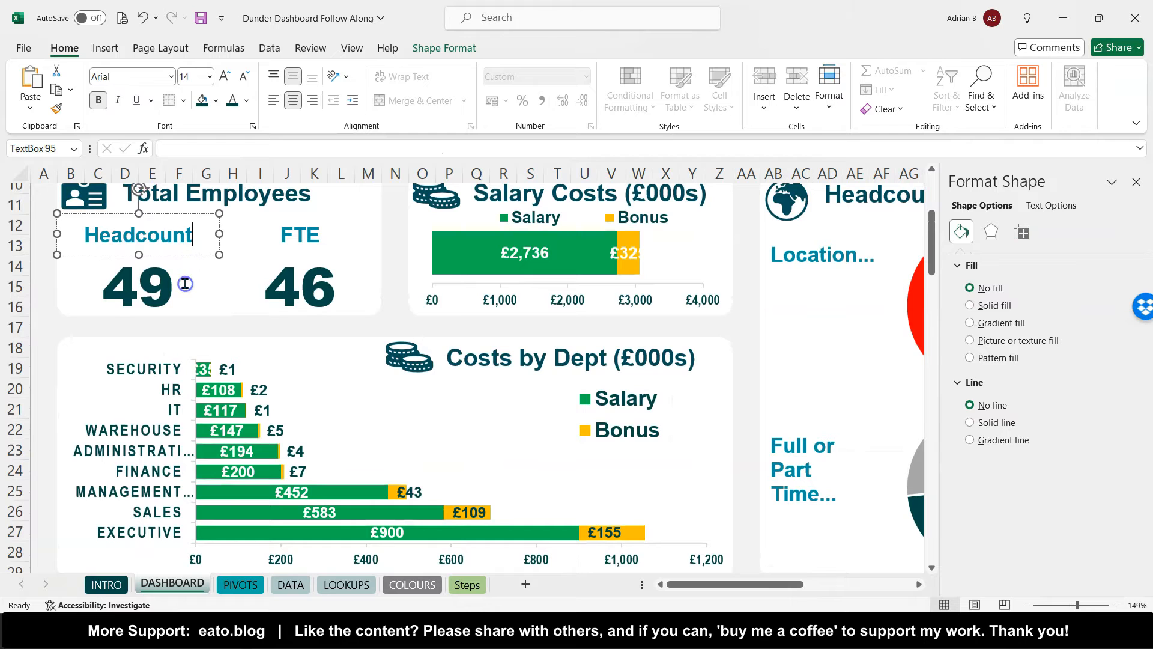
left_click(168, 331)
left_click(167, 258)
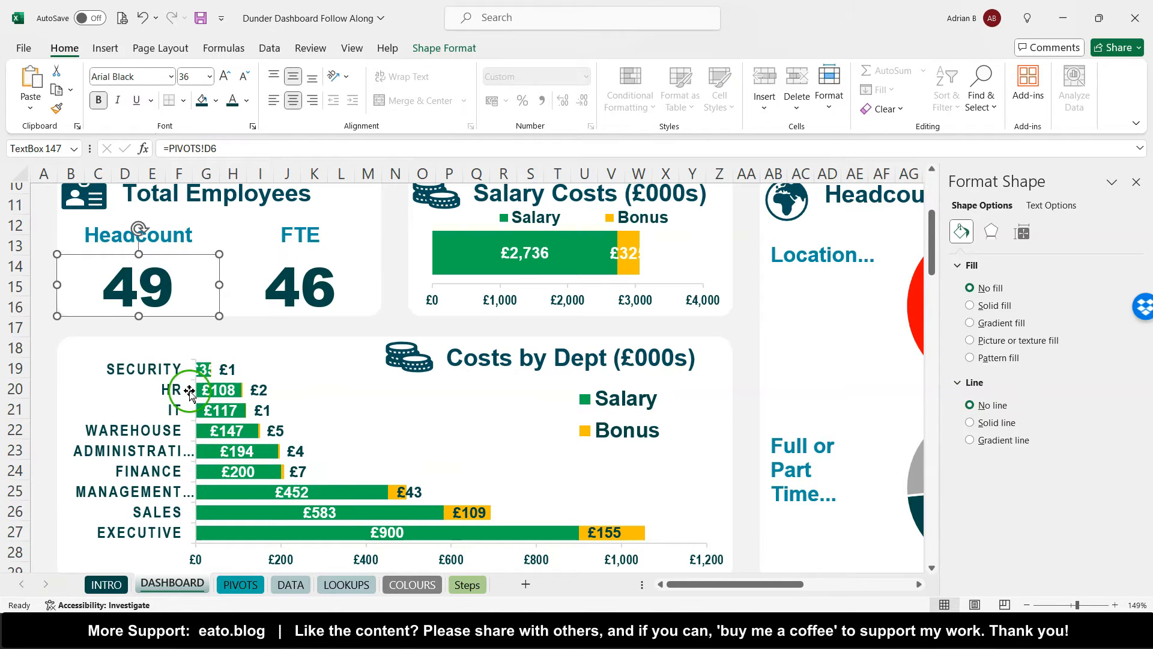
scroll(189, 393, "down", 5)
left_click(134, 479)
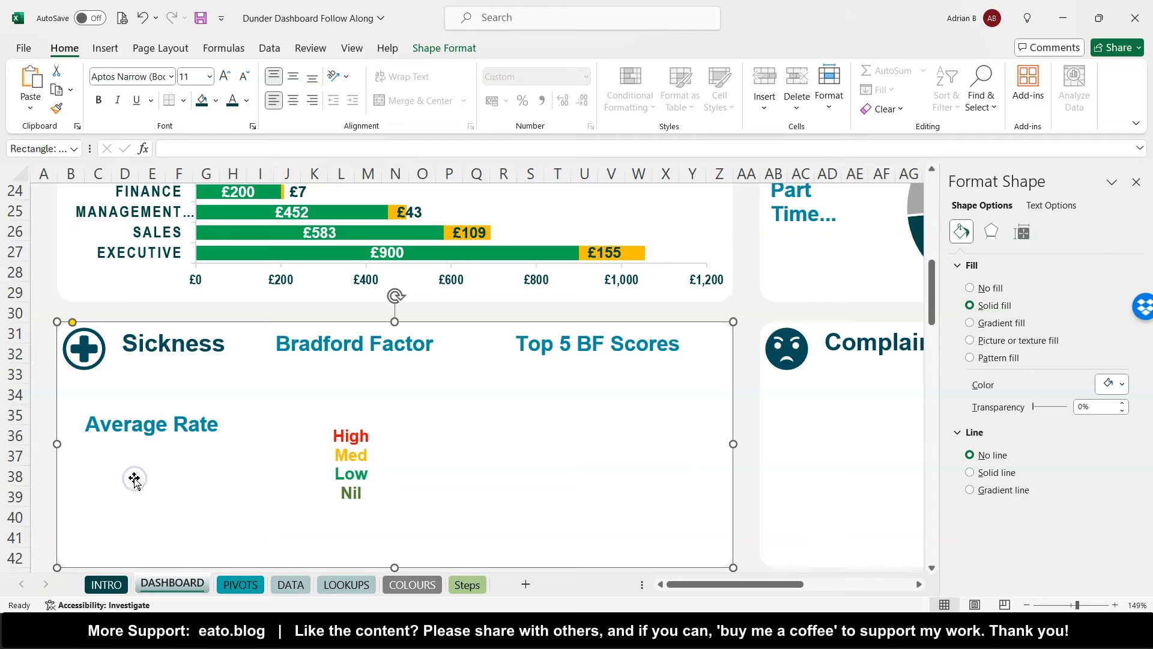
key("ctrl+v")
left_click_drag(179, 397, 190, 528)
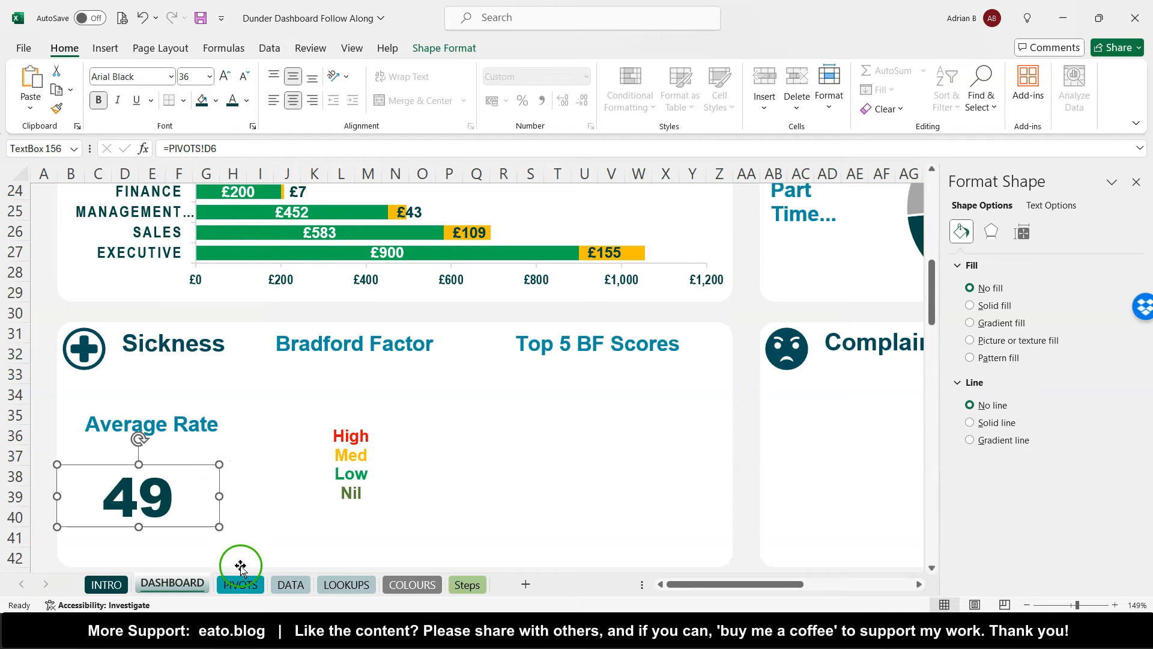
- Look up the cell reference of the Avg Sickness Rate value in the Sickness section of the PIVOTS sheet
left_click(241, 582)
scroll(473, 420, "down", 5)
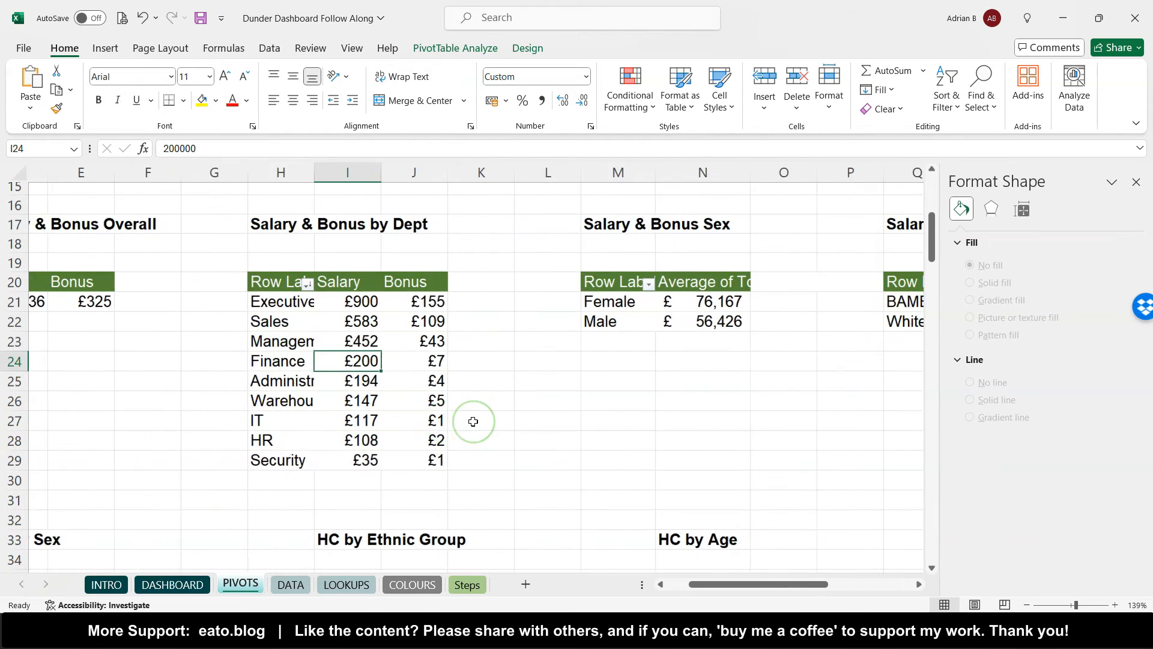
scroll(473, 422, "left", 3)
scroll(473, 422, "down", 4)
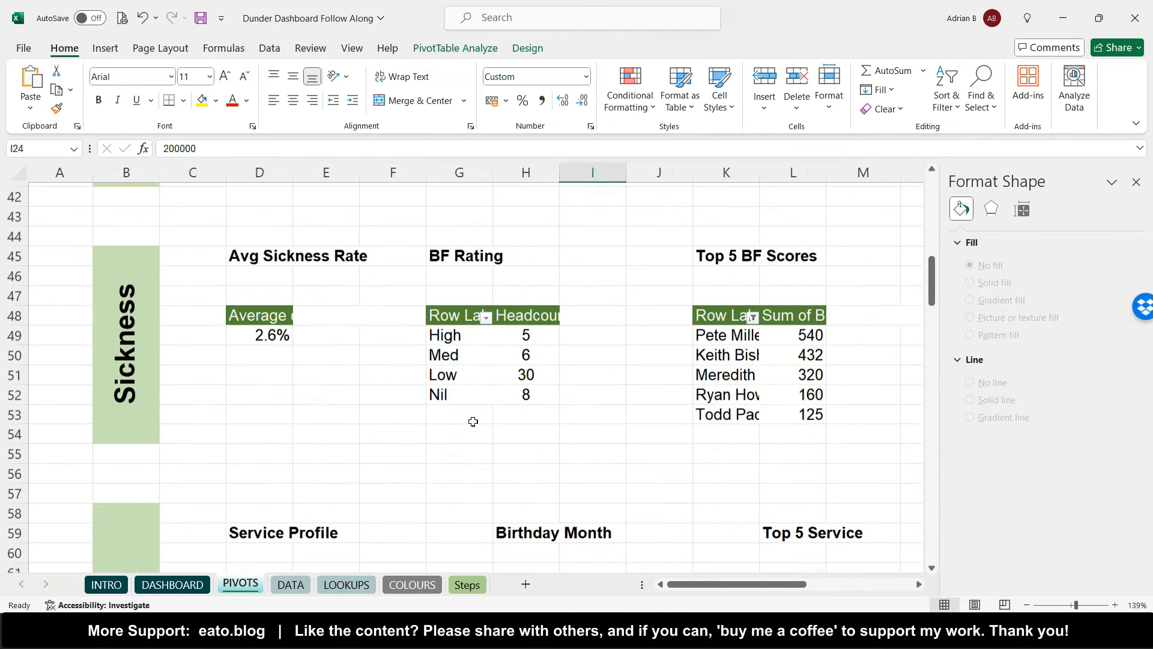
right_click(474, 422)
left_click(334, 273)
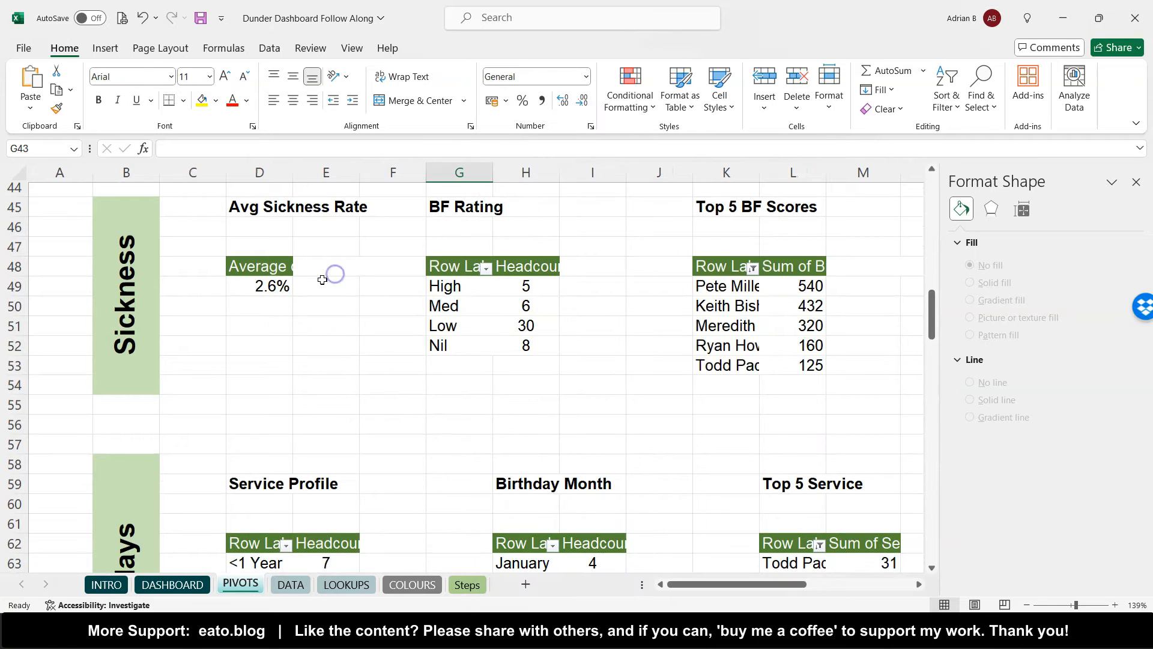
left_click(323, 280)
key("Left")
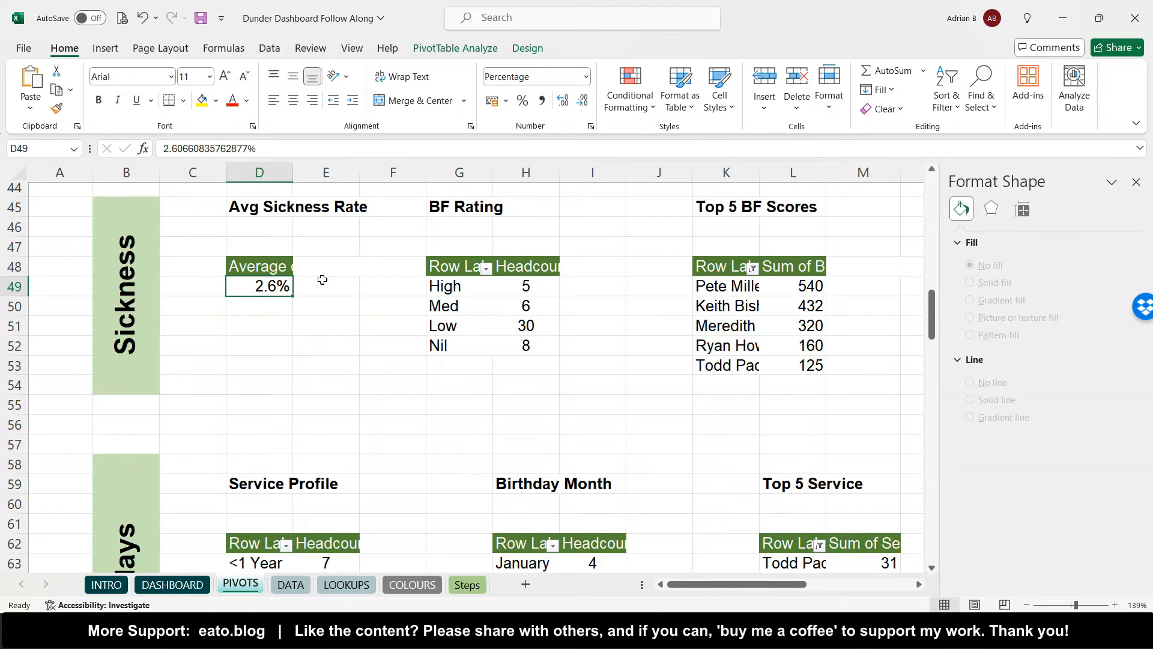
left_click(70, 153)
left_click(192, 260)
left_click(200, 284)
mouse_move(200, 284)
left_mouse_down()
mouse_move(249, 301)
mouse_move(215, 285)
left_mouse_up()
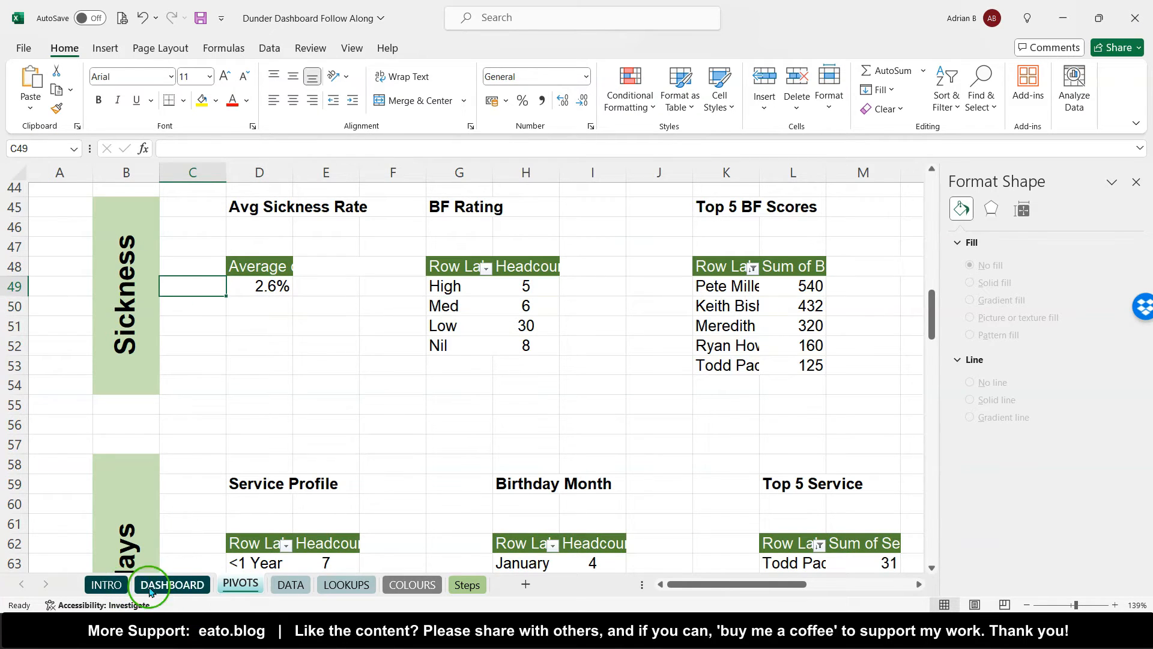
- Link the copied text box under Average Rate on the DASHBOARD sheet to =PIVOTS!D49
left_click(169, 589)
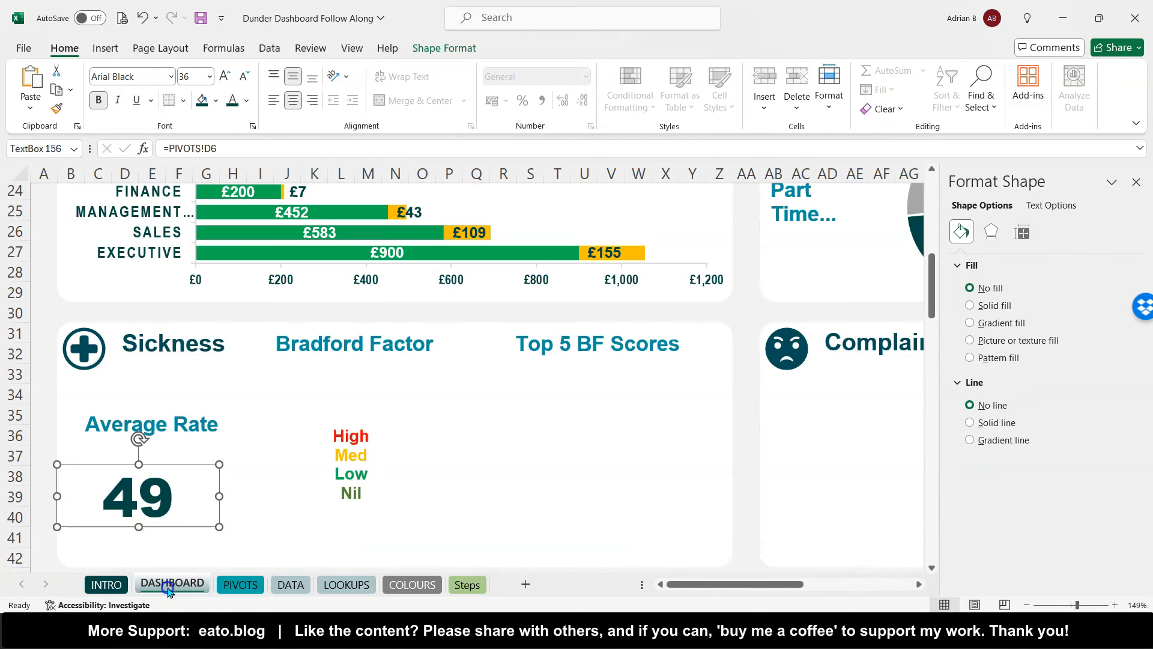
left_click(234, 151)
key("BackSpace")
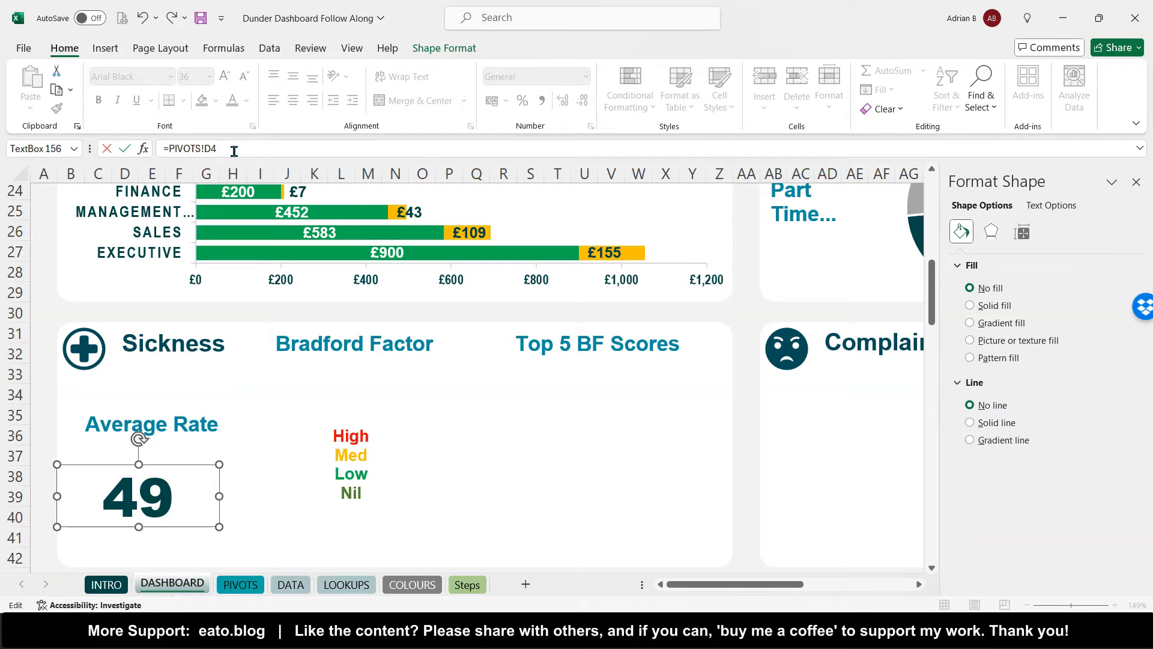
type("49")
key("Return")
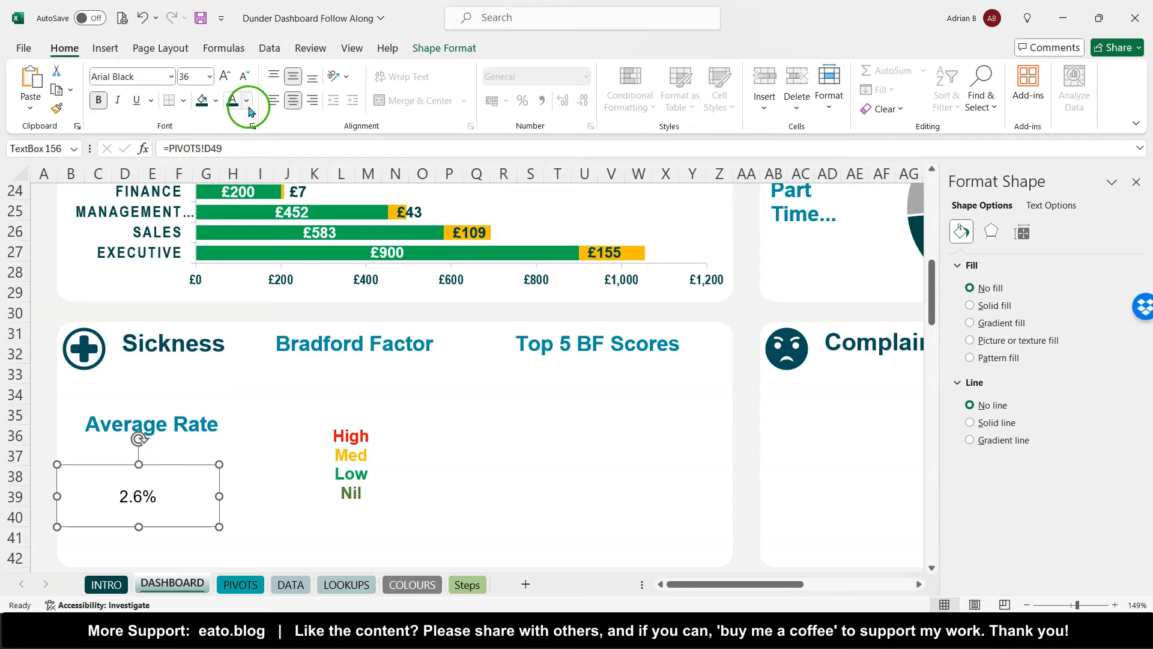
scroll(206, 337, "down", 2)
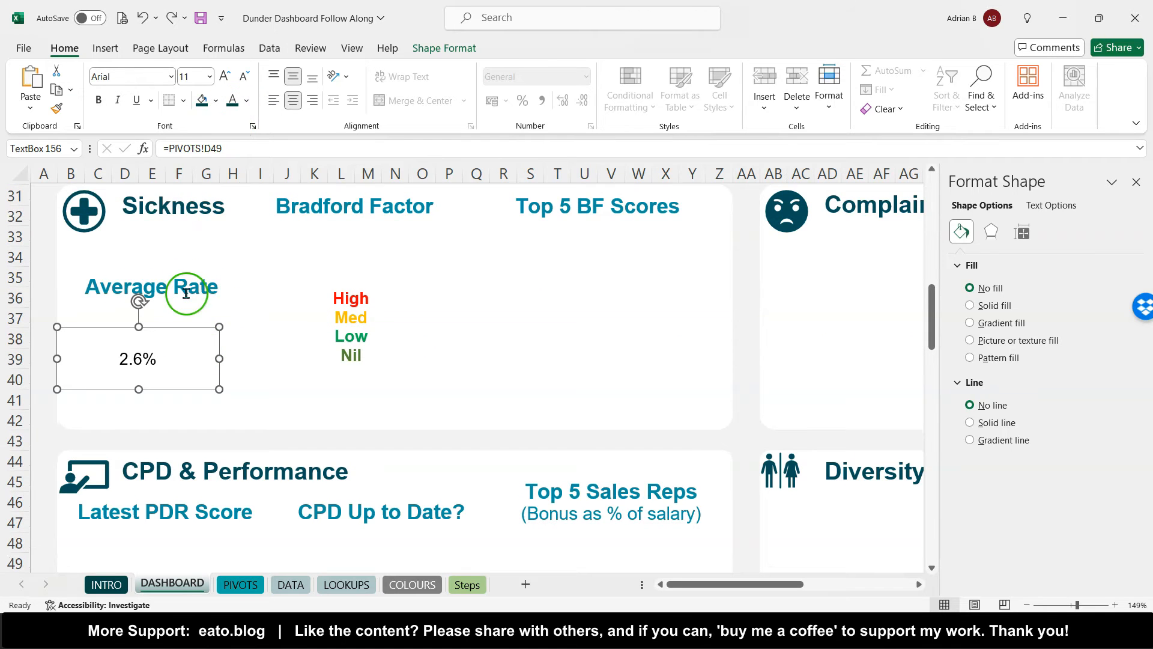
- Format the Average Rate value on the Sickness card as bold Arial Black at size 32 and widen its text box
scroll(182, 289, "up", 8)
scroll(181, 368, "down", 9)
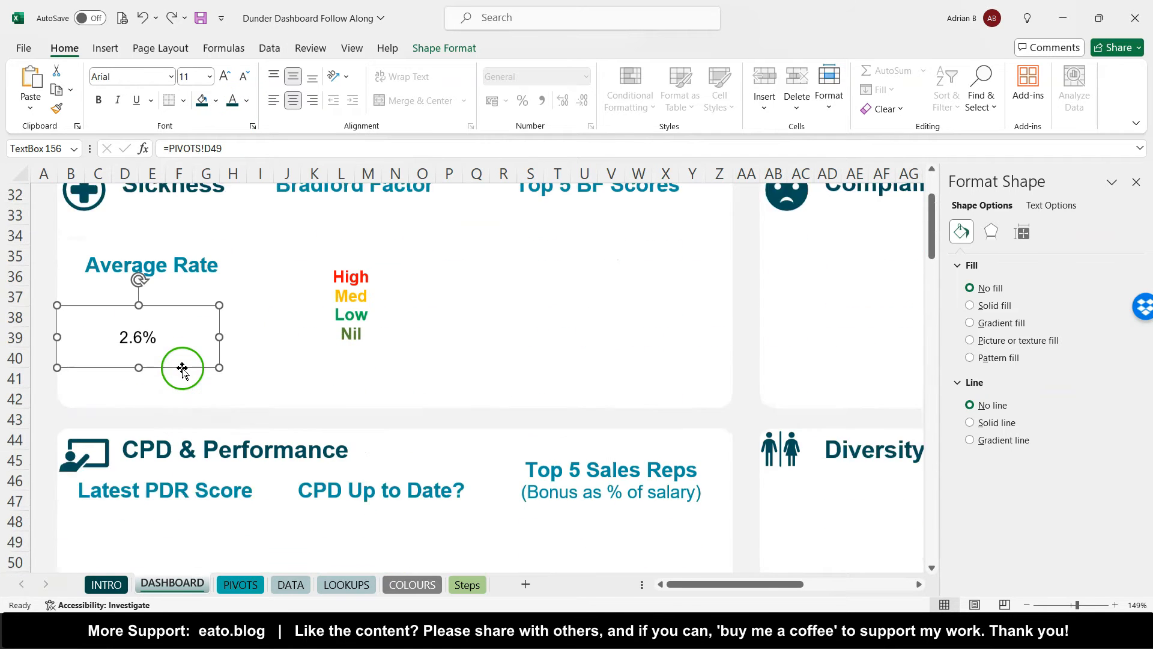
left_click(97, 100)
left_click(172, 78)
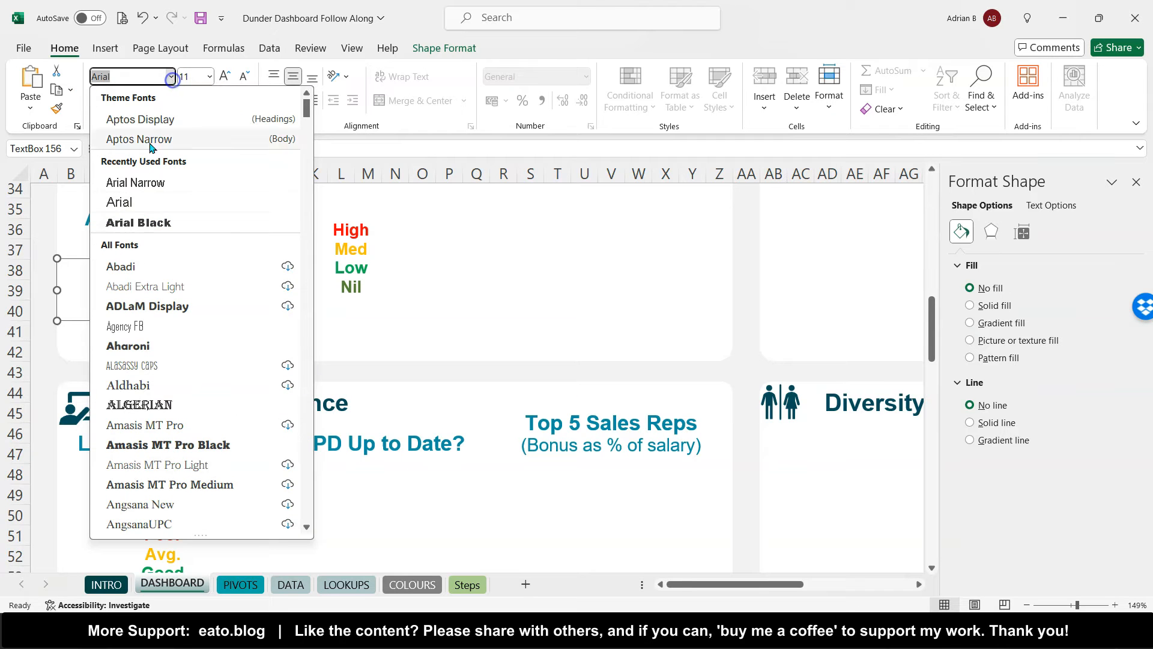
left_click(154, 225)
left_click(226, 78)
left_click(226, 78)
left_click(226, 79)
left_click(226, 78)
left_click(226, 78)
left_click(226, 78)
left_click(226, 78)
left_click(226, 78)
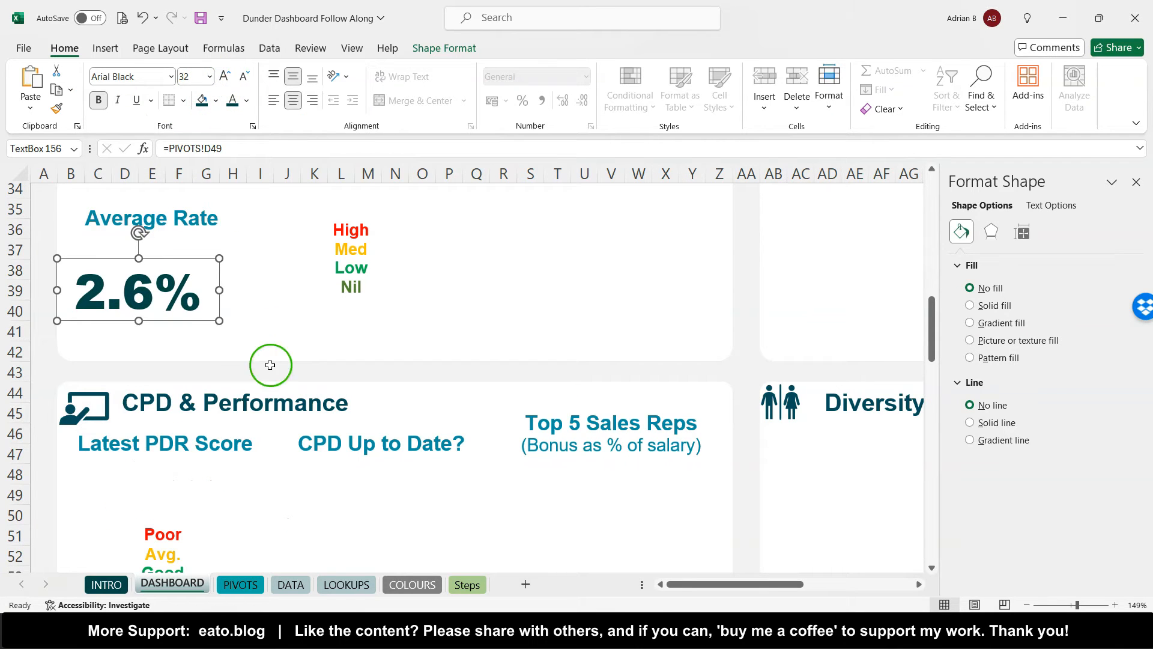
left_click_drag(220, 292, 247, 292)
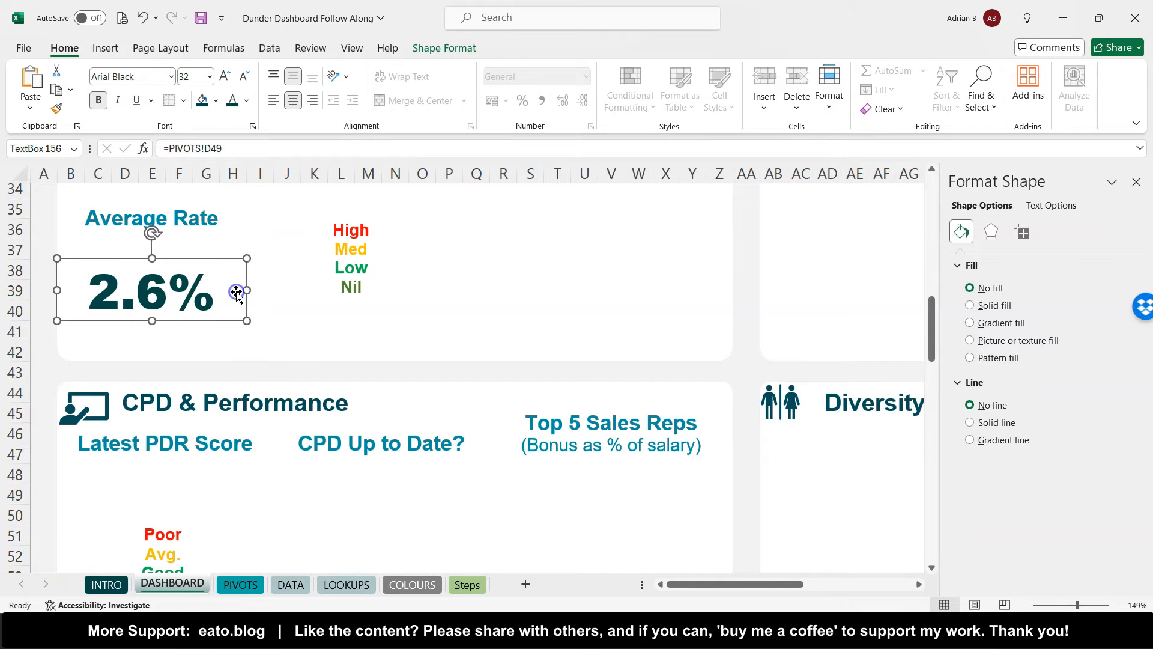
- Insert a doughnut PivotChart from the BF Rating pivot table on the PIVOTS sheet
left_click(240, 584)
scroll(446, 415, "right", 2)
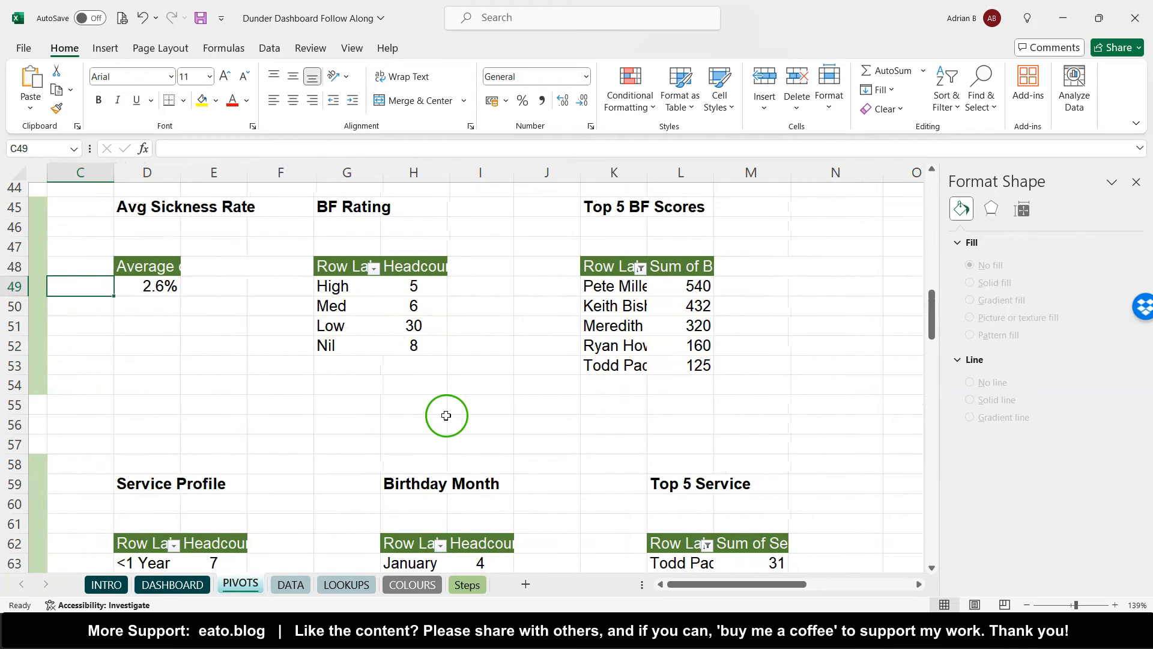
left_click(395, 298)
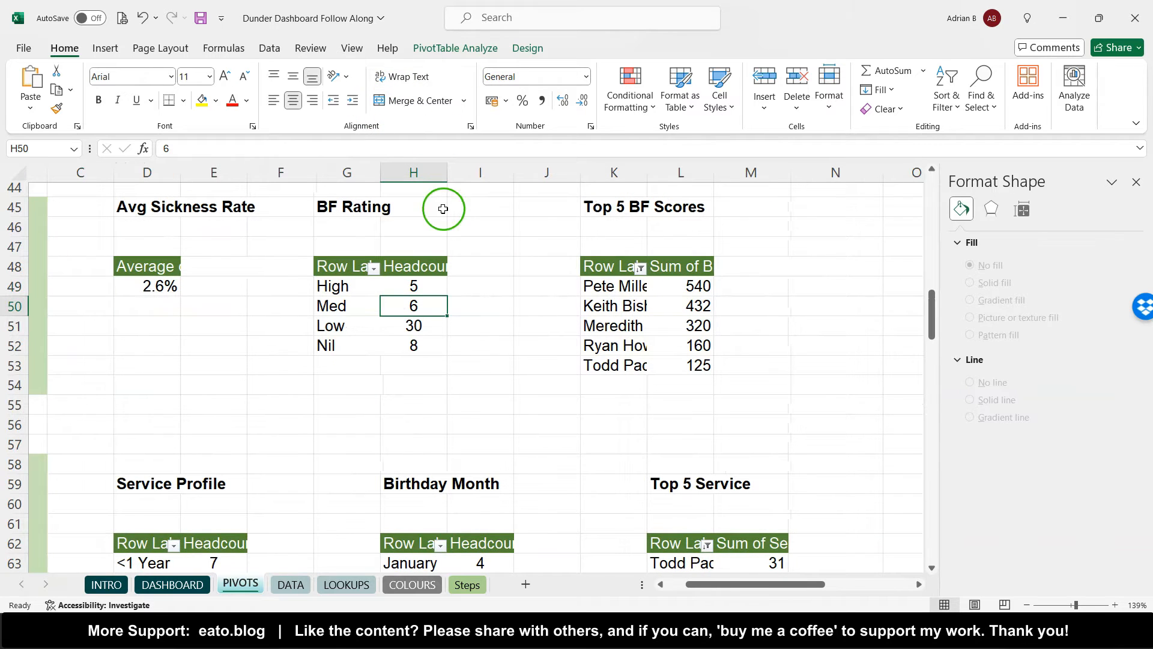
left_click(470, 53)
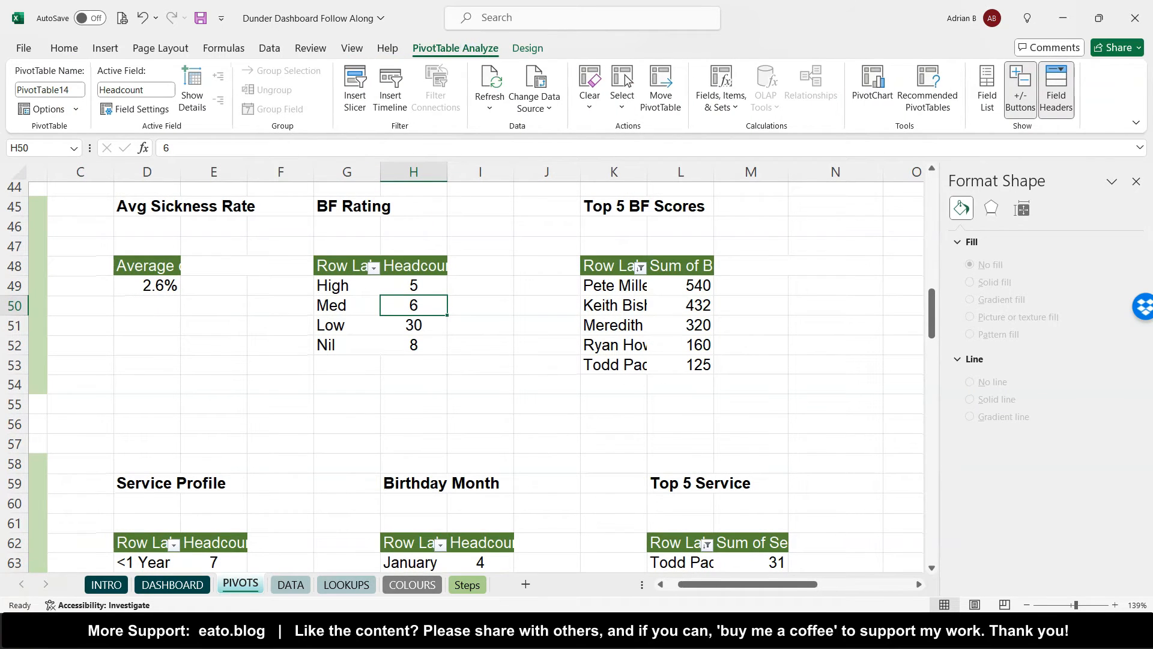
left_click(105, 48)
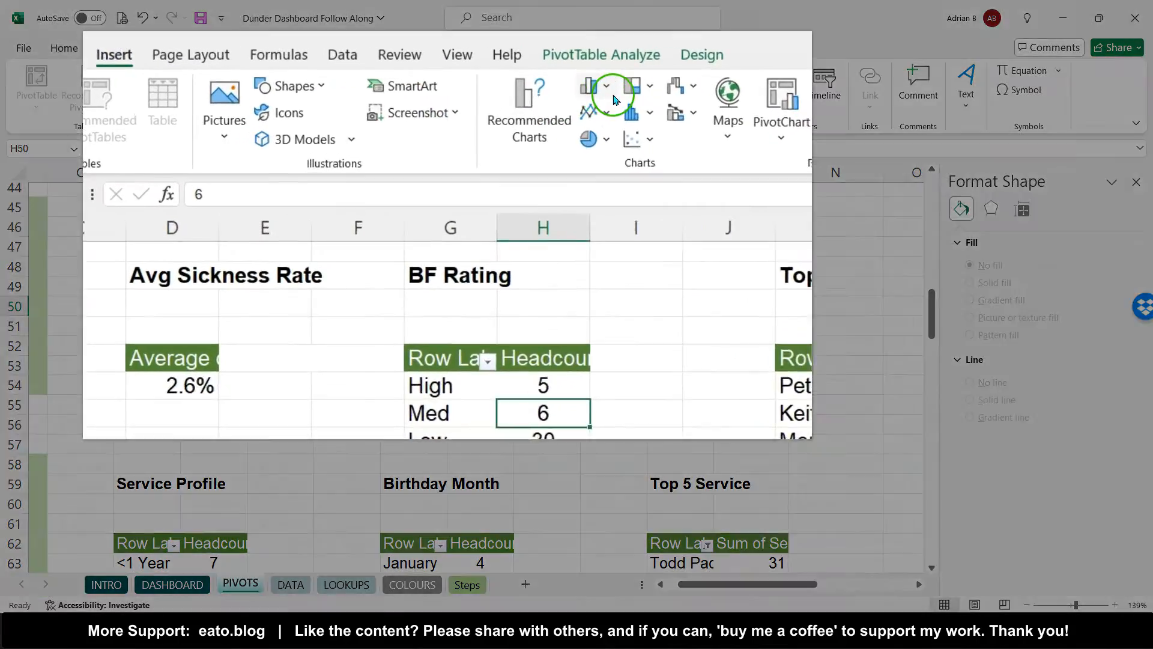
left_click(595, 141)
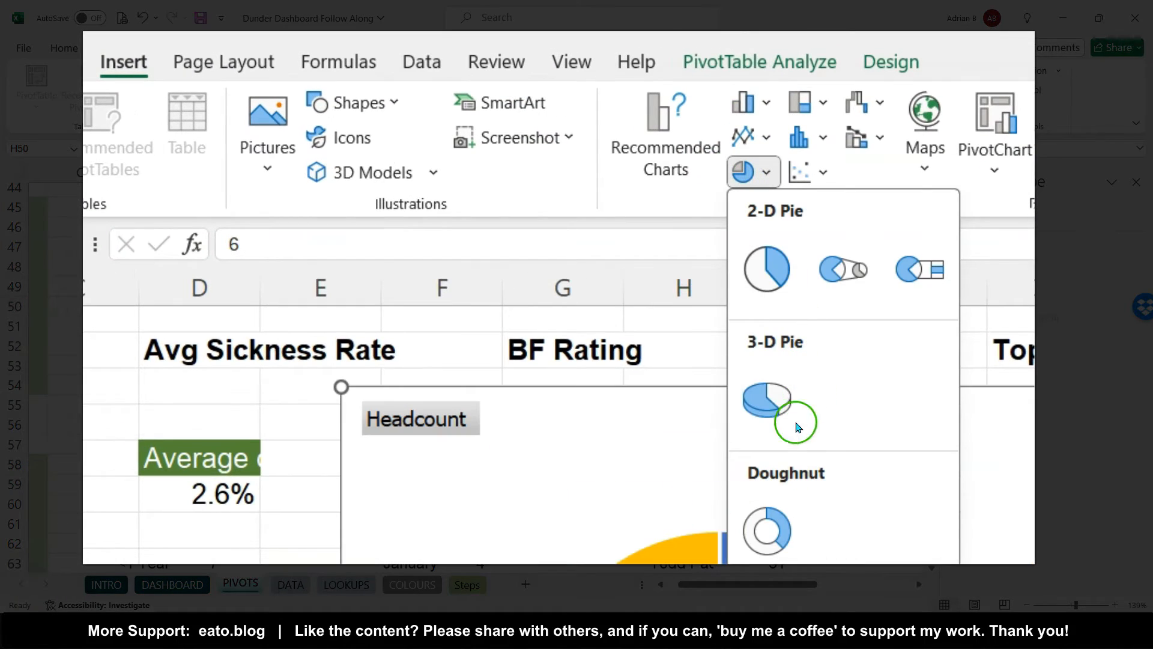
left_click(766, 529)
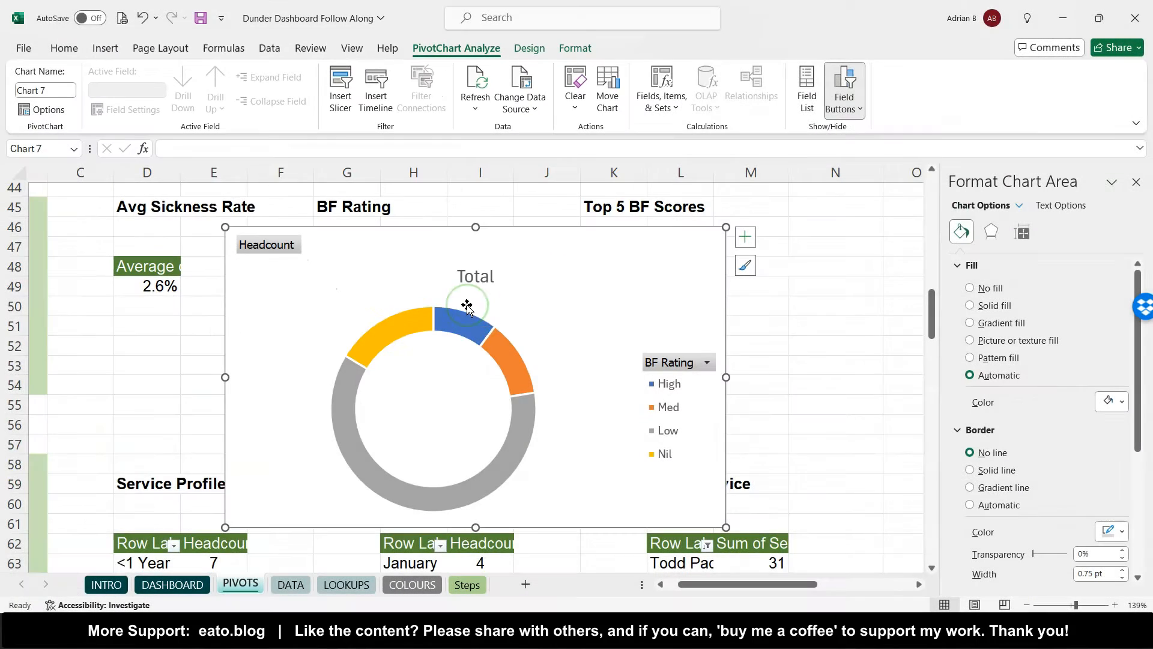
- Move the BF Rating doughnut chart from the PIVOTS sheet onto the Sickness card of the DASHBOARD sheet
key("ctrl+x")
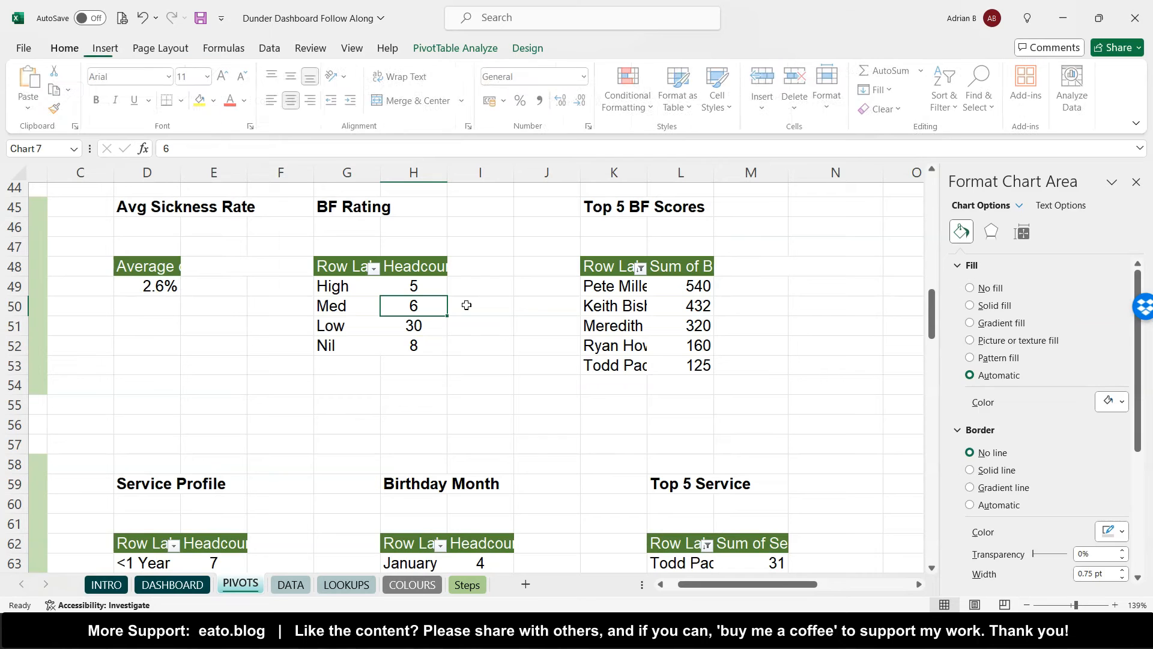
left_click(166, 584)
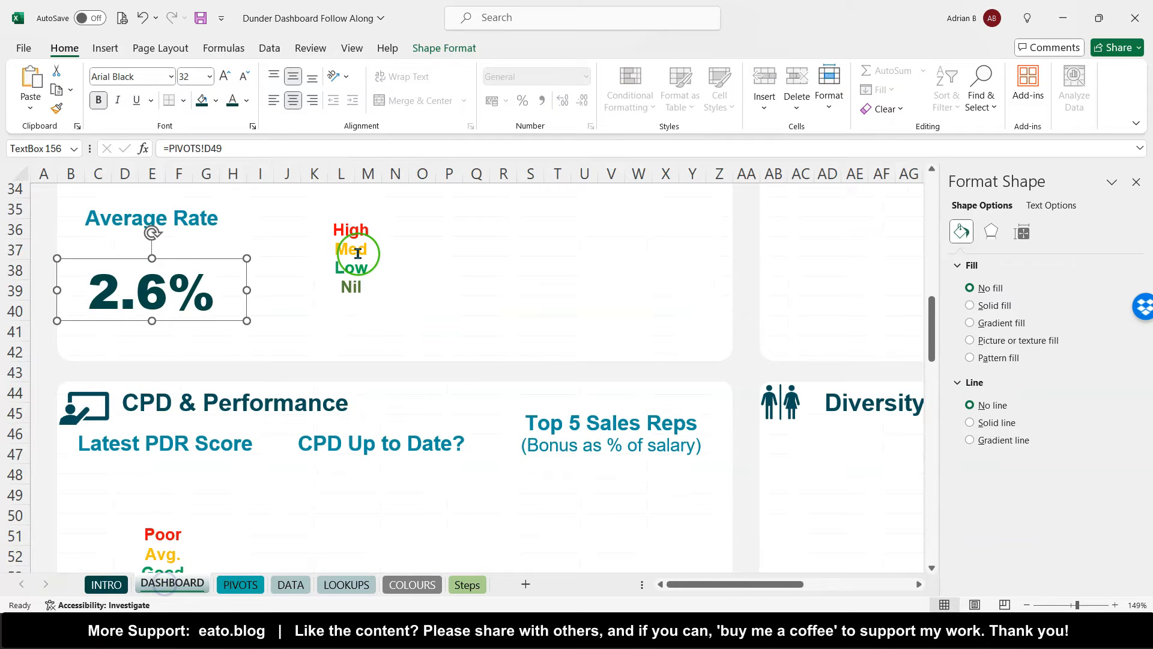
key("ctrl+v")
left_click_drag(355, 261, 485, 206)
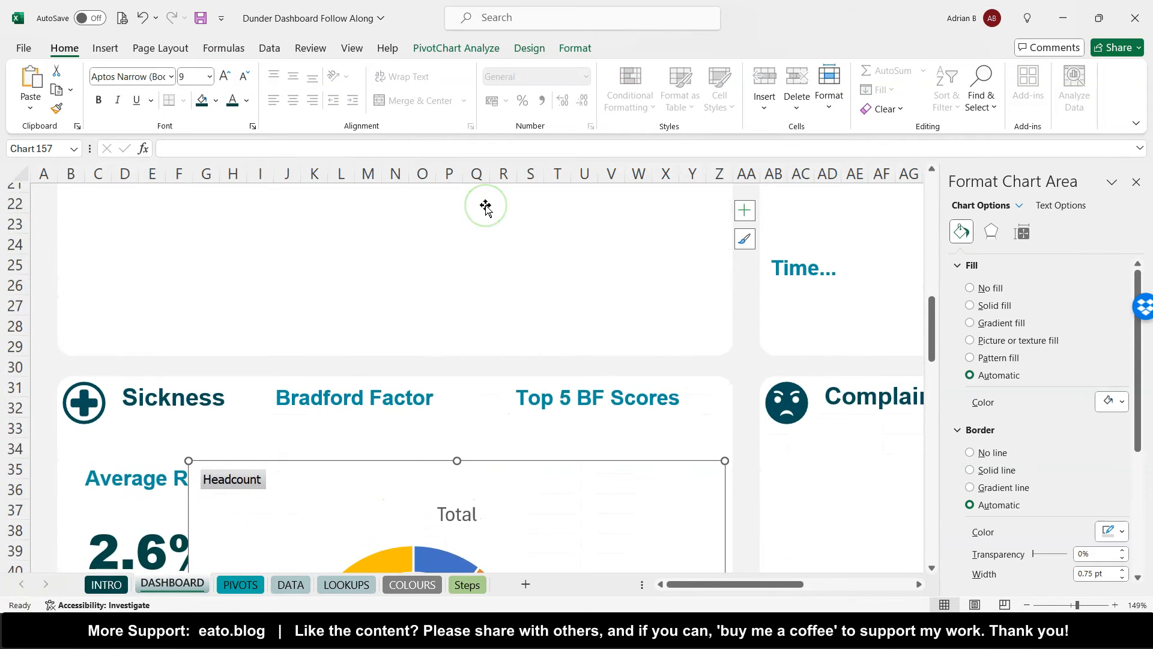
- Set both the chart area and the plot area of the doughnut chart to no fill and no border line
scroll(485, 207, "down", 3)
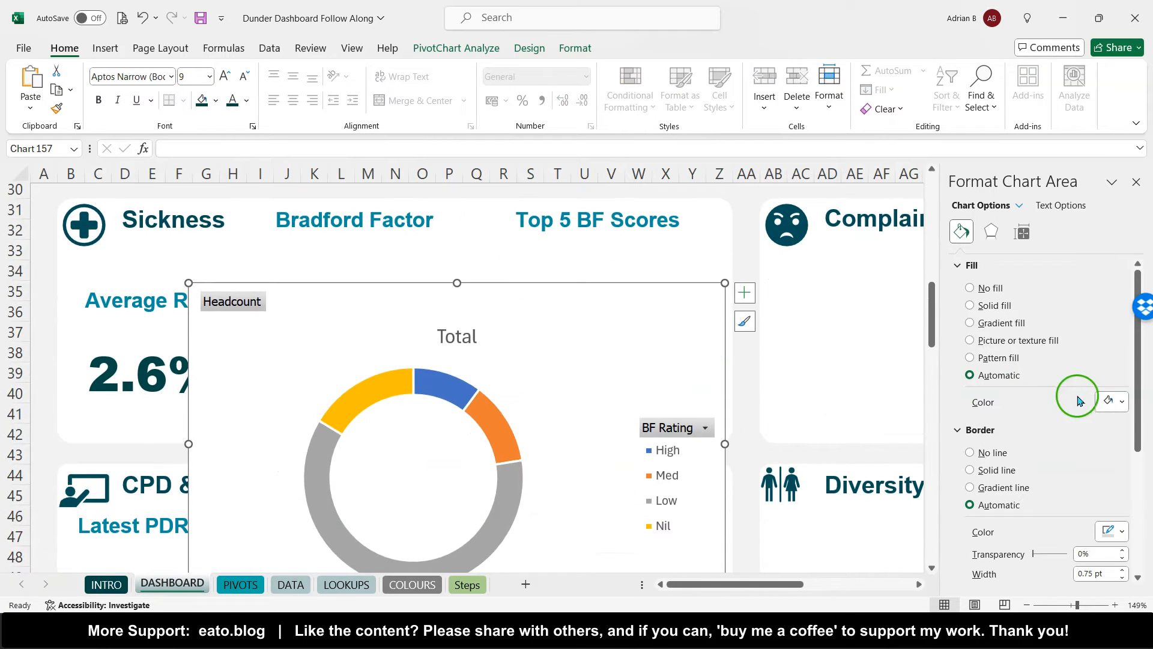
left_click(973, 289)
left_click(971, 423)
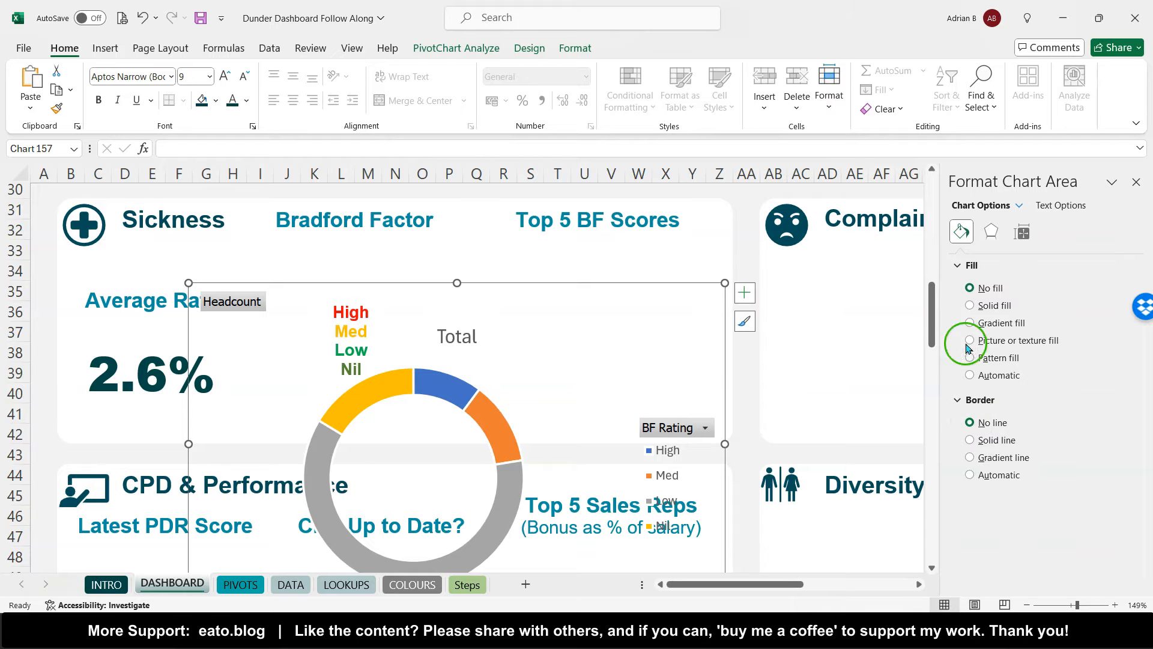
left_click(395, 471)
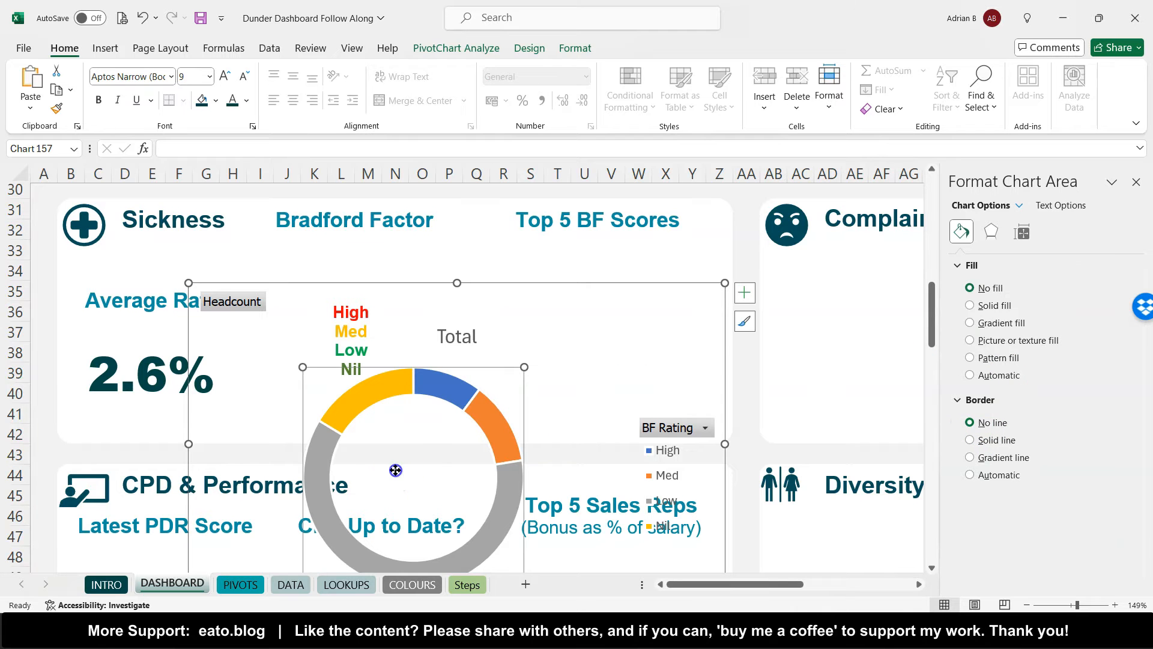
left_click(969, 287)
left_click(970, 424)
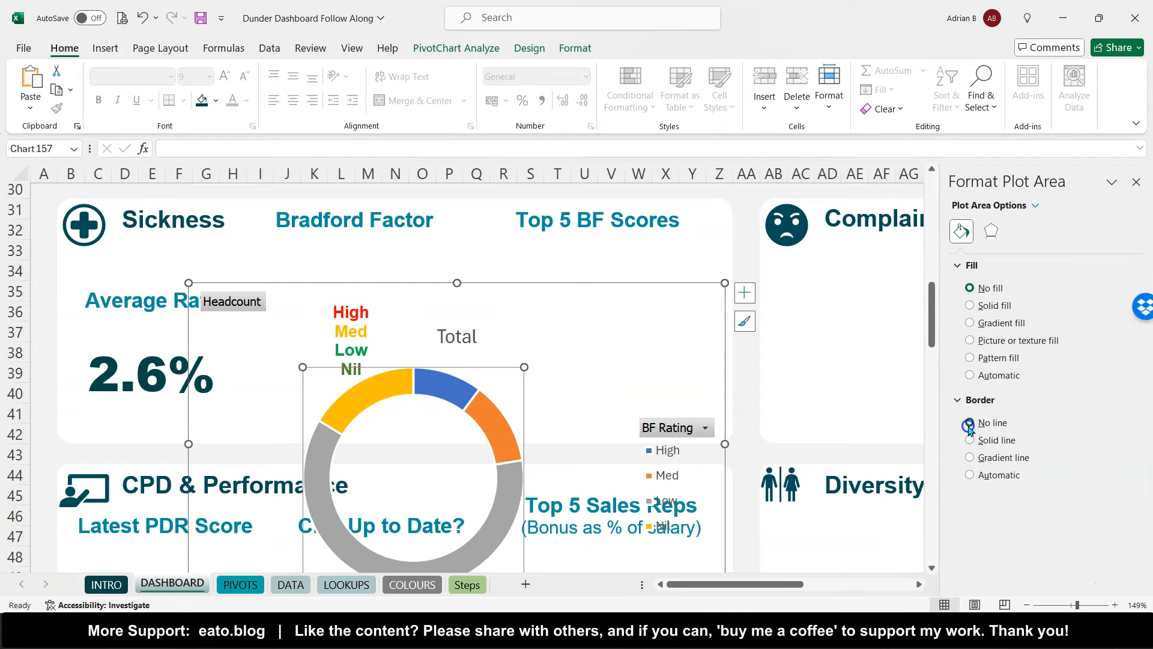
- Hide all field buttons on the BF Rating doughnut chart
left_click(247, 304)
right_click(247, 308)
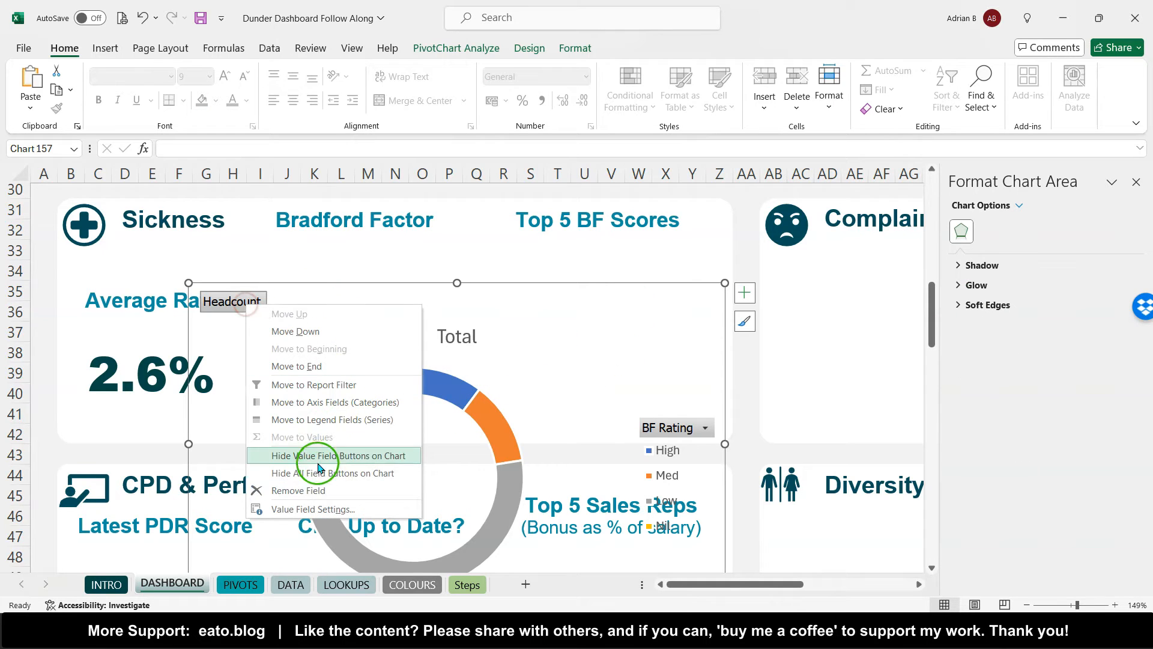
left_click(321, 478)
- Shift the doughnut chart towards the Bradford Factor heading and delete its legend and Total title
left_click(591, 286)
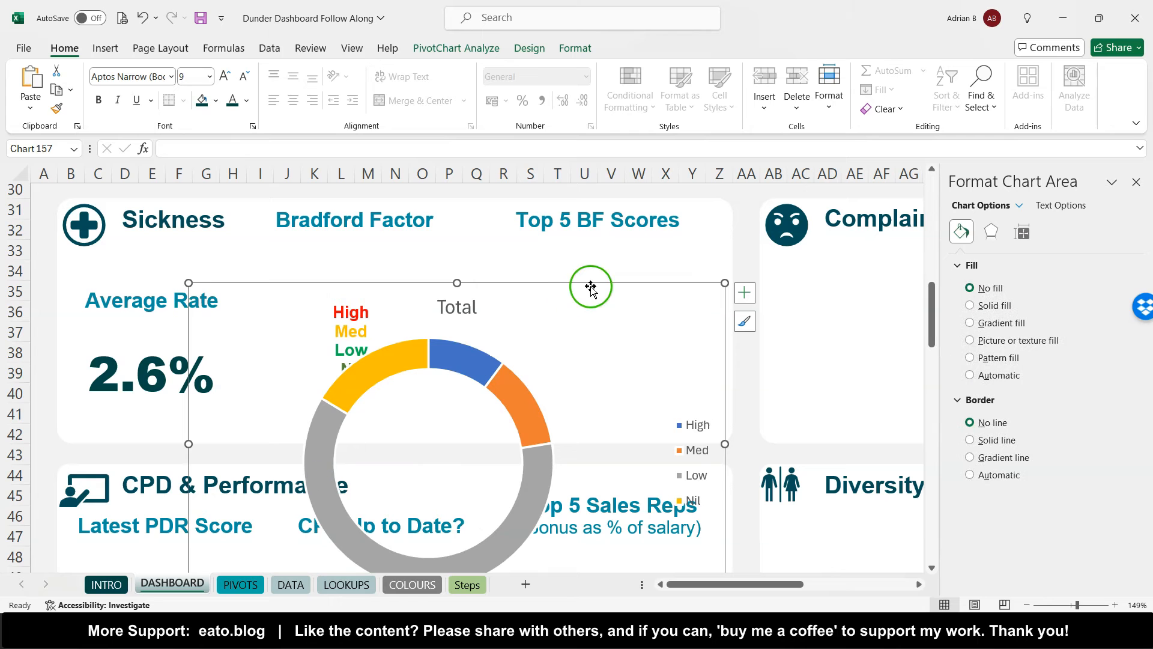
left_click_drag(569, 294, 482, 210)
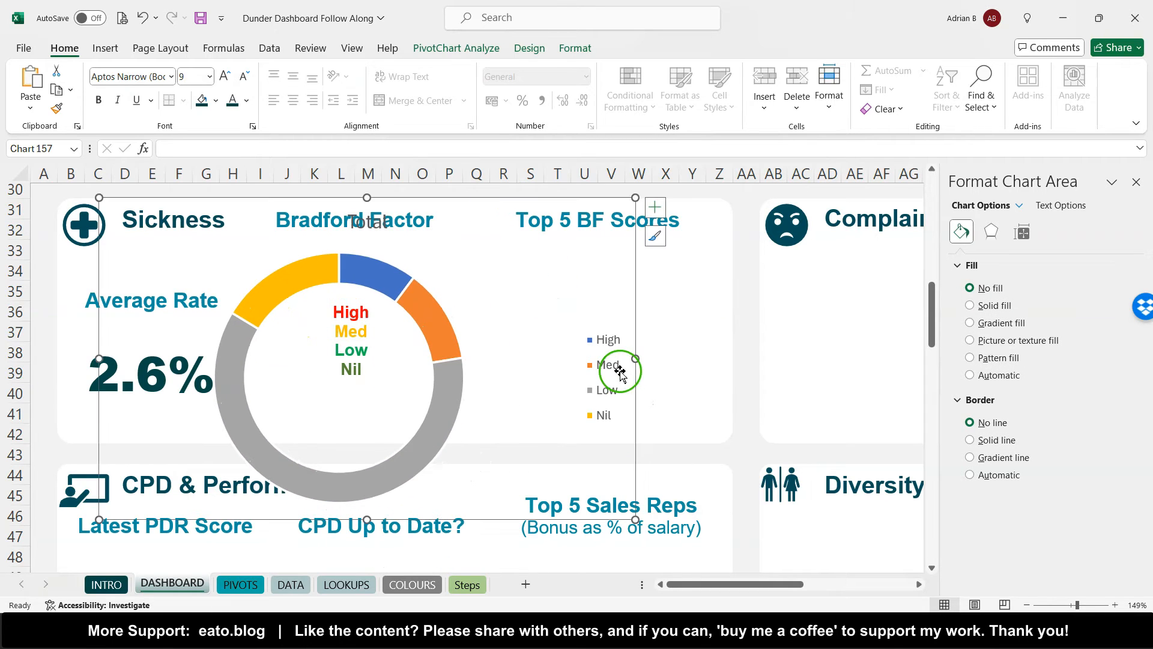
left_click(589, 373)
key("Delete")
left_click(380, 221)
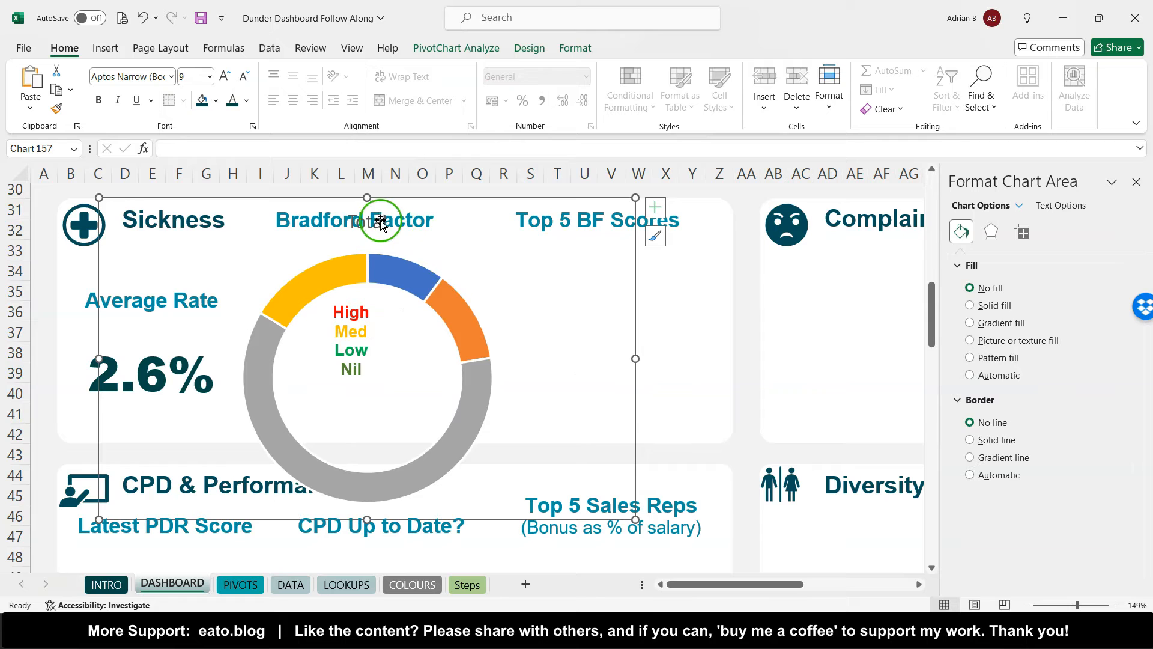
key("Delete")
- Shrink the doughnut chart and position it around the High, Med, Low and Nil labels under Bradford Factor
left_click(636, 377)
left_click_drag(636, 377, 353, 341)
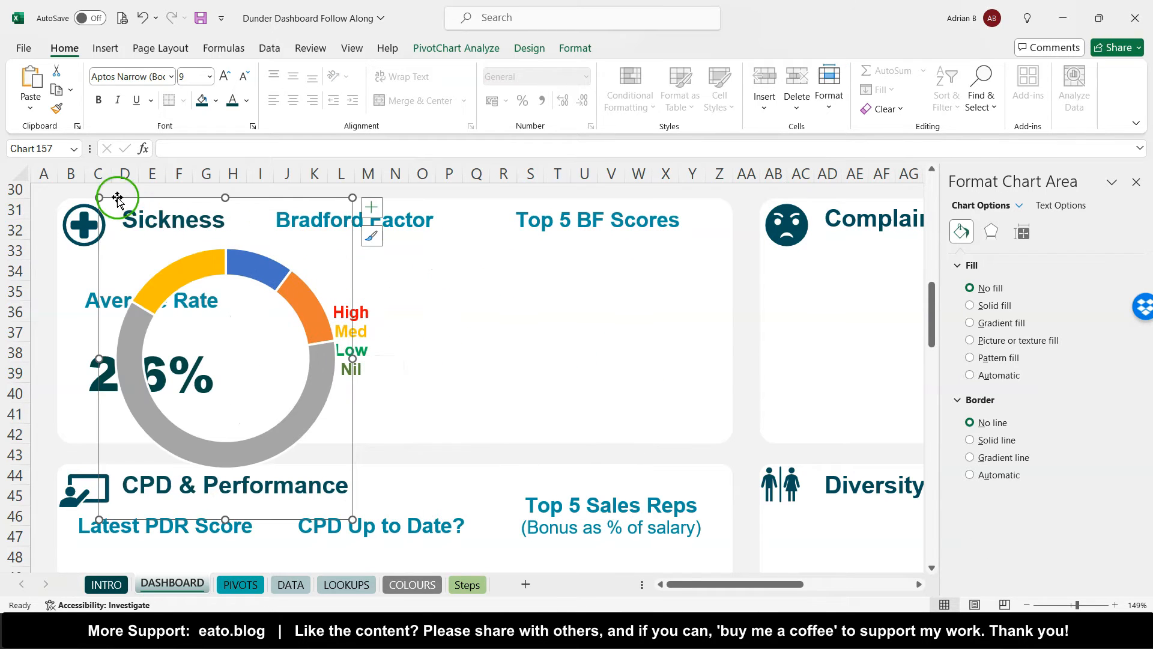
left_click_drag(99, 196, 135, 243)
left_click_drag(289, 252, 402, 233)
- Move the doughnut chart aside so that the High, Med, Low and Nil labels are clear of it
left_click(366, 371)
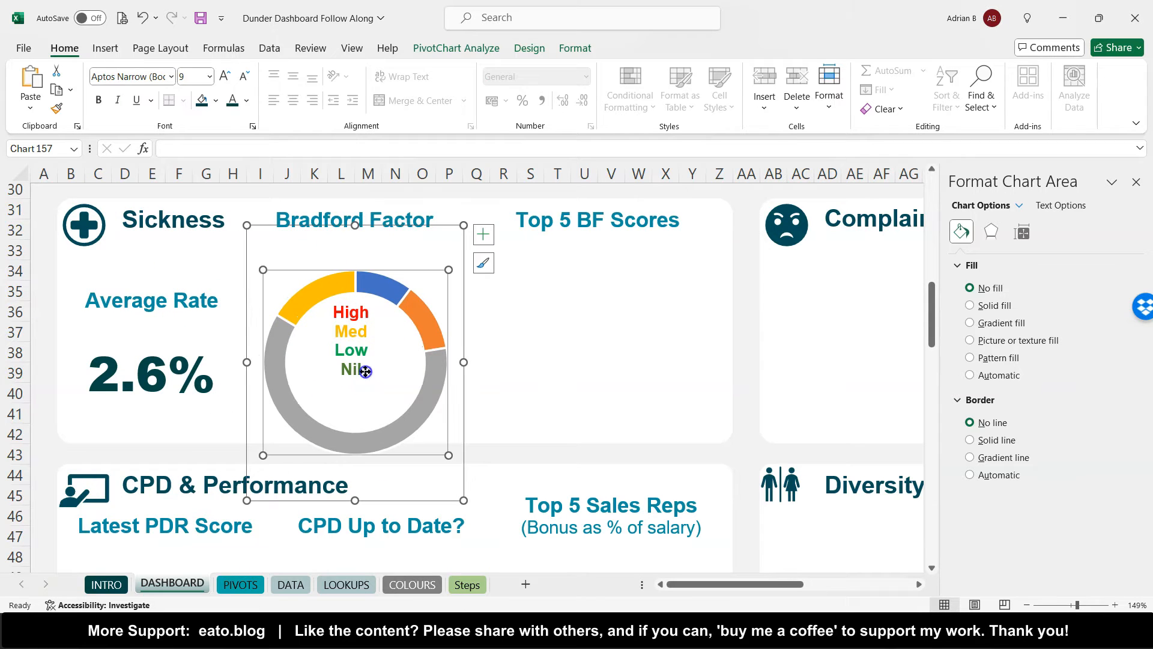
left_click(463, 240)
left_click_drag(463, 240, 623, 265)
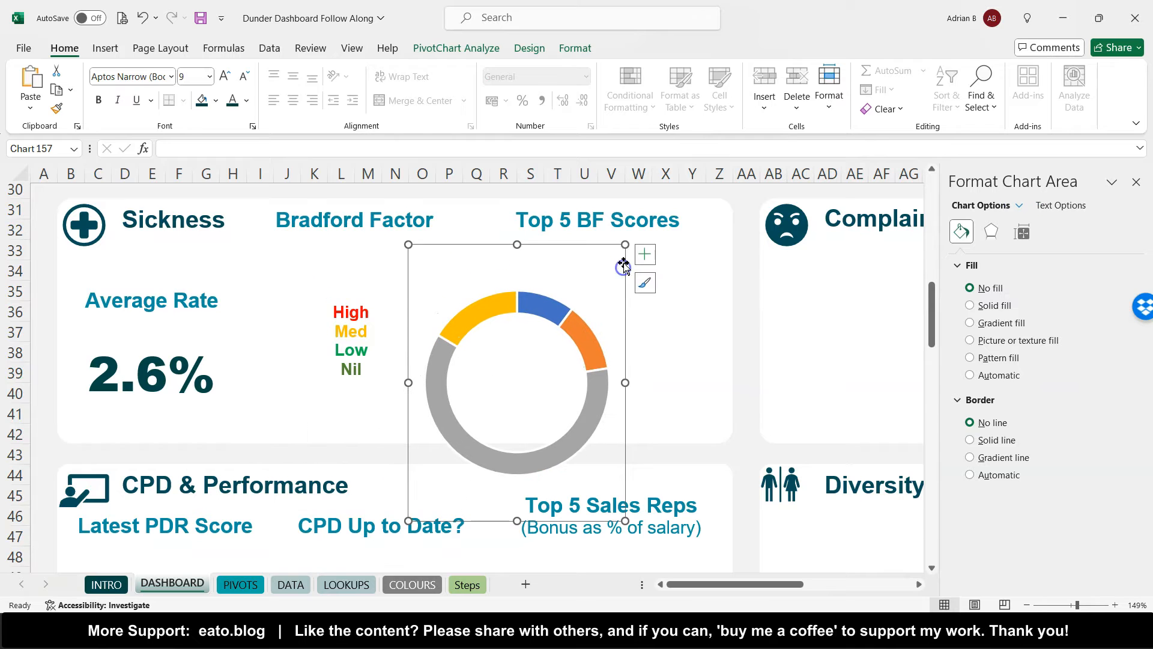
- Inspect the High, Med, Low and Nil text boxes and their grouping options on the Sickness card
left_click(351, 313)
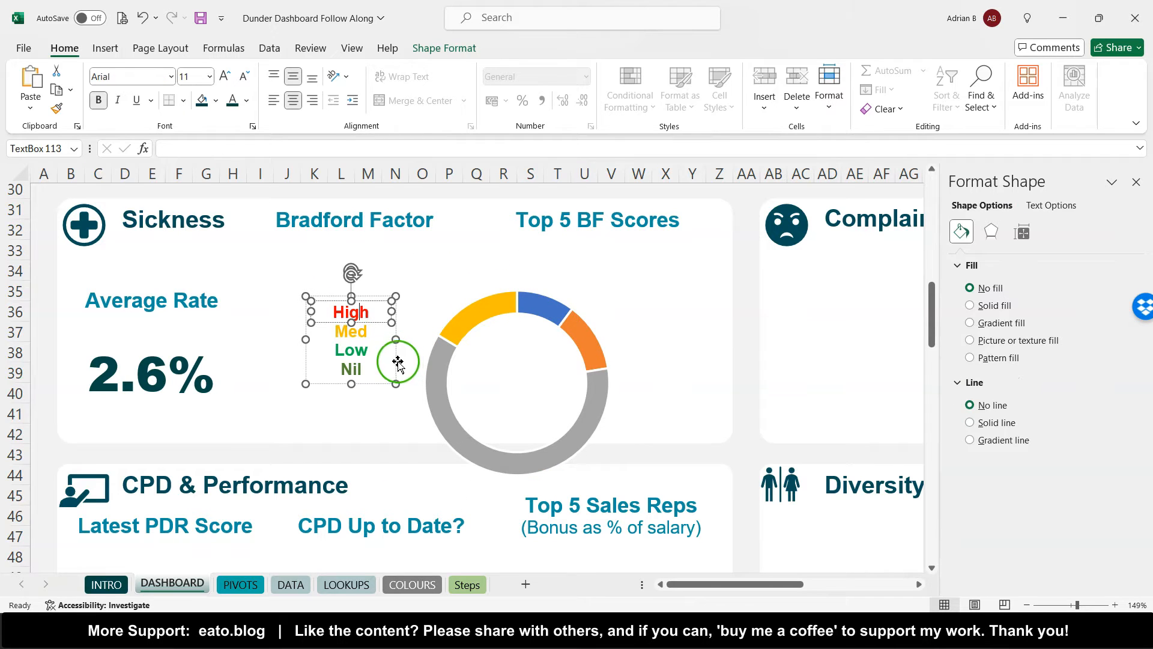
left_click(347, 323)
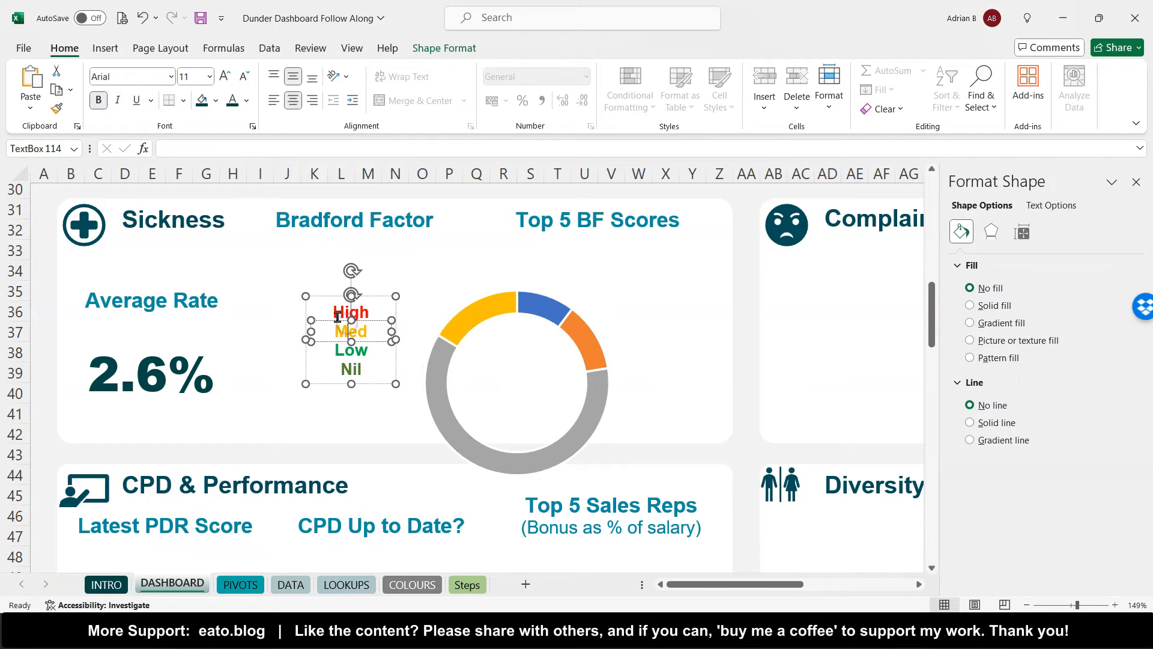
left_click(332, 331)
left_click(334, 344)
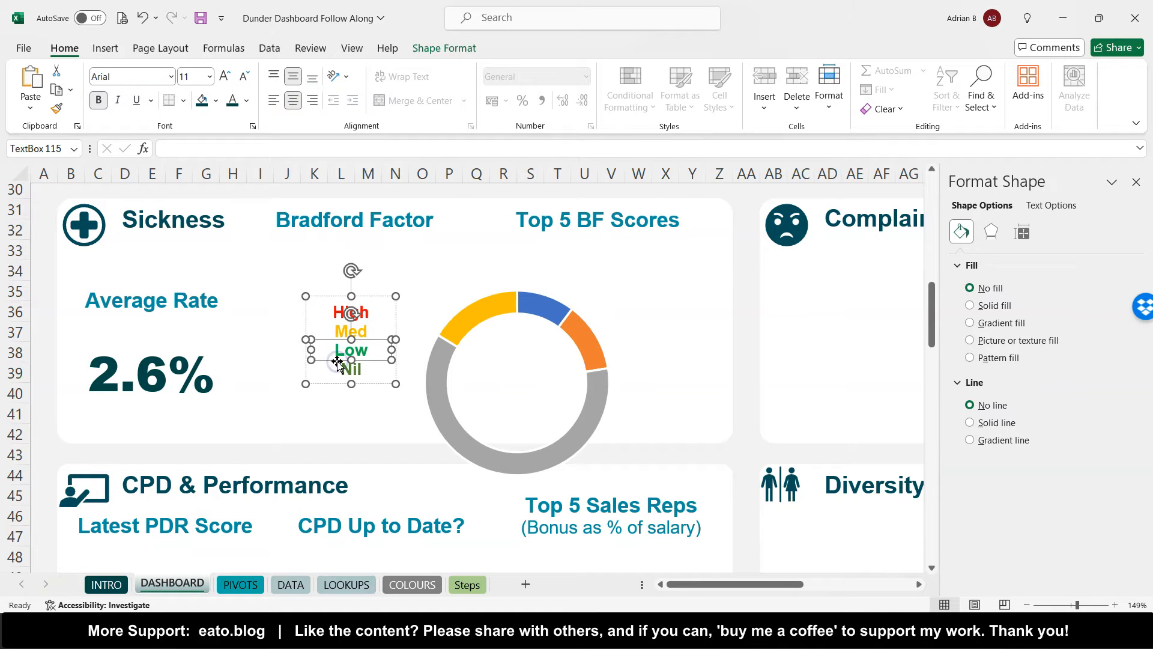
left_click(339, 297)
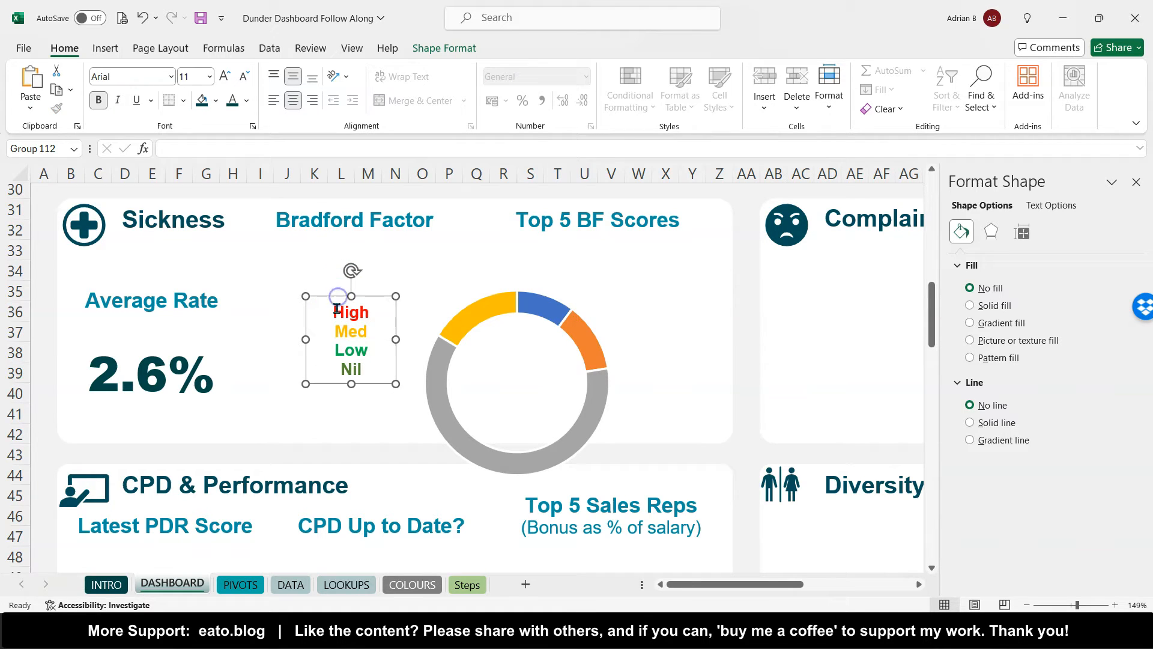
left_click(336, 308)
left_click(340, 326, "ctrl")
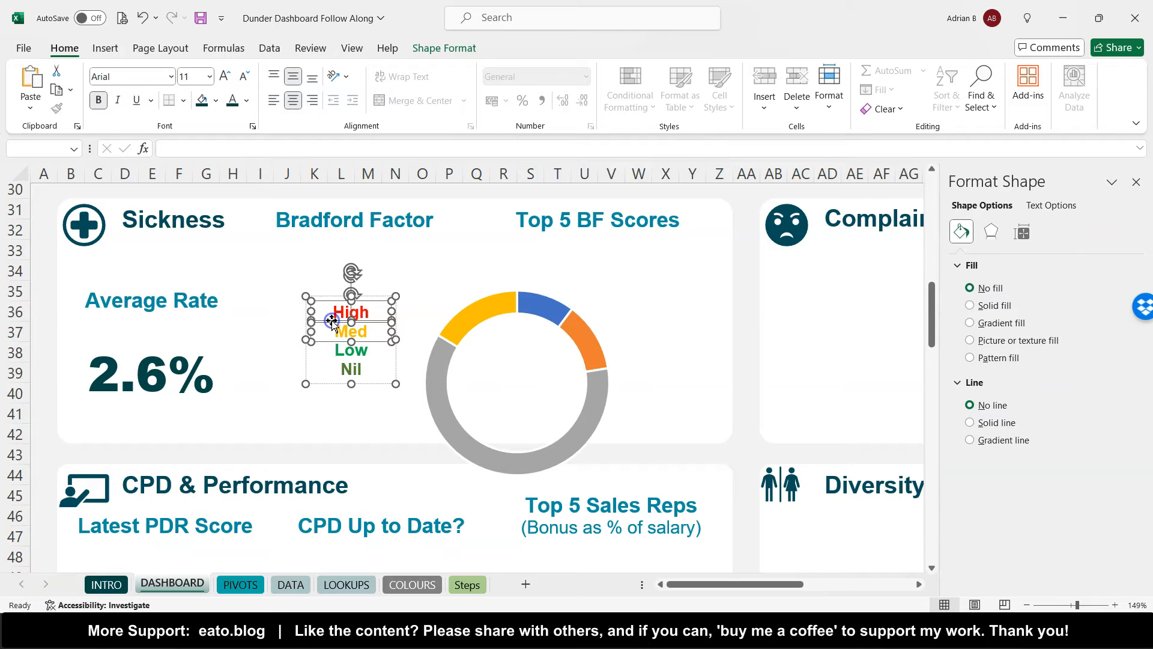
right_click(335, 322)
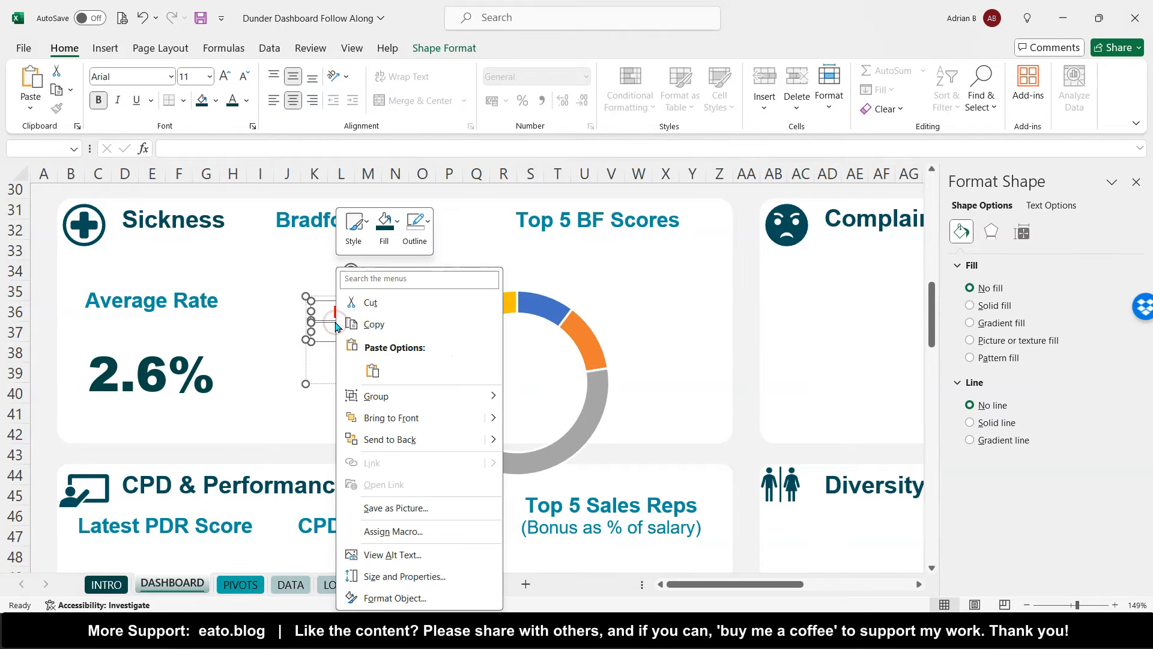
mouse_move(458, 394)
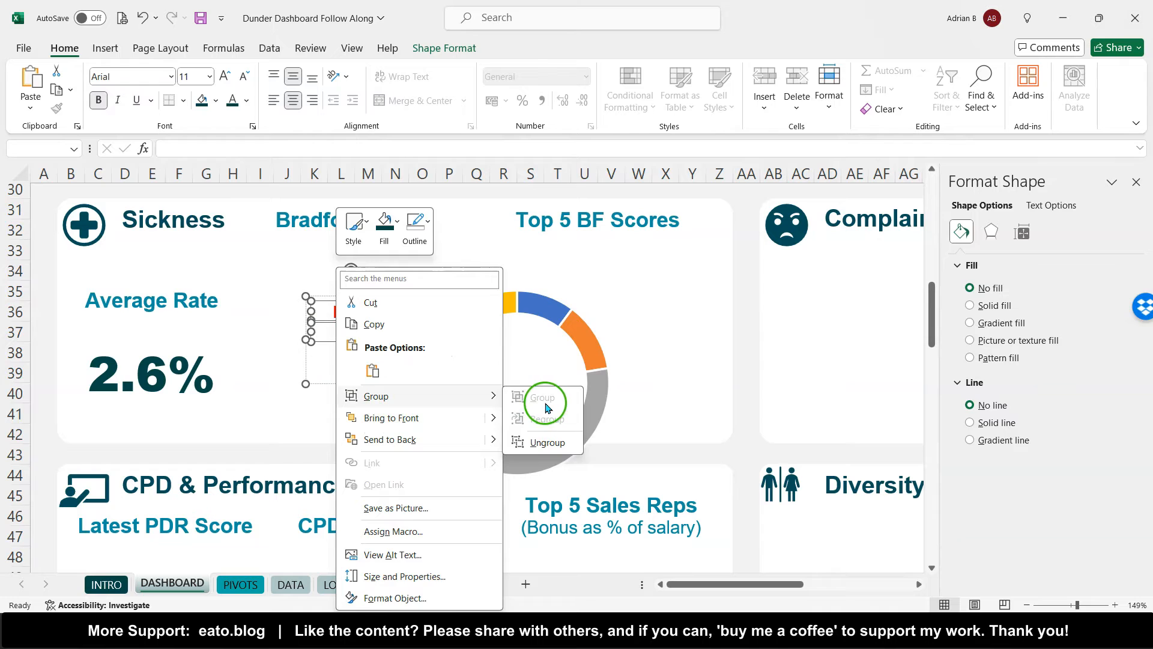
left_click(305, 350)
- Move the doughnut chart back around the Bradford Factor labels and reduce its height to fit within the Sickness card
left_click(481, 359)
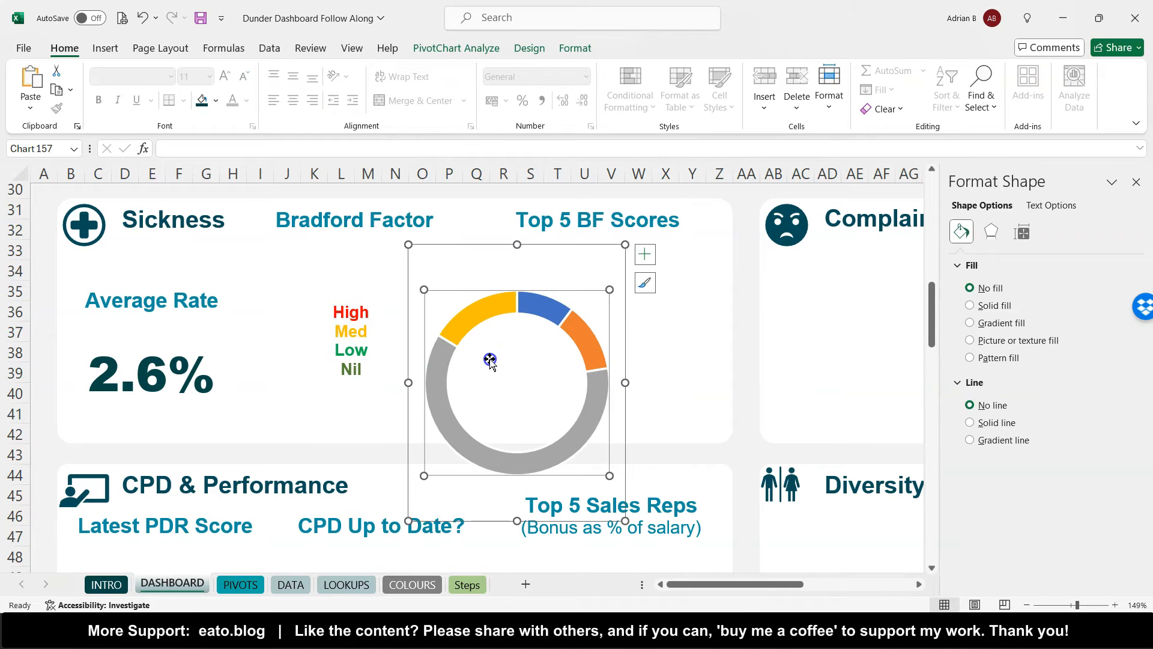
left_click(459, 264)
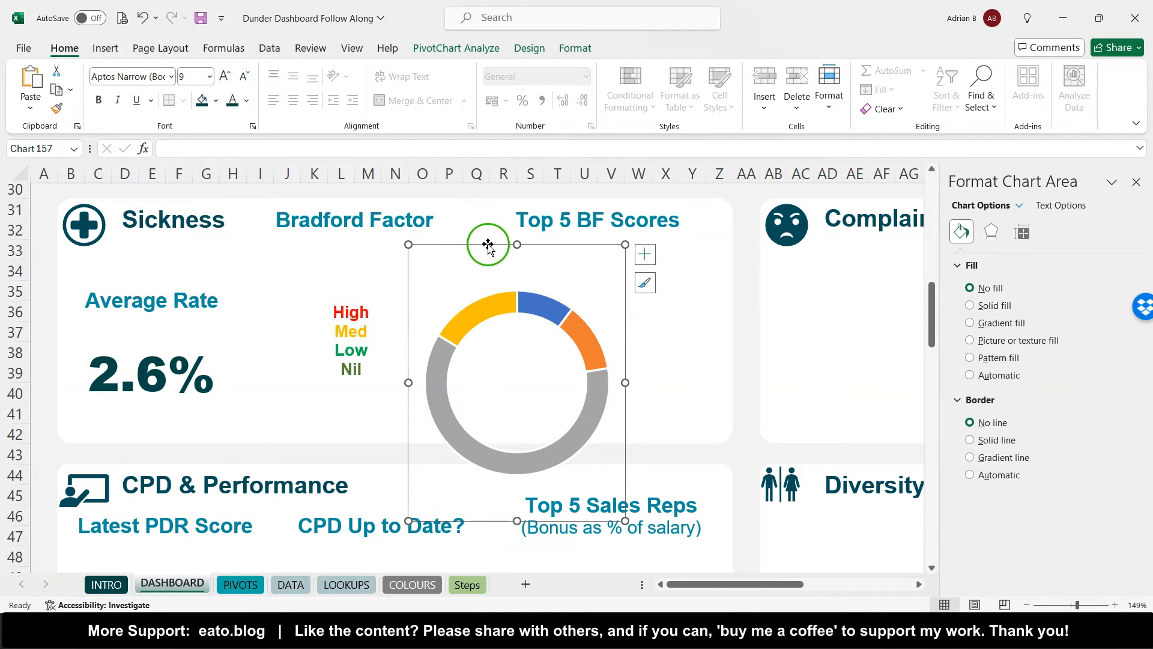
left_click_drag(486, 243, 353, 222)
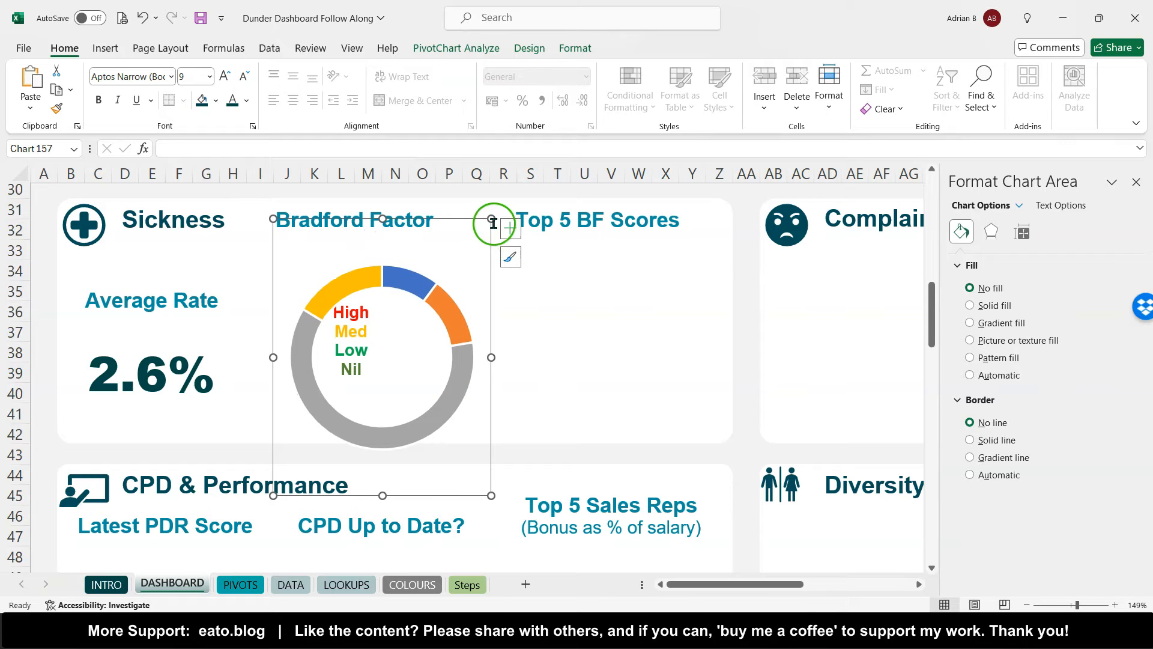
left_click_drag(382, 495, 386, 443)
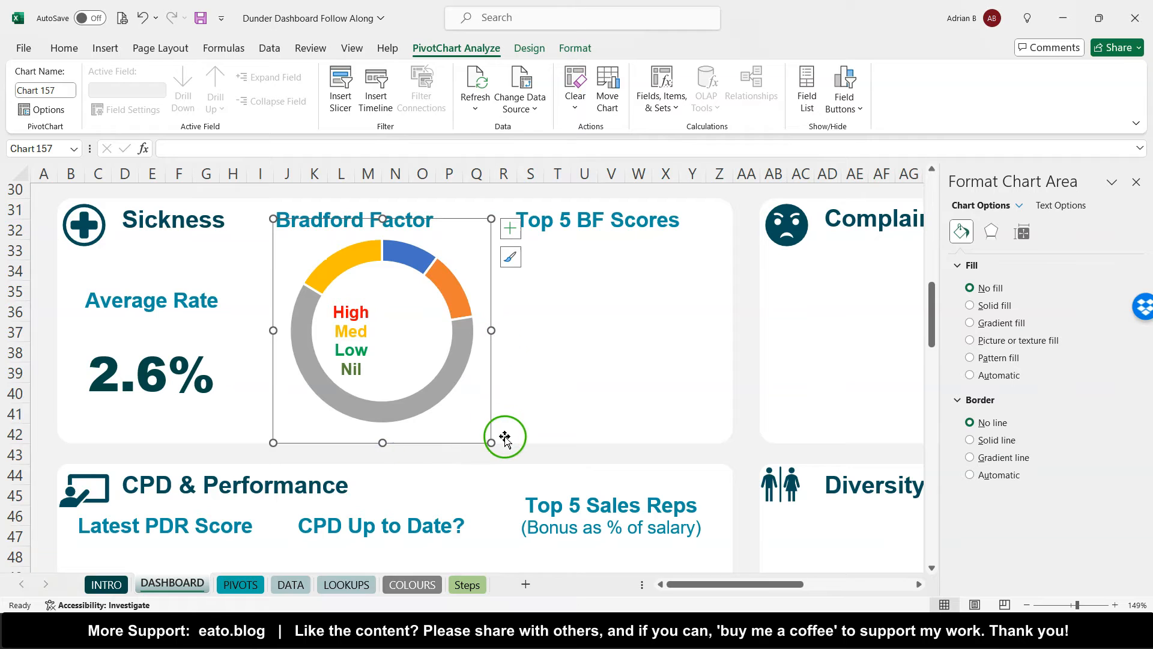
- Resize the Bradford Factor doughnut chart so that its ring sits centrally around the High, Med, Low and Nil labels
left_click_drag(492, 444, 463, 428)
left_click_drag(368, 421, 369, 442)
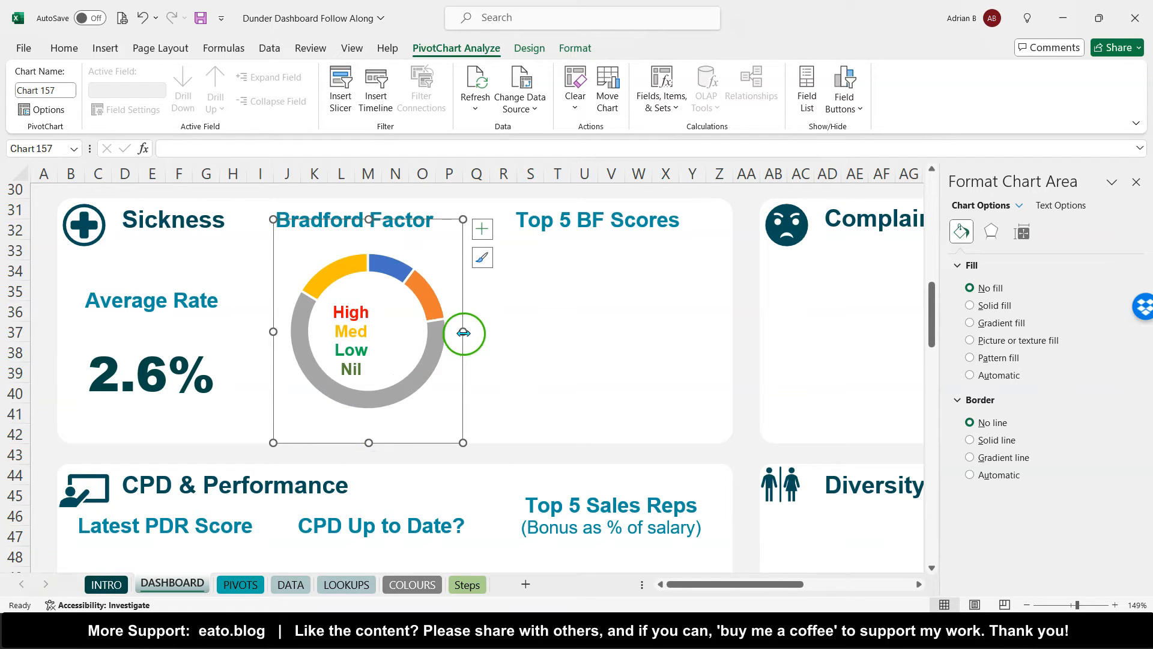
left_click_drag(270, 332, 255, 335)
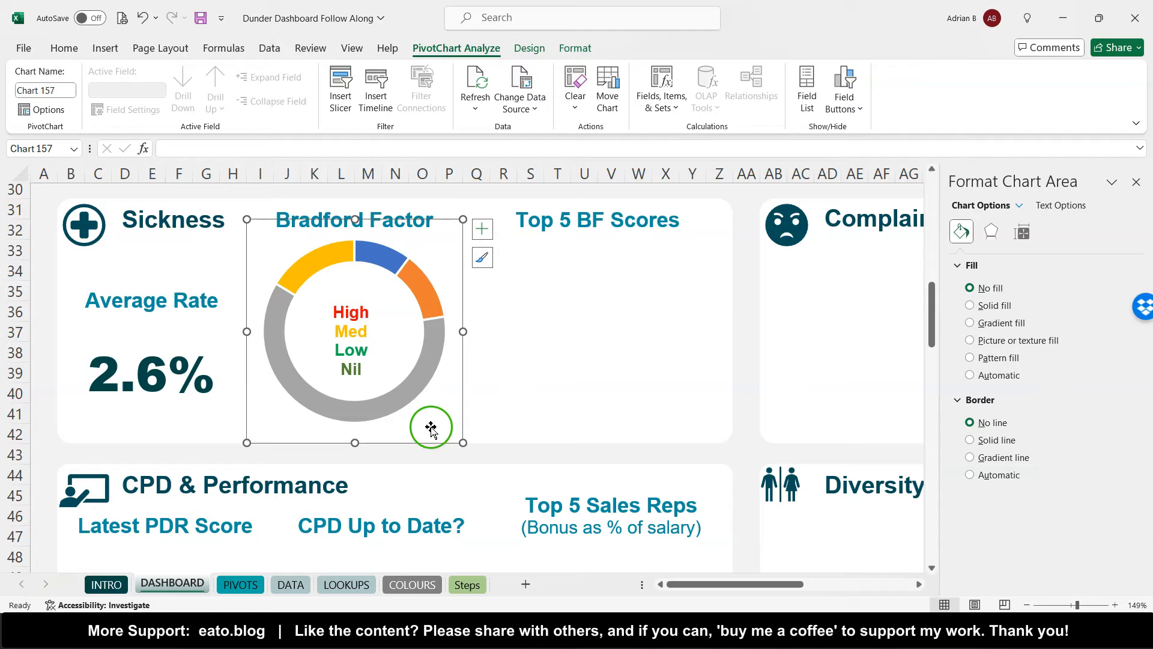
- Set the doughnut hole size of the Bradford Factor chart to 60%
left_click(378, 259)
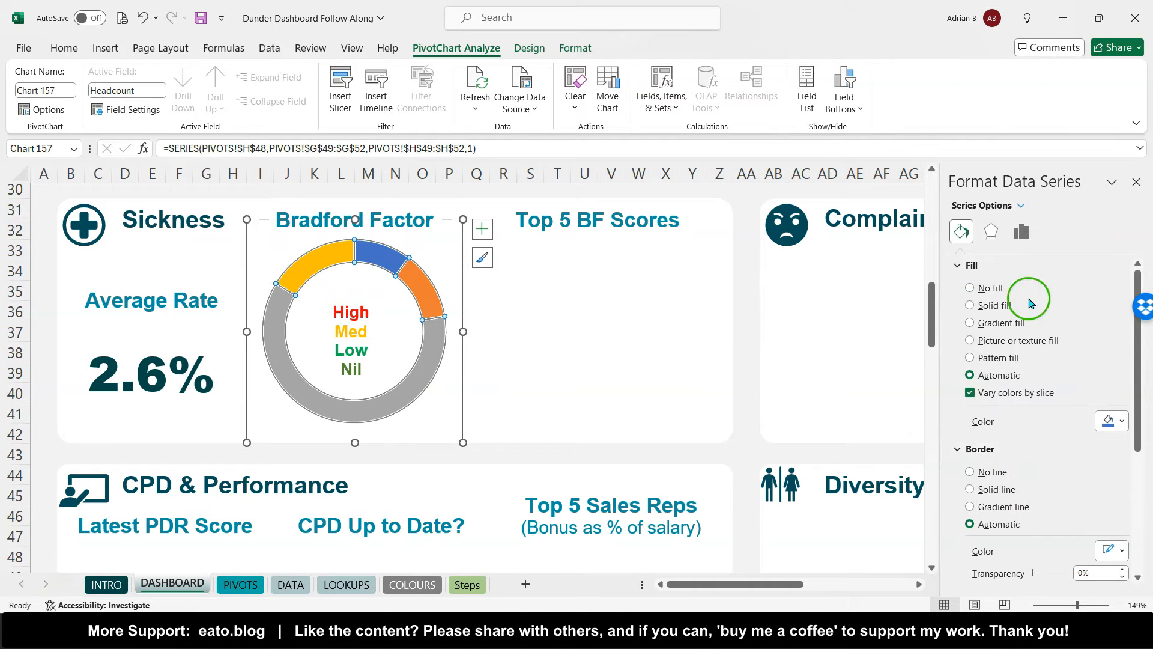
left_click(1026, 236)
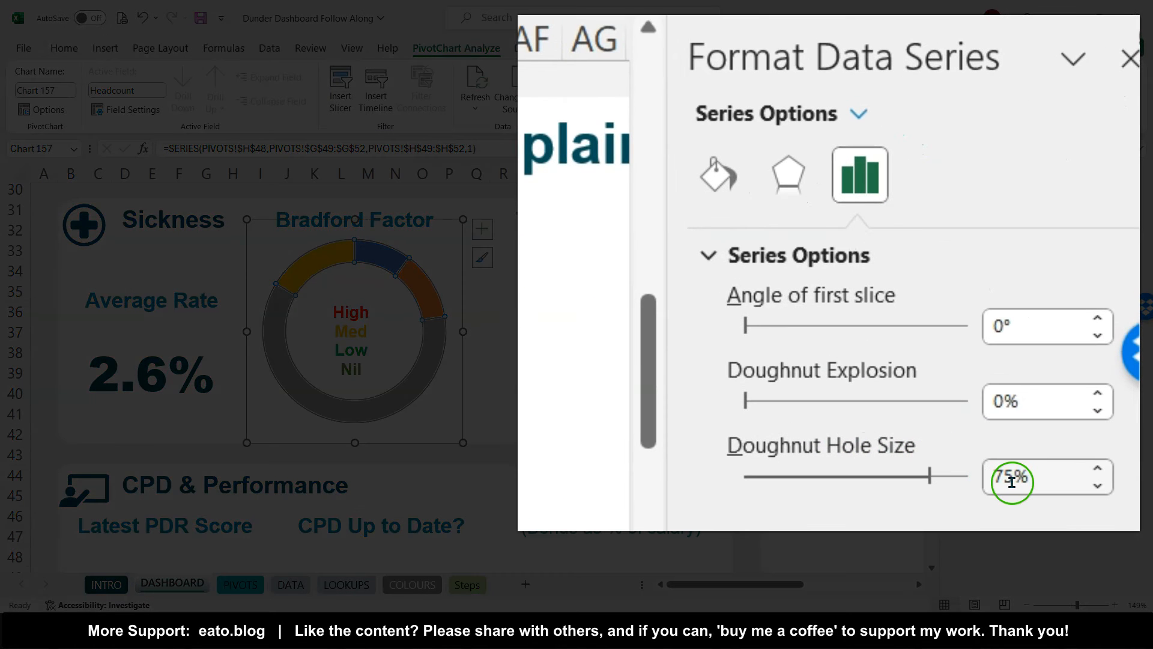
left_click_drag(1011, 481, 976, 493)
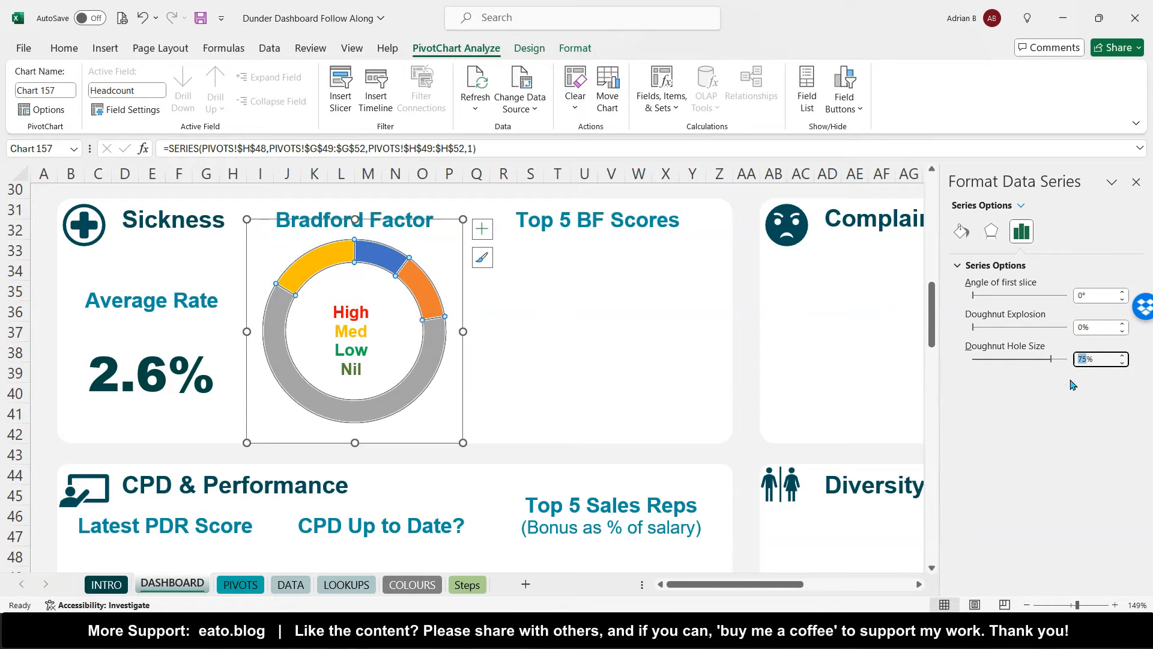
key("Return")
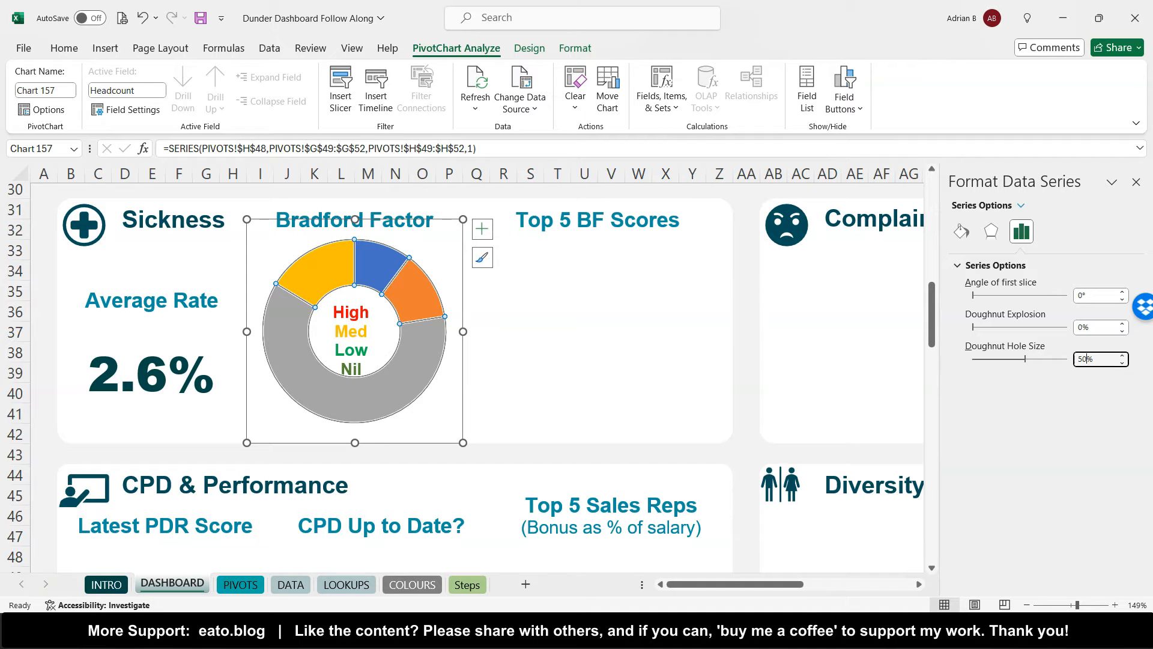
type("60")
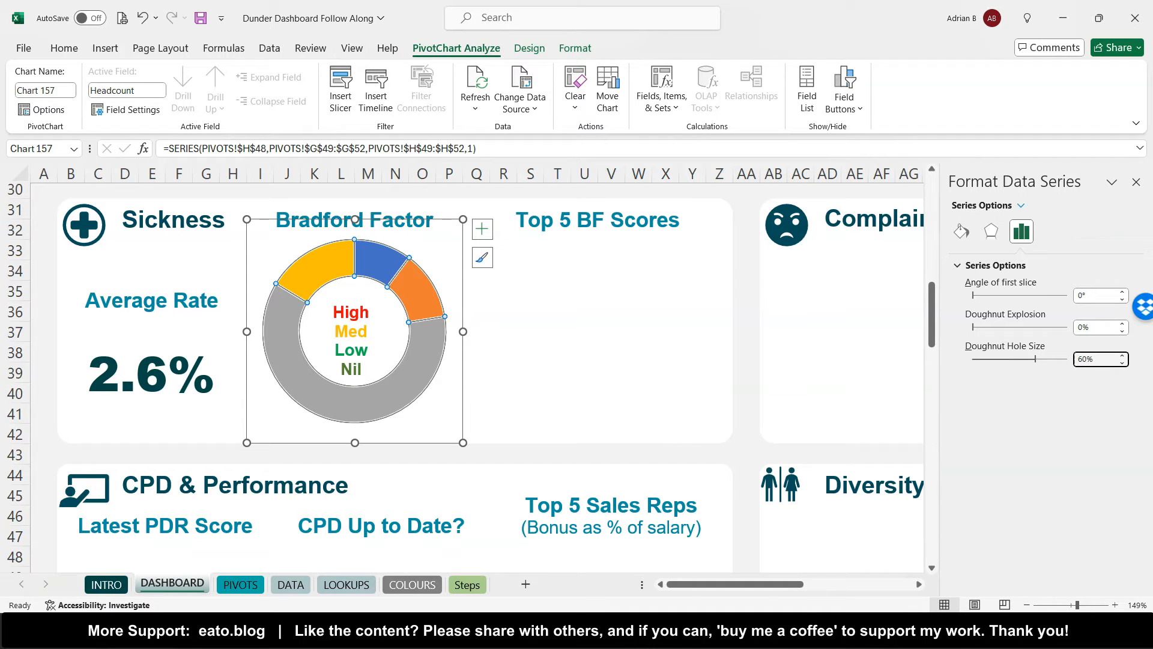
- Send the doughnut chart to the back, and send the white Sickness card background behind it
left_click(347, 331)
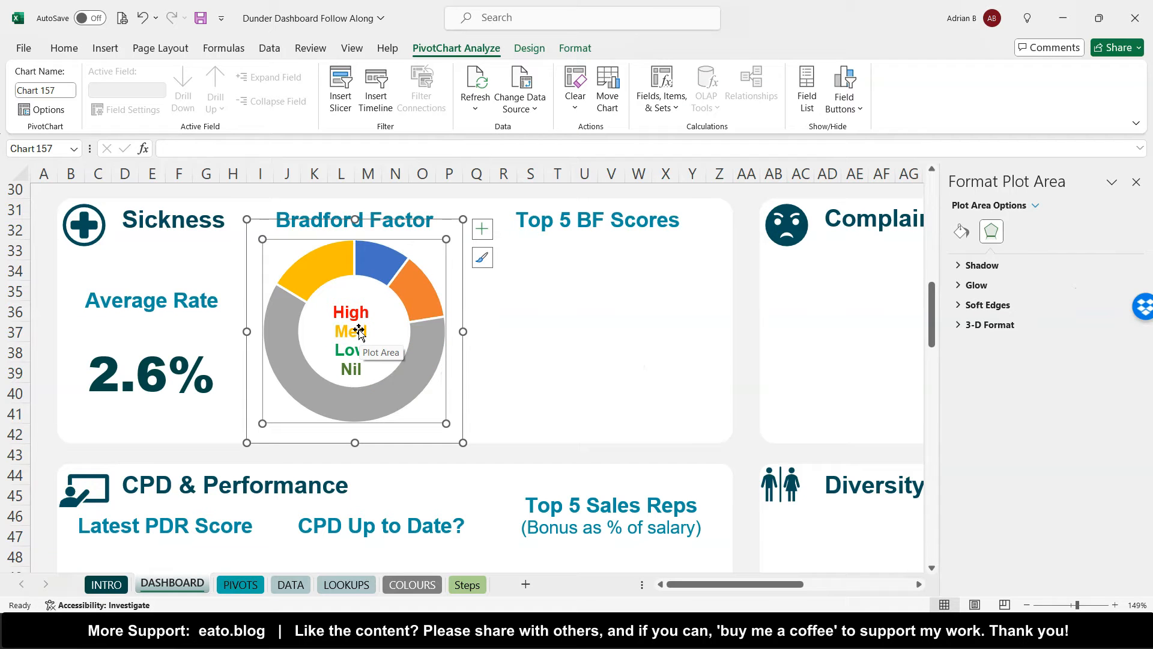
left_click(458, 263)
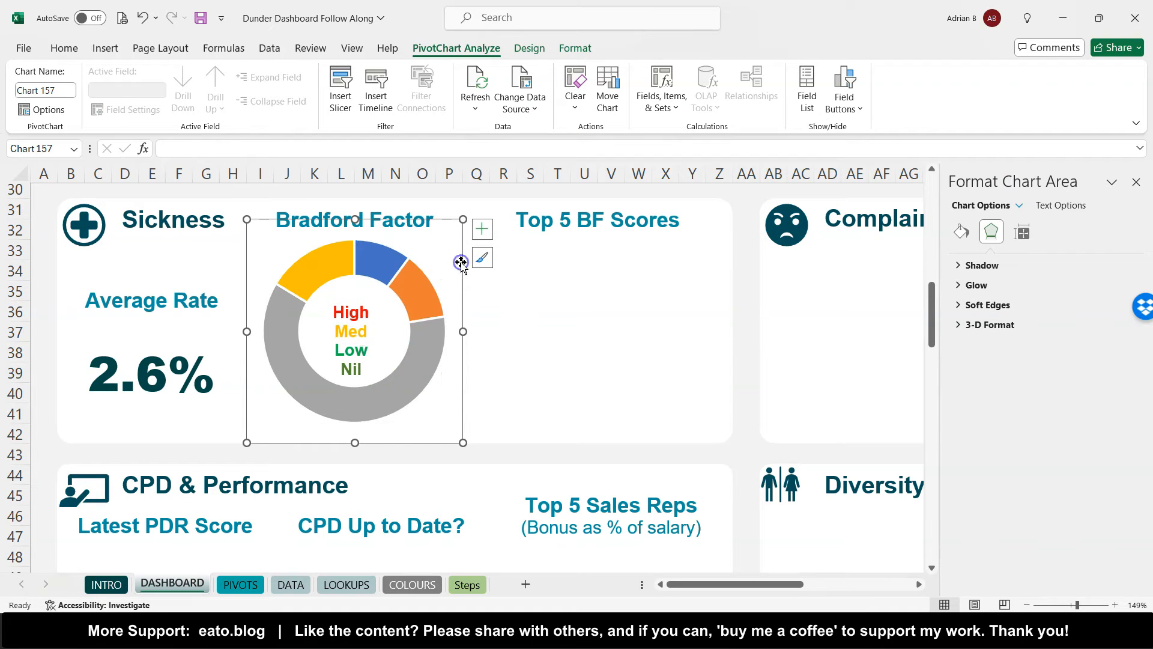
left_click(461, 219)
left_click(350, 320)
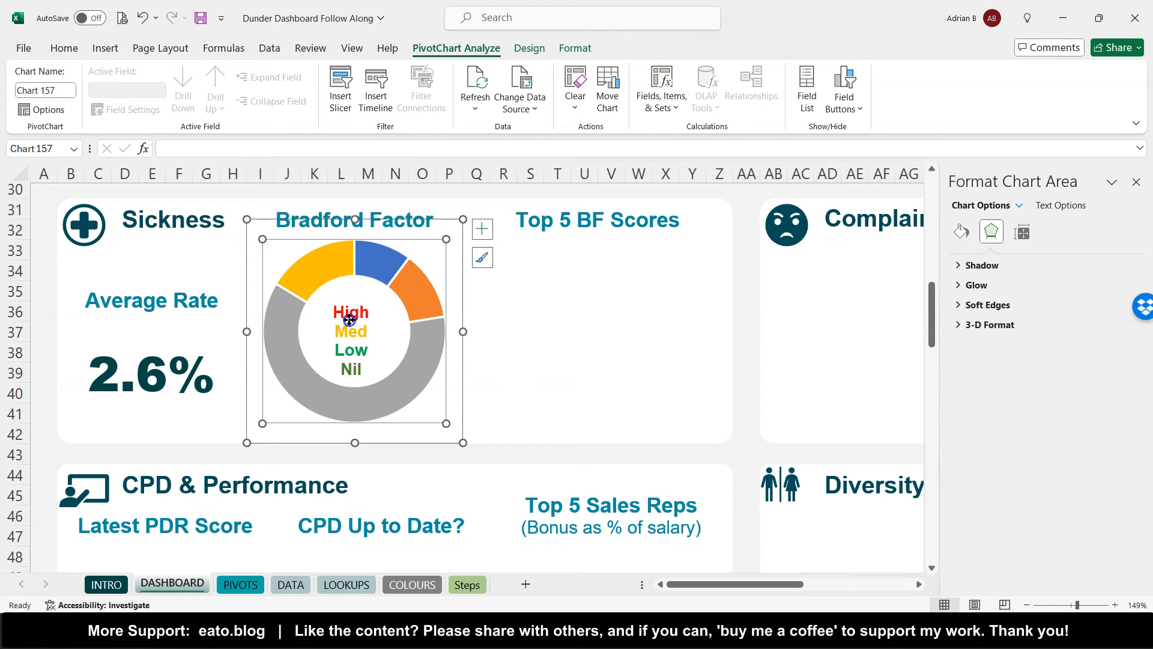
left_click(469, 238)
right_click(465, 258)
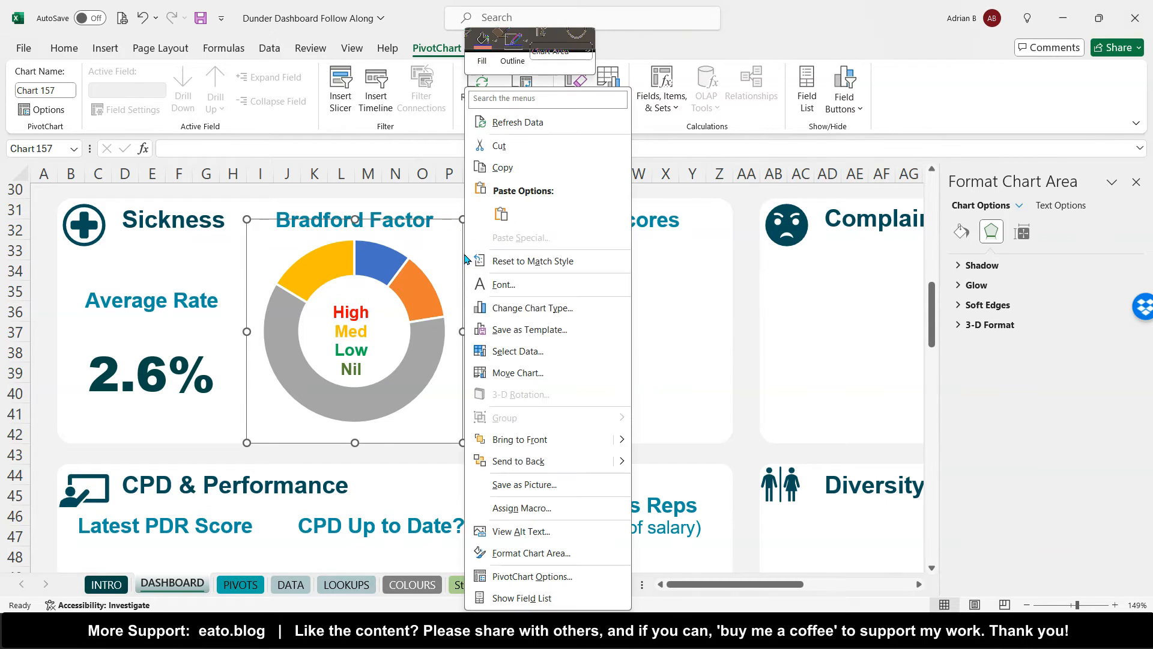
left_click(519, 459)
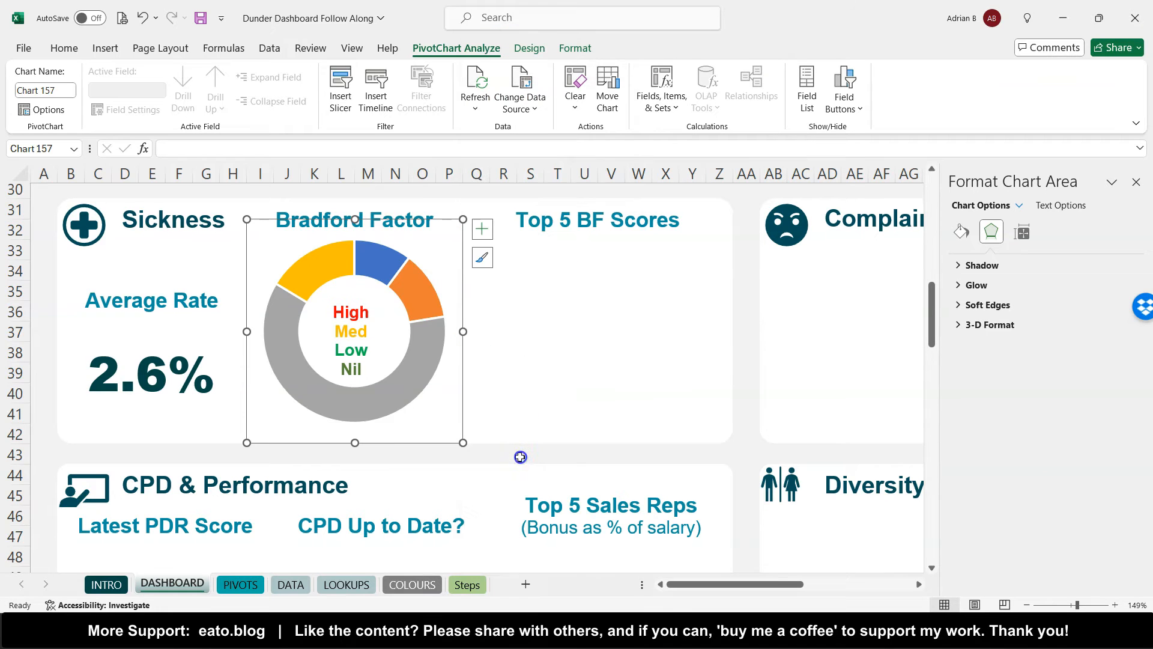
right_click(506, 353)
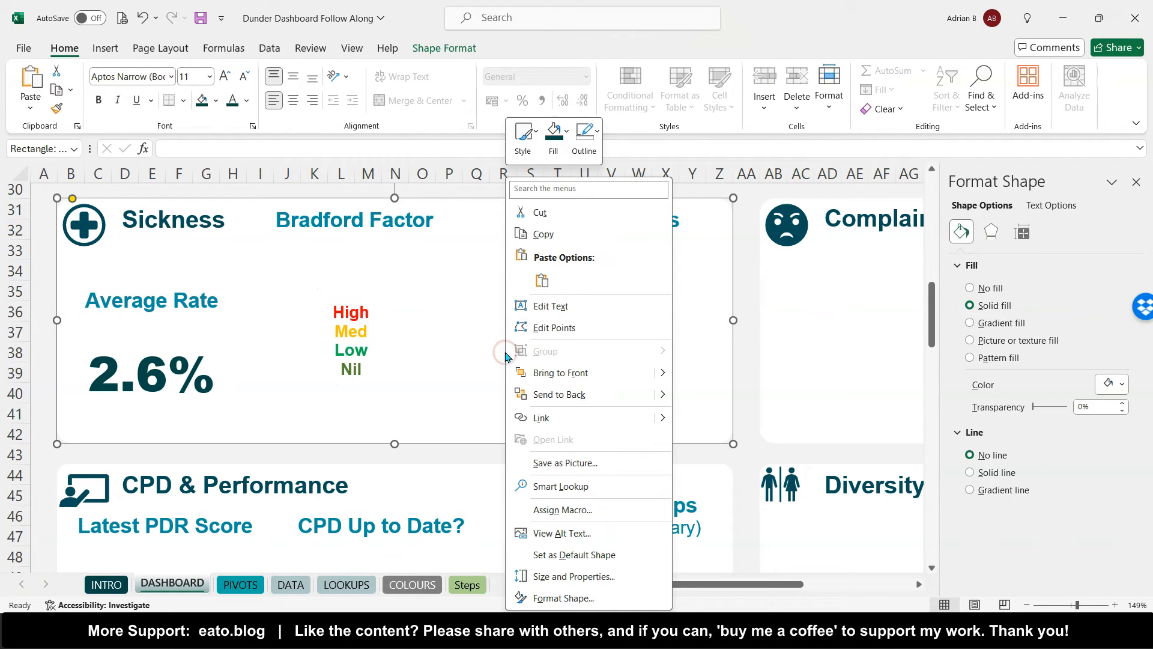
left_click(572, 397)
- Move the grouped High, Med, Low and Nil labels to the centre of the doughnut hole
left_click(353, 339)
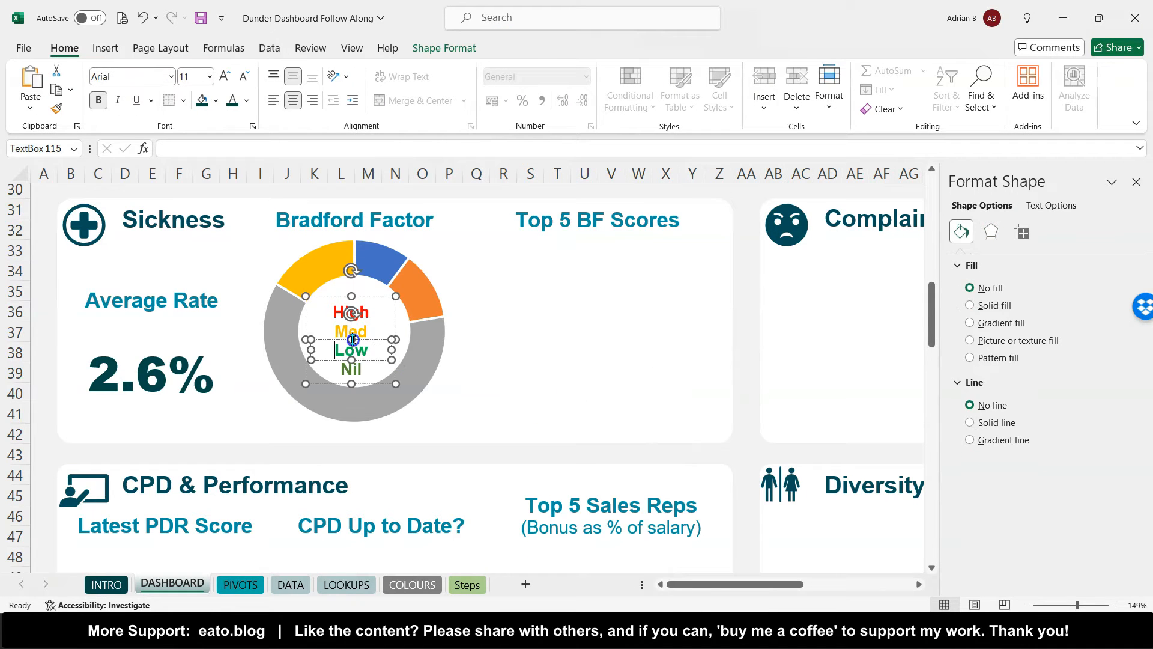
left_click(365, 301)
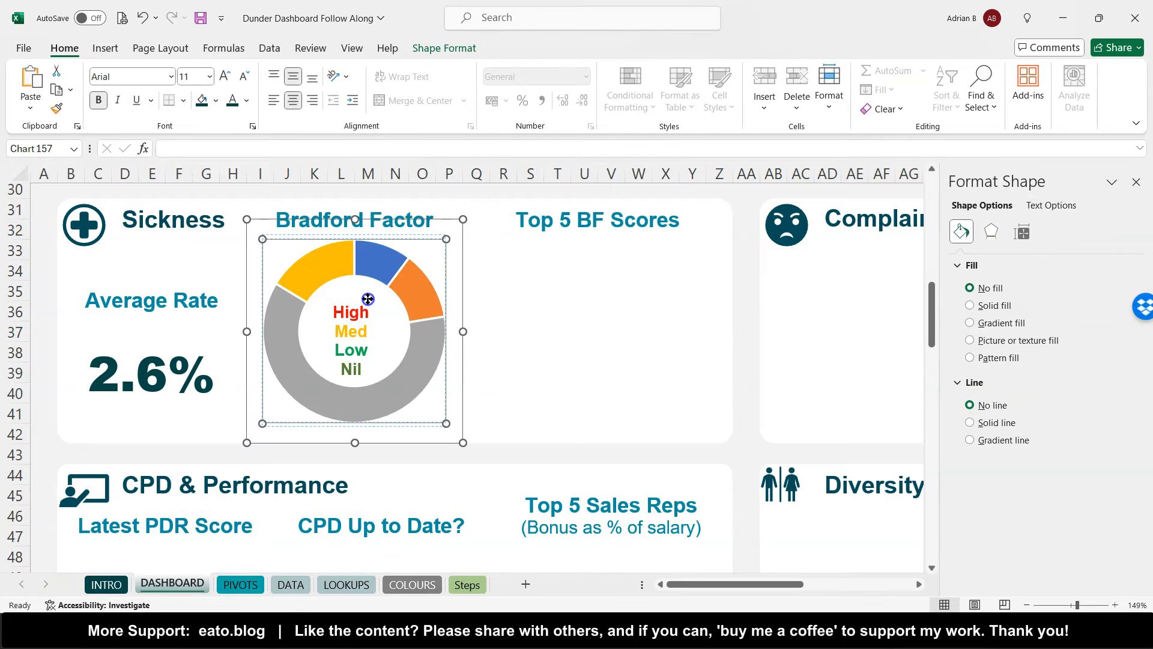
left_click(365, 302)
left_click(365, 300)
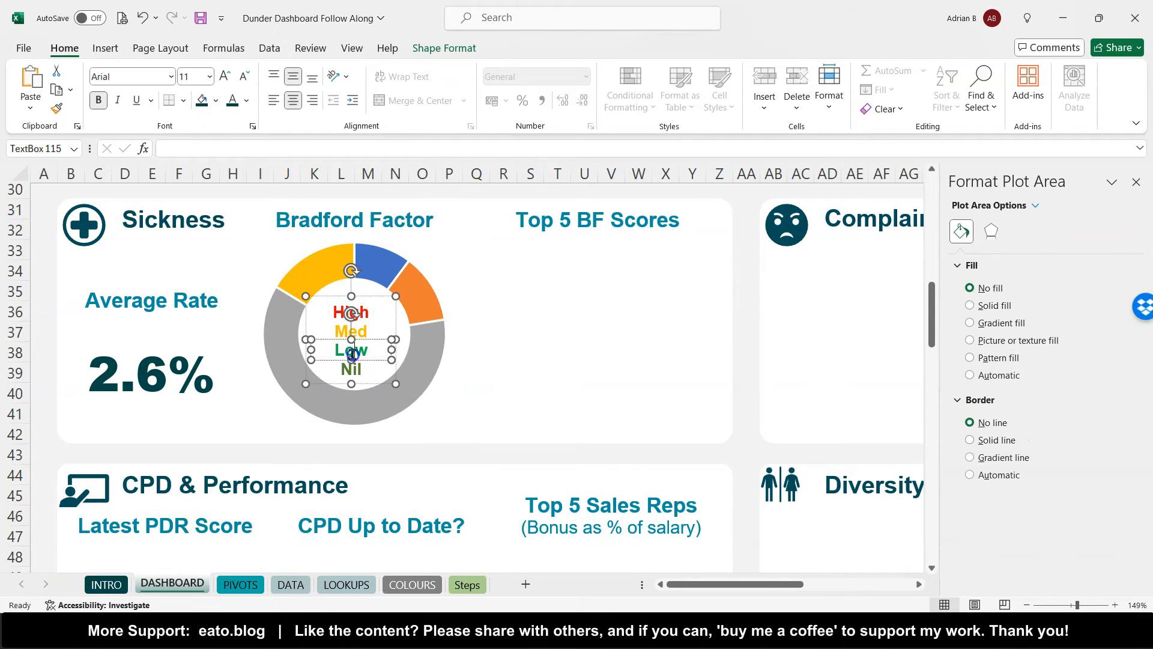
left_click(367, 296)
left_click_drag(367, 296, 363, 289)
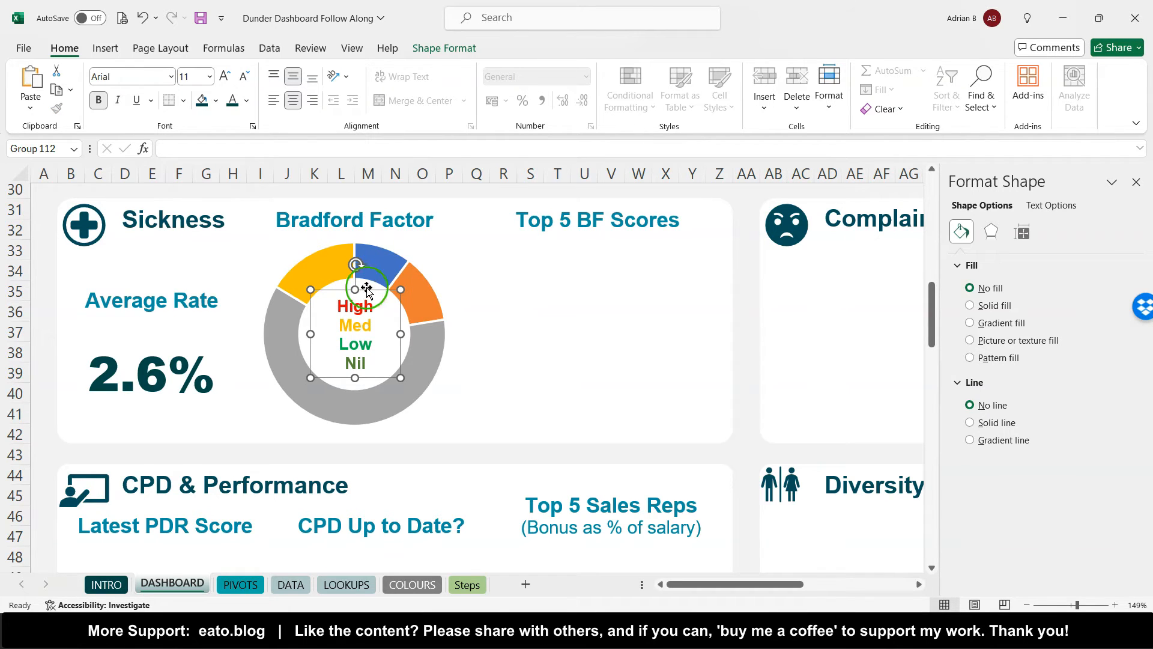
- Add data labels to the slices of the Bradford Factor doughnut chart
left_click(378, 258)
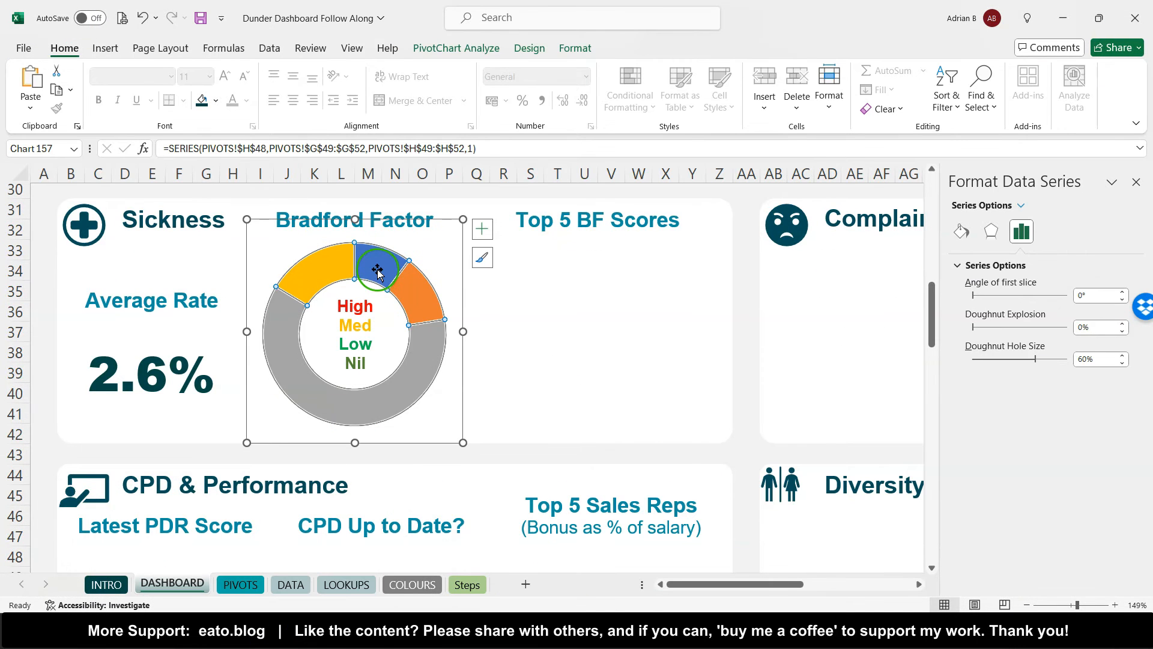
right_click(377, 272)
left_click(437, 442)
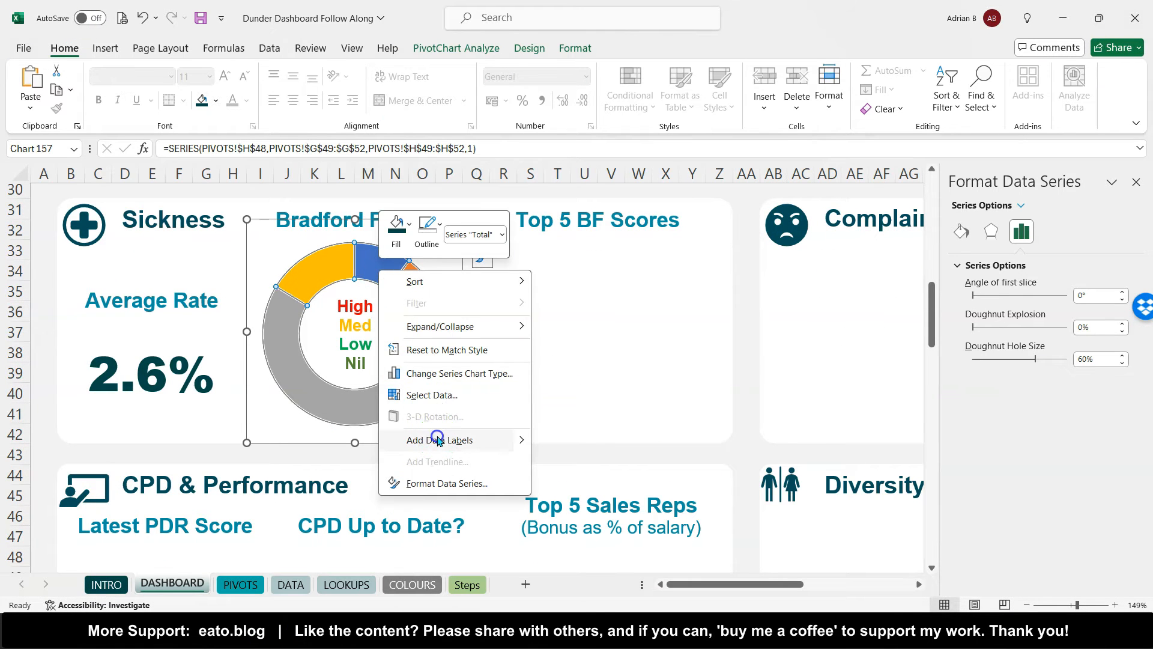
- Format the doughnut's data labels as white, bold Arial text at size 11
left_click(416, 295)
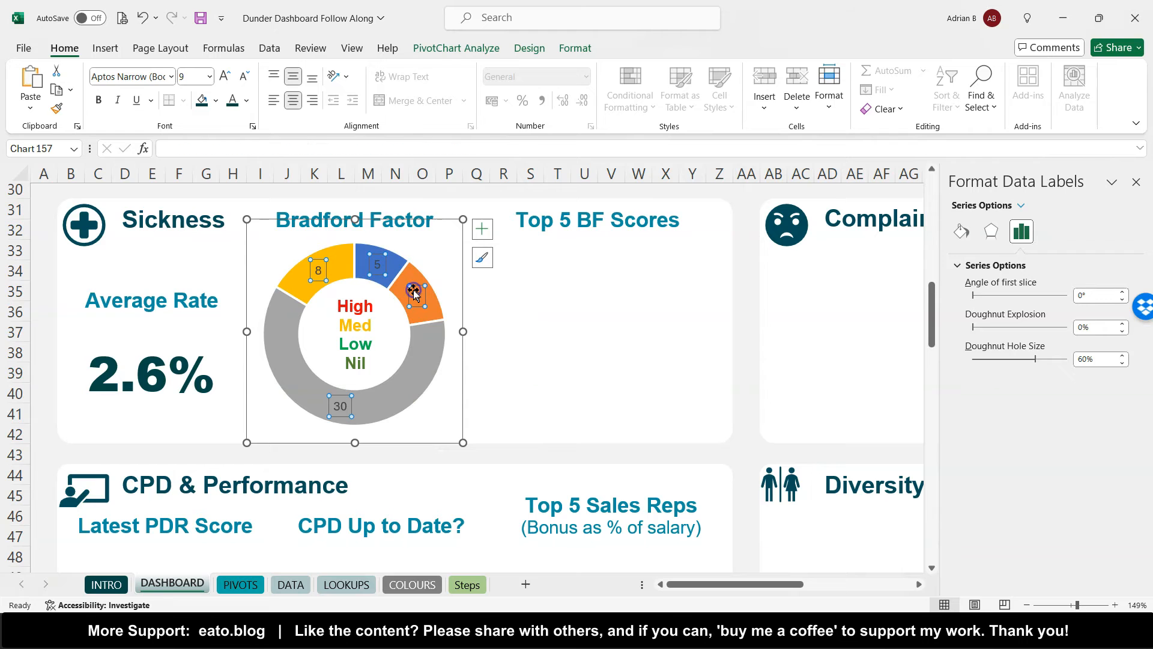
left_click(201, 110)
left_click(233, 102)
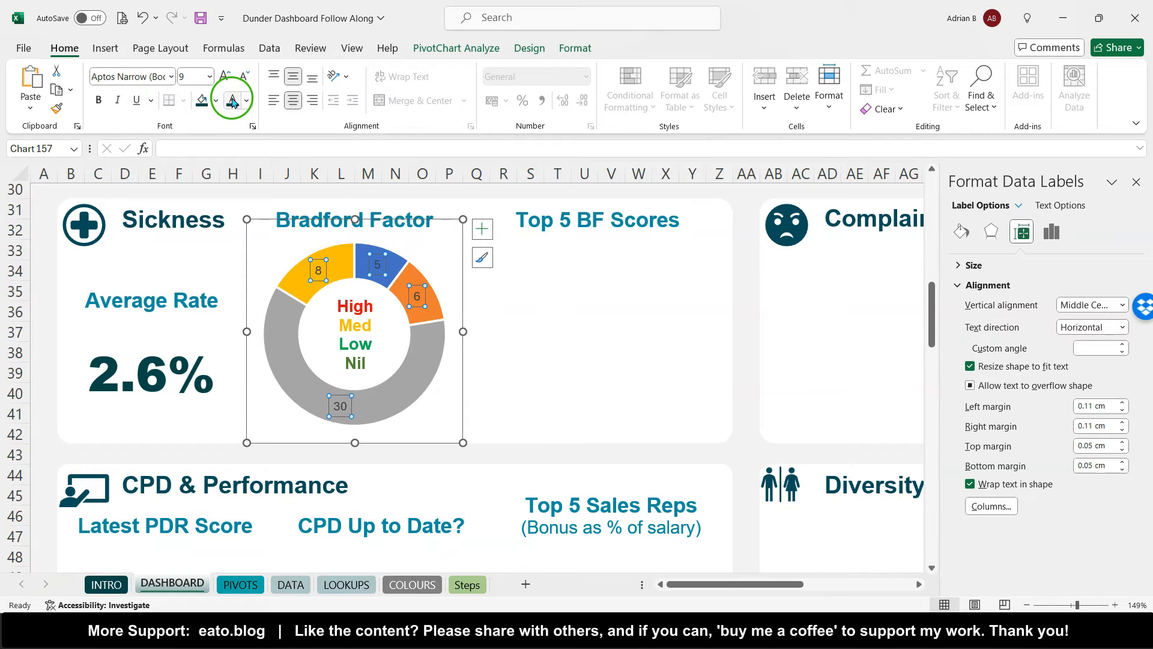
left_click(170, 77)
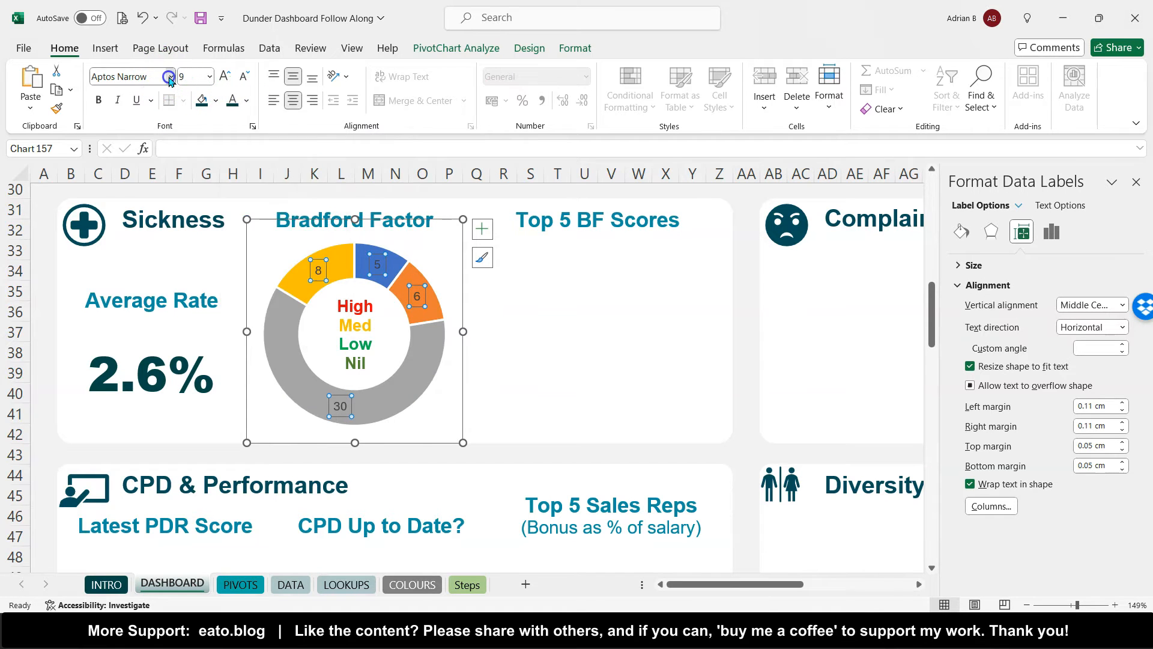
left_click(119, 222)
left_click(95, 111)
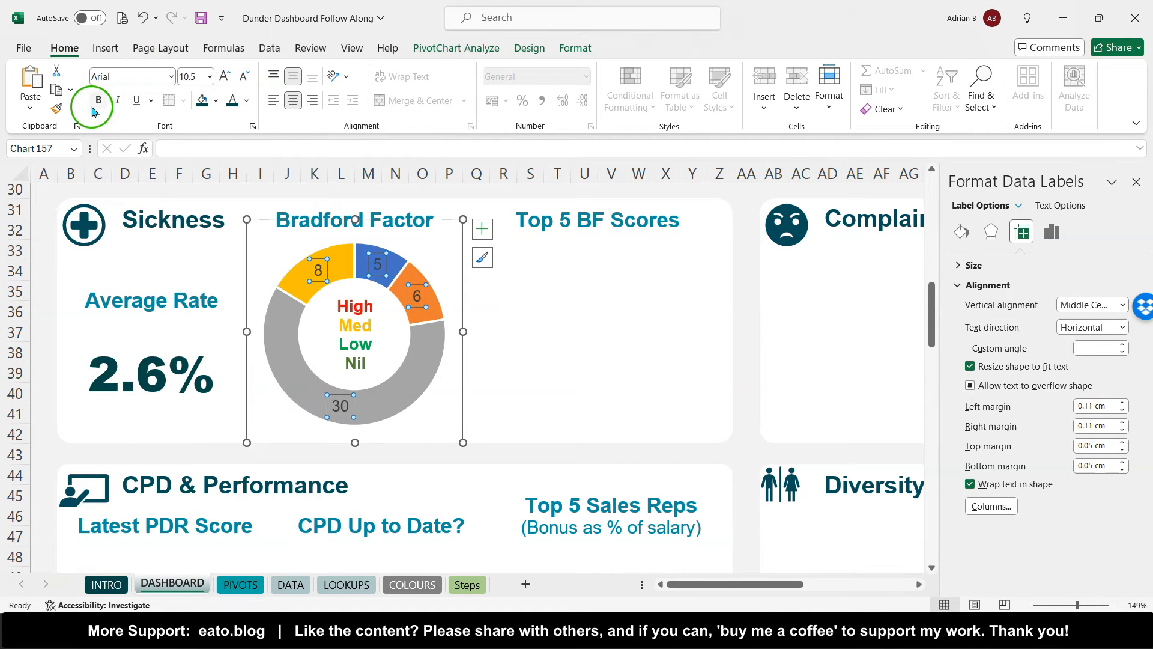
left_click(246, 101)
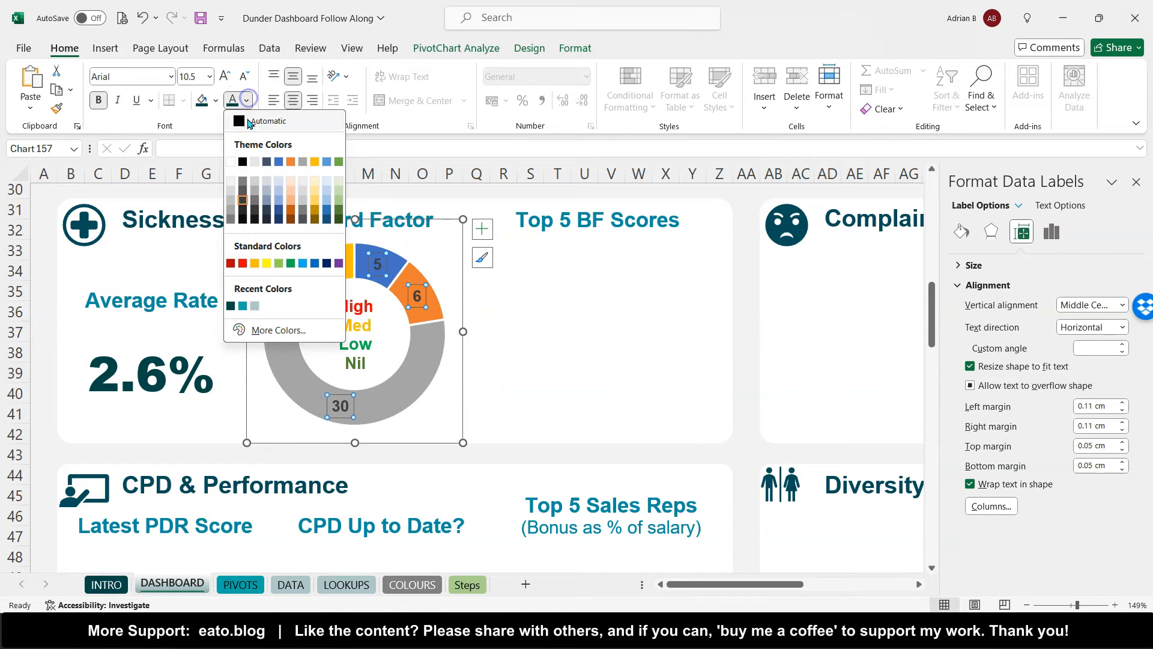
left_click(232, 160)
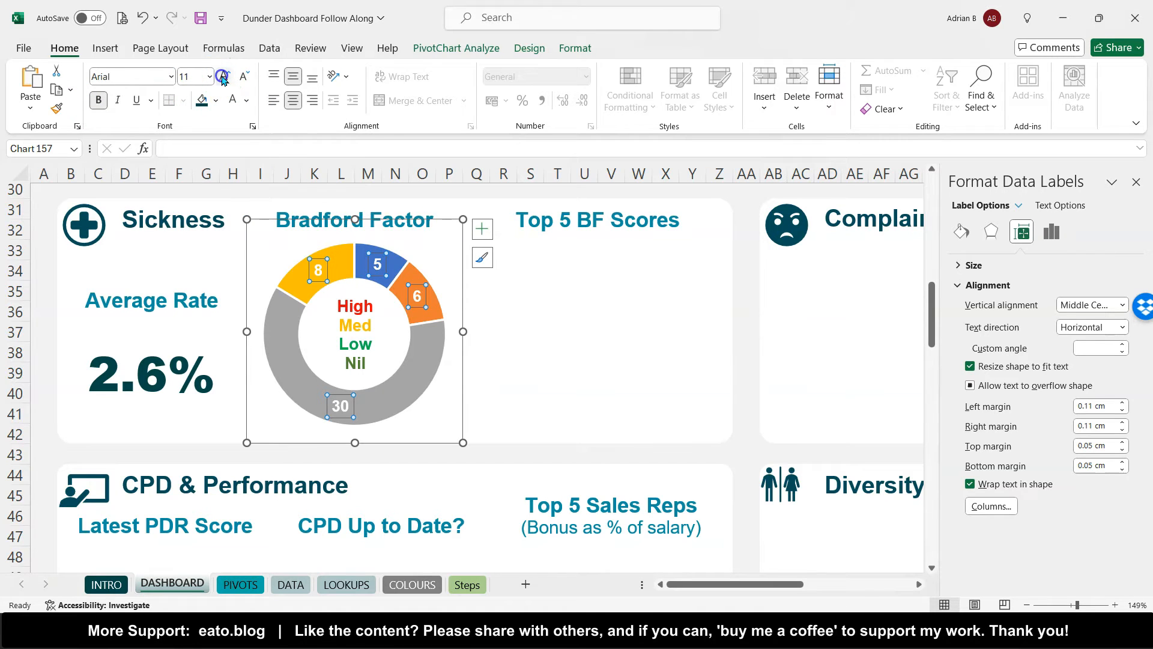
- Fill the High slice of the doughnut chart with red
left_click(403, 262)
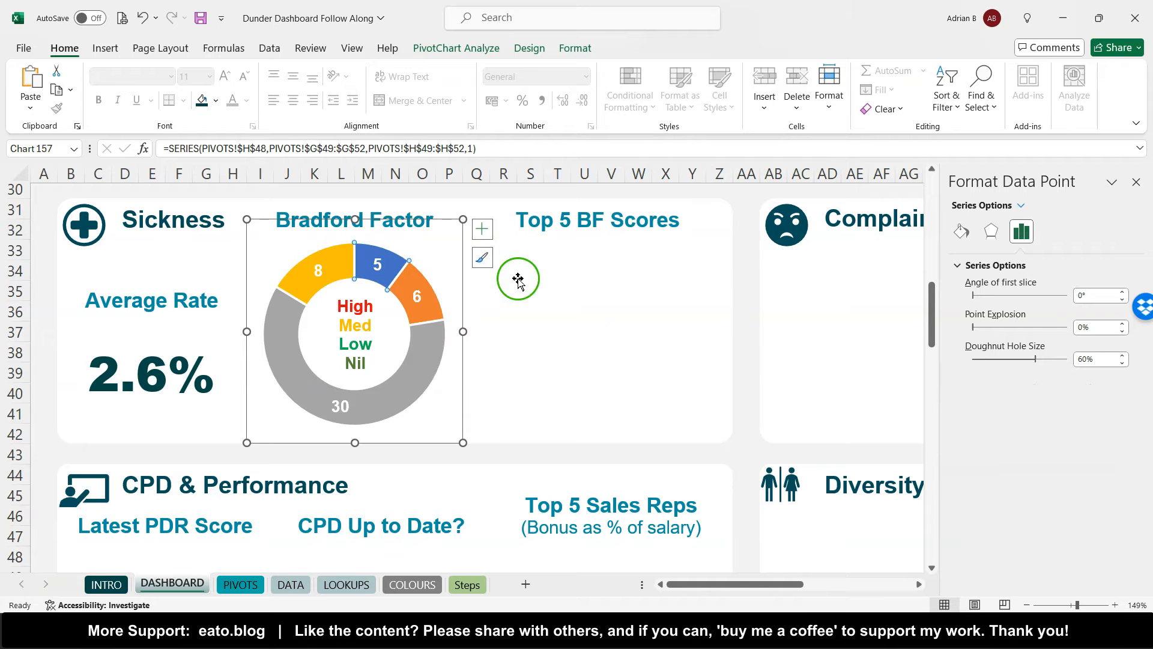
left_click(216, 100)
left_click(218, 239)
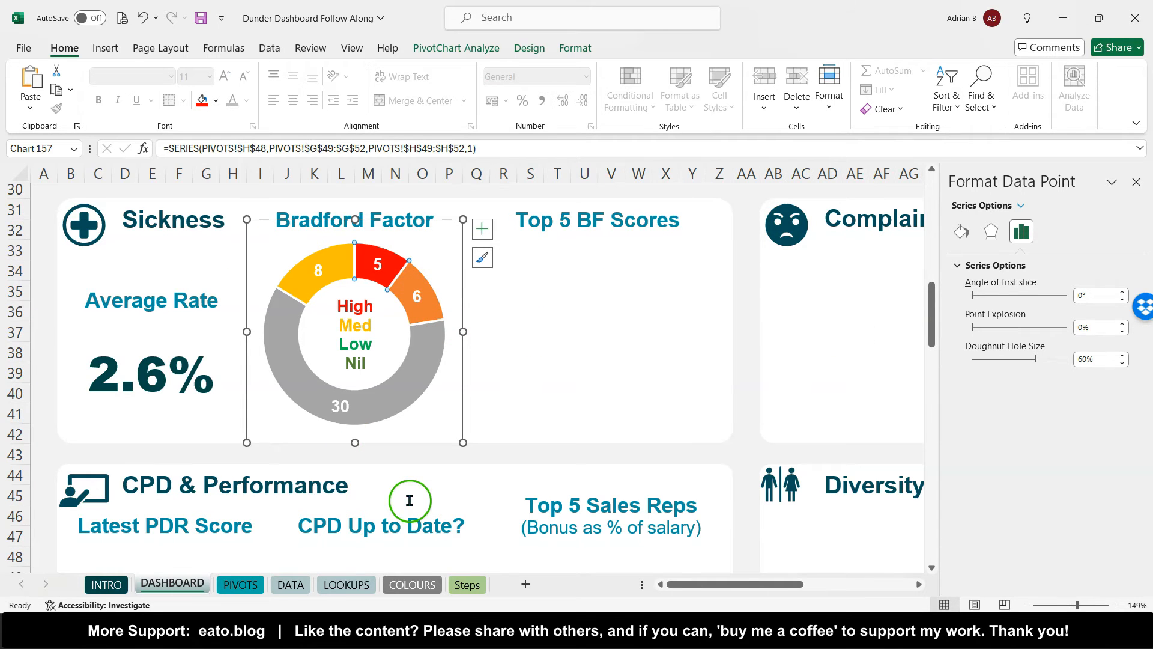
- Check the Med, Low and Nil rows of the BF Rating pivot table on the PIVOTS sheet against the doughnut slices
left_click(240, 584)
left_click(418, 285)
key("Down")
key("Down")
key("Down")
key("Up")
key("Up")
left_click(180, 583)
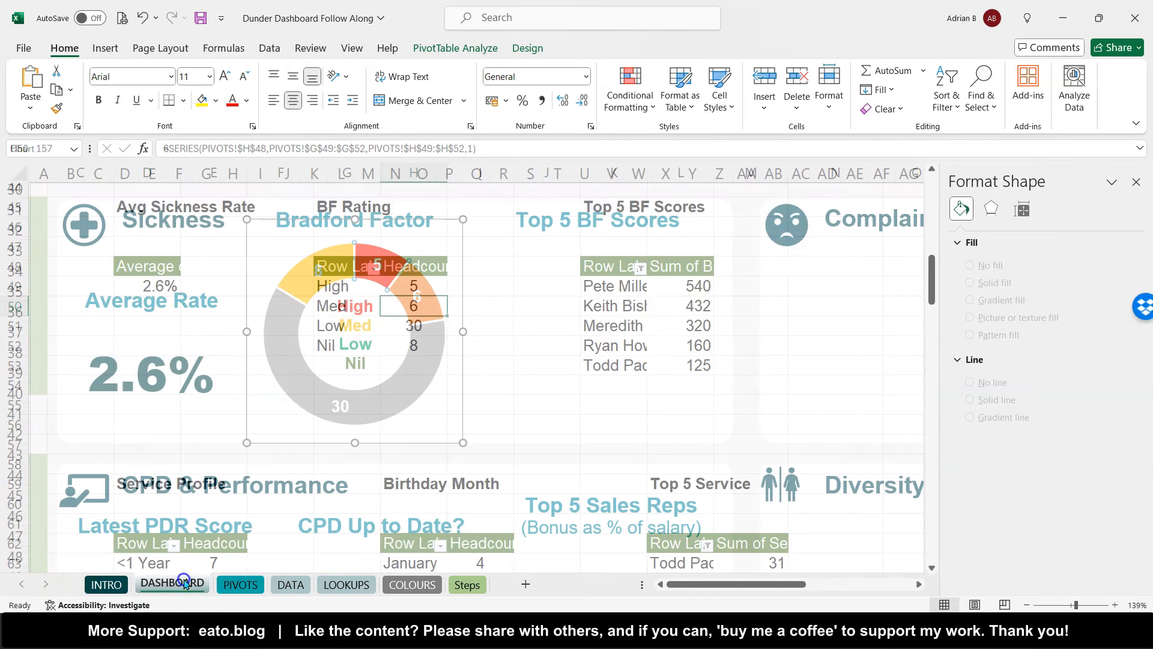
- Fill the doughnut's Med slice with orange and its Low slice with green to match their labels
left_click(430, 309)
left_click(215, 100)
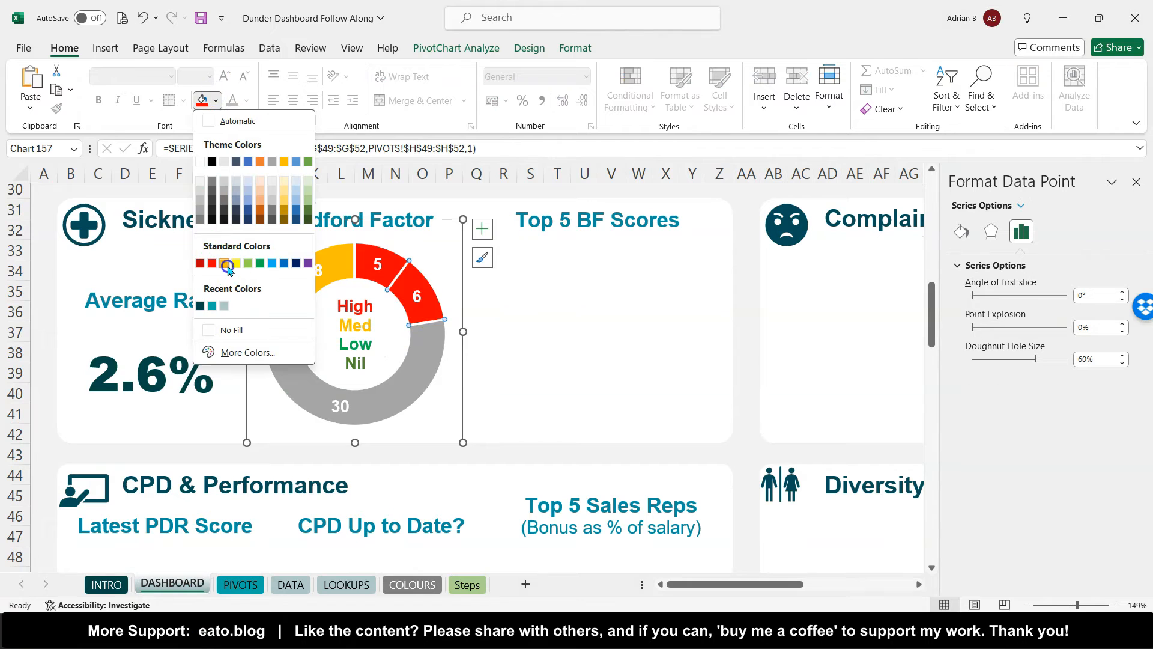
left_click(227, 265)
left_click(443, 356)
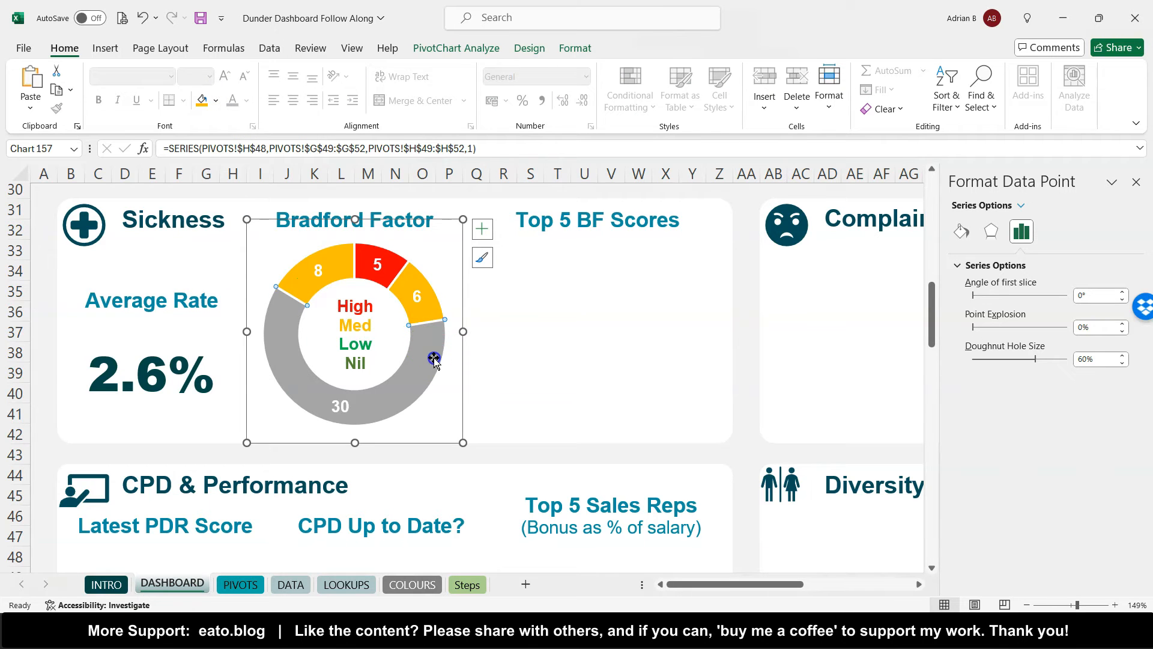
left_click(215, 101)
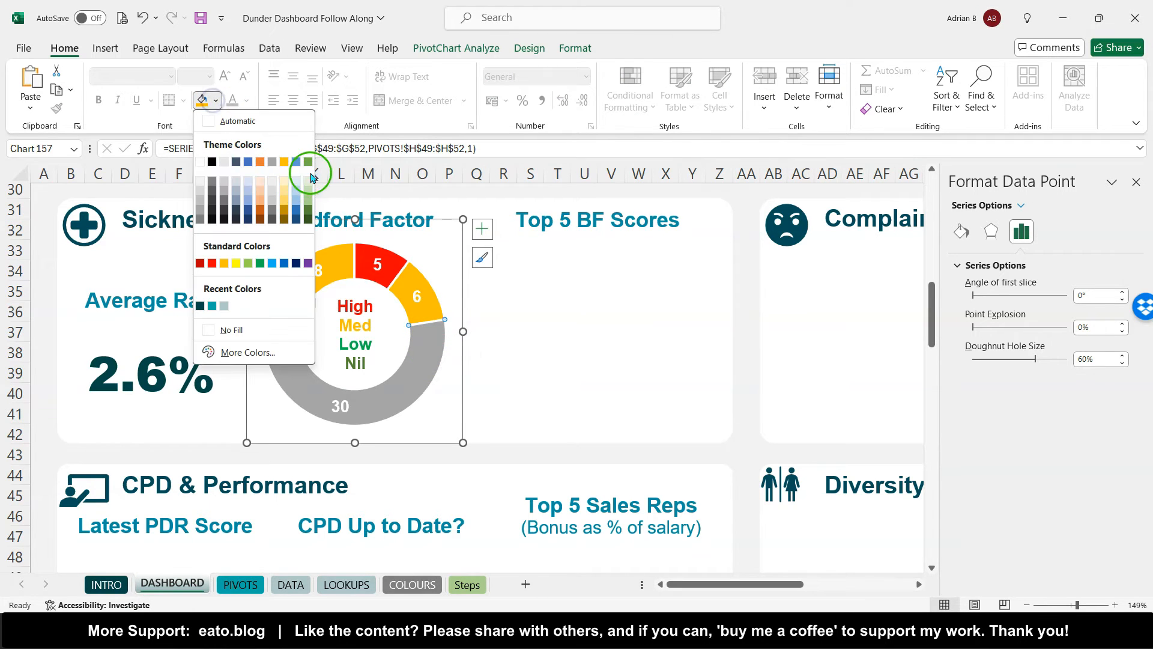
left_click(260, 264)
- Fill the doughnut's Nil slice with dark green to match its label
left_click(314, 291)
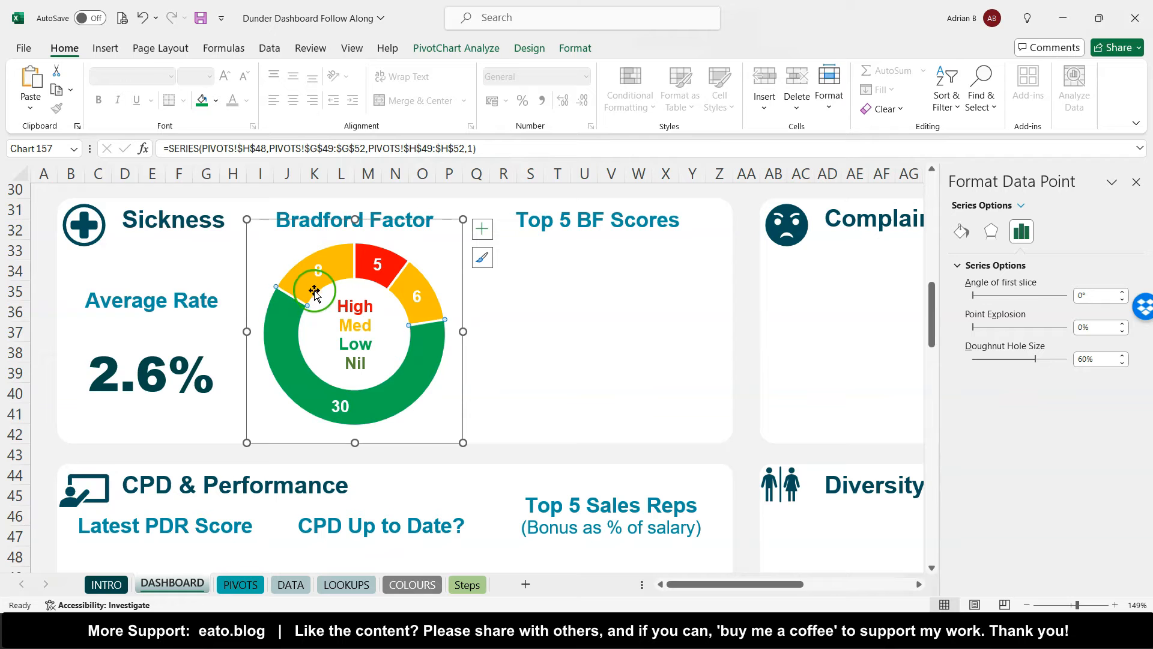
left_click(215, 101)
left_click(308, 220)
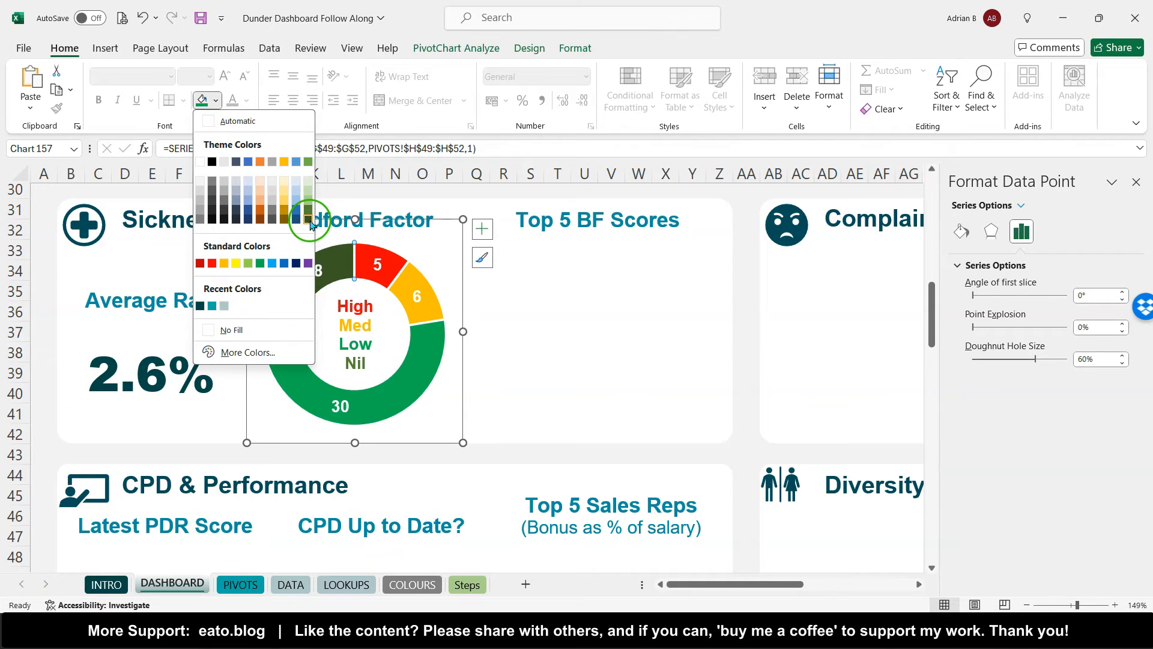
- Insert a 2-D horizontal bar chart from the Top 5 BF Scores pivot table on the PIVOTS sheet
left_click(240, 585)
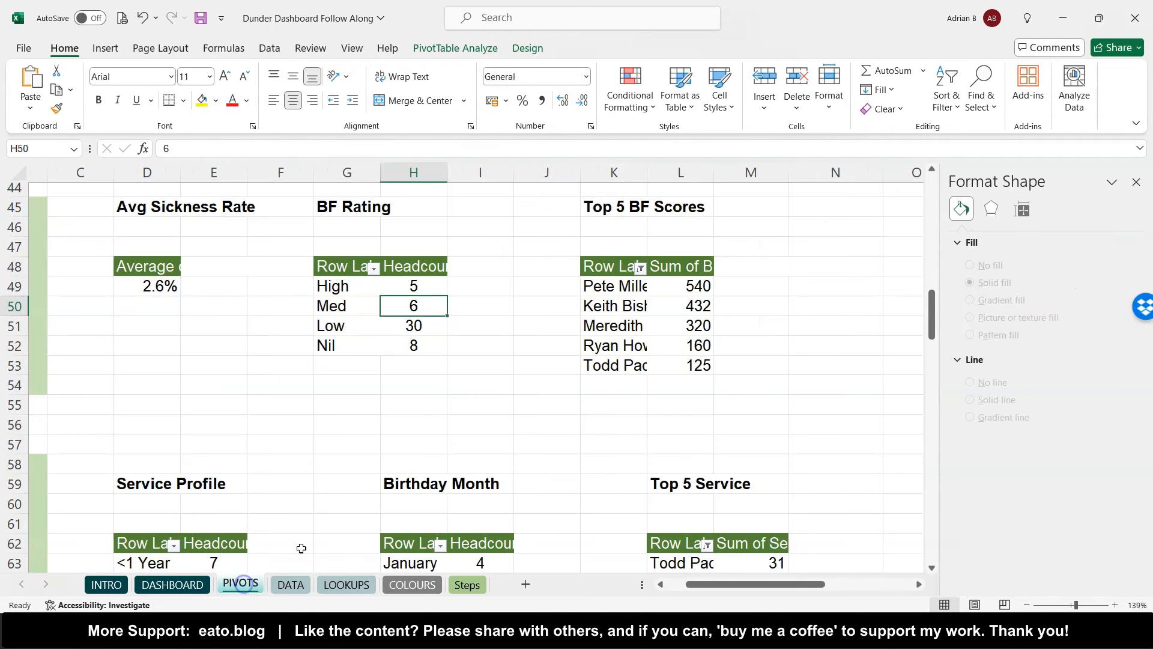
left_click(695, 314)
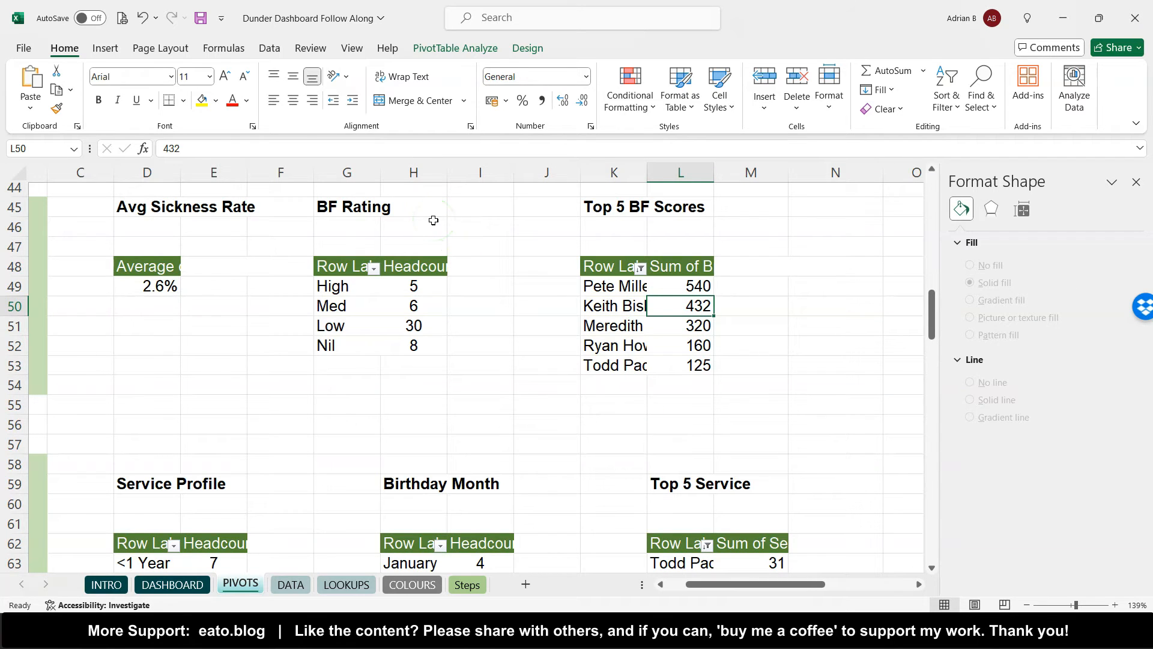
left_click(105, 49)
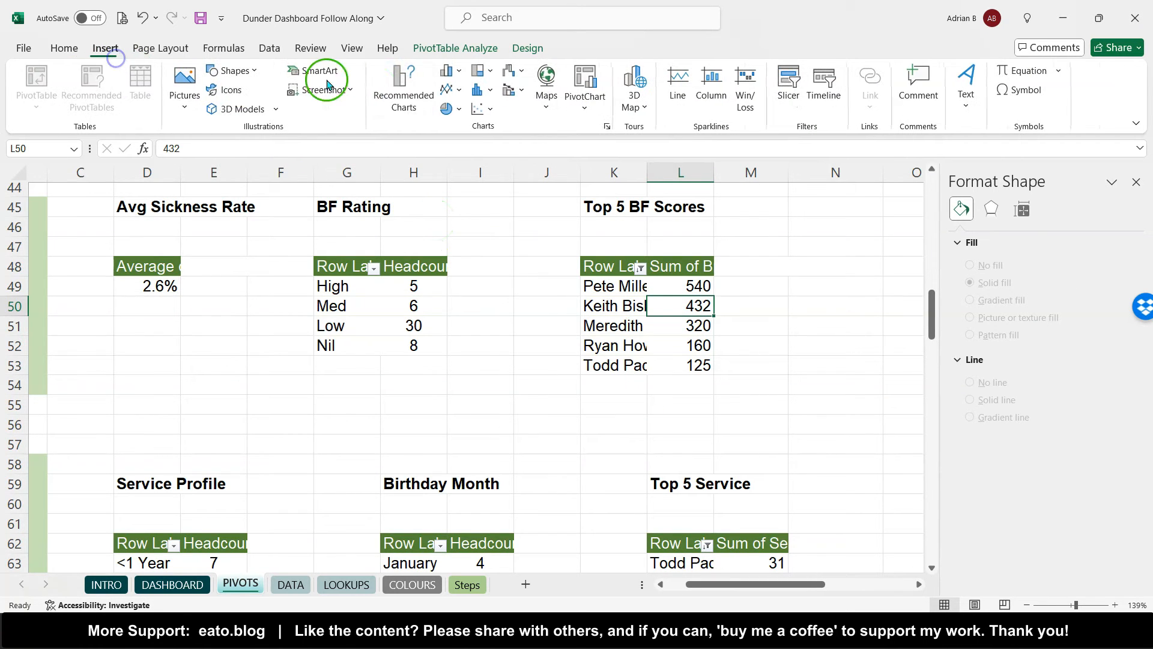
left_click(451, 72)
left_click(459, 266)
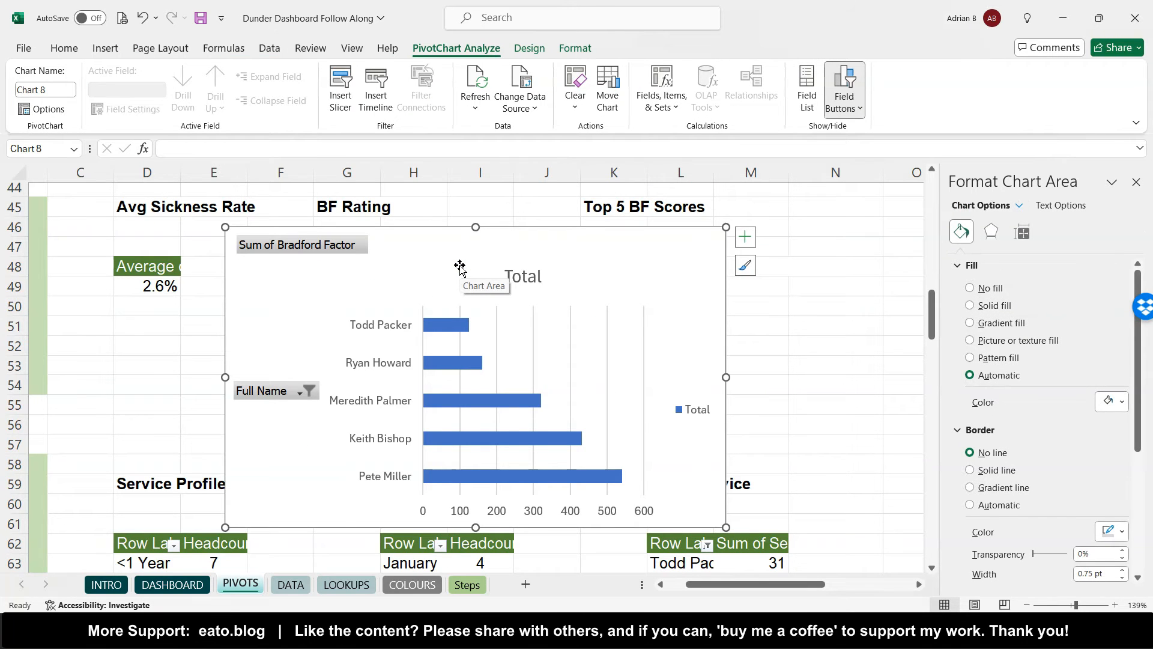
- Move the new Bradford Factor bar chart from the PIVOTS sheet to the DASHBOARD sheet's Sickness card
key("Delete")
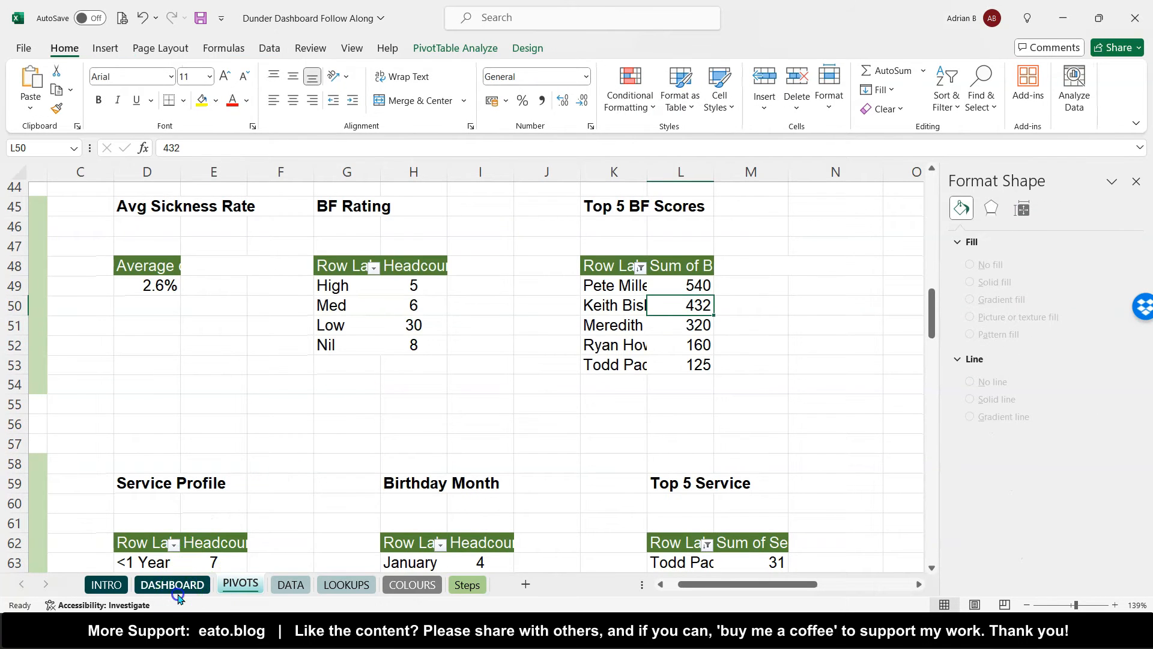
left_click(172, 585)
left_click(543, 382)
key("ctrl+v")
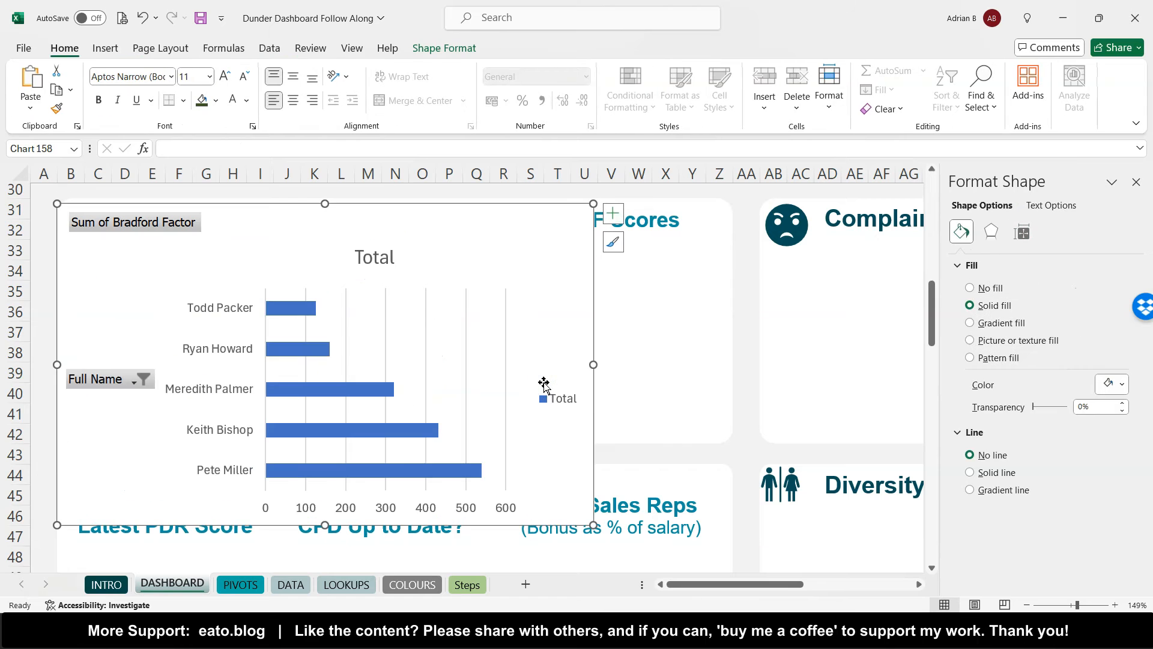
- Copy the formatting of the Function bar chart in Headcount Summaries and apply it to the Bradford Factor bar chart
scroll(439, 227, "up", 8)
scroll(439, 228, "down", 1)
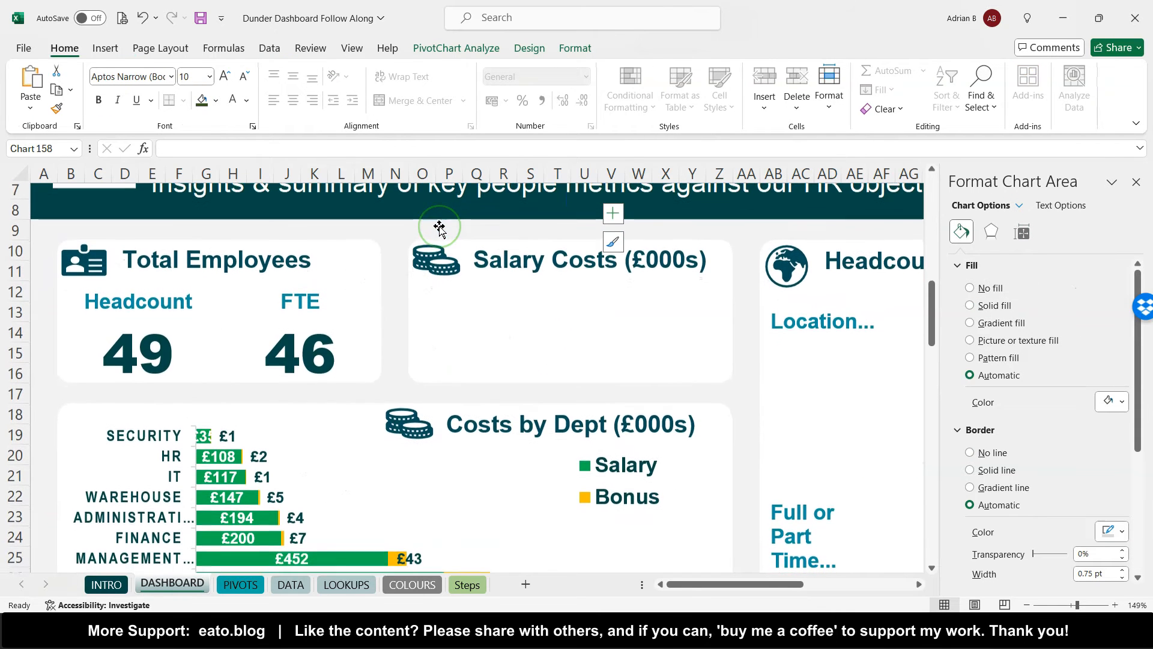
scroll(440, 228, "right", 10)
left_click(720, 310)
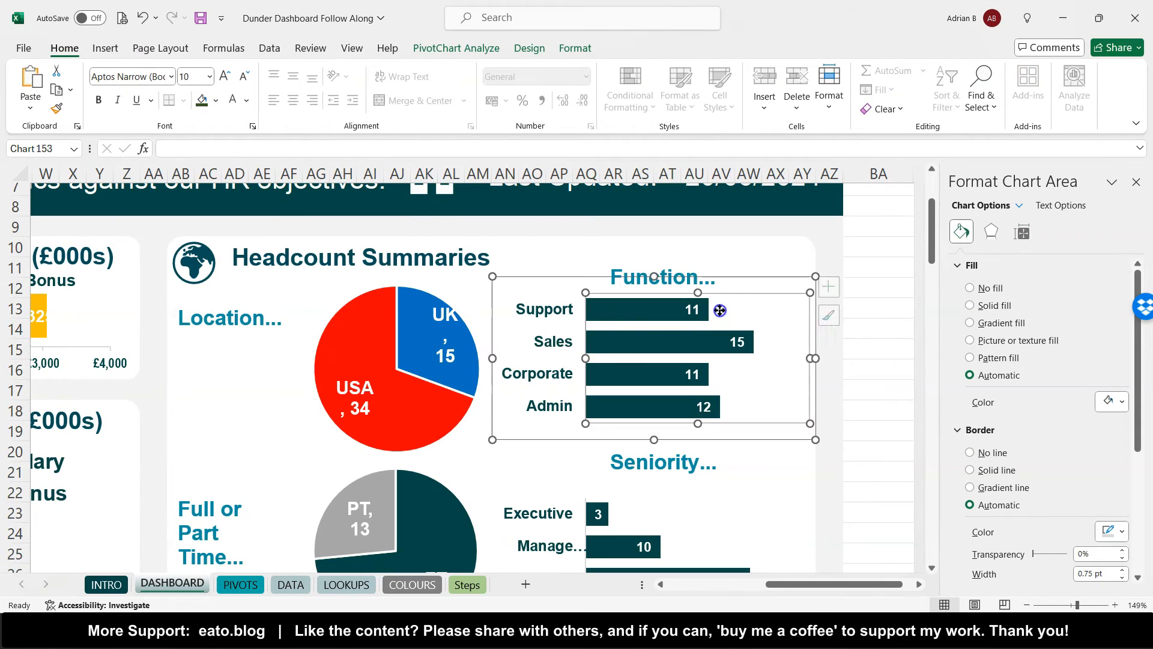
left_click(750, 282)
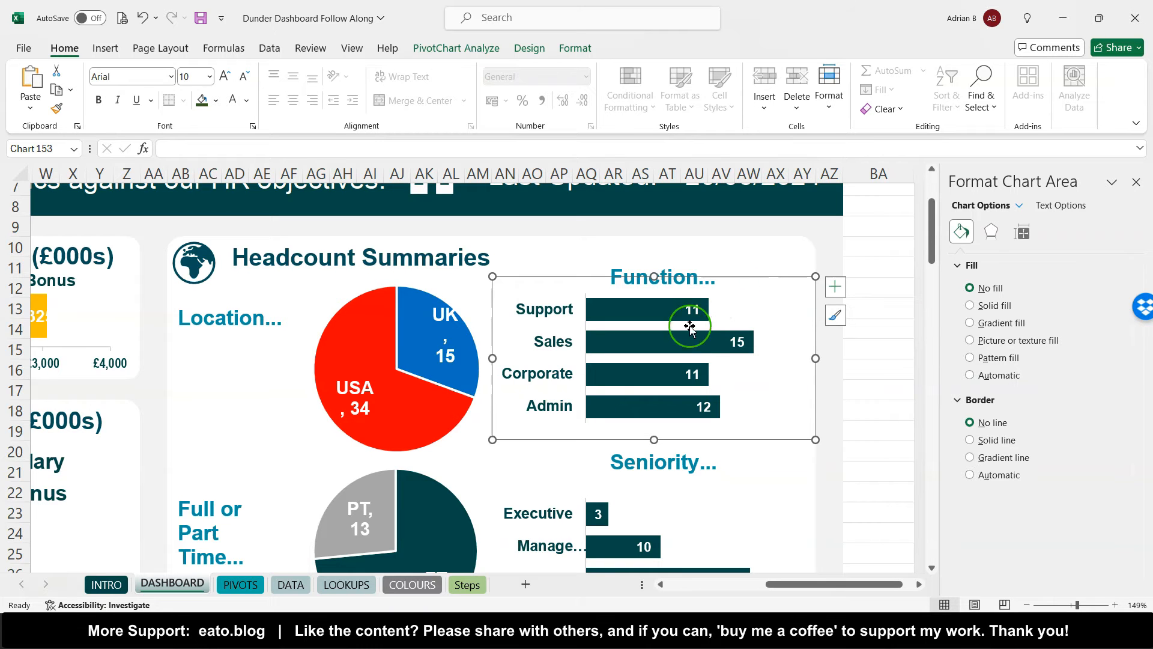
scroll(577, 404, "left", 10)
scroll(576, 404, "down", 9)
scroll(575, 407, "up", 1)
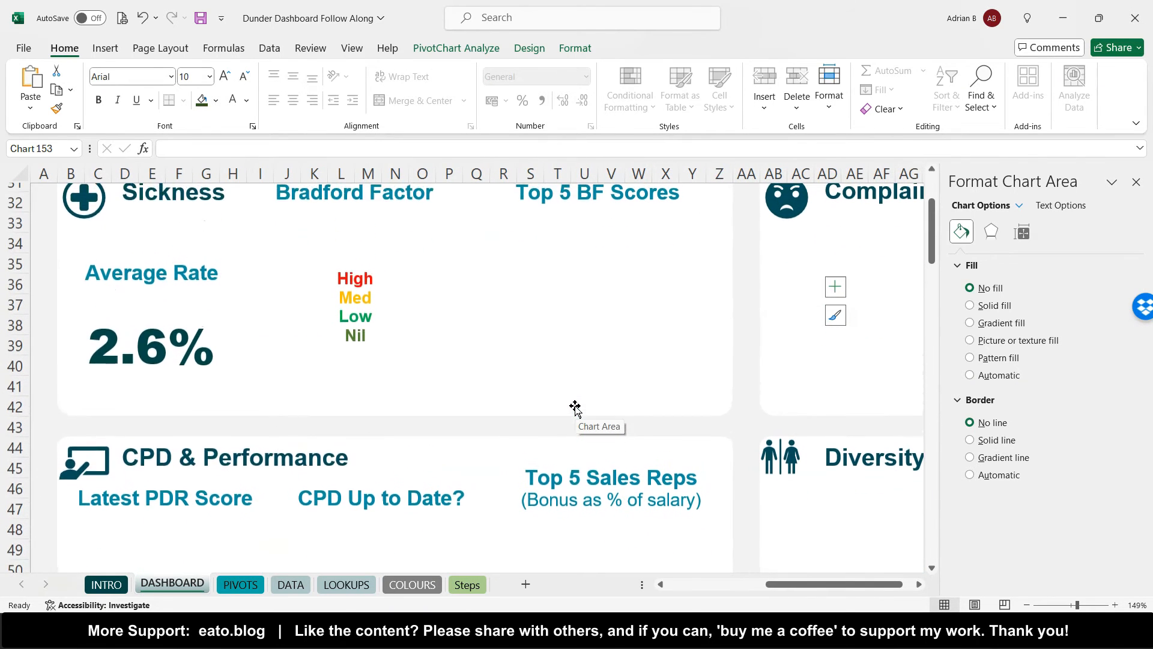
key("ctrl+v")
left_click(589, 319)
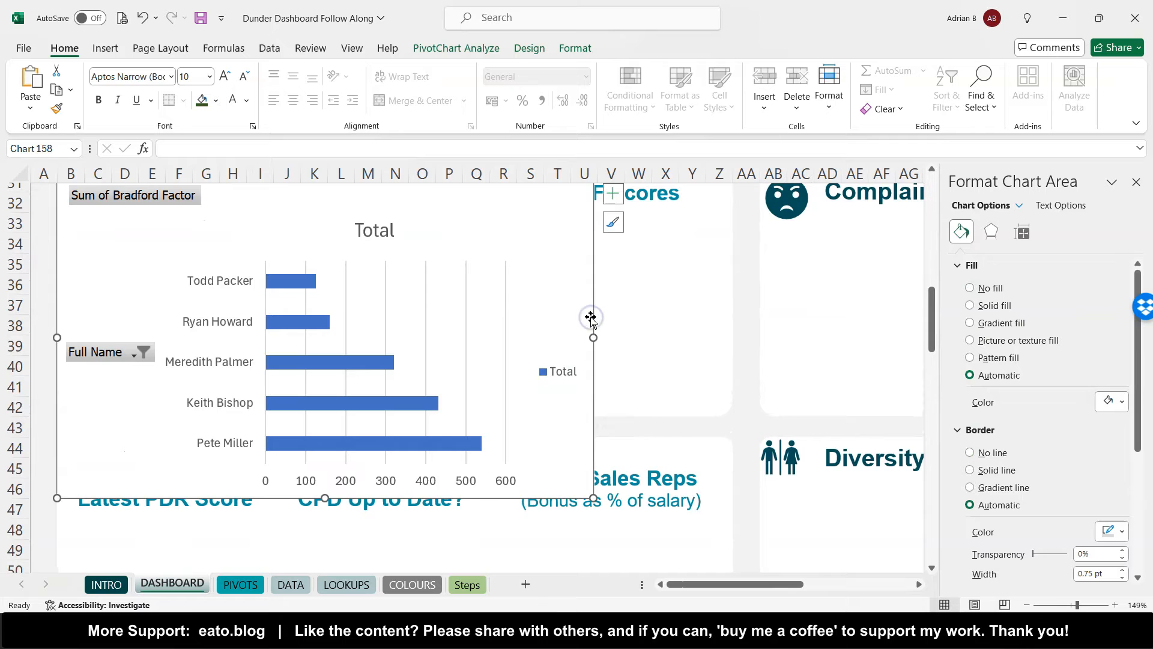
key("ctrl+v")
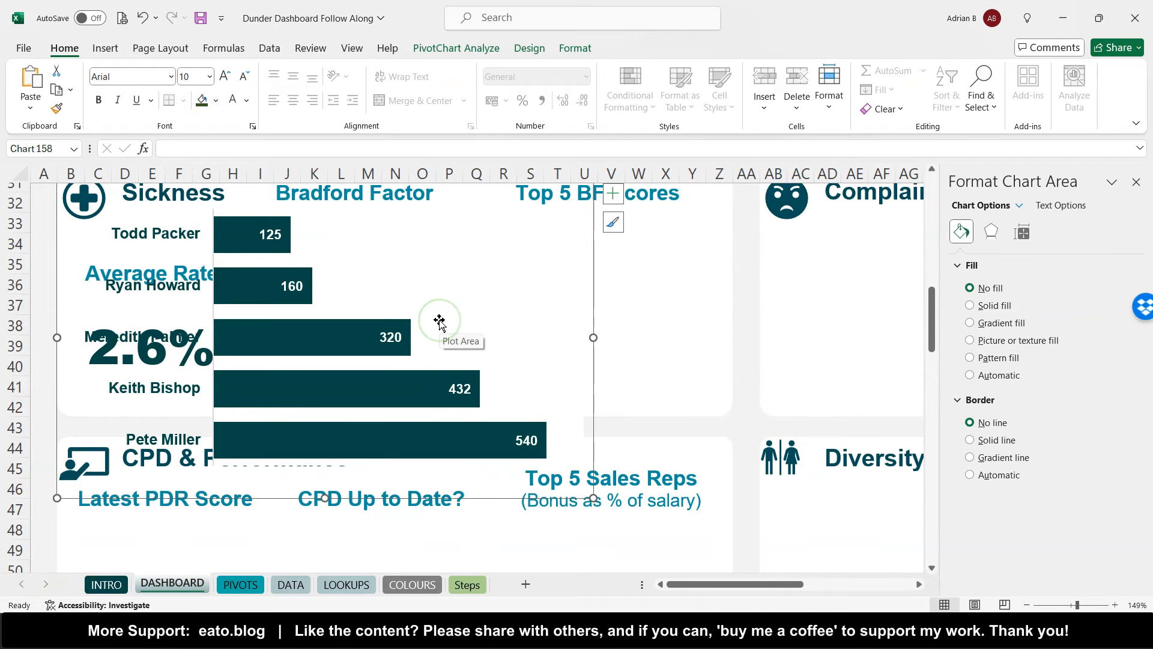
- Shrink the Bradford Factor bar chart, place it under the Top 5 BF Scores heading and select its plot area
scroll(439, 322, "up", 1)
left_click_drag(55, 553, 293, 413)
left_click_drag(528, 396, 655, 452)
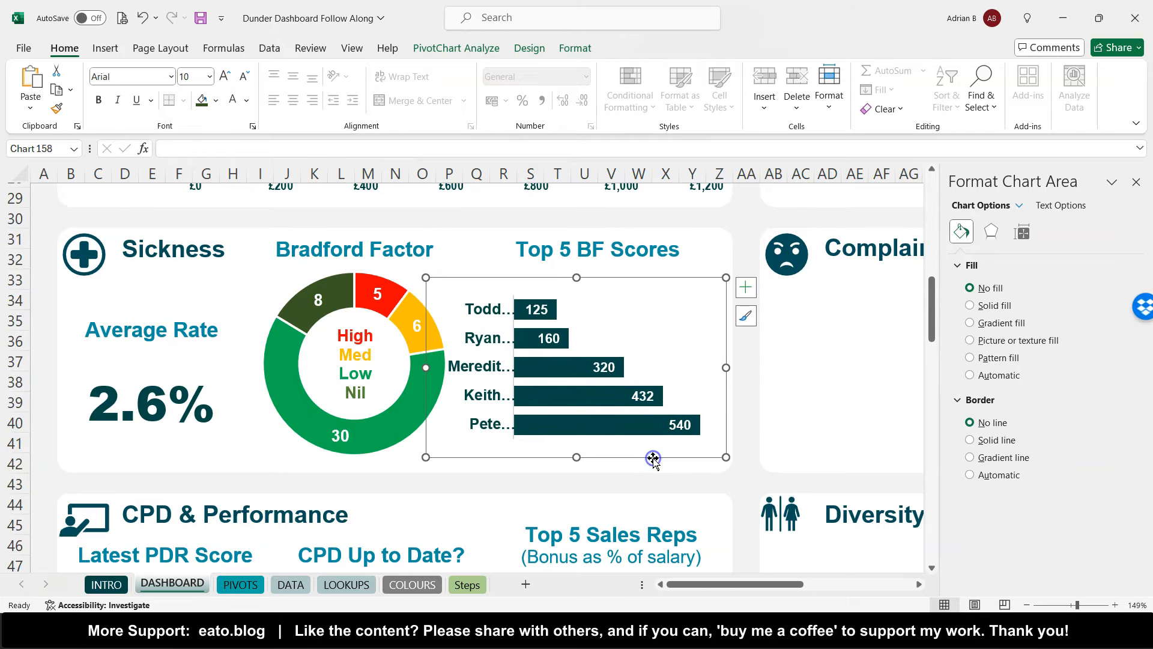
left_click(646, 328)
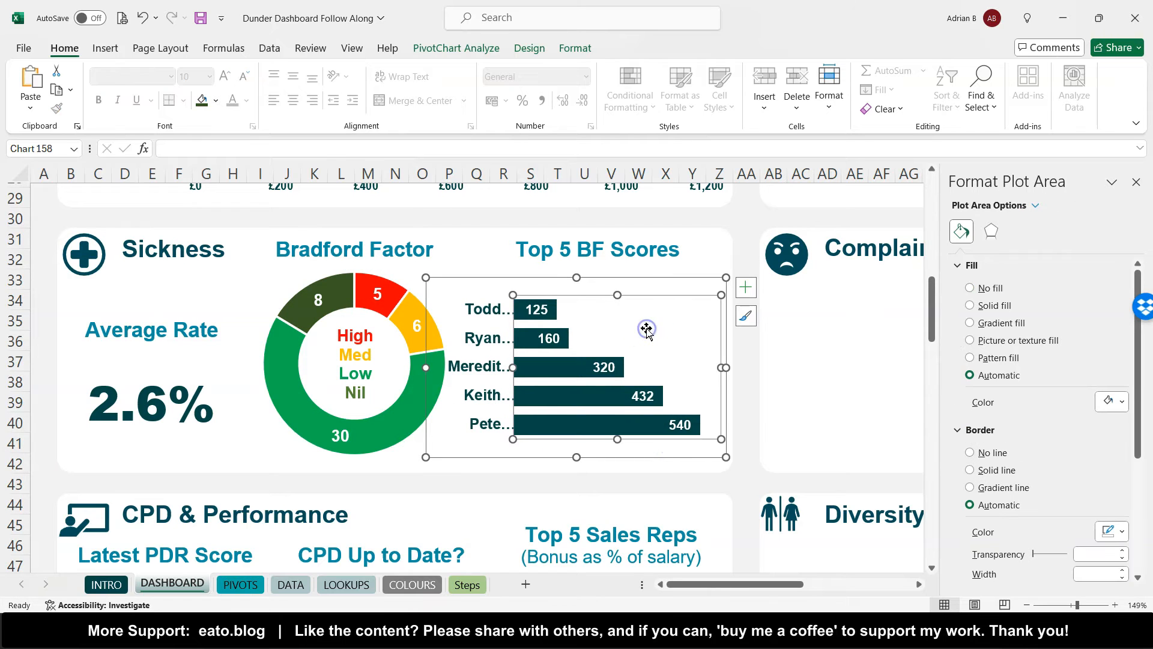
- Remove the fill and border from the Top 5 BF Scores plot area and narrow it to give the name labels more room
left_click(971, 288)
left_click(971, 422)
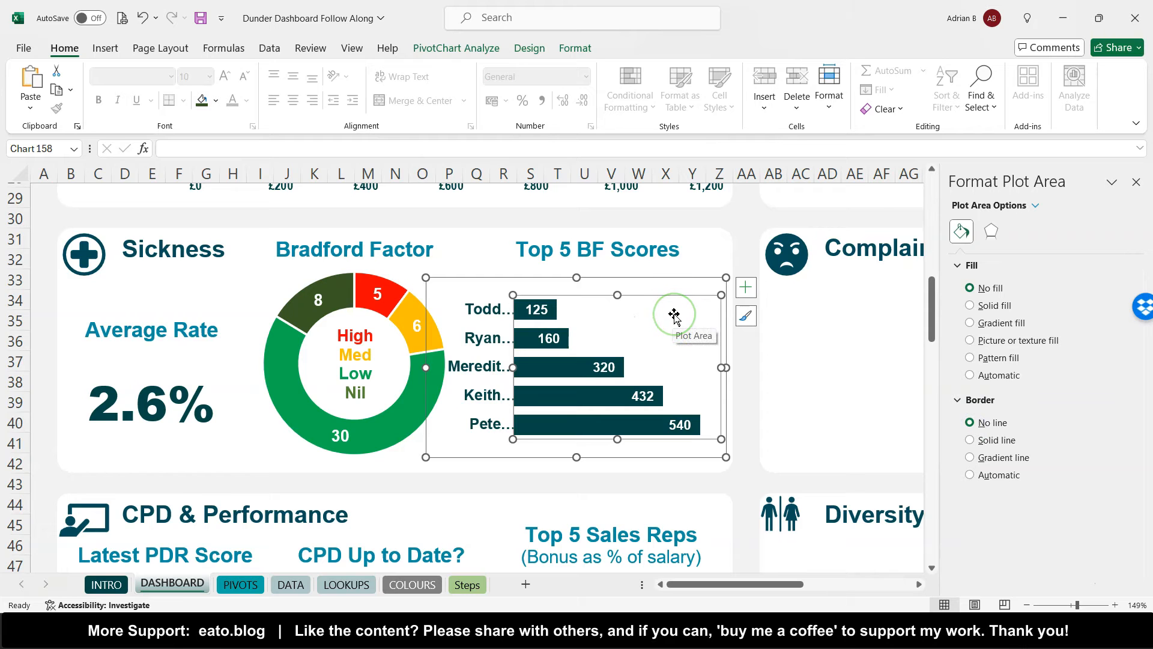
left_click_drag(513, 367, 544, 368)
- Set the name labels on the Top 5 BF Scores chart's axis to Arial Narrow, size 9
left_click(524, 367)
left_click(246, 76)
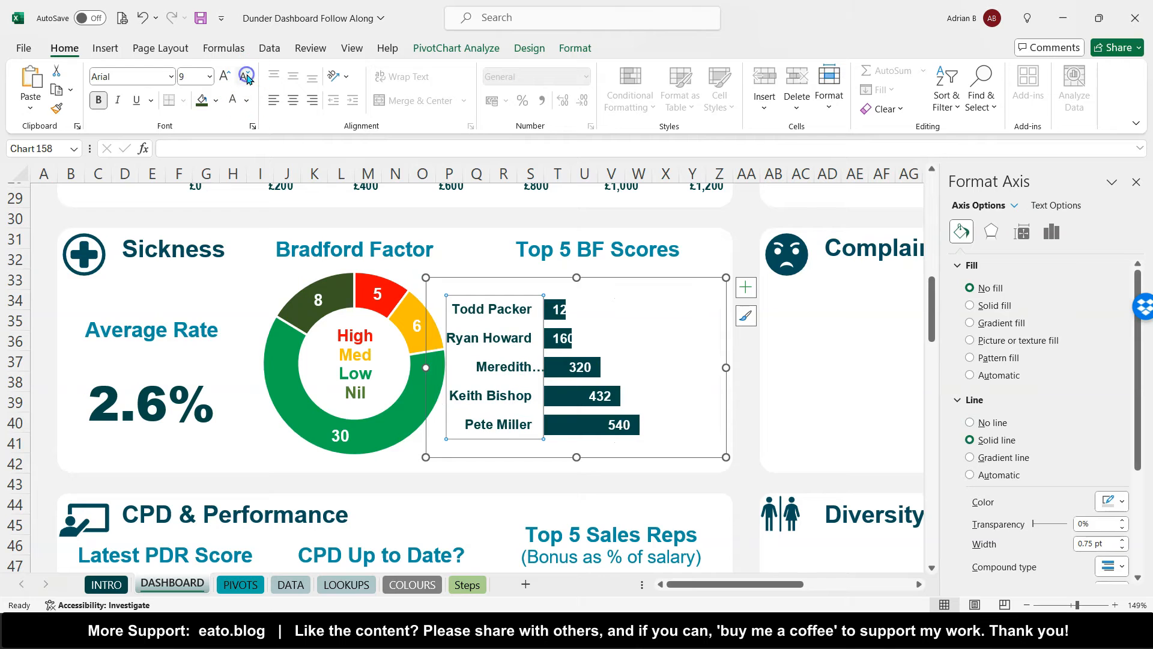
left_click(171, 77)
left_click(147, 221)
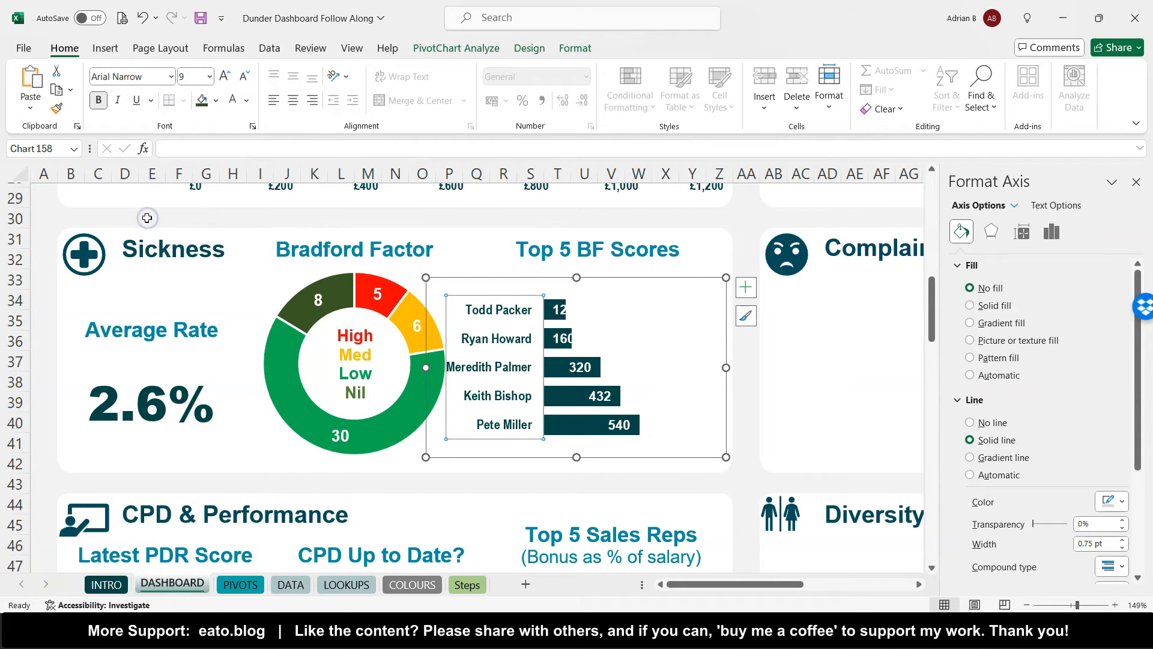
left_click(640, 362)
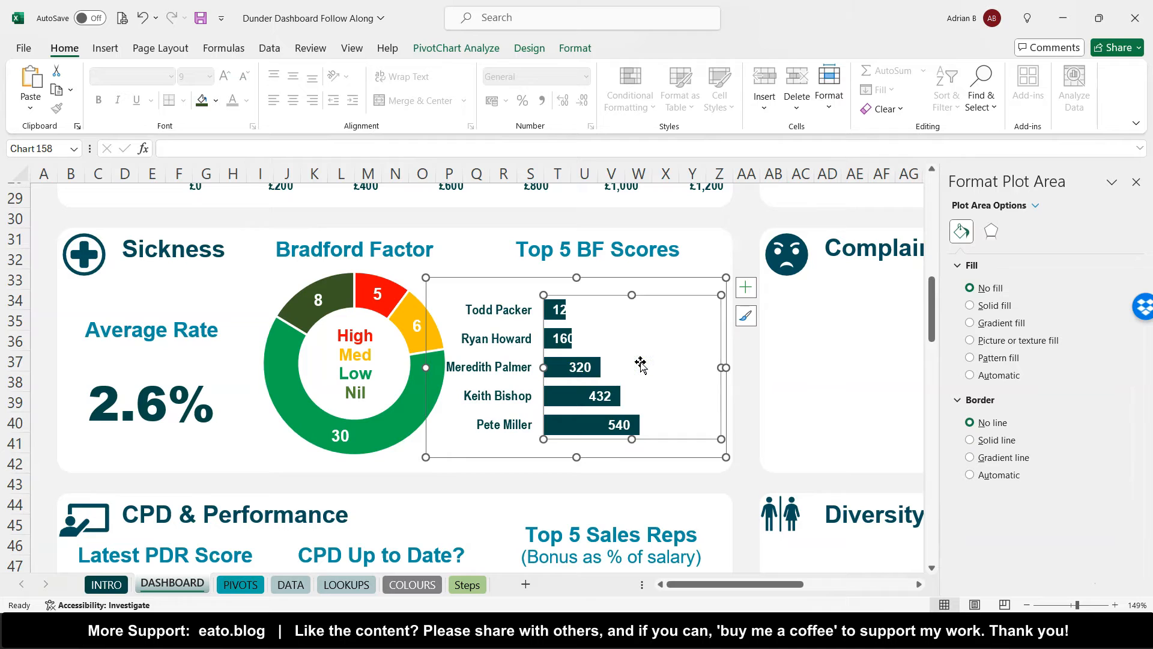
- Position the Top 5 BF Scores data labels at Outside End and colour their text red
left_click(558, 311)
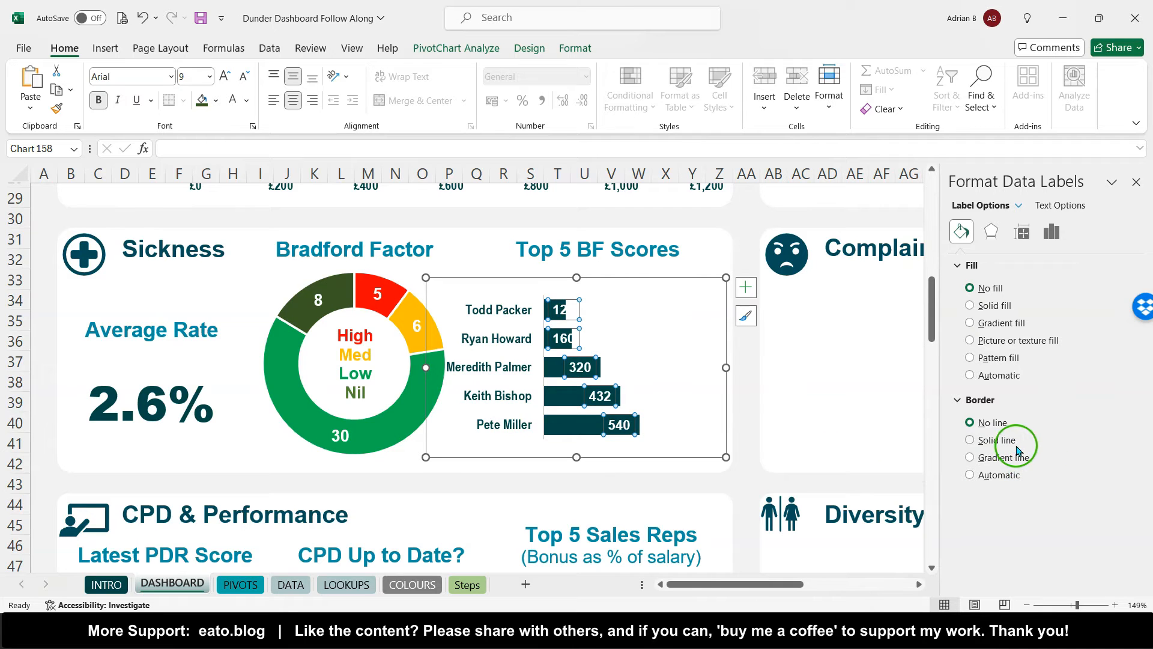
left_click(1054, 235)
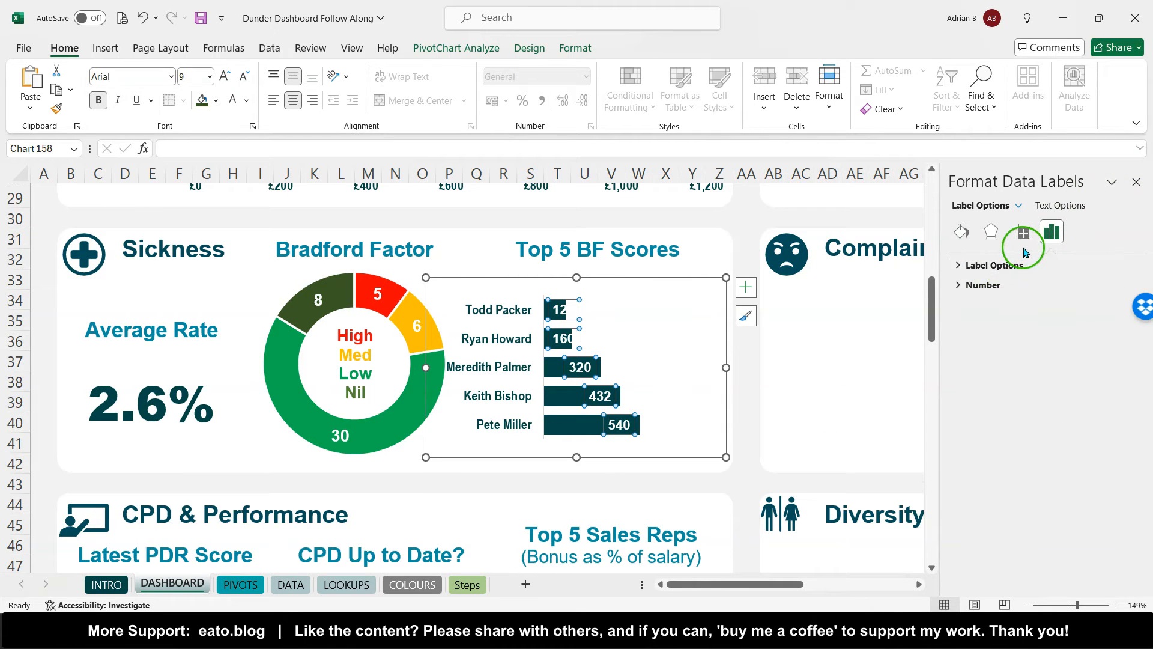
left_click(960, 273)
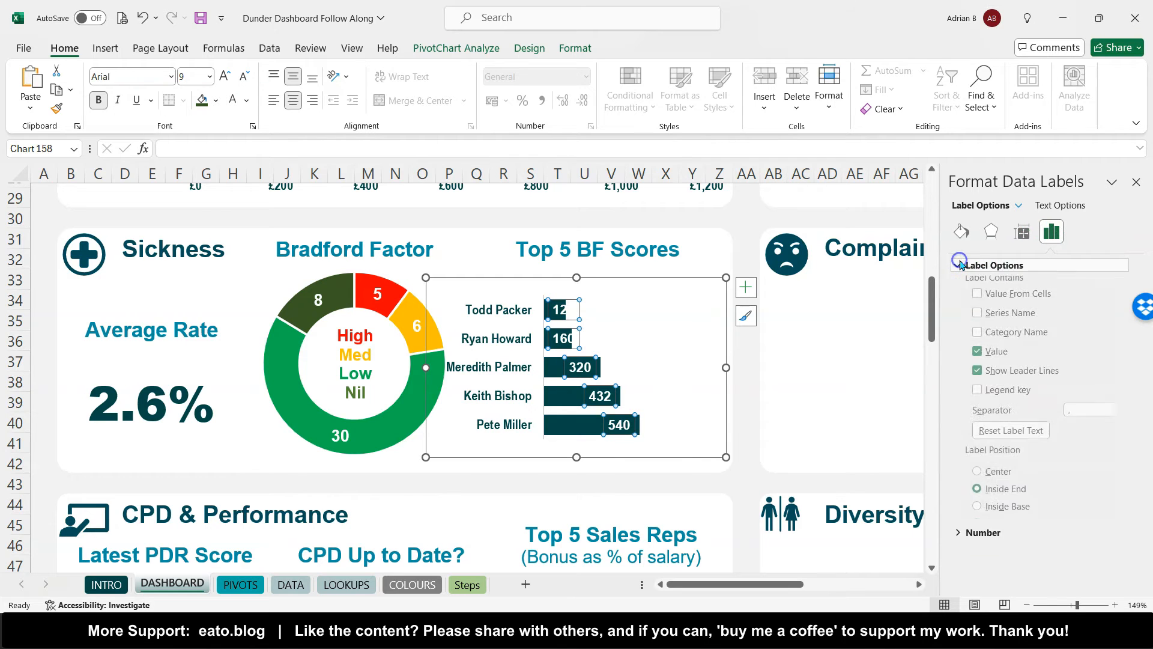
left_click(979, 529)
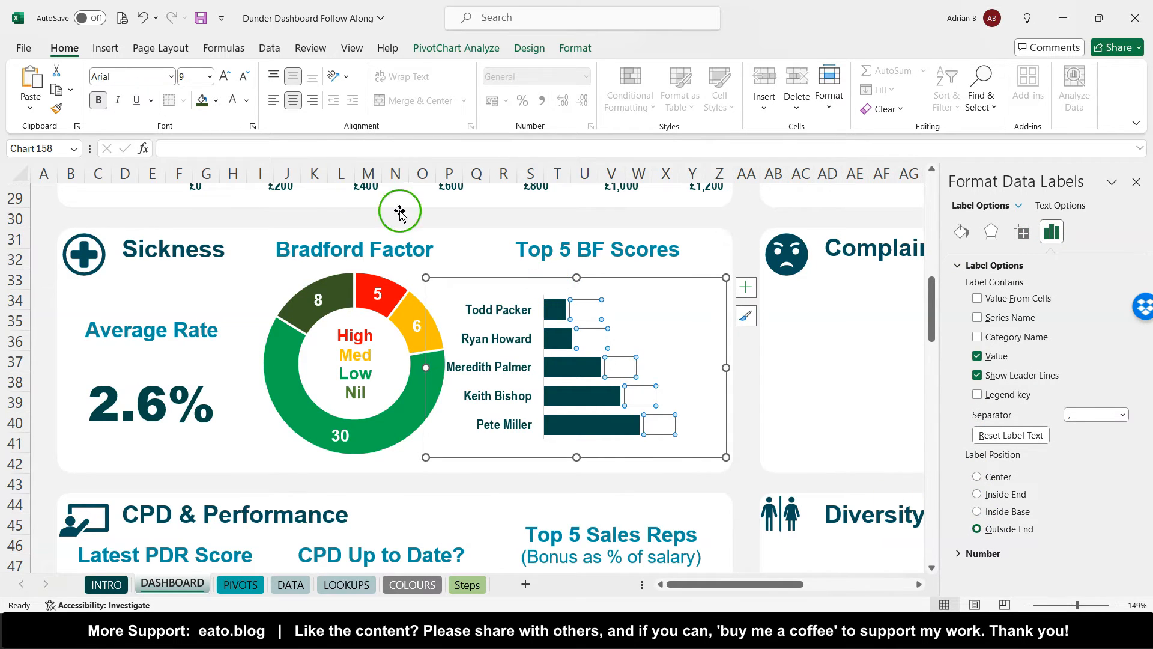
left_click(248, 100)
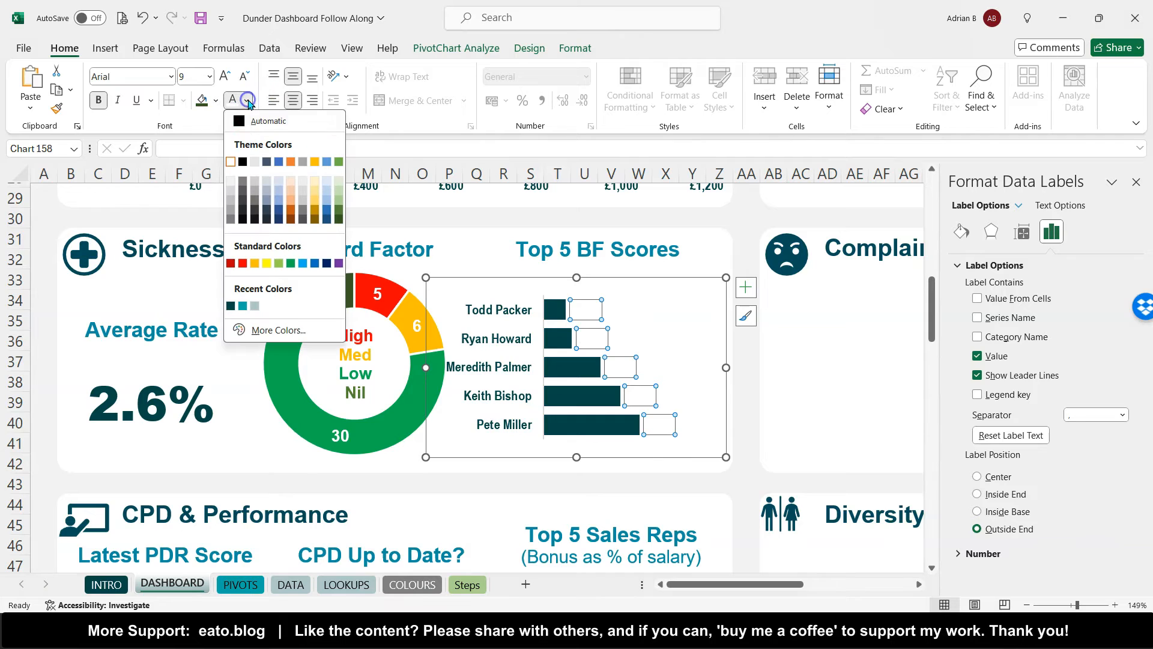
left_click(244, 264)
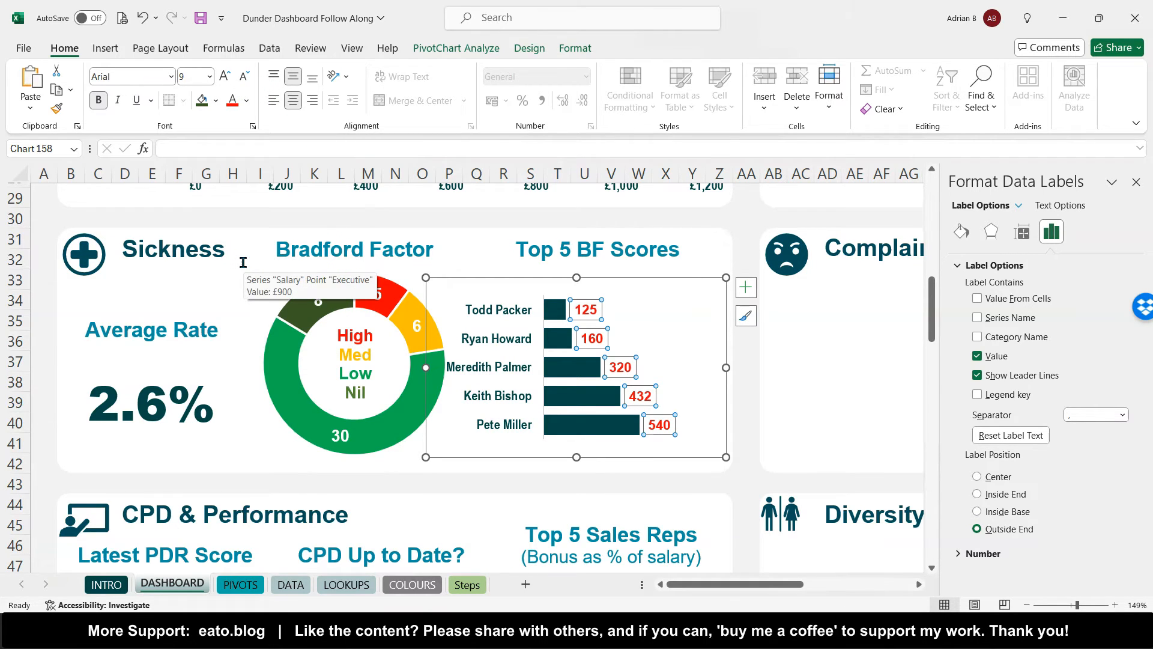
- Colour the name labels on the Top 5 BF Scores chart's vertical axis dark red
double_click(521, 321)
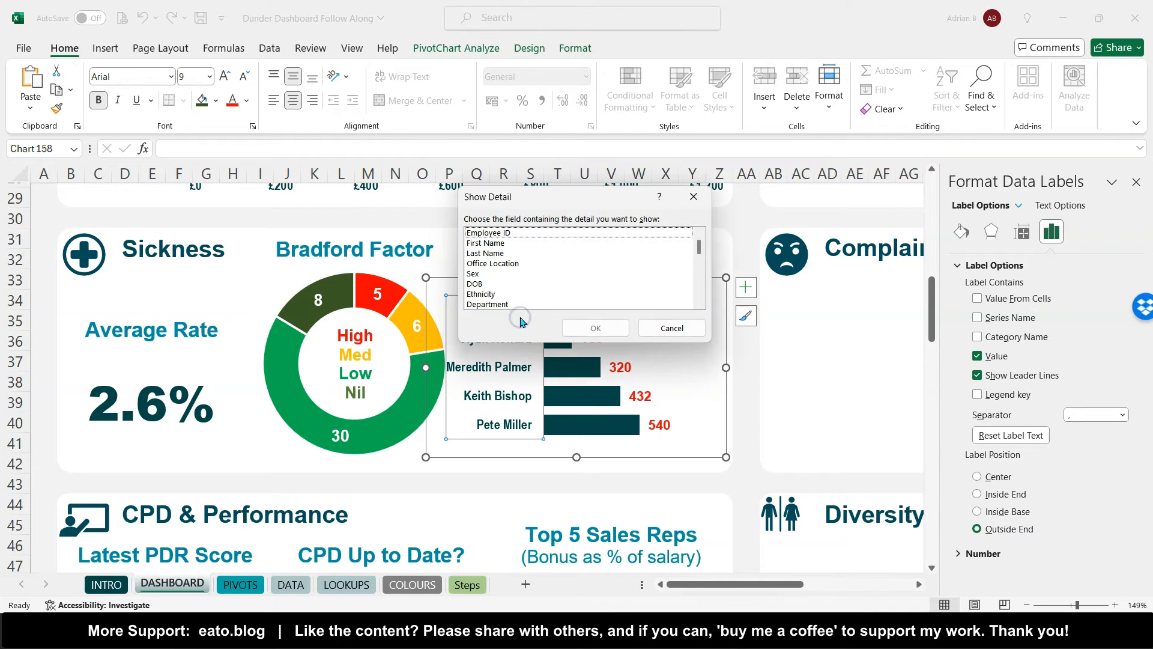
left_click(671, 328)
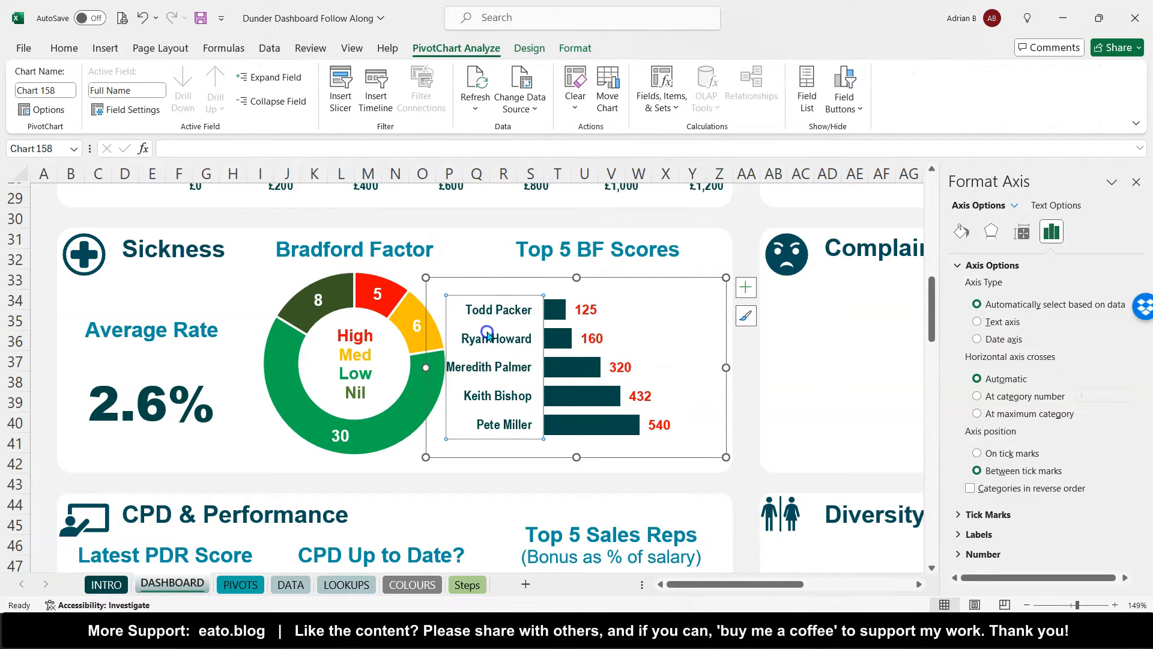
left_click(65, 47)
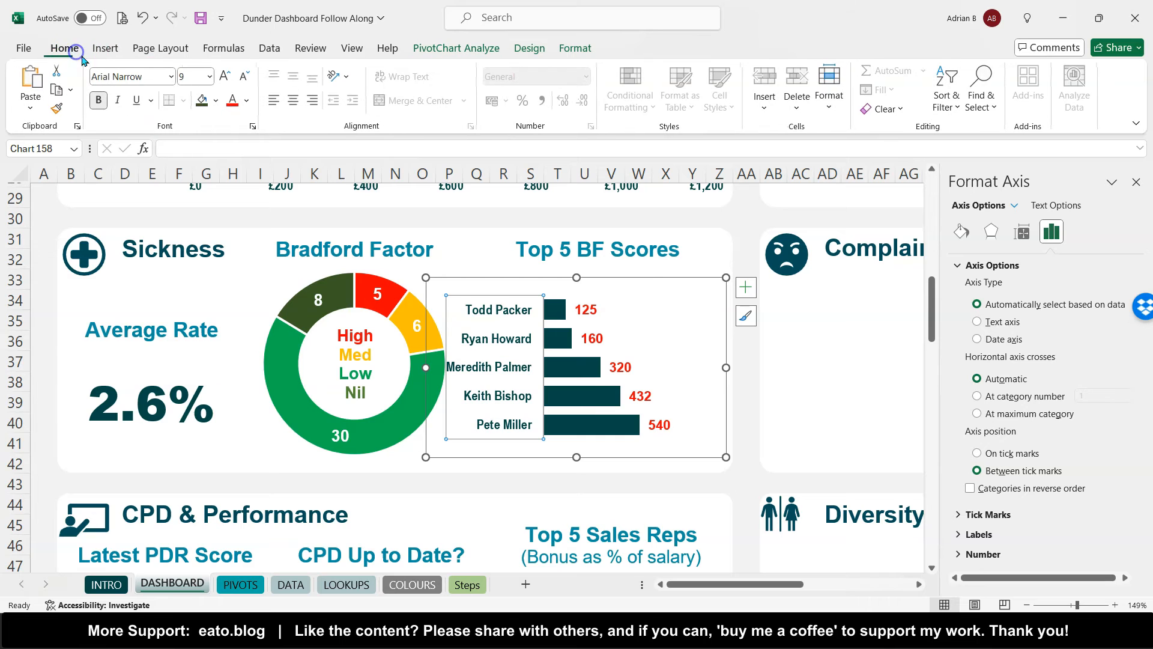
left_click(247, 108)
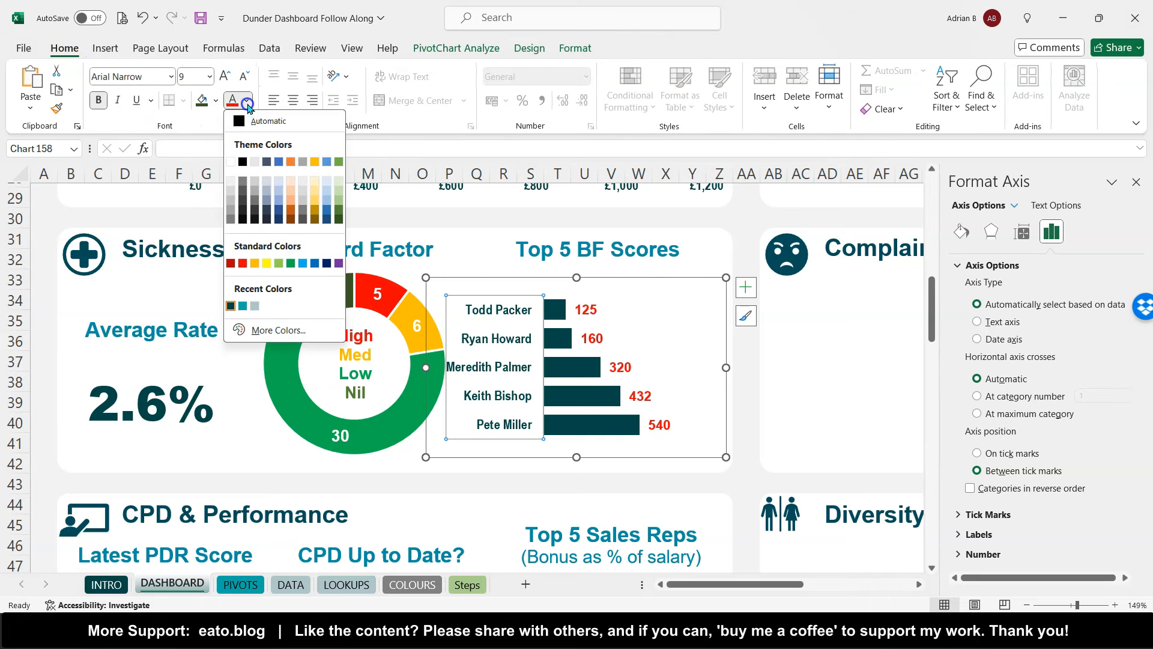
left_click(232, 266)
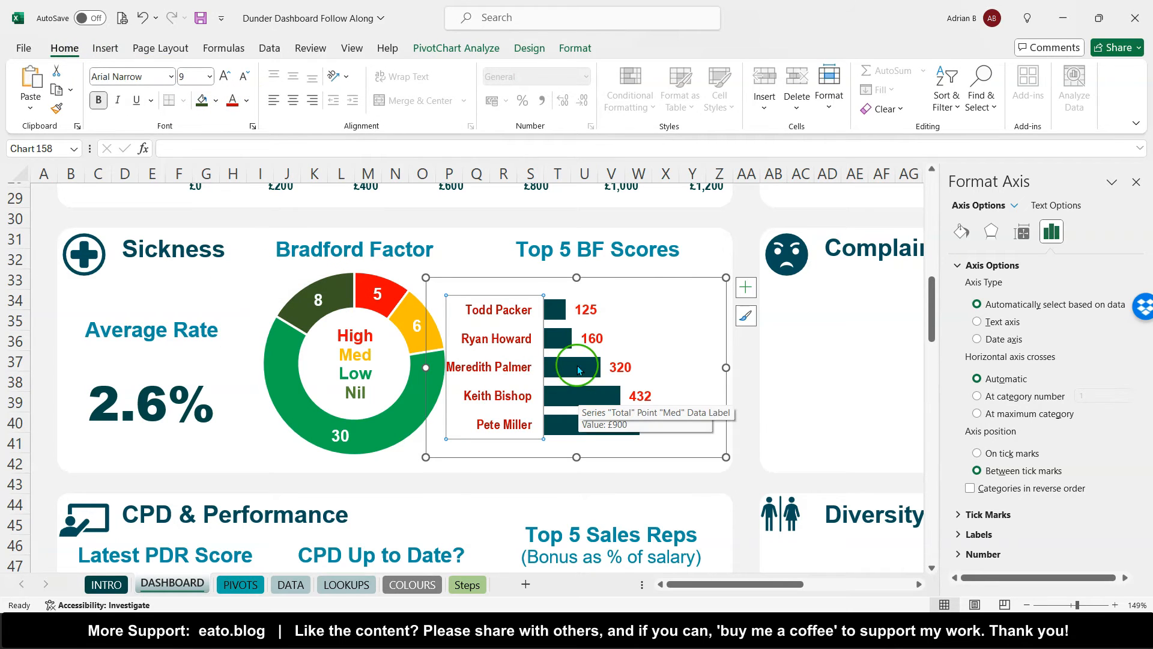
- Fill the bars of the Top 5 BF Scores chart with standard red
left_click(577, 367)
left_click(216, 101)
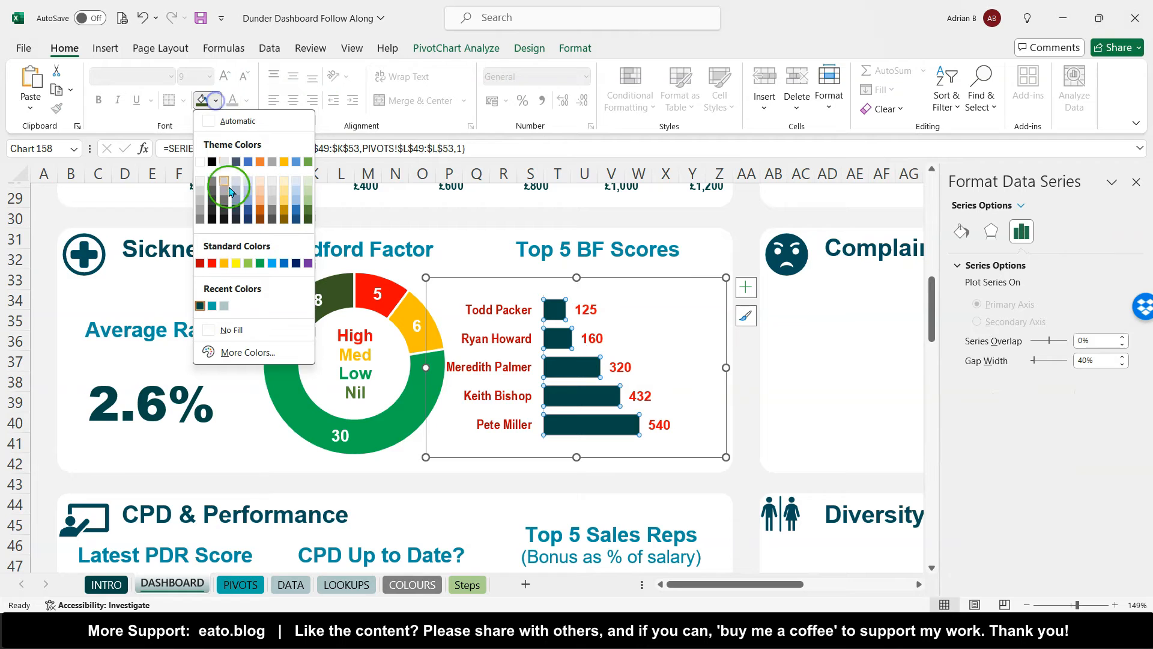
left_click(212, 263)
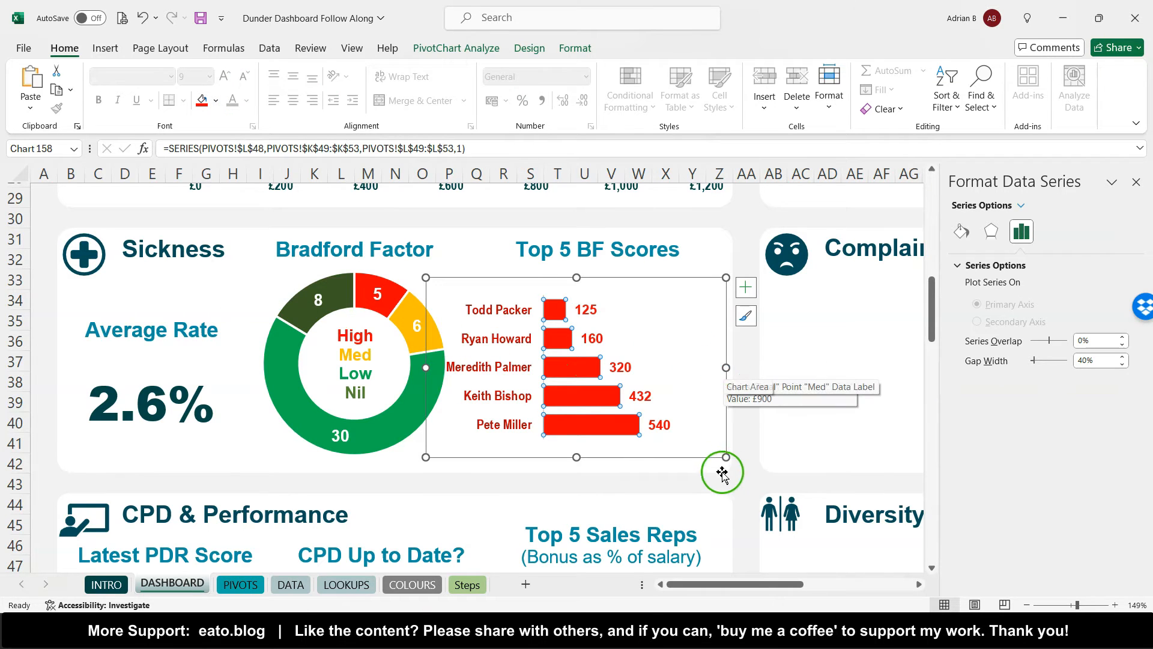
- Resize the Top 5 BF Scores chart to clear the doughnut chart and reach the Sickness card's lower-right corner
left_click_drag(727, 457, 733, 473)
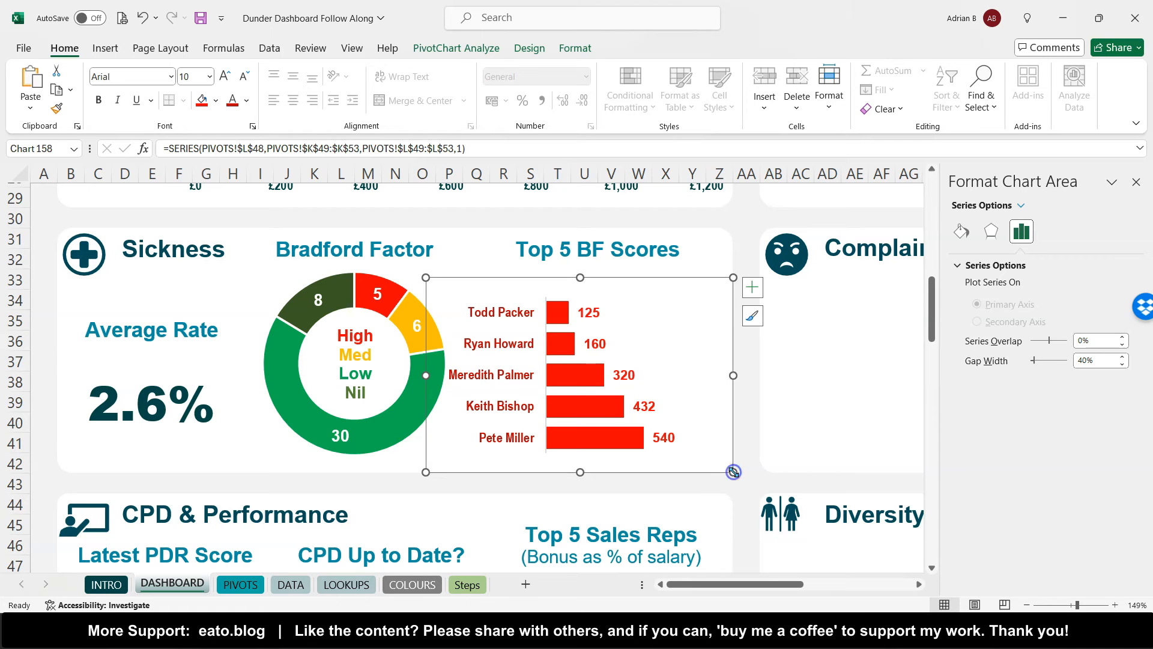
left_click_drag(427, 276, 463, 270)
left_click(622, 371)
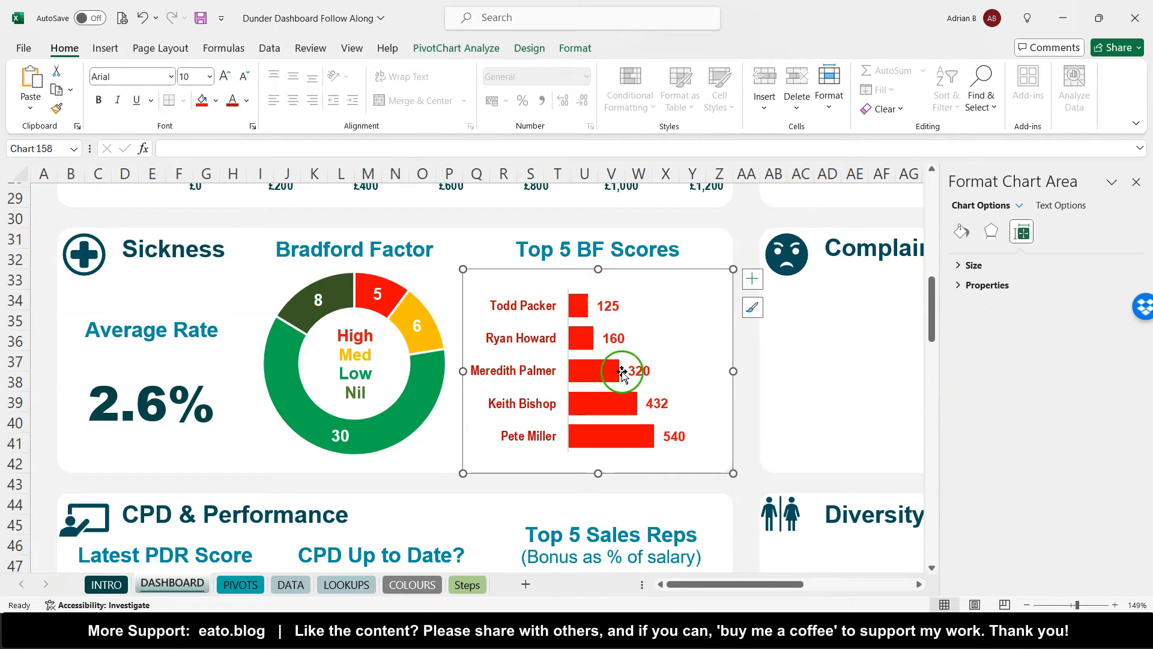
- Reverse the category order of the Top 5 BF Scores chart's vertical axis
left_click(546, 412)
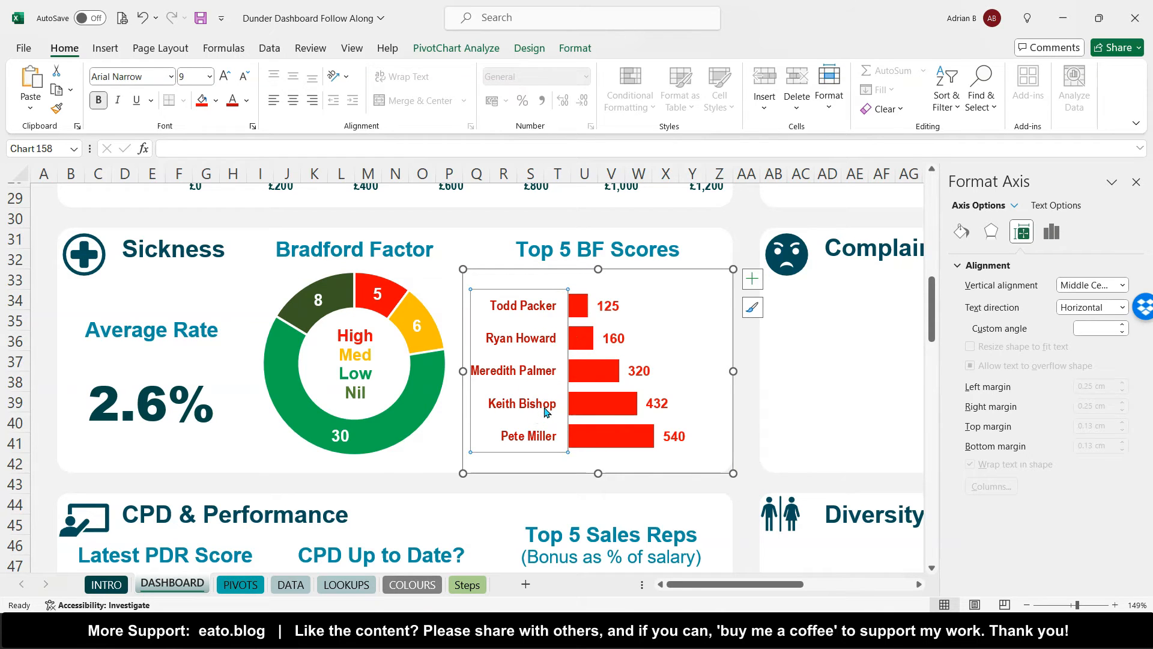
left_click(1051, 234)
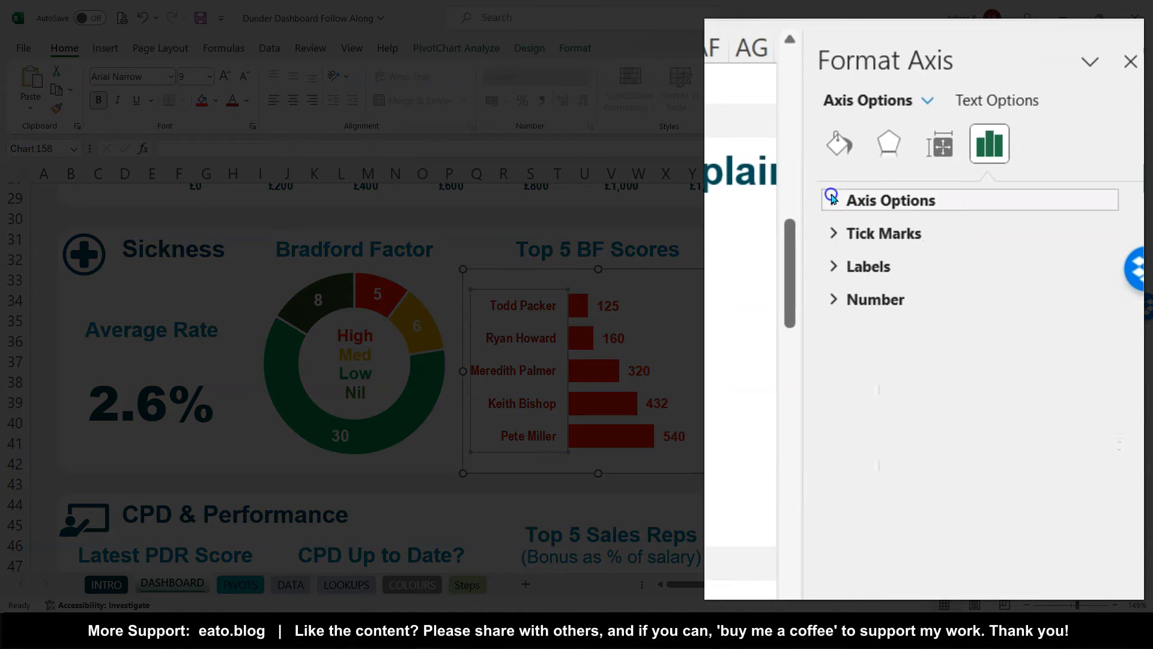
left_click(843, 204)
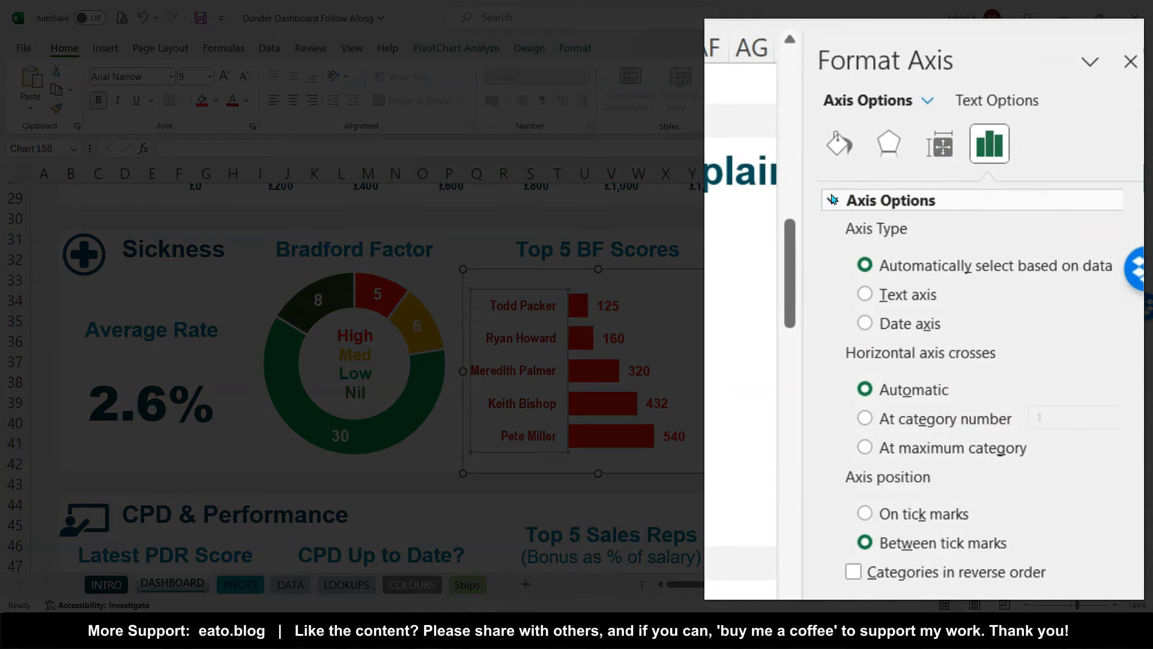
left_click(853, 573)
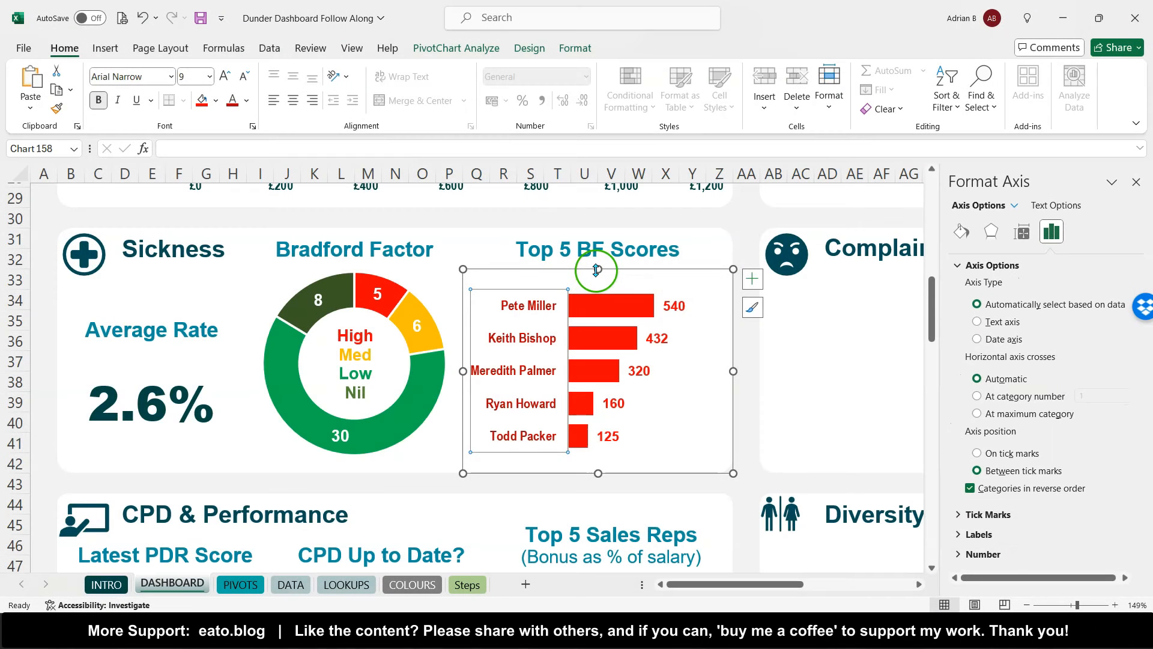
- Extend the Top 5 BF Scores chart up to its heading and stretch the plot area down to the chart's lower edge
left_click_drag(597, 270, 619, 252)
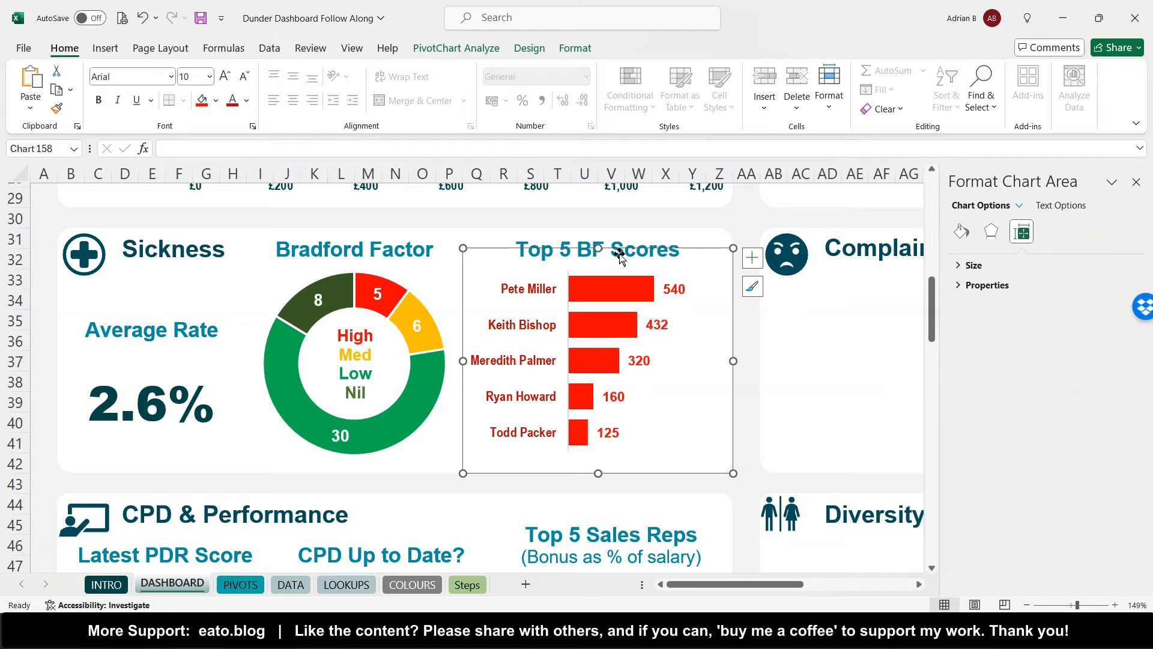
left_click(644, 424)
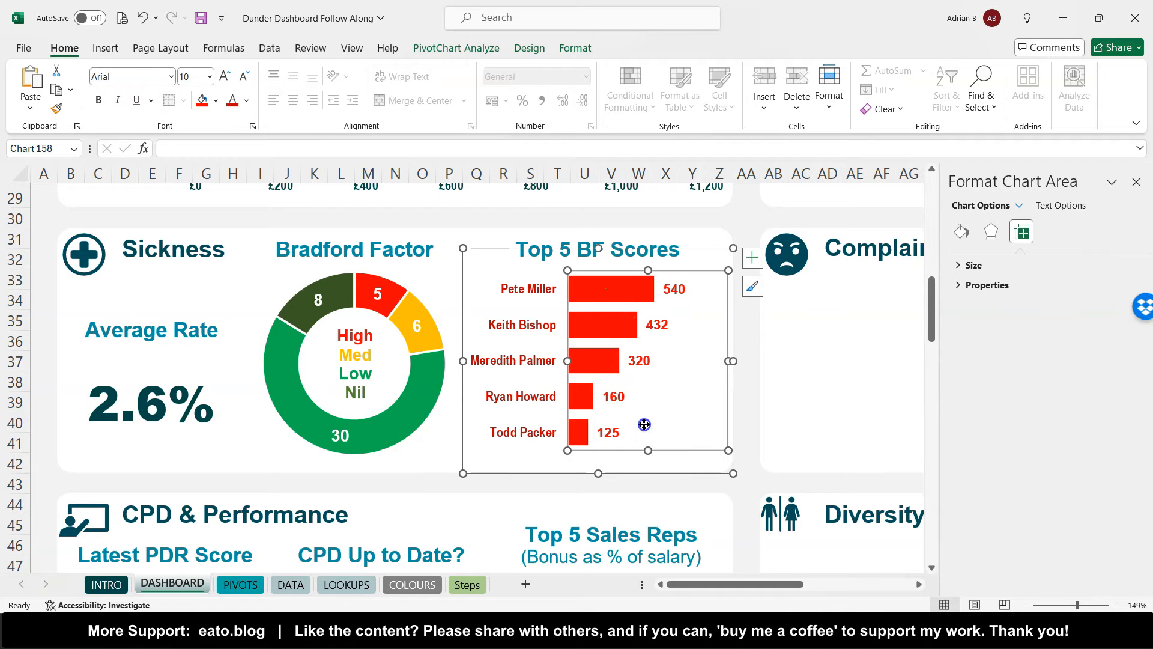
left_click_drag(647, 451, 647, 466)
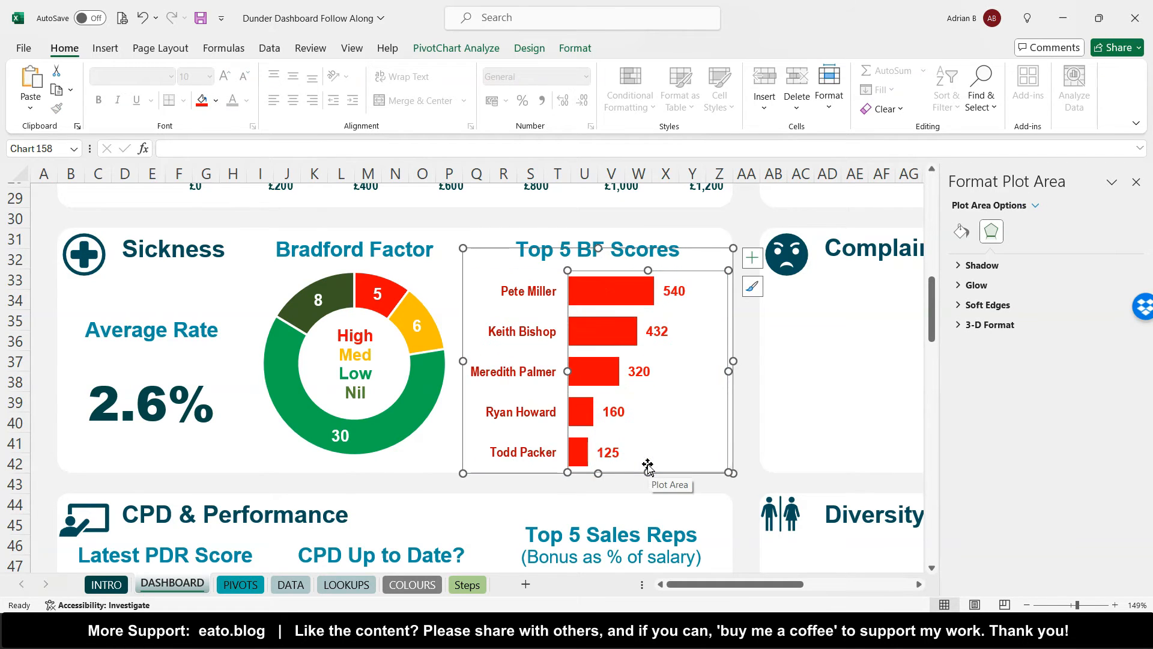
- Examine the empty Complaints card on the dashboard and the Top 5 Complaints and Complaints by Function tables on the PIVOTS sheet
scroll(647, 465, "right", 6)
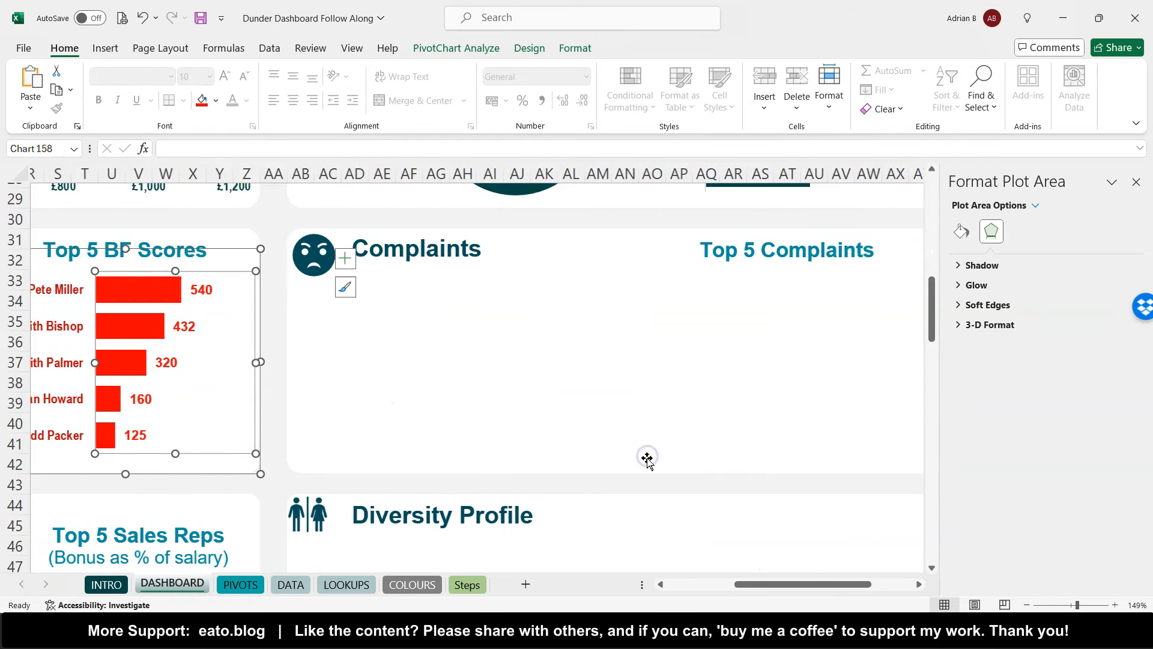
left_click(552, 222)
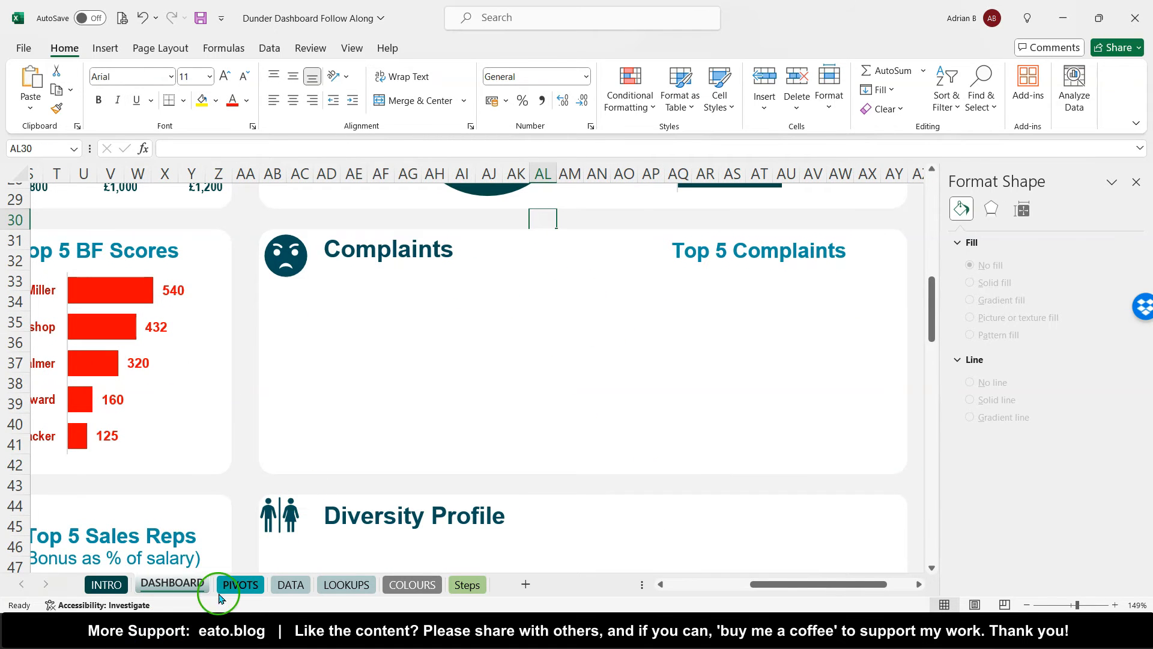
left_click(242, 585)
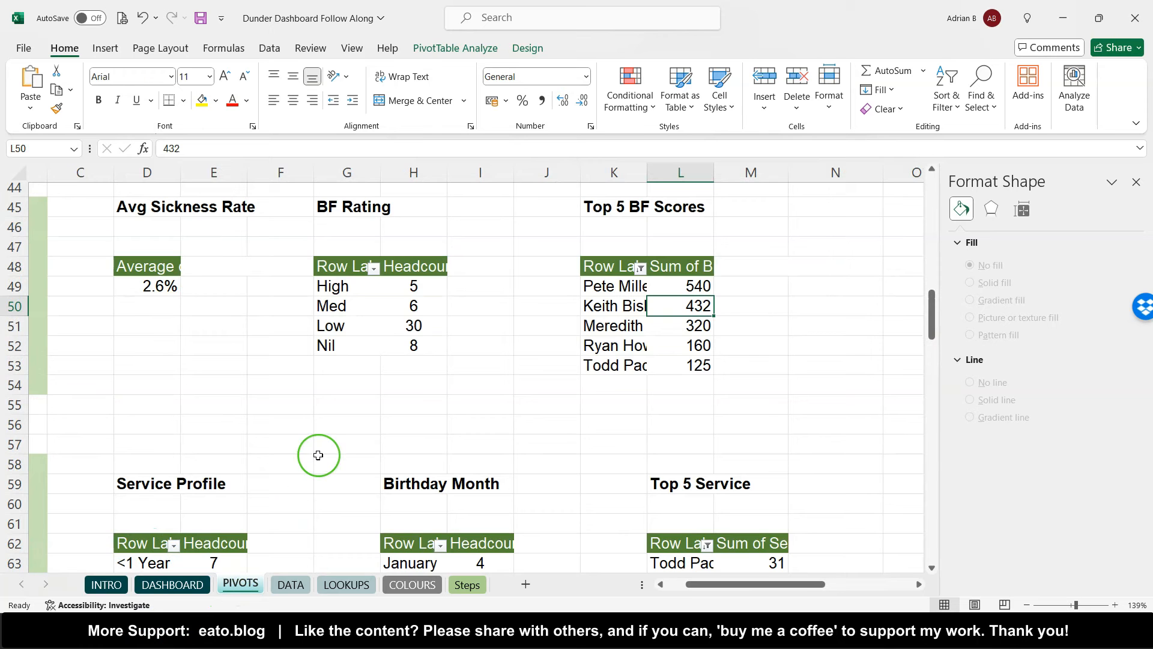
scroll(319, 455, "down", 5)
scroll(319, 455, "left", 2)
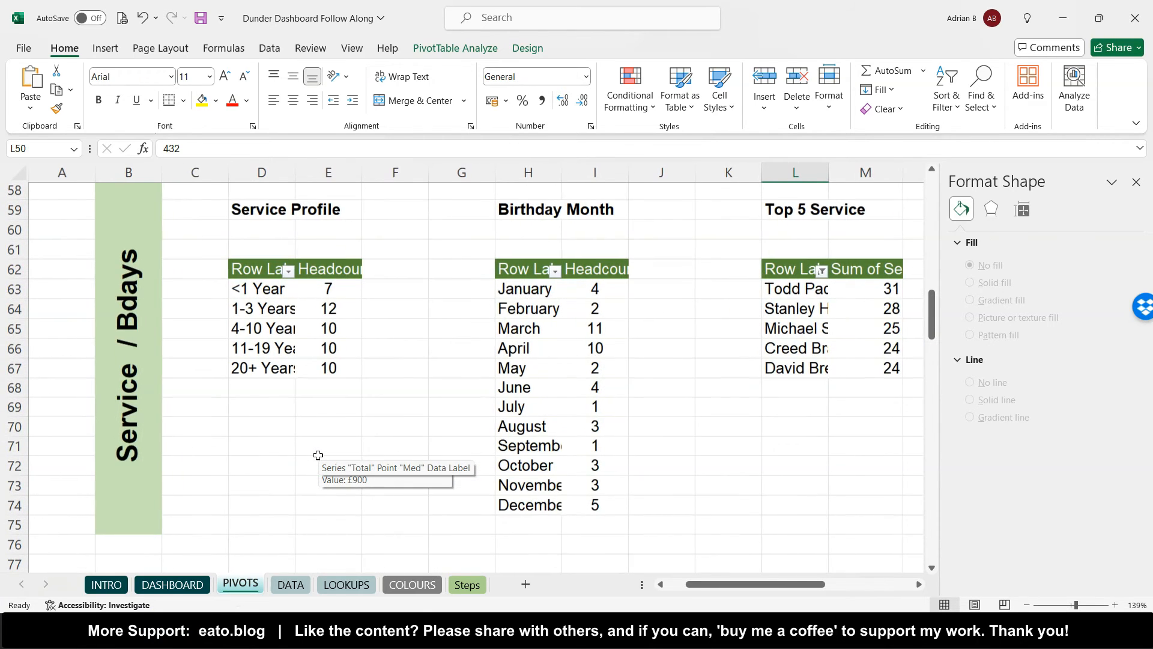
scroll(319, 455, "down", 12)
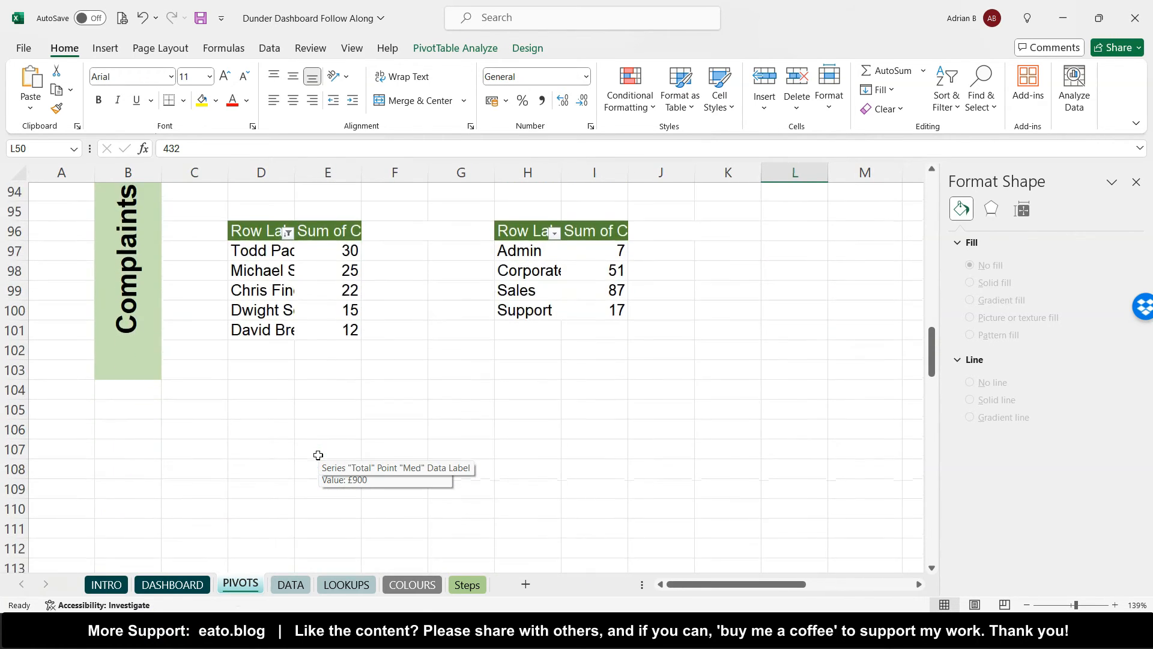
scroll(318, 455, "up", 1)
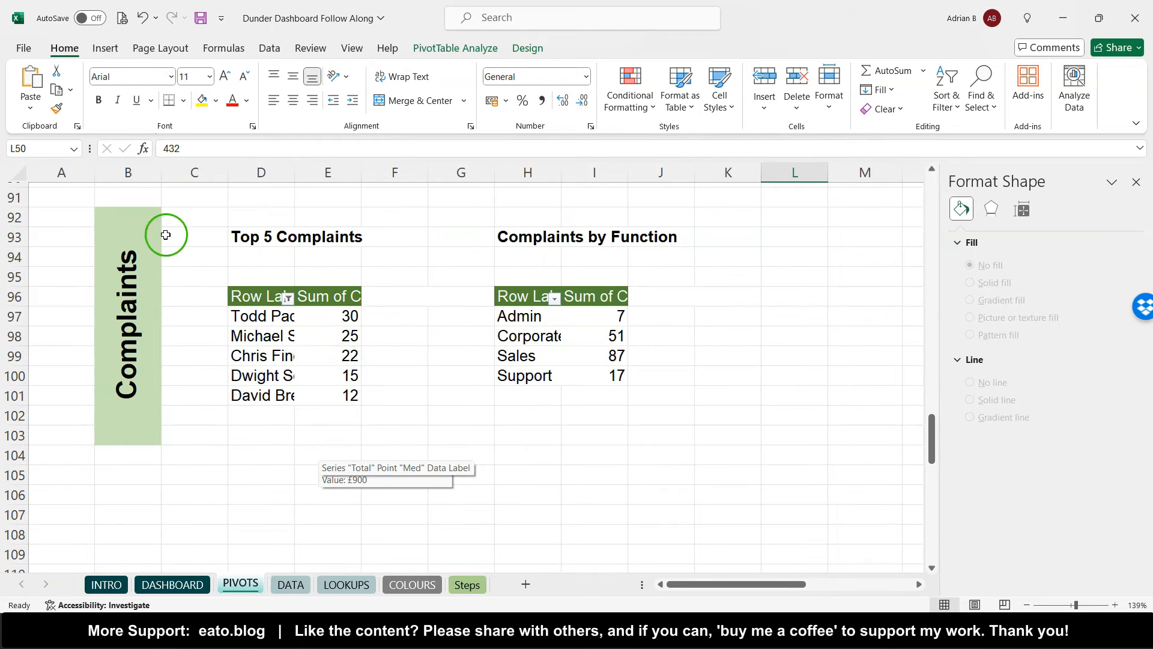
left_click(253, 239)
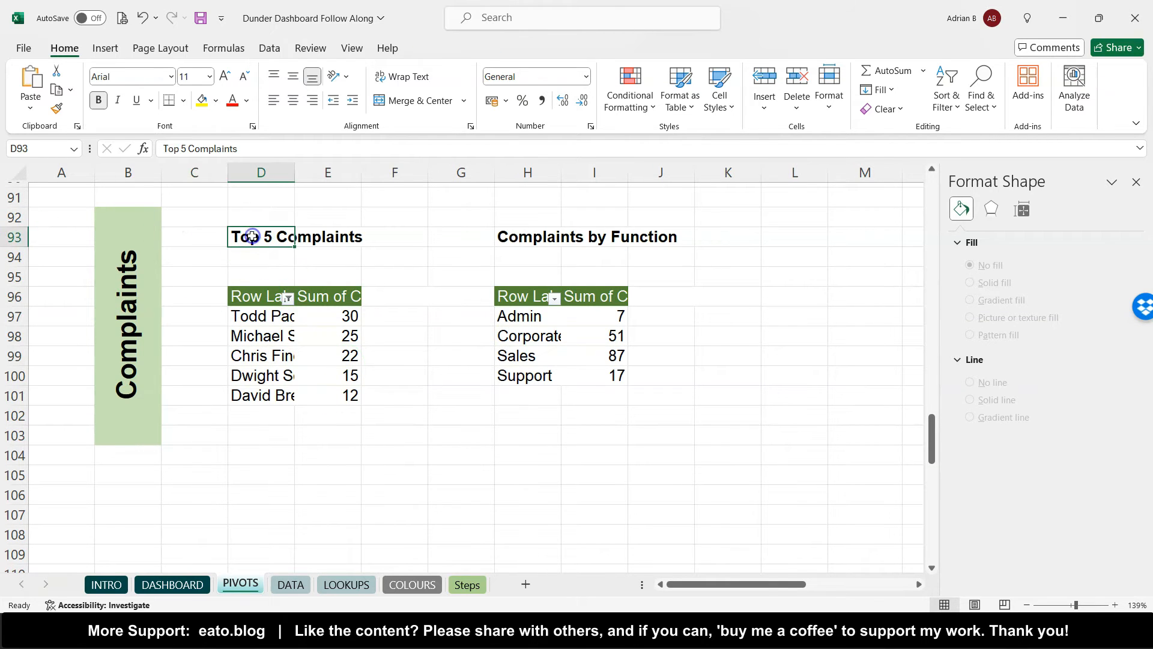
left_click(539, 239)
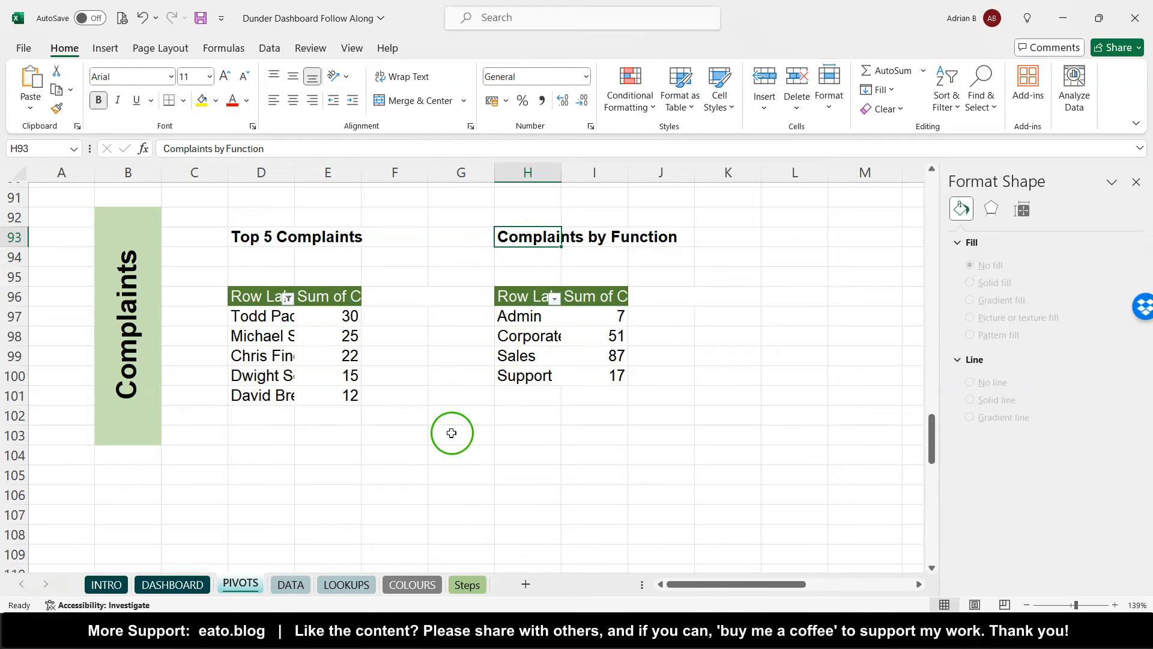
- Examine the Complaints doughnut and Top 5 Complaints bar chart in the finished Dunder Dashboard and Database workbook, comparing them with the Top 5 BF Scores chart
mouse_move(249, 626)
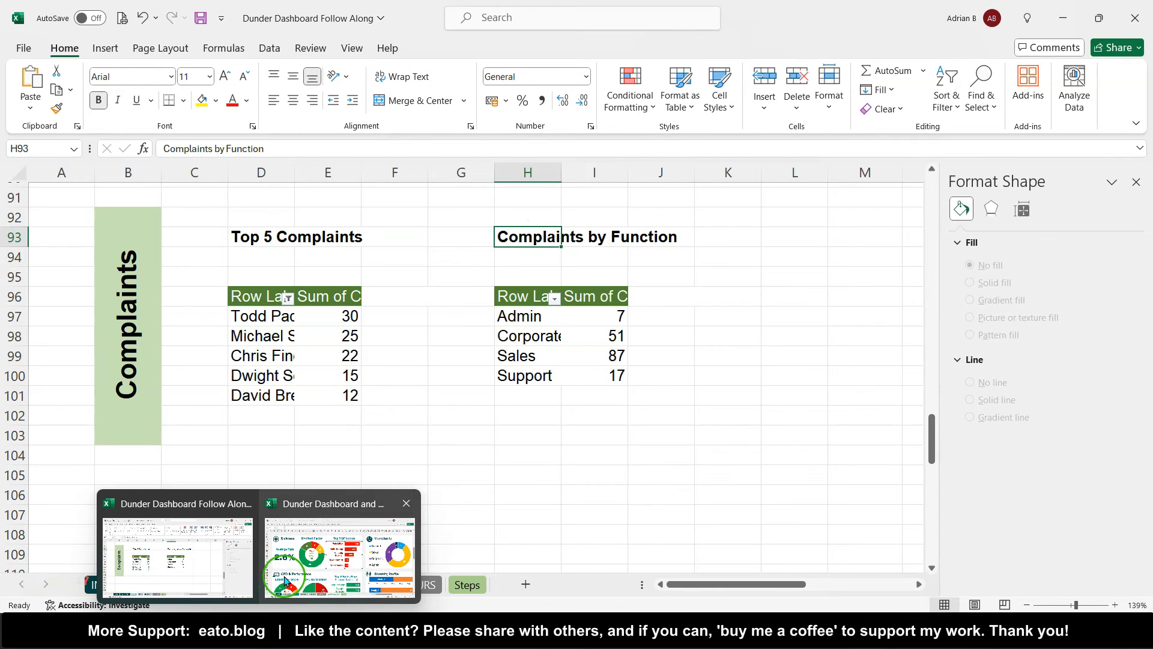
left_click(285, 577)
scroll(675, 397, "right", 7)
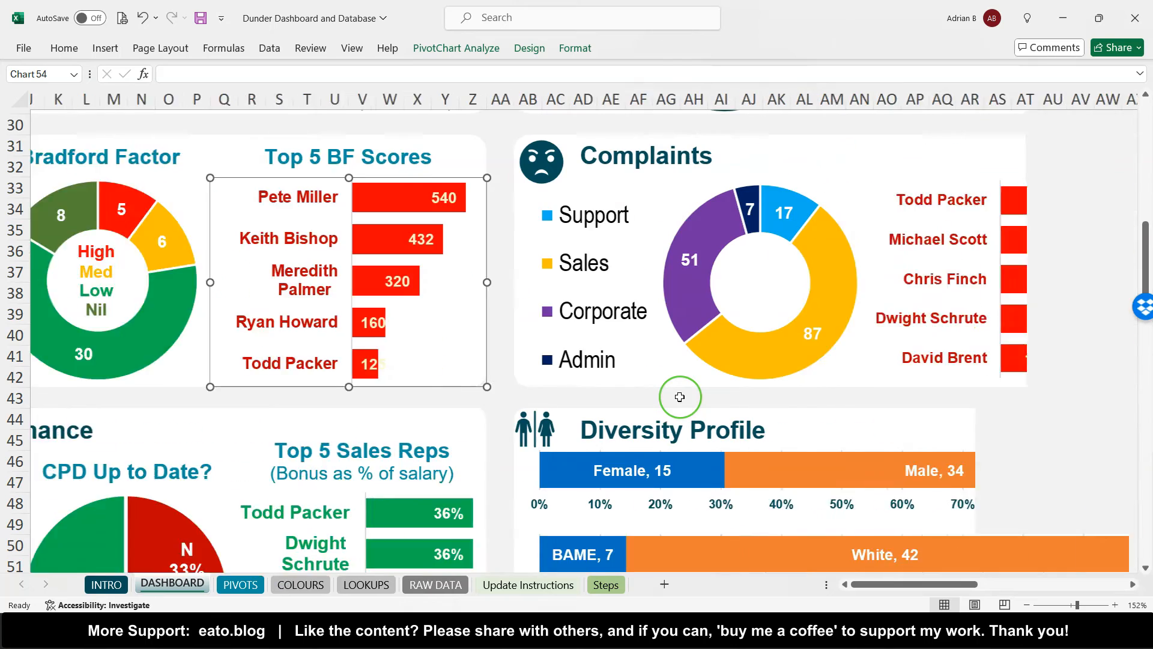
scroll(679, 397, "left", 1)
scroll(679, 397, "up", 1)
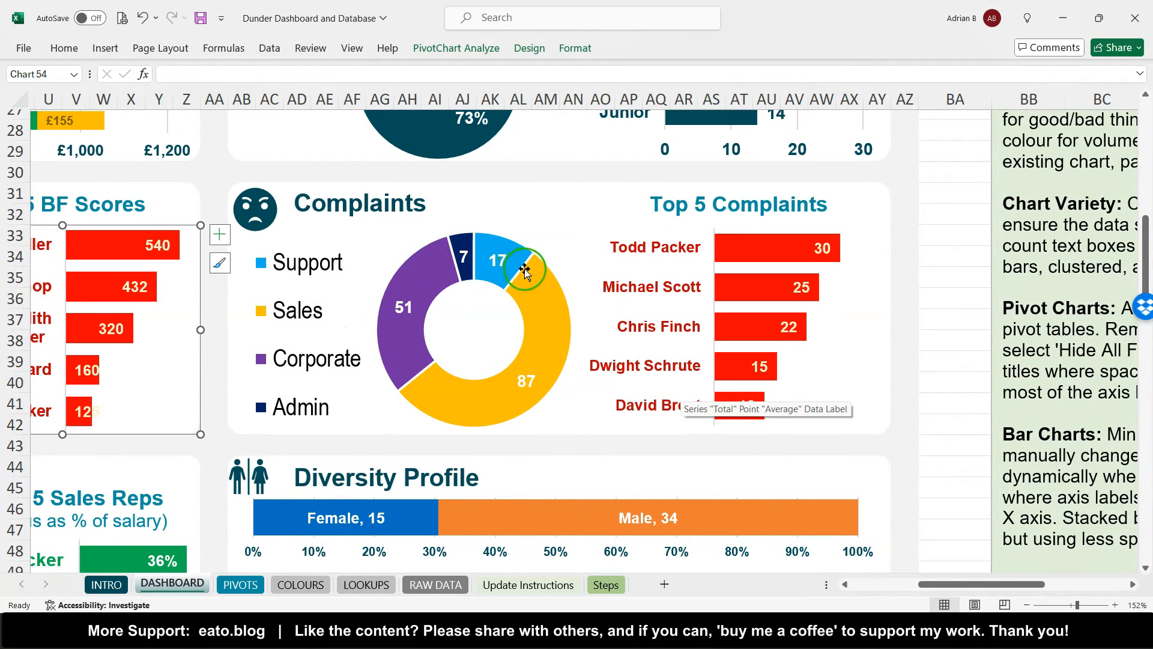
left_click(292, 279)
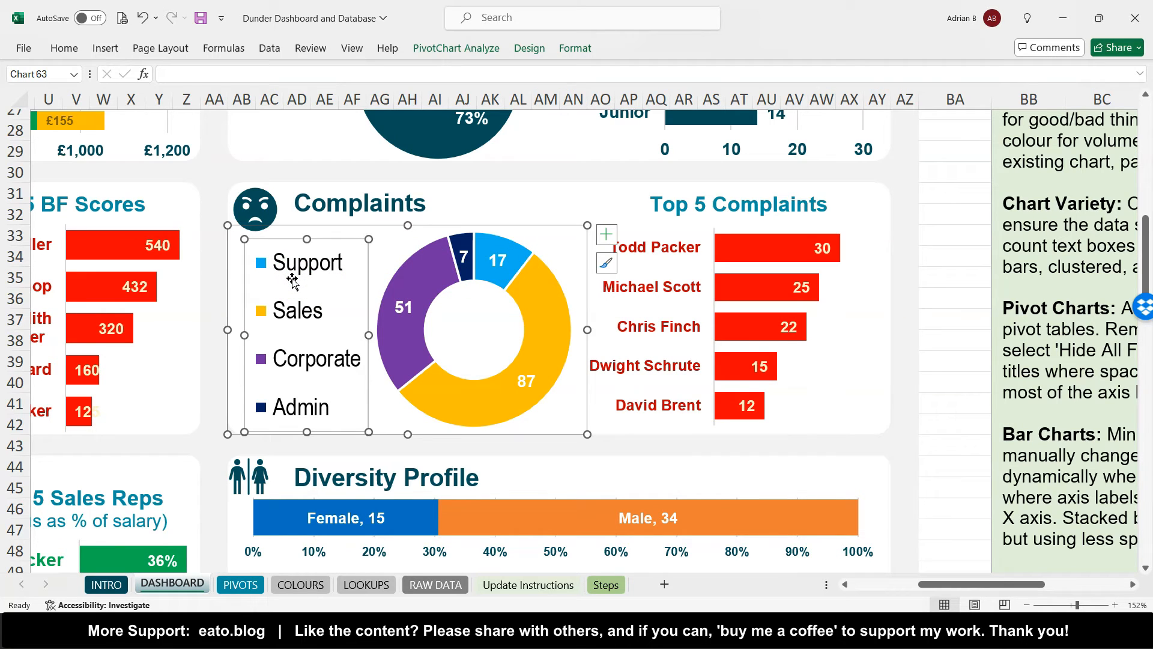
left_click(695, 260)
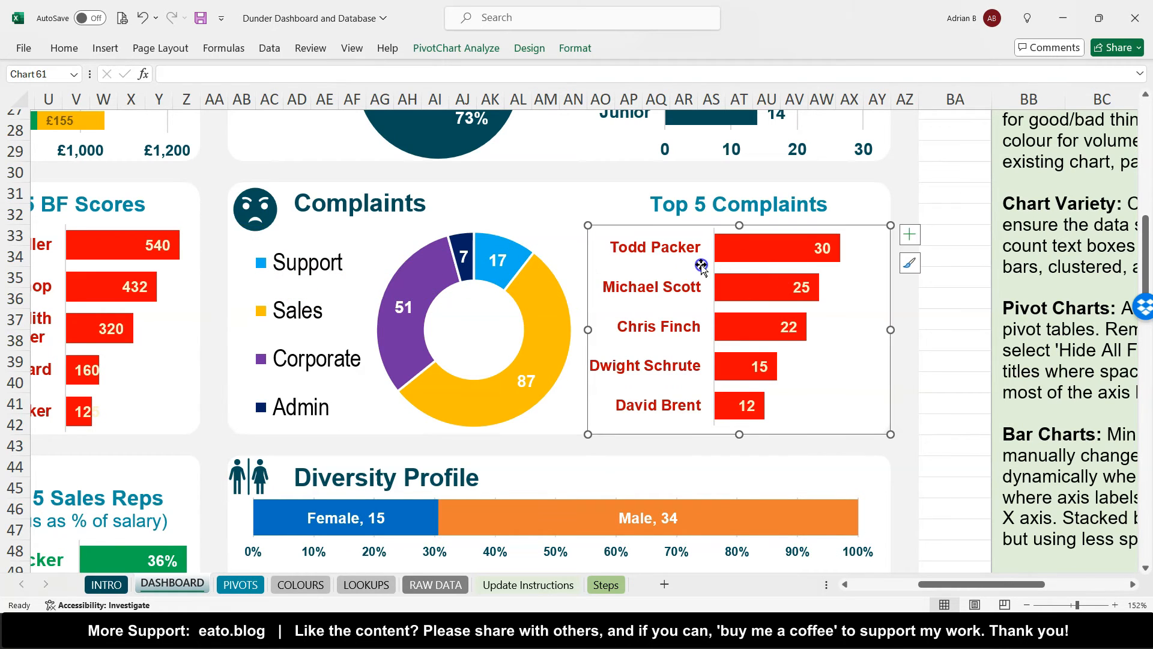
scroll(217, 316, "left", 2)
left_click(186, 271)
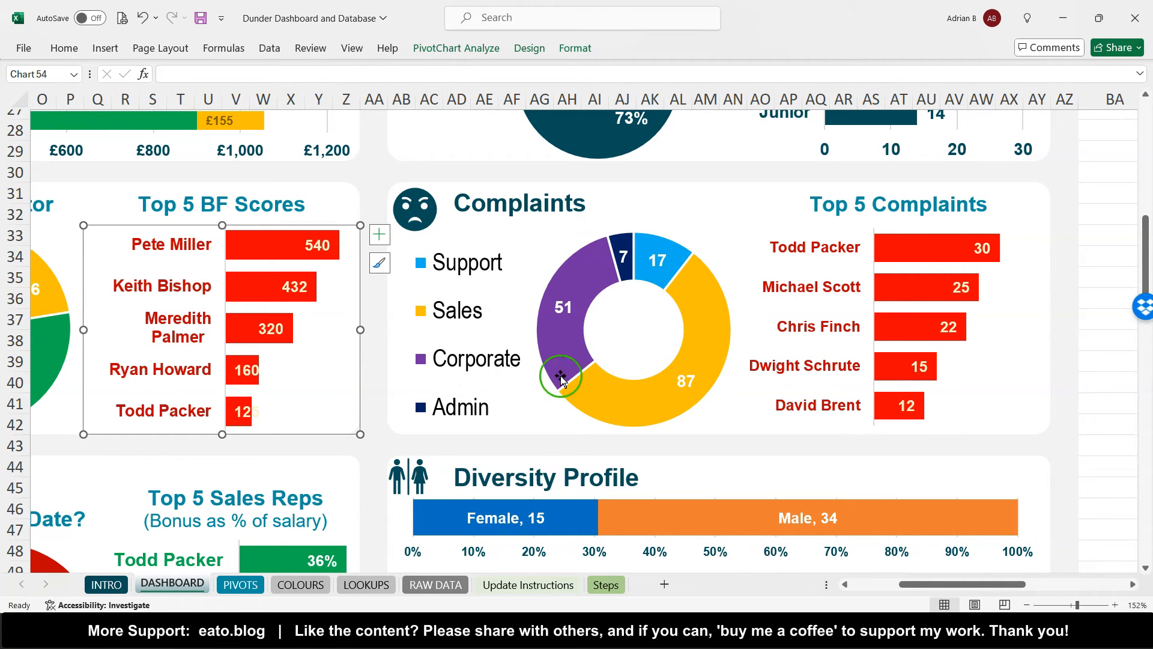
left_click(843, 264)
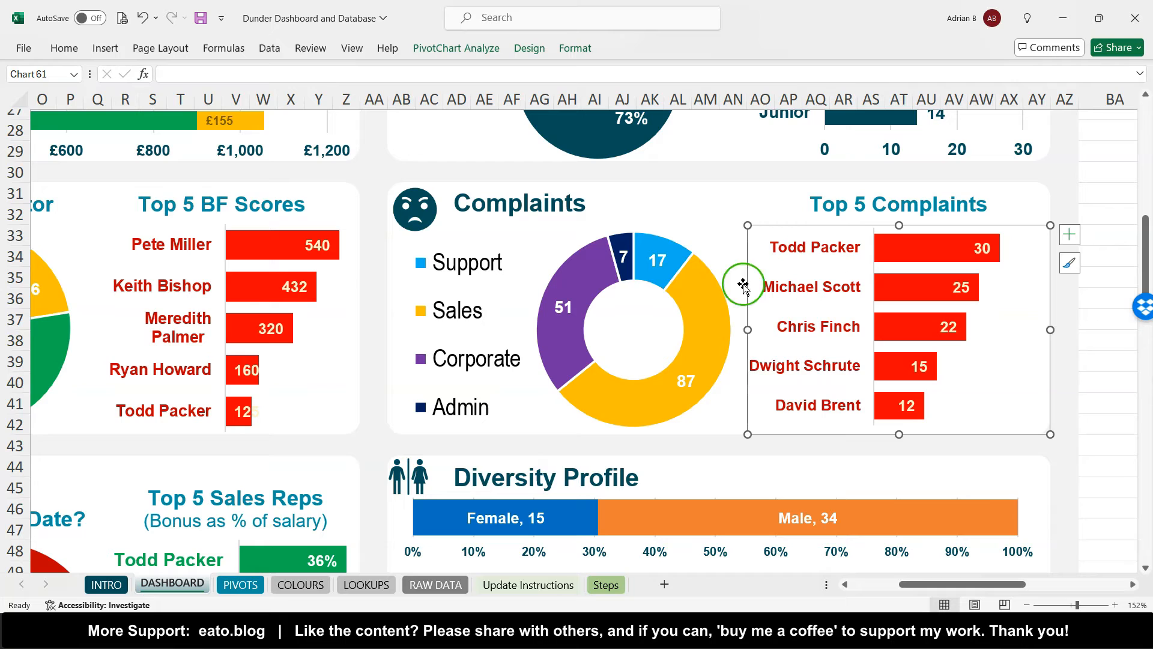
left_click(200, 270)
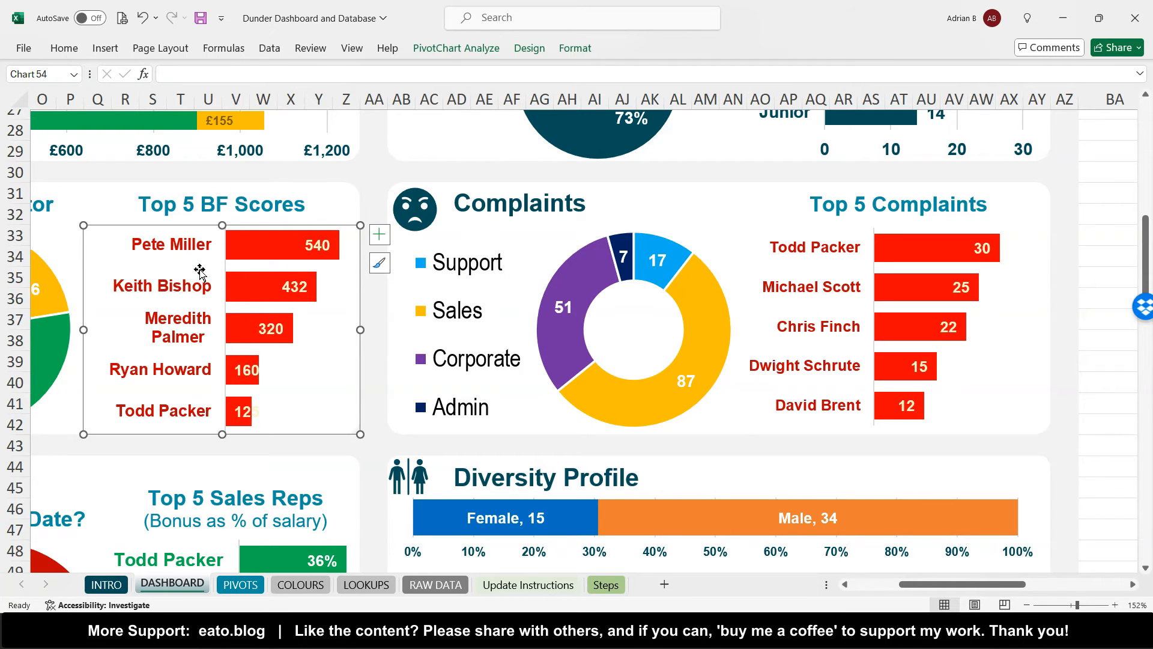
left_click(521, 282)
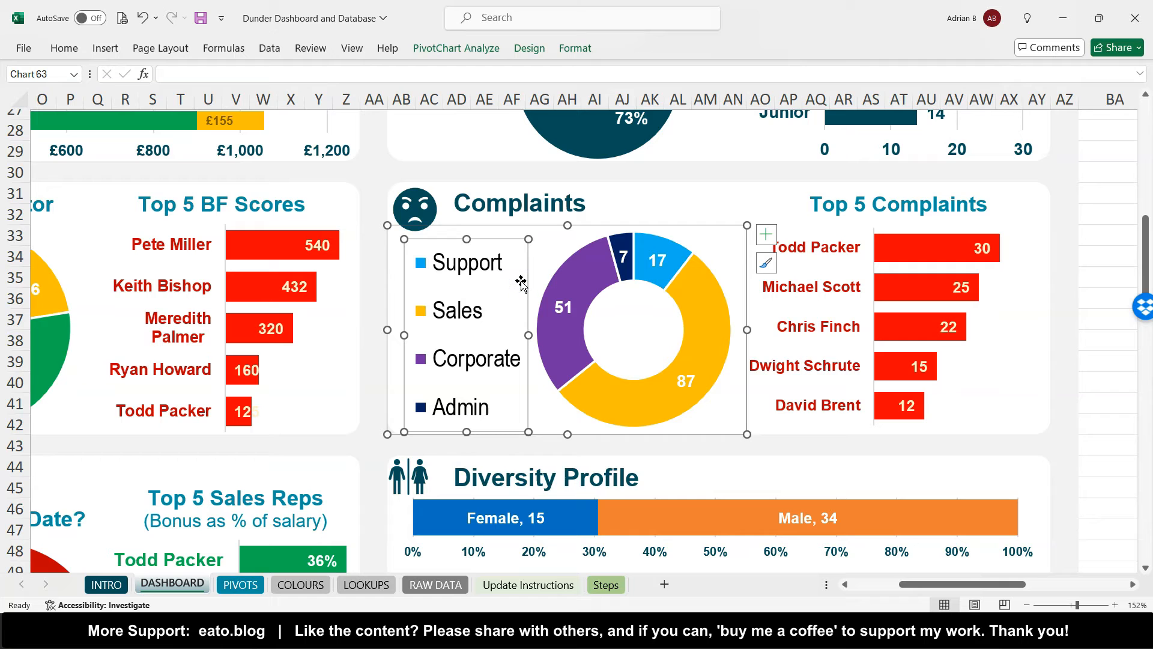
- Back in the Dunder Dashboard Follow Along workbook, insert a doughnut chart from the Complaints by Function pivot table
left_click(240, 583)
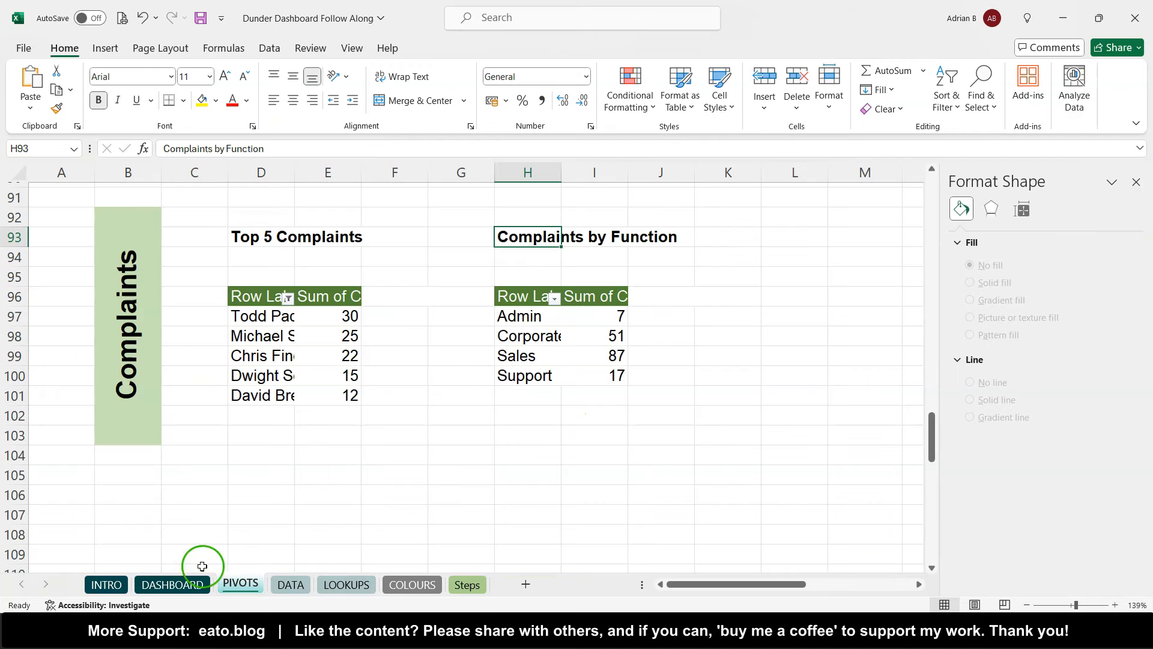
left_click(594, 316)
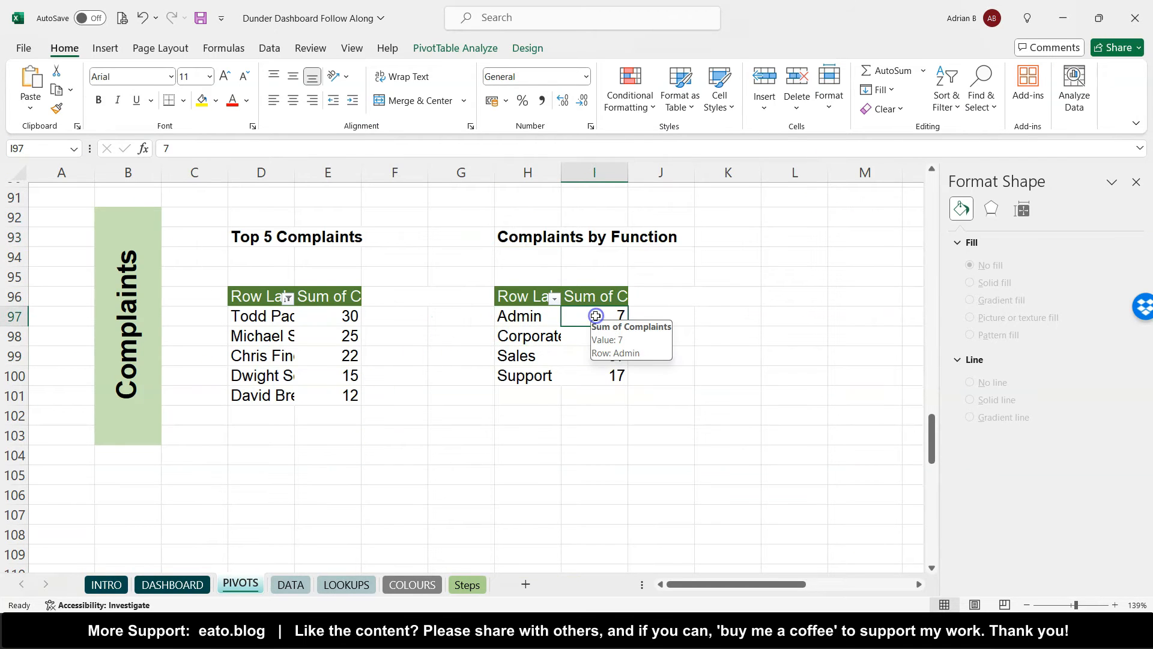
left_click(104, 54)
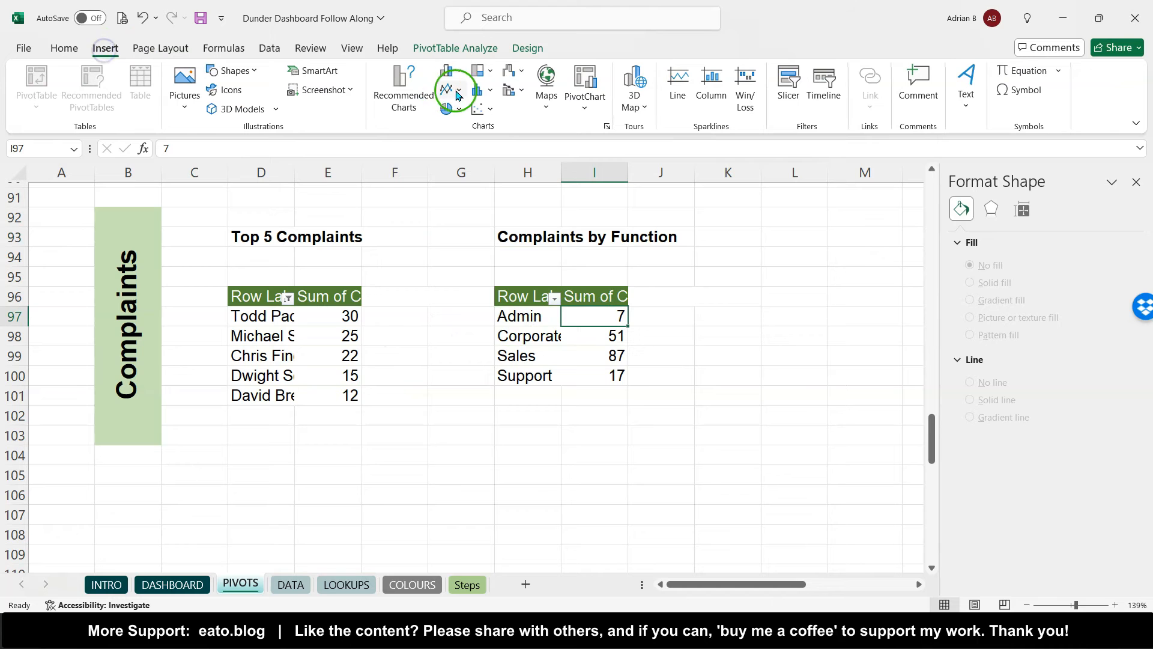
left_click(460, 111)
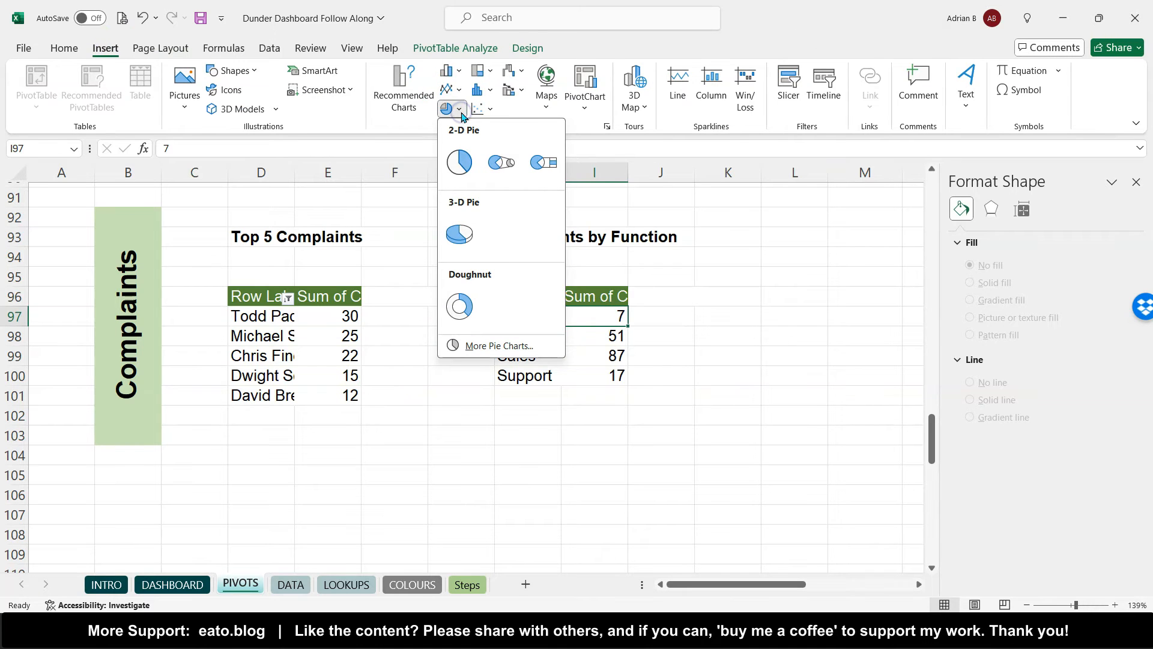
left_click(458, 310)
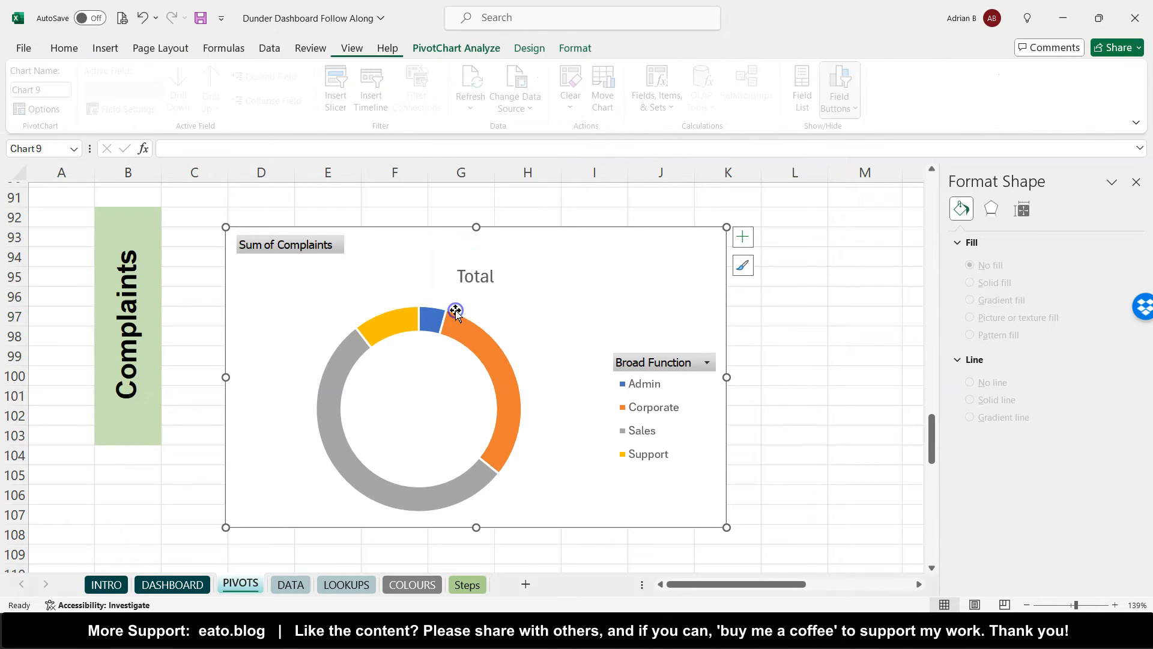
- Move the new complaints doughnut chart from the PIVOTS sheet to the Complaints card on the DASHBOARD sheet
key("ctrl+x")
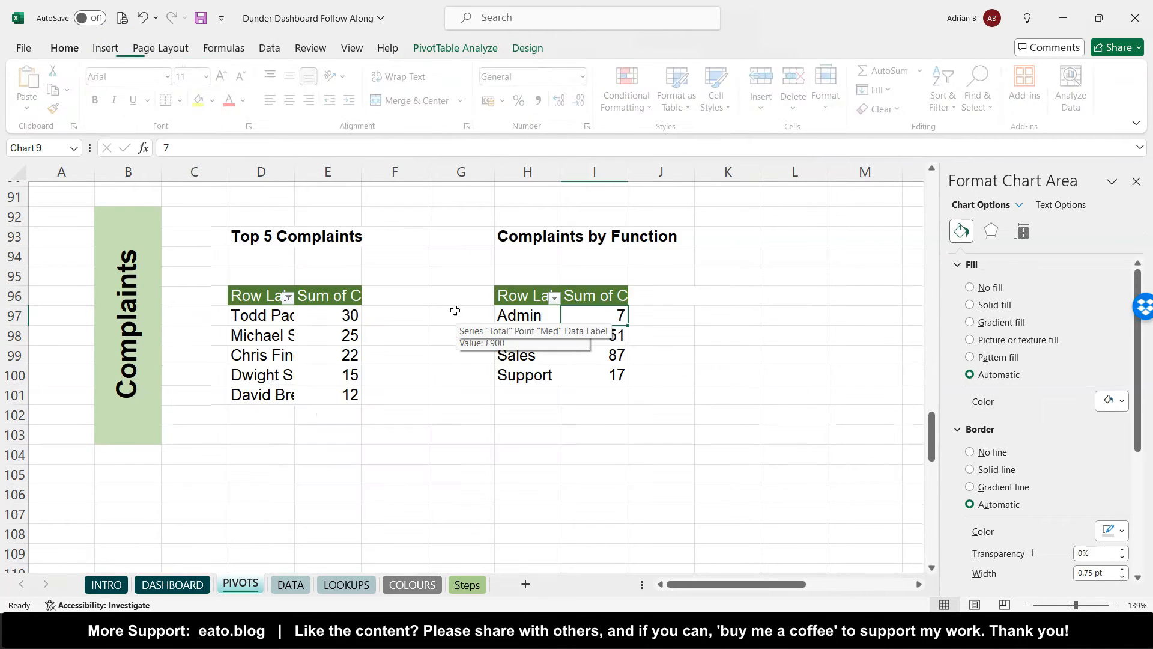
left_click(144, 585)
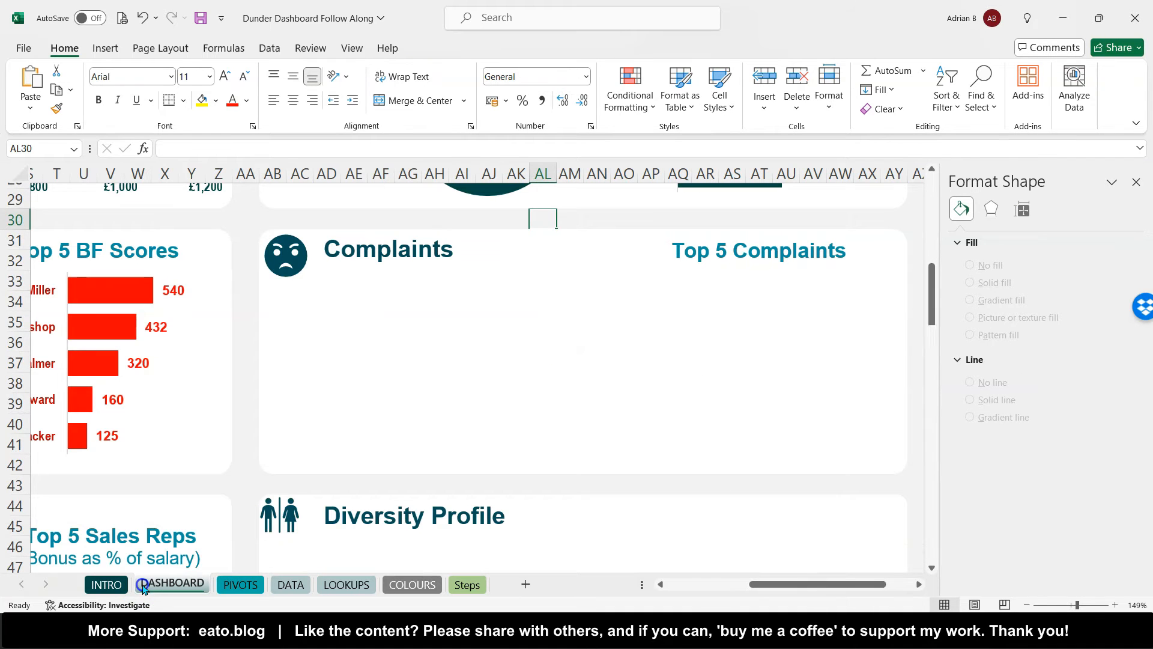
left_click(343, 367)
key("ctrl+v")
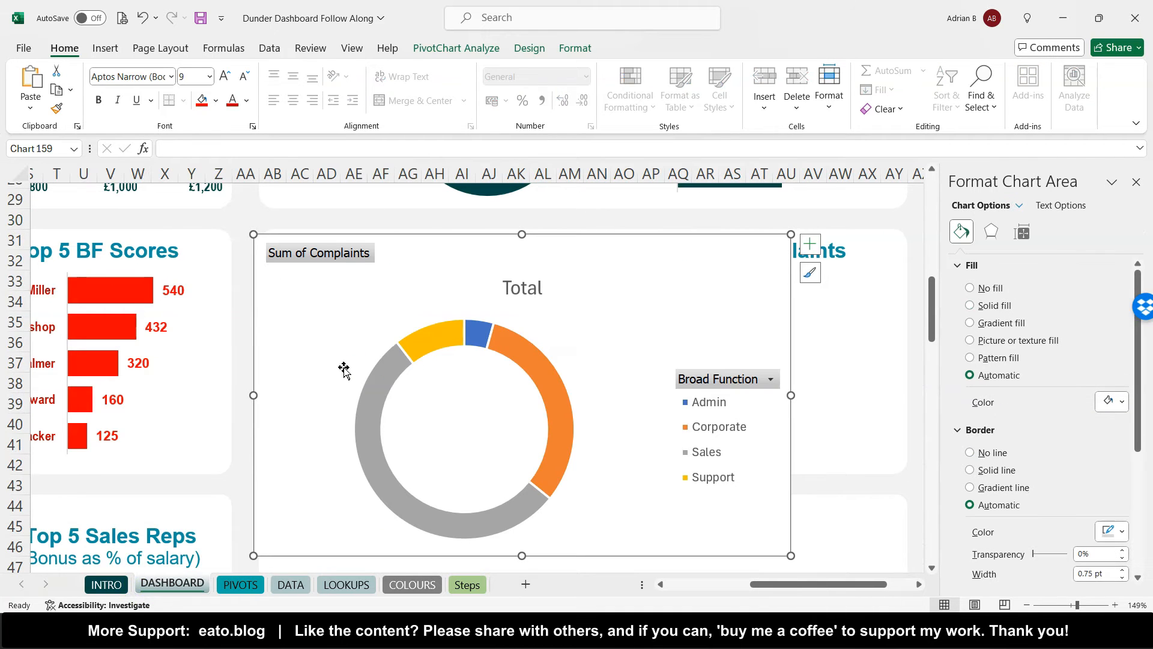
- Shrink the complaints doughnut chart to end at the Complaints card's lower edge and clear the Top 5 Complaints heading
left_click_drag(790, 234, 603, 255)
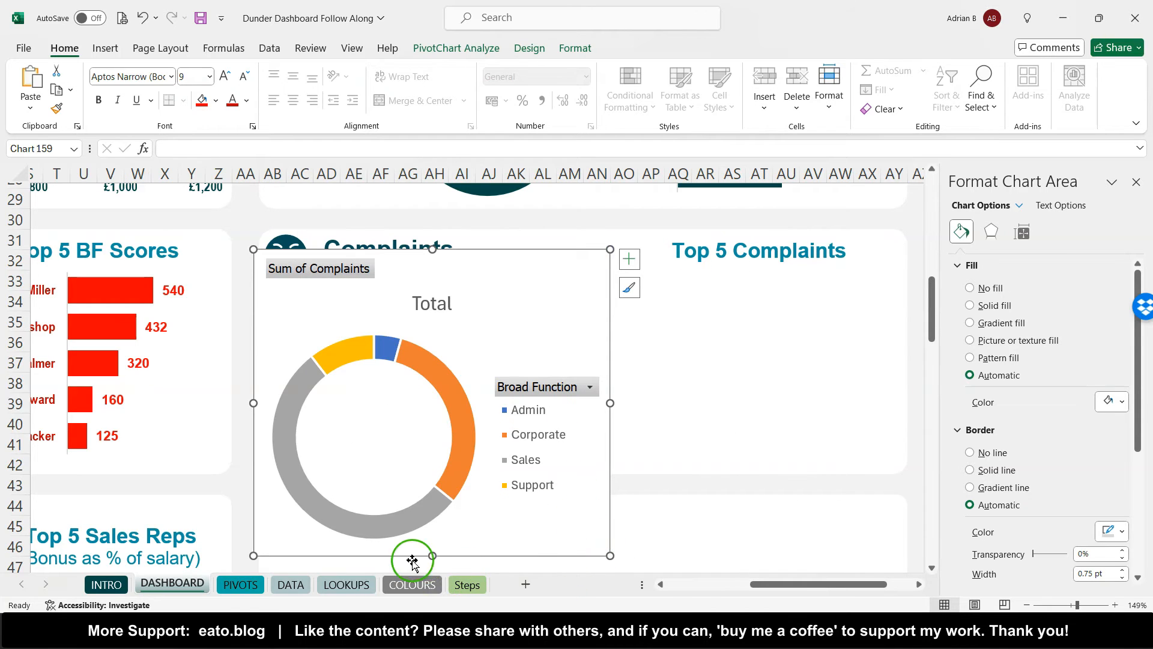
left_click_drag(432, 555, 438, 476)
mouse_move(612, 361)
left_mouse_down()
mouse_move(625, 360)
mouse_move(616, 359)
left_mouse_up()
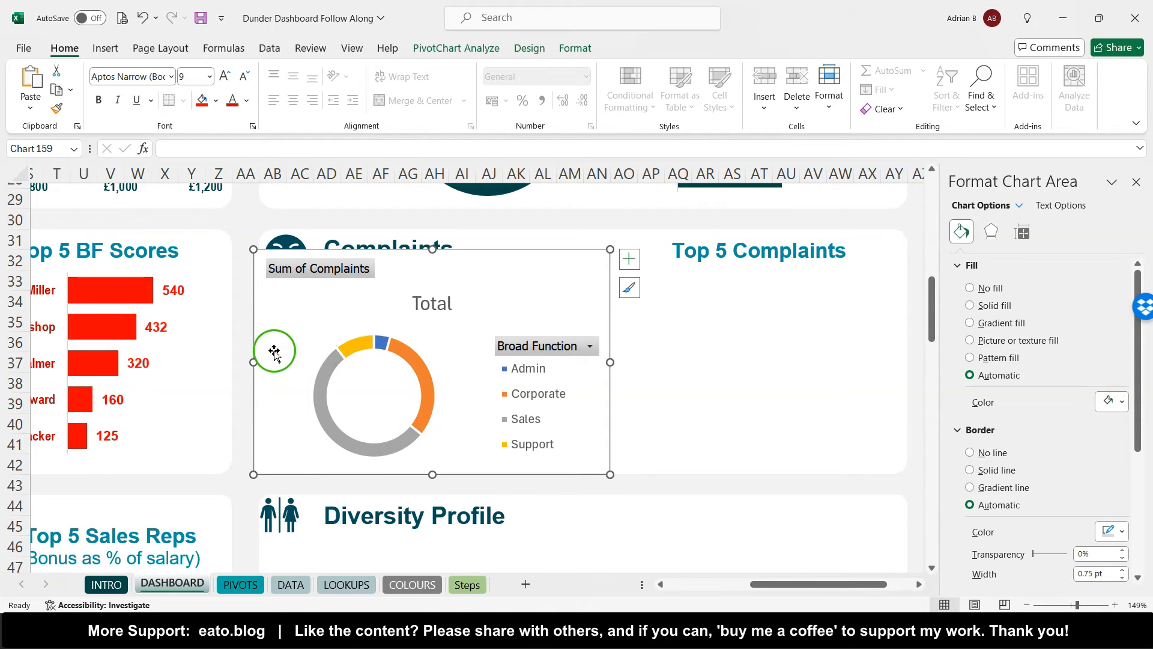
right_click(355, 270)
left_click(446, 257)
- Copy the Bradford Factor doughnut chart's formatting onto the complaints doughnut chart
scroll(446, 257, "up", 3)
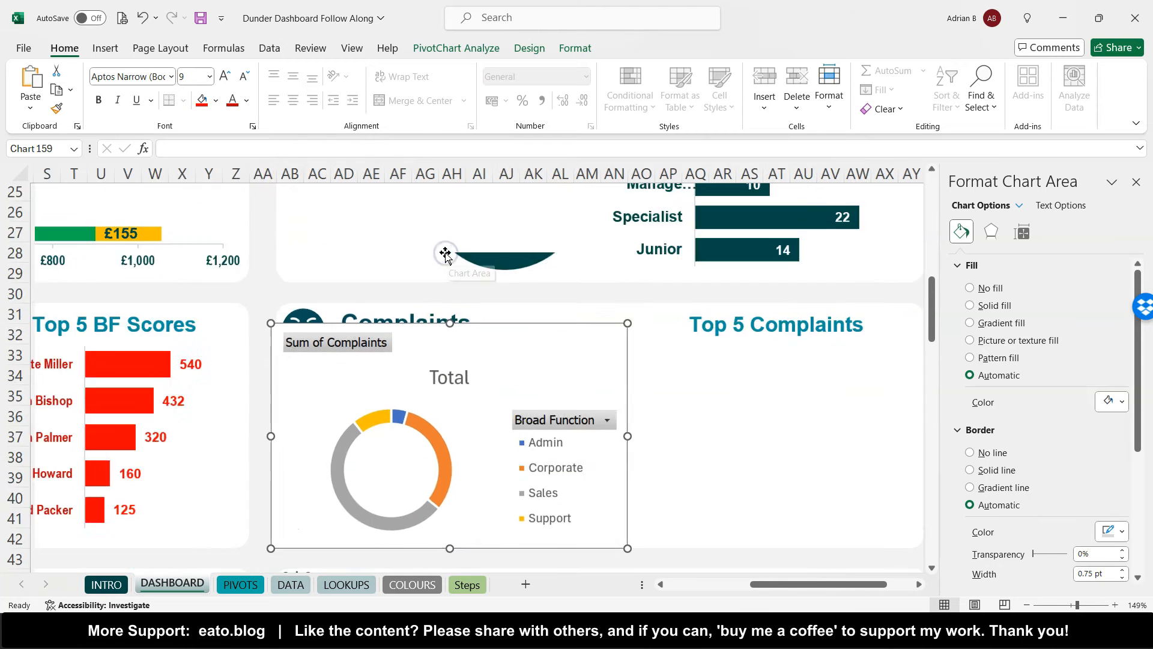
scroll(445, 257, "left", 6)
scroll(445, 257, "down", 4)
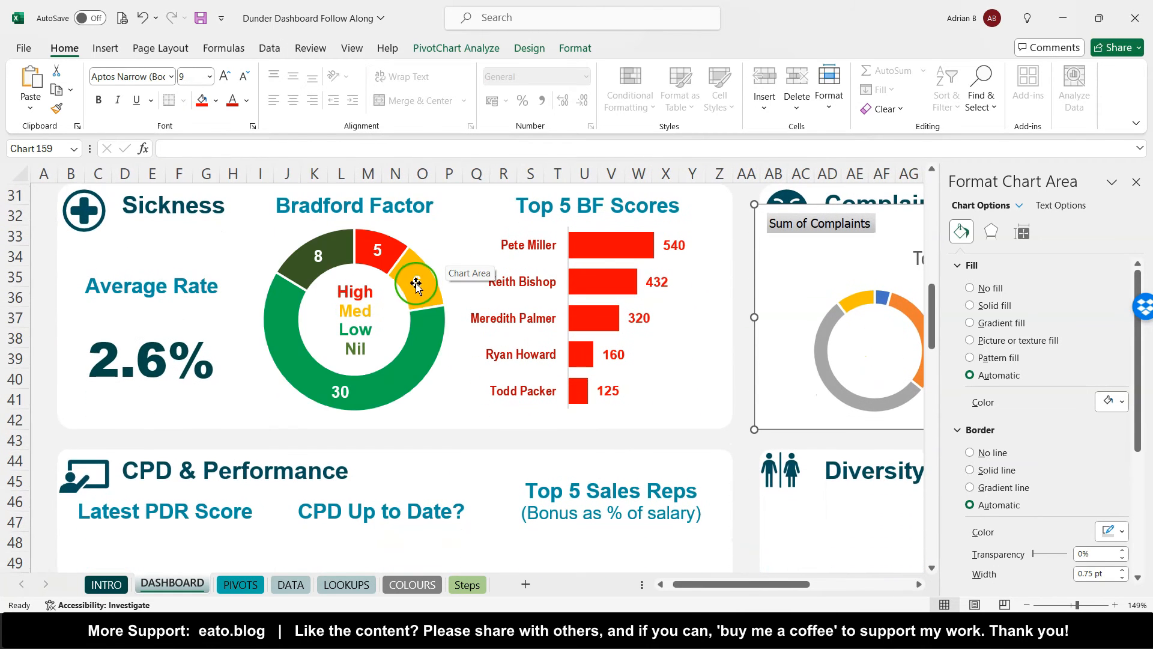
left_click(438, 242)
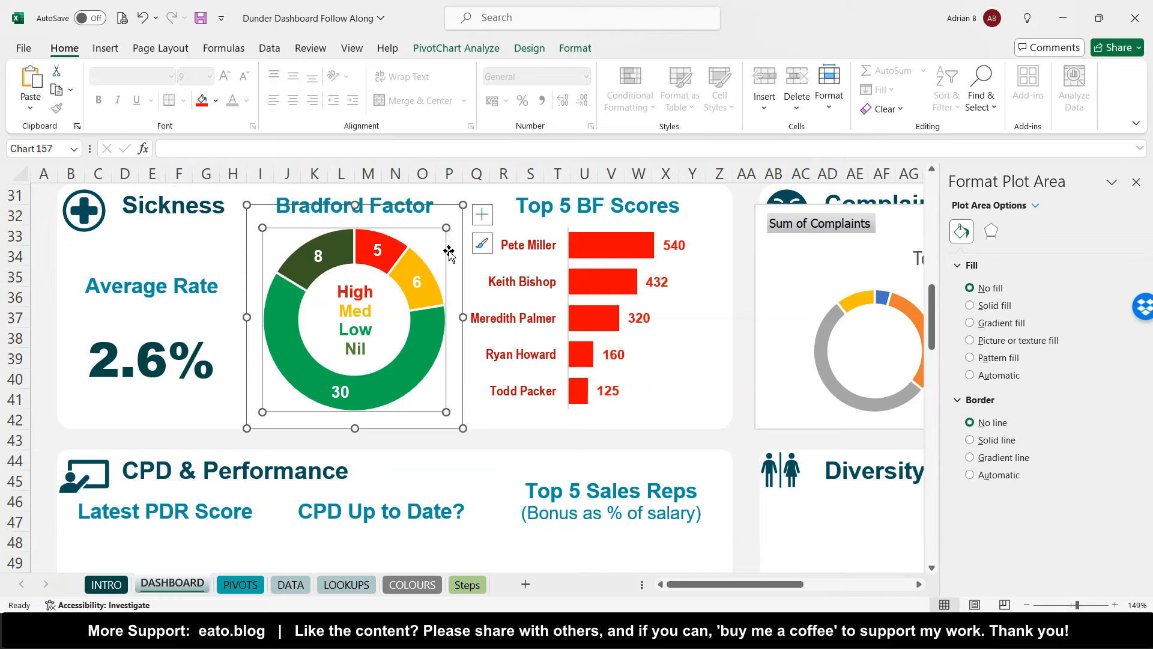
left_click(449, 252)
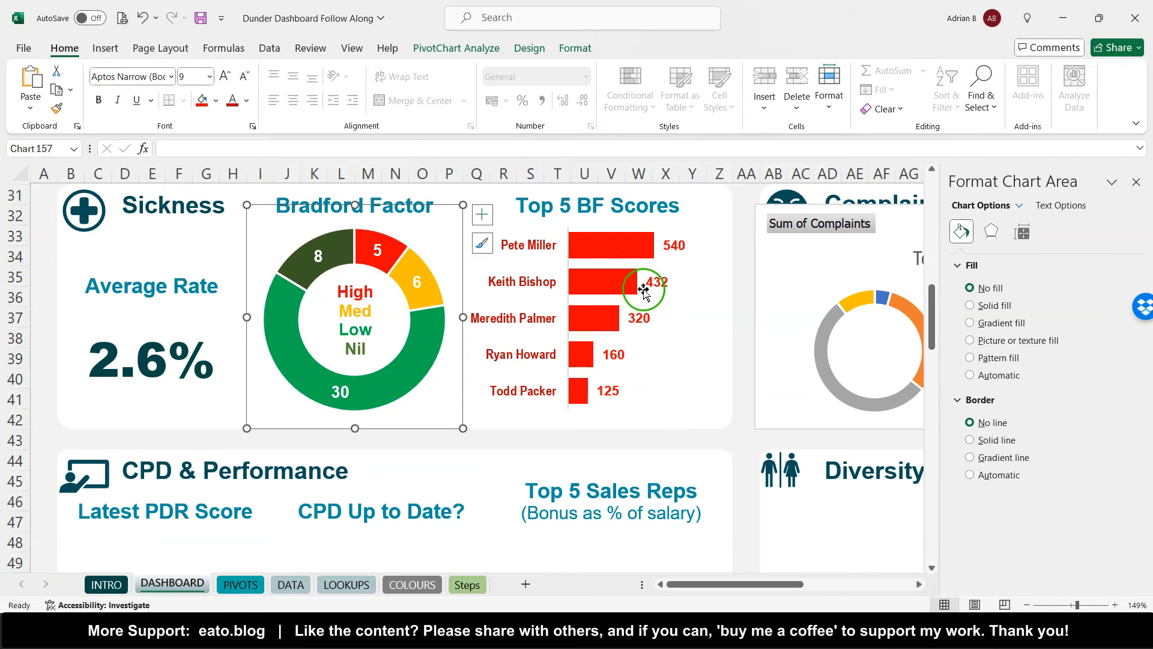
scroll(543, 273, "right", 5)
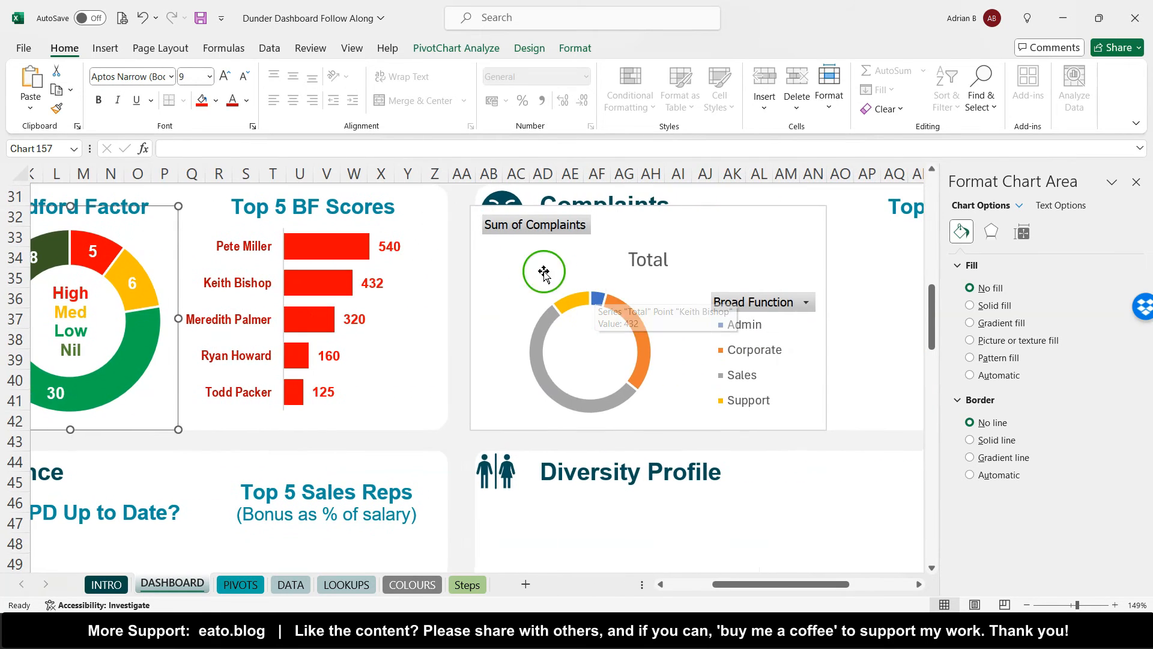
left_click(543, 273)
key("ctrl+v")
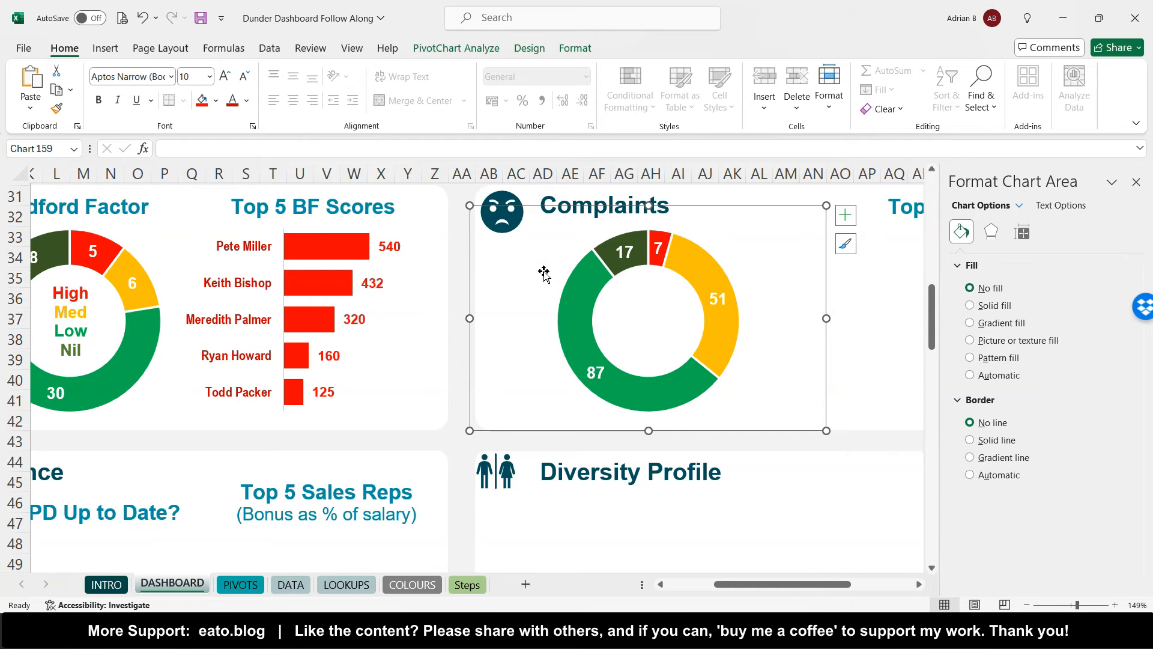
- Add a legend to the complaints doughnut chart and place it to the left of the ring
scroll(543, 273, "right", 5)
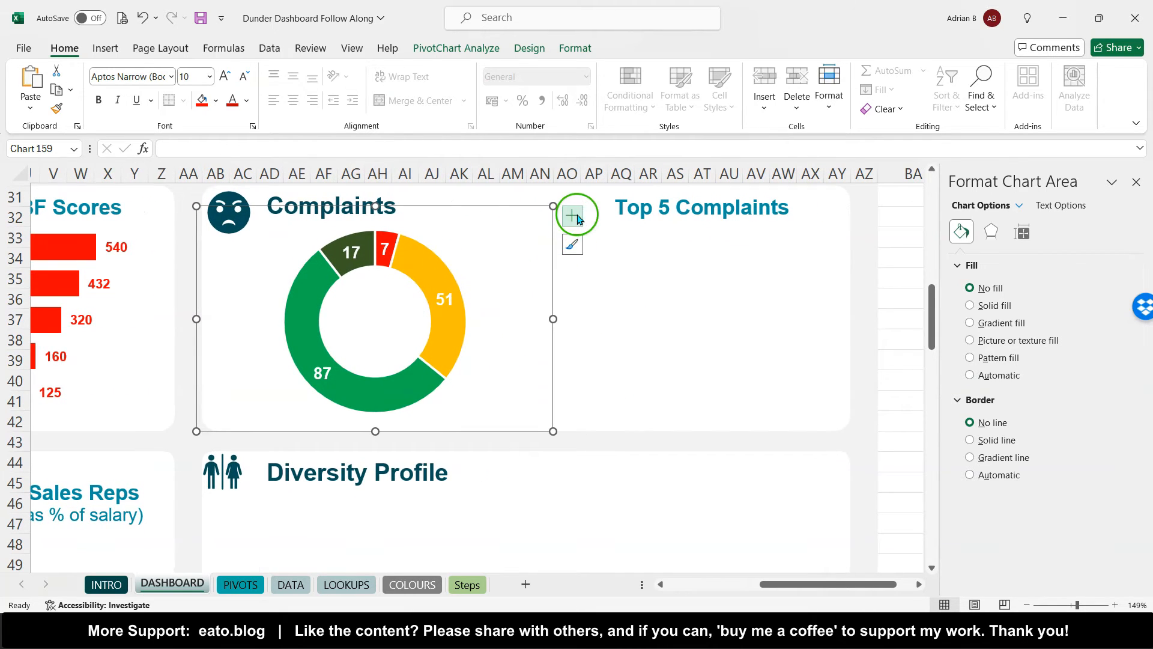
left_click(576, 217)
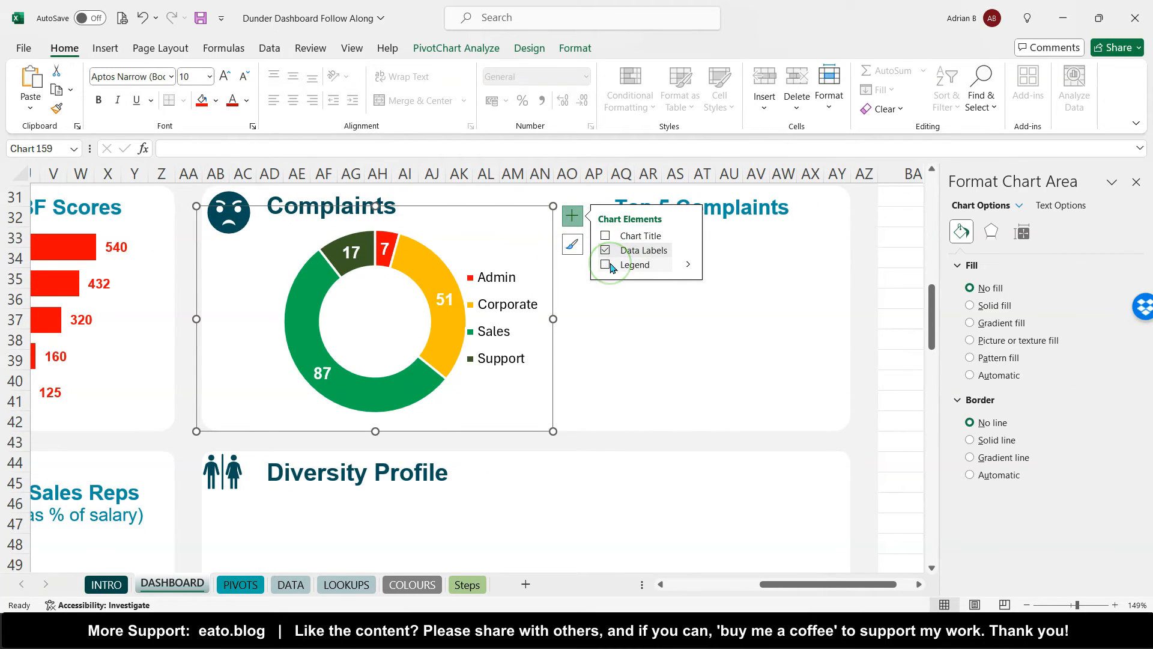
left_click(606, 264)
left_click(502, 302)
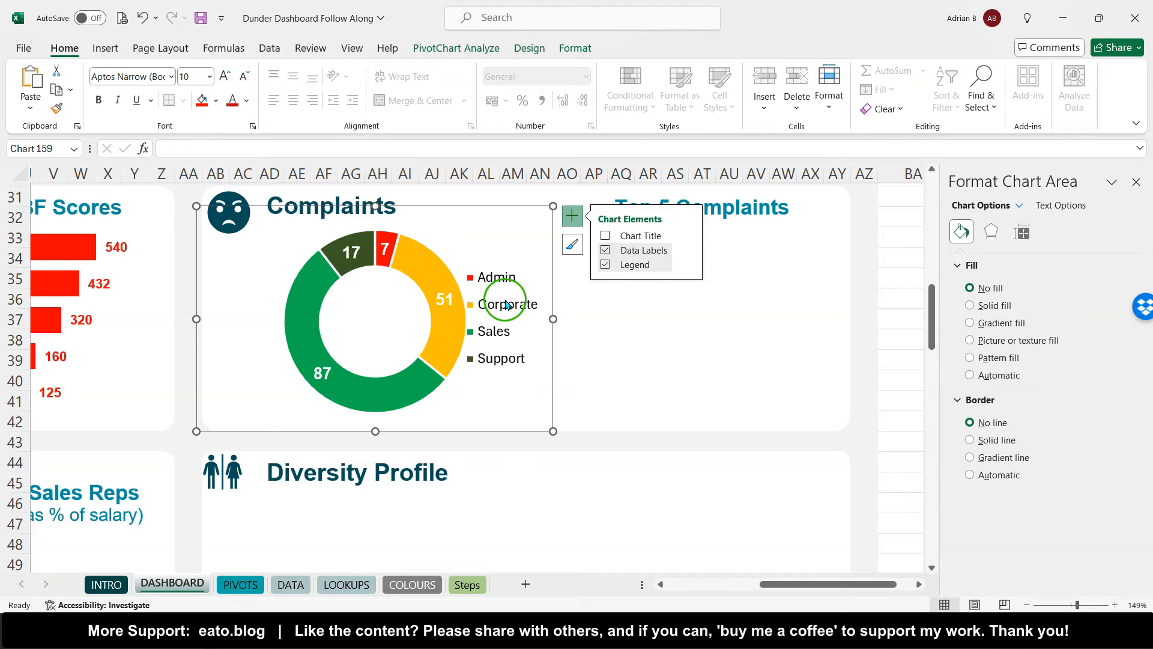
left_click_drag(518, 262, 274, 259)
- Shift the complaints chart's plot area toward the chart's right edge and enlarge the ring to fill the space beside the legend
left_click_drag(442, 240, 473, 242)
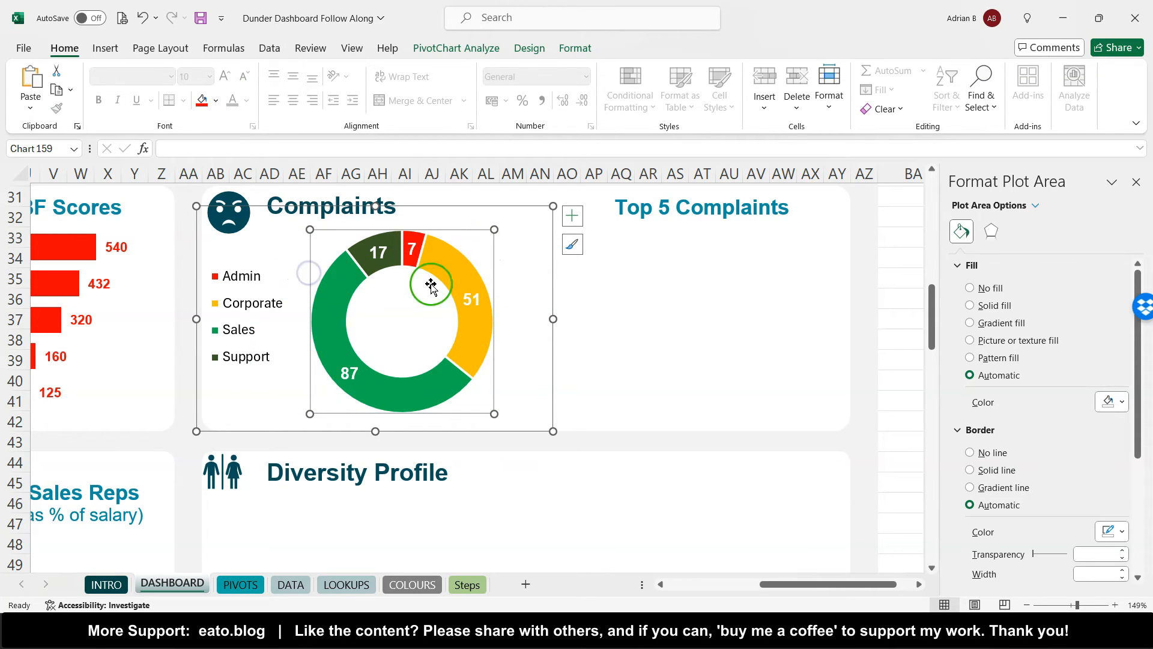
left_click(144, 18)
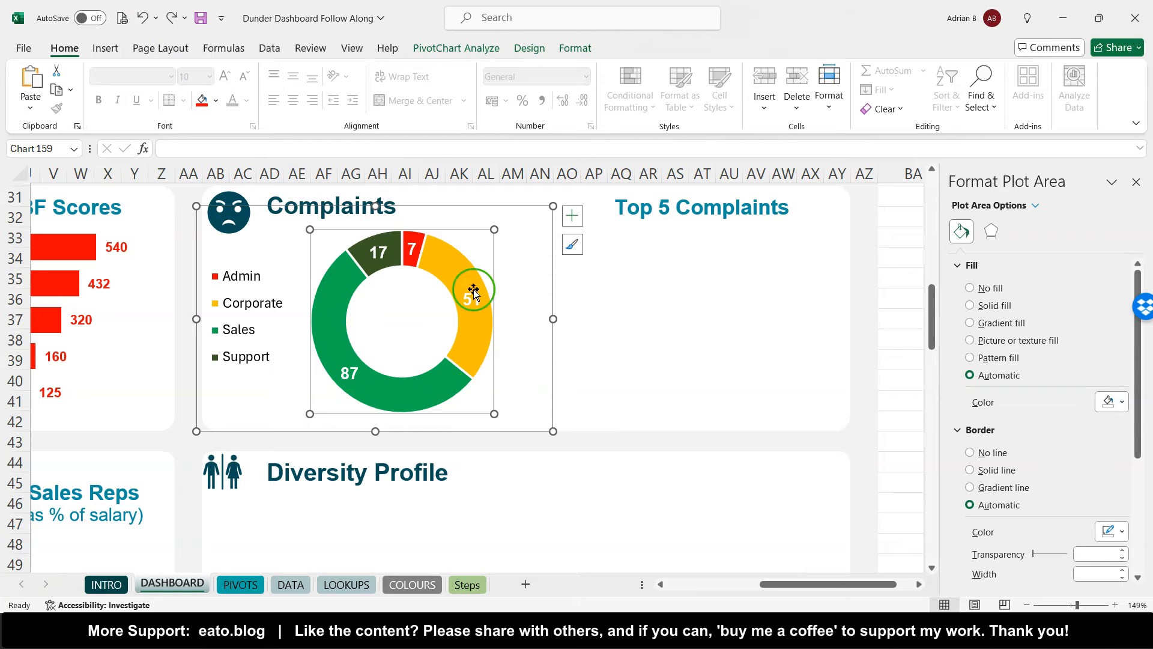
mouse_move(479, 242)
left_mouse_down()
mouse_move(494, 245)
mouse_move(492, 235)
mouse_move(461, 244)
mouse_move(538, 255)
mouse_move(494, 242)
mouse_move(476, 255)
mouse_move(524, 250)
left_mouse_up()
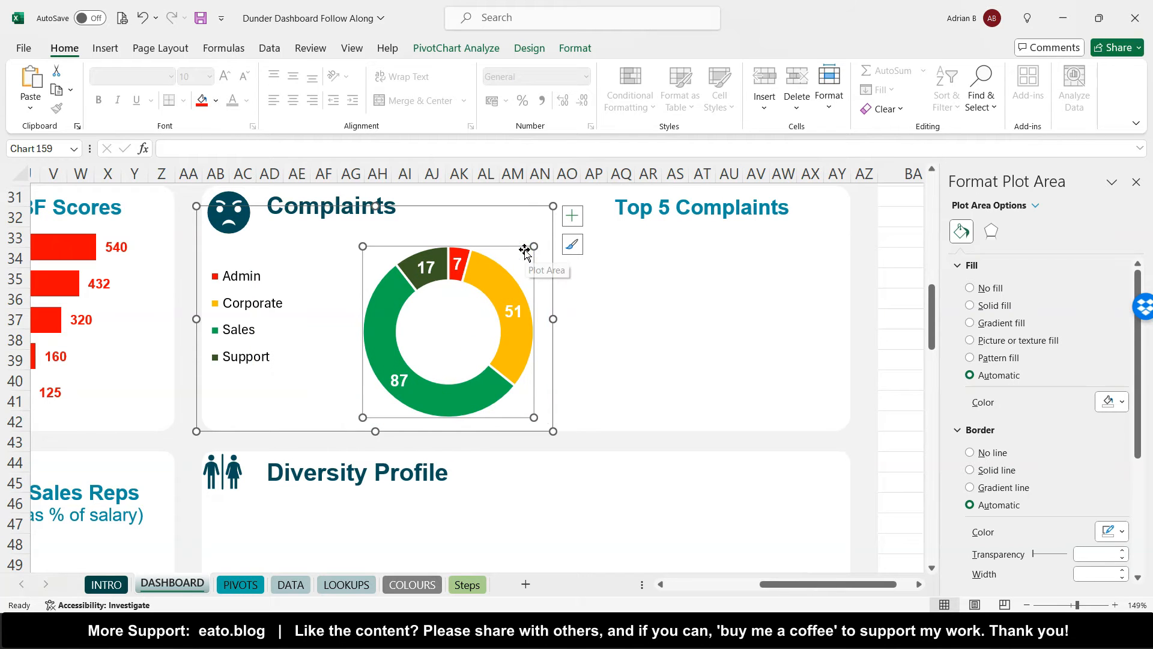
left_click_drag(361, 245, 337, 231)
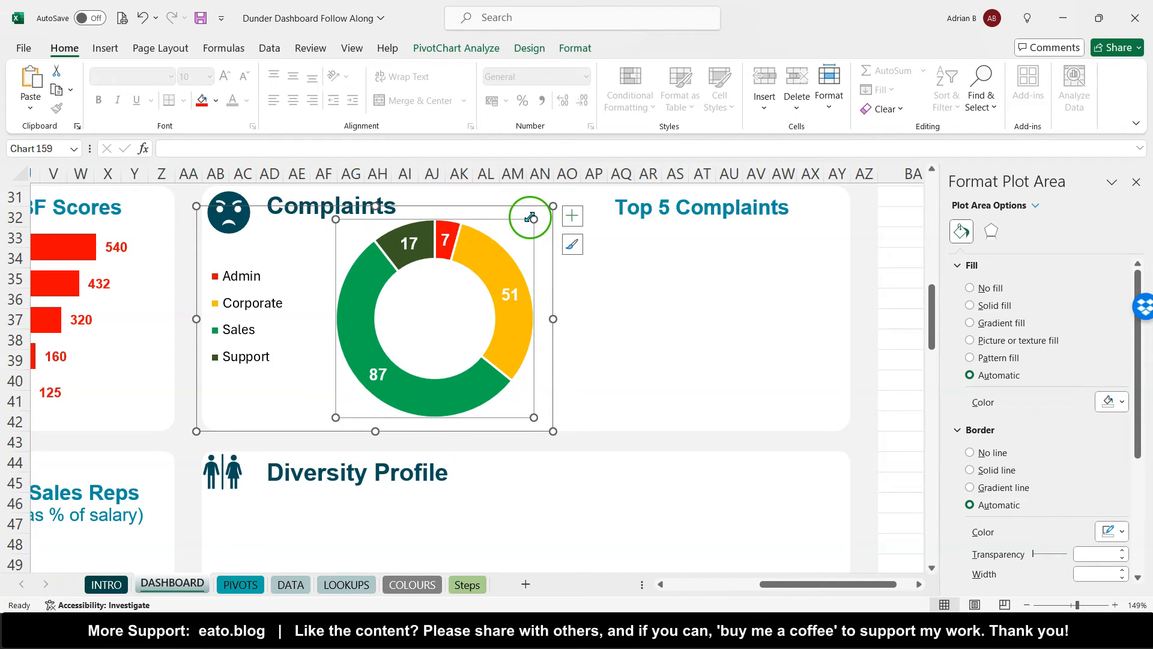
left_click_drag(524, 226, 532, 233)
- Nudge the complaints chart's legend up and toward the ring, and increase its font size to 14
left_click(282, 265)
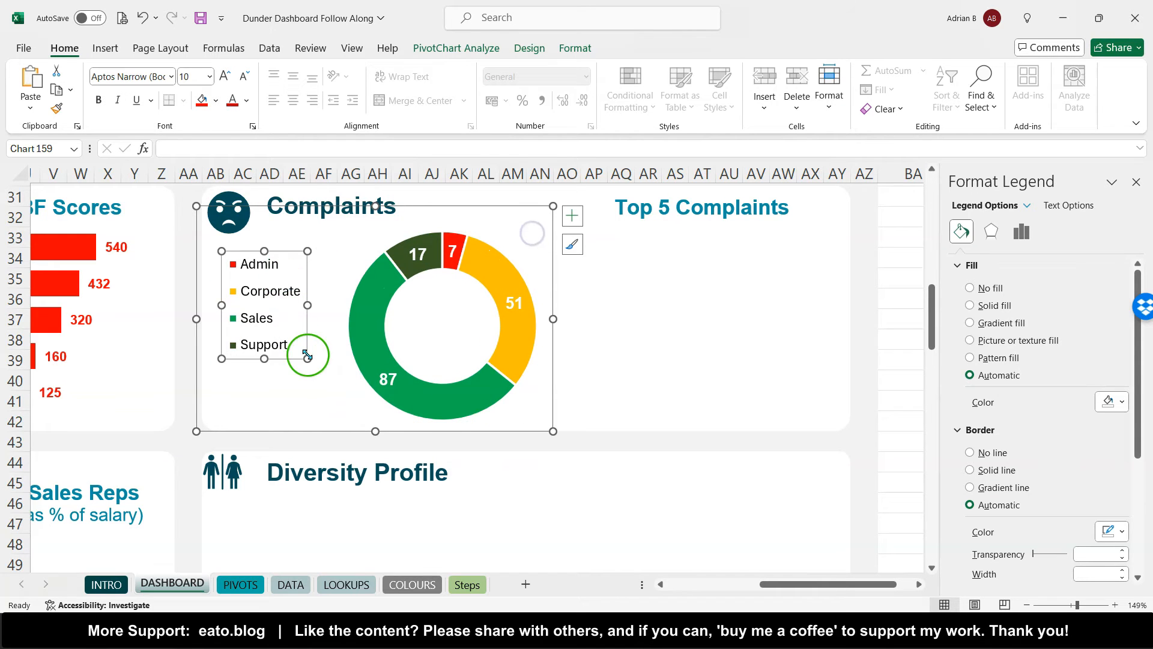
left_click(224, 82)
left_click(224, 82)
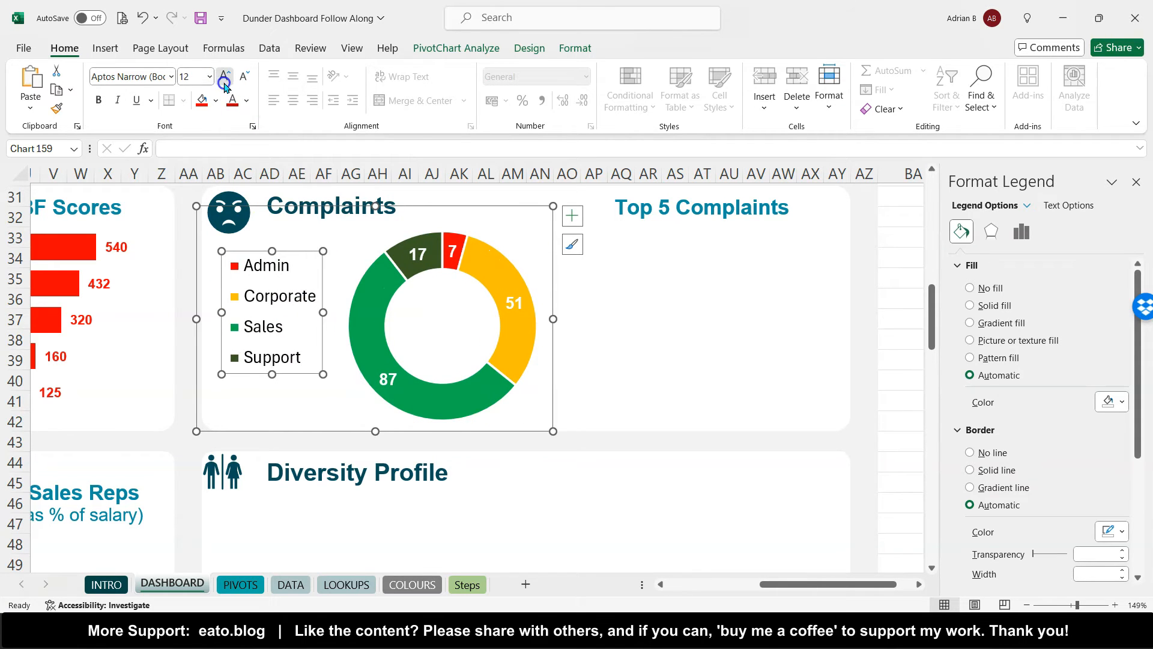
left_click(224, 82)
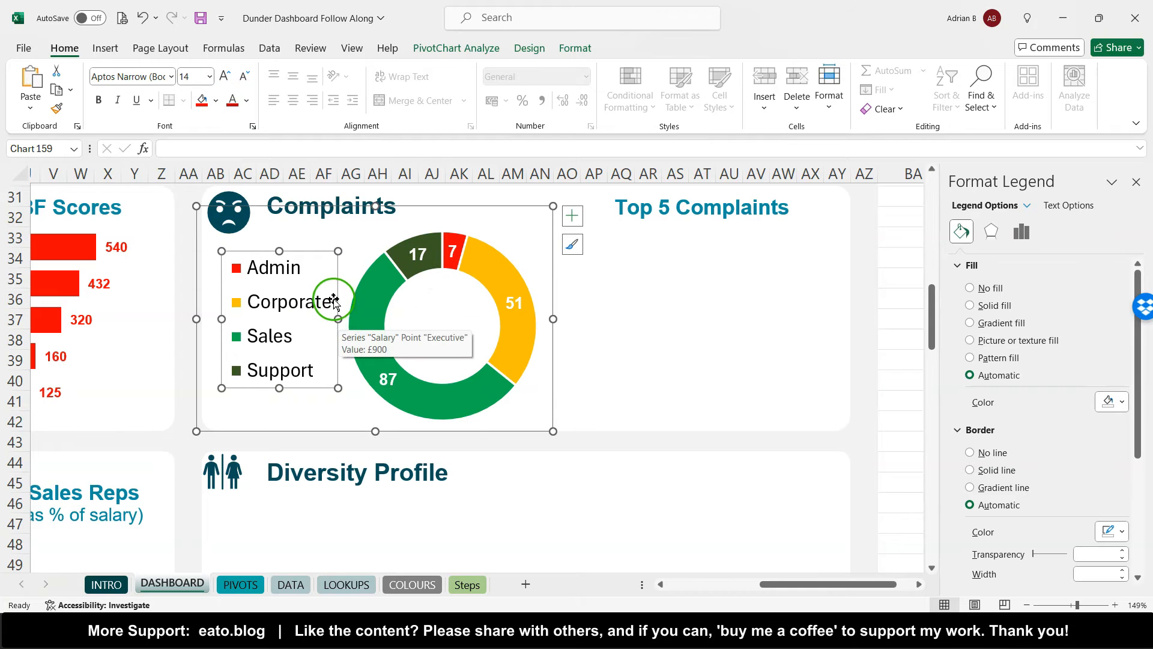
- Nudge the complaints chart's legend slightly down and fill the Admin slice with the recently used teal
left_click_drag(335, 304, 334, 309)
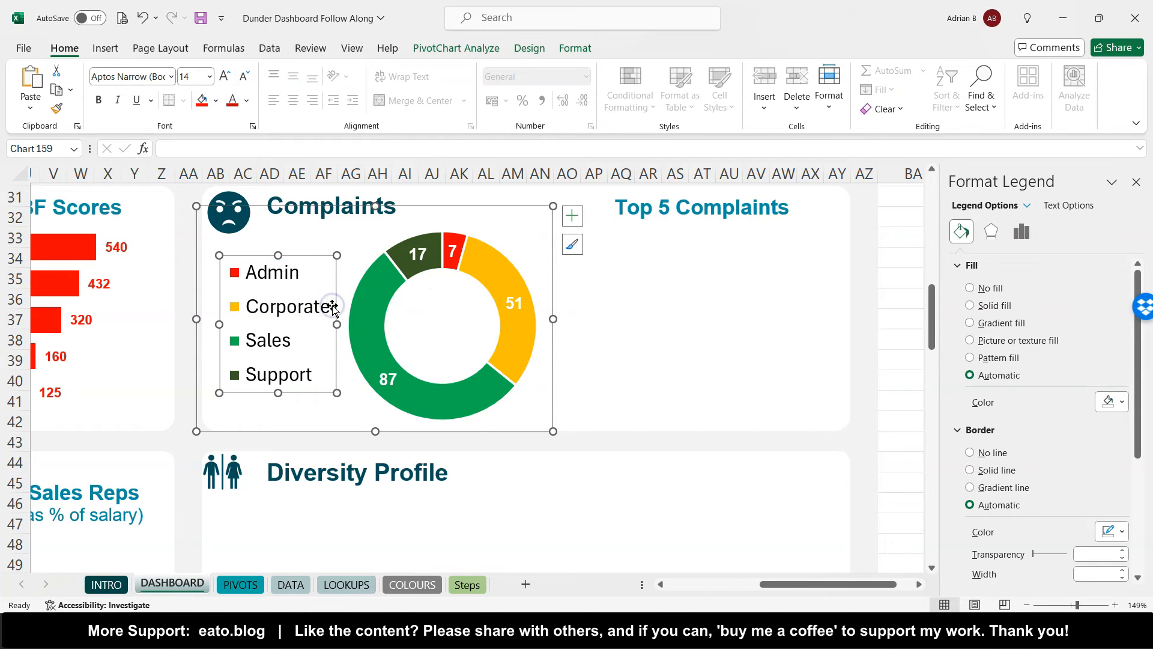
left_click(451, 259)
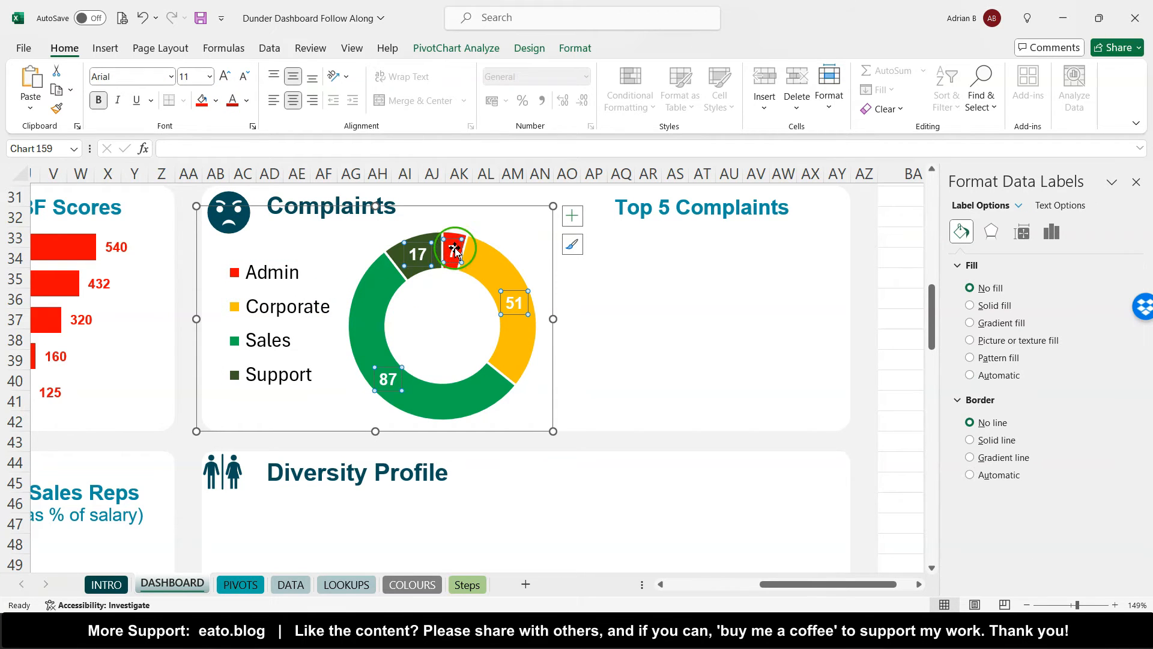
left_click(454, 255)
left_click(455, 269)
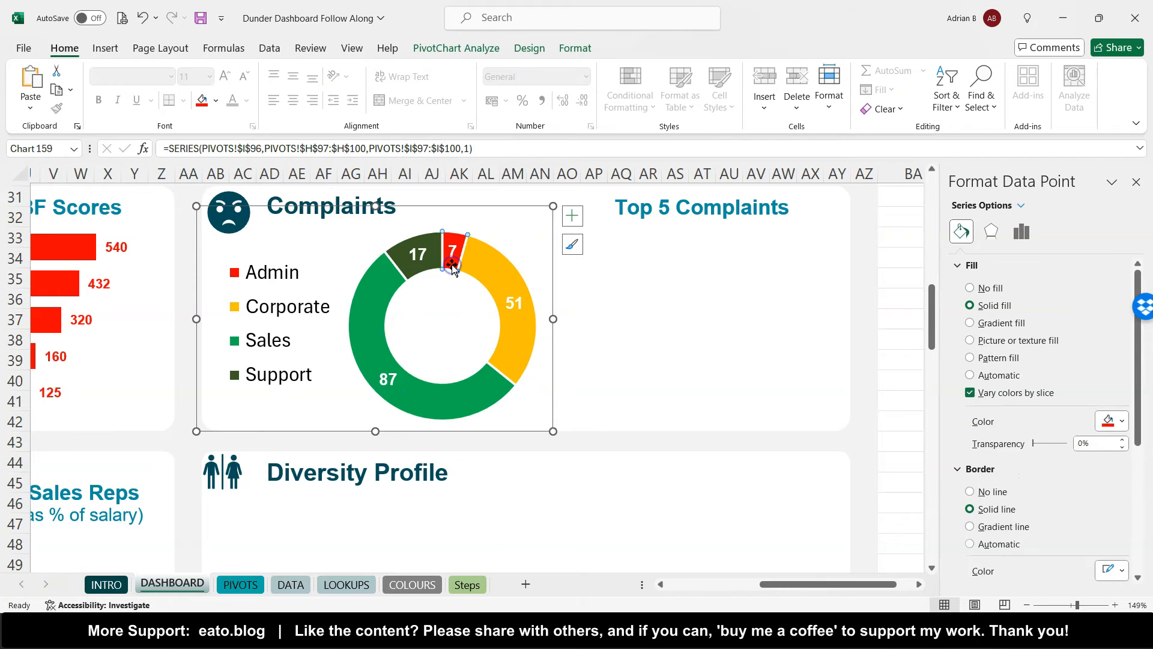
left_click(1118, 420)
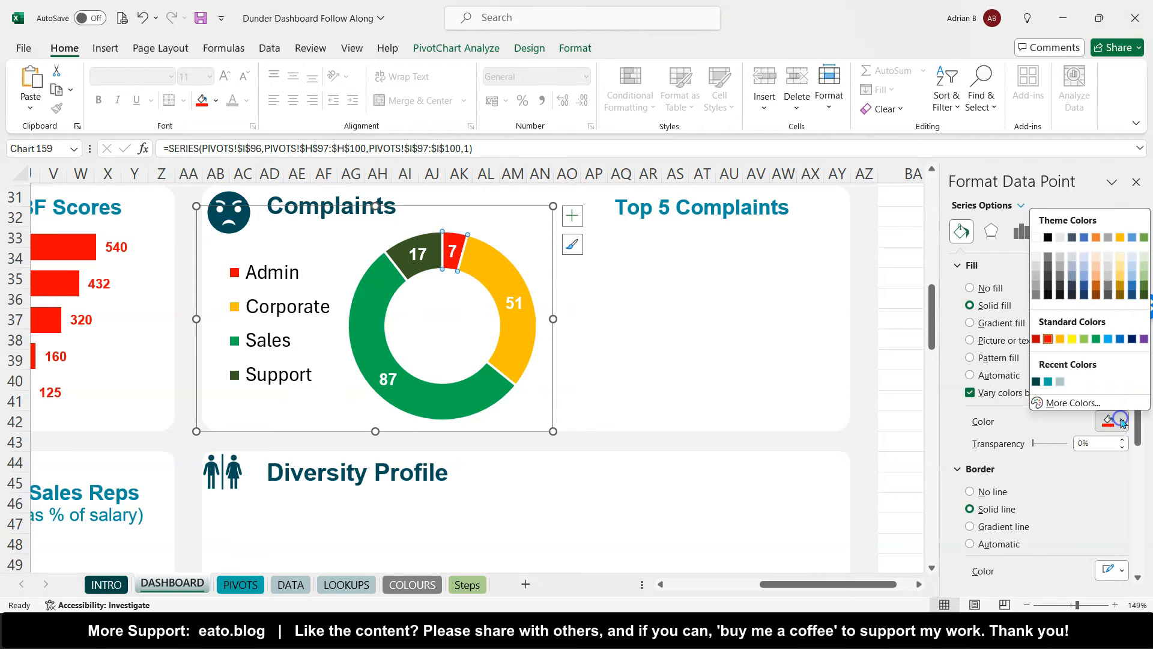
left_click(1049, 382)
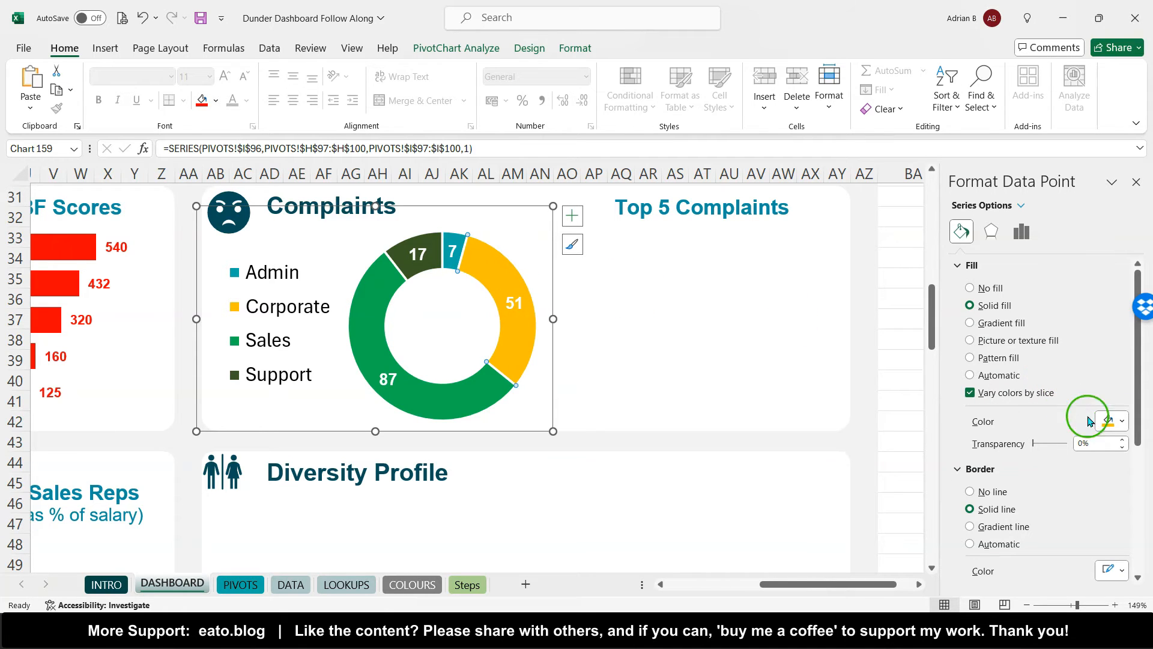
- Fill the complaints doughnut's Corporate slice with the recently used dark teal
left_click(1107, 426)
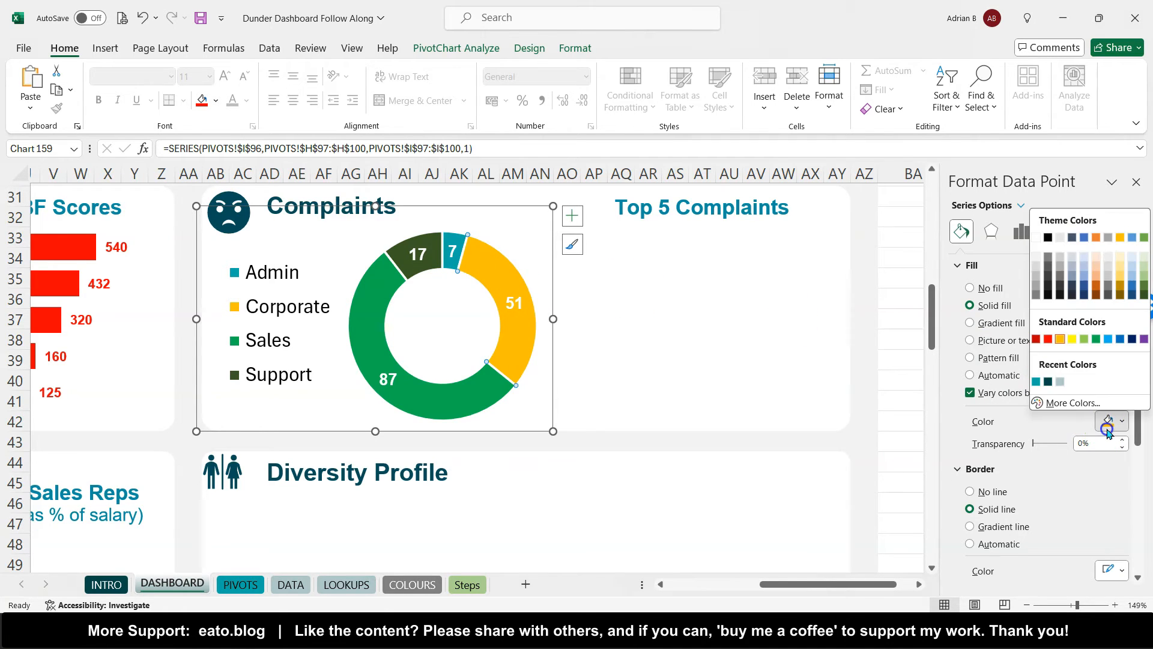
left_click(1049, 382)
left_click(471, 396)
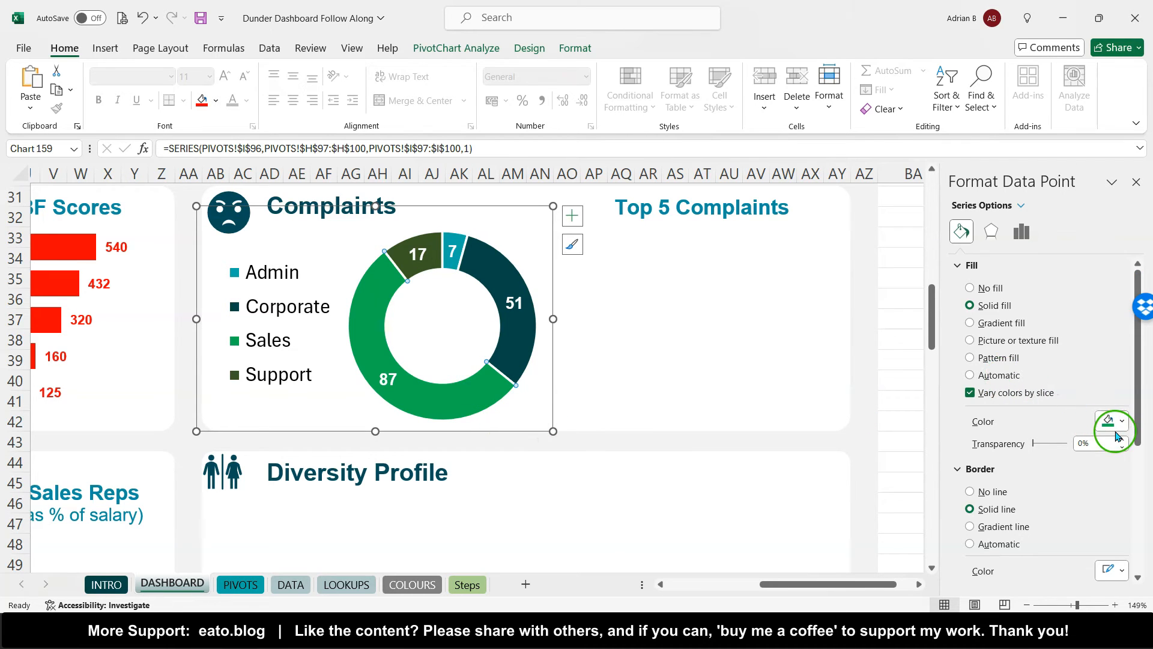
- Fill the complaints doughnut's Support slice with light grey from the theme colours and deselect the chart
left_click(428, 266)
left_click(413, 272)
left_click(412, 272)
left_click(1121, 421)
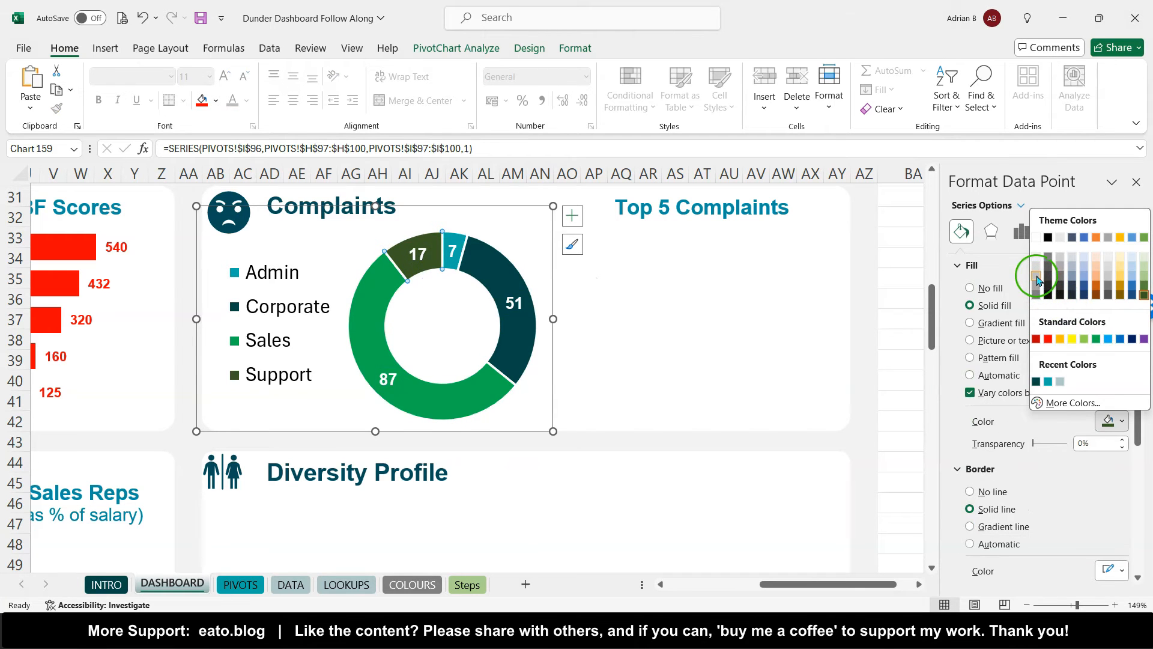
left_click(1036, 277)
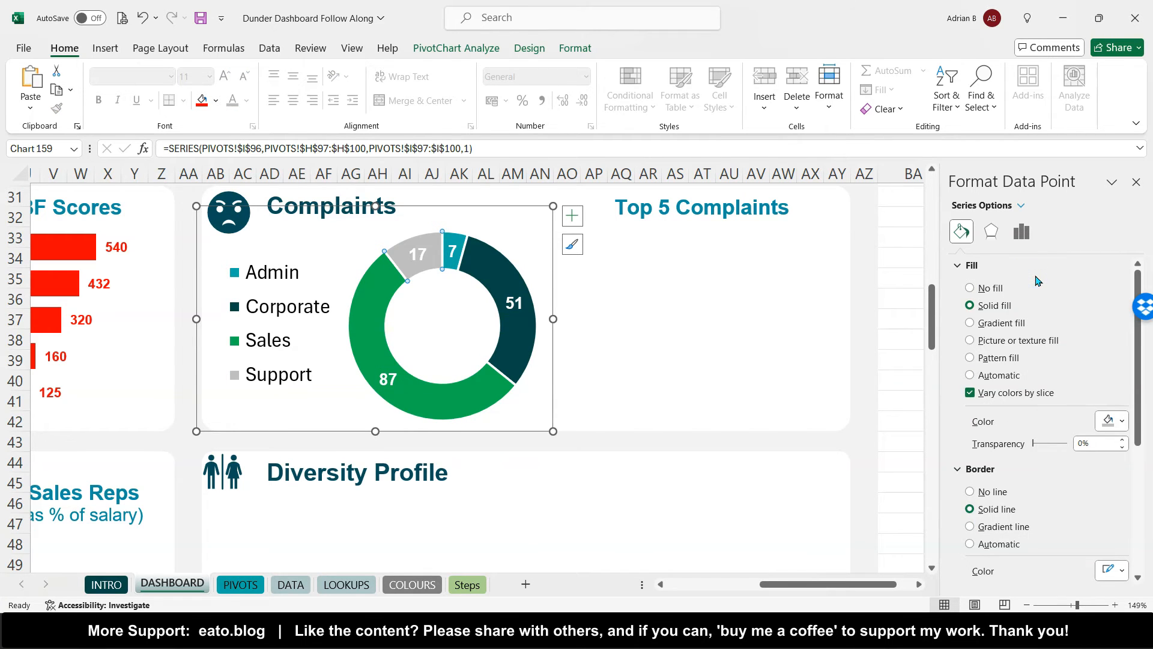
left_click(596, 310)
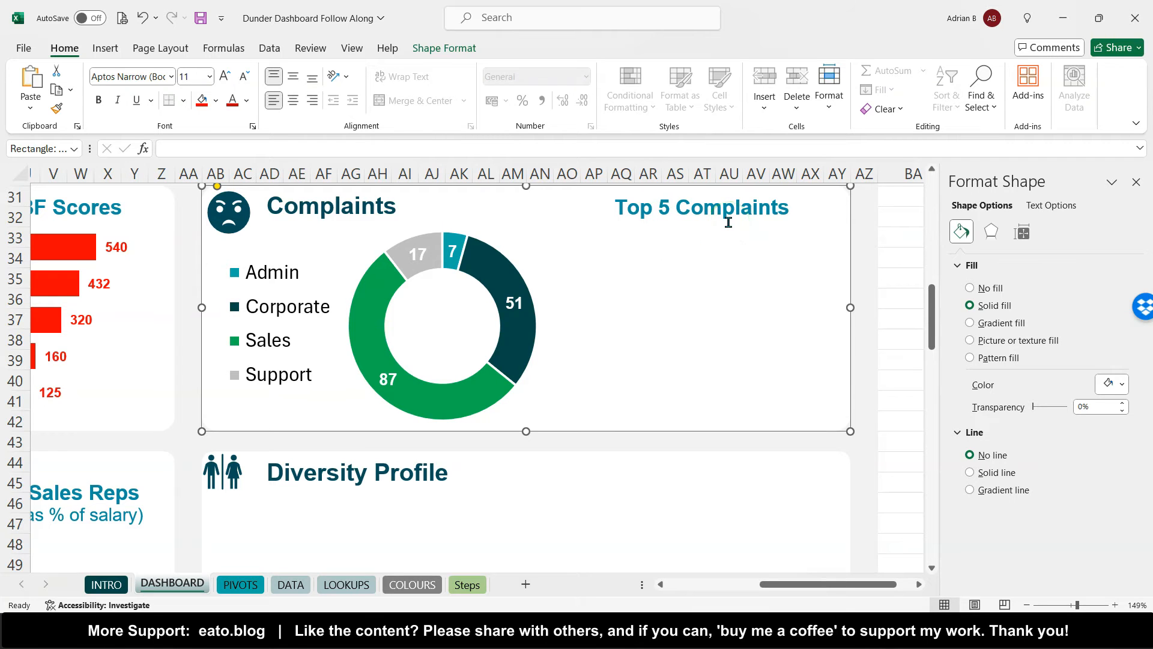
- Zoom out and review the dashboard's sections, from the headcount and cost charts down to the empty CPD & Performance section
scroll(180, 257, "left", 3)
scroll(104, 261, "right", 1)
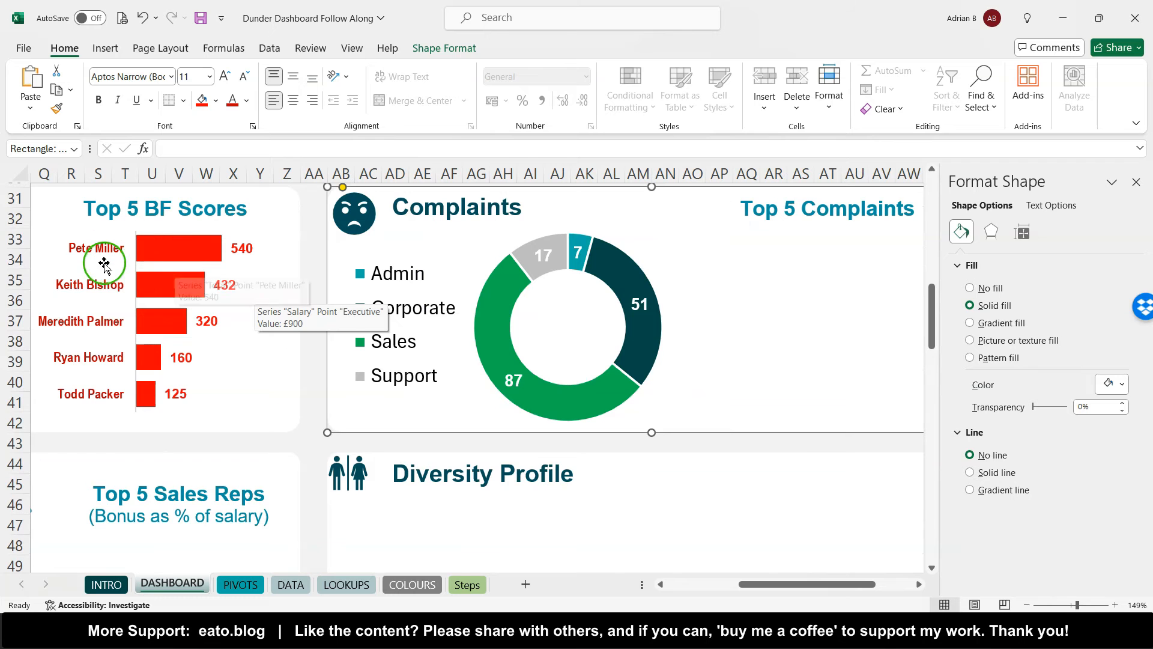
scroll(465, 289, "down", 2)
scroll(466, 290, "left", 3)
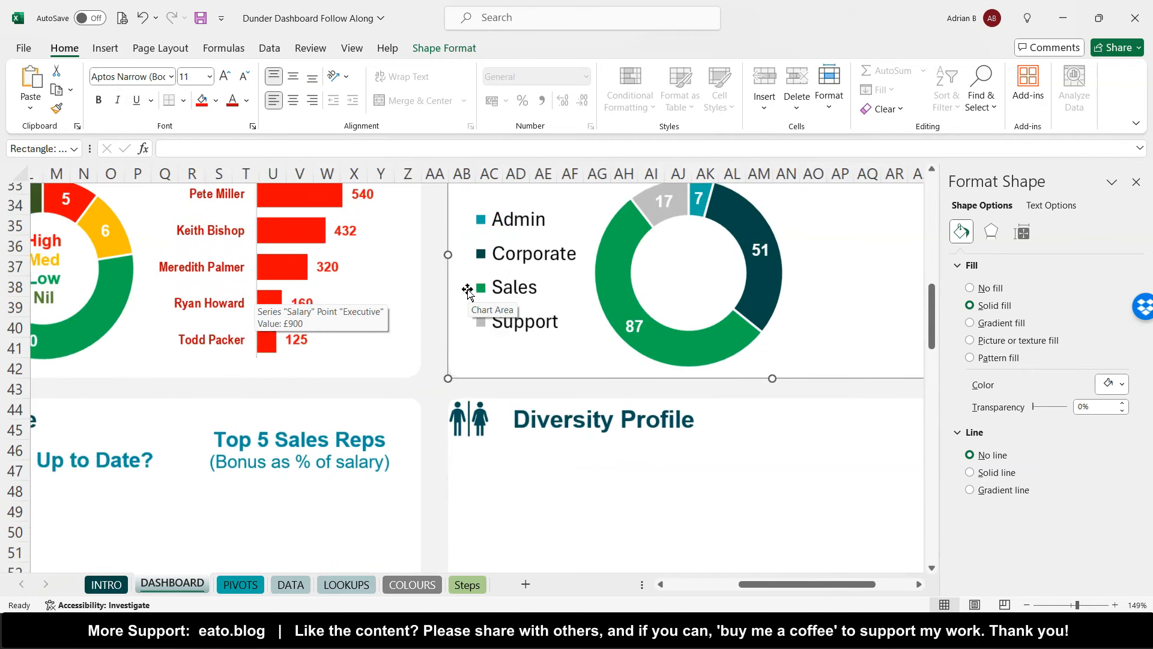
scroll(467, 293, "down", 6, "ctrl")
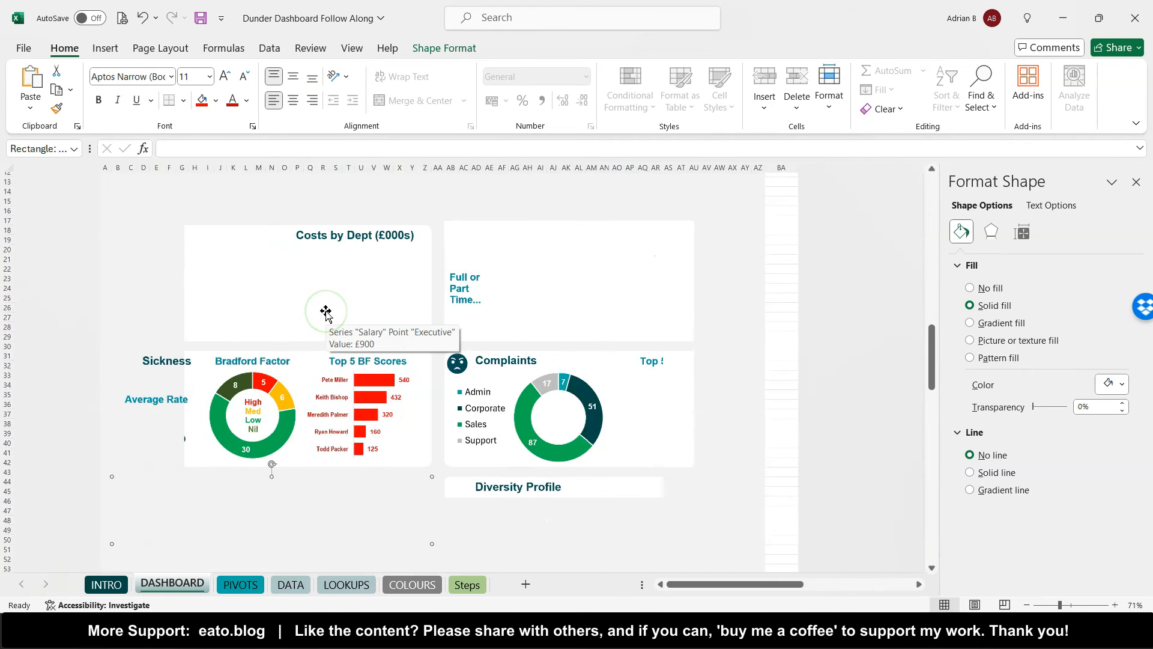
scroll(326, 313, "up", 4)
scroll(325, 312, "down", 1)
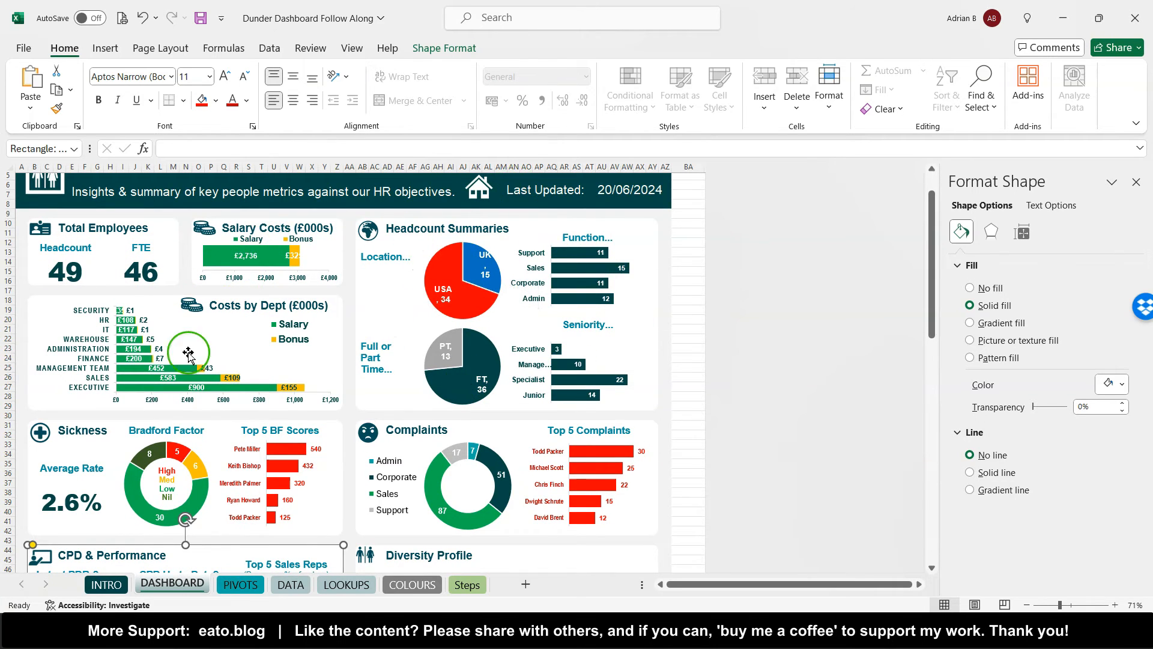
scroll(191, 363, "down", 2)
scroll(191, 363, "down", 1)
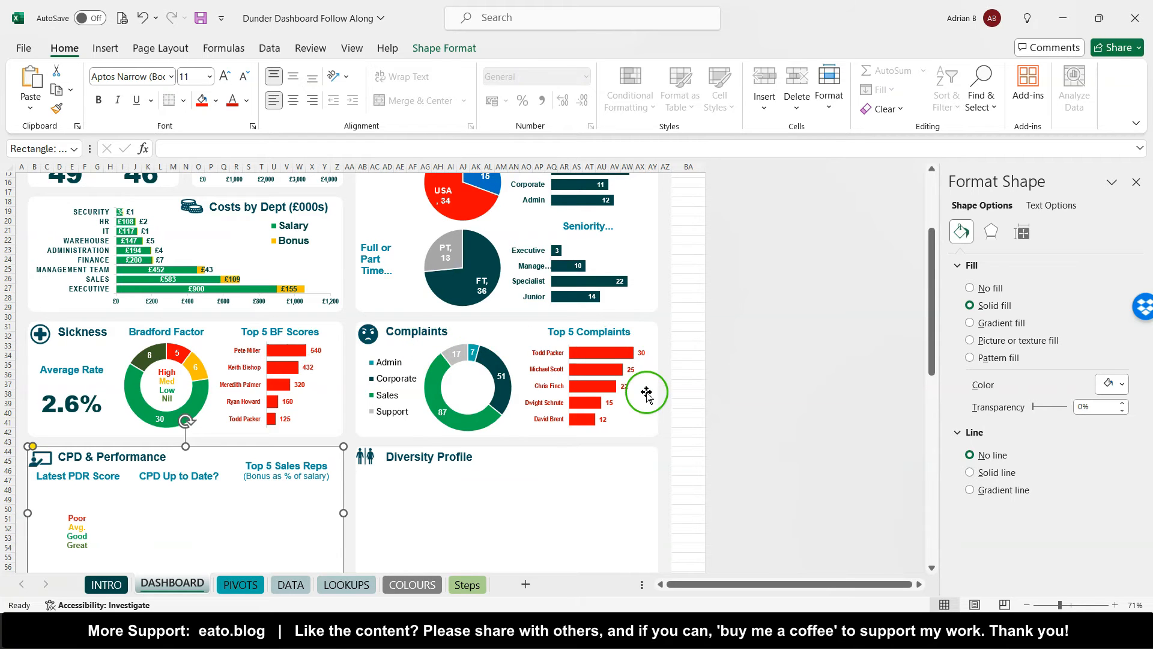
scroll(428, 375, "down", 5)
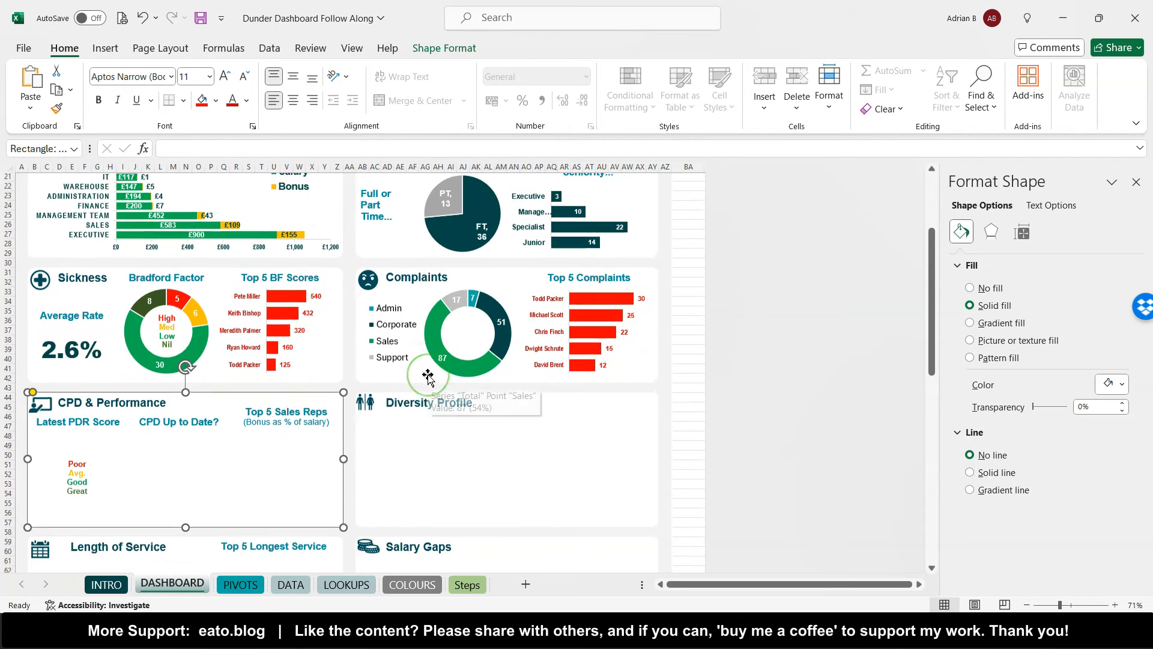
scroll(428, 375, "down", 3)
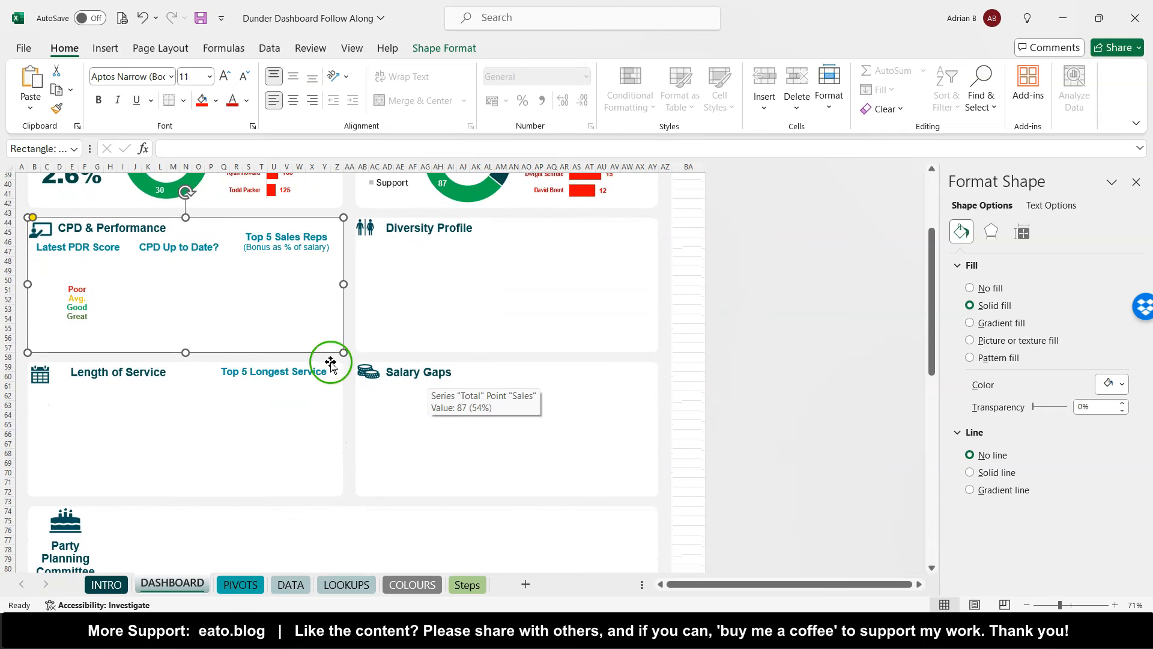
- On the PIVOTS sheet, examine the CPD / PDR pivot tables for PDR Ratings, CPD Updated? and Top 5 Sales
left_click(240, 585)
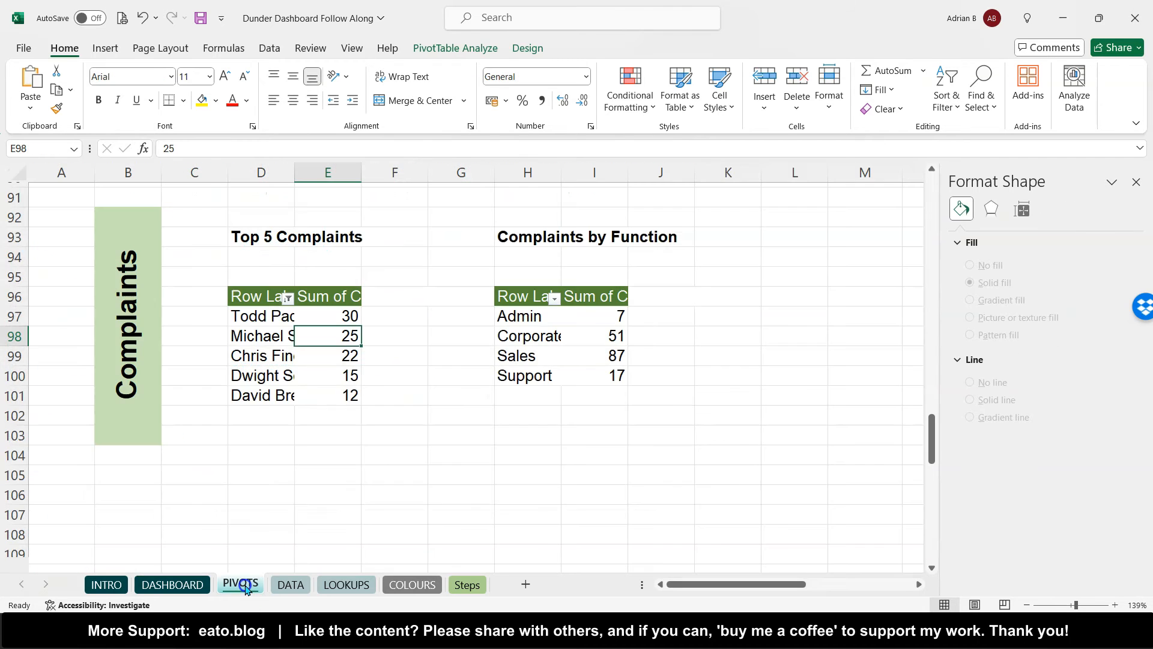
scroll(278, 450, "up", 6)
scroll(278, 451, "right", 2)
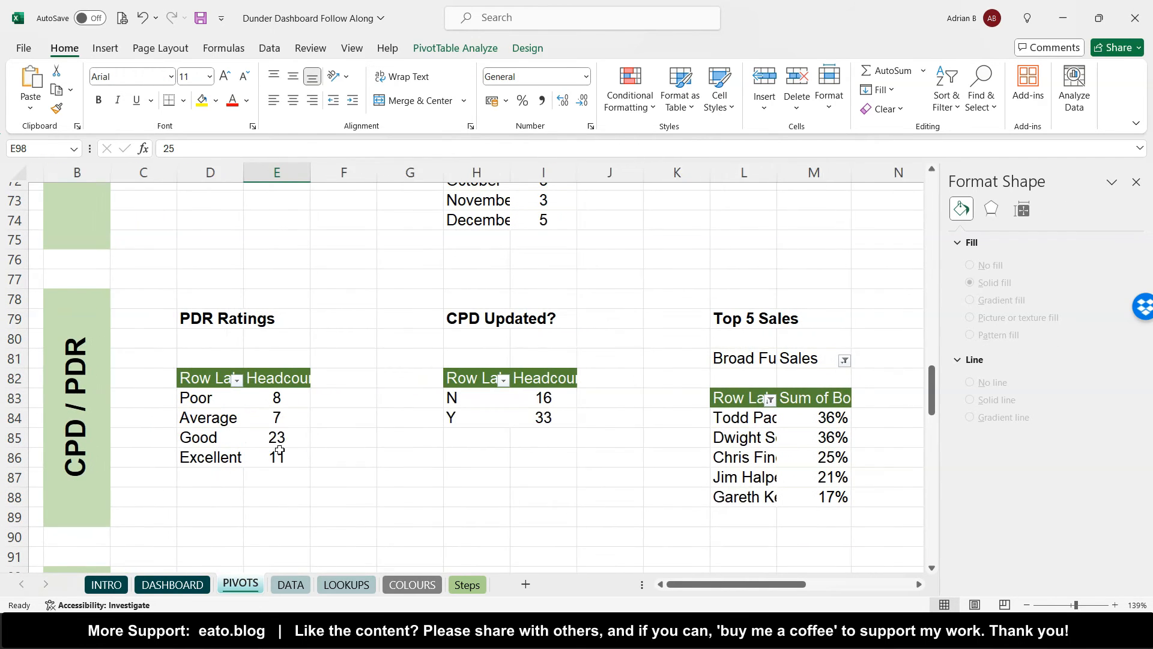
left_click(278, 417)
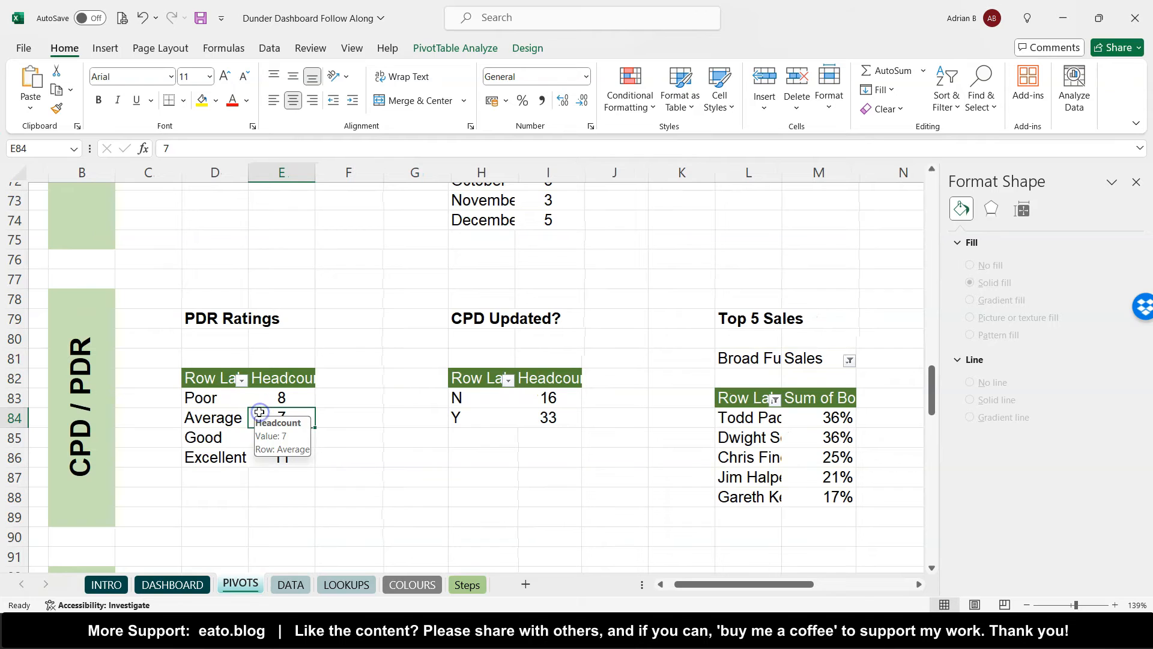
left_click(541, 395)
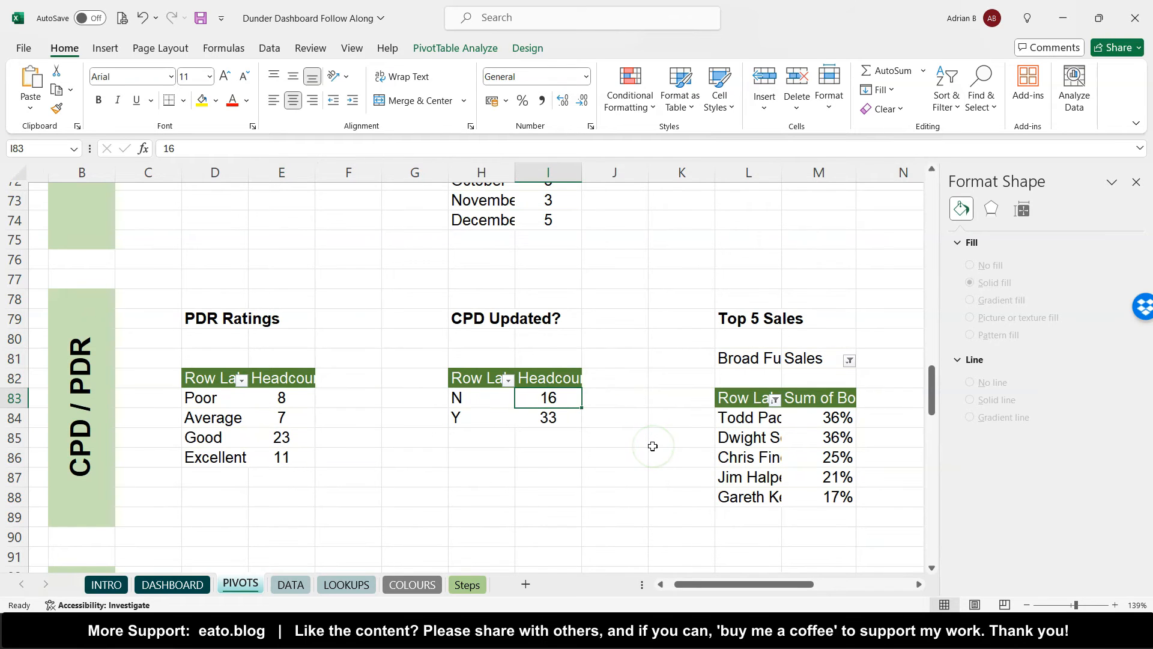
left_click(835, 416)
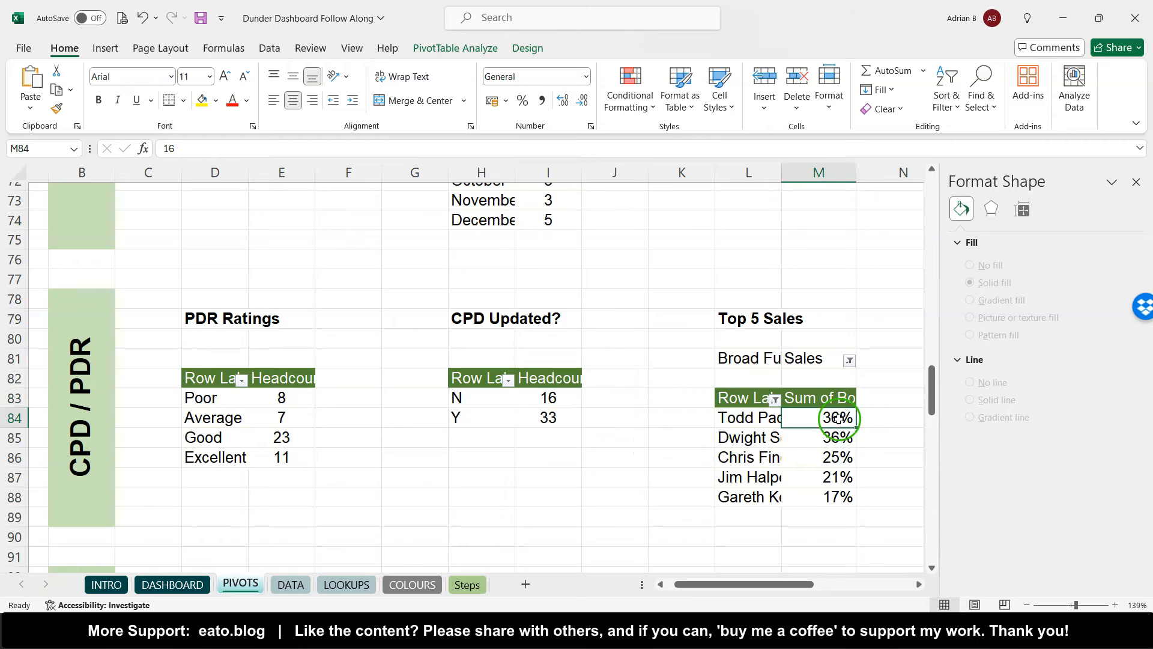
scroll(837, 417, "right", 3)
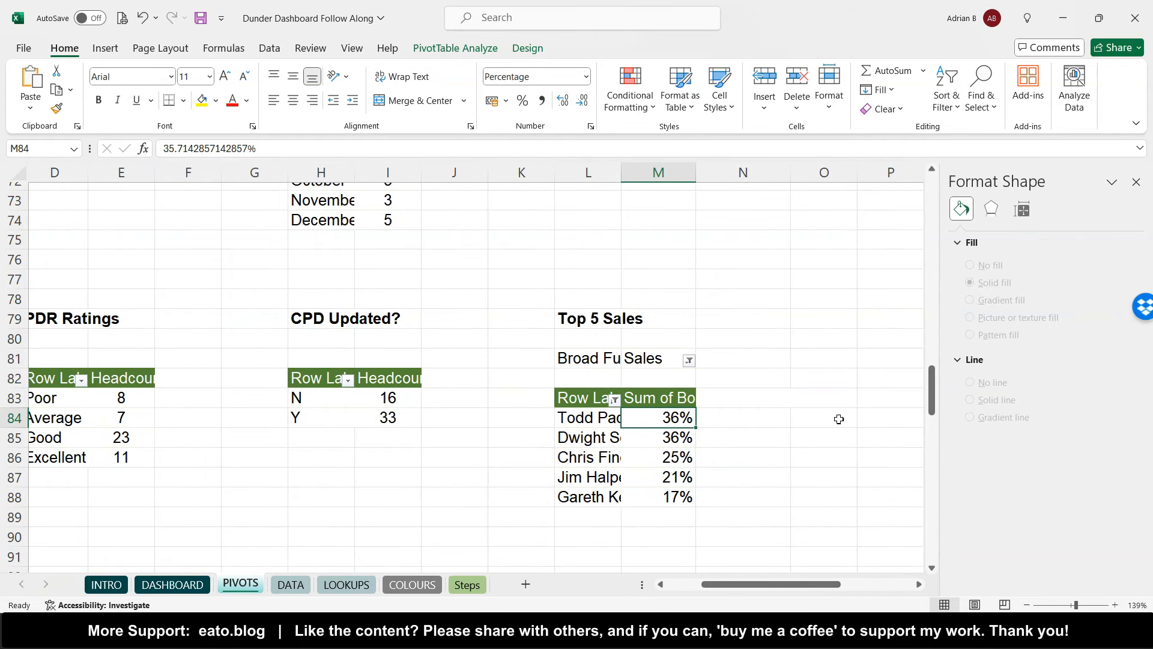
scroll(586, 433, "left", 3)
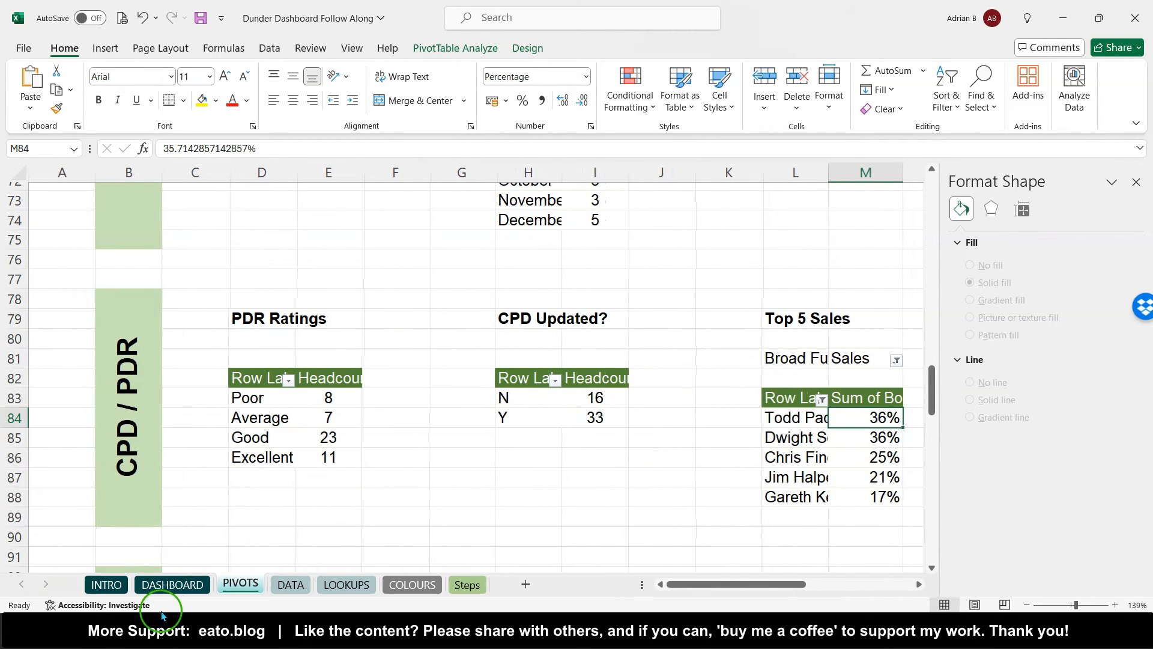
- Switch to the Dunder Dashboard and Database workbook and compare its Bradford Factor doughnut with its Latest PDR Score doughnut
mouse_move(285, 642)
left_click(302, 583)
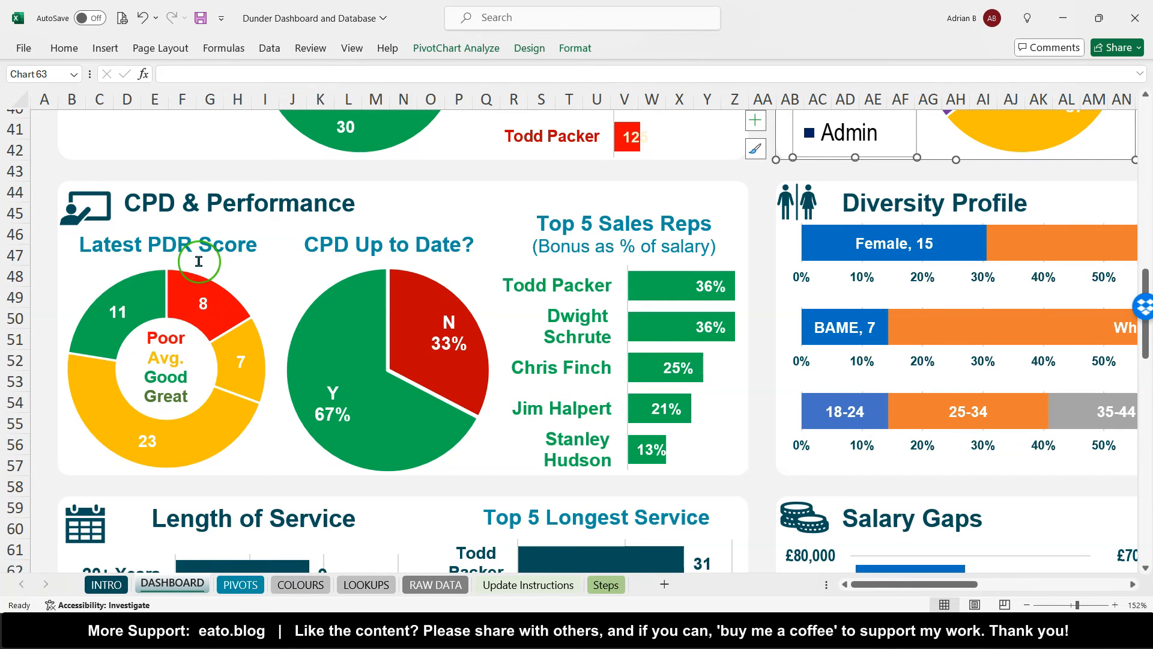
scroll(198, 261, "up", 5)
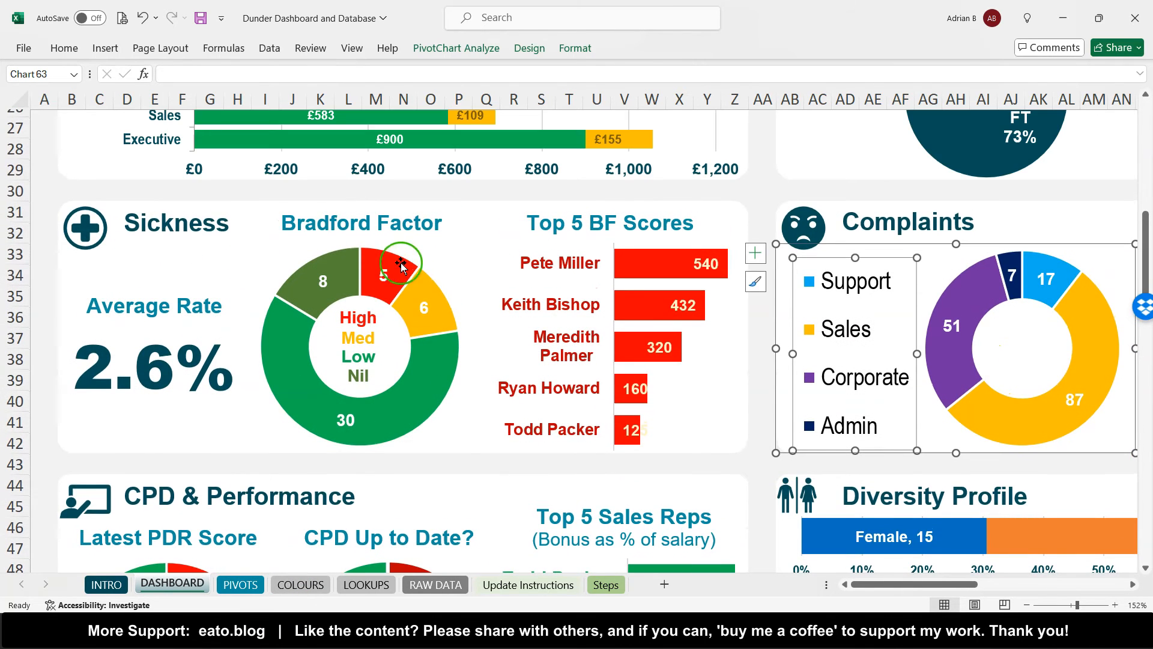
left_click(424, 251)
scroll(357, 212, "down", 2)
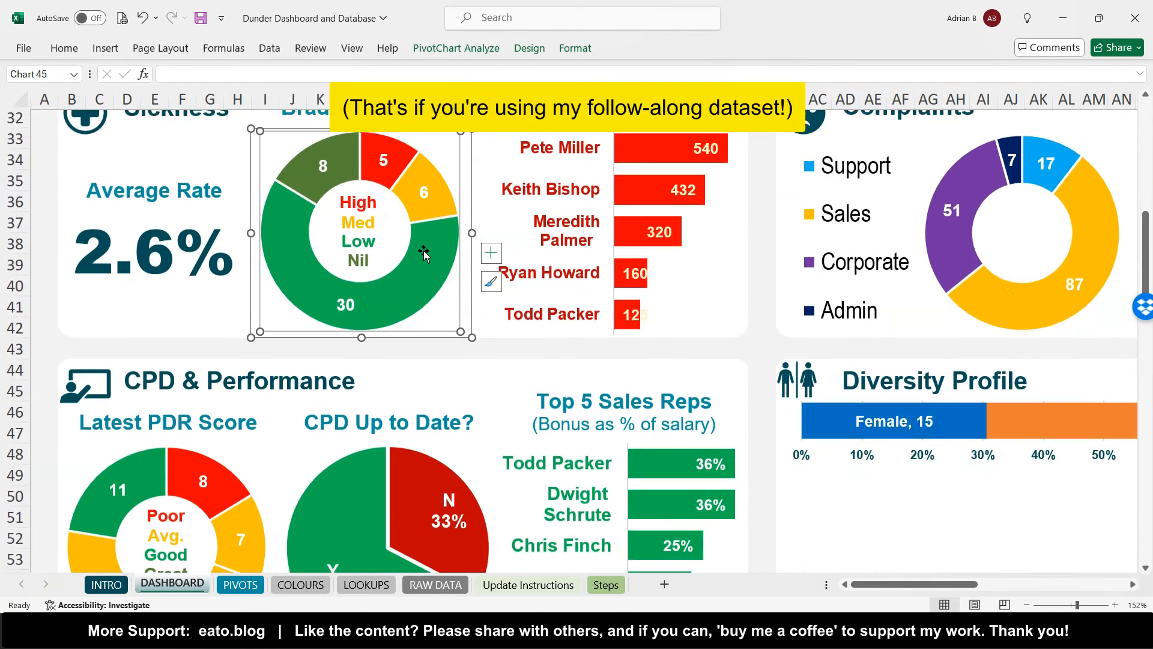
left_click(356, 212)
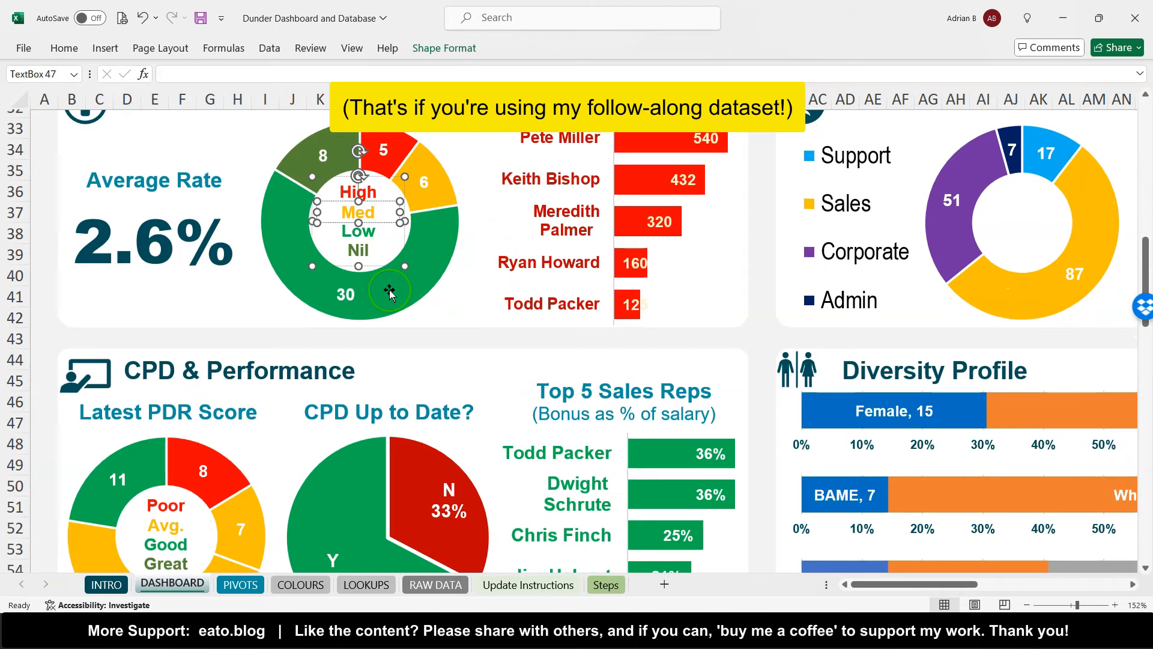
scroll(388, 291, "down", 1)
scroll(174, 374, "down", 1)
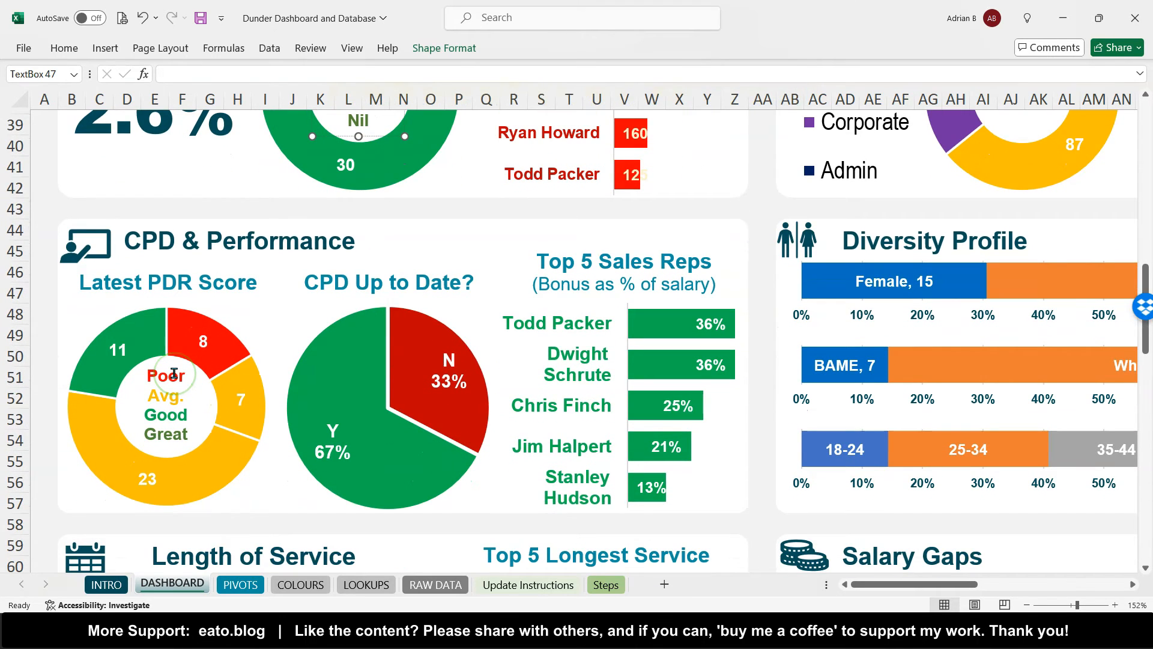
scroll(174, 374, "up", 1)
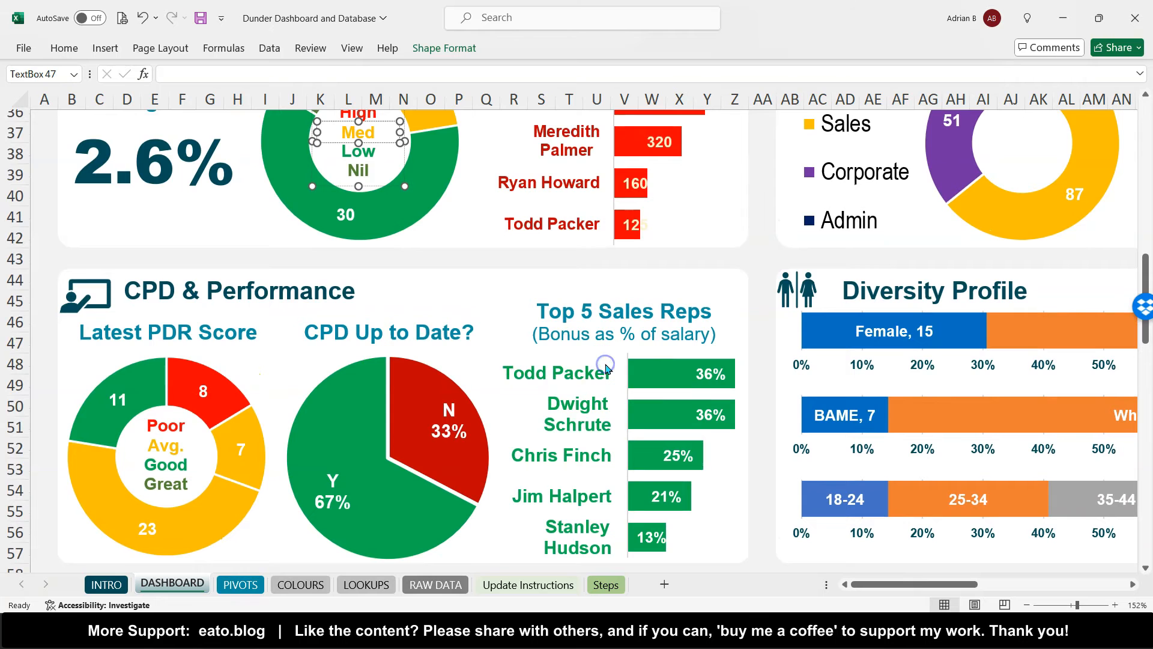
- Compare the finished dashboard's Top 5 Sales Reps chart with Top 5 BF Scores, and examine the CPD Up to Date? pie chart
left_click(609, 387)
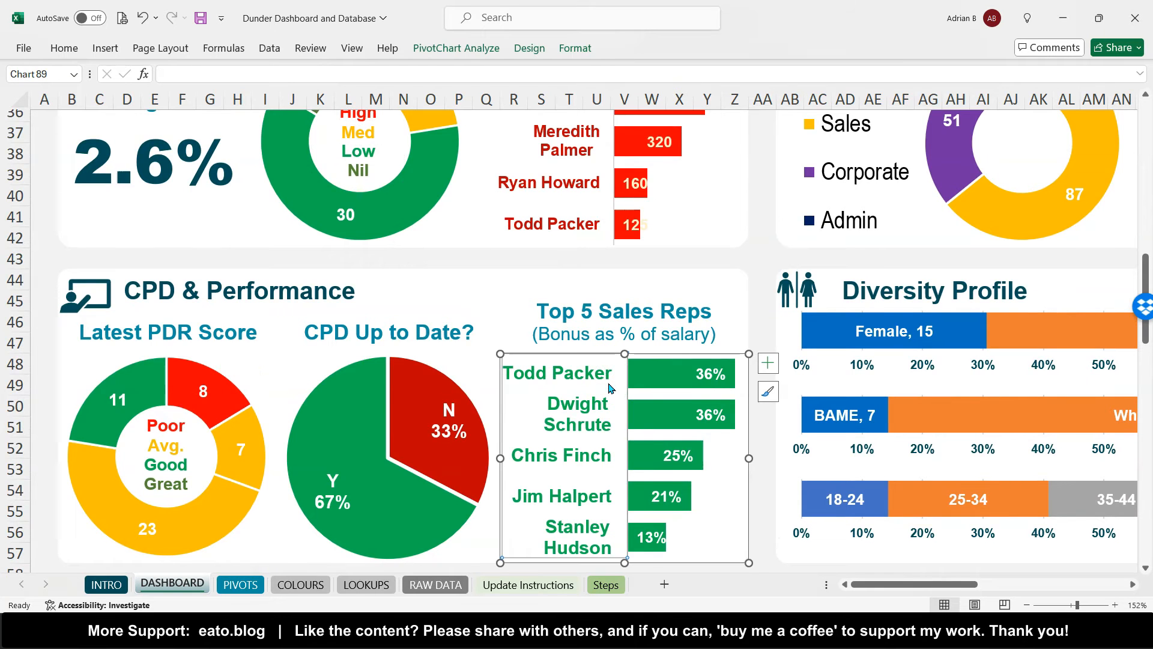
scroll(608, 387, "up", 2)
left_click(584, 229)
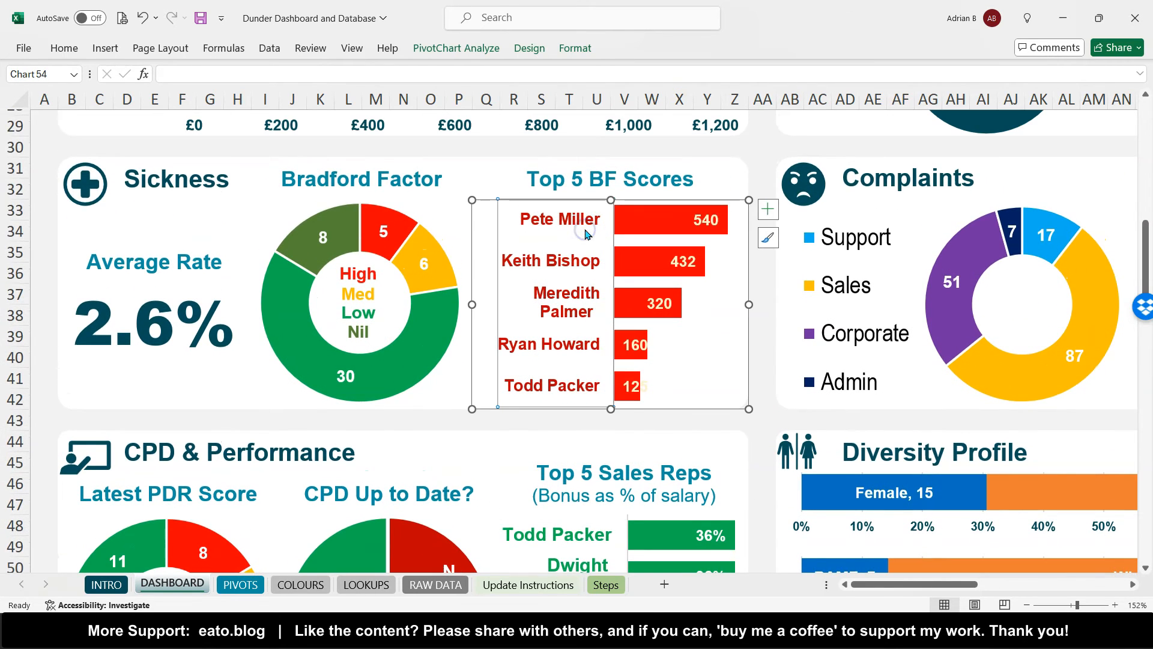
scroll(657, 389, "down", 3)
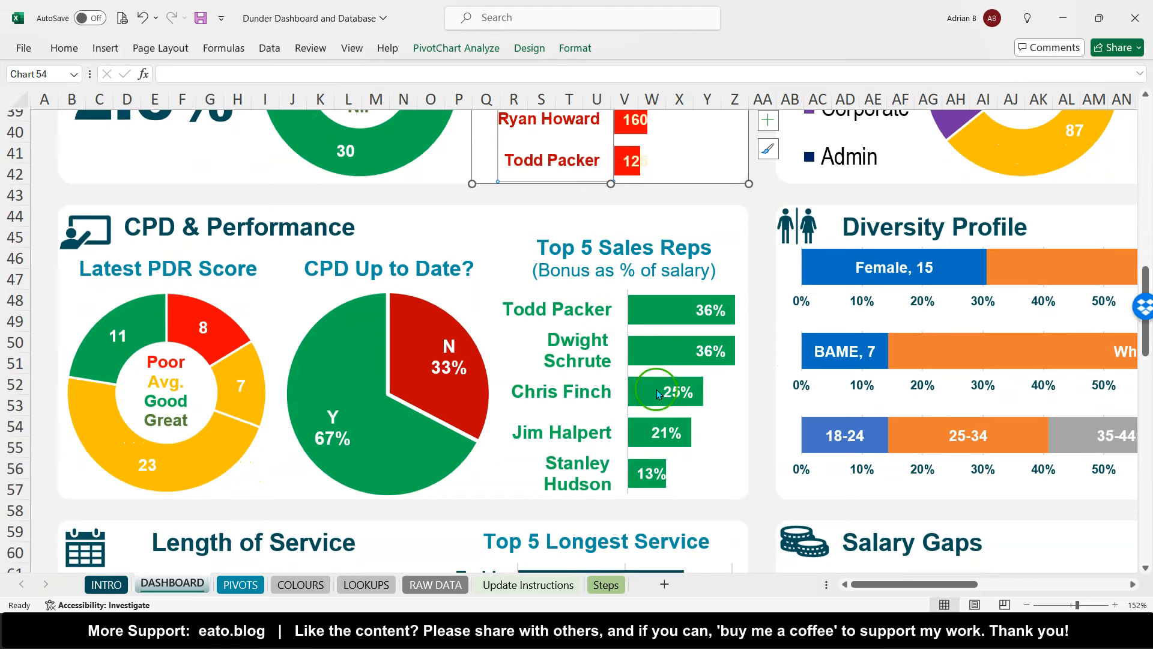
left_click(451, 298)
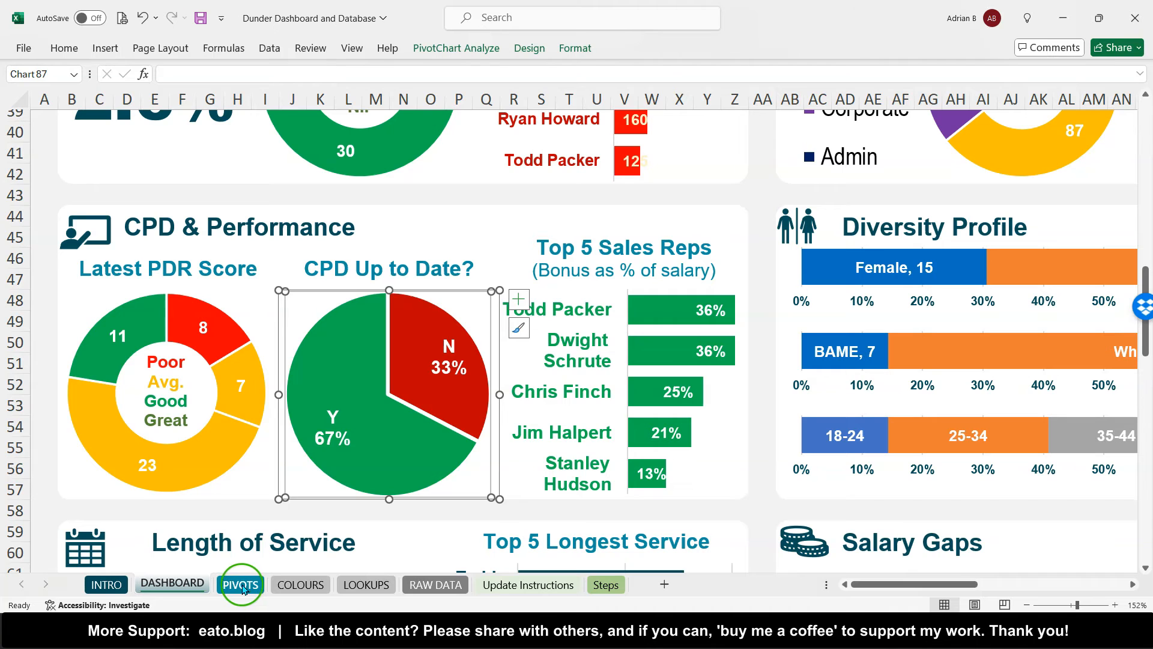
mouse_move(259, 637)
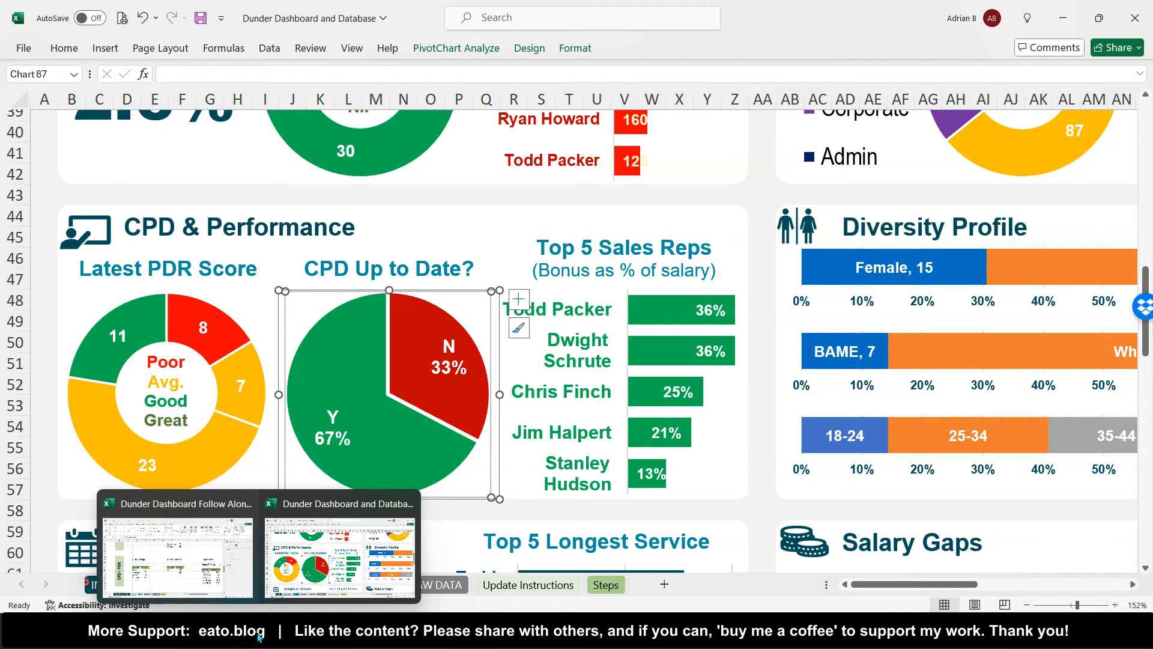
- In the Dunder Dashboard Follow Along workbook, insert a 2-D pie chart from the CPD Updated? pivot table on the PIVOTS sheet
left_click(207, 565)
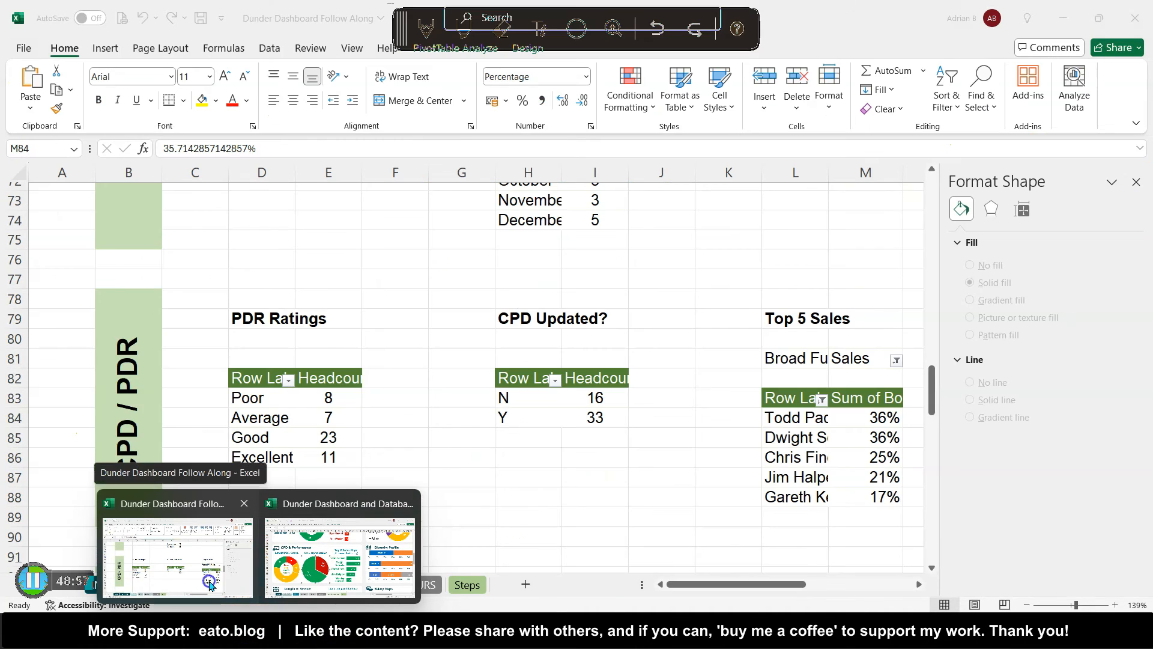
left_click(607, 398)
mouse_move(606, 397)
left_mouse_down()
mouse_move(603, 412)
mouse_move(599, 401)
left_mouse_up()
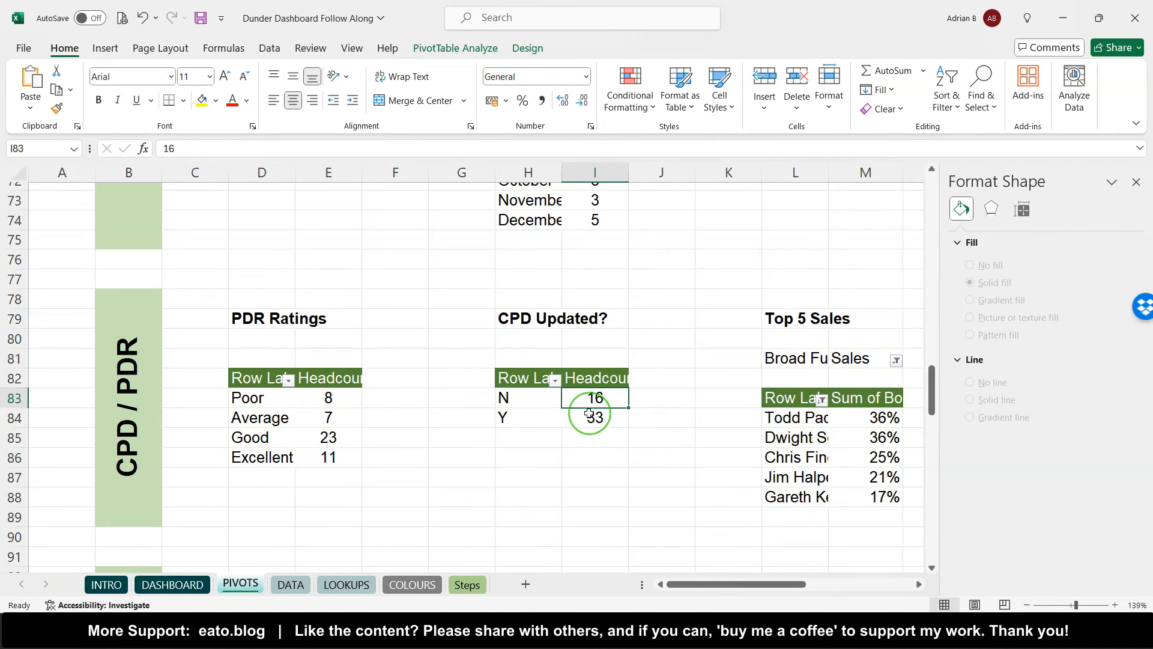
left_click(589, 413)
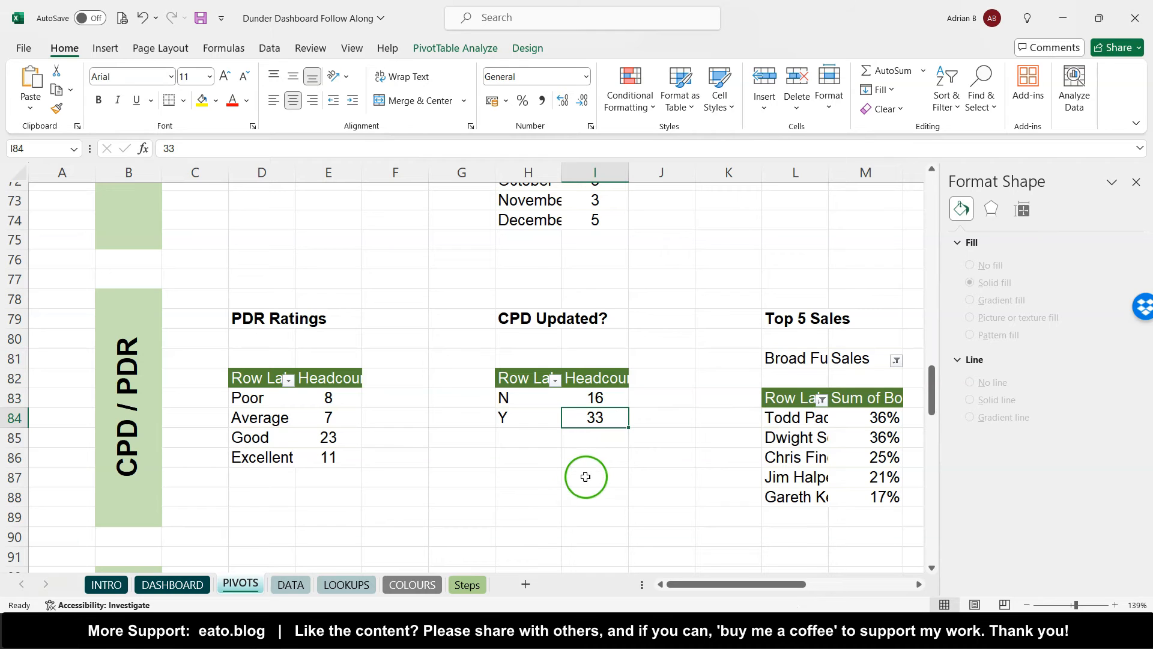
left_click(603, 397)
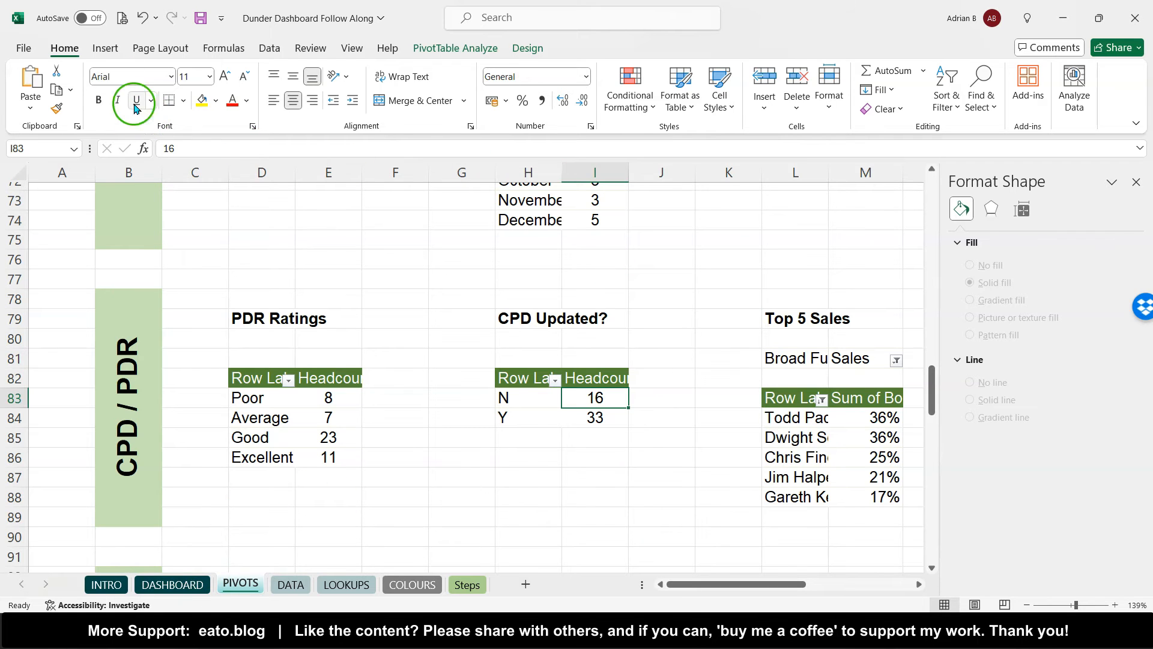
left_click(103, 50)
left_click(450, 109)
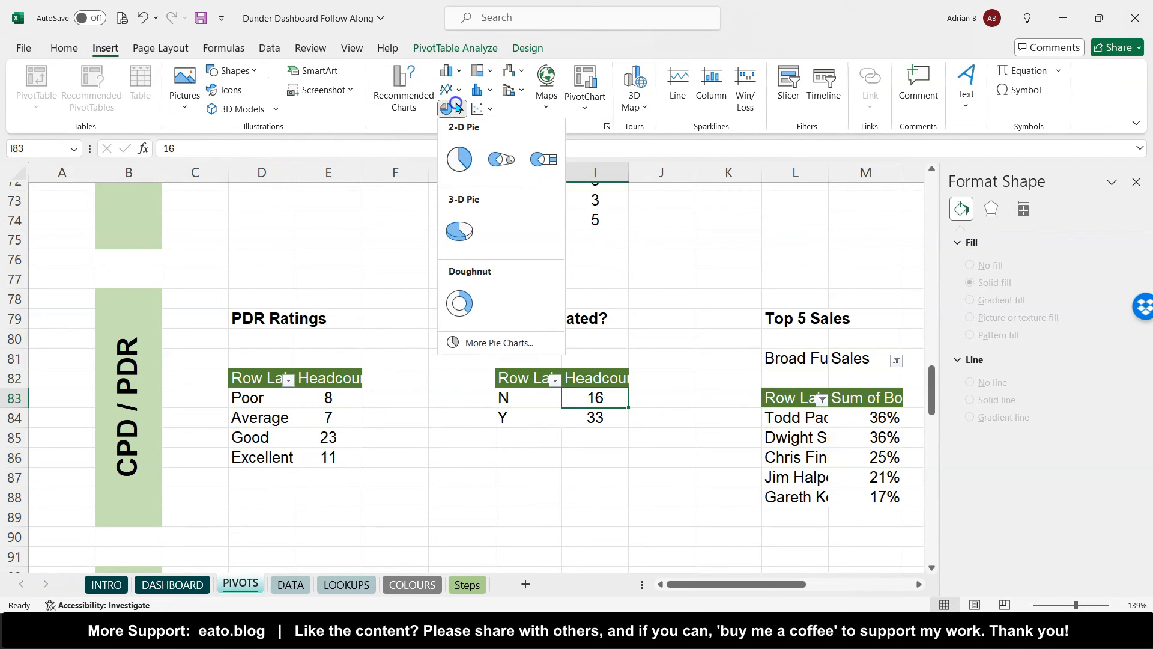
left_click(460, 161)
- Move the new pie chart from the PIVOTS sheet into the CPD & Performance section of the DASHBOARD sheet
key("ctrl+x")
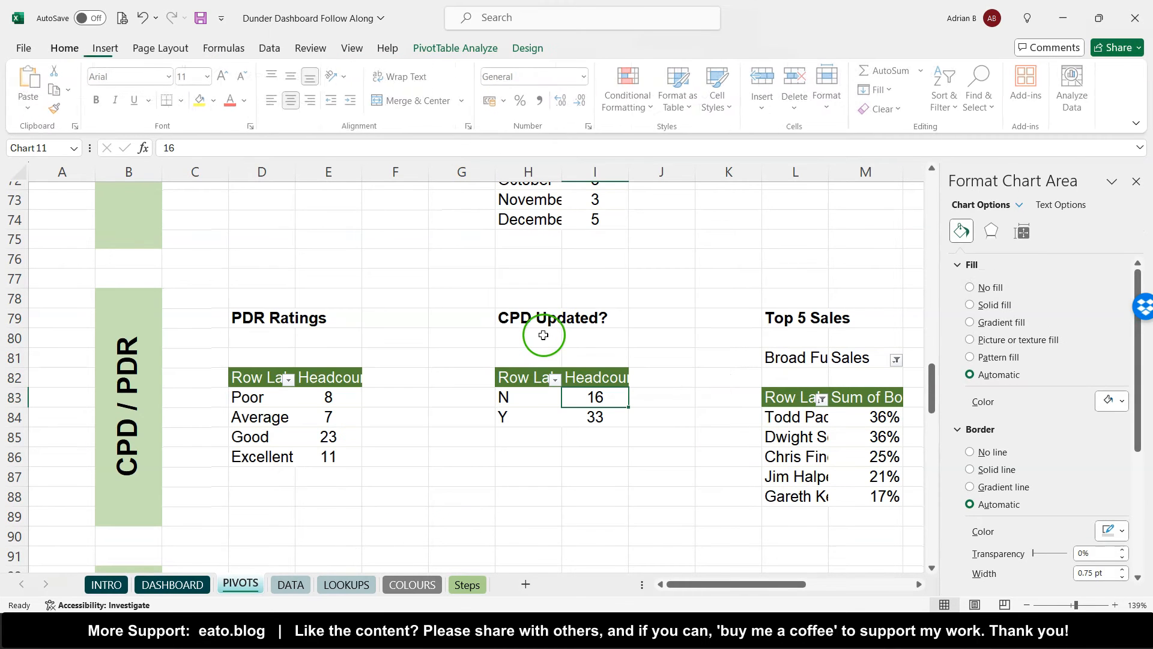
left_click(162, 586)
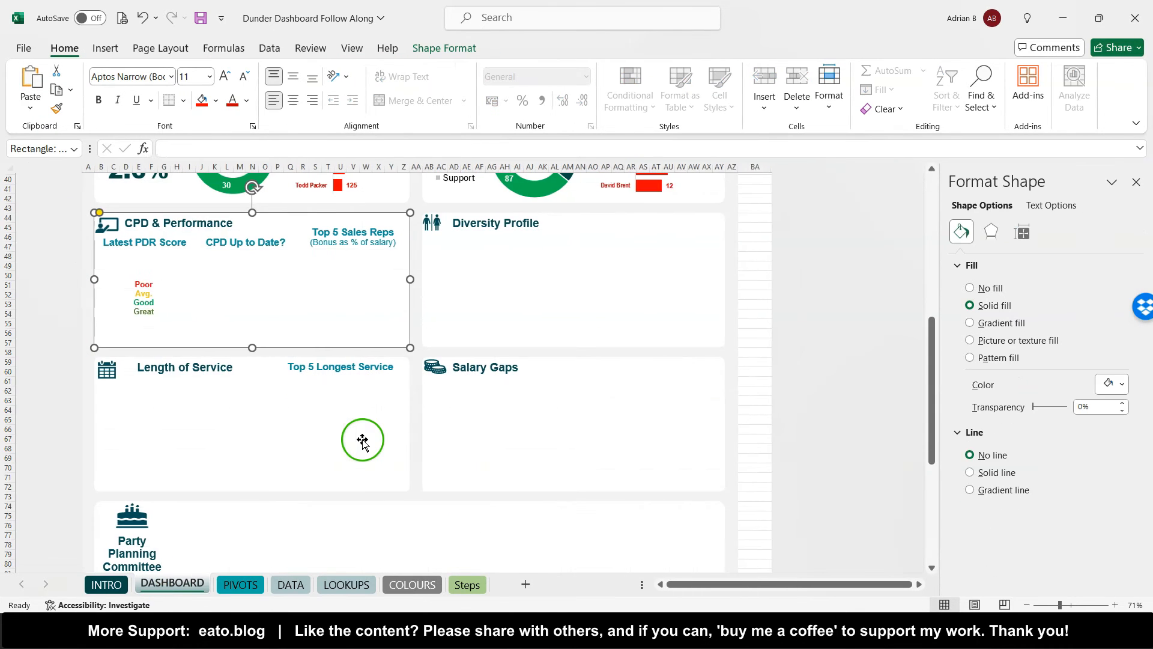
scroll(294, 381, "up", 5, "ctrl")
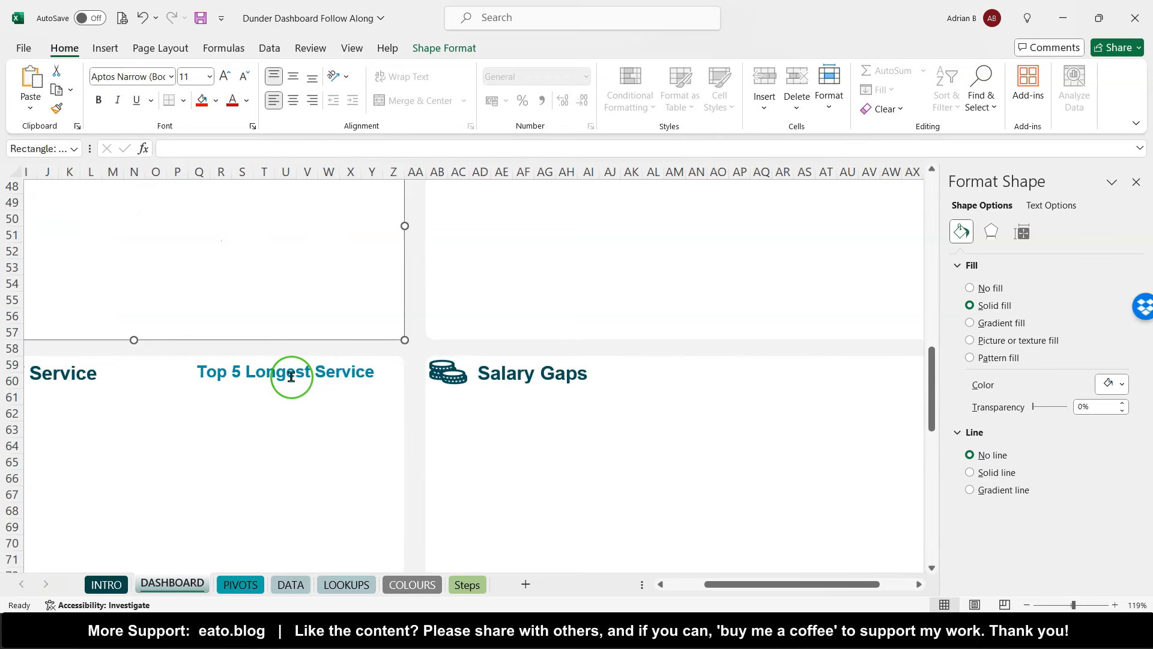
scroll(291, 377, "up", 3)
left_click(282, 379)
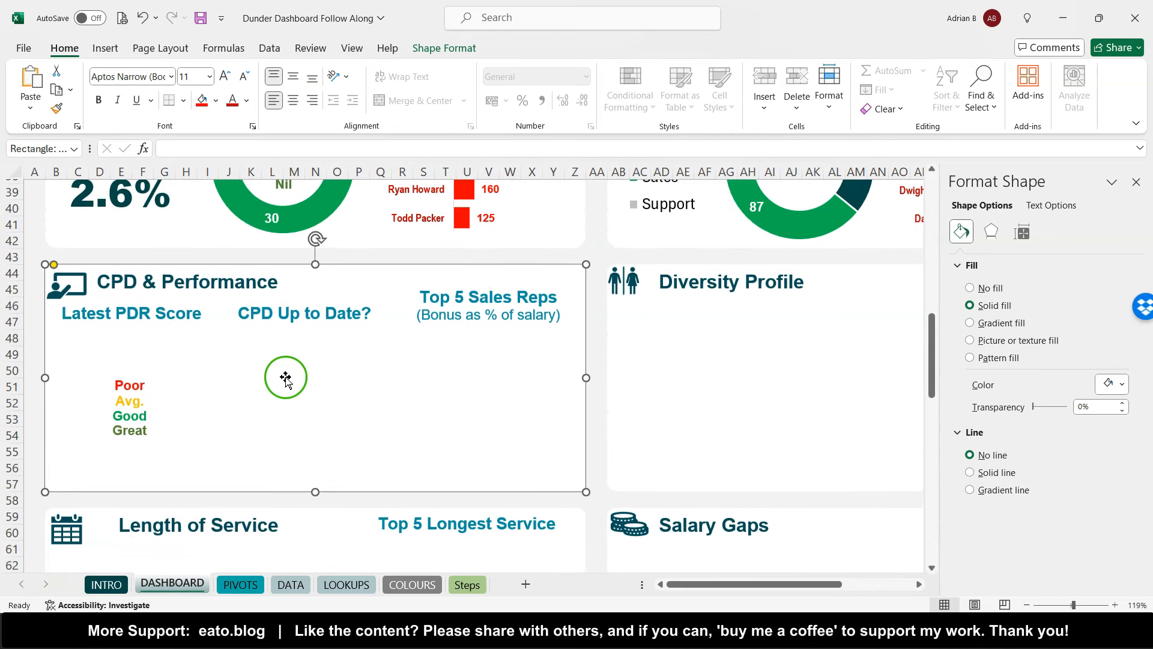
key("ctrl+v")
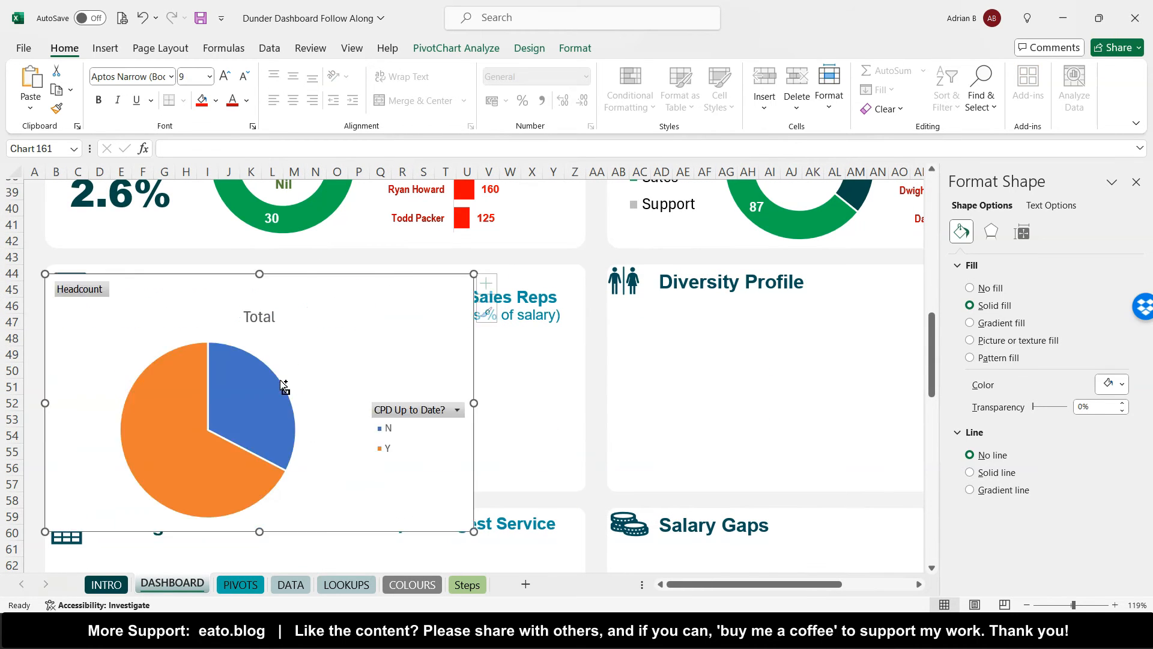
- Copy the Full or Part Time pie chart's formatting onto the new CPD pie chart
scroll(491, 383, "up", 13)
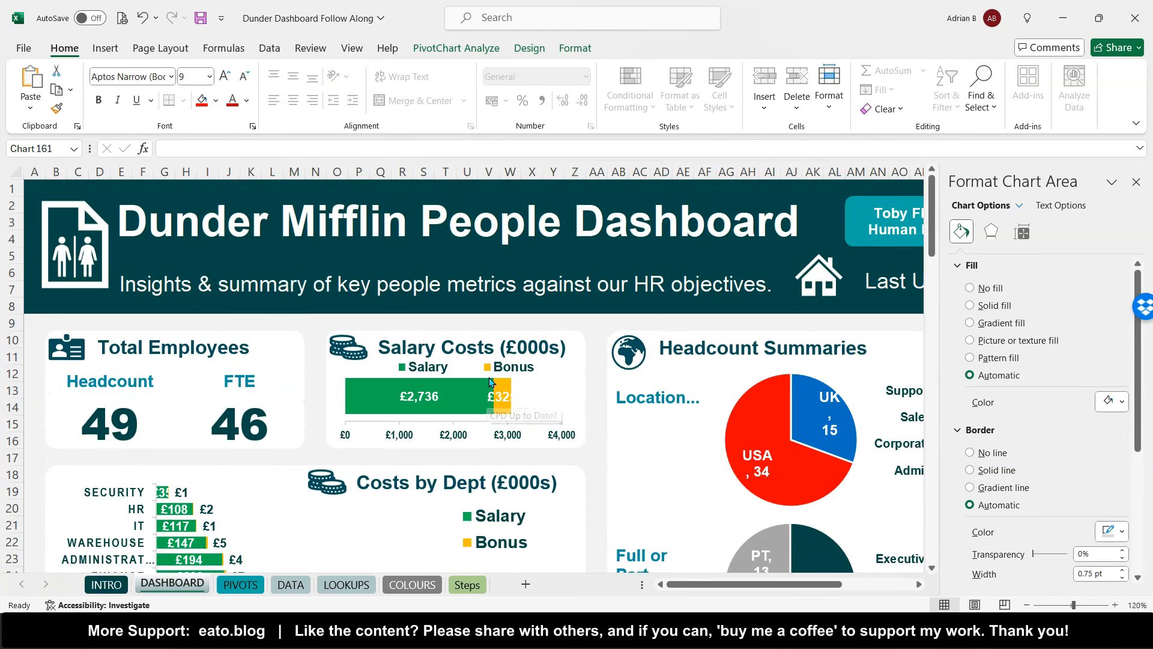
scroll(600, 384, "right", 5)
left_click(606, 385)
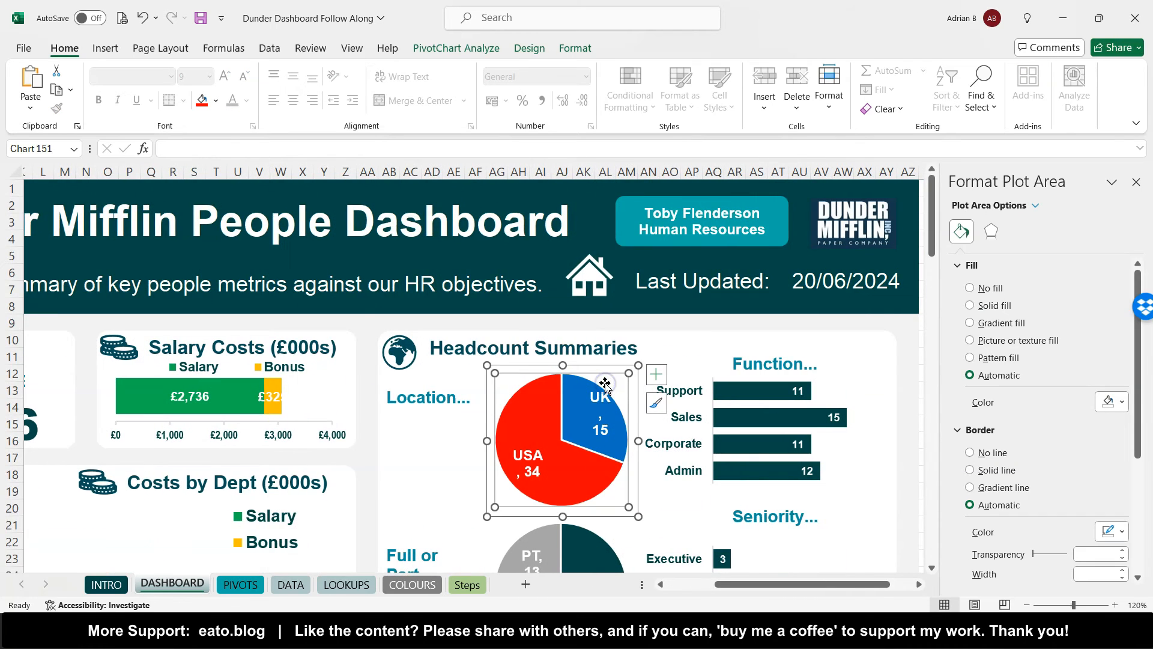
scroll(606, 385, "down", 4)
left_click(619, 329)
left_click(609, 319)
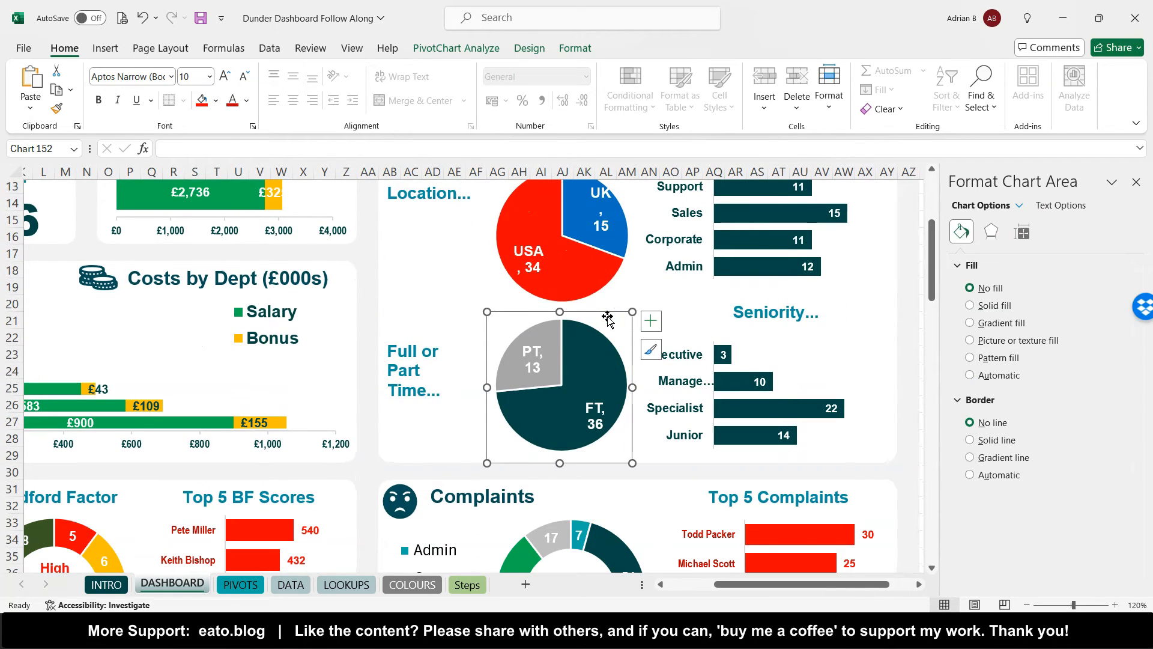
scroll(607, 319, "down", 10)
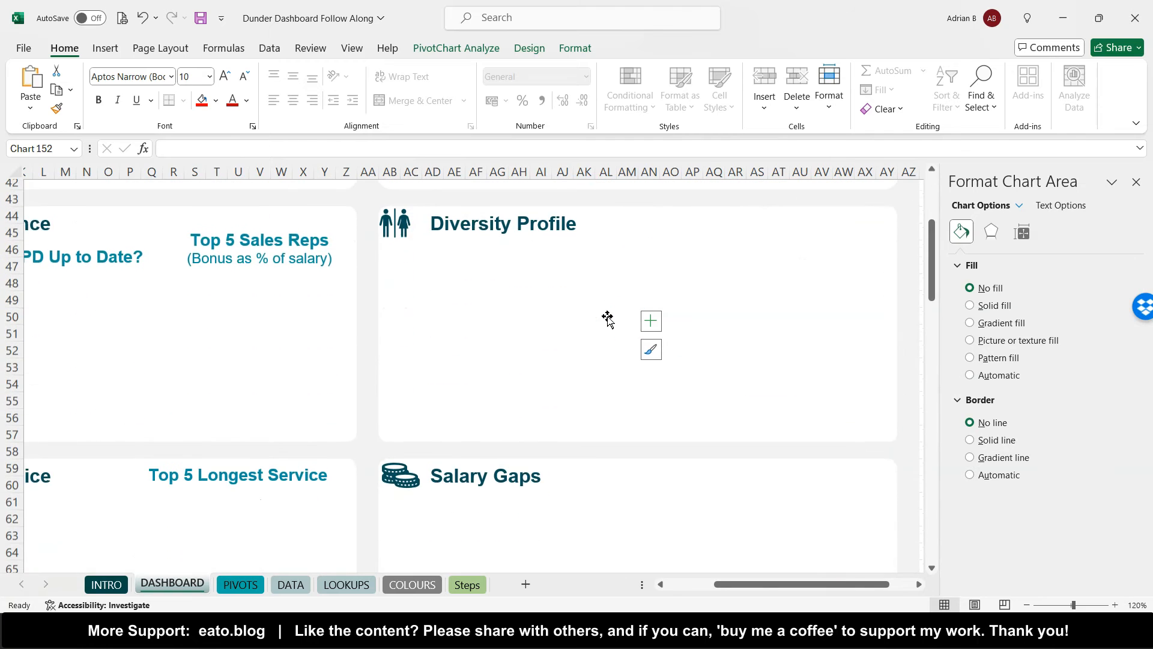
scroll(608, 319, "left", 5)
left_click(507, 275)
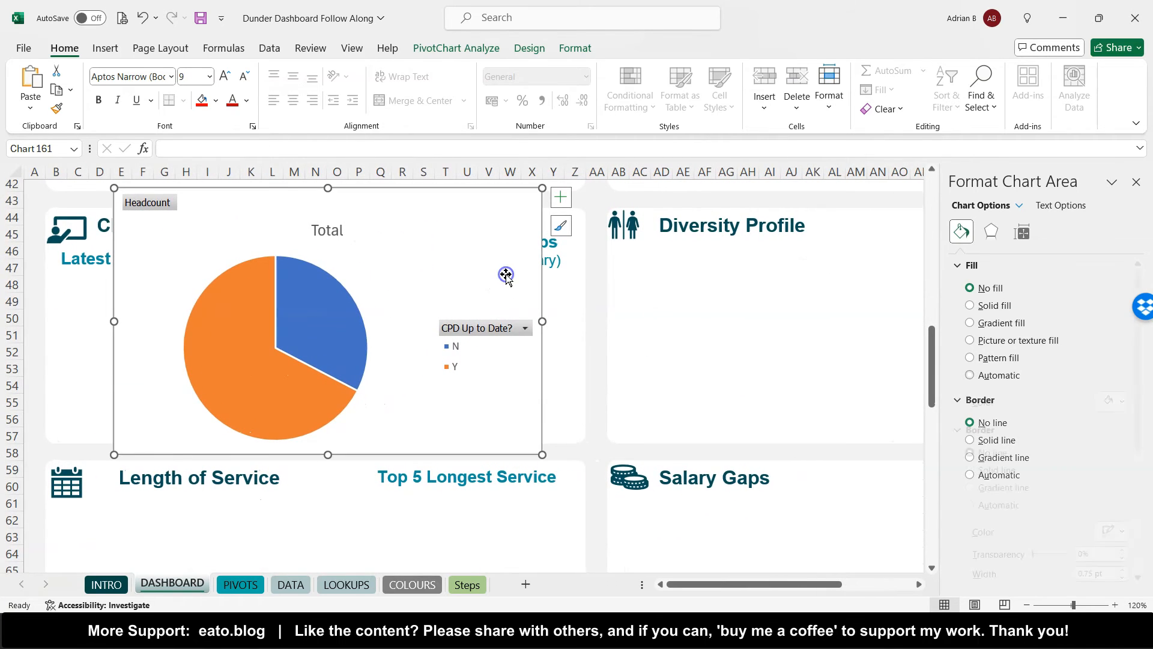
key("ctrl+v")
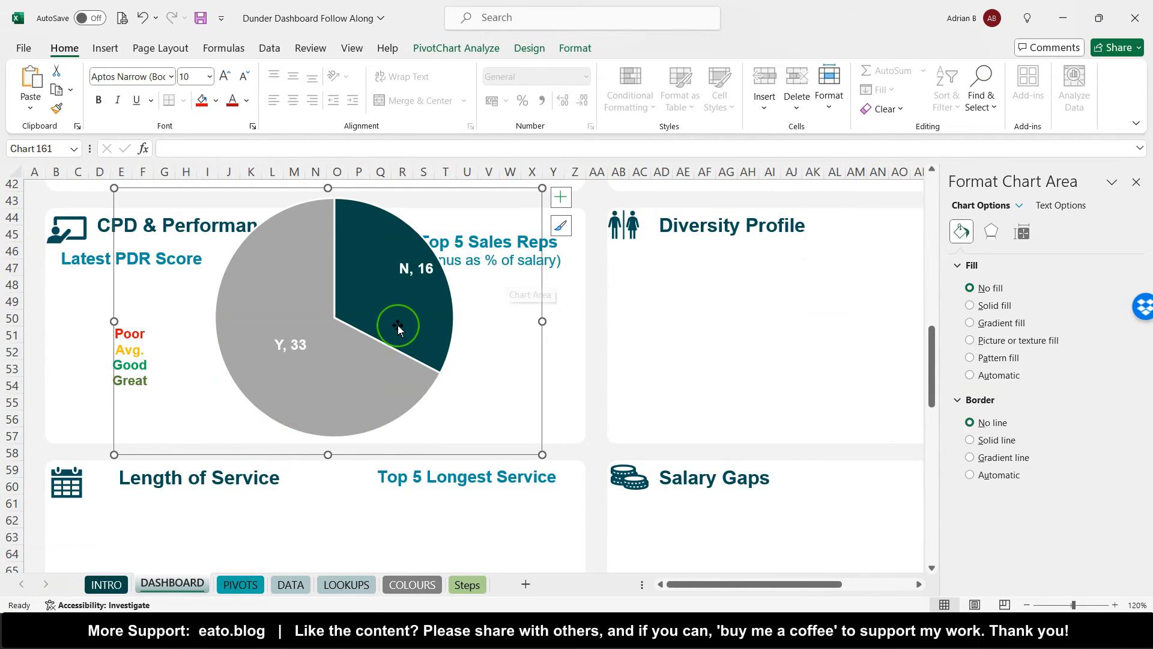
- Set the CPD pie's data labels to show the percentage instead of the category name and value
left_click(403, 279)
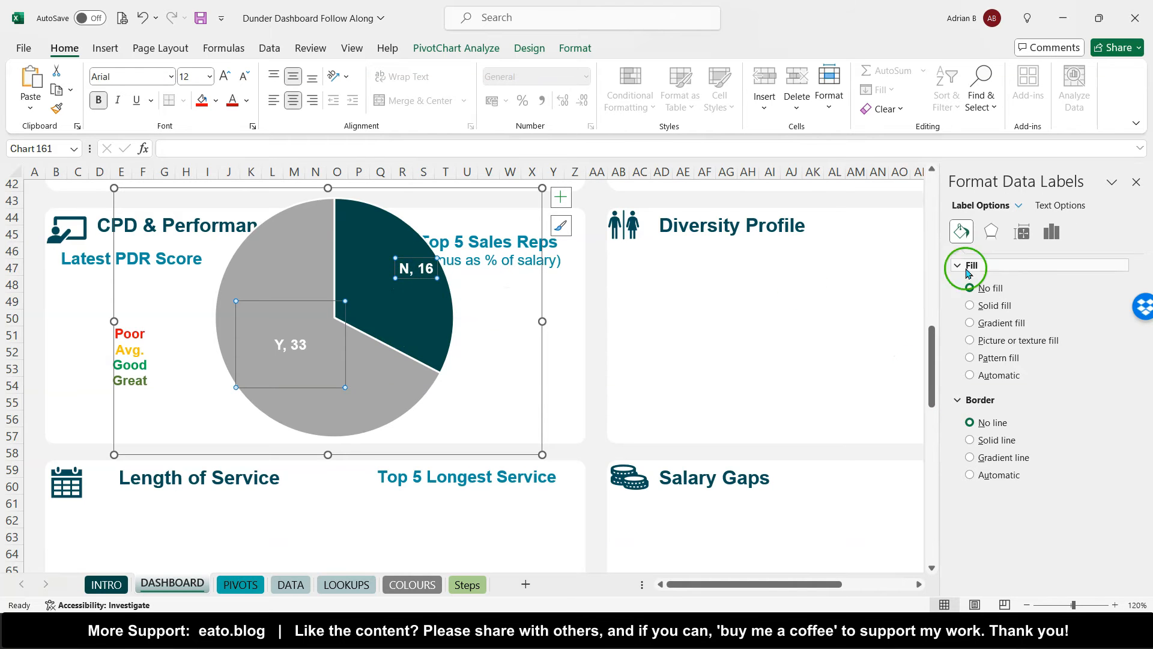
left_click(1050, 227)
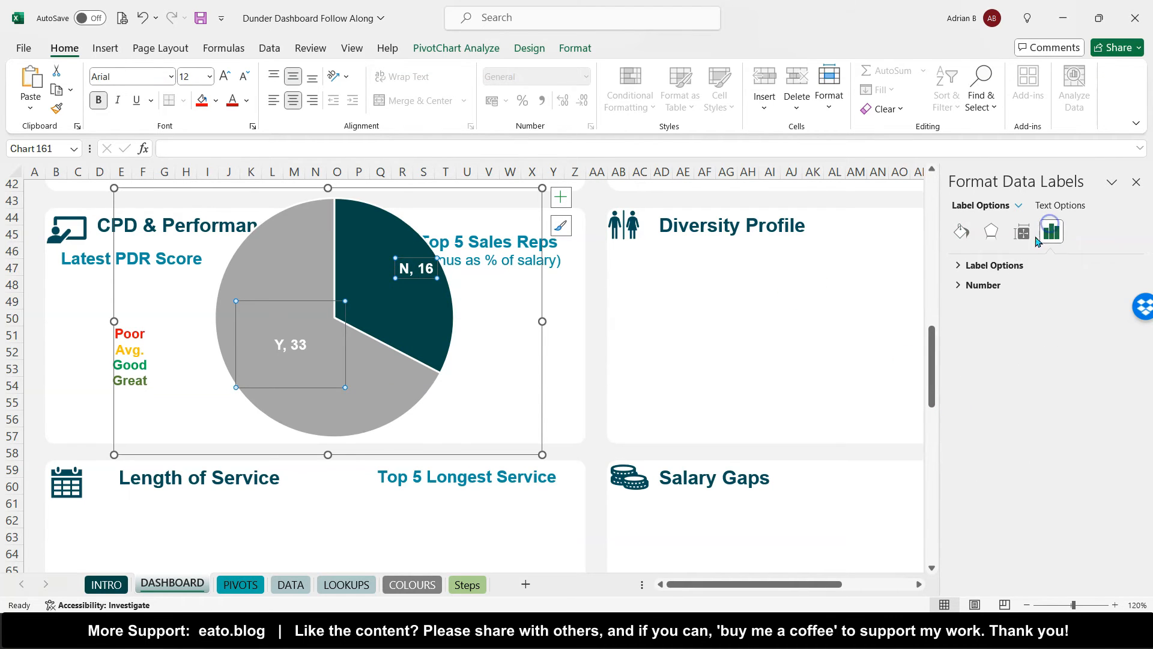
left_click(959, 265)
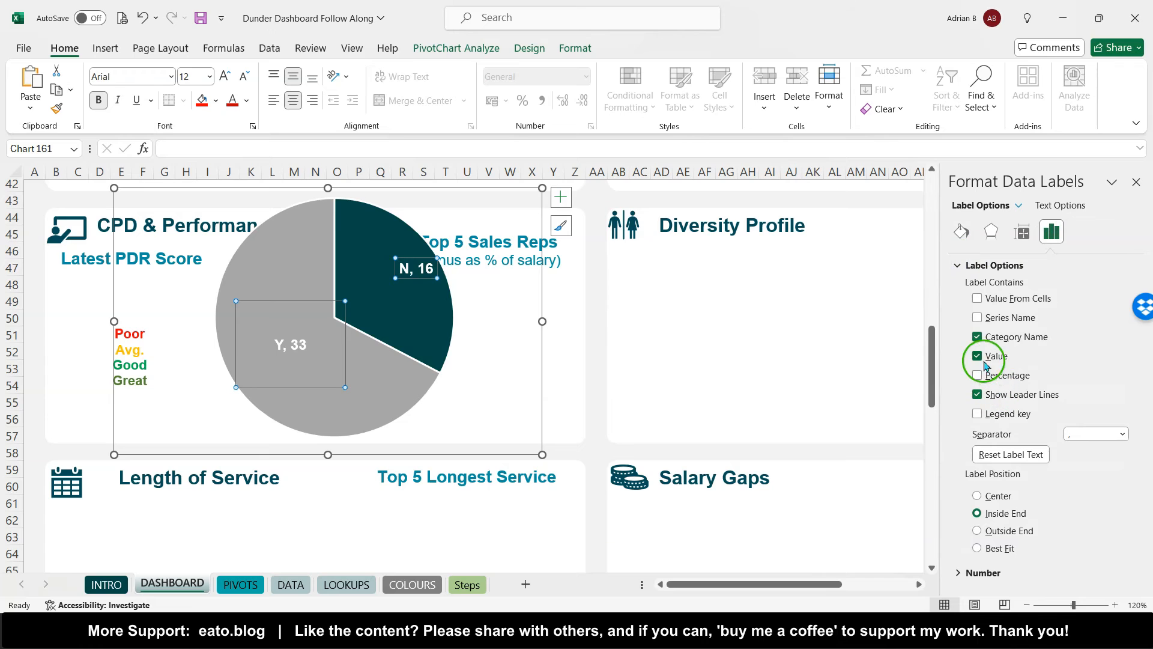
left_click(978, 337)
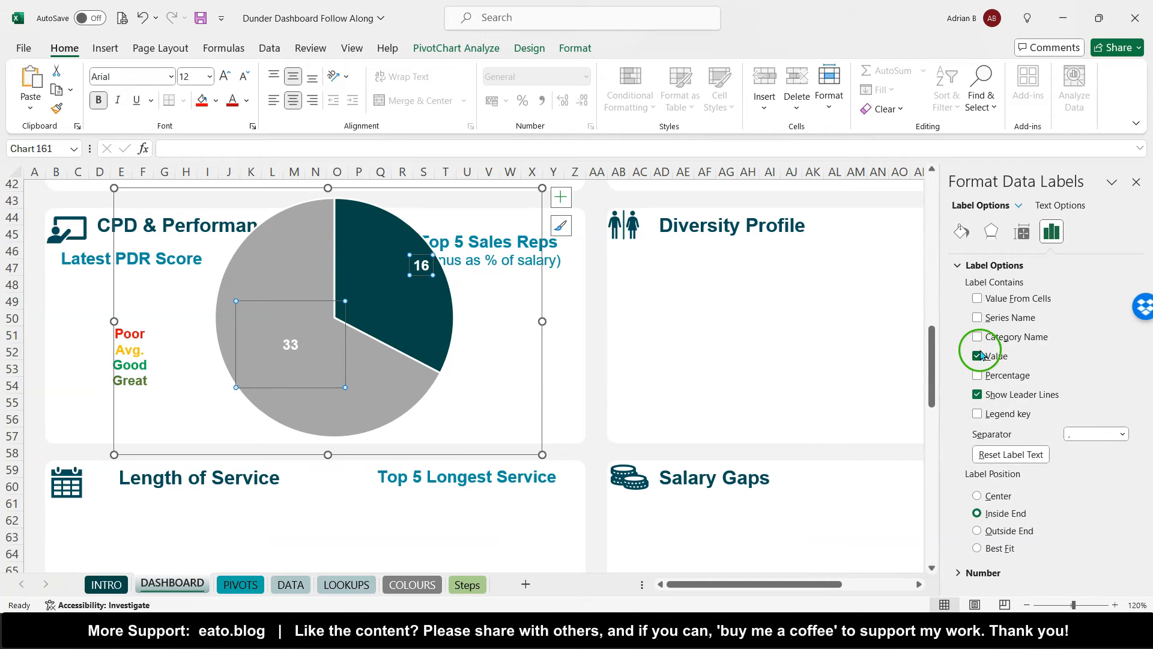
left_click(976, 356)
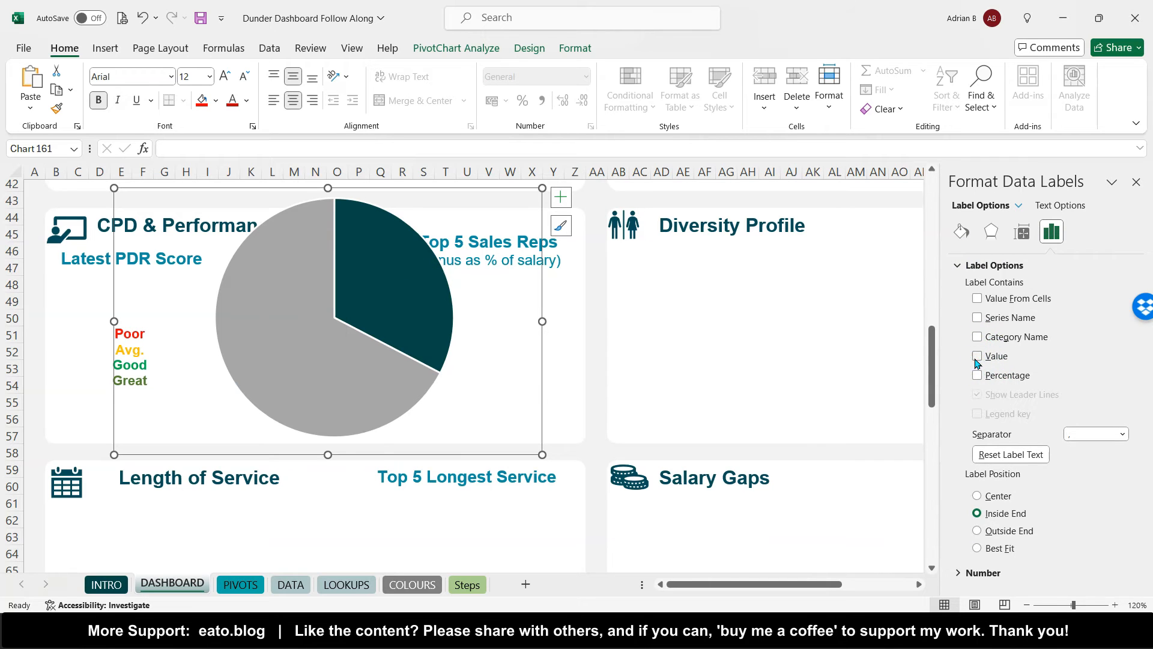
left_click(977, 375)
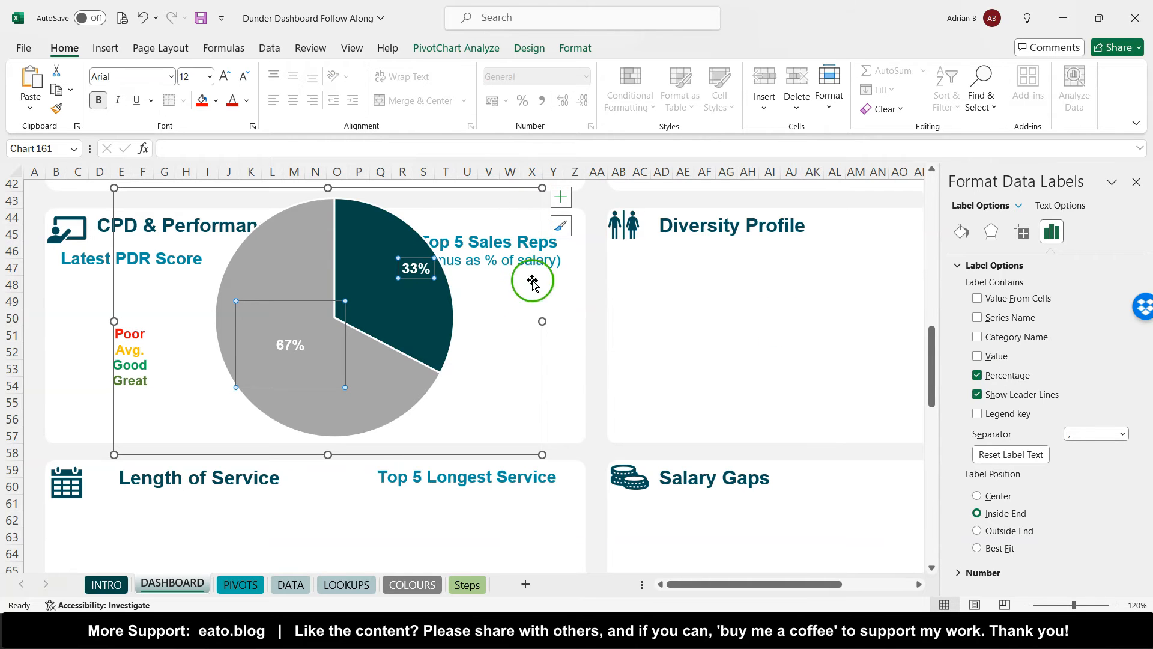
- Narrow the CPD pie chart and add the category name to its percentage labels
left_click(542, 317)
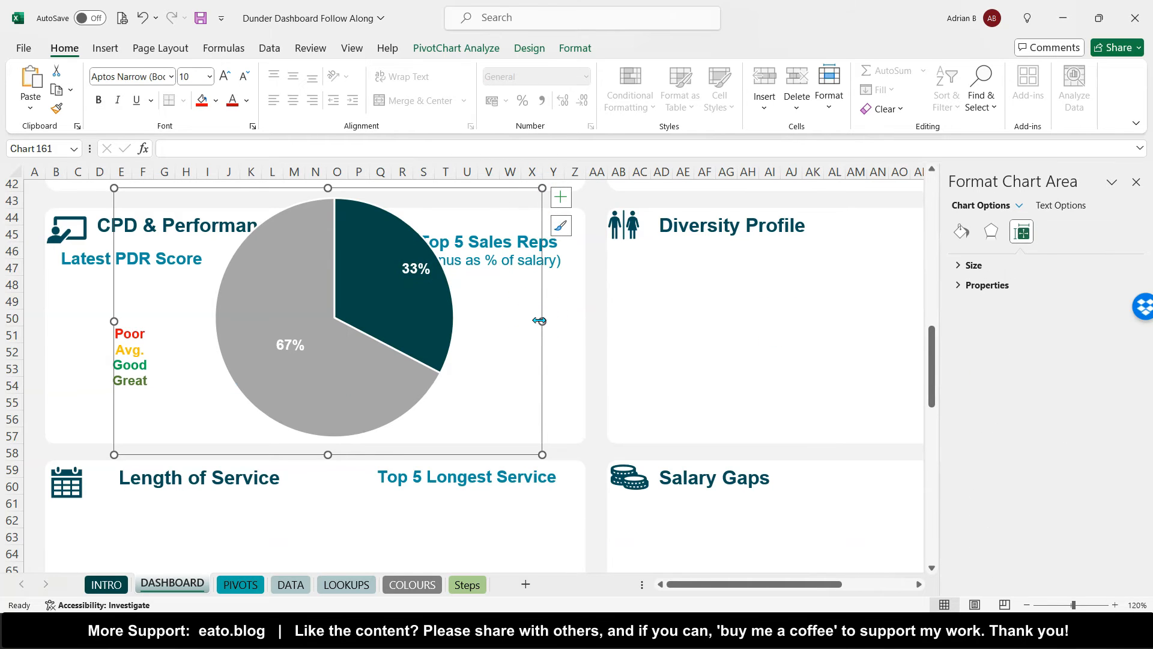
left_click_drag(540, 320, 372, 319)
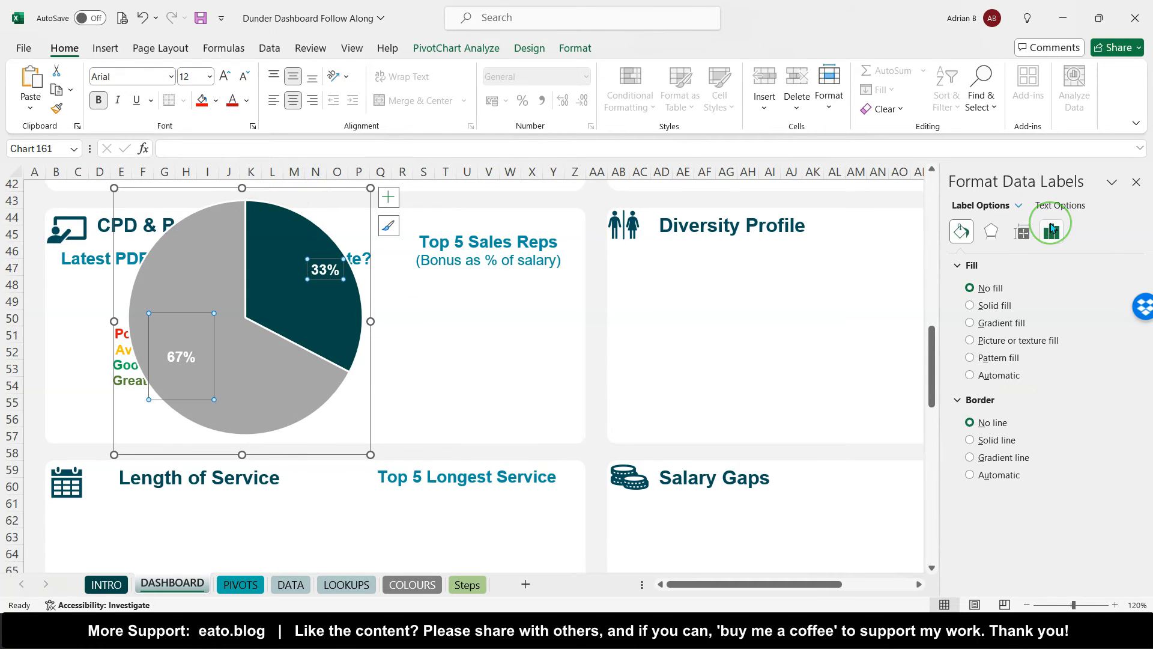
left_click(1051, 230)
left_click(966, 271)
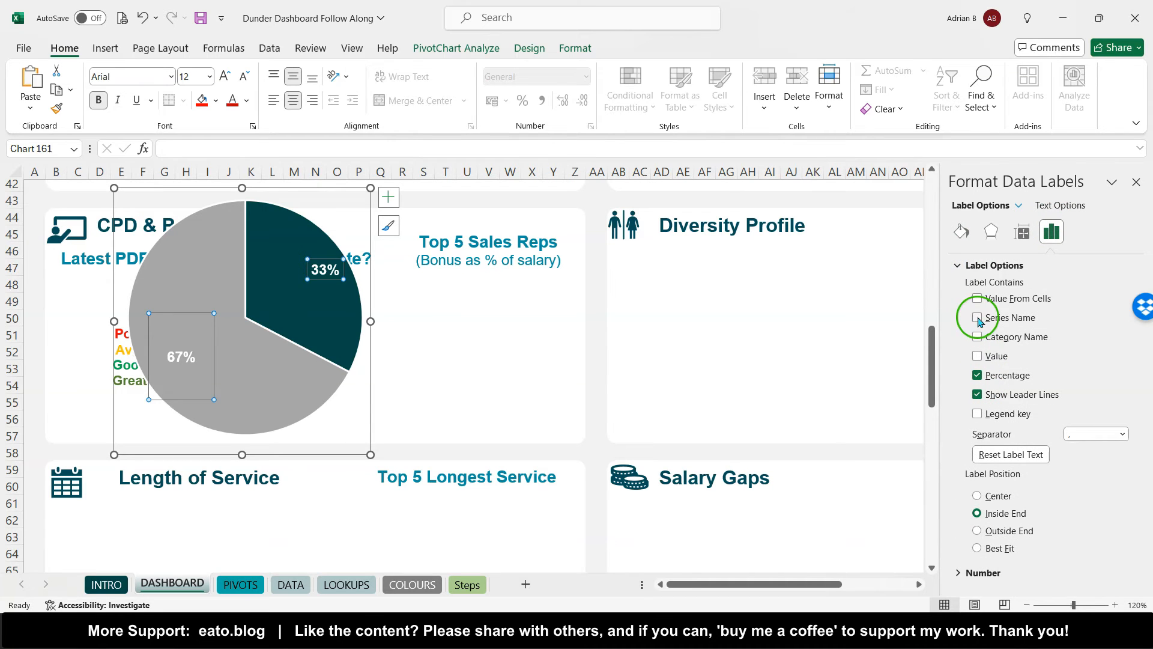
left_click(977, 338)
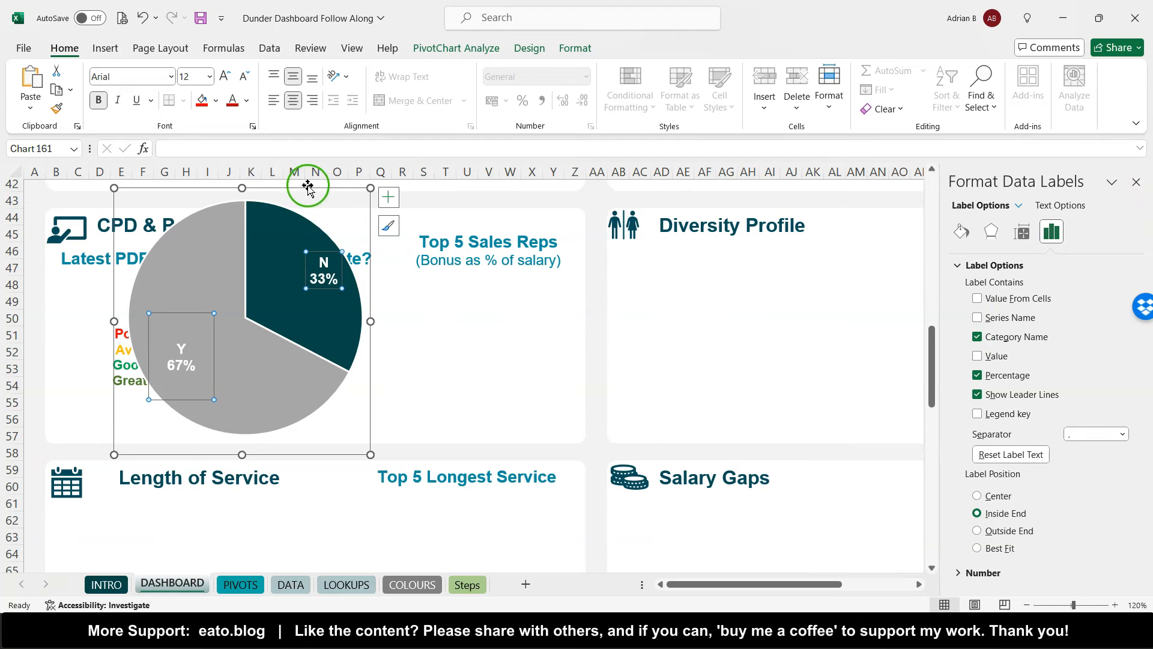
- Shrink the CPD pie chart and position it directly beneath the CPD Up to Date? heading, clear of the neighbouring titles
left_click_drag(301, 193, 417, 199)
left_click_drag(487, 458, 437, 422)
left_click_drag(436, 422, 436, 423)
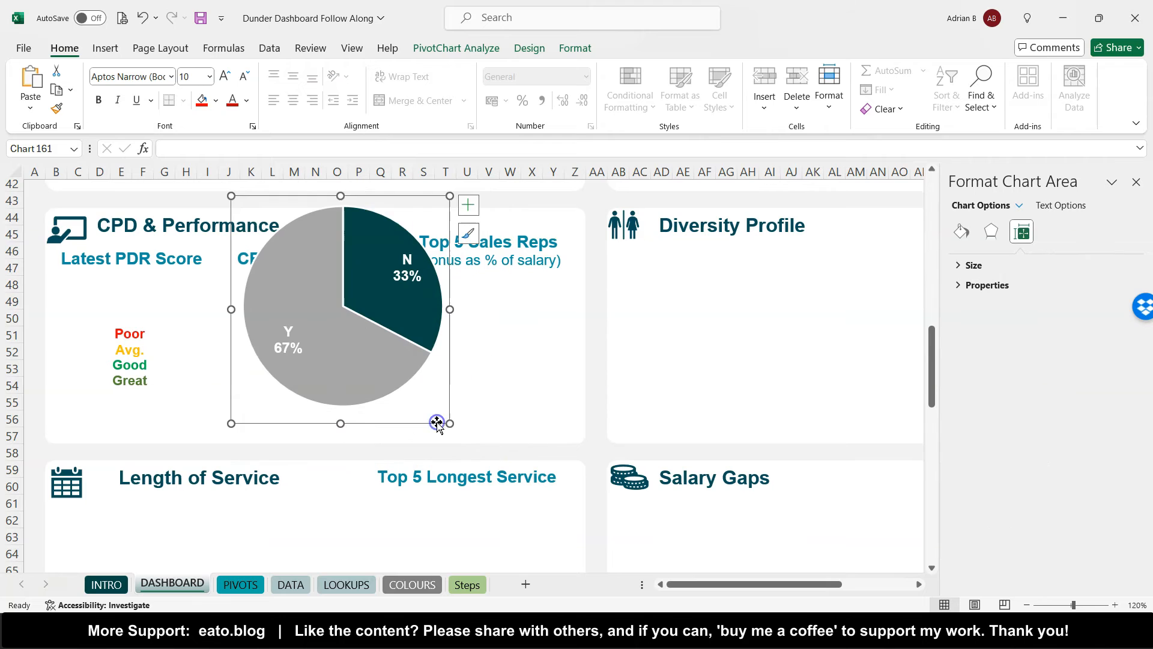
left_click_drag(452, 215, 440, 243)
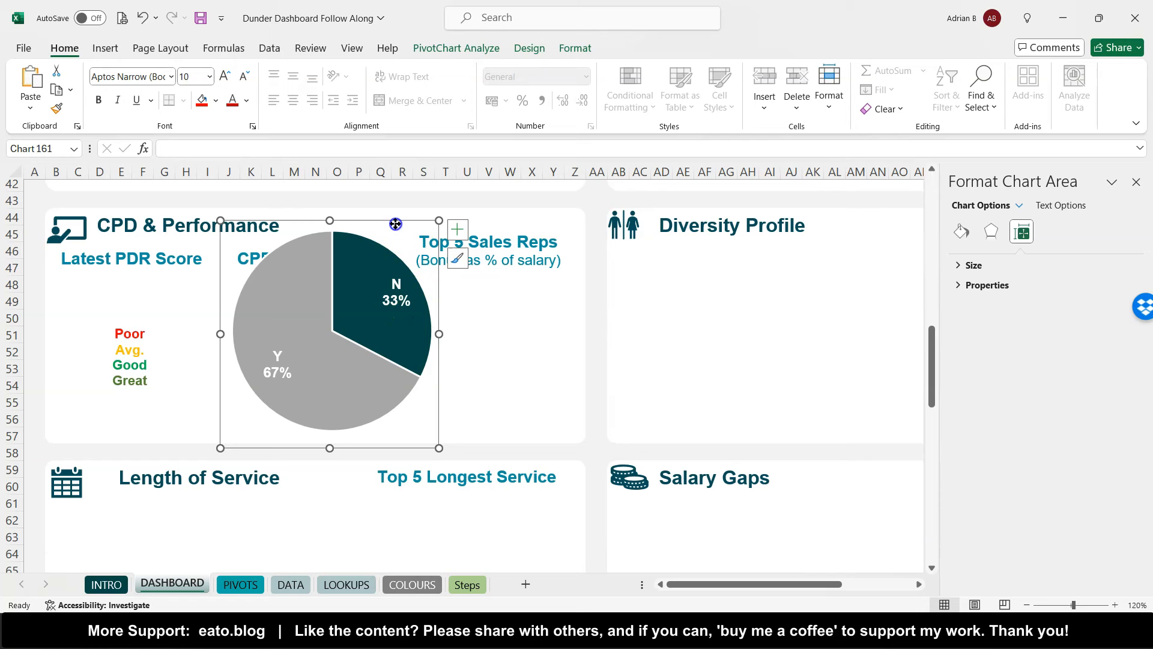
left_click(352, 265)
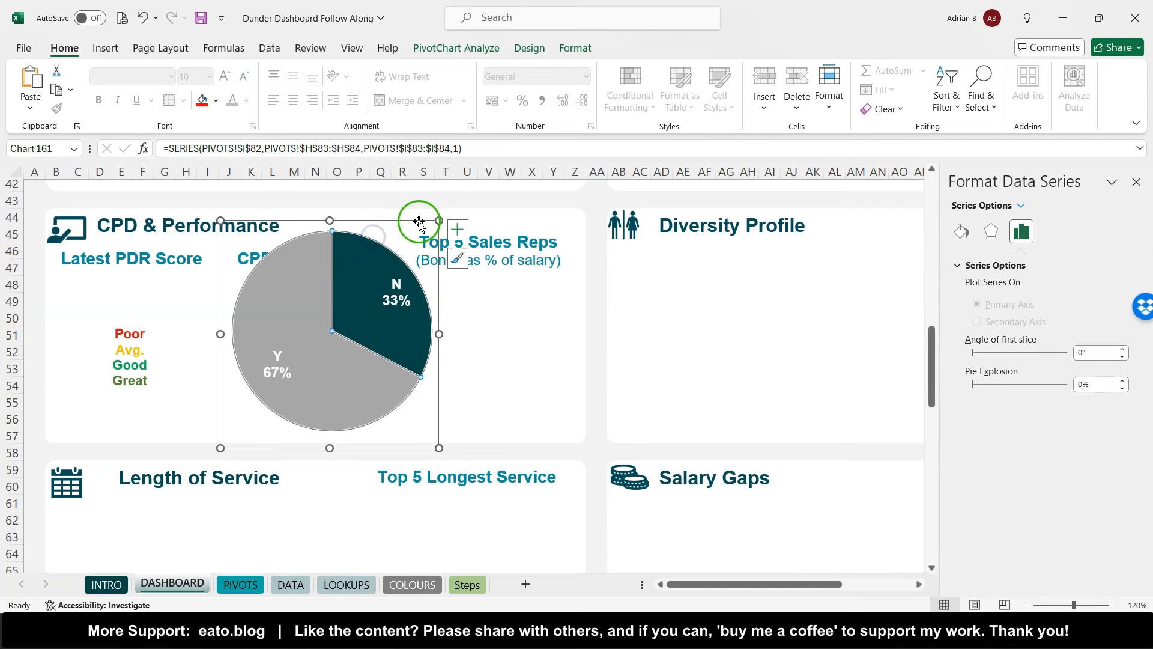
left_click(445, 221)
left_click(409, 234)
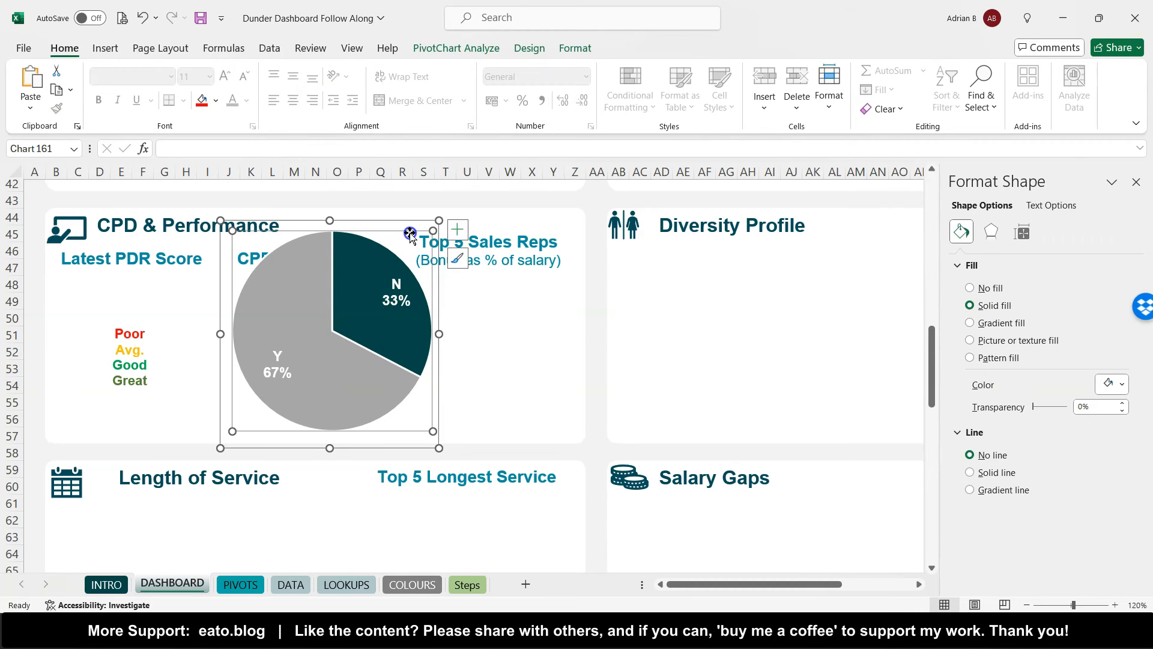
left_click_drag(440, 221, 407, 260)
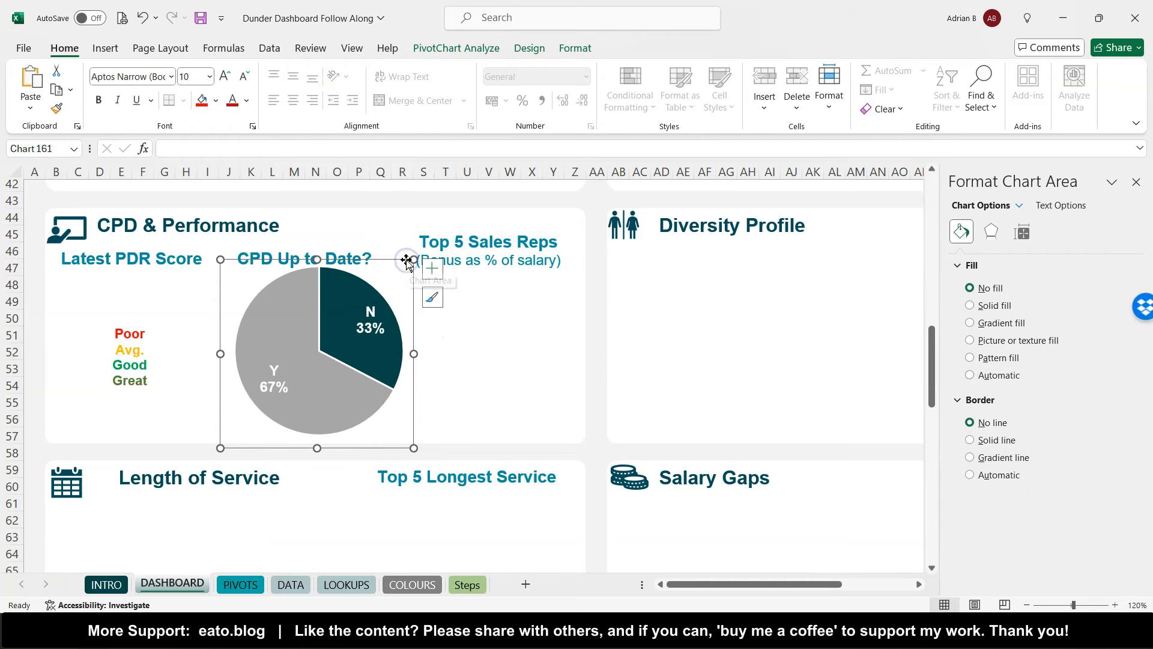
left_click(350, 433)
left_click_drag(221, 446, 220, 444)
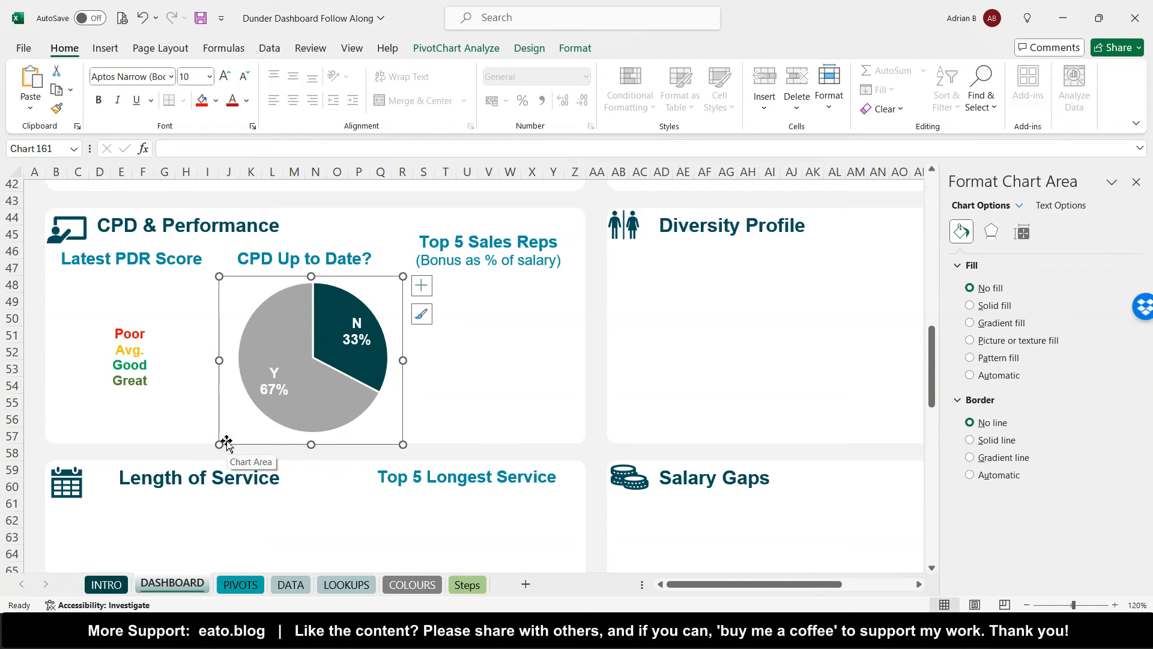
- Fill the CPD pie's Y slice with standard green and its N slice with standard red
left_click(318, 426)
left_click(319, 425)
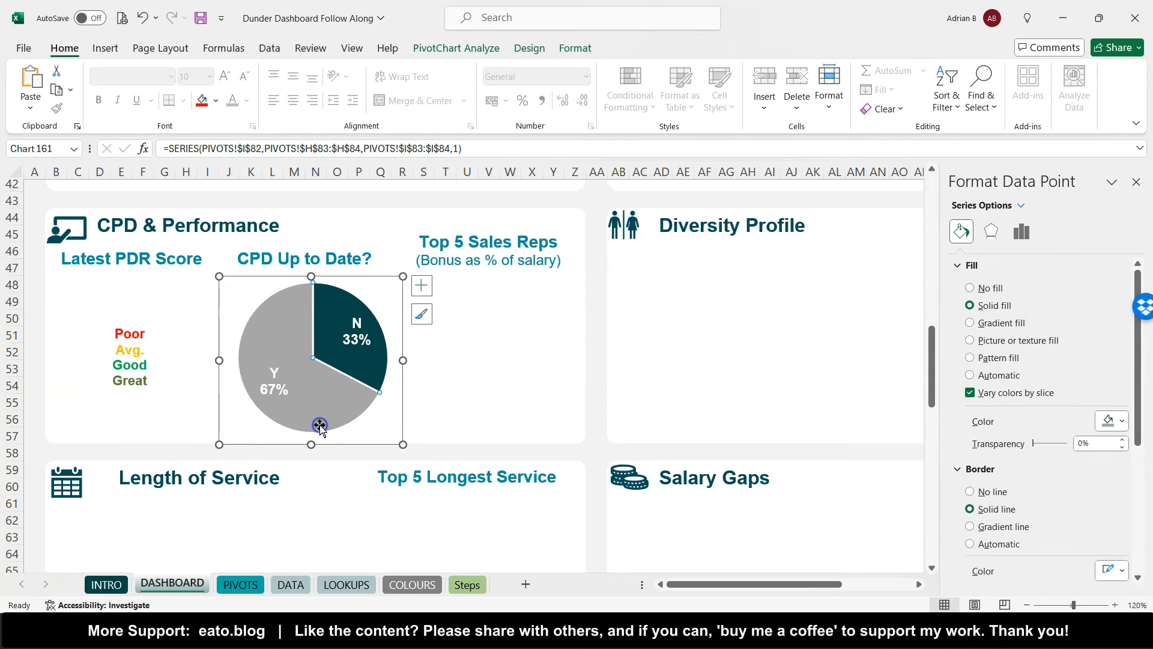
left_click(216, 102)
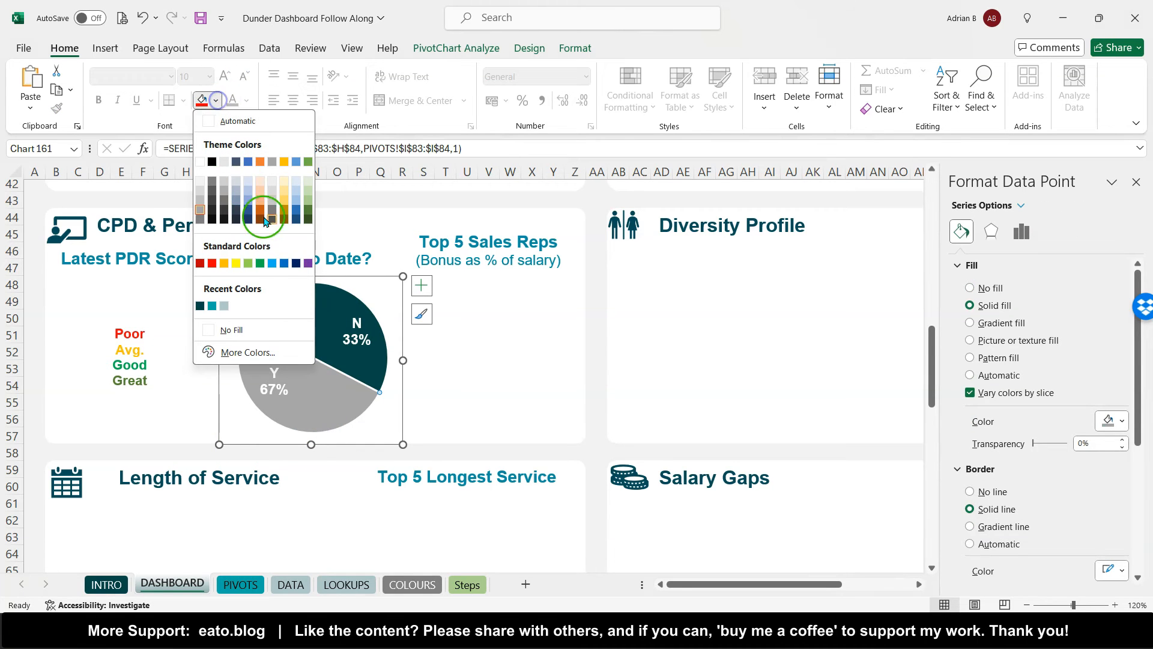
left_click(261, 264)
left_click(319, 306)
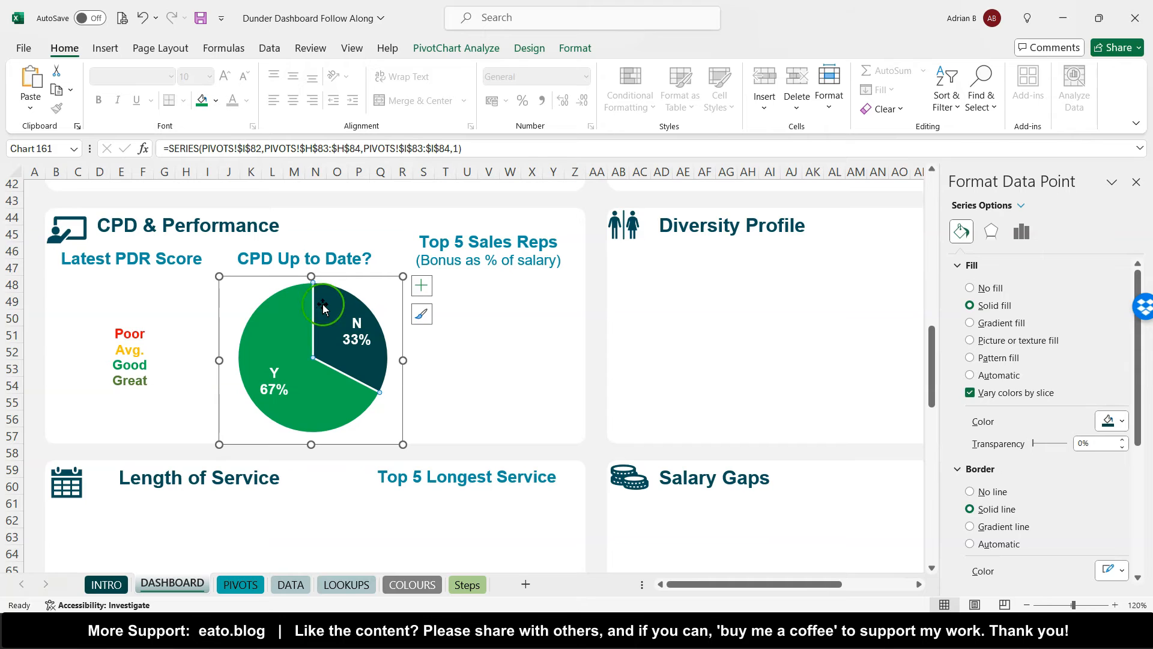
left_click(215, 102)
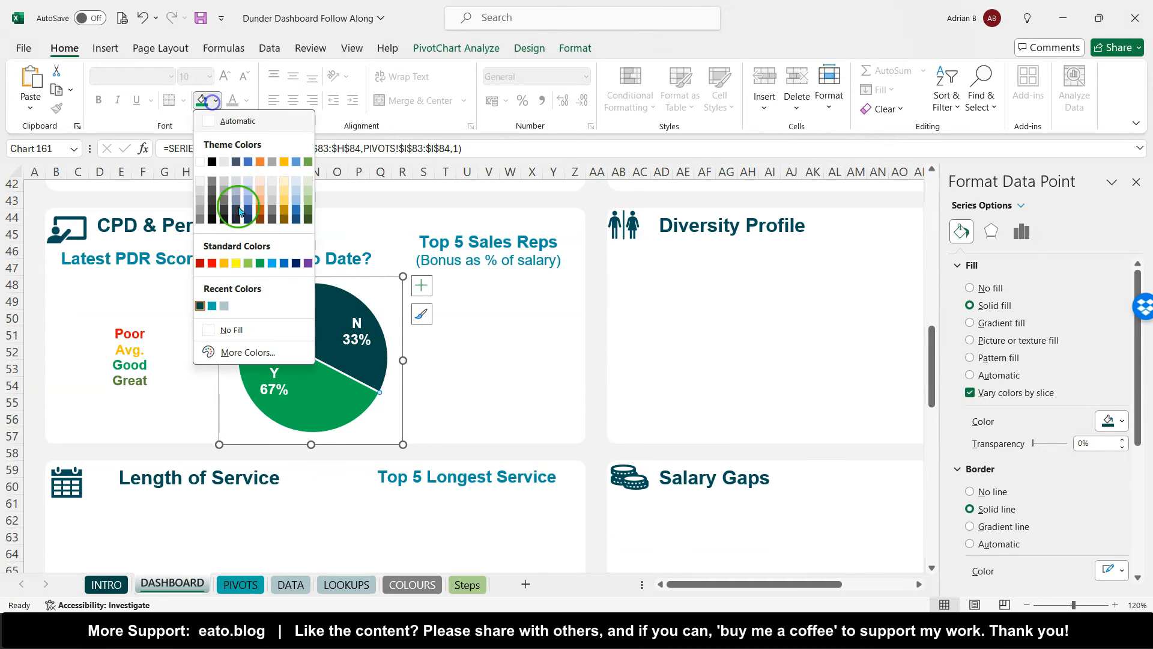
left_click(212, 265)
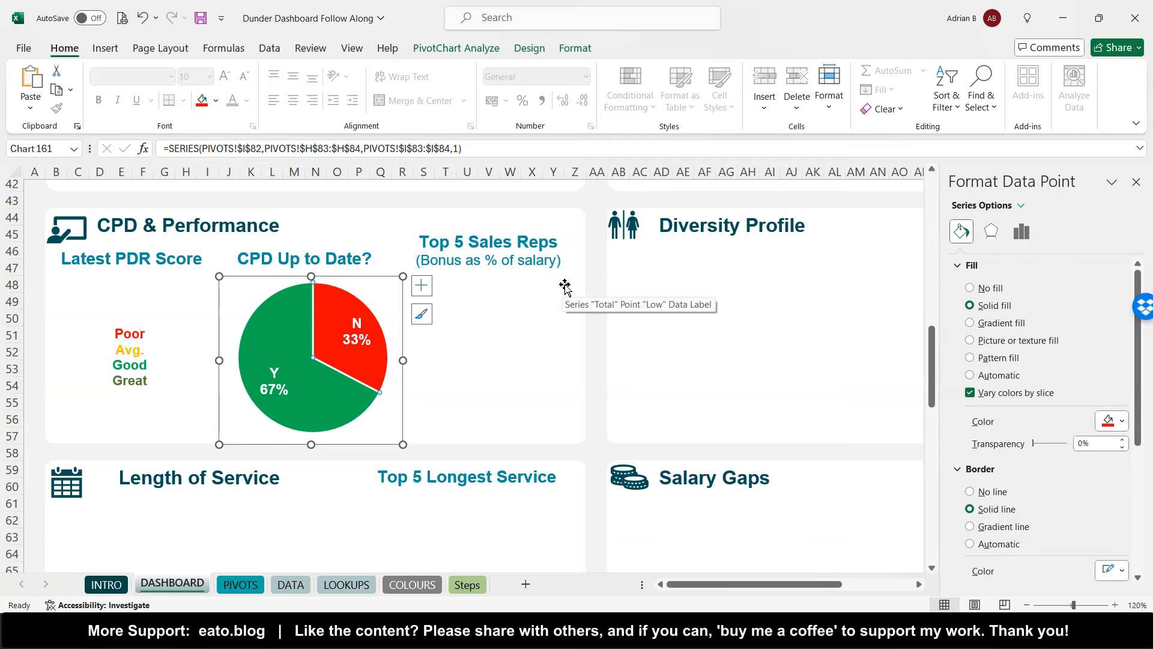
- Select the Female headcount value in the HC by Sex pivot table on the PIVOTS sheet
scroll(528, 369, "right", 6)
scroll(587, 372, "down", 1)
scroll(587, 372, "up", 1)
left_click_drag(520, 320, 126, 588)
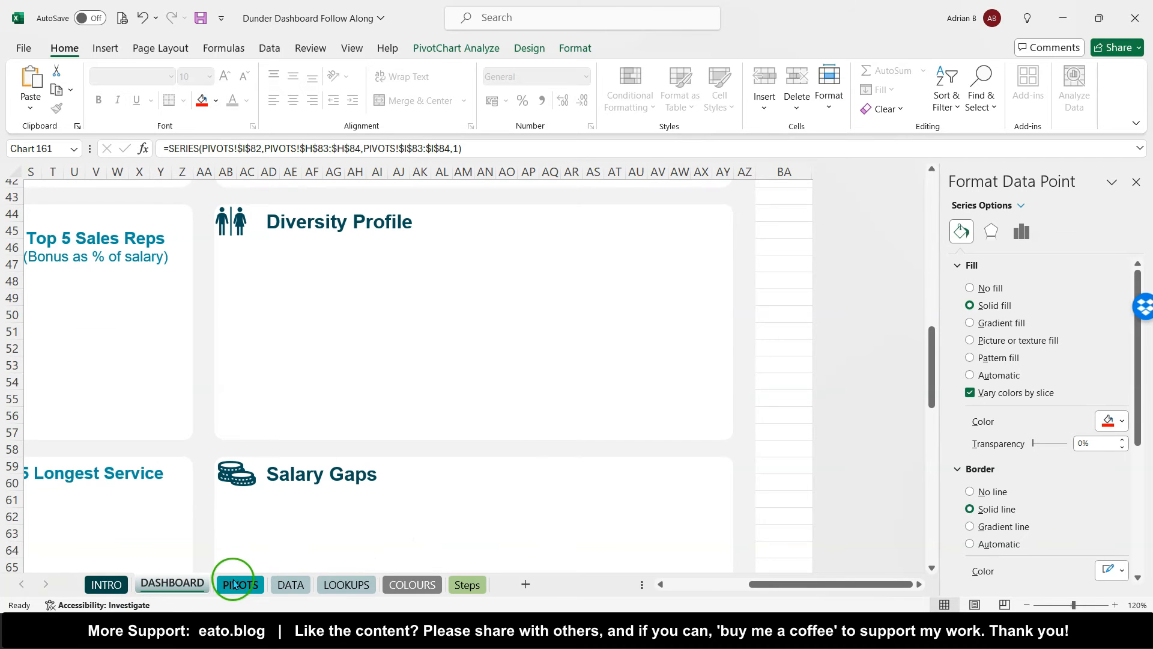
left_click(238, 586)
scroll(561, 453, "right", 2)
scroll(561, 453, "down", 6)
scroll(561, 453, "left", 2)
scroll(561, 453, "up", 20)
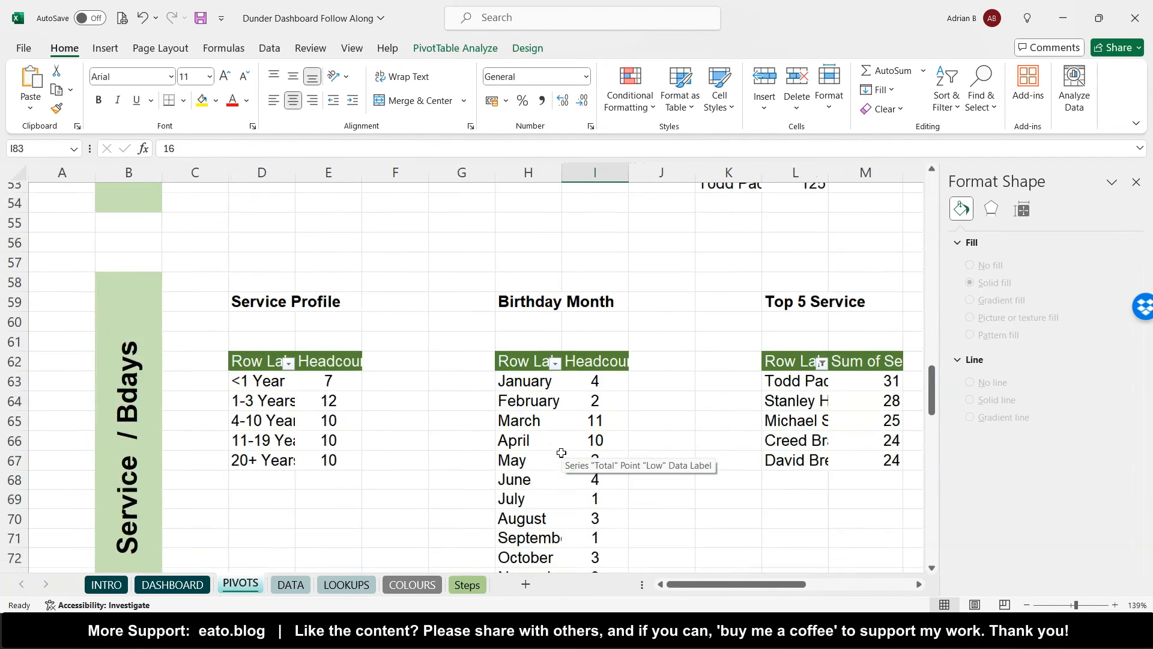
scroll(561, 453, "up", 2)
scroll(562, 452, "right", 2)
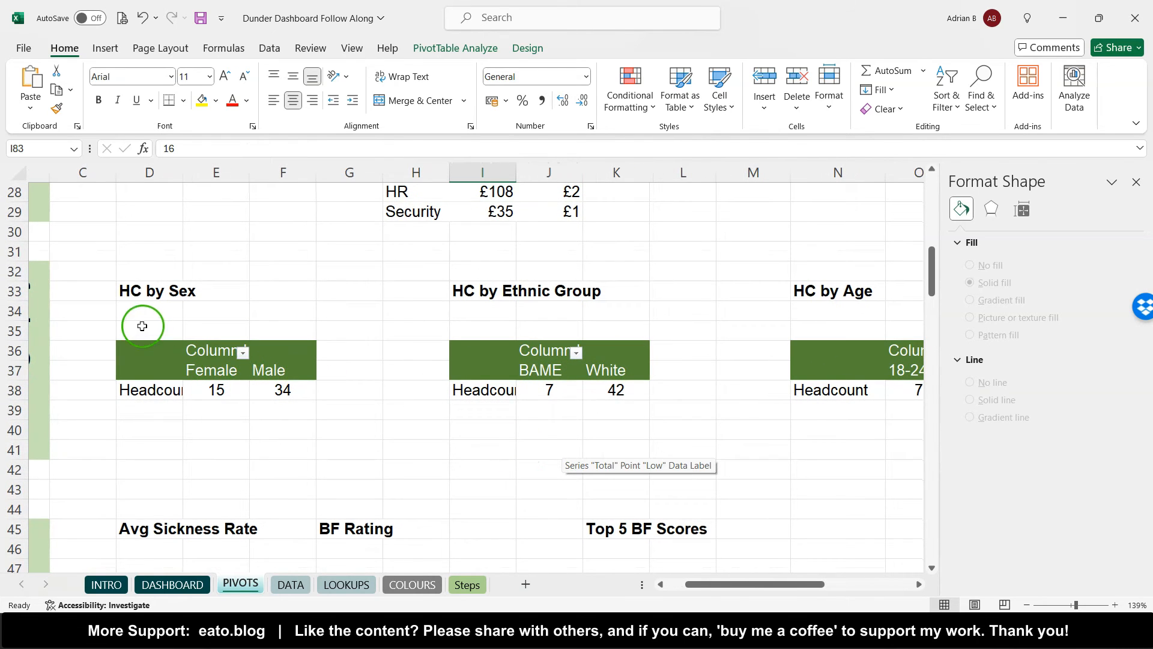
left_click(228, 384)
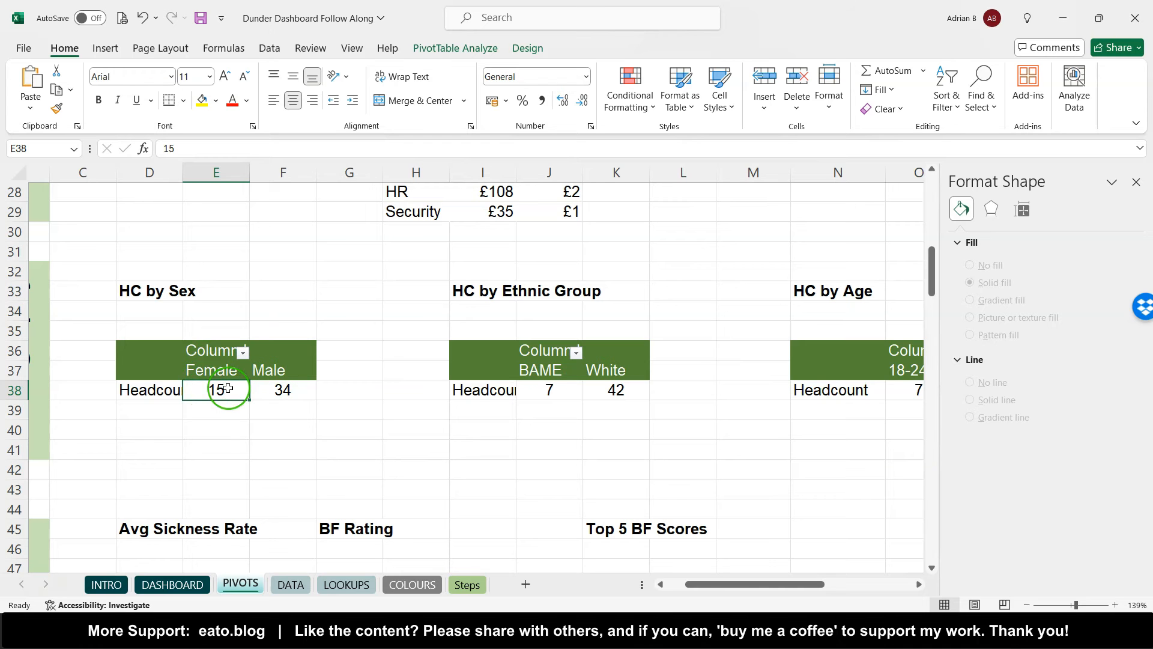
- Examine the Diversity Profile stacked bars in the Dunder Dashboard and Database workbook, and return to the Follow Along workbook
mouse_move(228, 389)
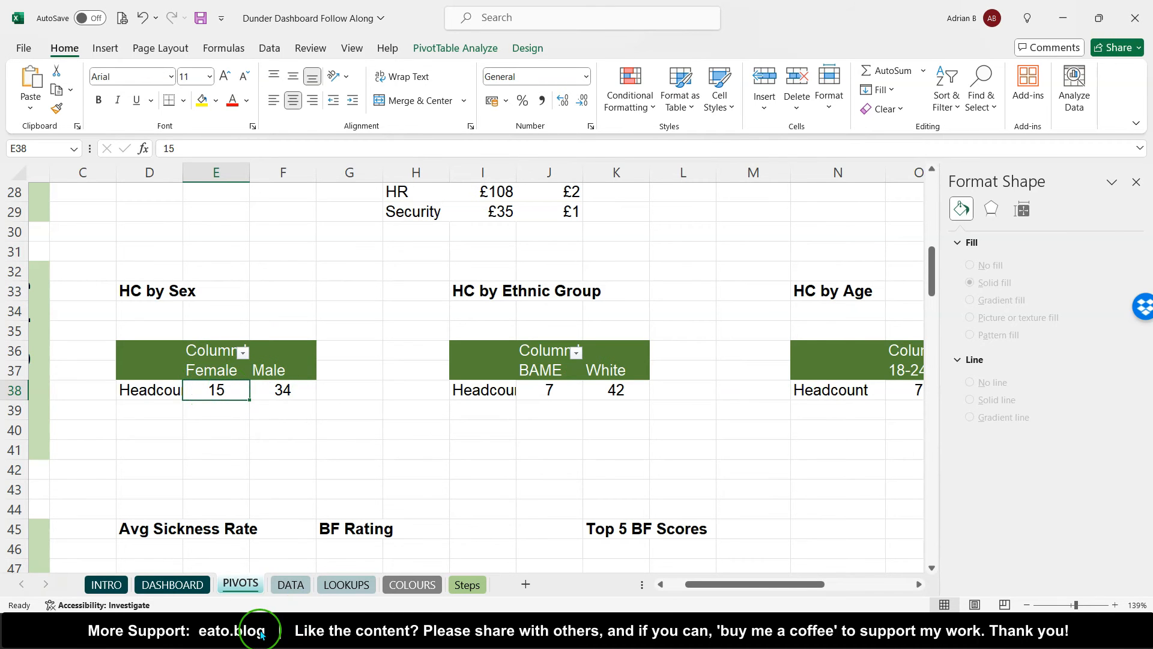
mouse_move(261, 634)
left_click(347, 550)
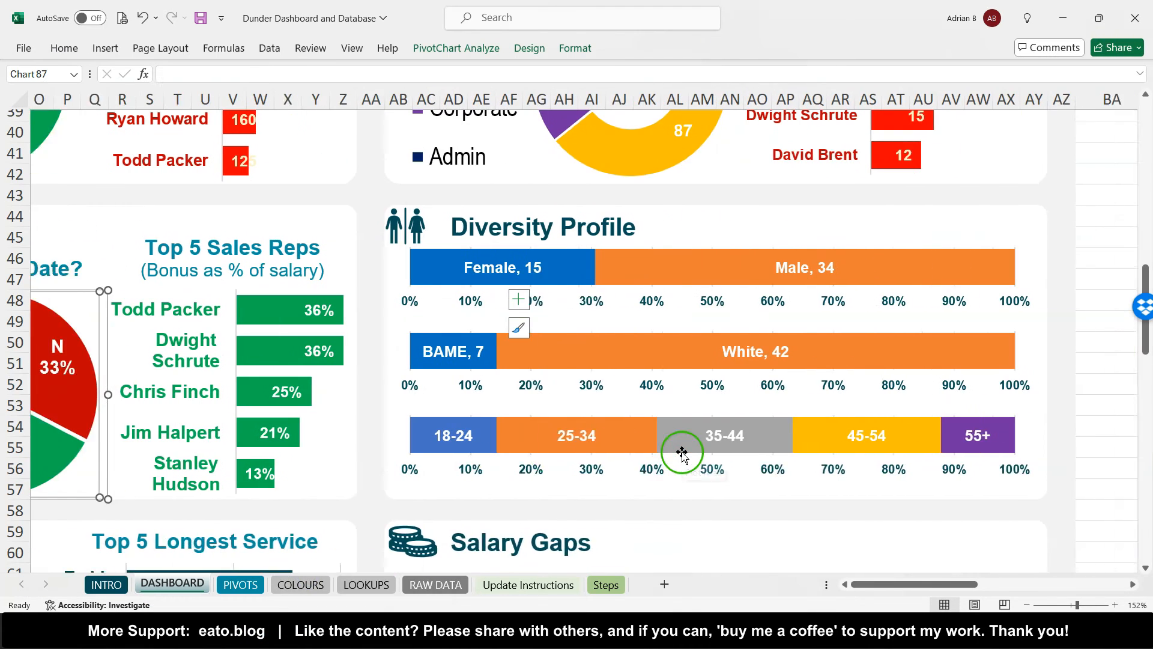
scroll(682, 454, "right", 3)
mouse_move(566, 277)
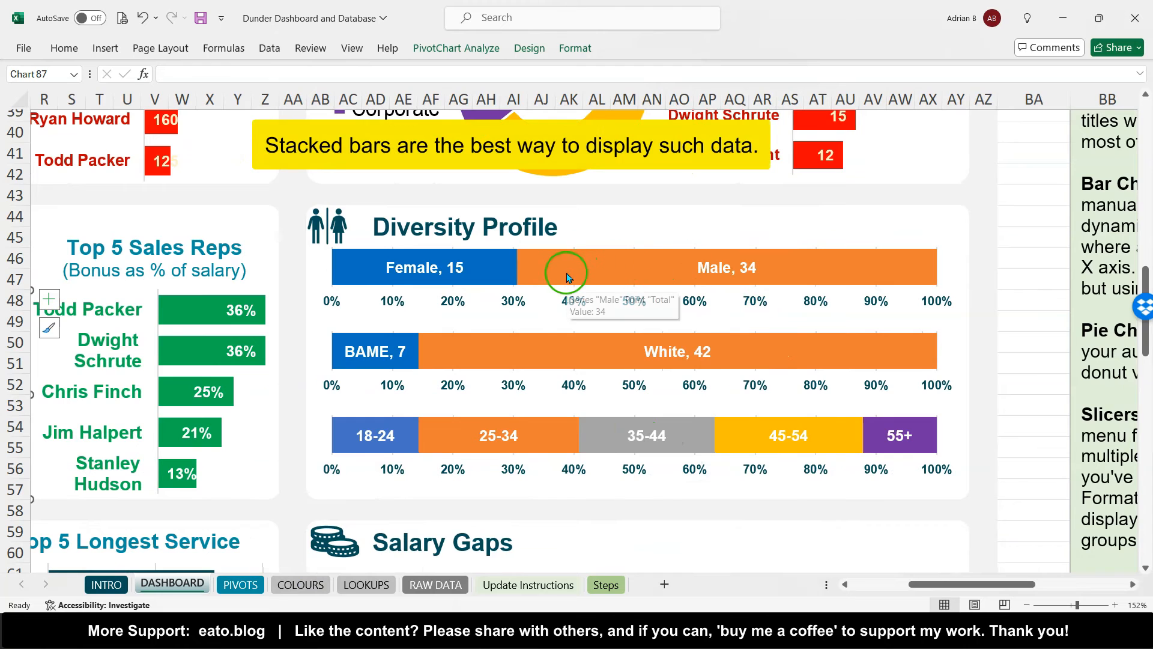
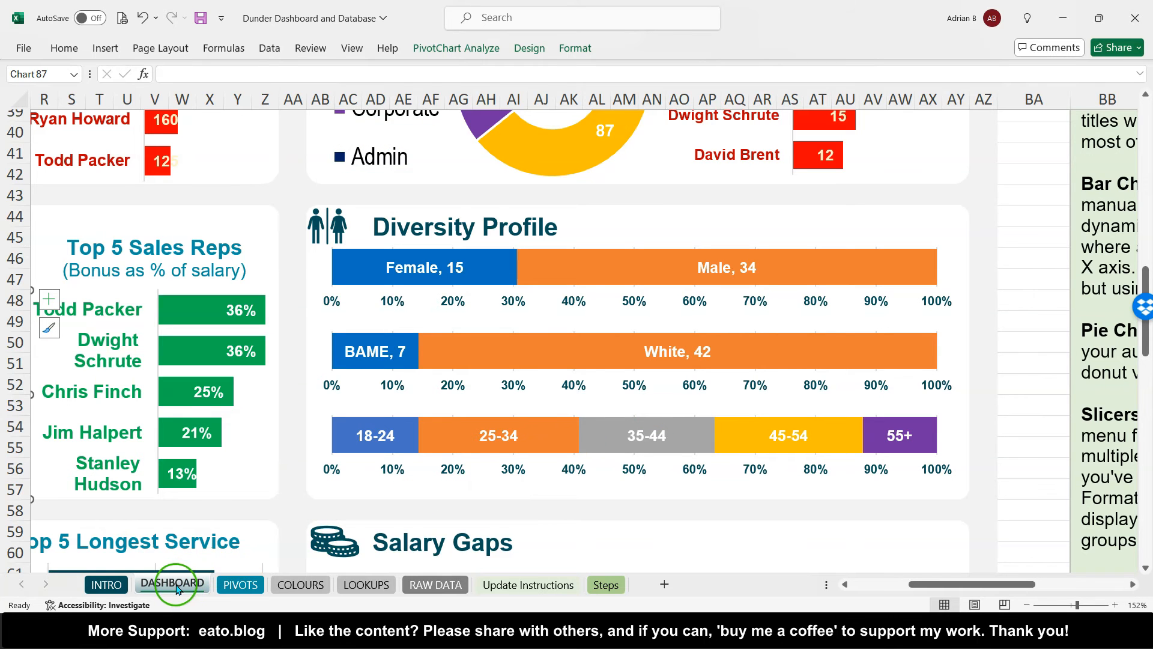
mouse_move(260, 642)
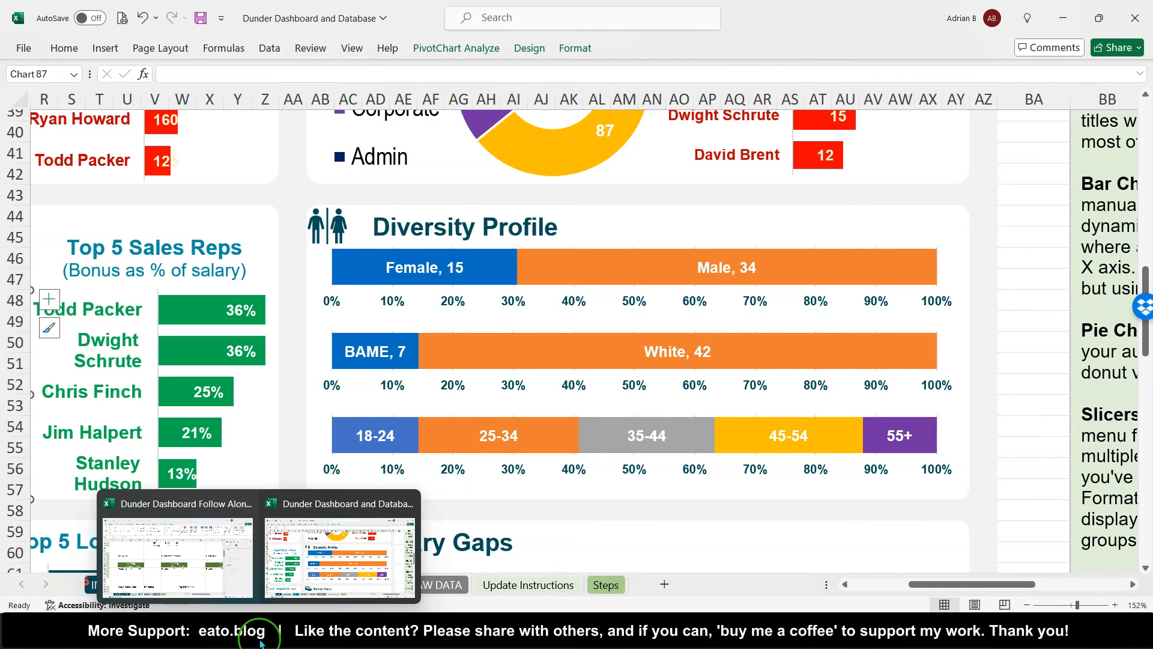
left_click(177, 557)
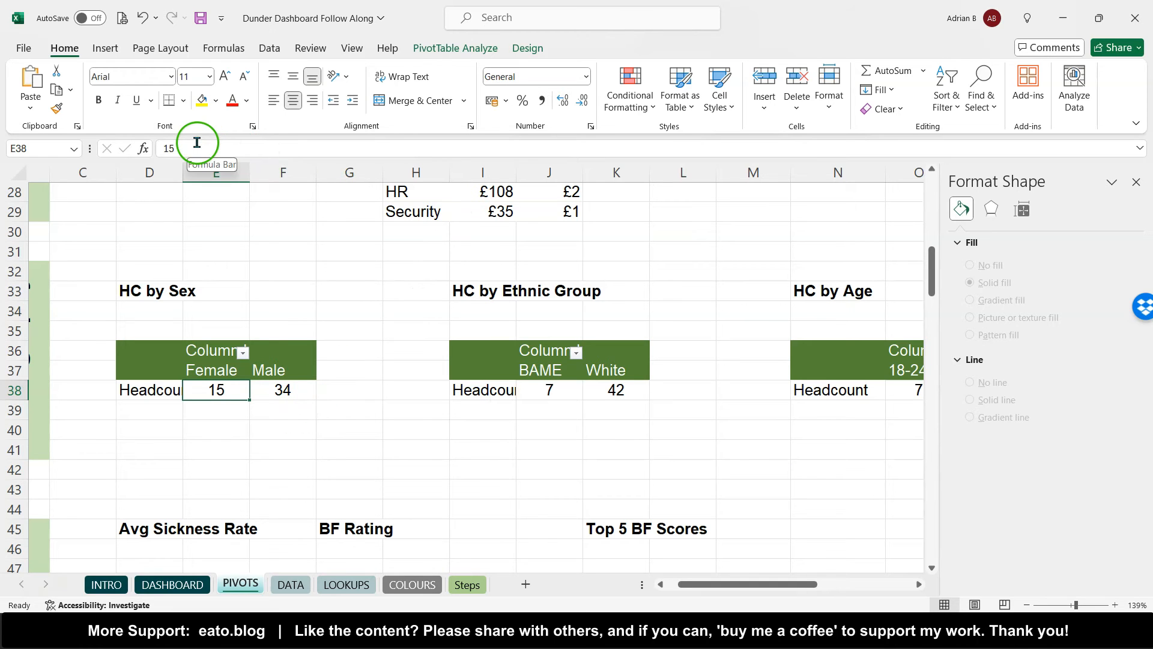
left_click(106, 49)
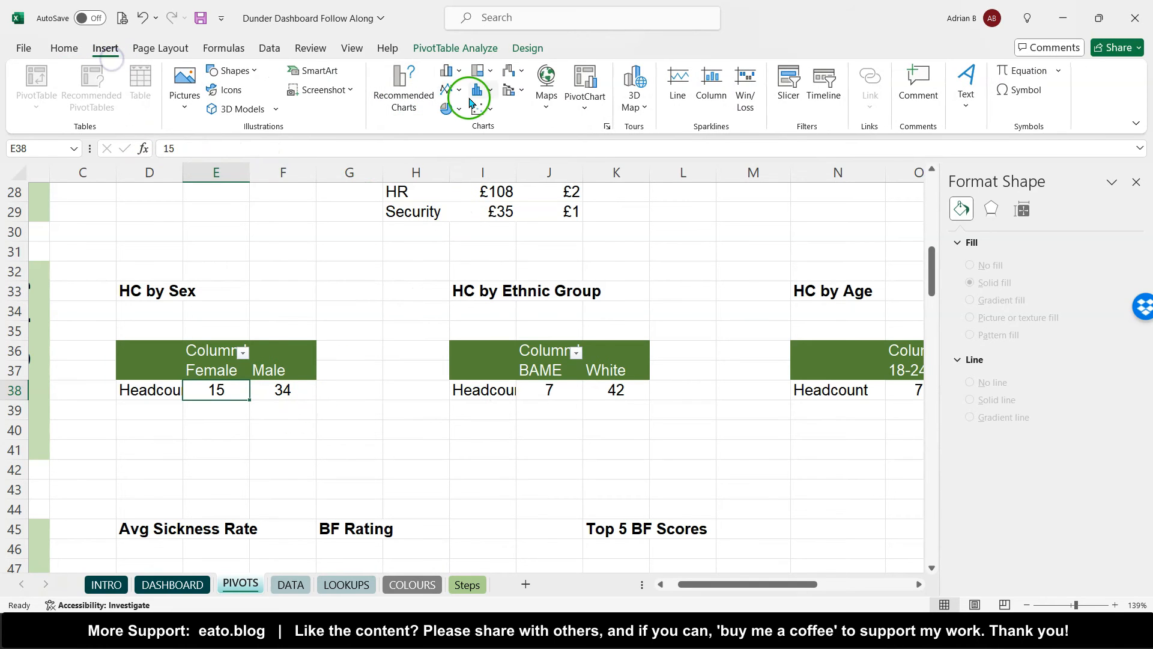
left_click(452, 70)
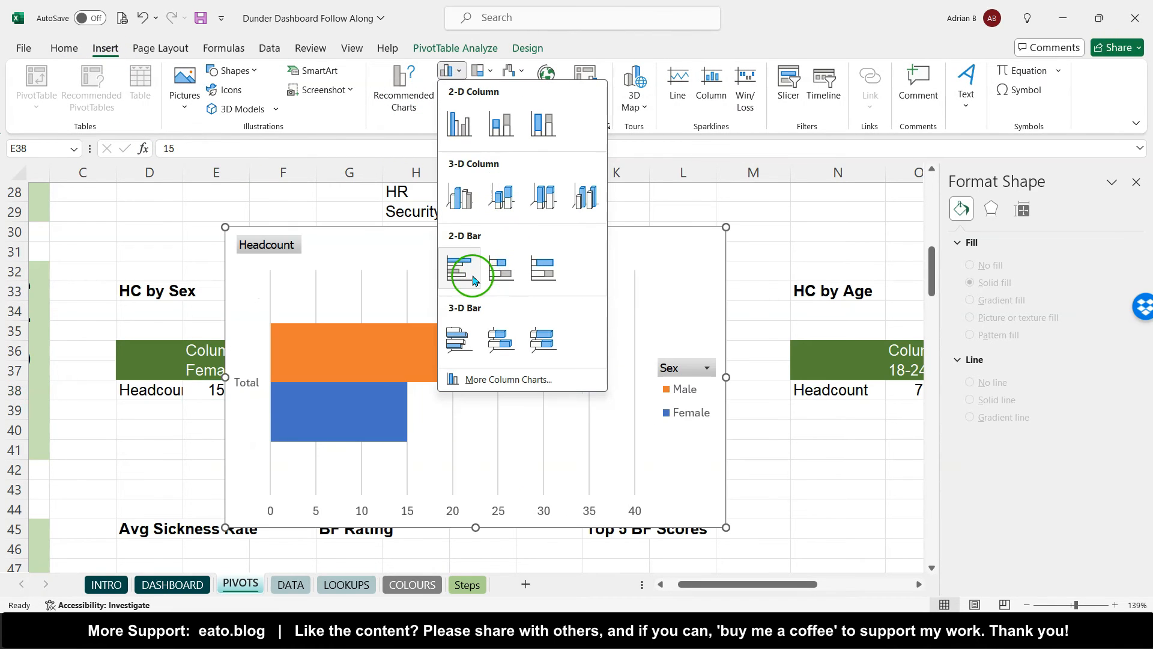
left_click(502, 275)
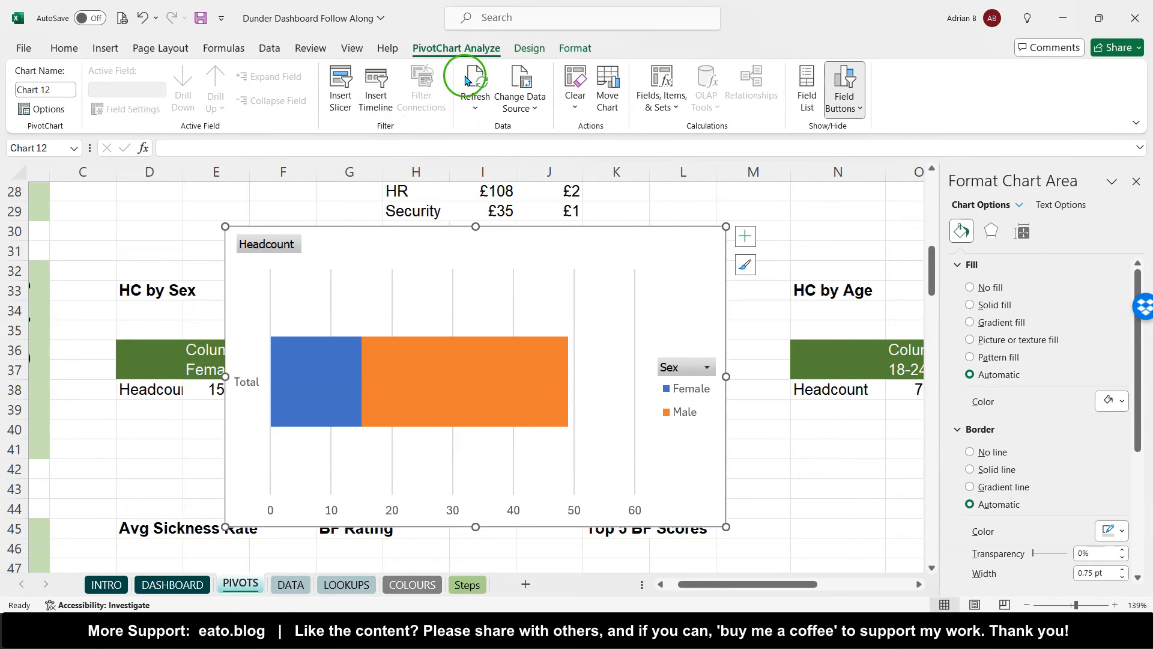
left_click(143, 17)
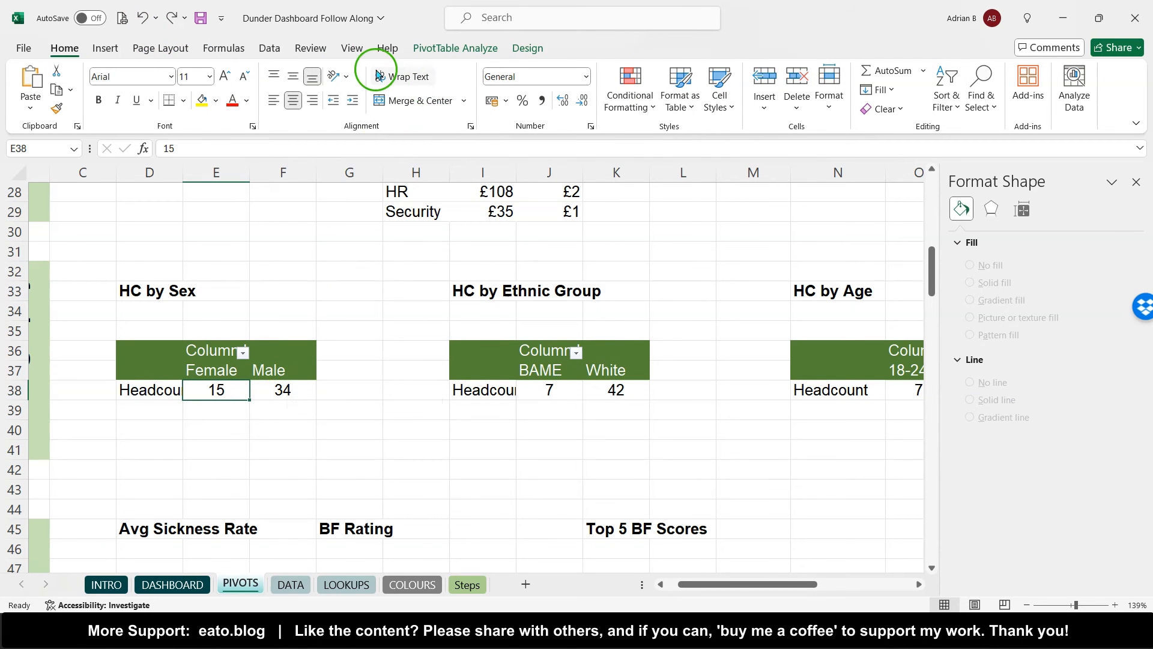
- Insert a 2-D 100% Stacked Bar chart from the HC by Sex pivot table
left_click(114, 53)
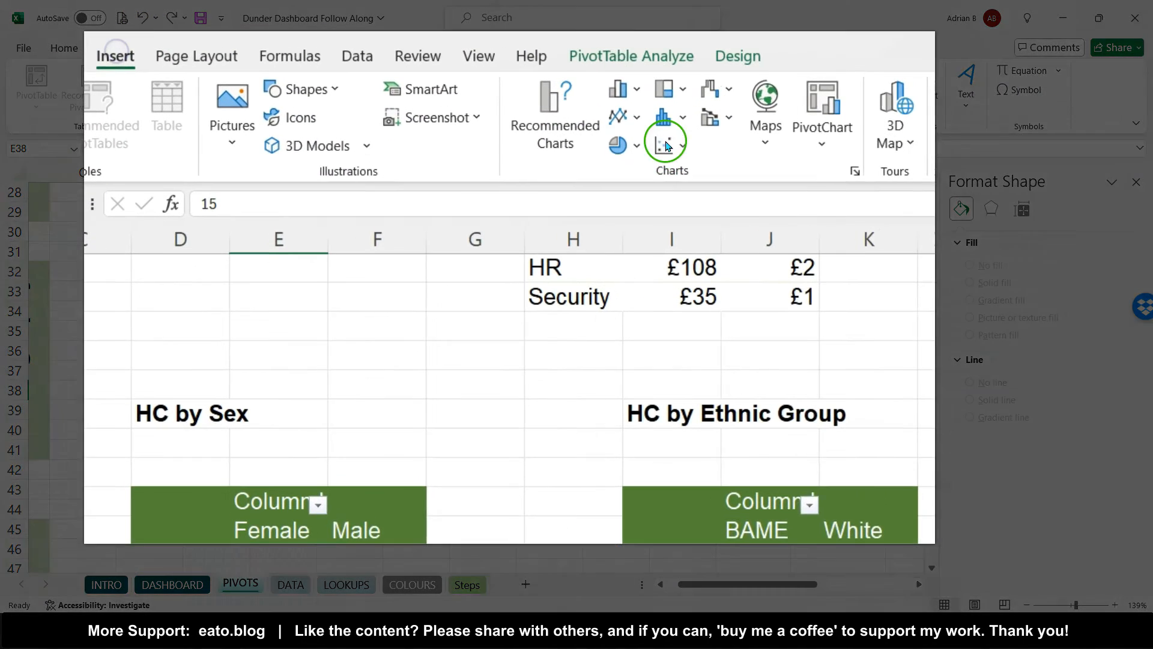
left_click(459, 76)
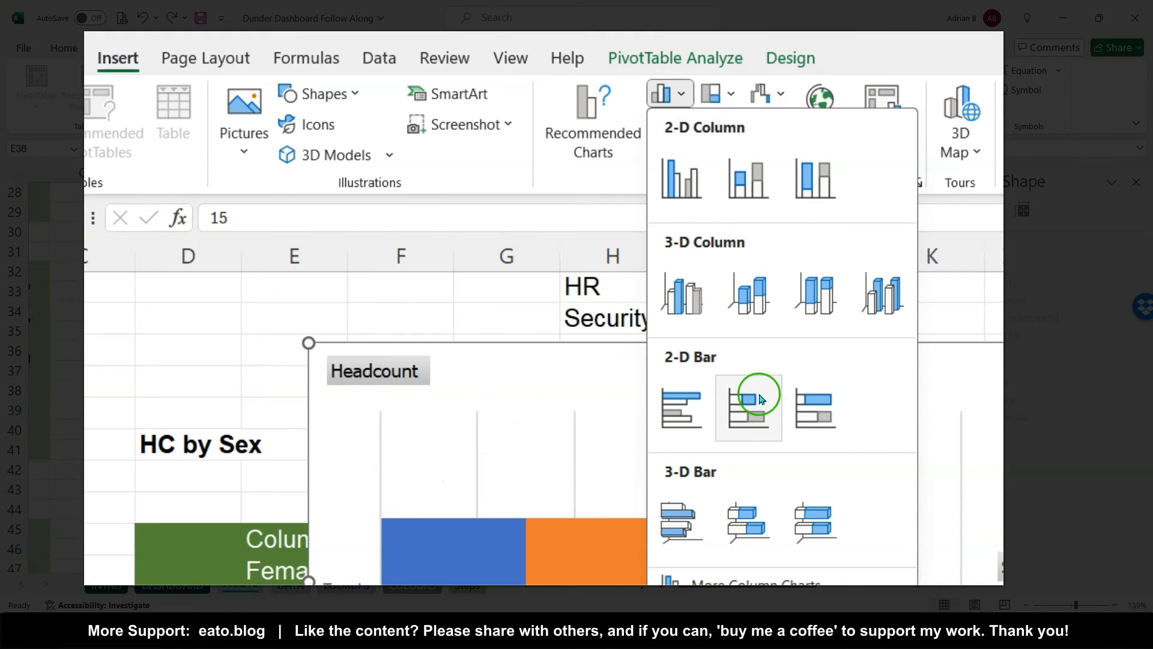
left_click(830, 419)
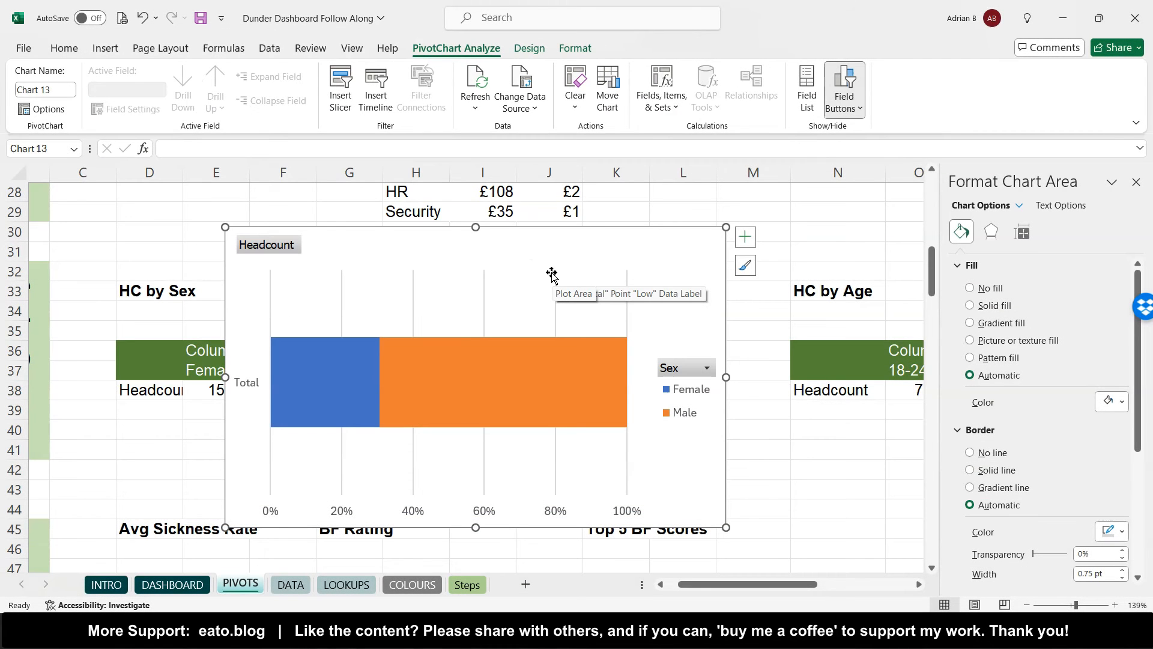
- Move the HC by Sex chart from the PIVOTS sheet to the Diversity Profile card on the DASHBOARD sheet
key("ctrl+x")
left_click(177, 585)
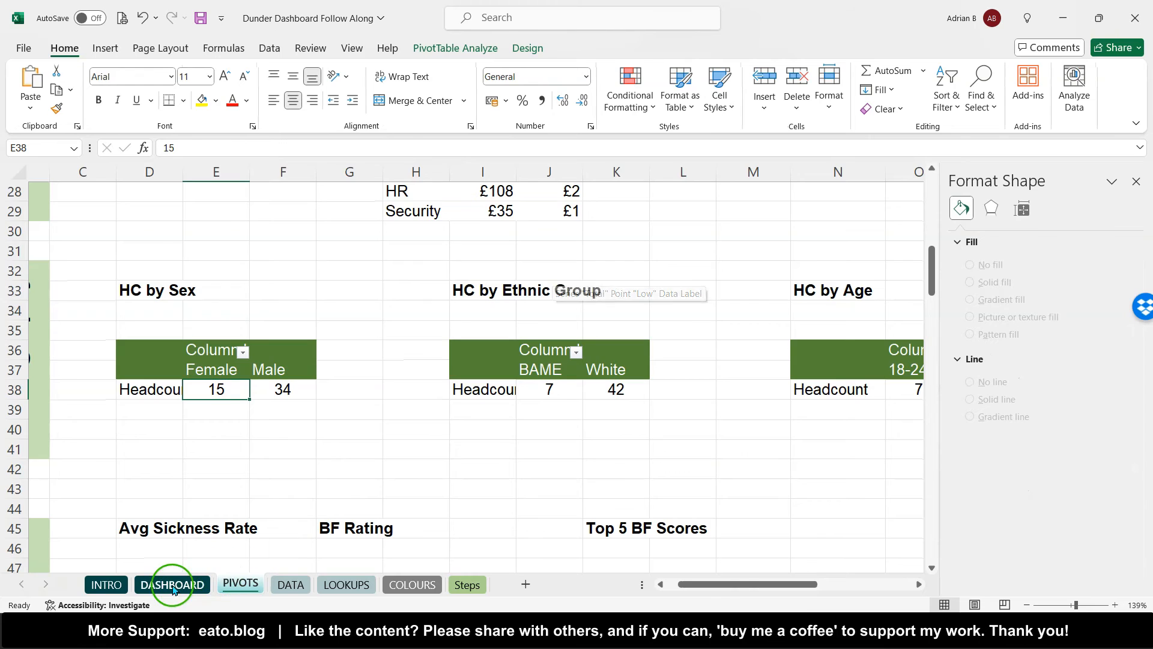
key("ctrl+v")
left_click(413, 399)
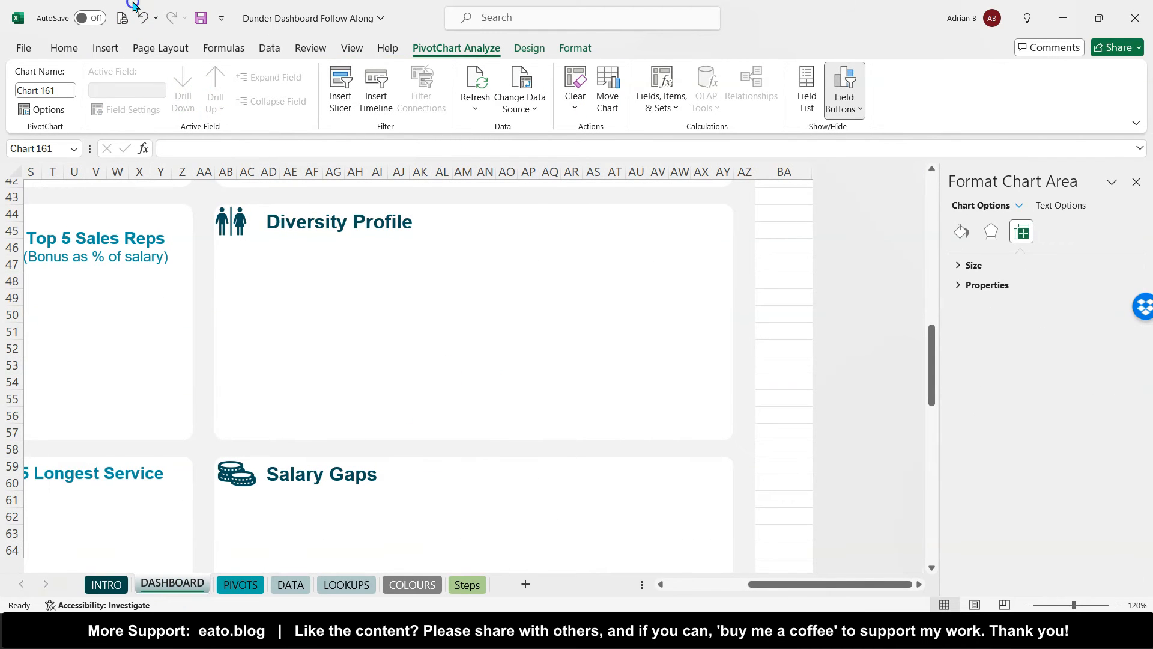
left_click(144, 20)
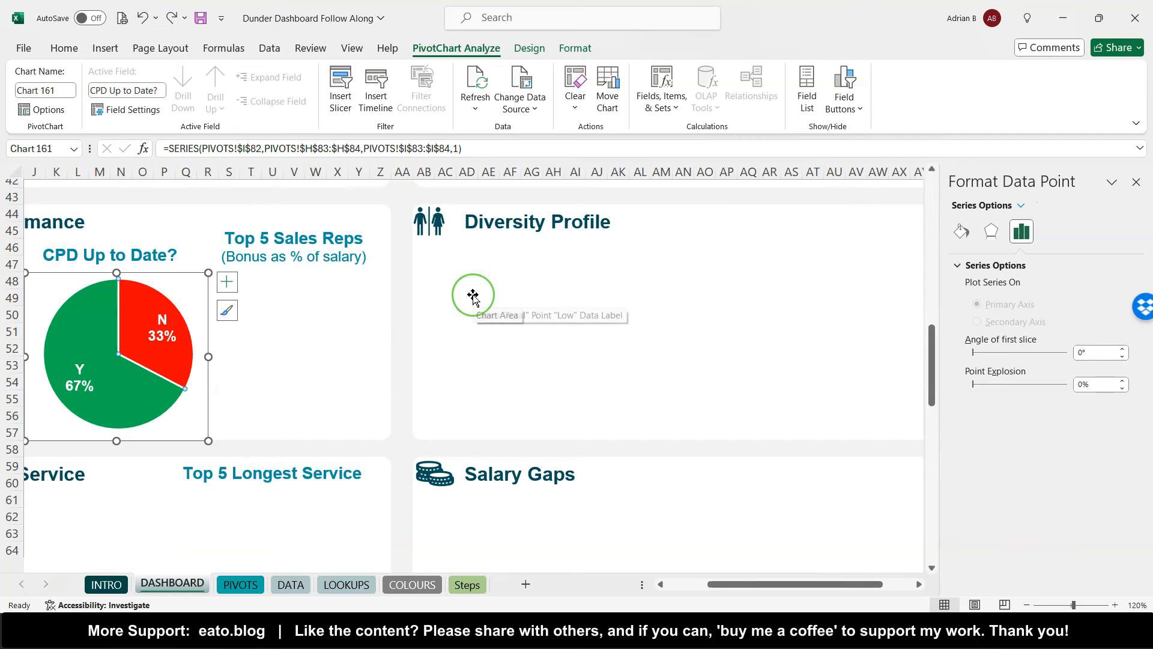
left_click(473, 296)
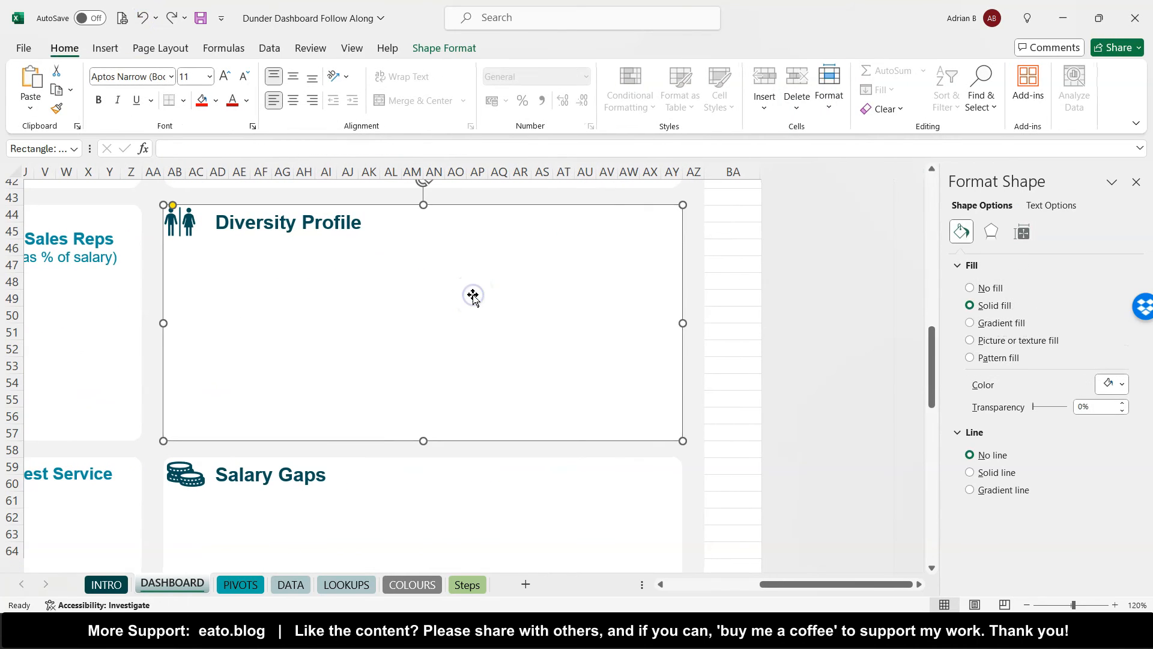
key("ctrl+v")
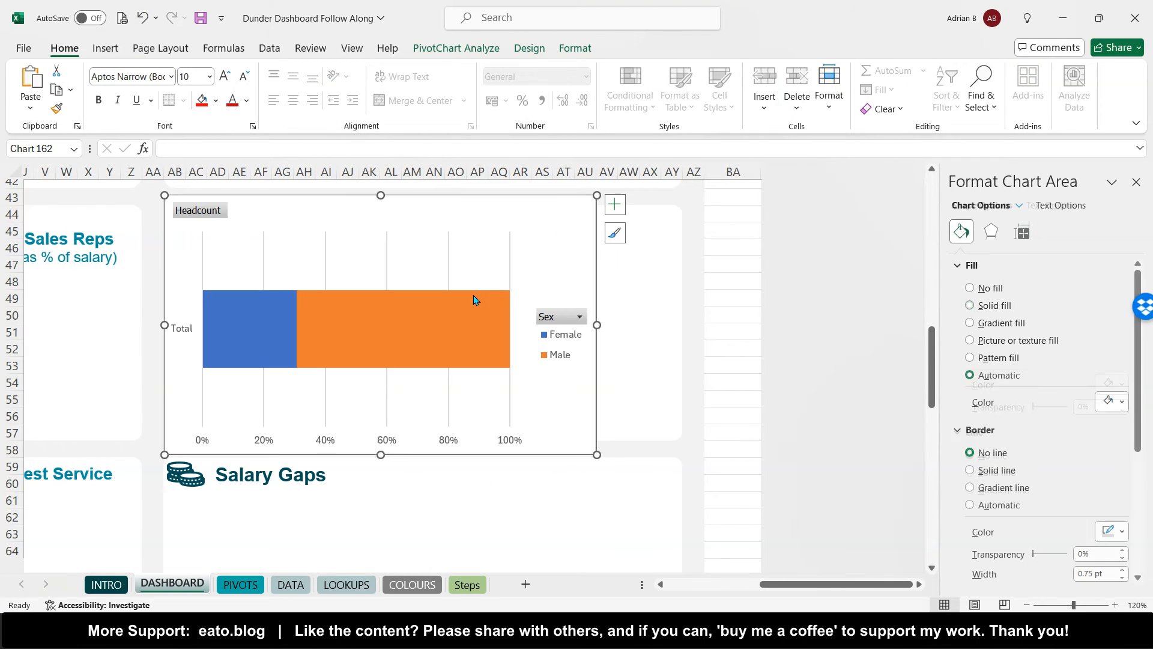
- Remove the legend, the vertical axis label and the gridlines from the HC by Sex chart
left_click(567, 340)
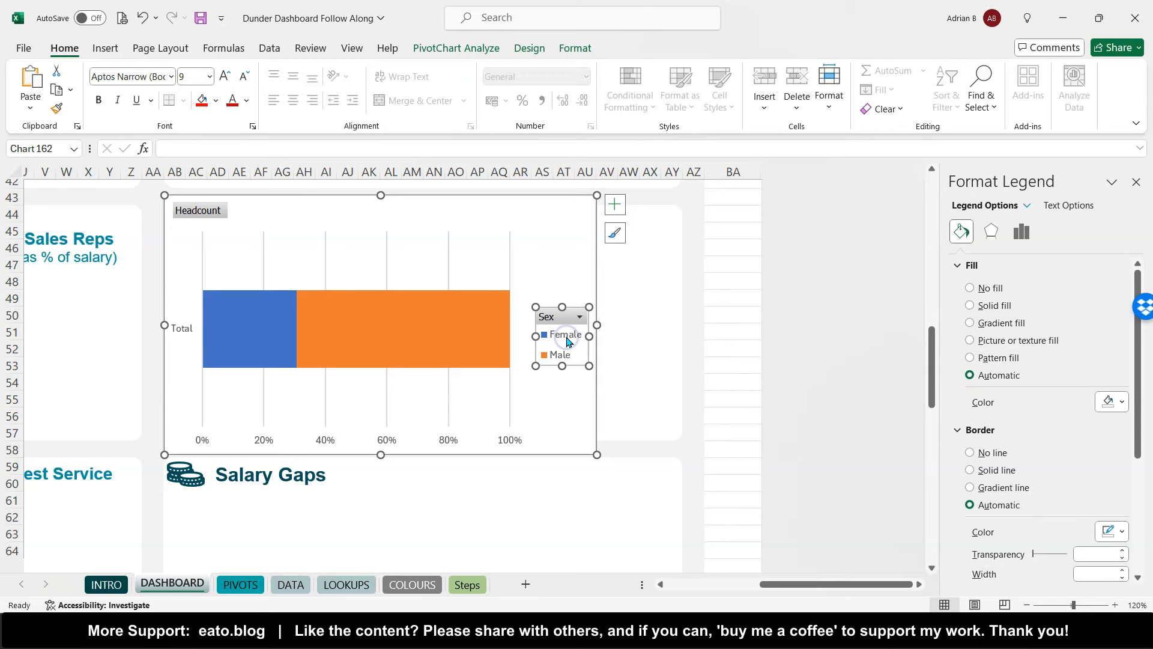
key("Delete")
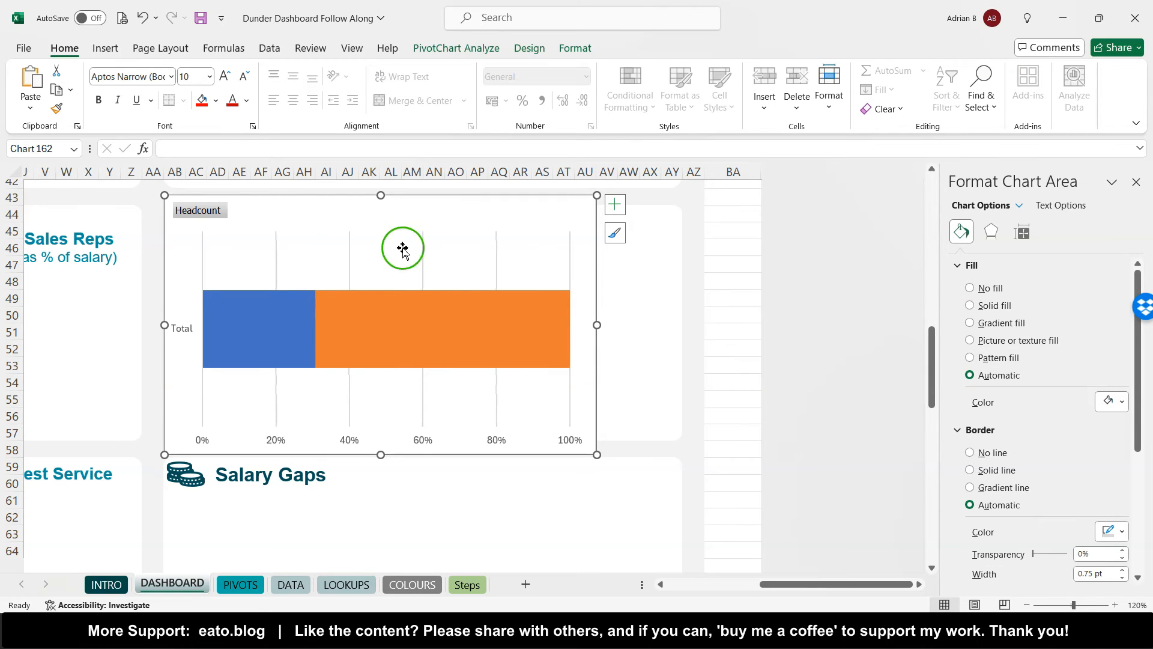
scroll(304, 334, "left", 2)
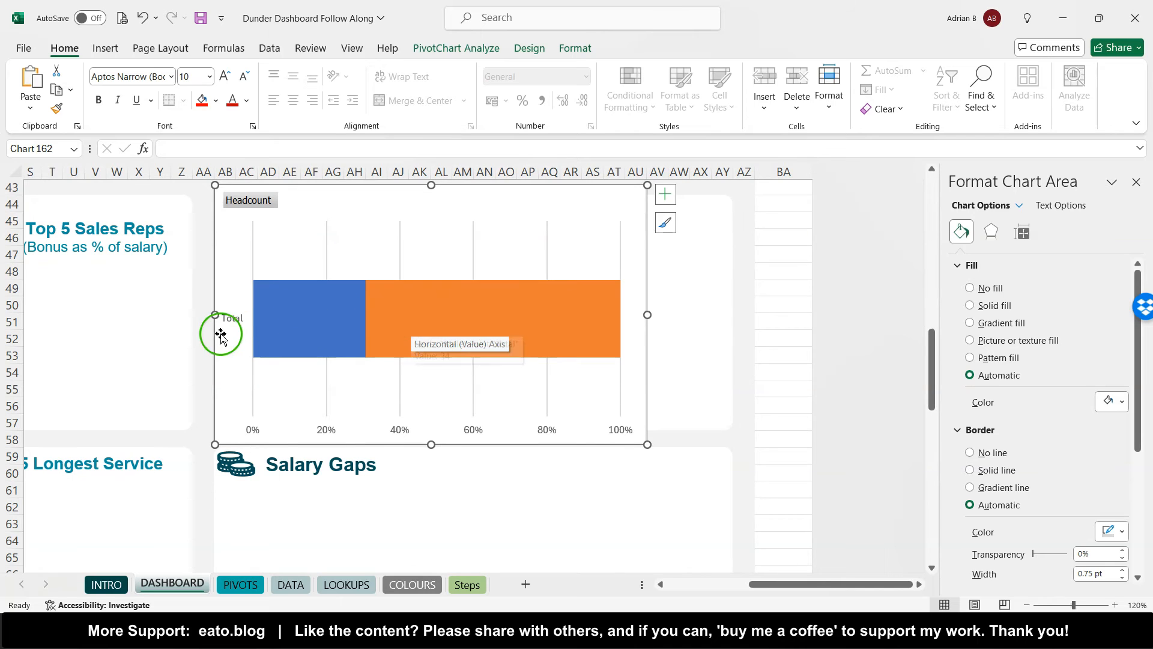
left_click(235, 323)
key("Delete")
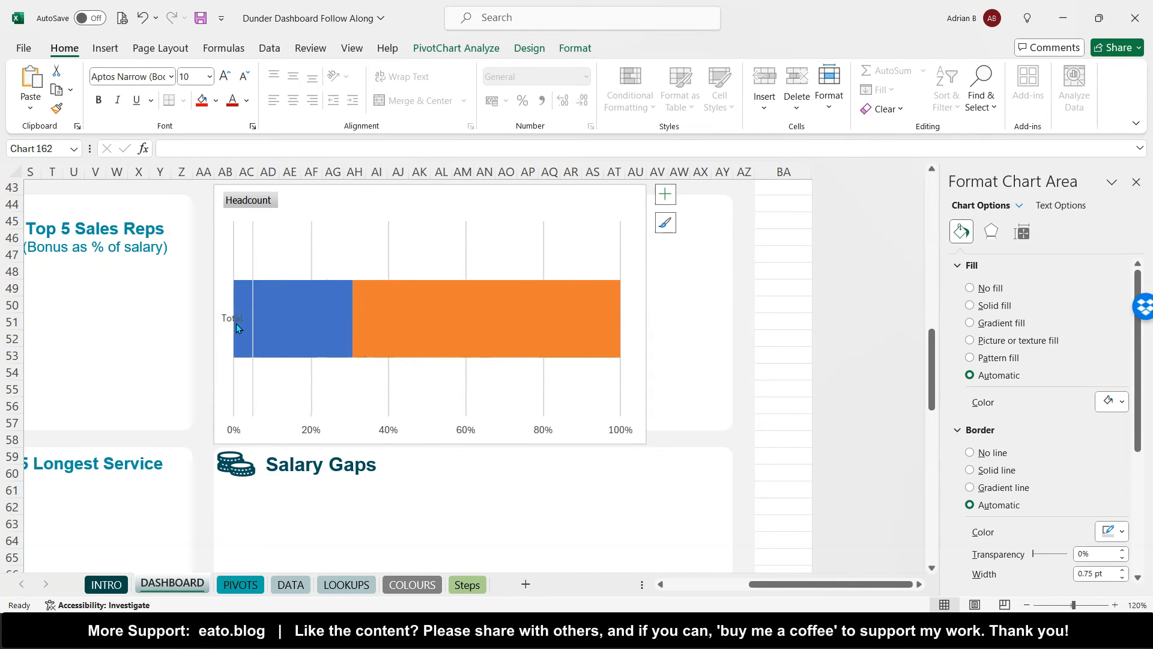
left_click(311, 396)
key("Delete")
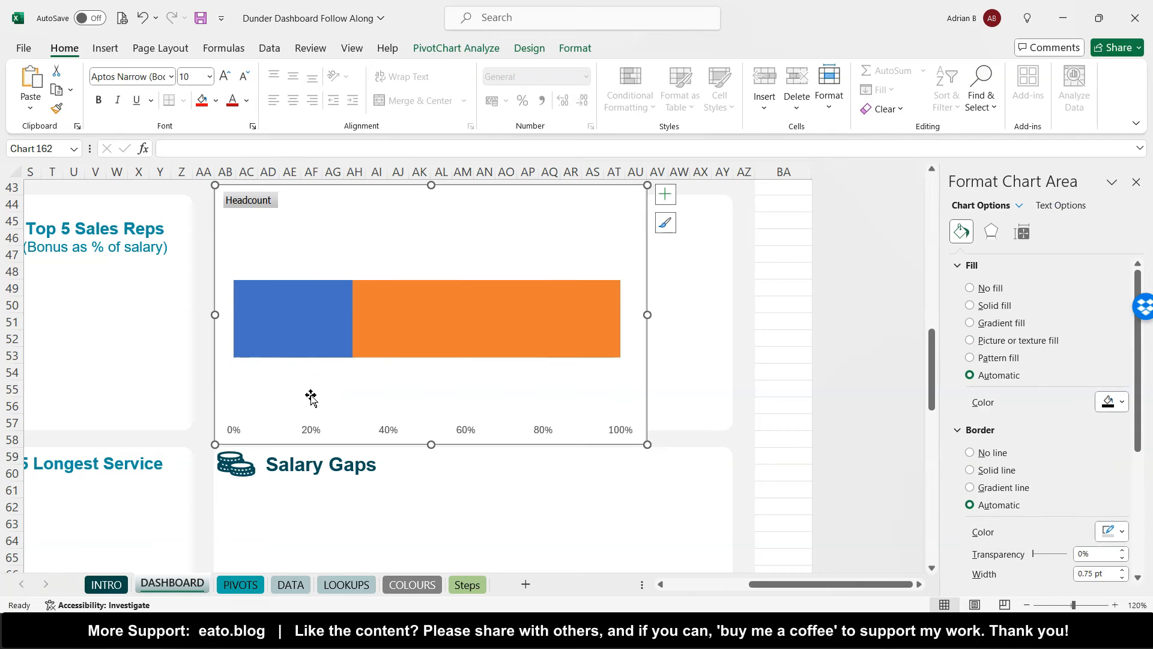
- Add data labels to both the Female and Male series of the HC by Sex chart
right_click(287, 305)
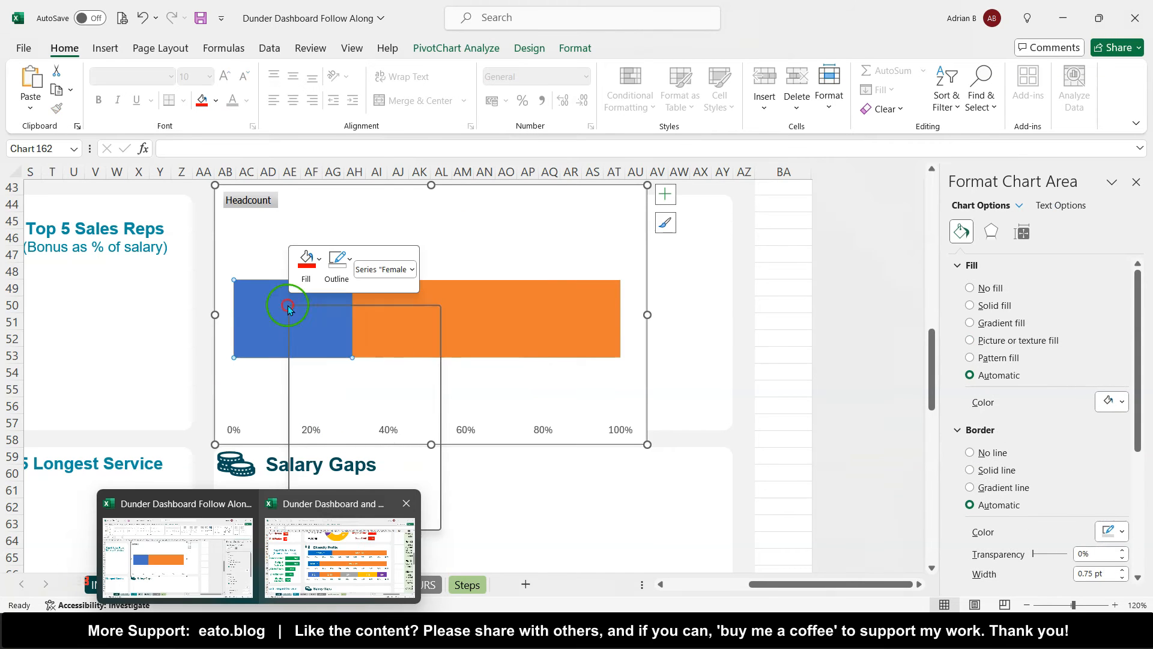
left_click(366, 473)
left_click(473, 317)
right_click(473, 316)
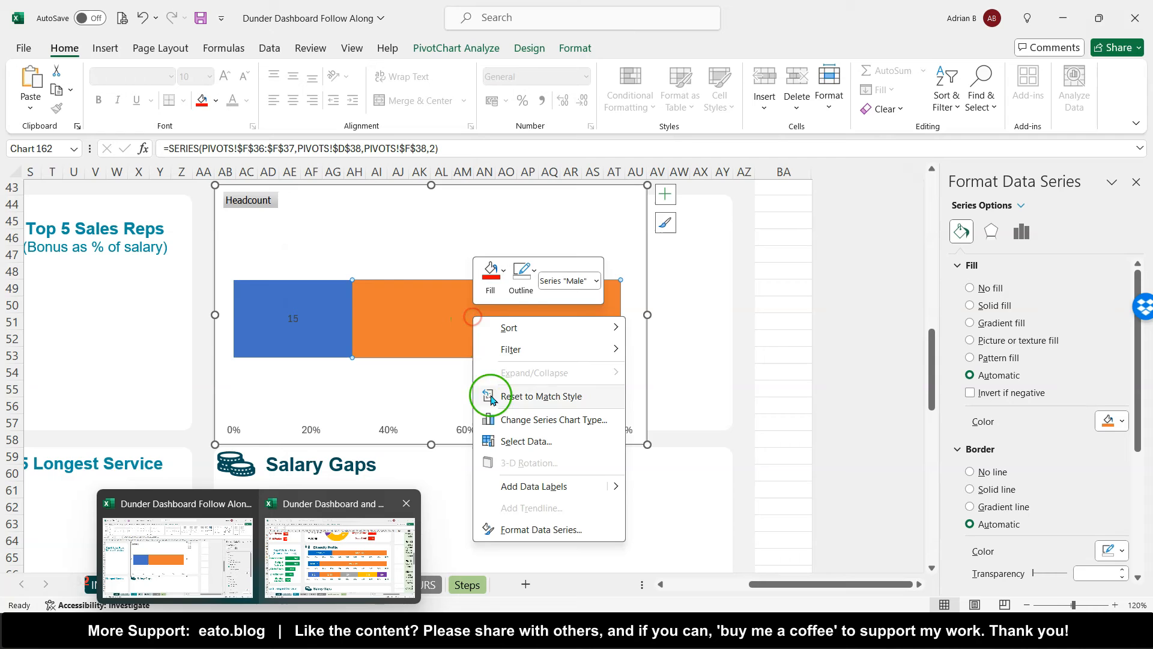
left_click(537, 491)
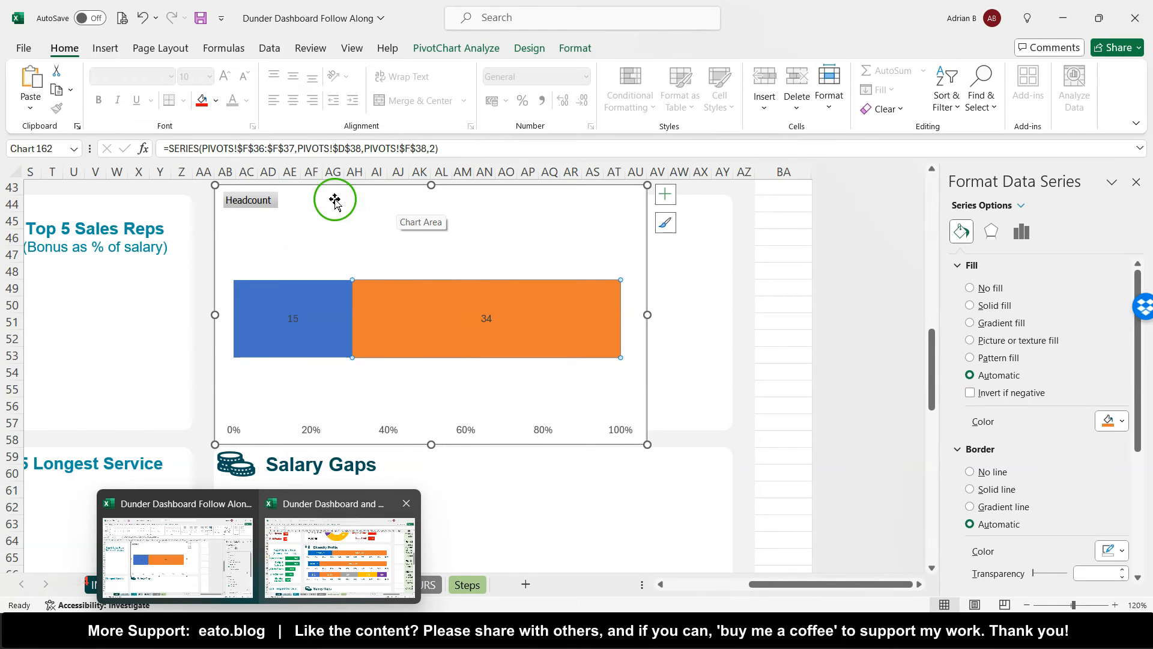
- Hide all field buttons on the HC by Sex chart
right_click(255, 198)
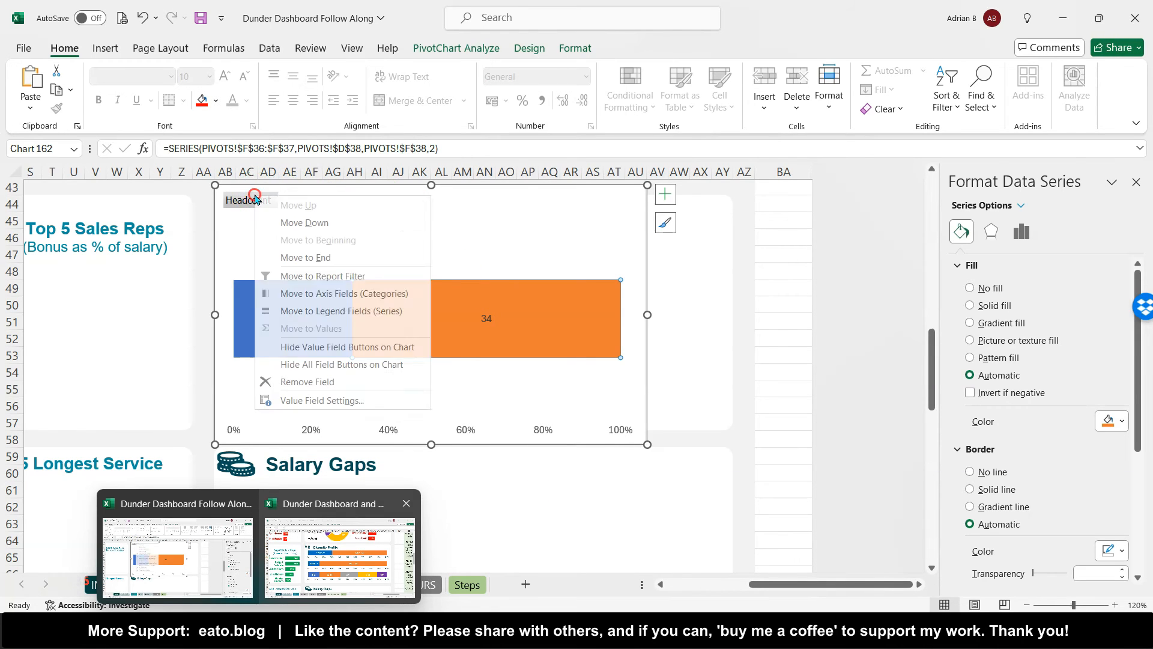
left_click(322, 365)
left_click(402, 307)
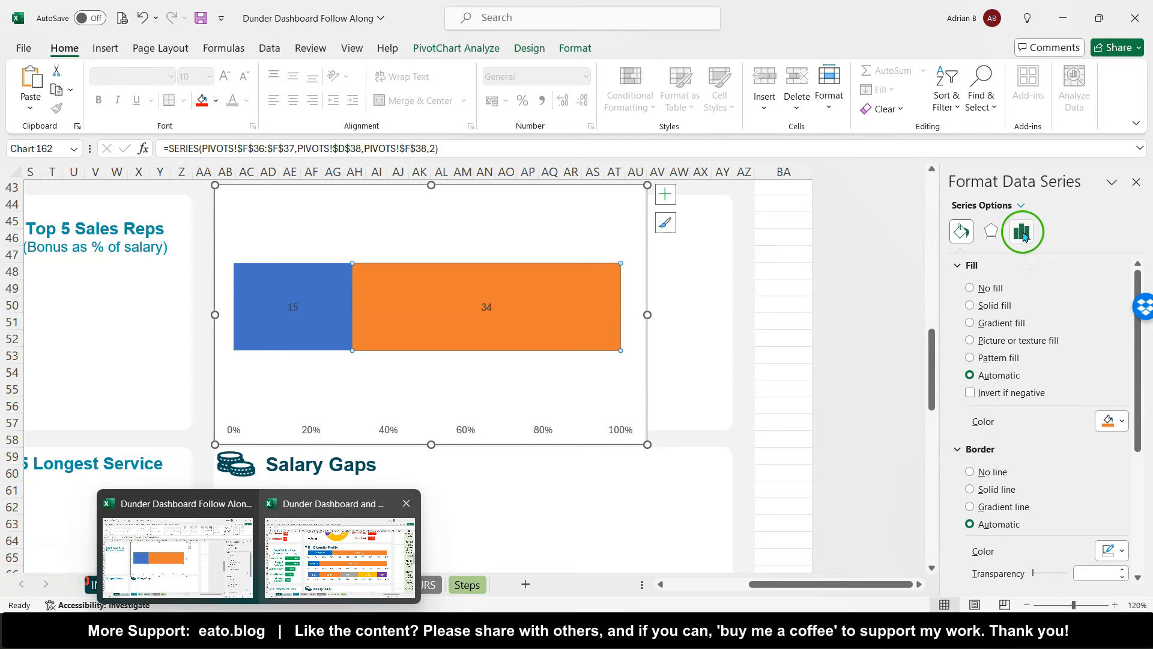
- Resize the HC by Sex chart to a thin strip beneath the Diversity Profile heading, spanning the card's full width over about rows 46 to 49
left_click_drag(431, 444, 428, 288)
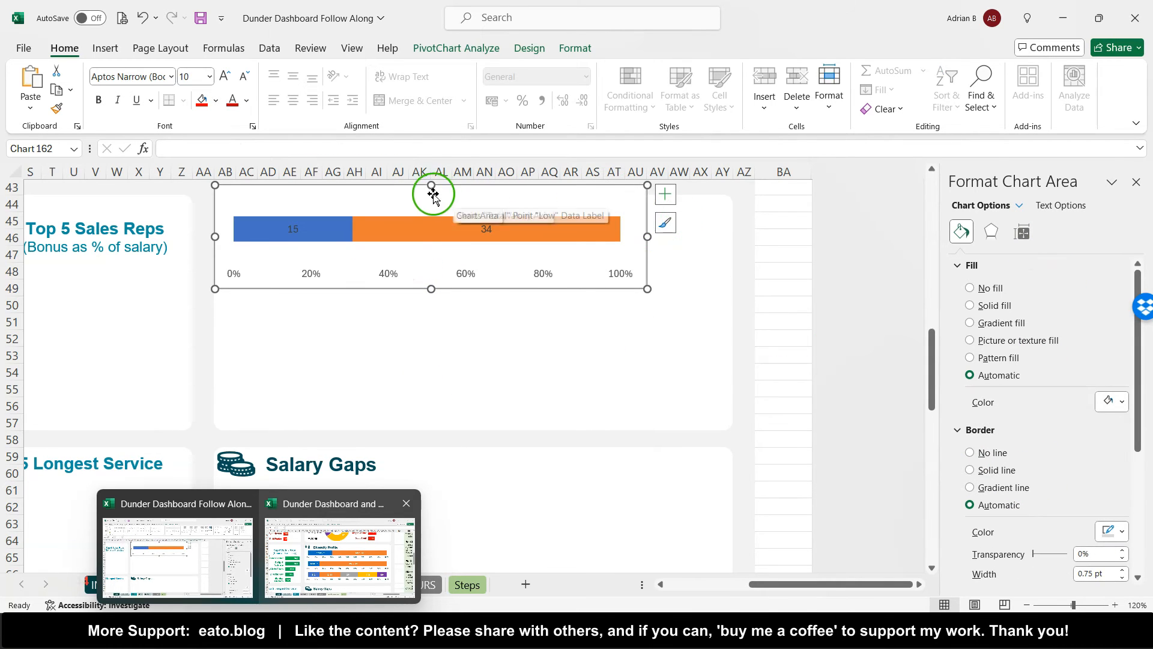
left_click_drag(431, 186, 429, 229)
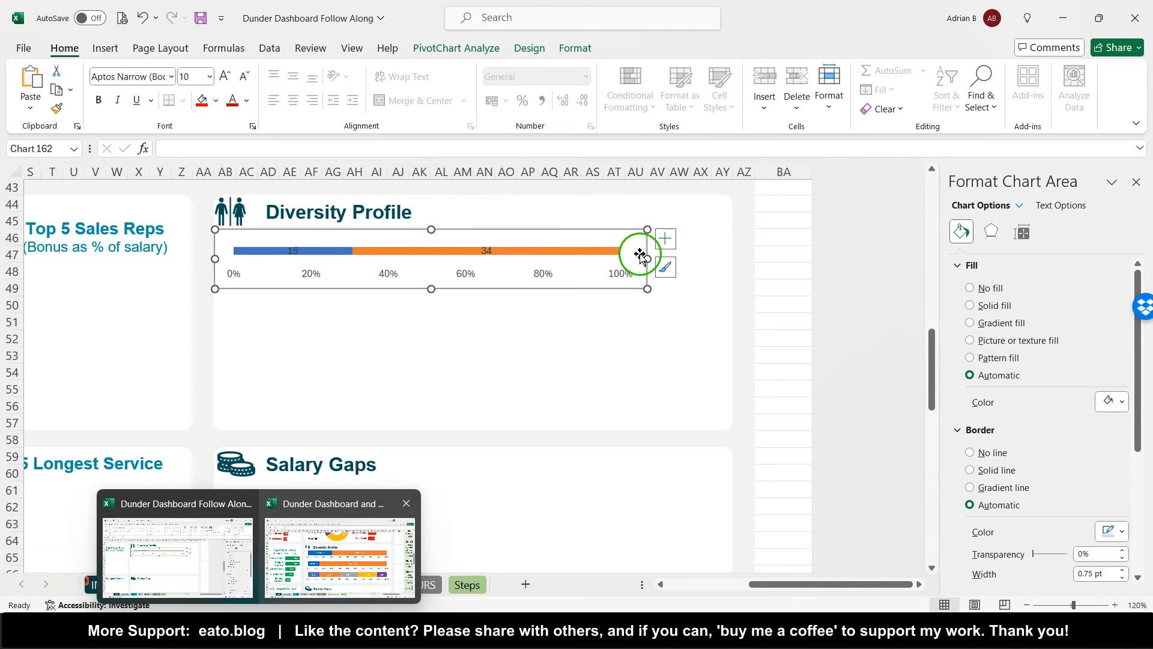
left_click_drag(647, 260, 733, 258)
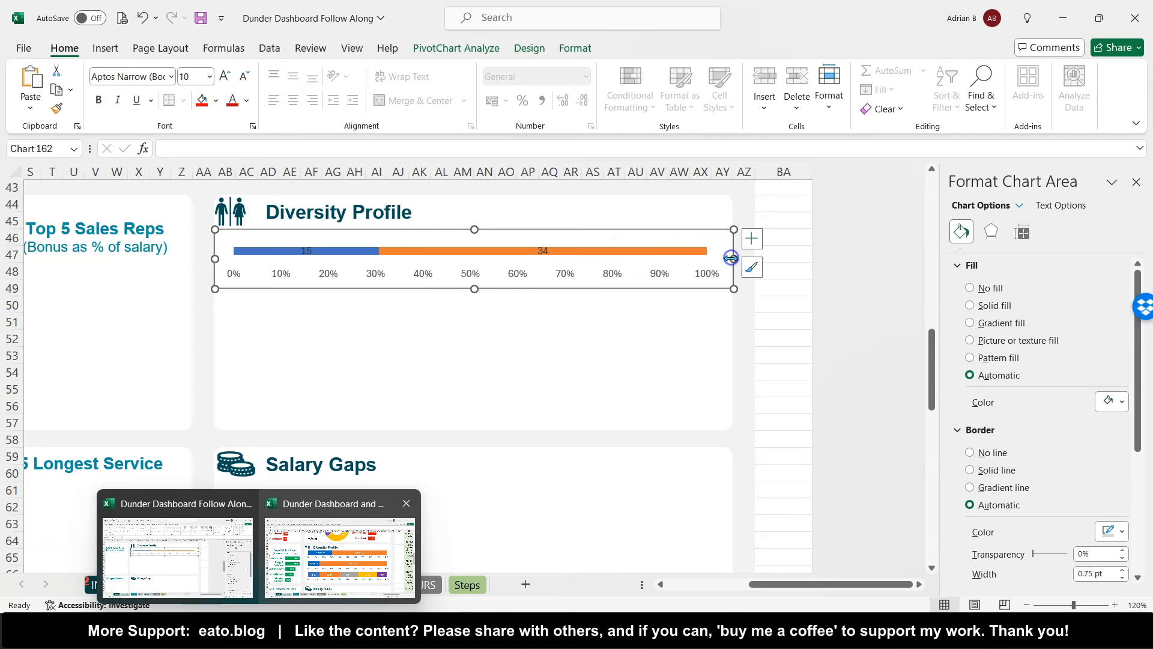
left_click(336, 574)
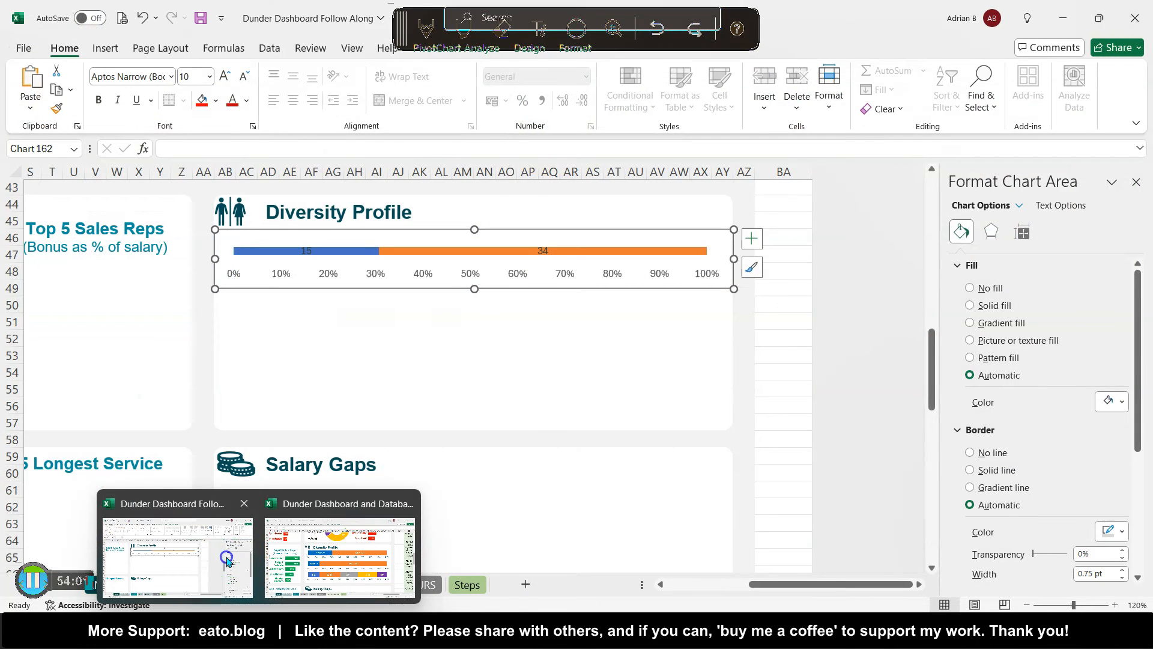
left_click(247, 554)
left_click_drag(475, 290, 475, 294)
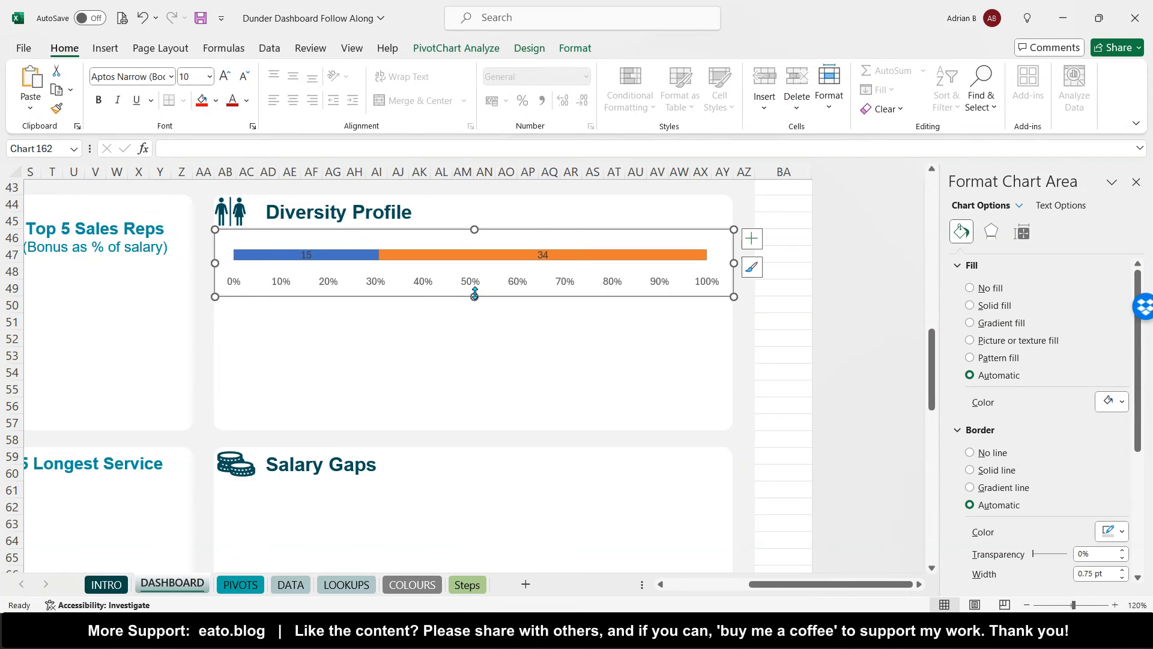
- Set both the chart area and the plot area of the HC by Sex chart to no fill and no border line
left_click(553, 253)
left_click(1071, 443)
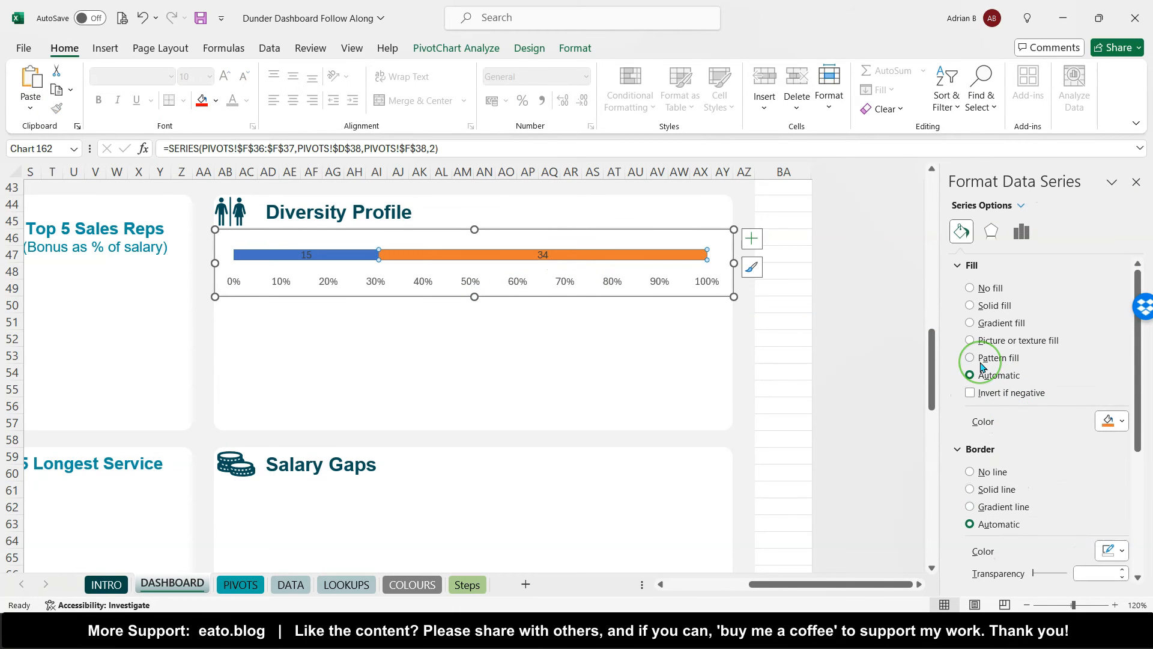
left_click(723, 236)
left_click(1017, 291)
left_click(989, 420)
left_click(697, 241)
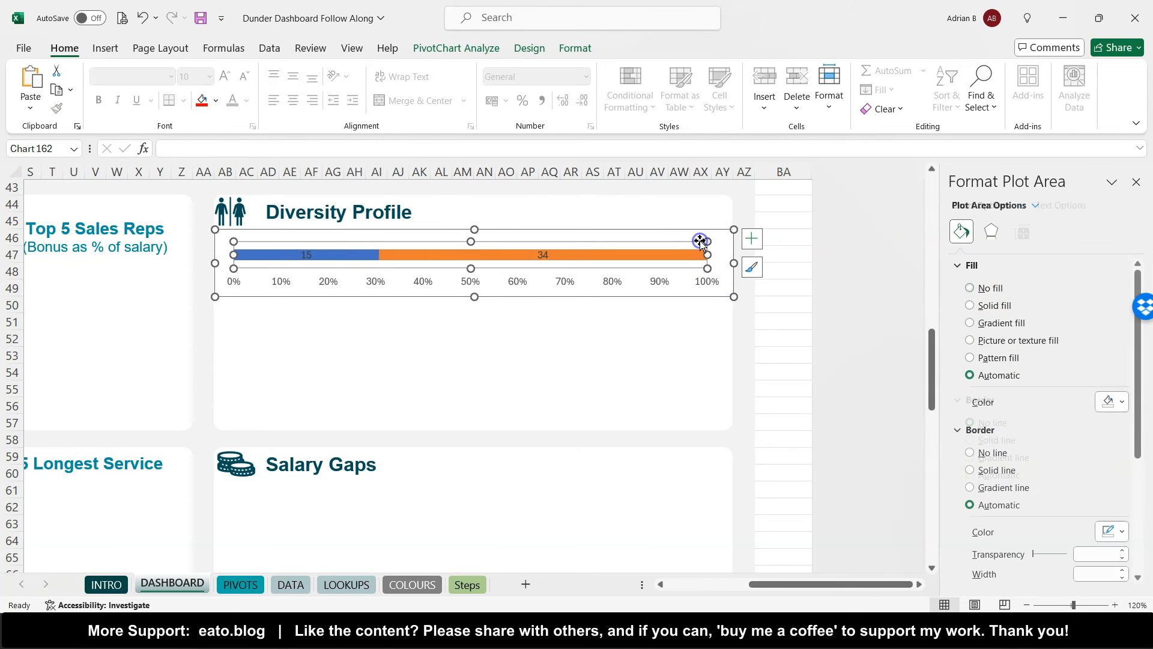
left_click(975, 290)
left_click(981, 426)
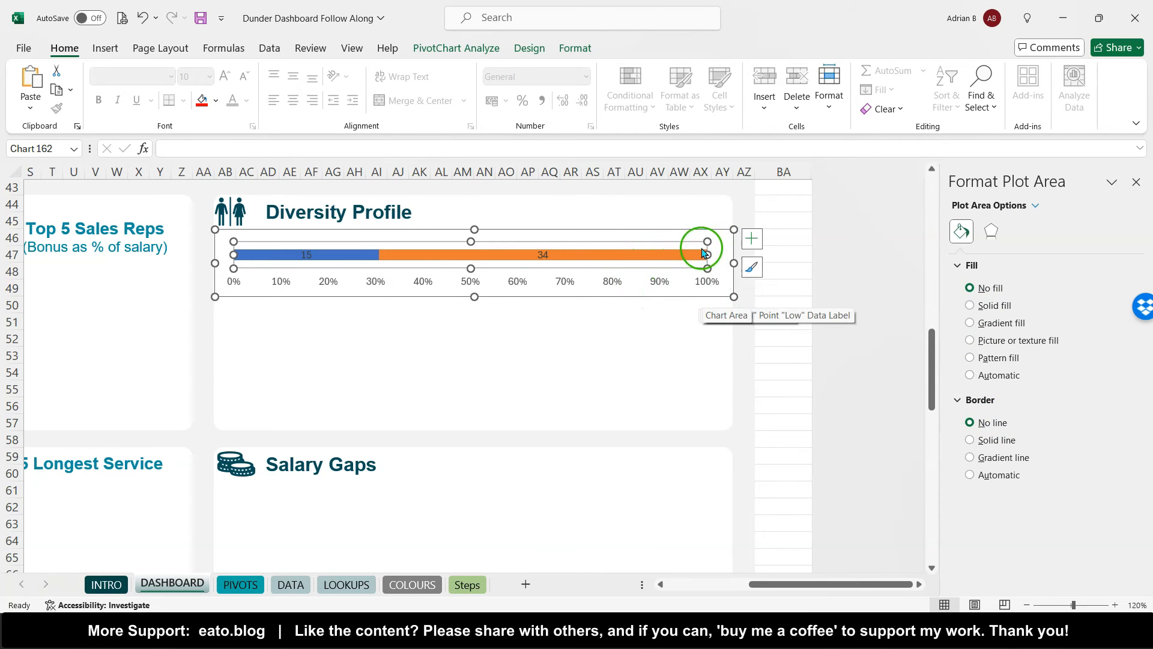
- Set the gap width of the HC by Sex chart's series to 20%
left_click(685, 264)
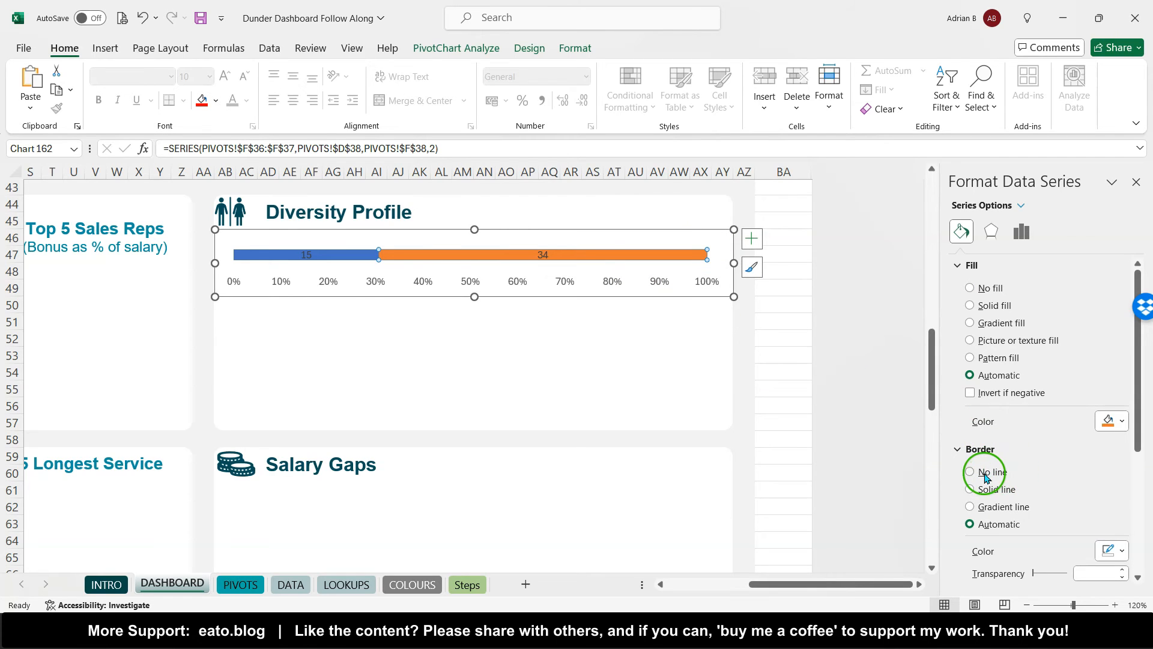
left_click(1021, 233)
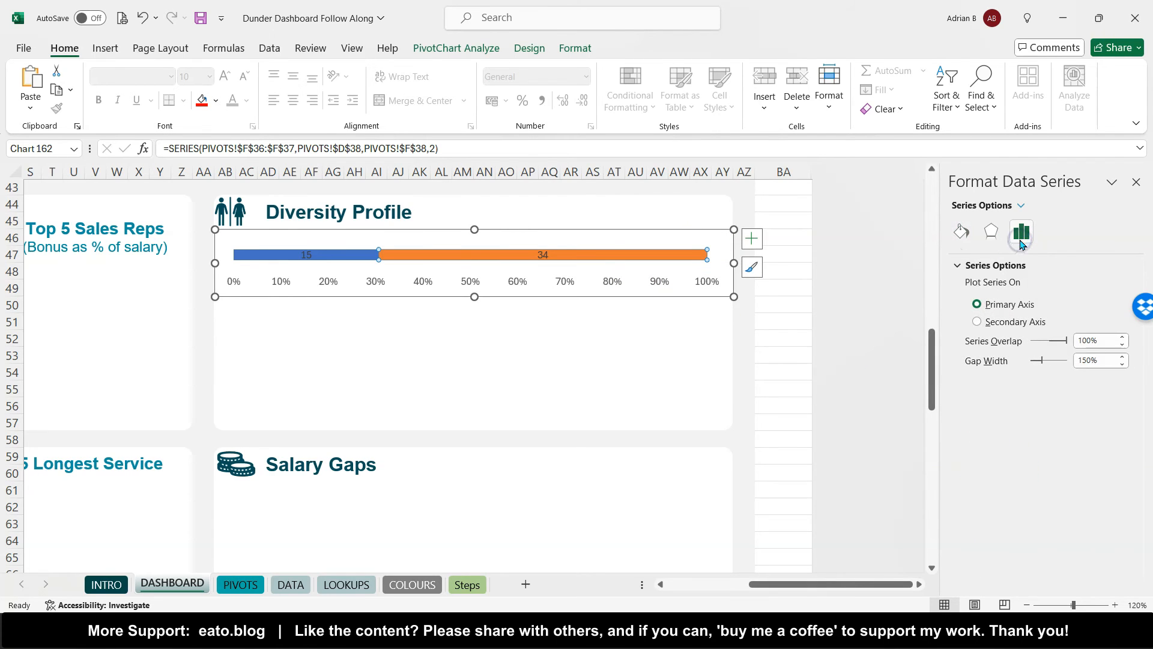
left_click_drag(1088, 358, 1055, 362)
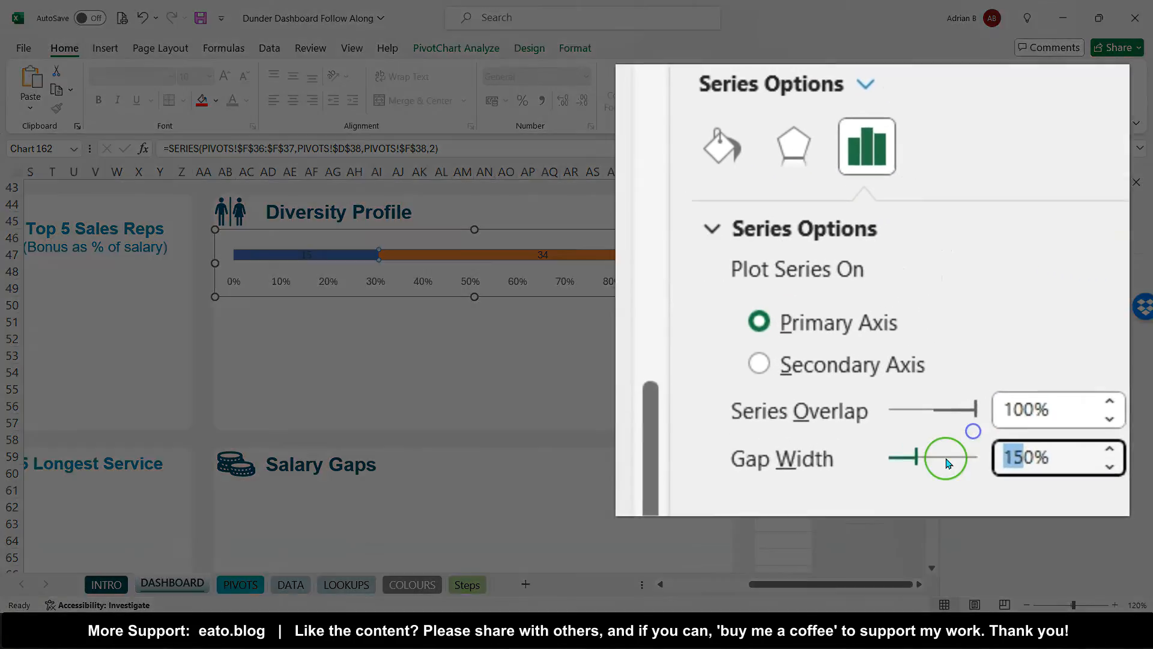
type("4")
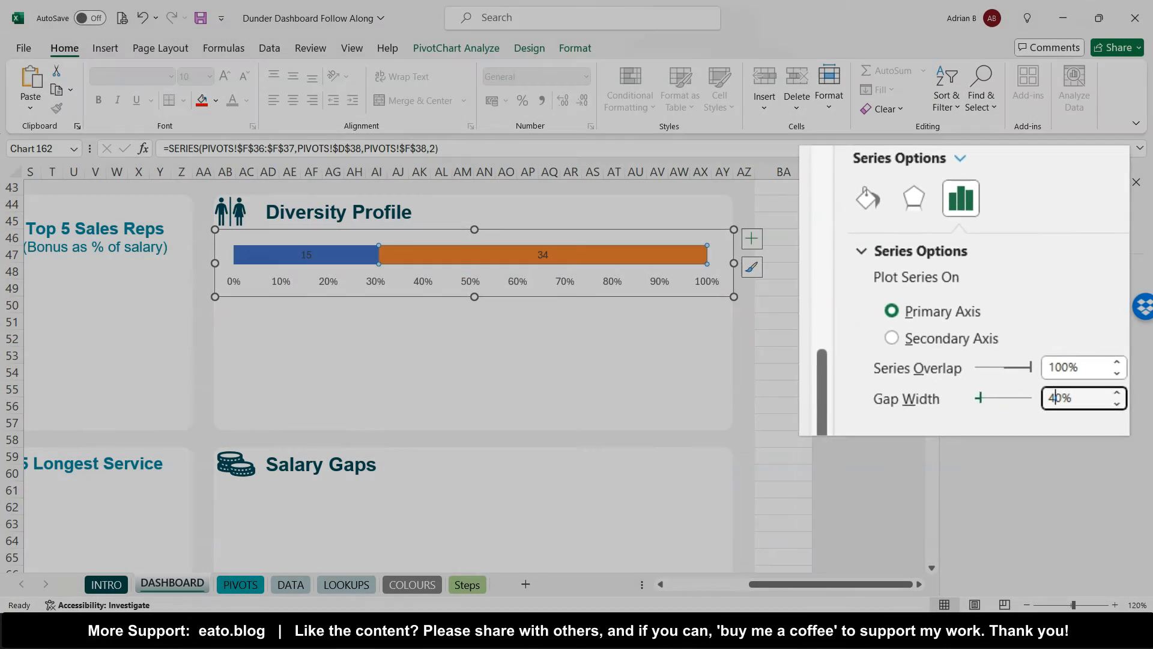
key("Return")
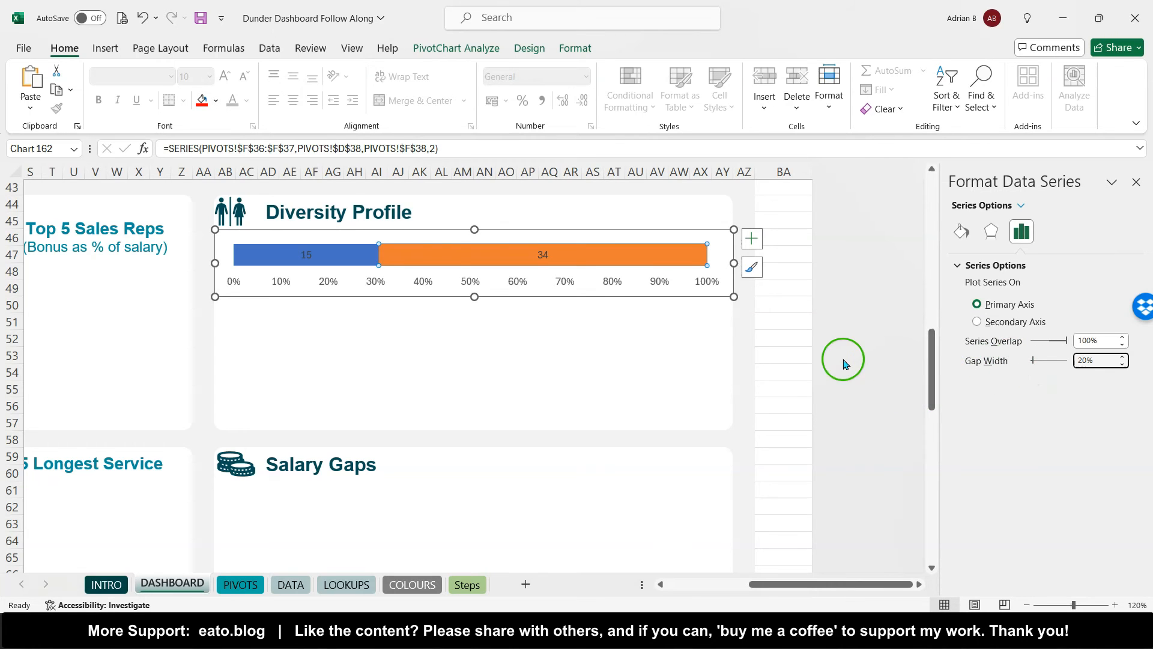
- Include the series name alongside the value in the Male and Female data labels of the HC by Sex chart
left_click(543, 253)
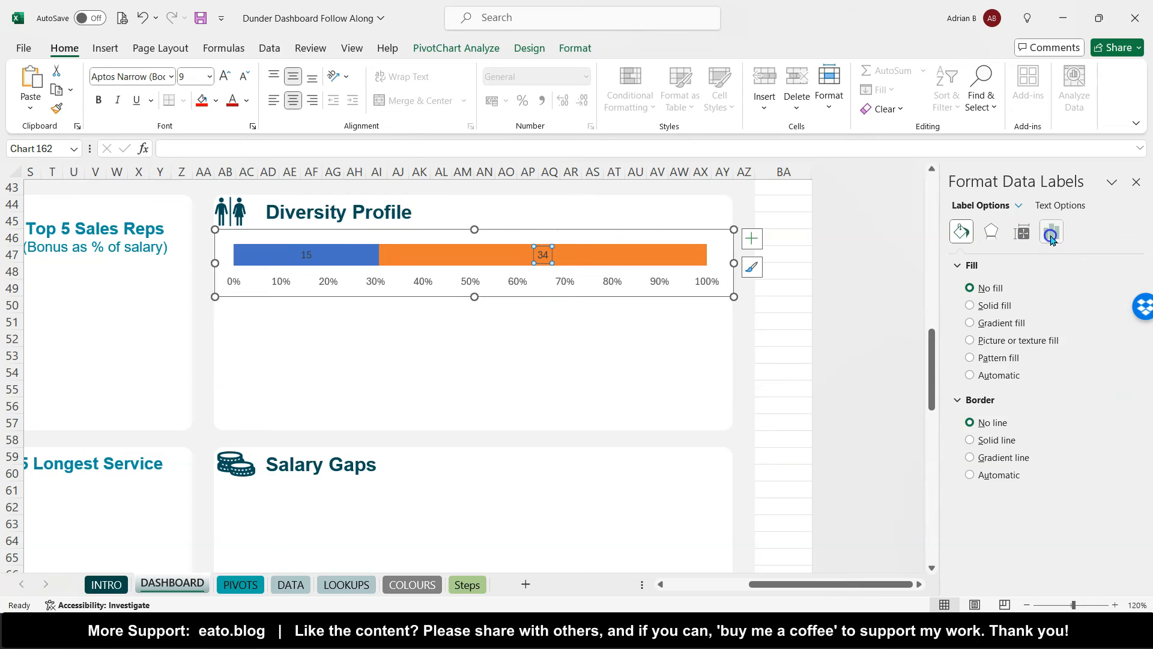
left_click(1051, 234)
left_click(961, 266)
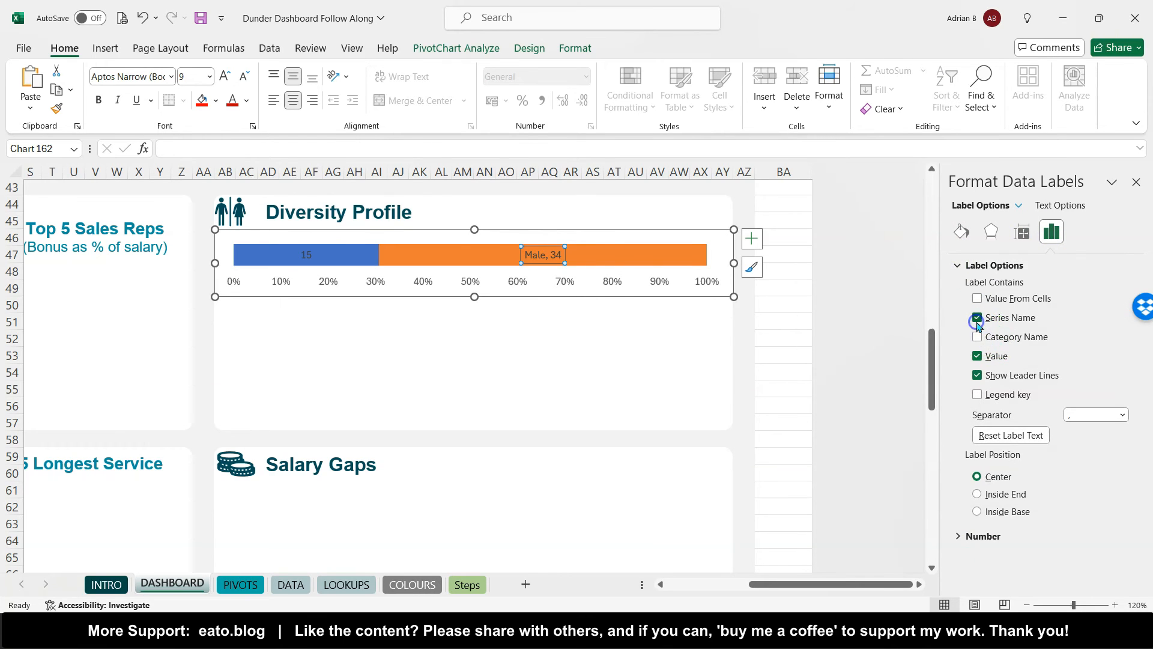
left_click(307, 267)
- Change the font of the whole HC by Sex chart to Arial
left_click(304, 236)
left_click(171, 76)
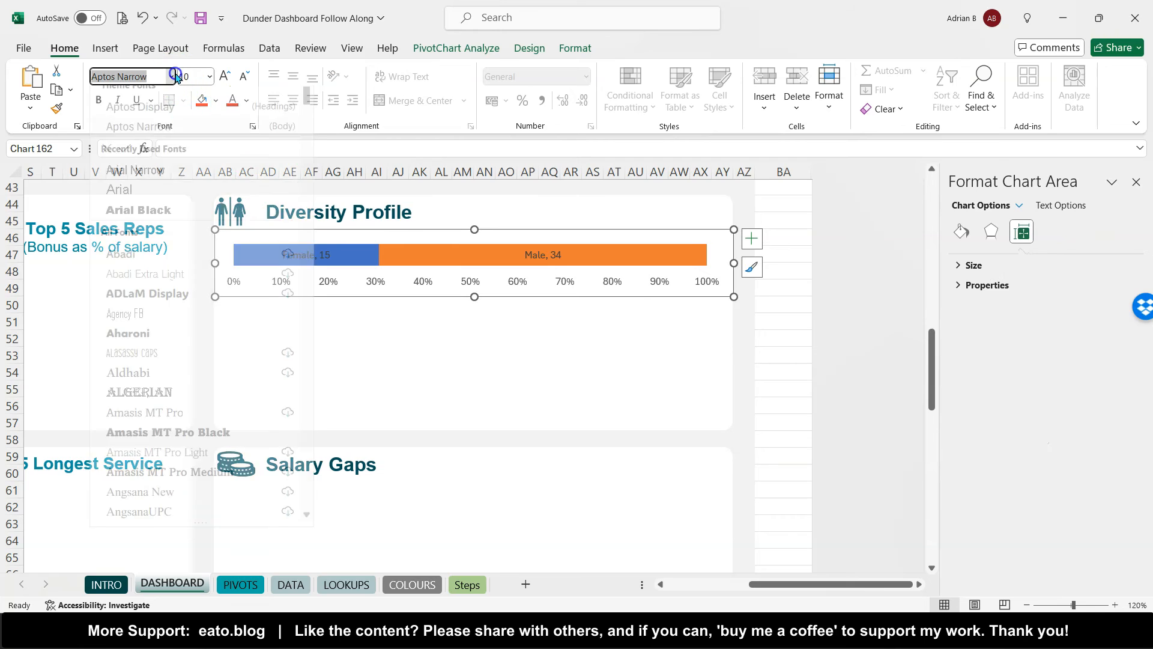
left_click(120, 202)
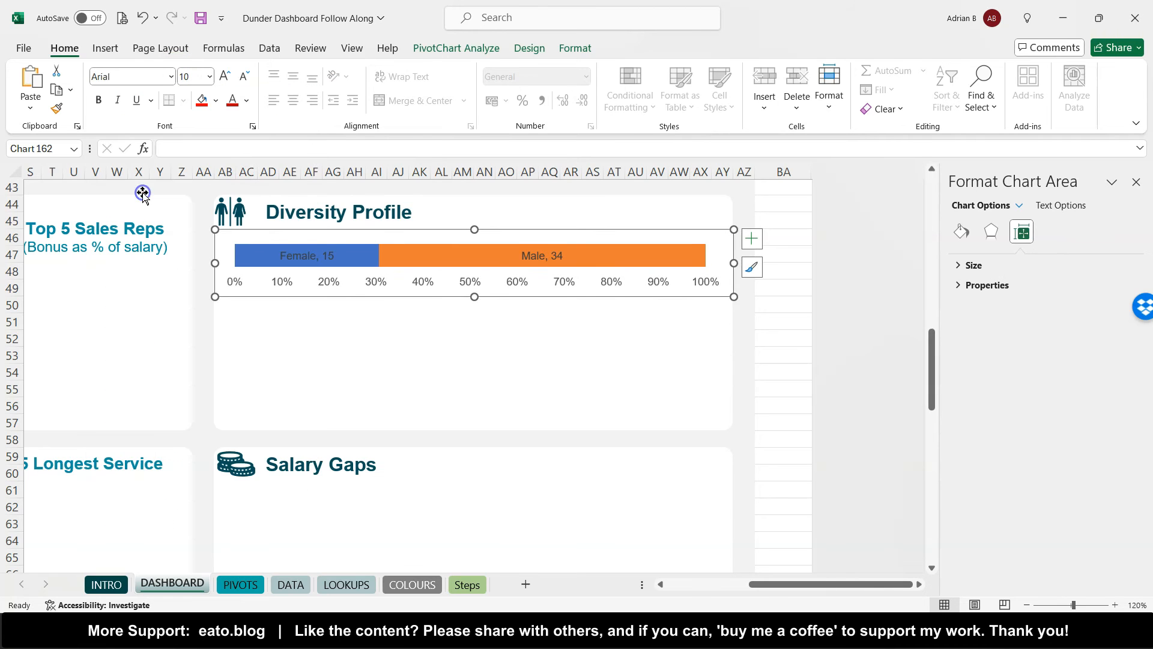
- Make the Female and Male data labels of the HC by Sex chart bold and white
left_click(302, 257)
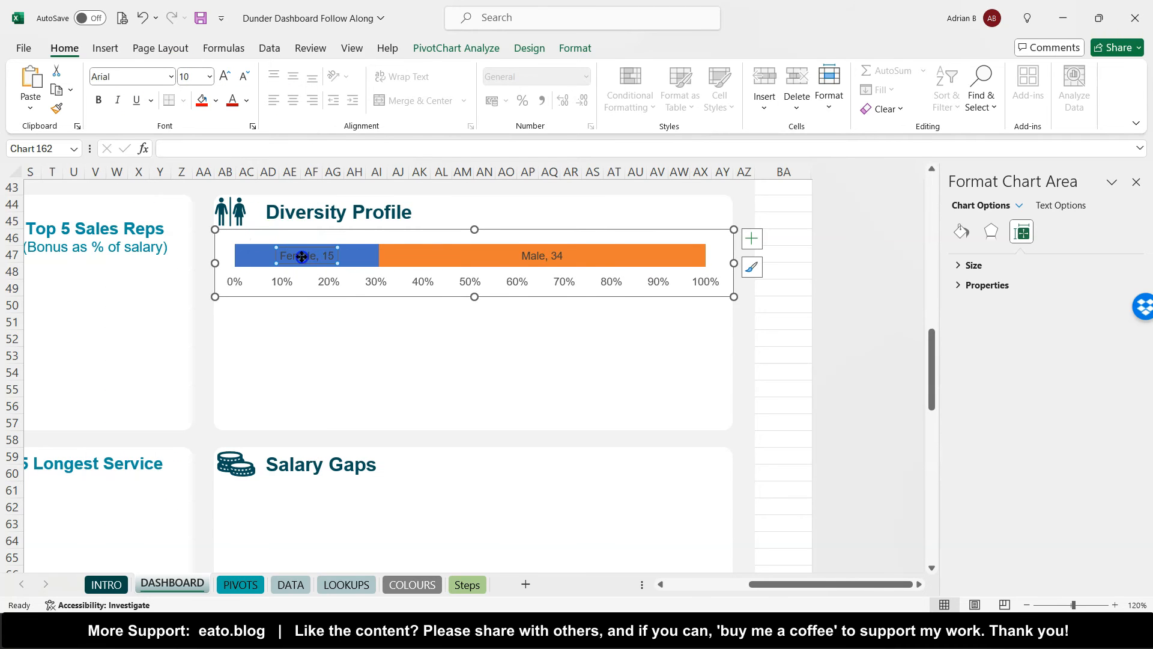
left_click(246, 101)
left_click(230, 161)
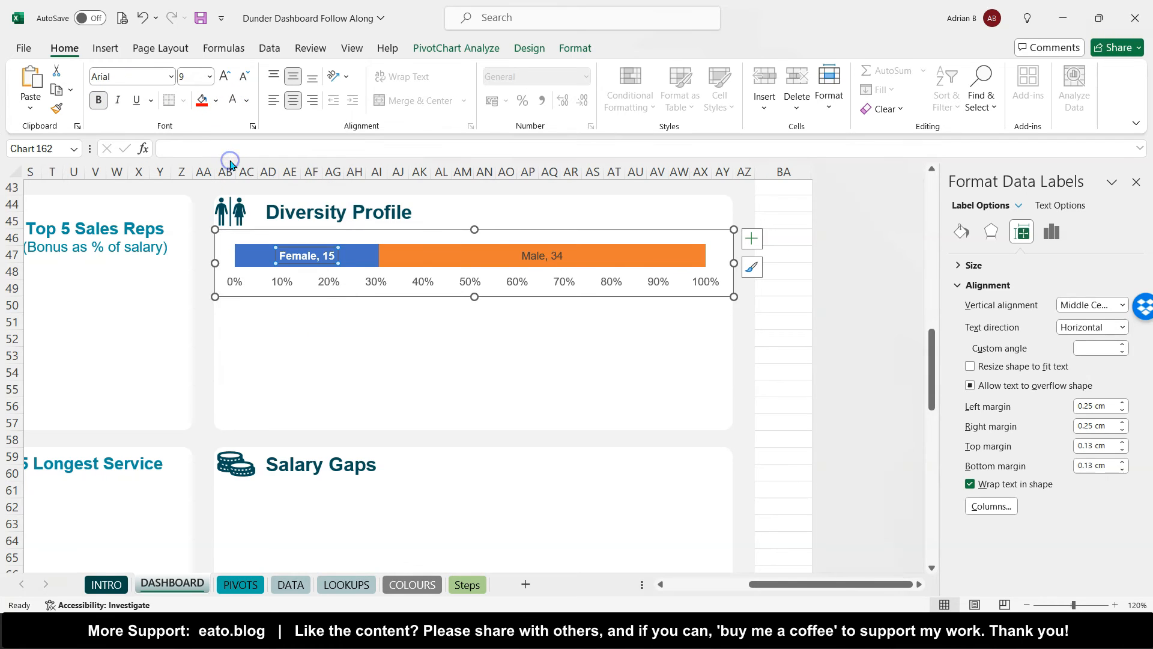
left_click(549, 256)
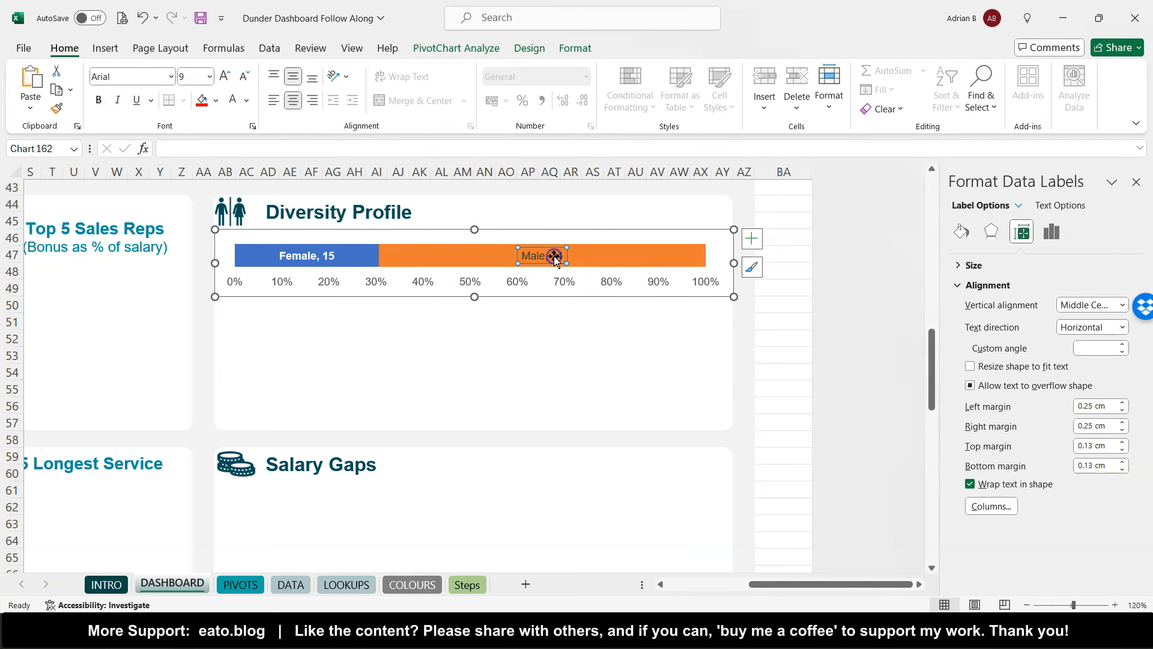
left_click(239, 101)
- Recolour the percentage axis labels of the HC by Sex chart with the recently used dark teal
left_click(393, 292)
left_click(373, 283)
left_click(246, 101)
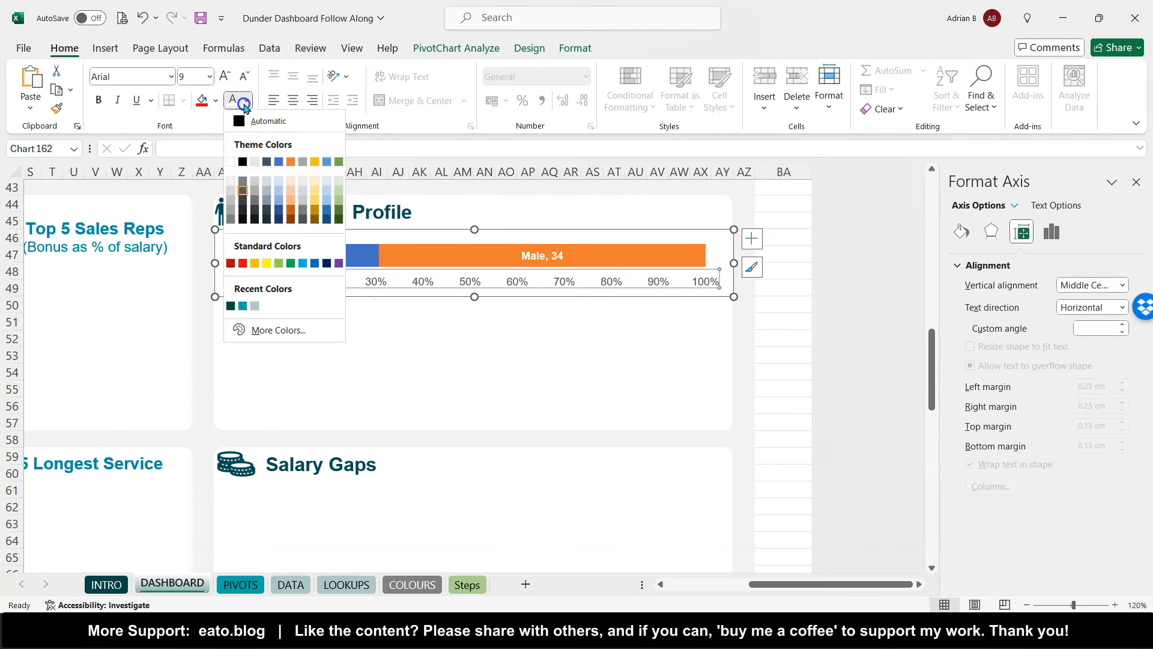
left_click(230, 305)
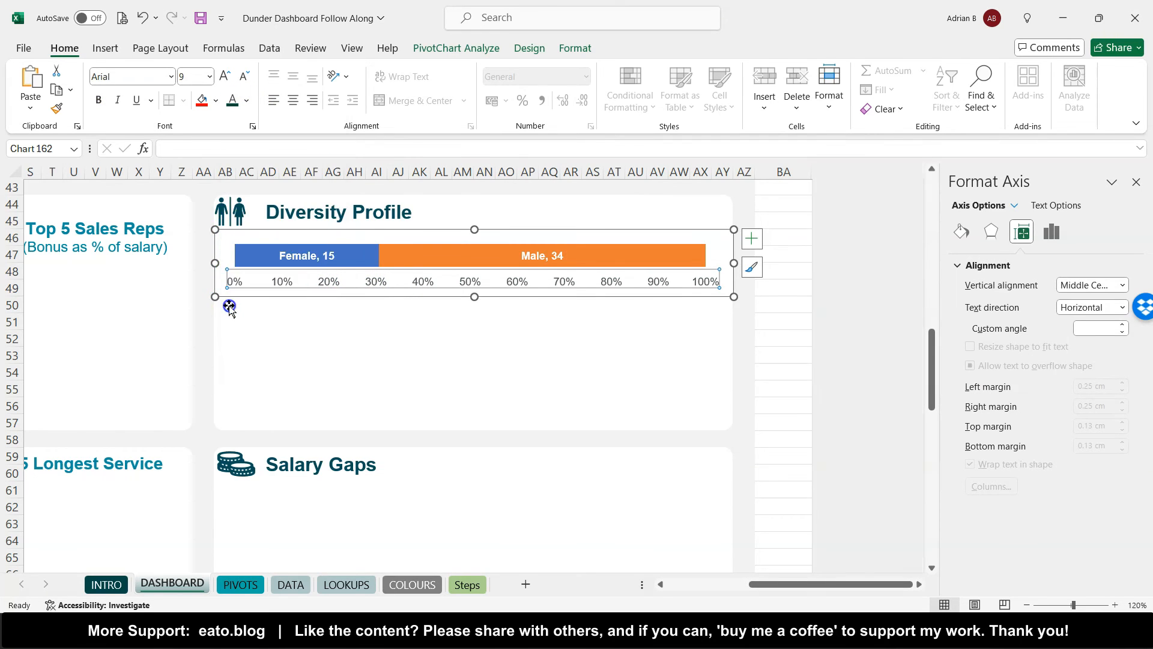
left_click(384, 290)
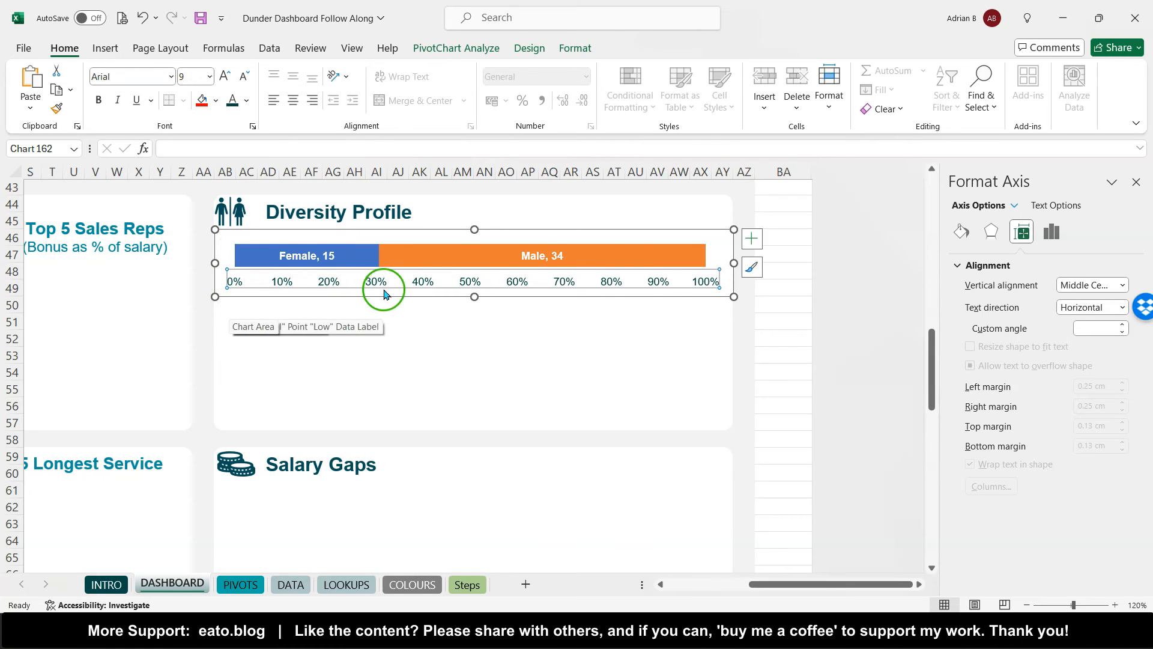
- Widen the plot area of the HC by Sex chart slightly toward the chart's right edge
left_click(712, 246)
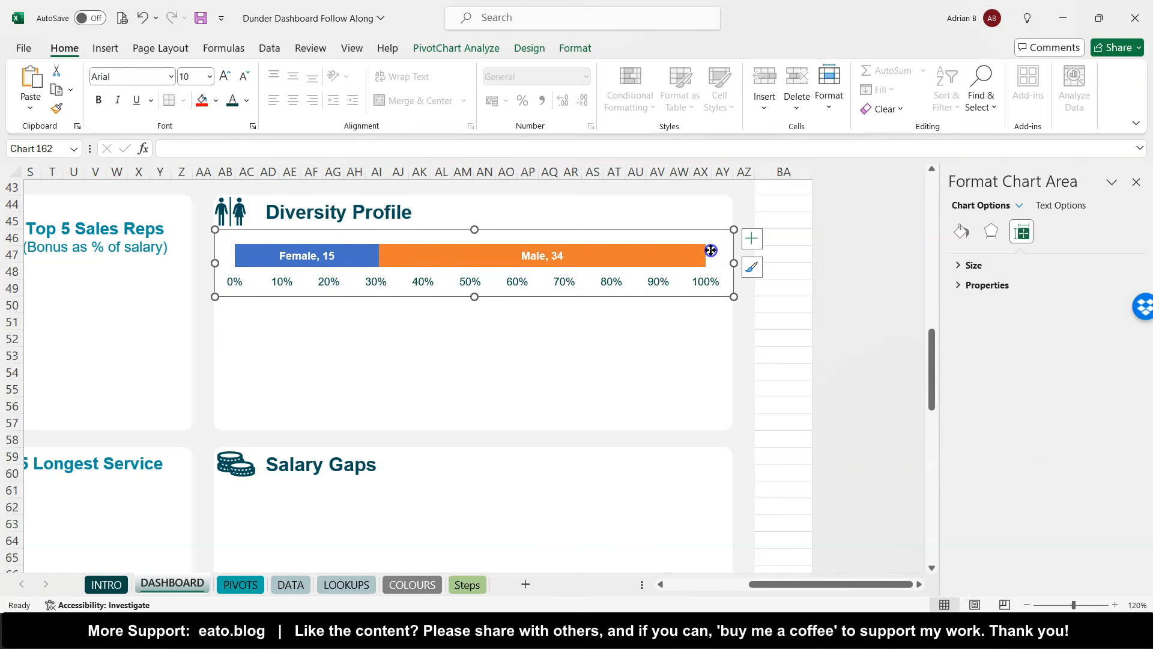
left_click(706, 257)
left_click(708, 263)
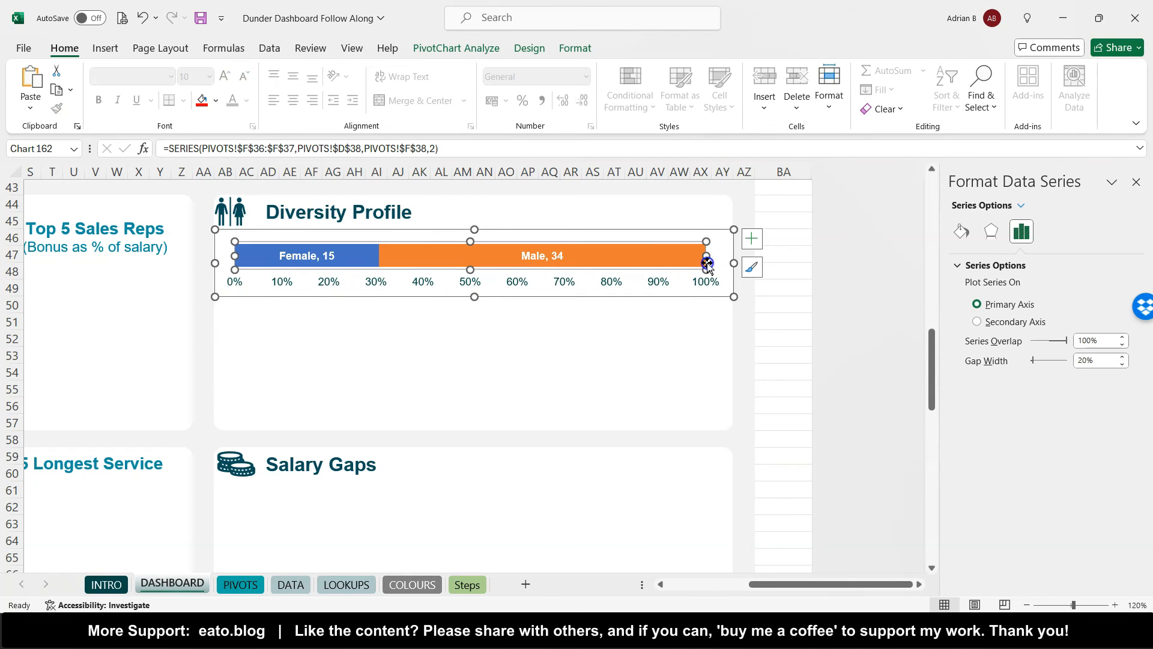
left_click_drag(716, 257, 716, 257)
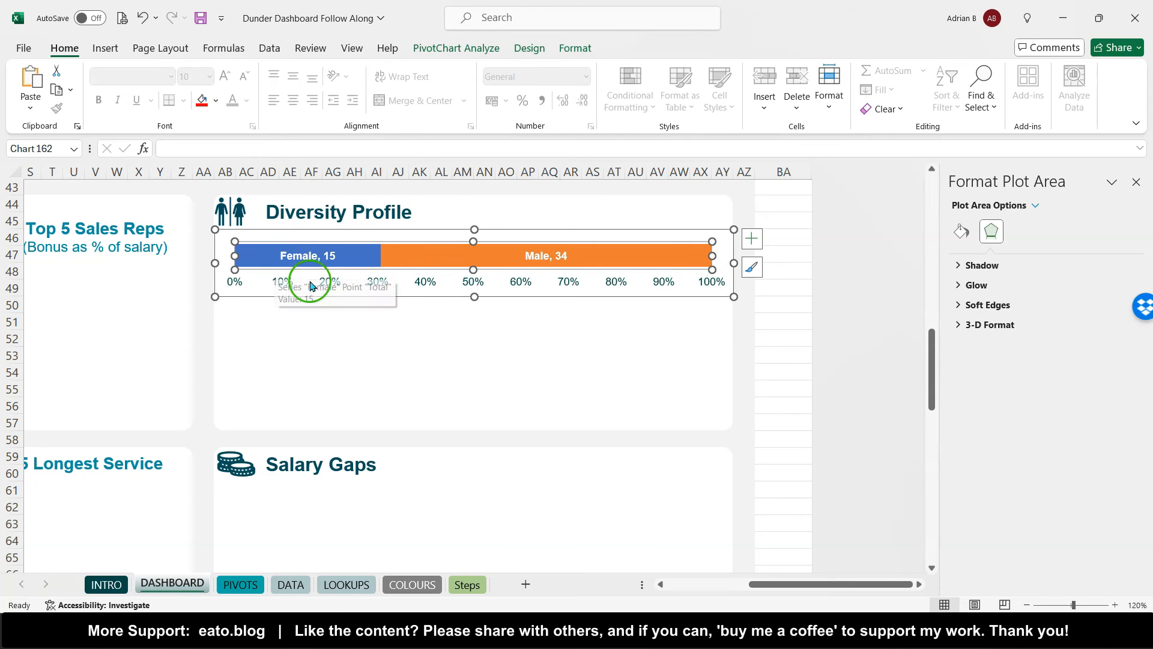
left_click(399, 311)
left_click(394, 283)
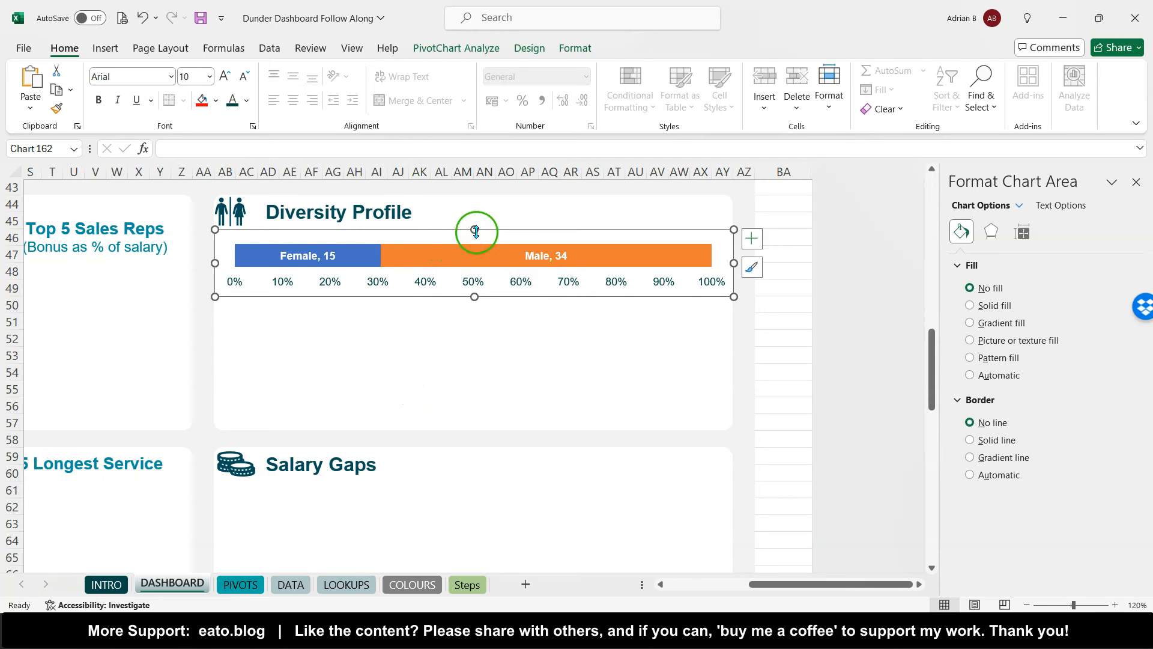
- Extend the plot area of the HC by Sex chart upward so the stacked bar becomes taller
left_click(235, 263)
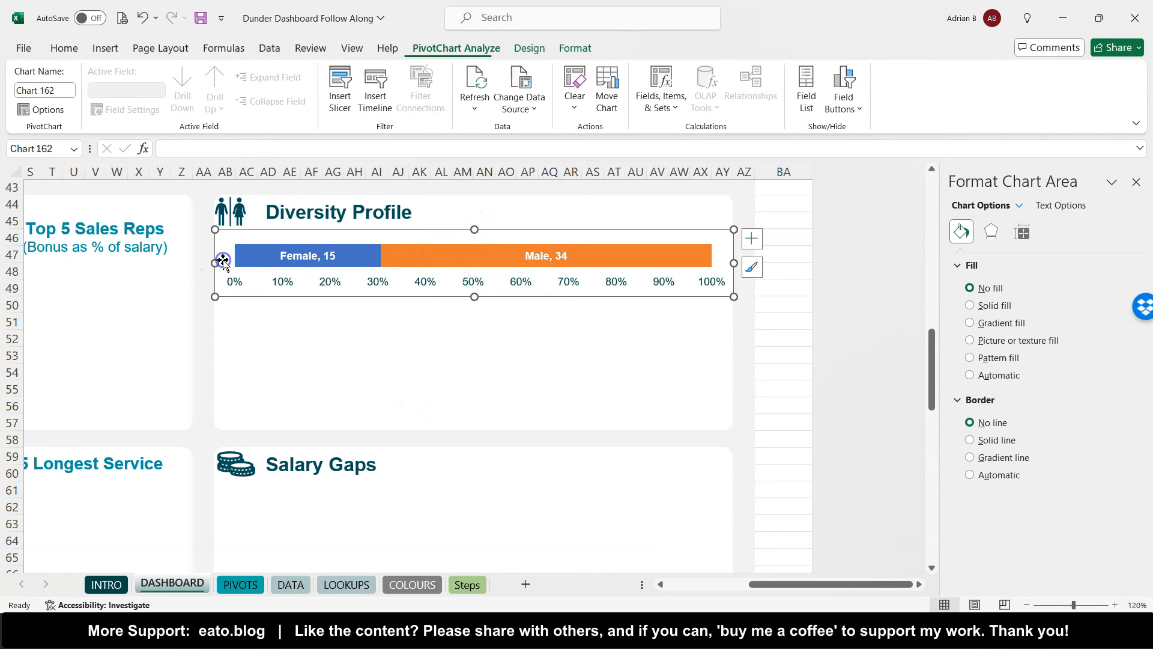
left_click(230, 261)
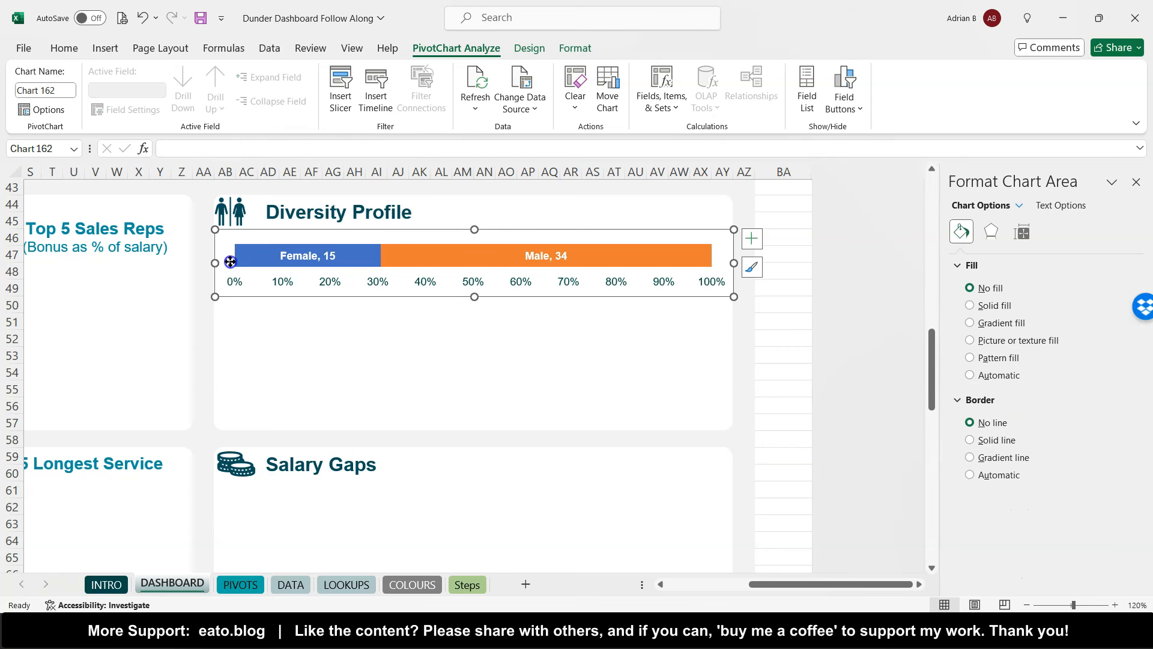
left_click(712, 255)
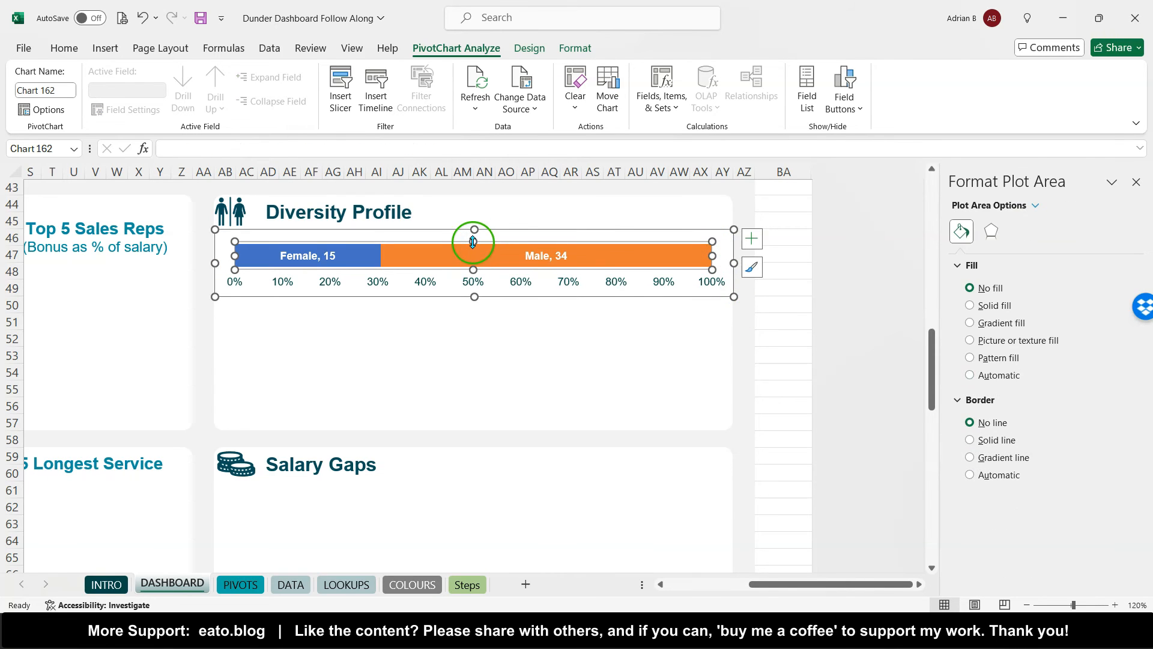
left_click_drag(472, 242, 471, 234)
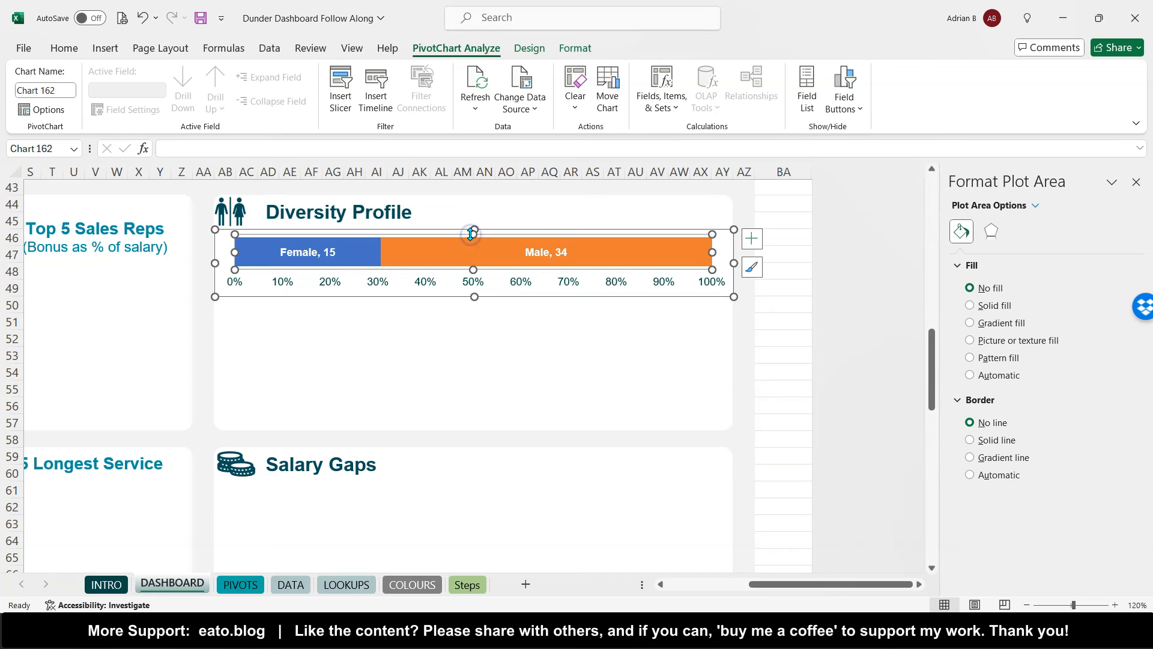
left_click(501, 295)
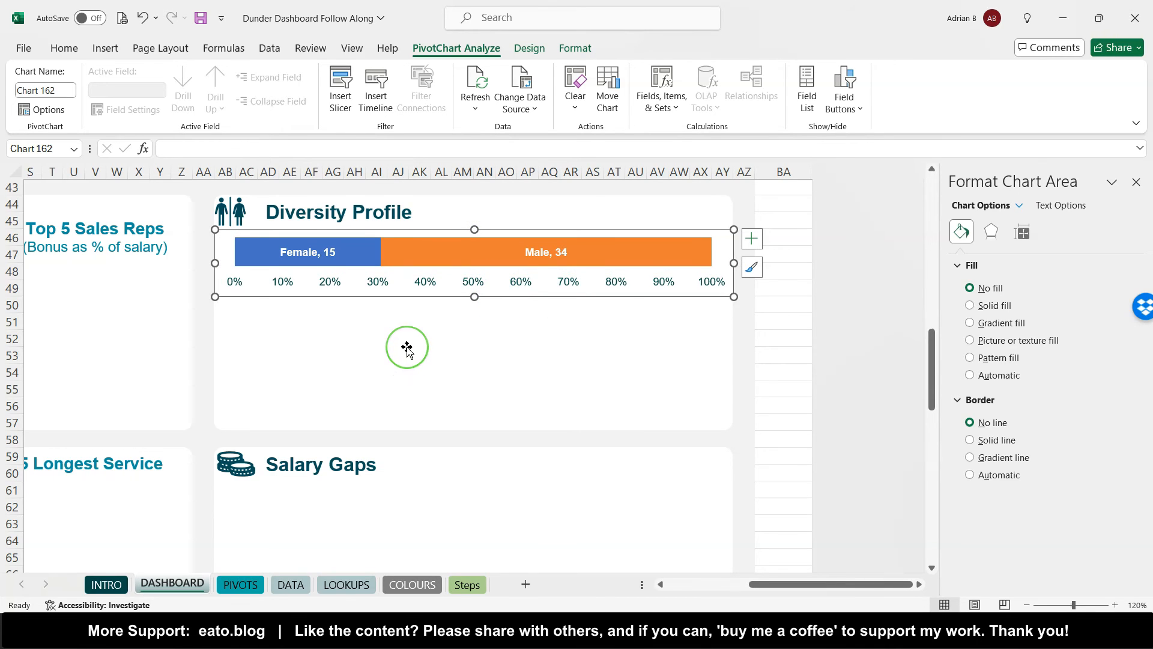
scroll(407, 348, "down", 1)
scroll(407, 347, "left", 1)
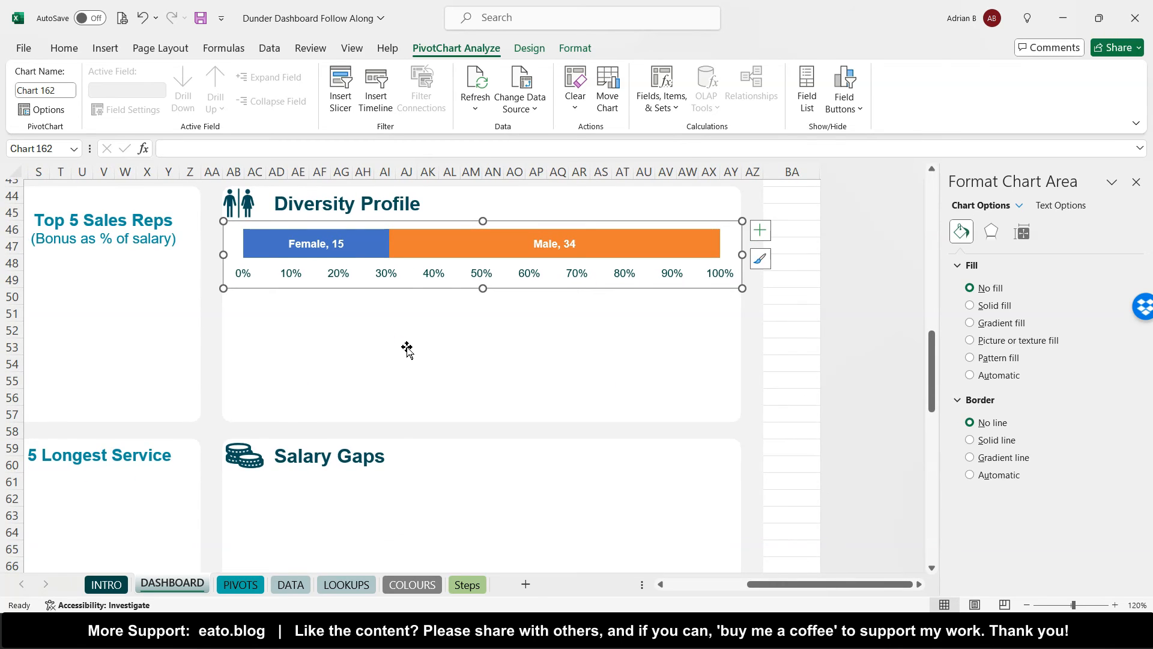
- Review the dashboard's empty Length of Service and Salary Gaps panels and the demographic headcount pivots on the PIVOTS sheet
scroll(407, 350, "down", 3)
scroll(407, 350, "left", 6)
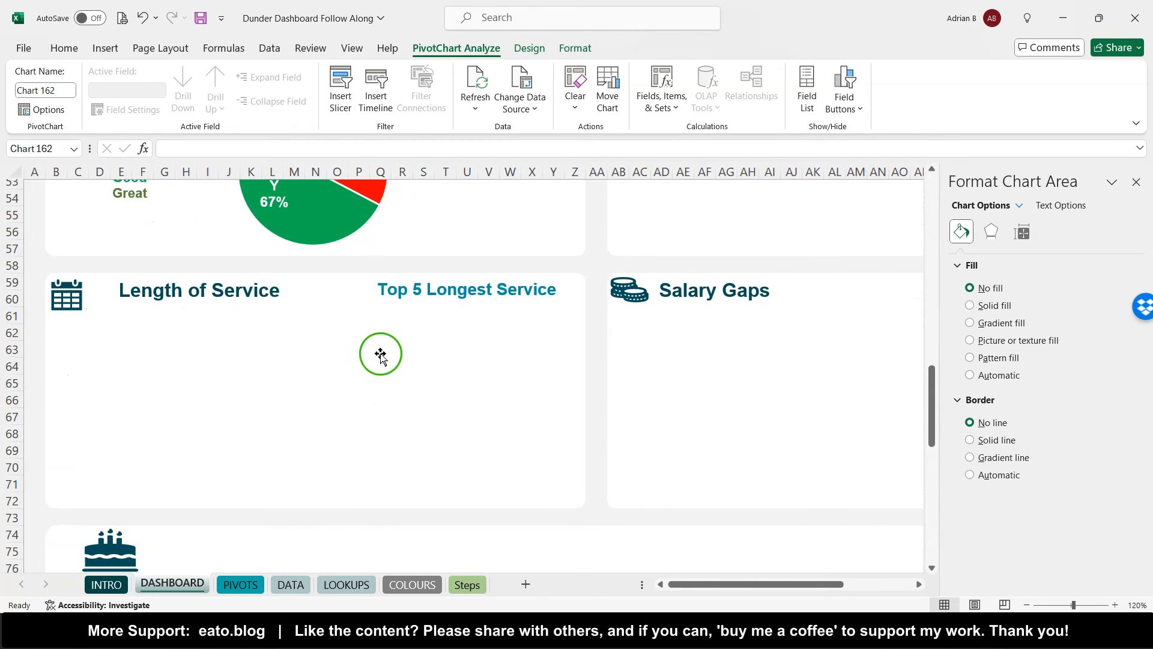
scroll(381, 355, "down", 1)
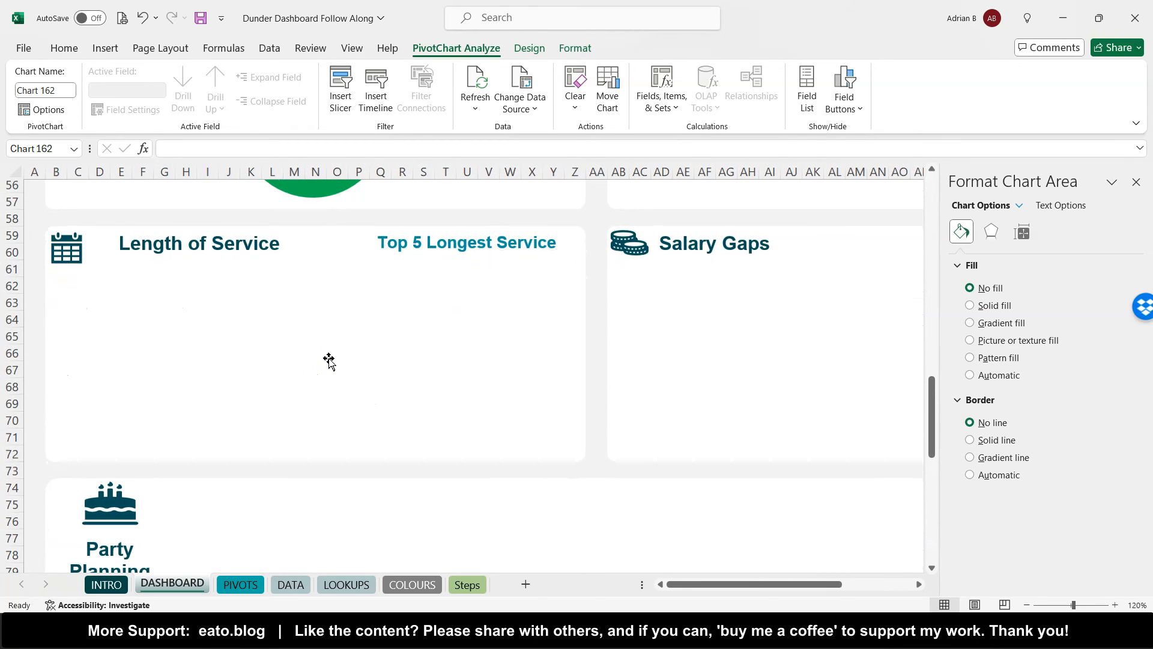
left_click(242, 584)
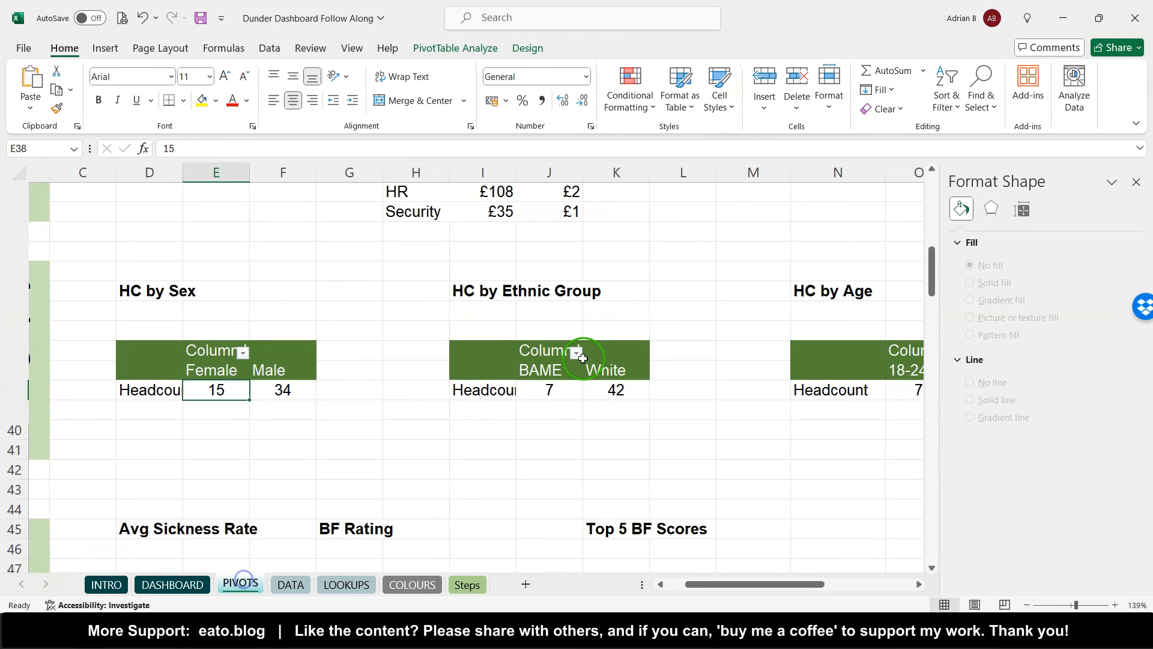
scroll(742, 374, "right", 3)
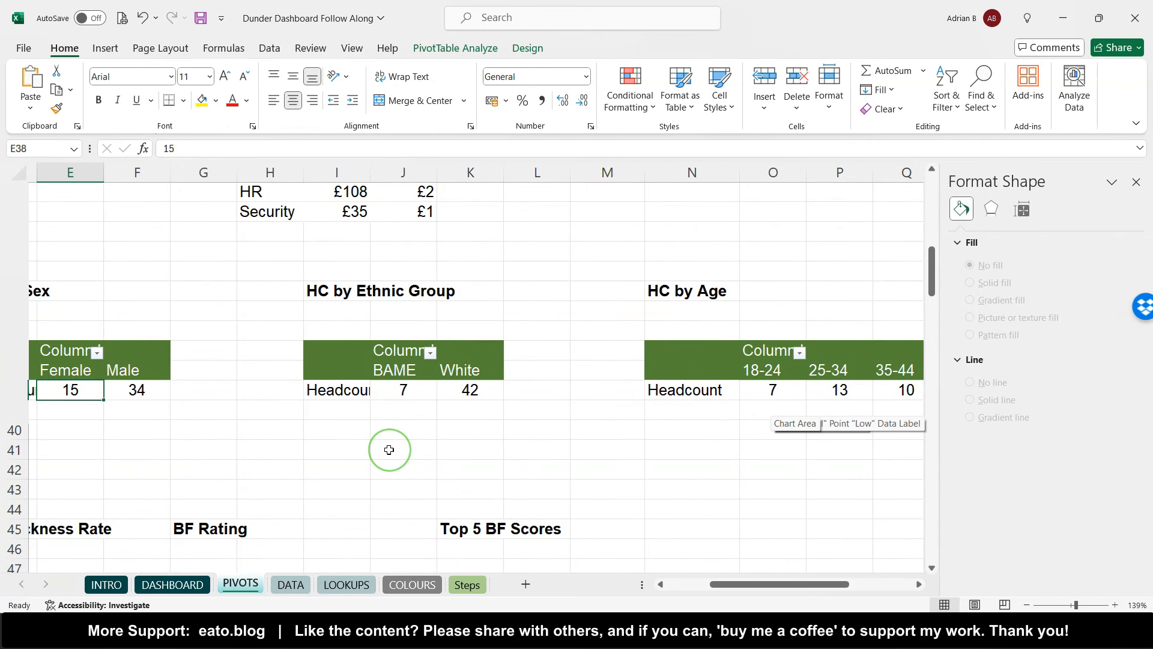
scroll(389, 450, "left", 3)
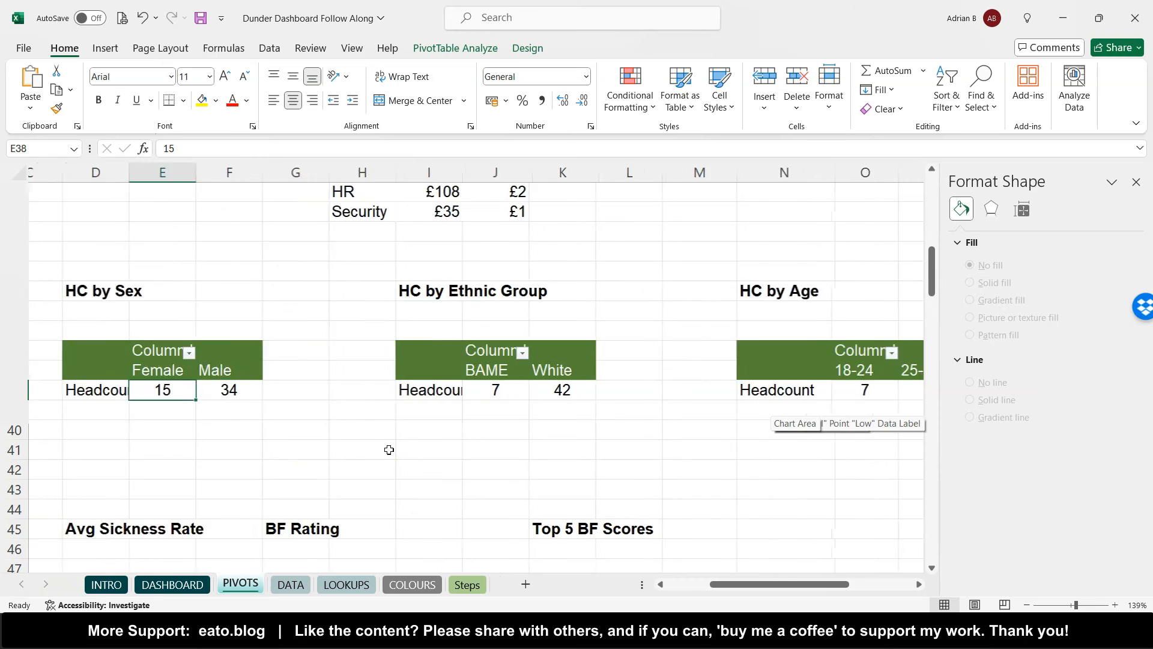
left_click(198, 587)
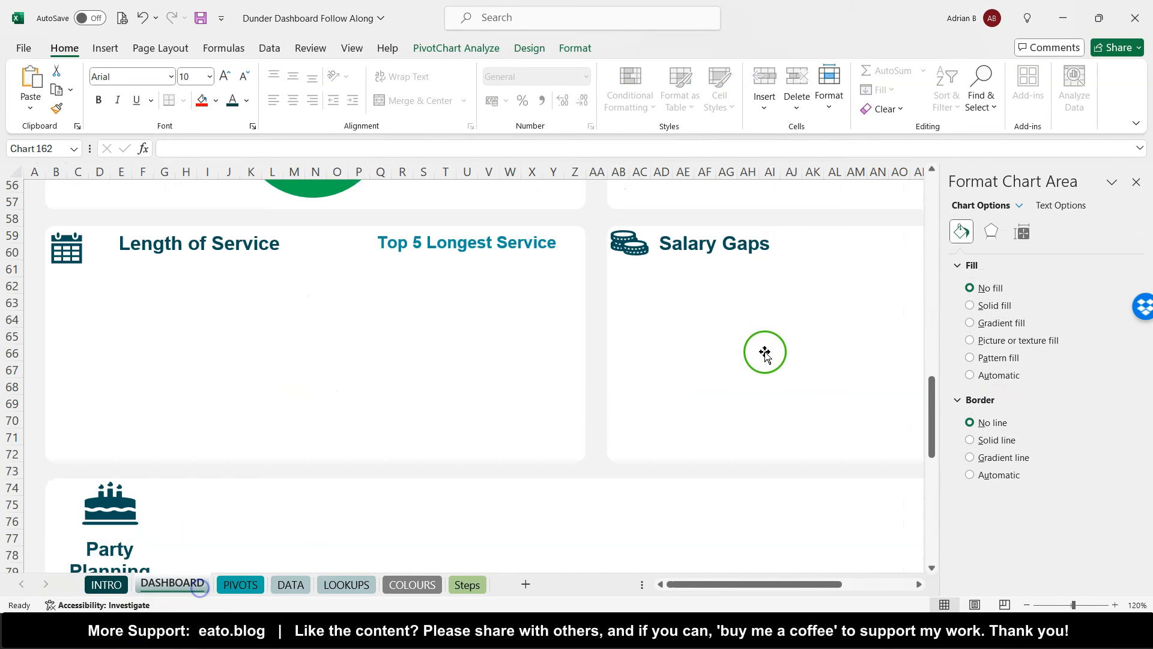
scroll(741, 333, "up", 4)
scroll(741, 333, "right", 3)
left_click(592, 373)
scroll(592, 374, "left", 3)
scroll(592, 373, "down", 2)
scroll(592, 373, "down", 3)
scroll(592, 374, "left", 1)
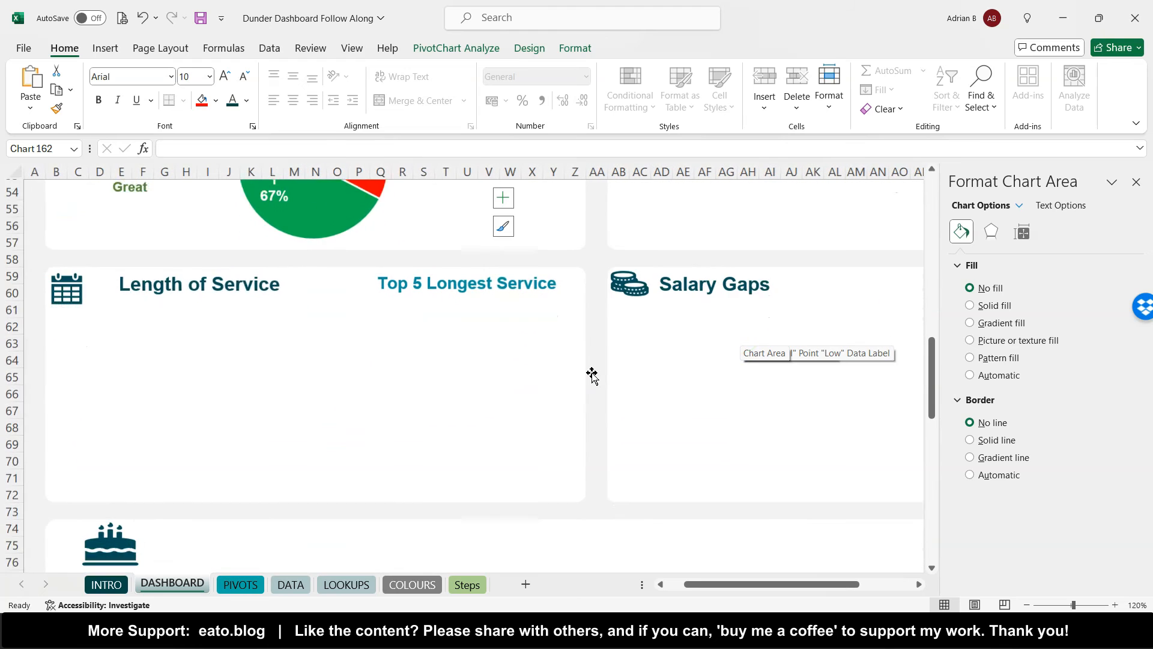
- Switch to the Dunder Dashboard and Database workbook and examine the Length of Service charts and the other finished dashboard panels
left_click(232, 513)
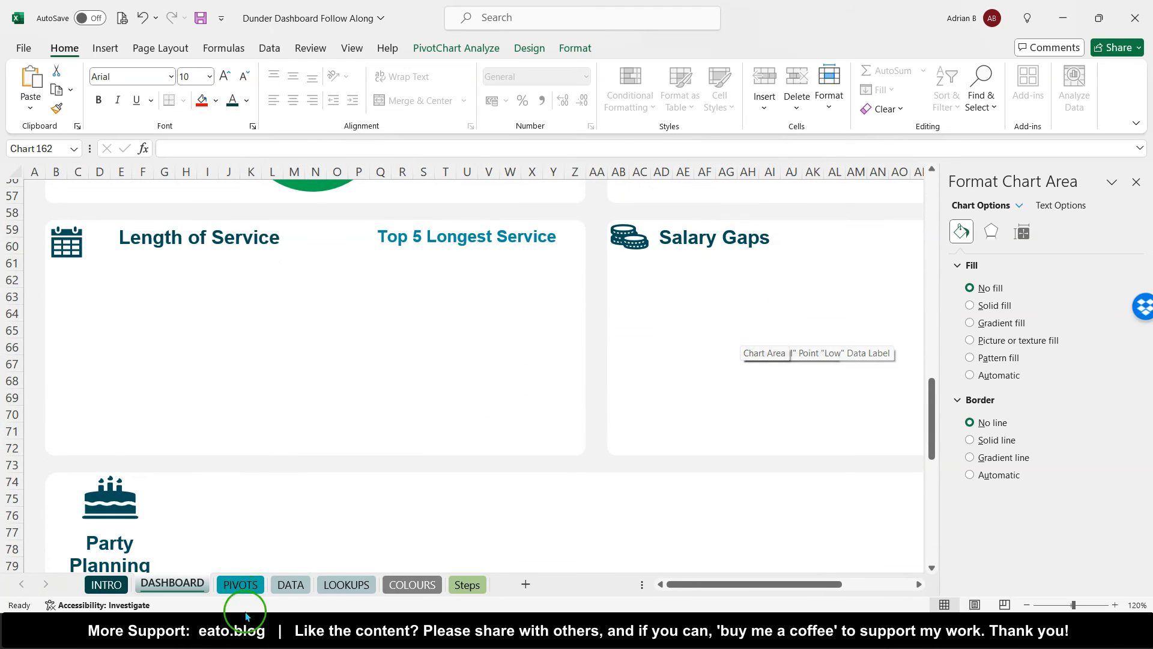
left_click(348, 537)
left_click(348, 534)
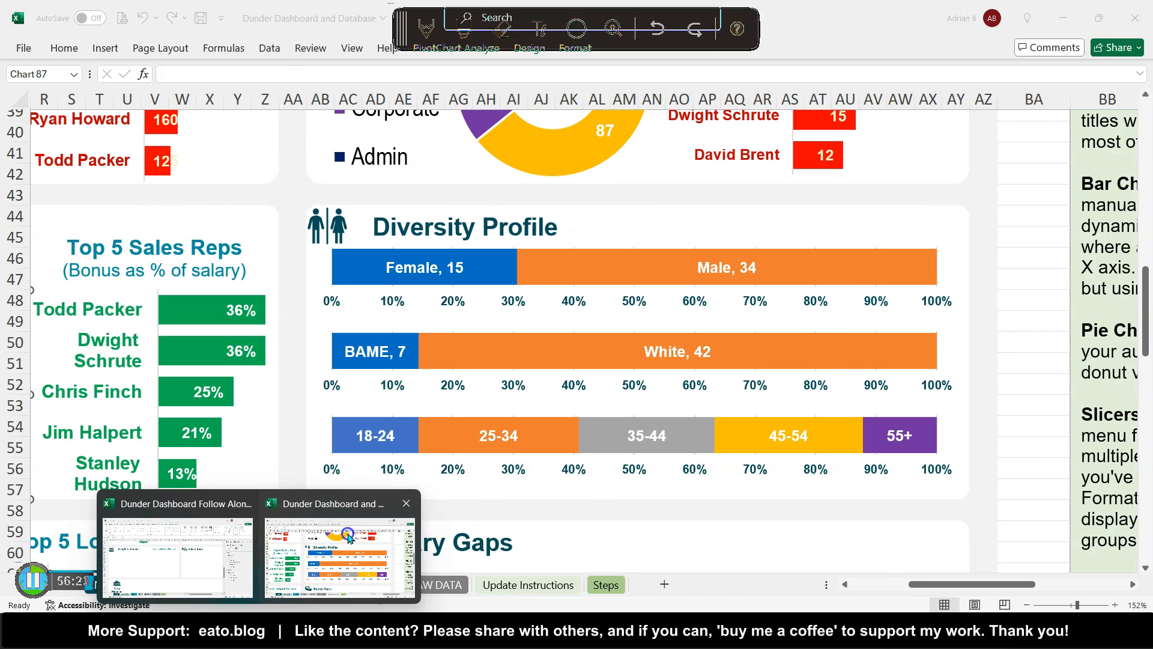
scroll(374, 402, "down", 5)
scroll(374, 403, "left", 6)
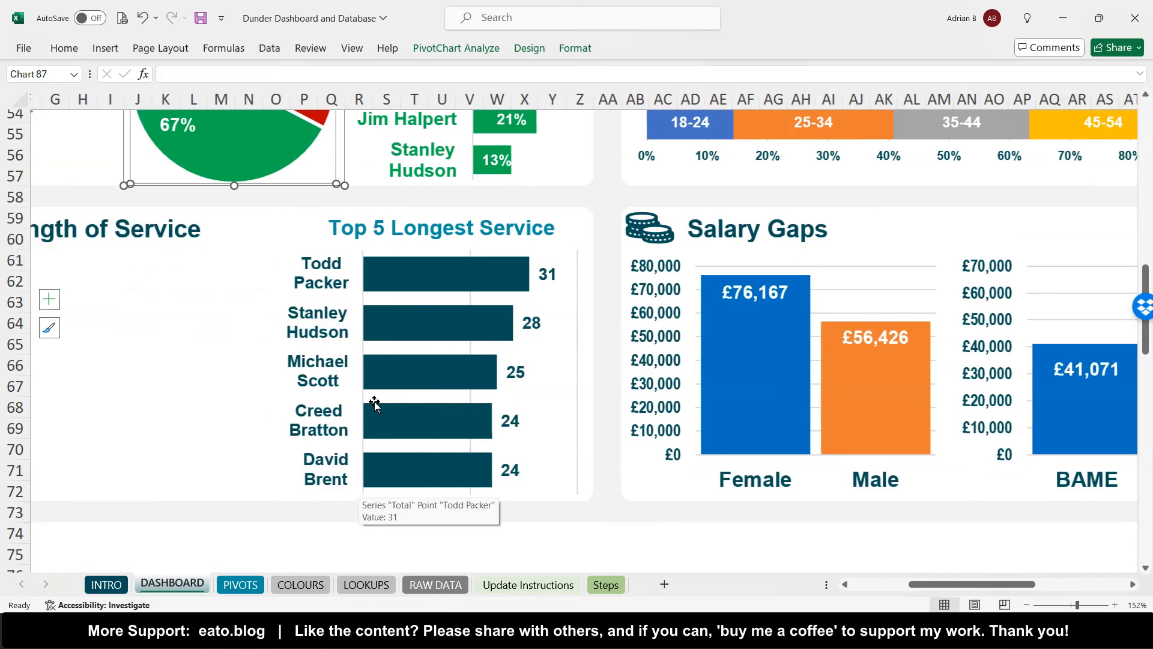
left_click(302, 309)
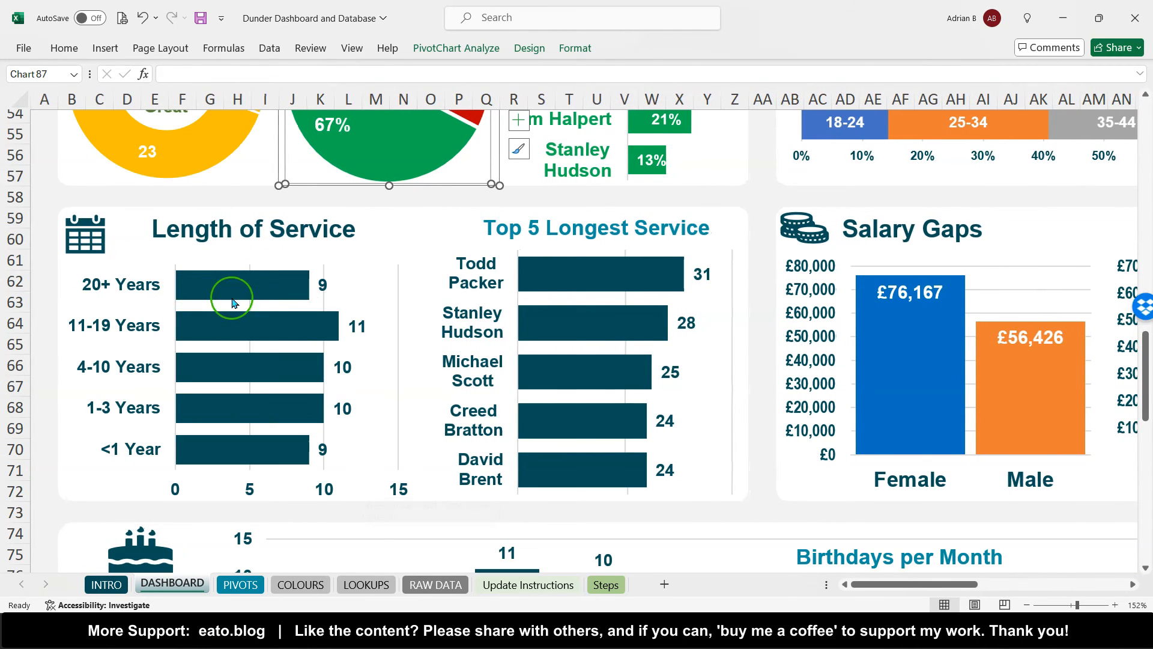
scroll(386, 287, "up", 15)
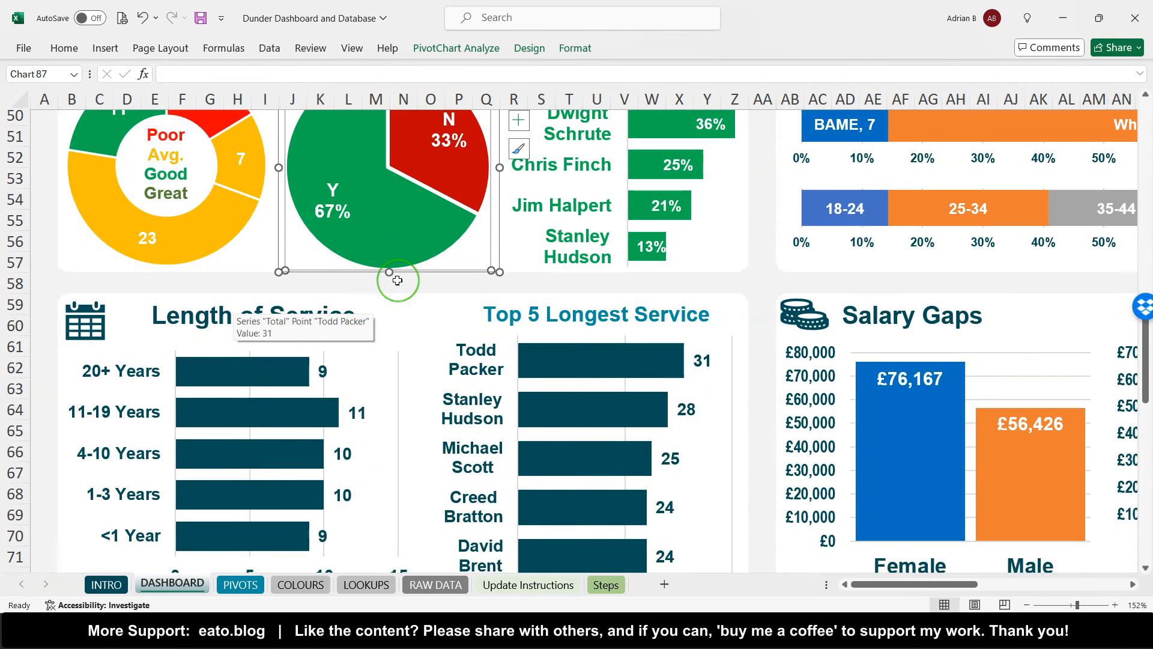
scroll(398, 281, "right", 4)
scroll(398, 280, "right", 5)
left_click(551, 317)
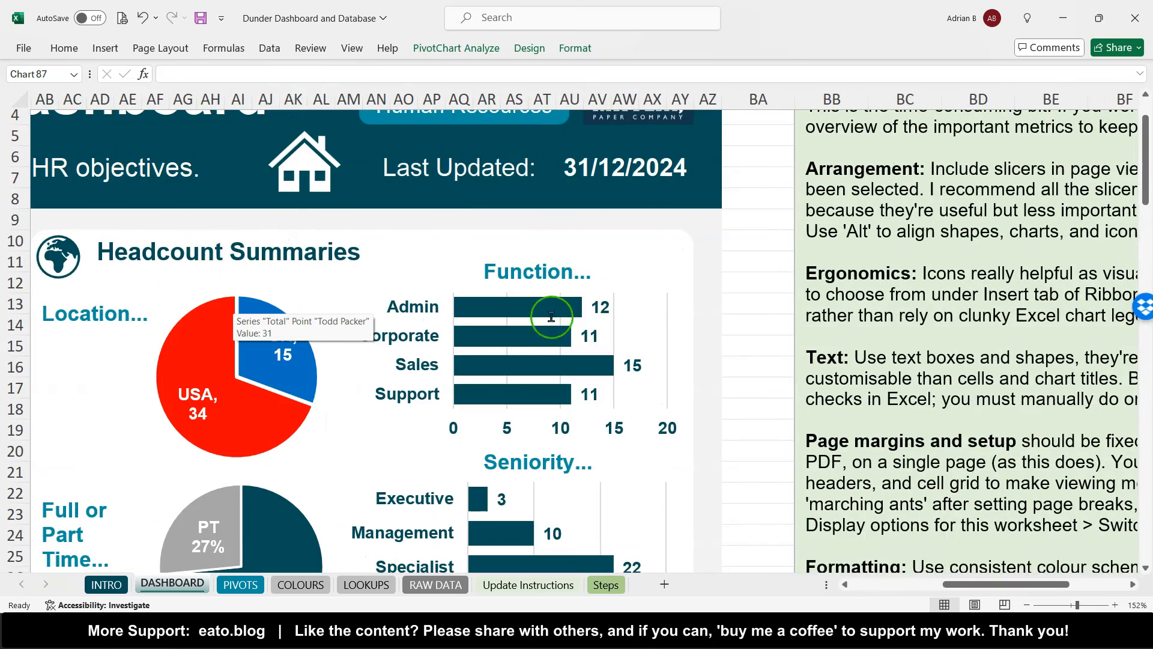
scroll(492, 332, "down", 20)
scroll(491, 332, "left", 9)
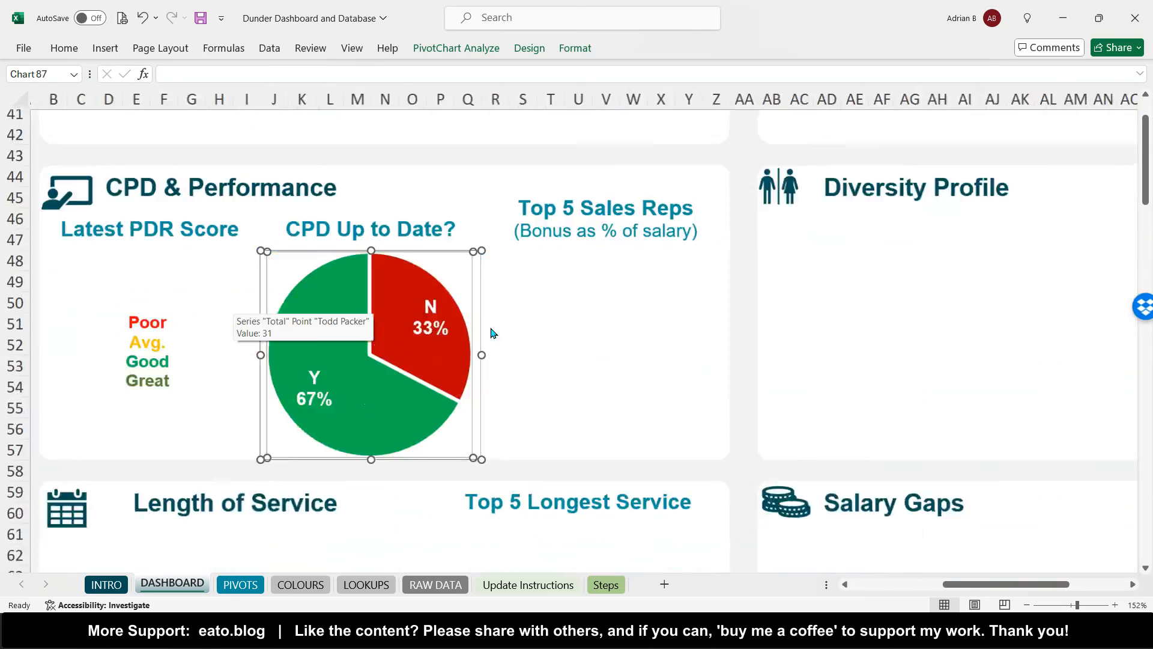
scroll(491, 328, "up", 7)
left_click(344, 175)
- Examine the Service Profile and Longest Service pivot tables on the finished workbook's PIVOTS sheet
left_click(241, 585)
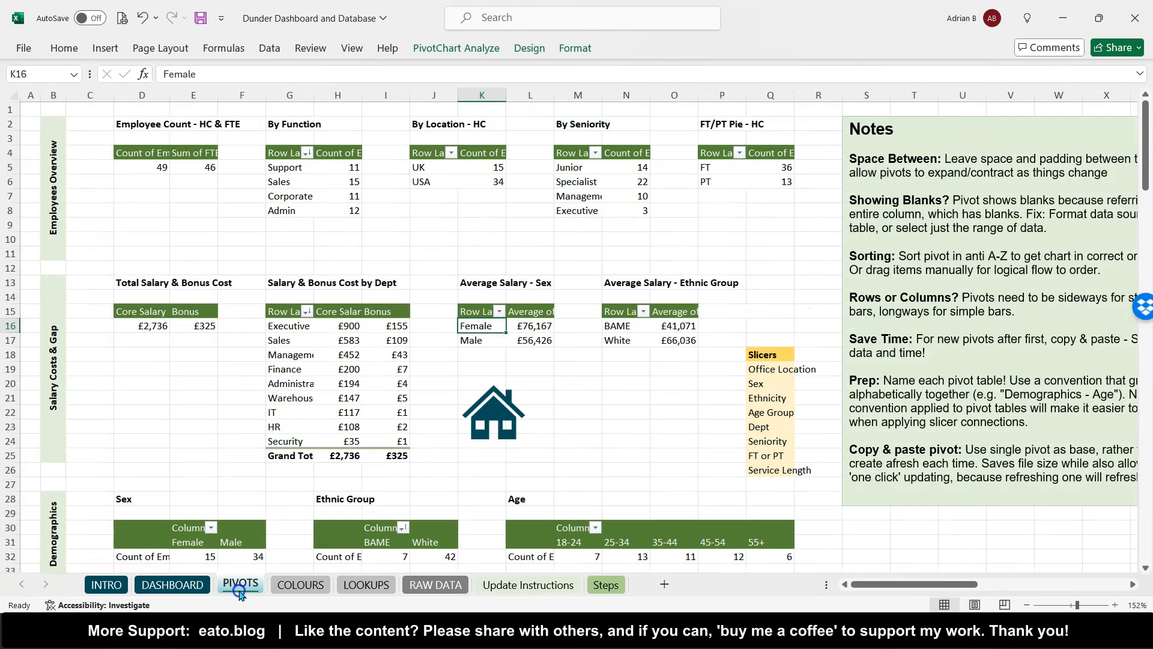
scroll(319, 425, "down", 1)
scroll(318, 425, "down", 10)
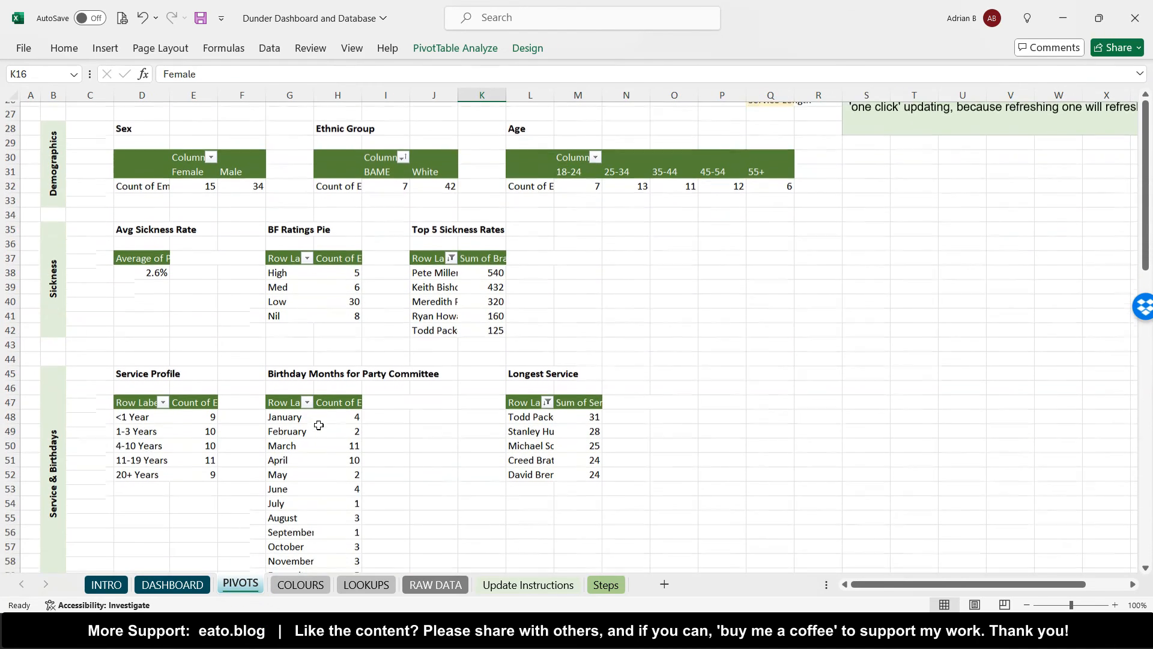
scroll(318, 425, "down", 1)
left_click(196, 316)
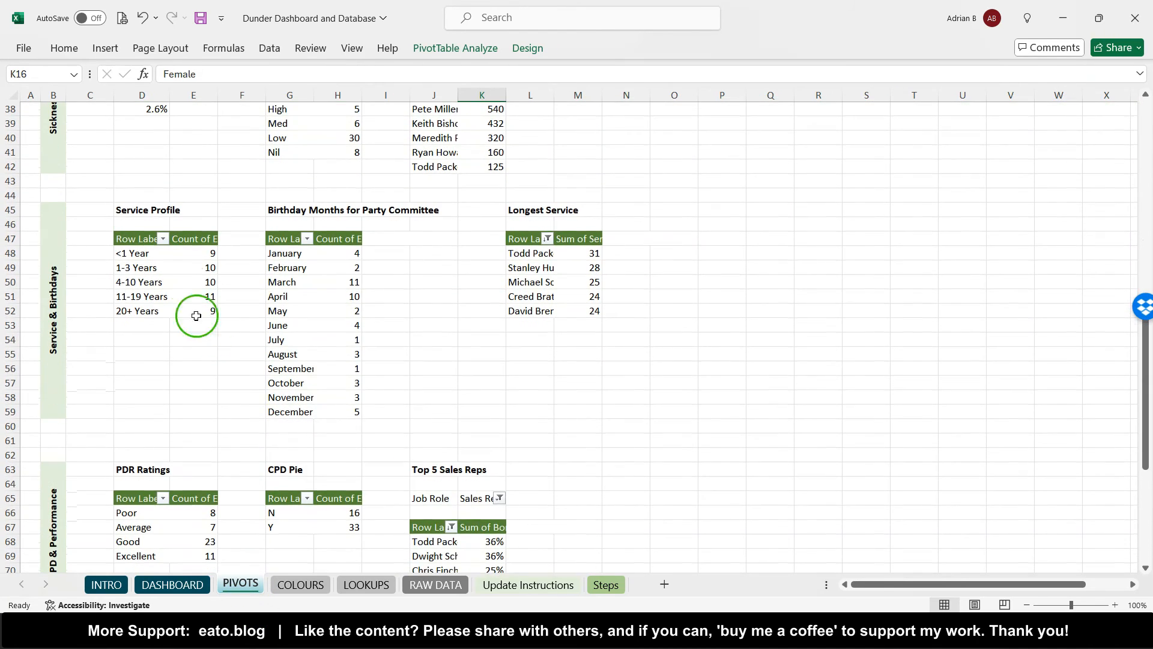
left_click(182, 268)
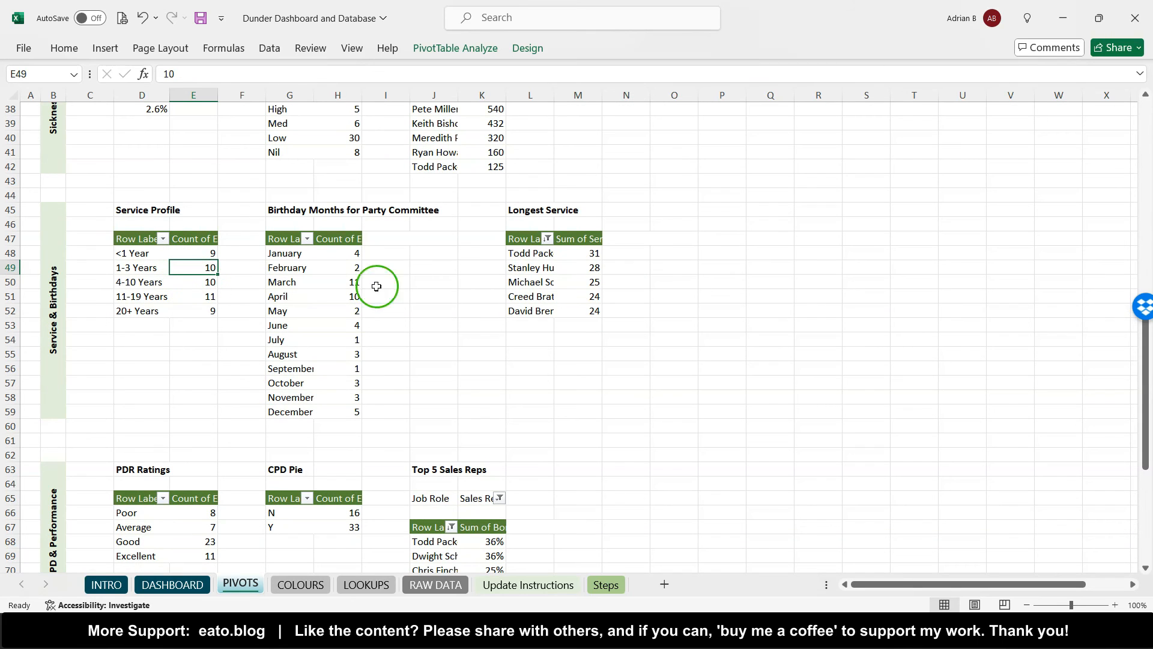
right_click(580, 266)
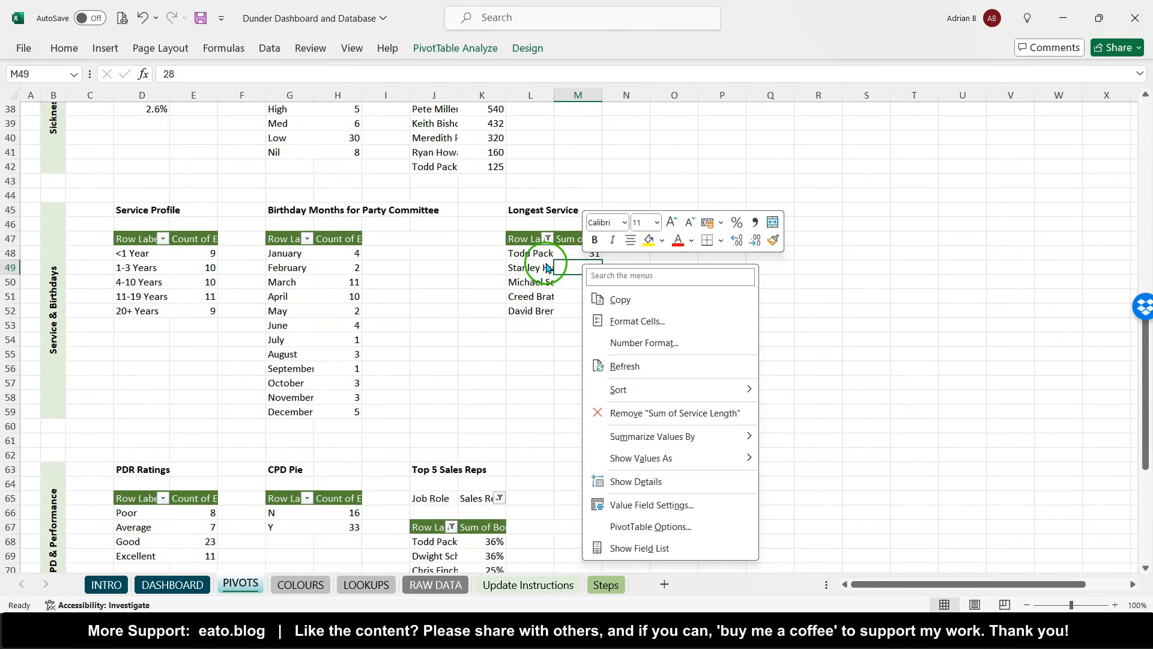
- Compare the Top 5 Sales Reps bar chart with the Length of Service and Top 5 Longest Service charts on the finished dashboard
left_click(173, 580)
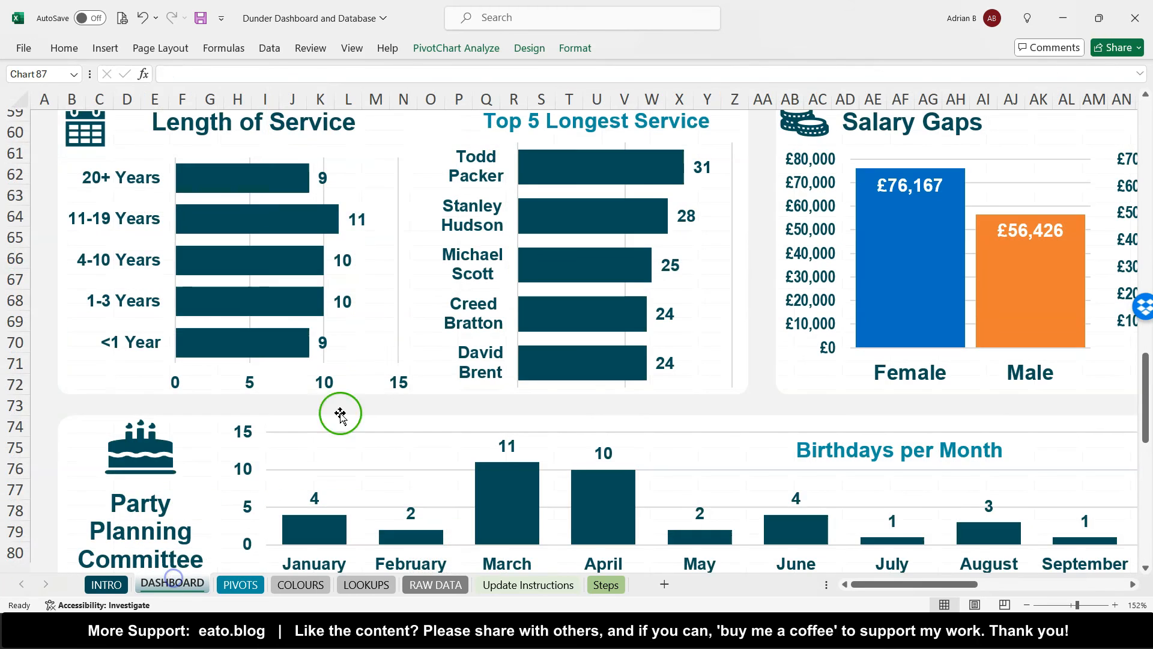
scroll(419, 334, "up", 5)
left_click(420, 334)
scroll(420, 339, "up", 3)
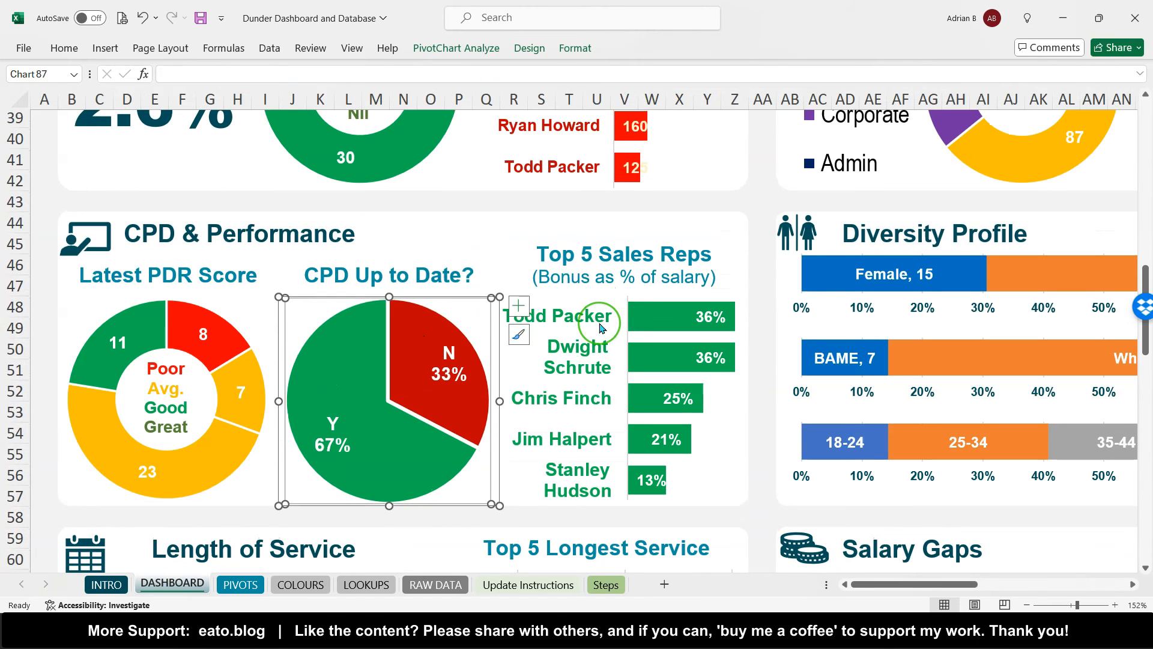
scroll(600, 327, "down", 6)
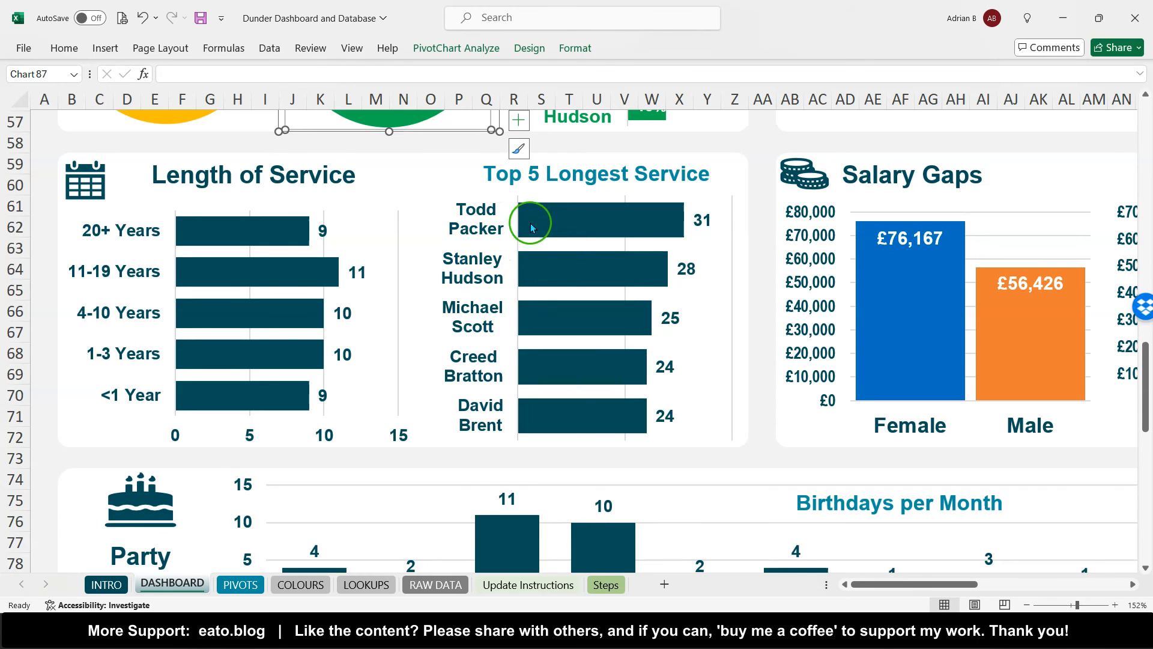
mouse_move(546, 222)
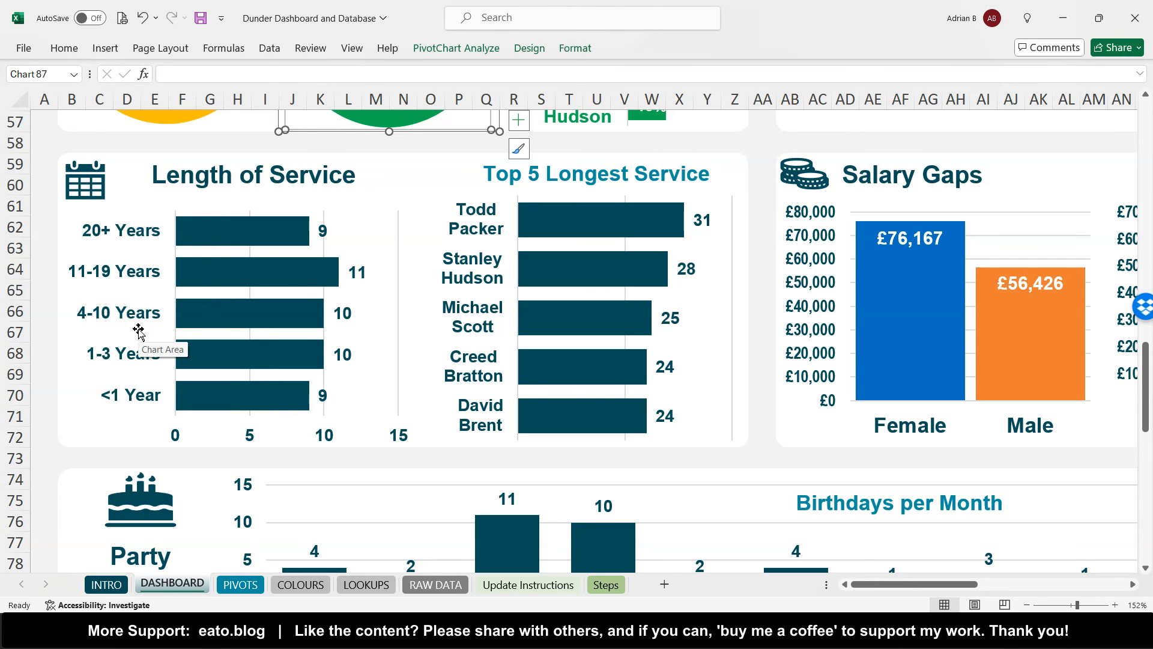
- Examine the finished dashboard's Salary Gaps column charts by sex and by ethnic group
left_click(203, 580)
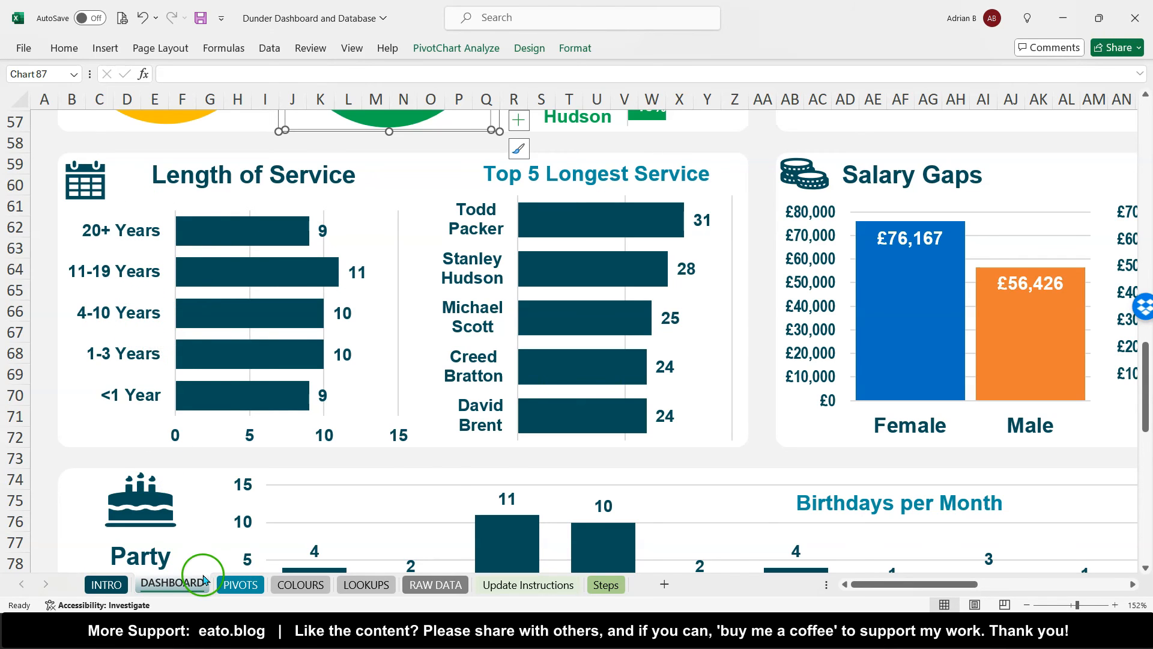
scroll(500, 451, "right", 7)
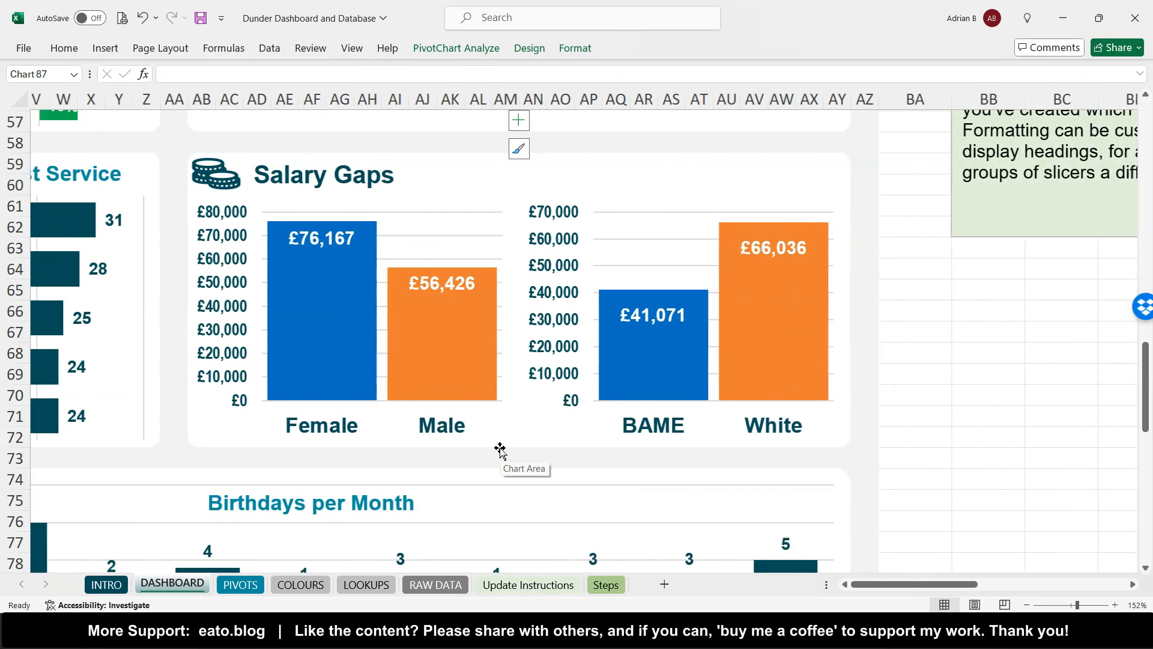
scroll(501, 450, "right", 1)
left_click(518, 520)
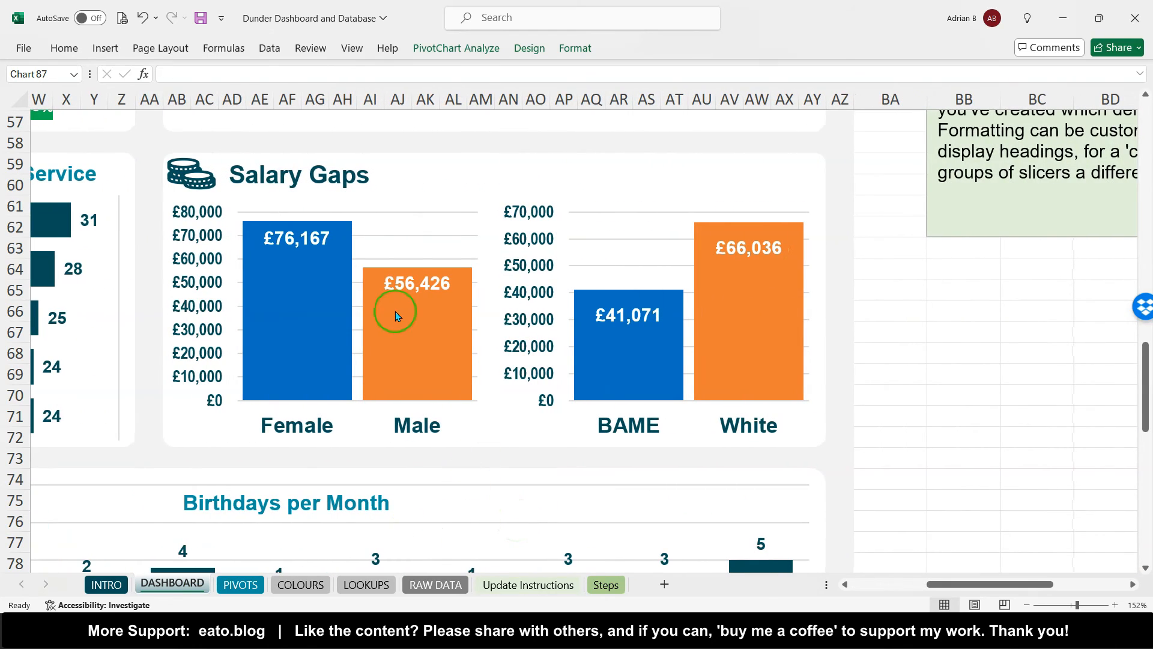
mouse_move(396, 315)
left_click(399, 190)
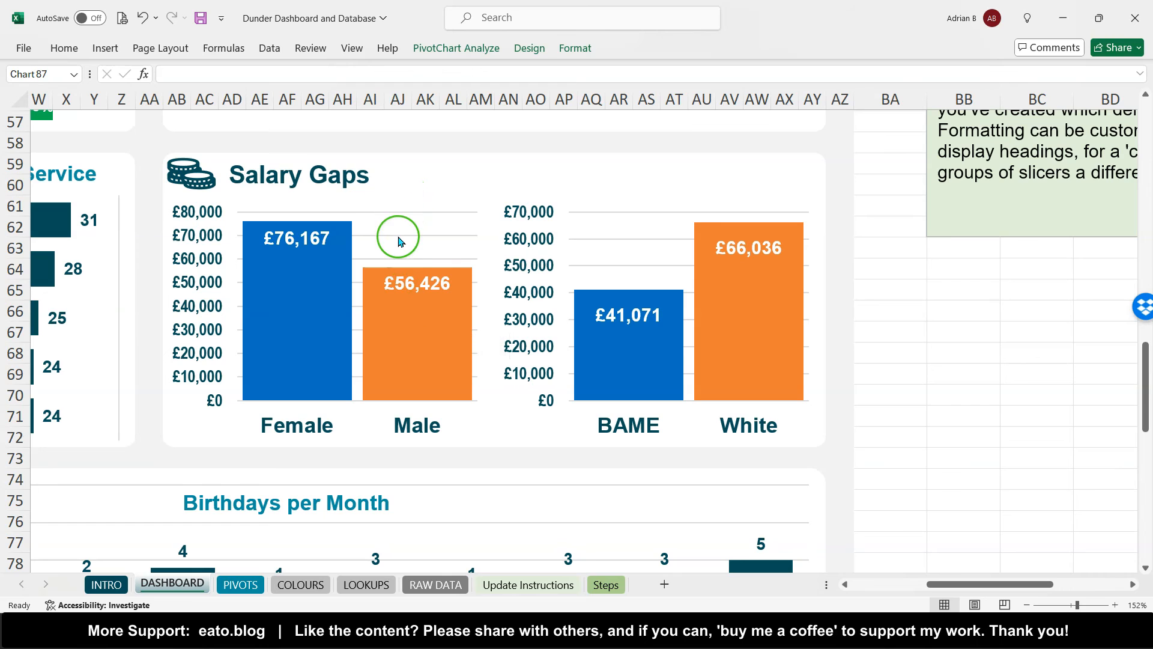
scroll(399, 239, "down", 1)
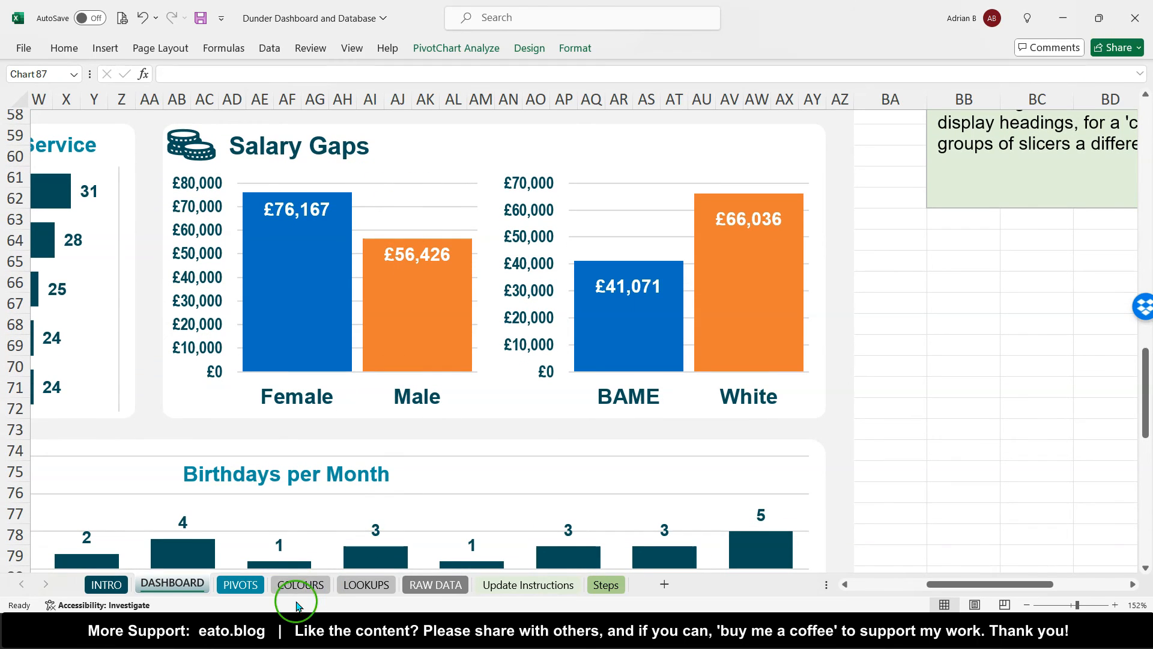
- Switch back to the Dunder Dashboard Follow Along workbook and select the Female average salary in the Salary & Bonus Sex pivot table
mouse_move(246, 631)
left_click(198, 558)
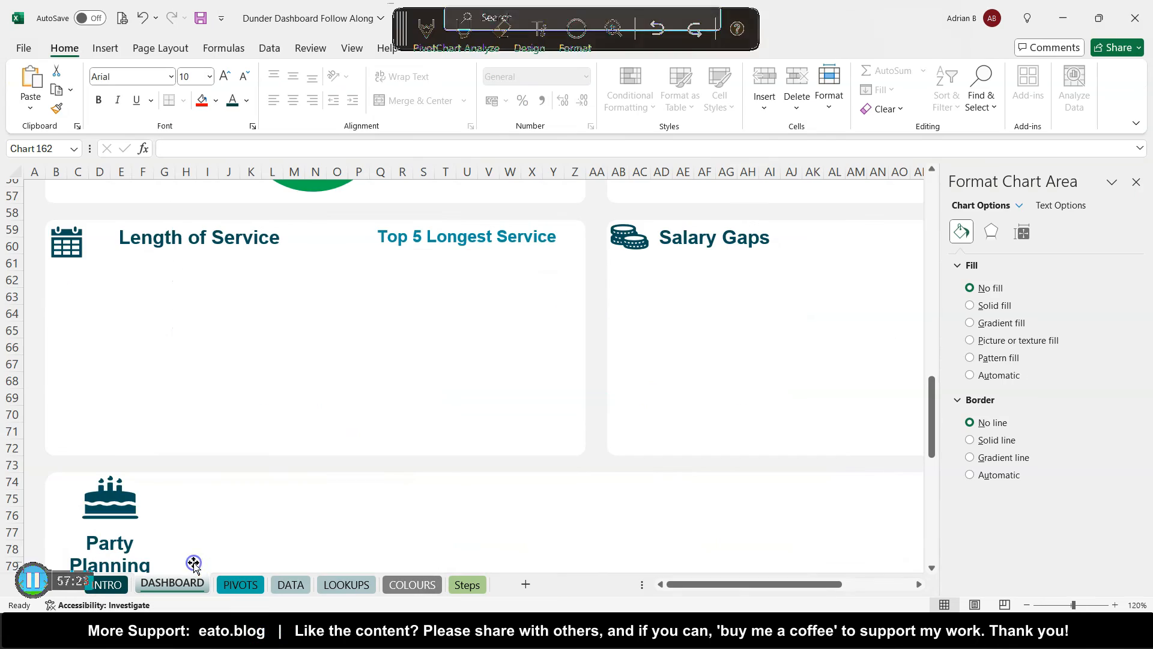
scroll(322, 442, "down", 3)
left_click(240, 583)
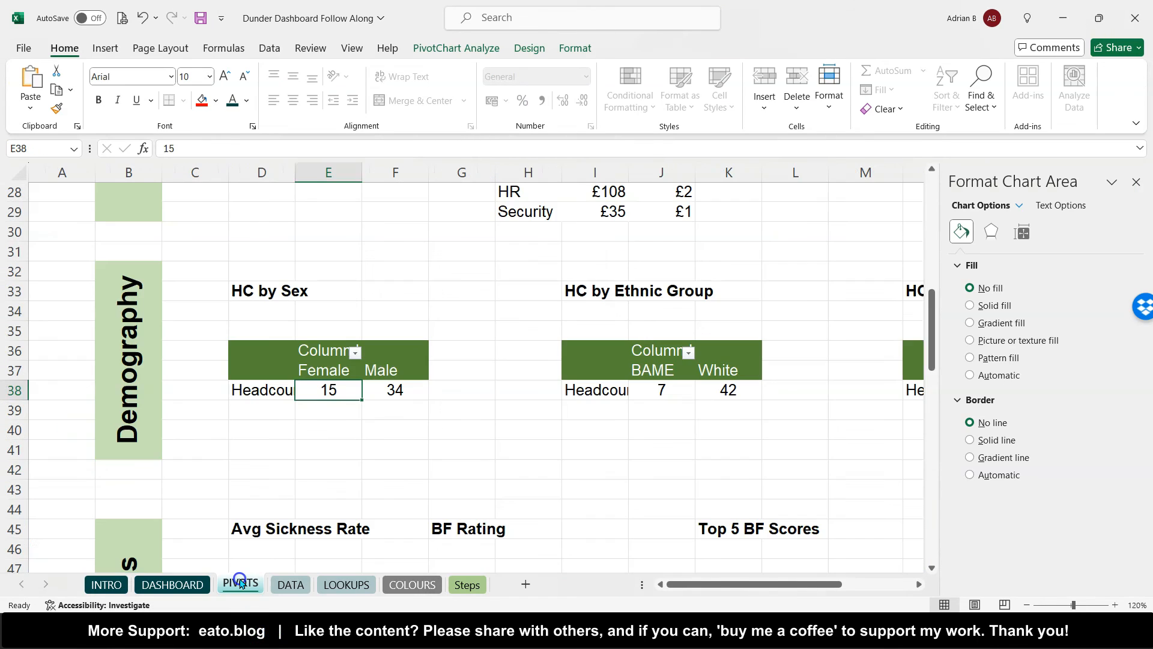
scroll(297, 425, "down", 11)
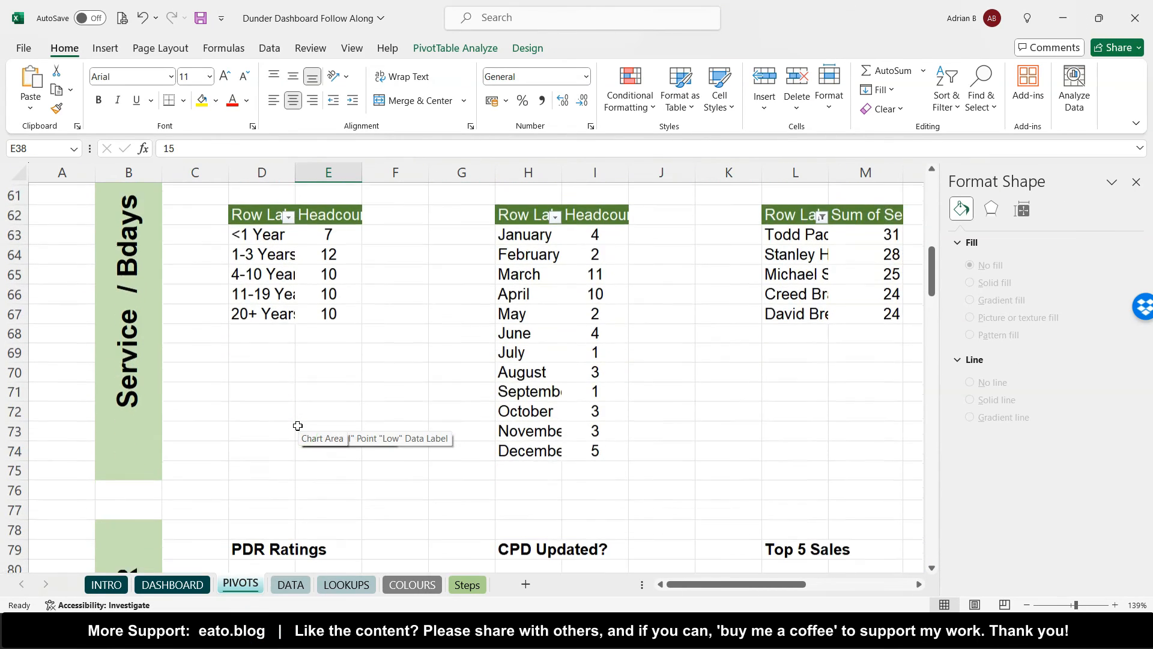
scroll(297, 425, "down", 6)
scroll(298, 425, "up", 20)
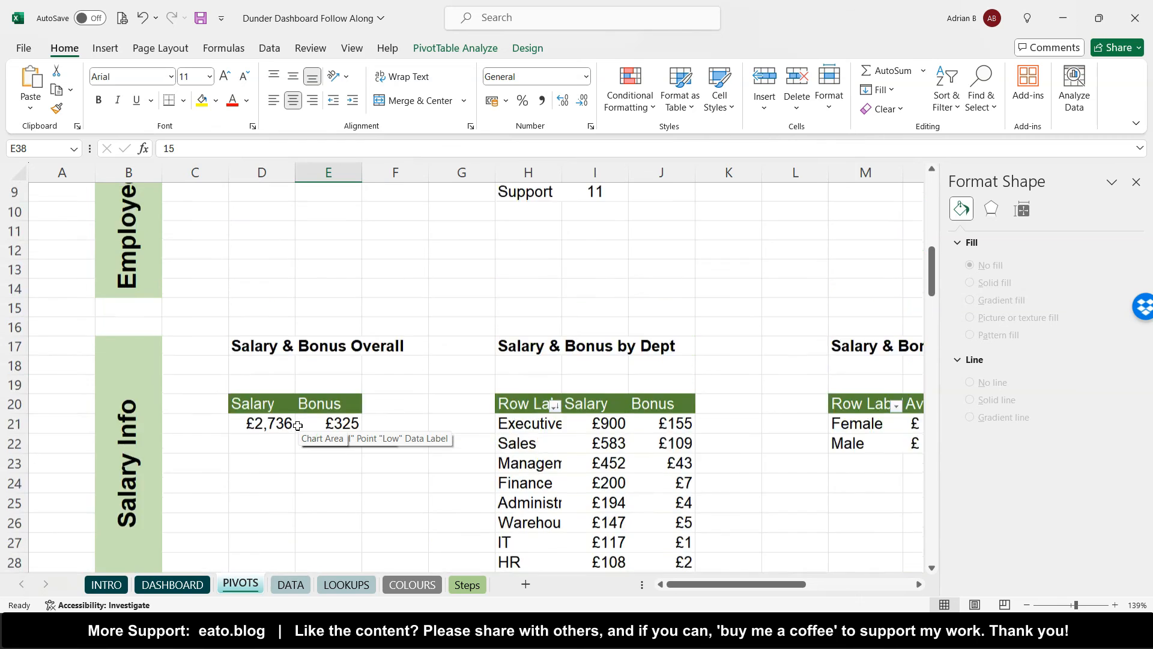
scroll(297, 425, "up", 3)
scroll(297, 425, "down", 5)
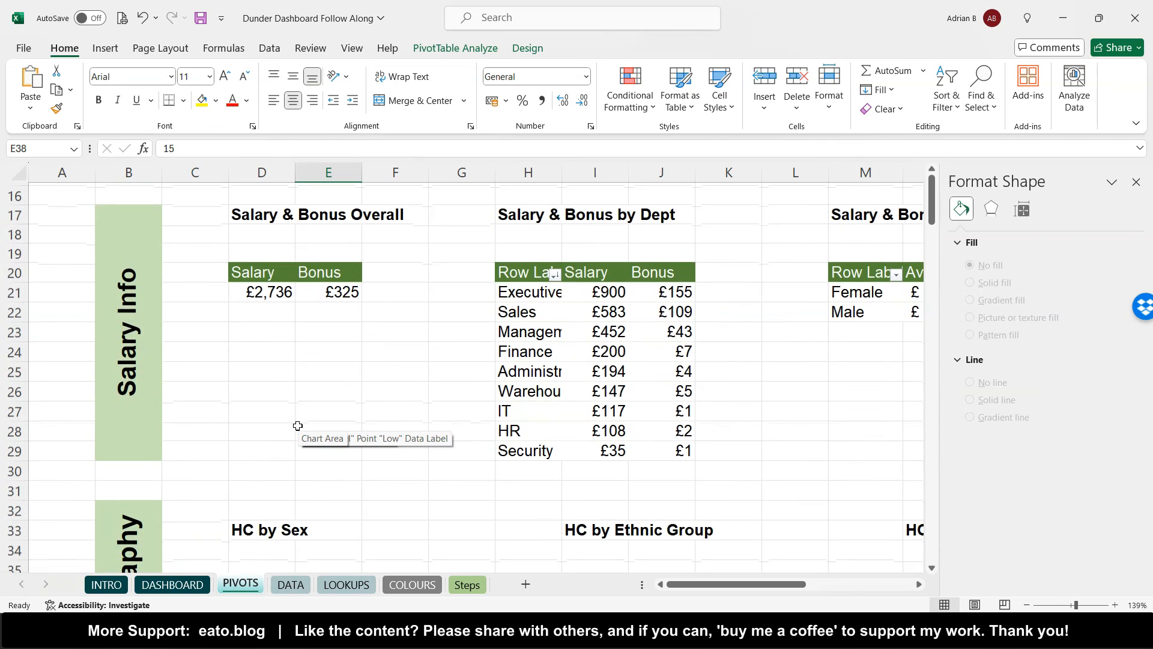
scroll(297, 425, "right", 5)
left_click(289, 252)
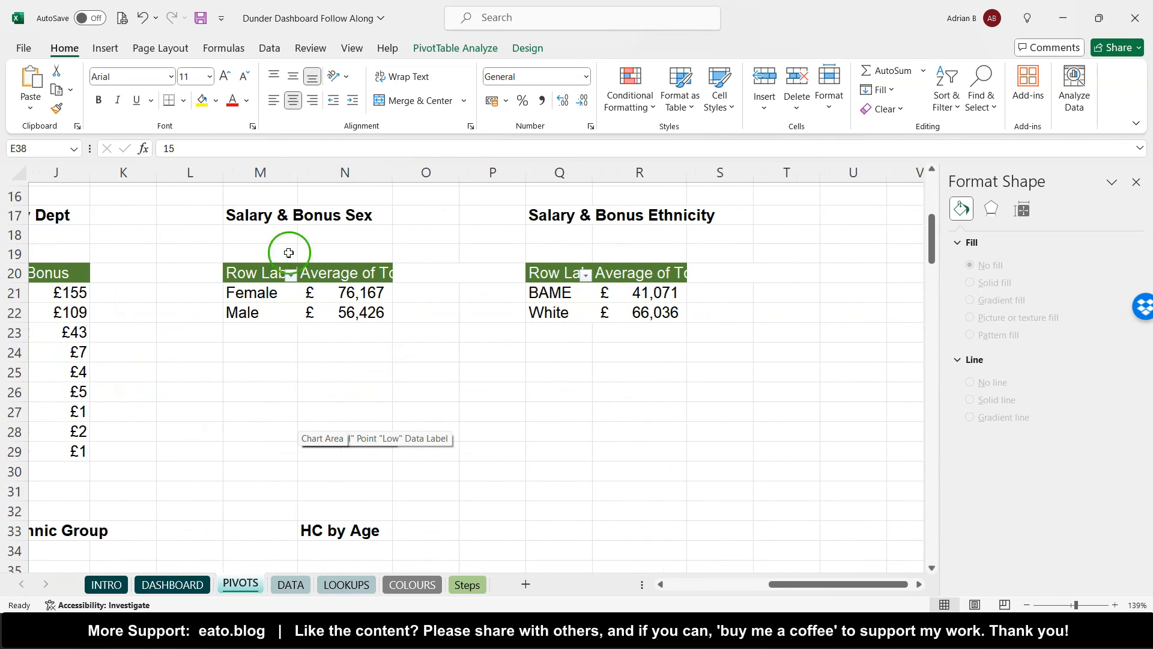
left_click(352, 292)
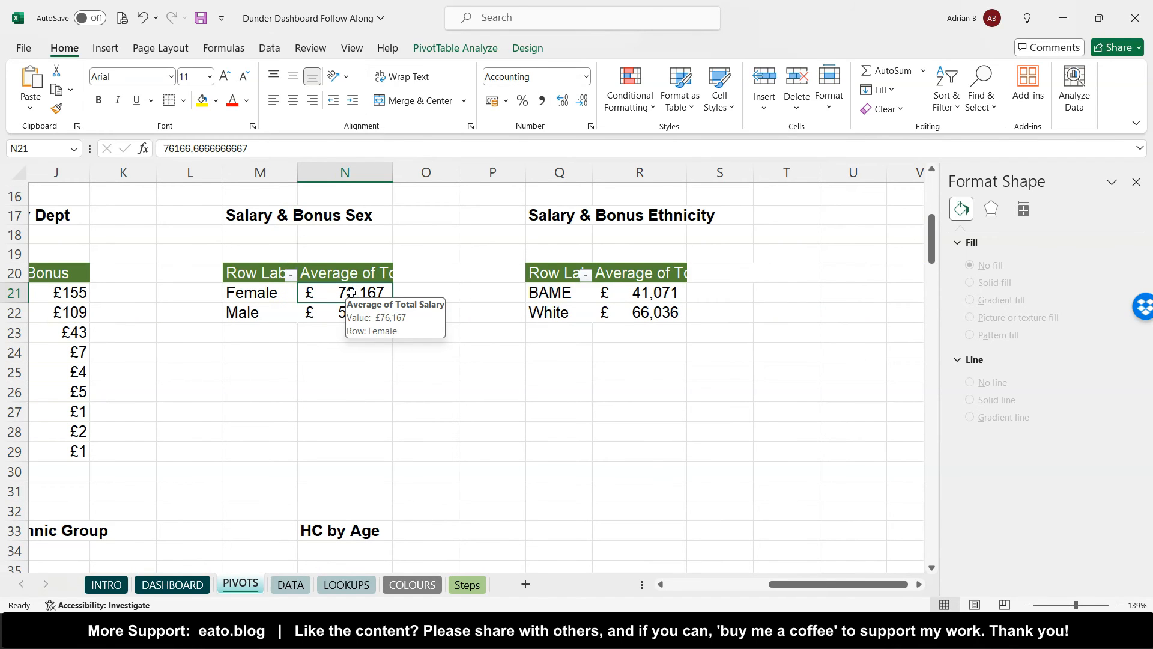
- Insert a 2-D clustered column chart from the Salary & Bonus Sex pivot table
right_click(352, 294)
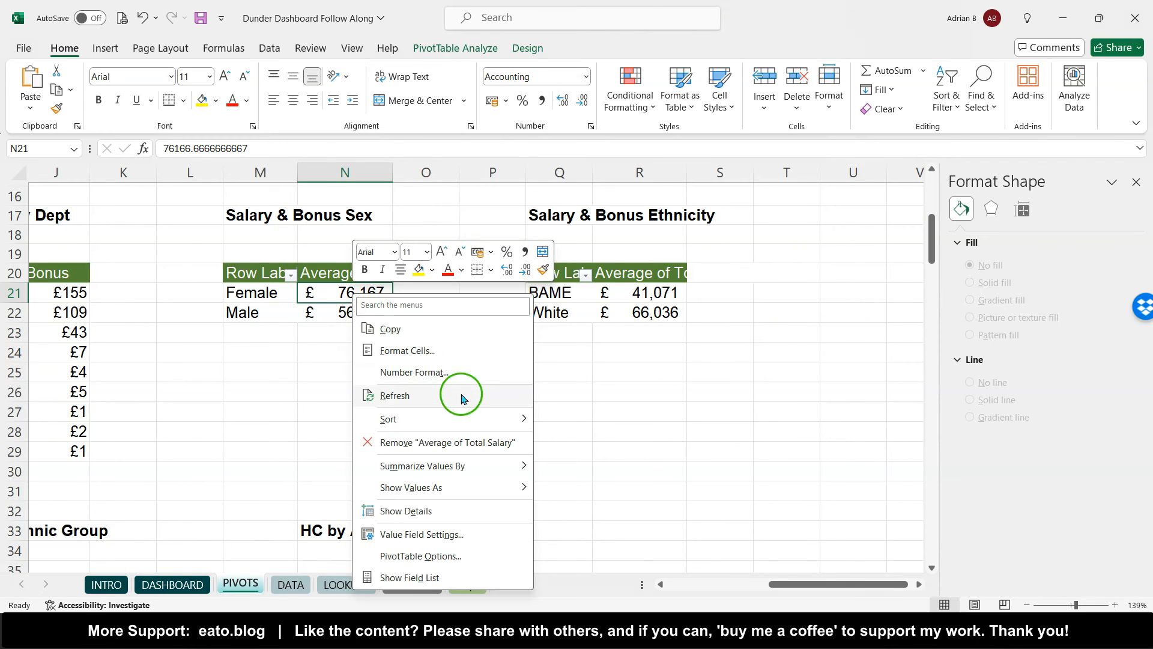
mouse_move(399, 486)
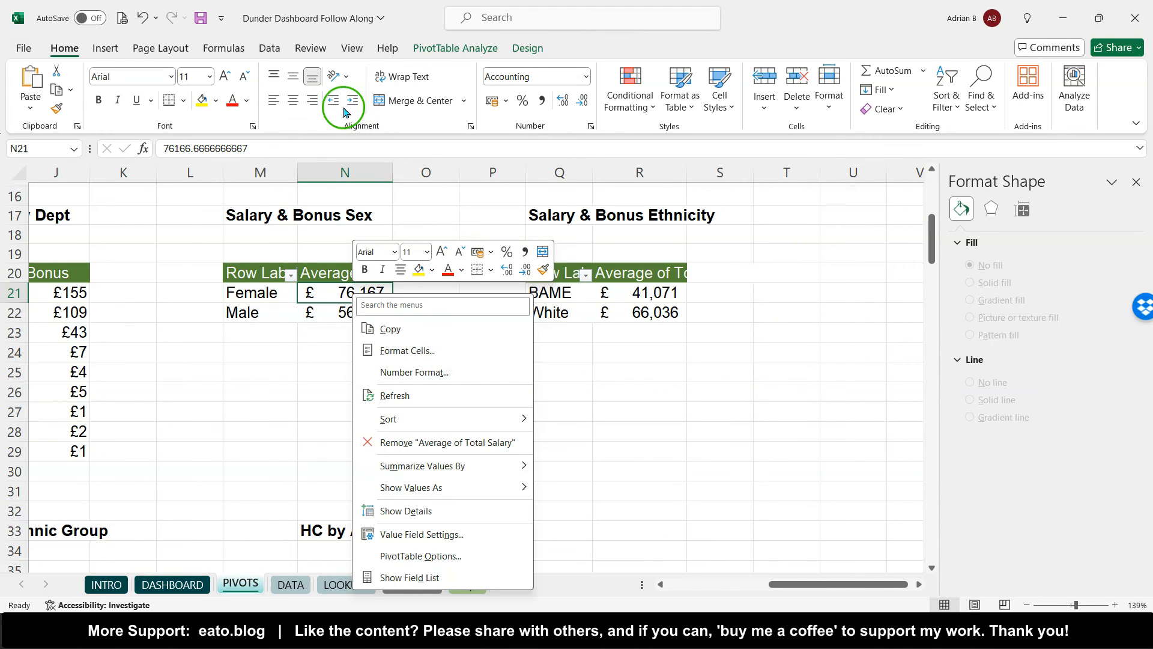
left_click(92, 59)
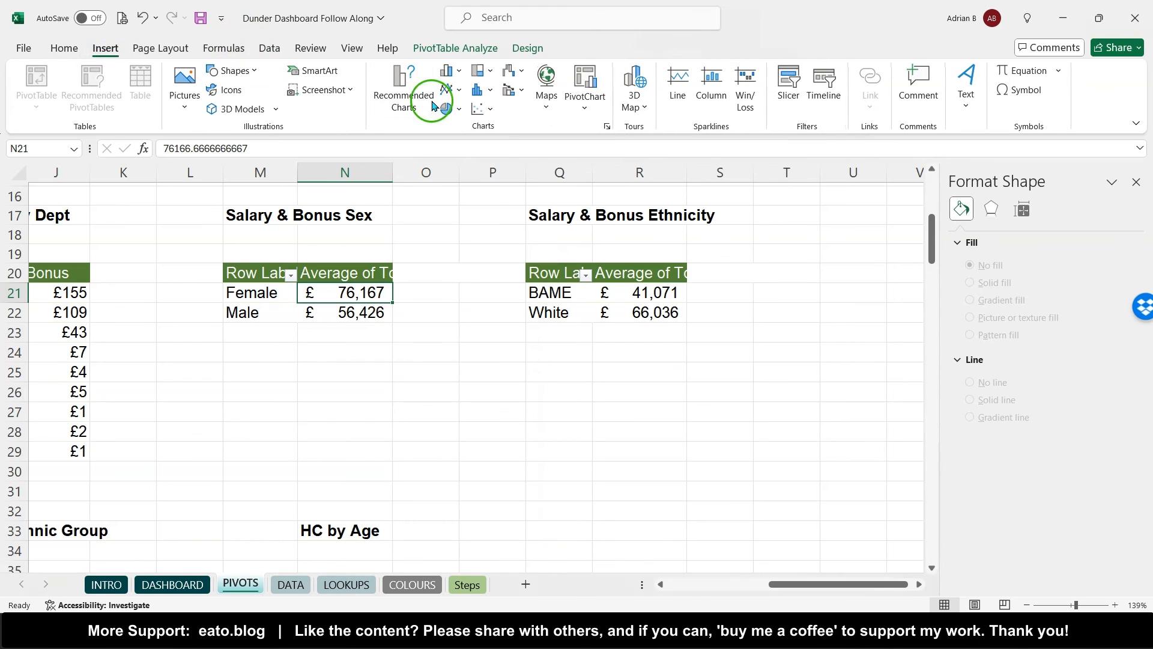
left_click(455, 74)
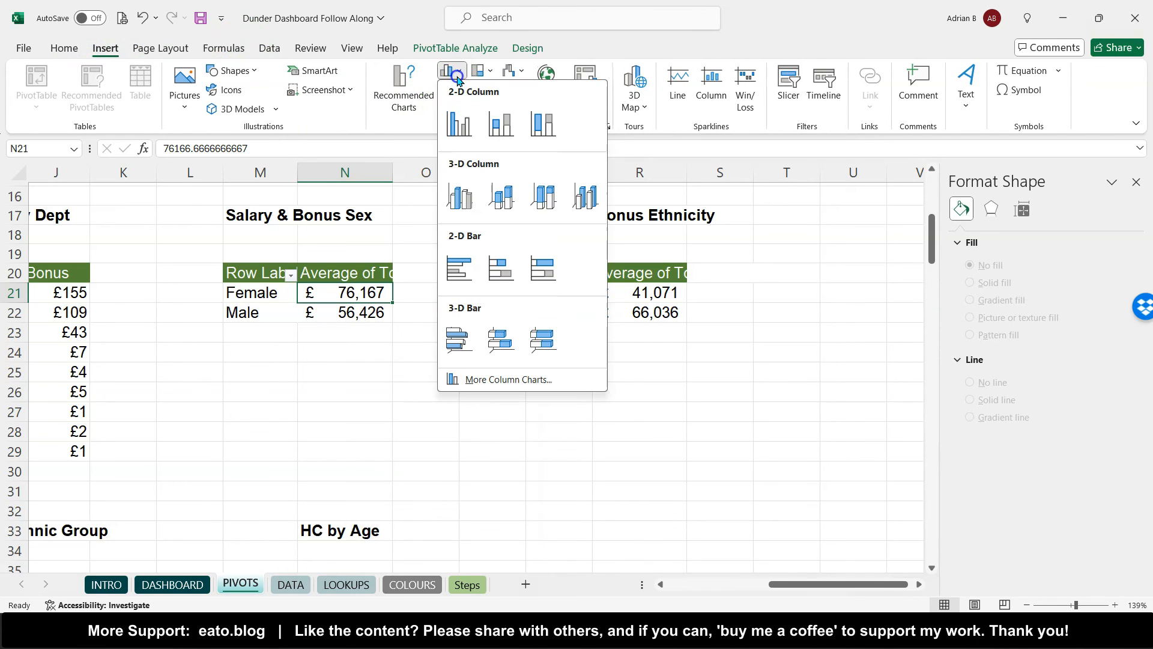
left_click(458, 124)
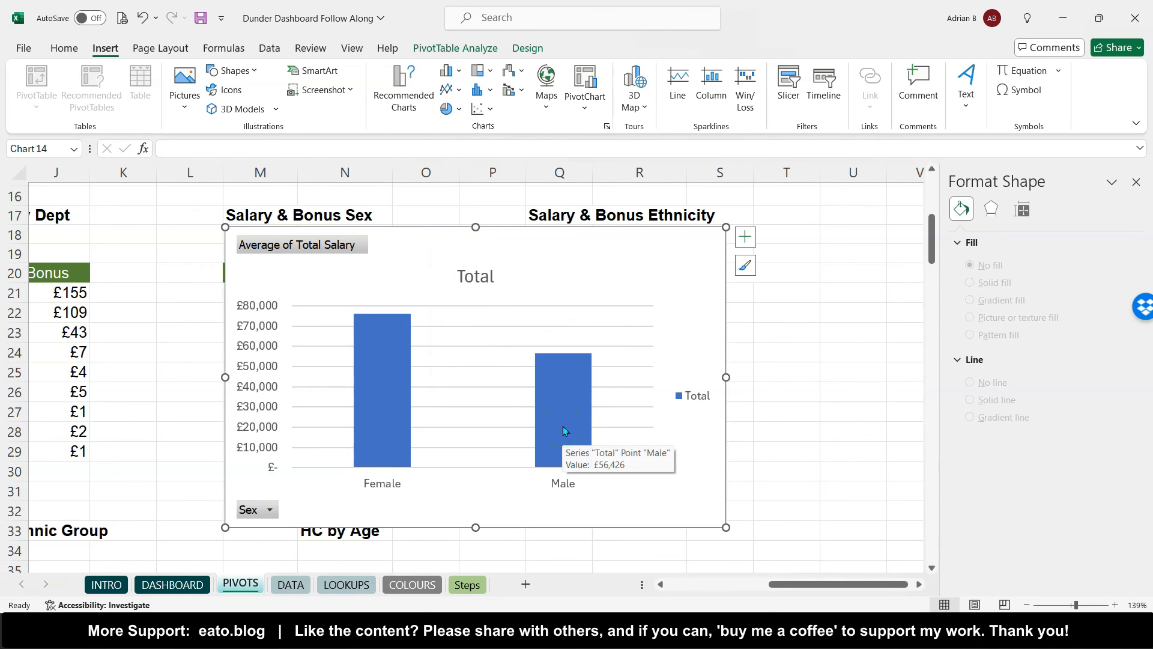
- Move the average salary by sex chart from the PIVOTS sheet into the Salary Gaps panel on the DASHBOARD sheet
key("ctrl+x")
left_click(180, 584)
left_click(342, 466)
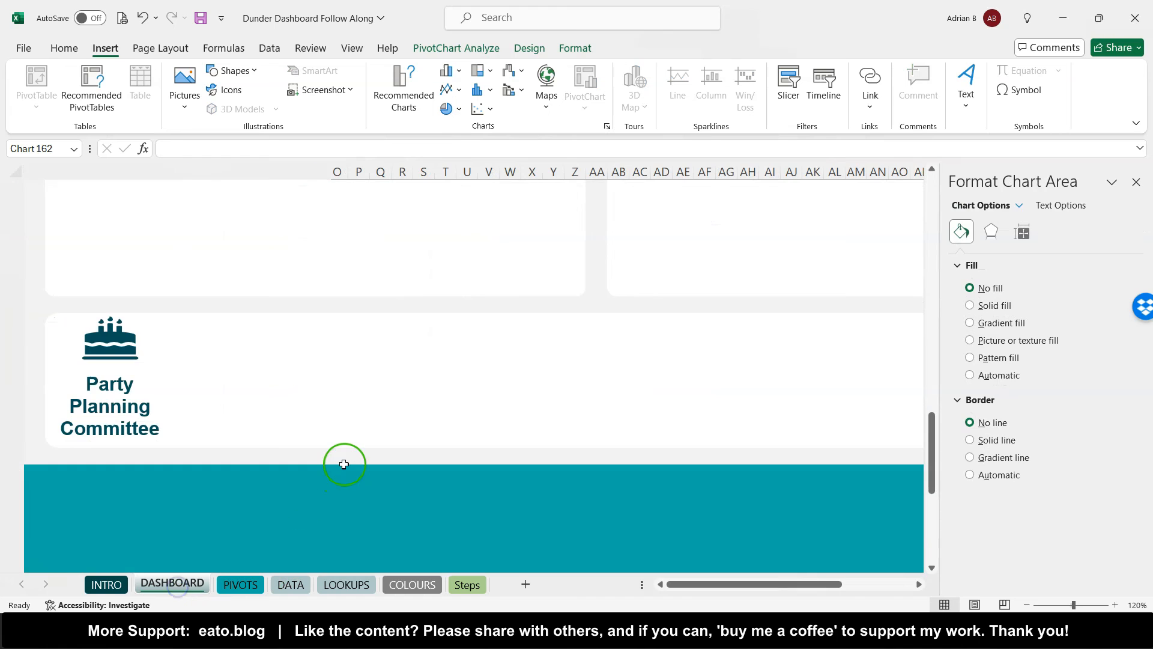
scroll(344, 464, "up", 6)
scroll(343, 464, "right", 5)
key("ctrl+v")
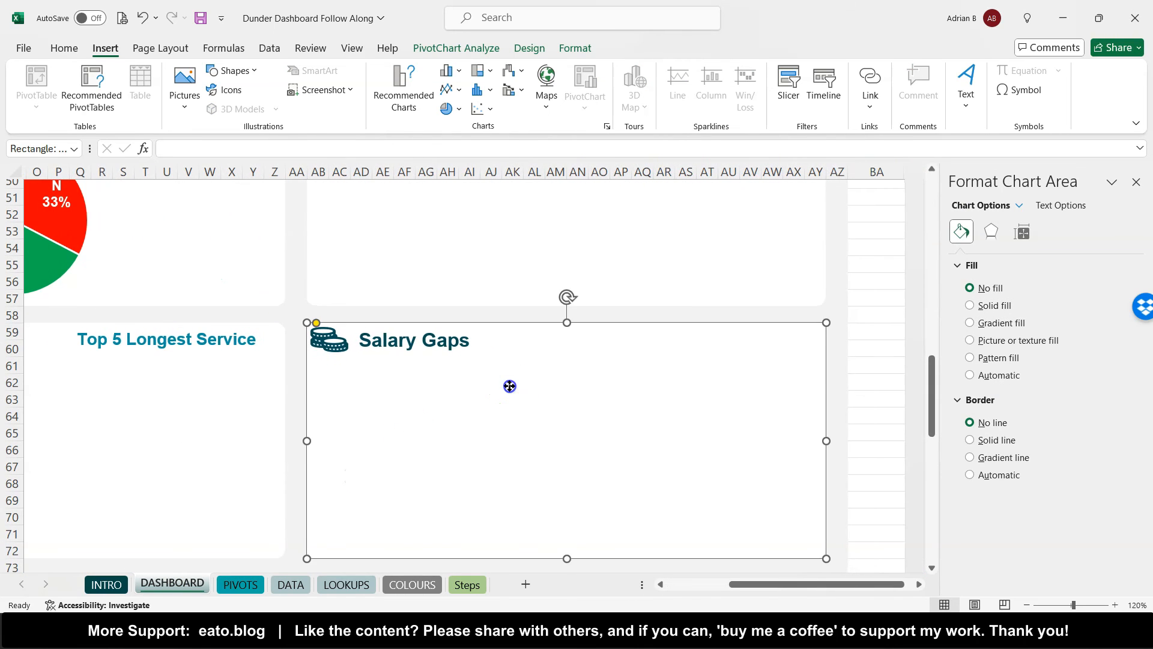
left_click(551, 394)
- Hide all field buttons on the salary by sex chart
left_click(414, 319)
right_click(390, 328)
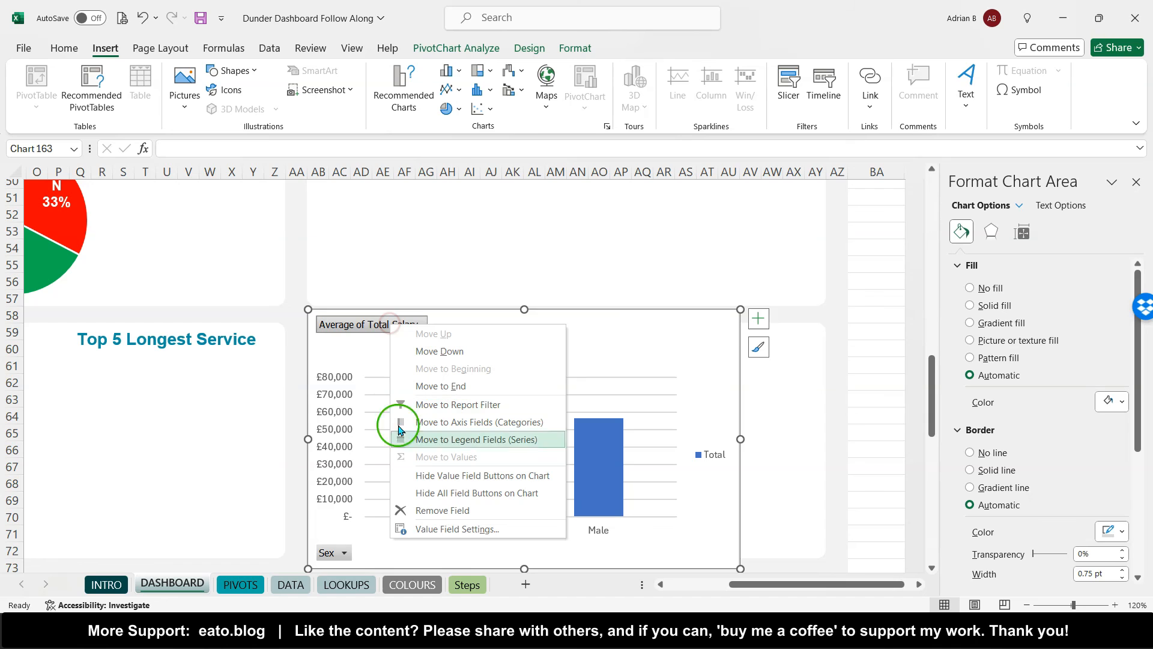
left_click(461, 493)
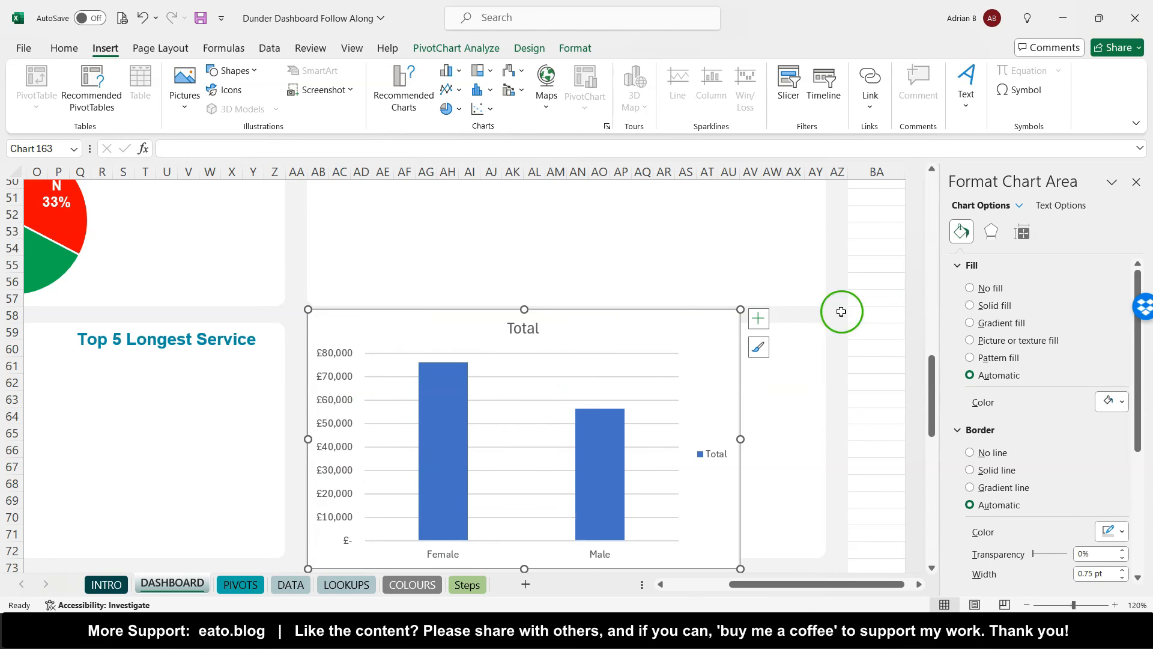
- Set both the chart area and the plot area of the salary by sex chart to no fill and no border line
left_click(980, 293)
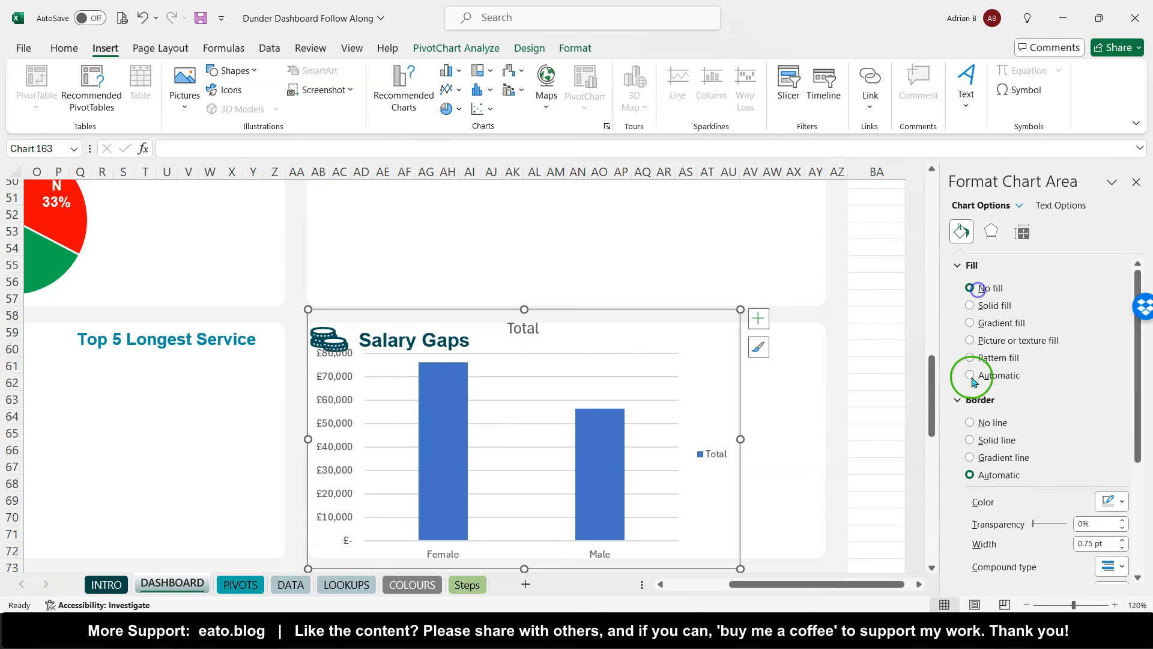
left_click(974, 422)
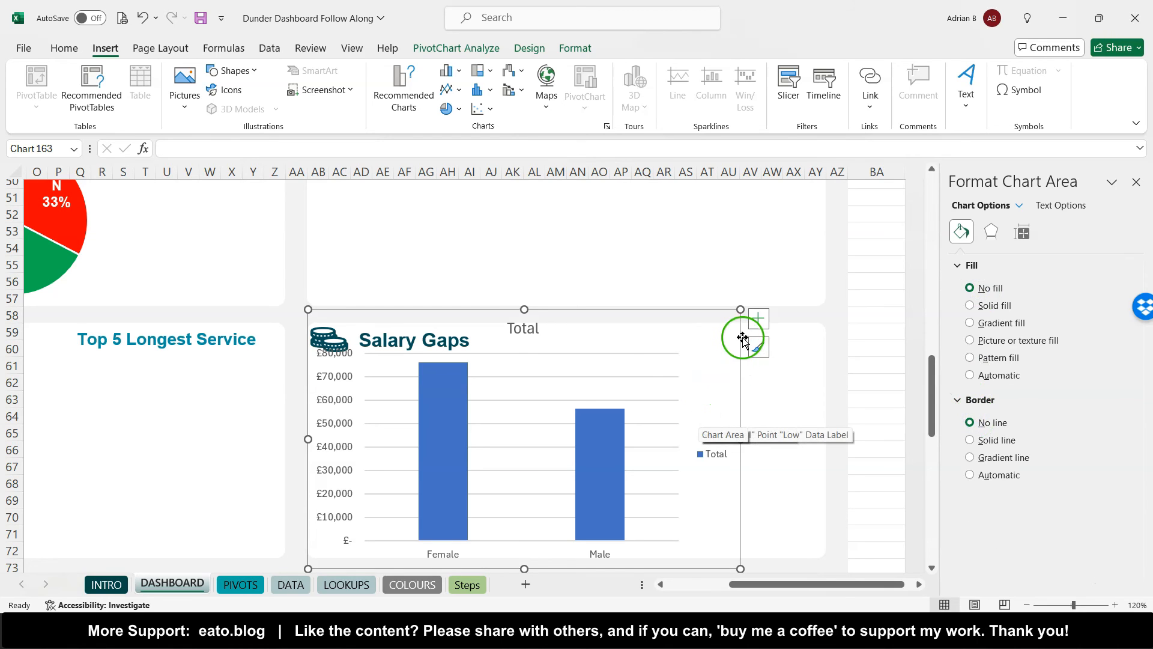
left_click(669, 365)
left_click(970, 289)
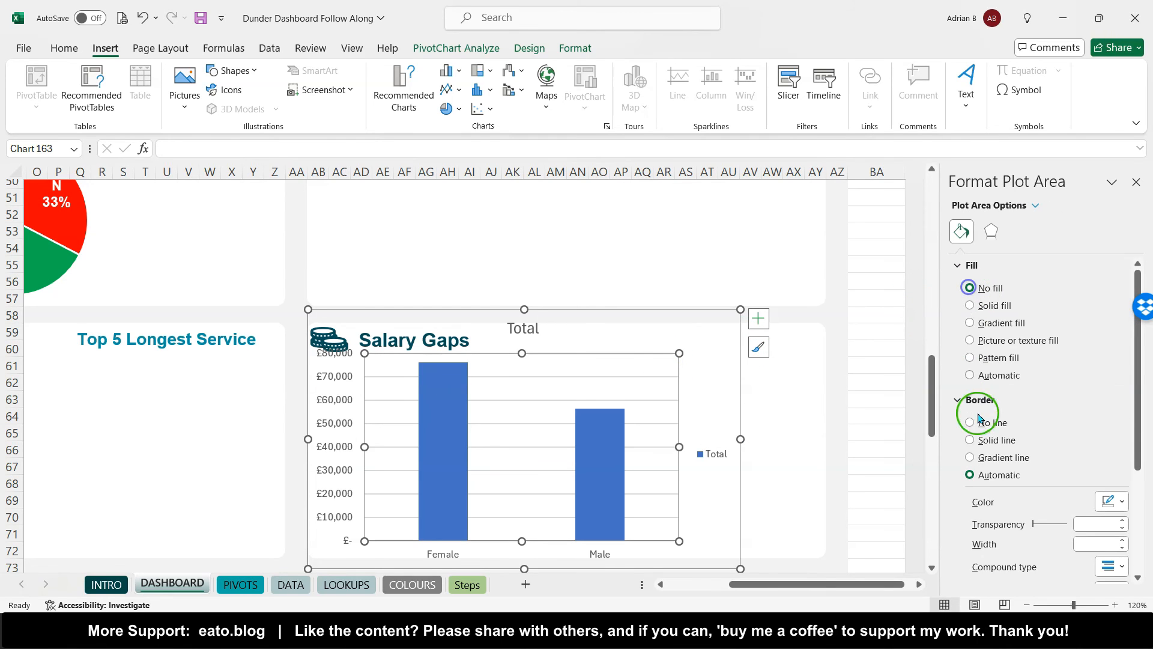
left_click(978, 428)
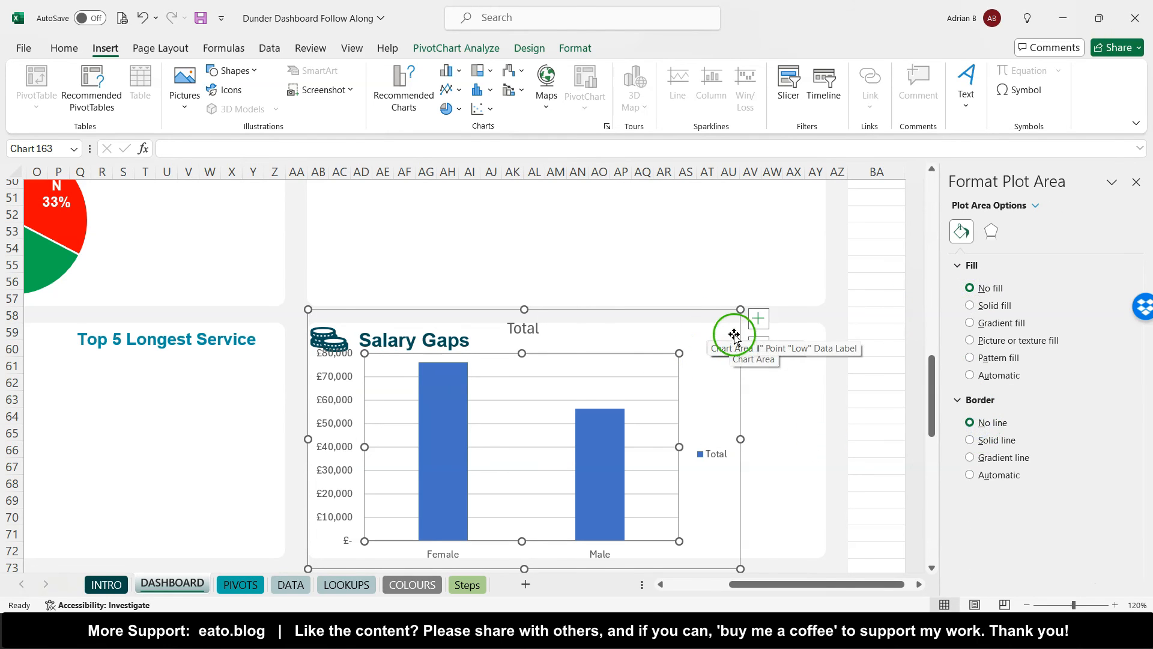
- Shrink the salary by sex chart to fit the left half of the Salary Gaps panel, below its heading
left_click_drag(740, 309, 568, 350)
scroll(567, 470, "down", 4)
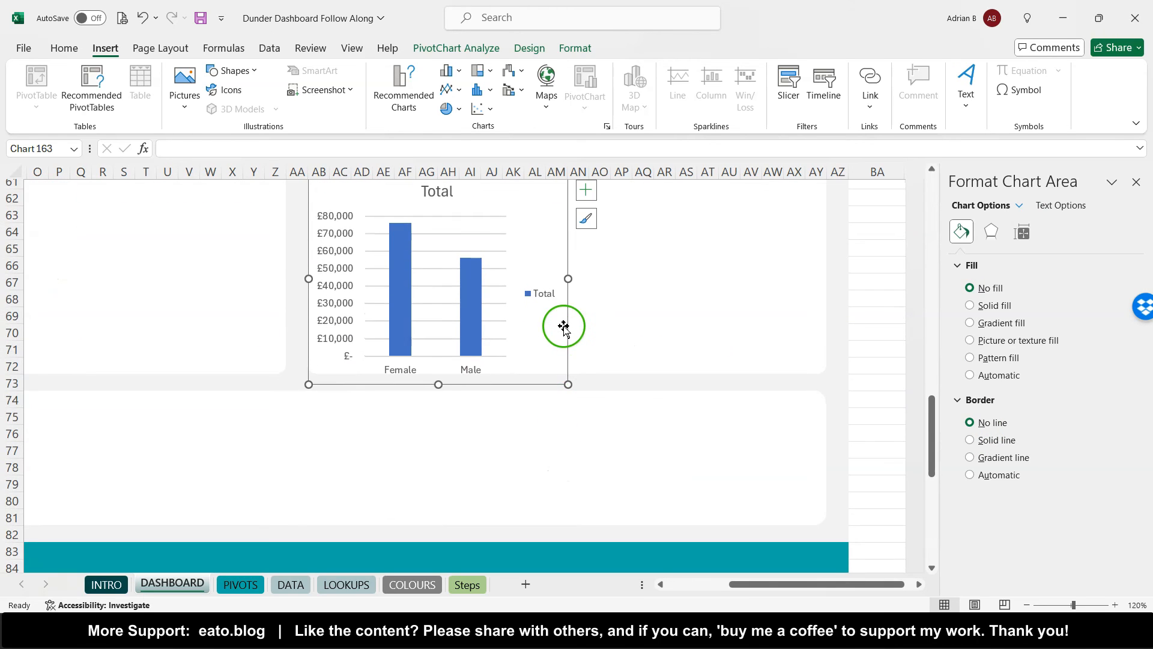
left_click_drag(434, 380, 434, 374)
- Delete the legend and the Total title from the salary by sex chart
key("Delete")
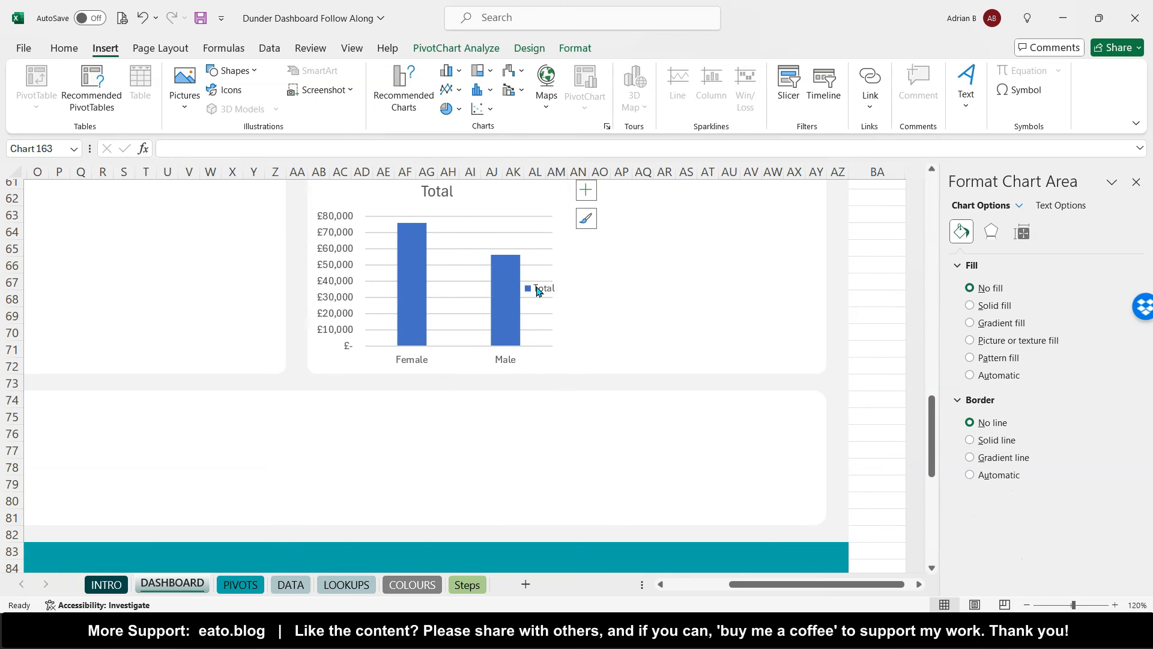
scroll(474, 273, "up", 2)
left_click(437, 264)
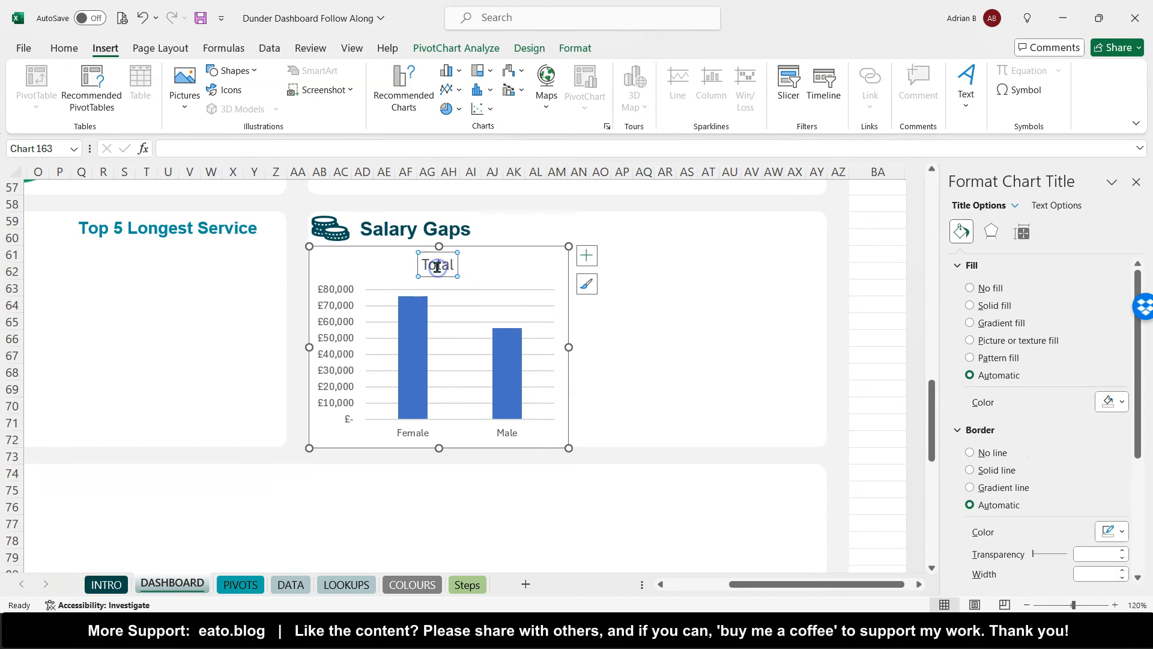
key("Delete")
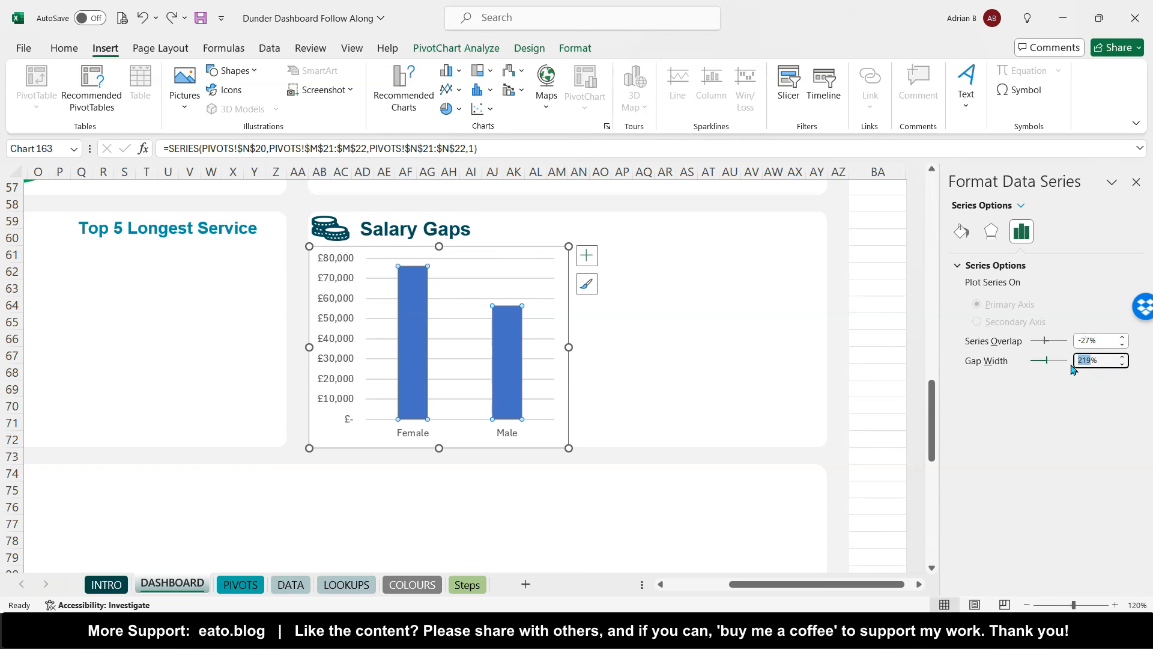
- Set the gap width of the Female and Male columns to 10% and add data labels to them
key("Return")
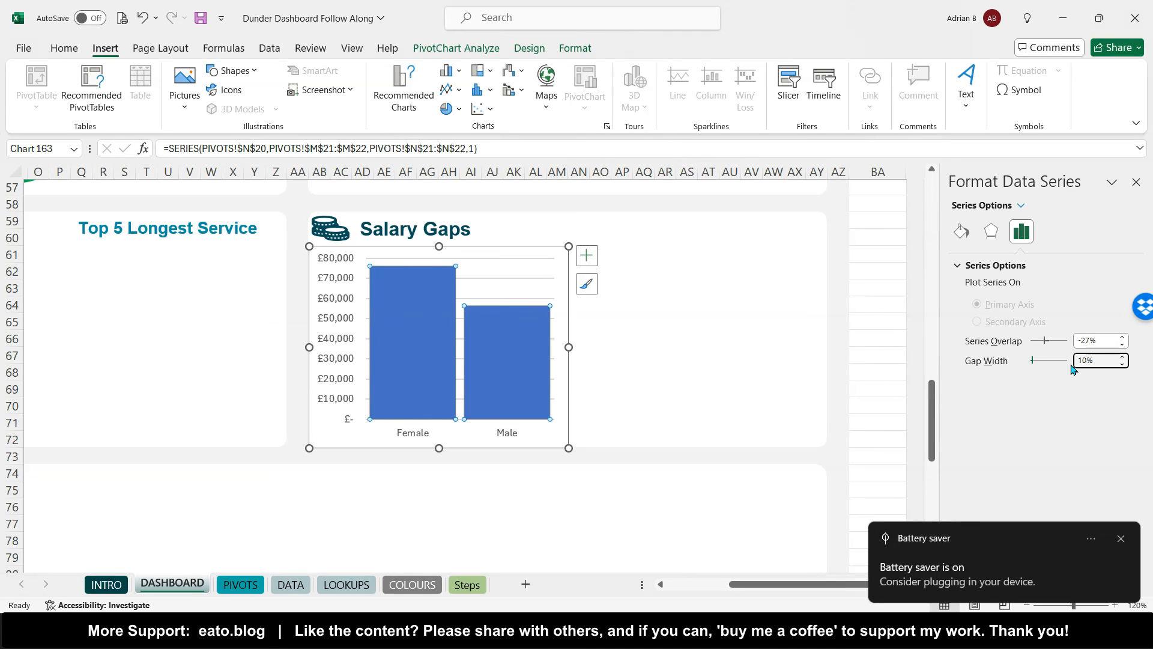
mouse_move(538, 398)
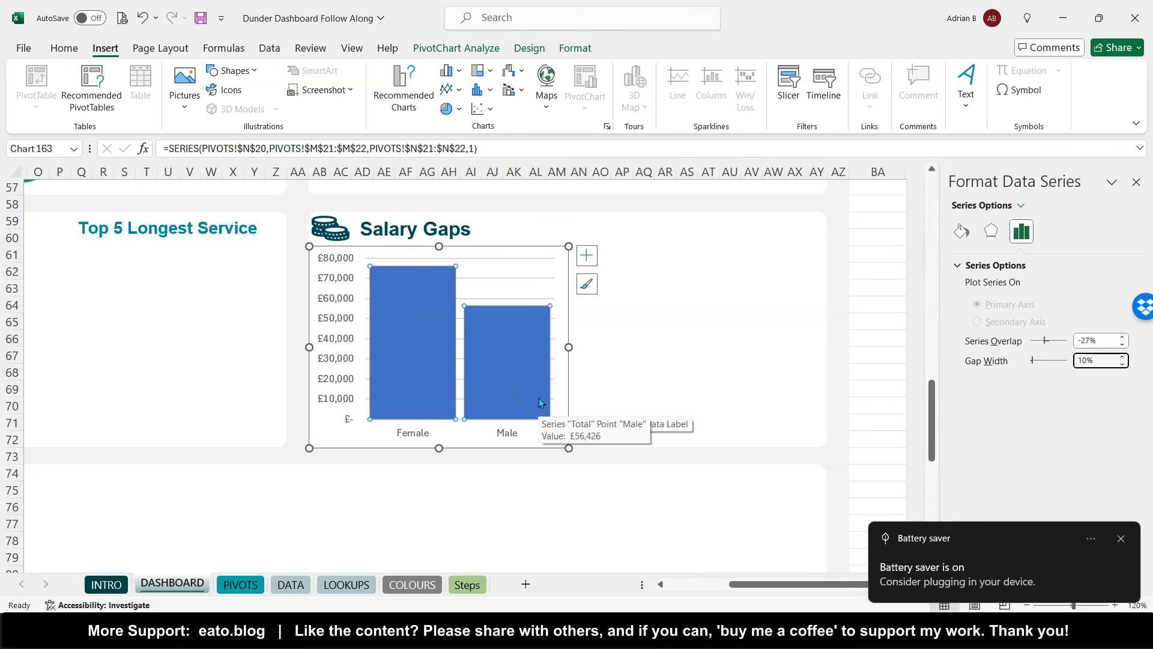
right_click(509, 355)
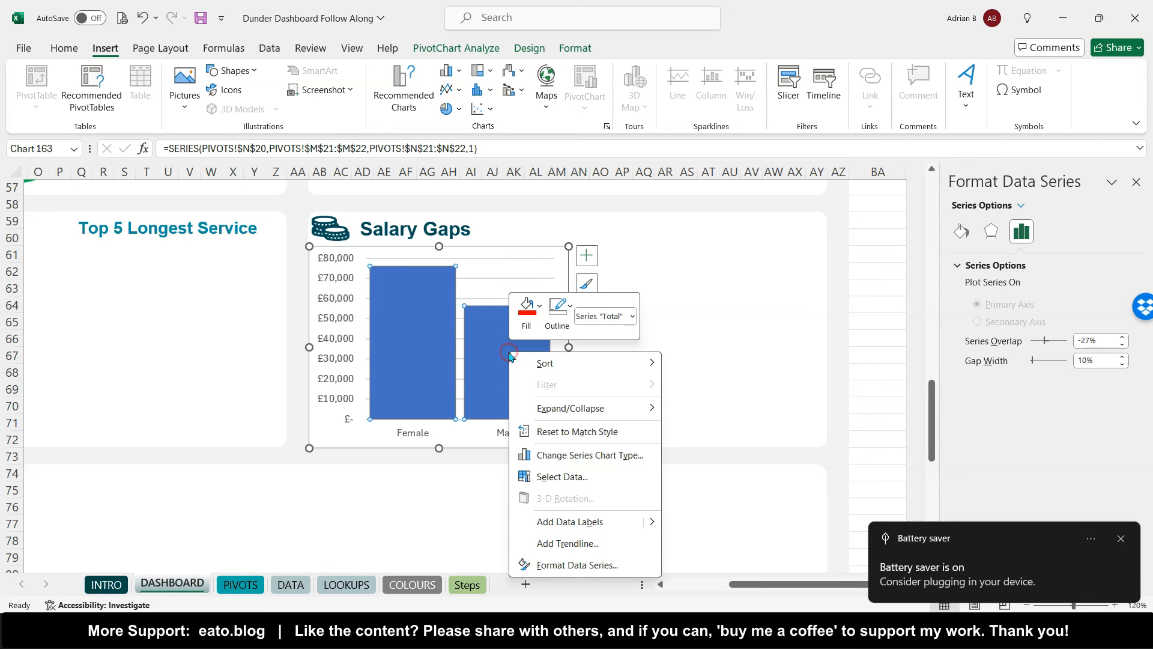
left_click(587, 528)
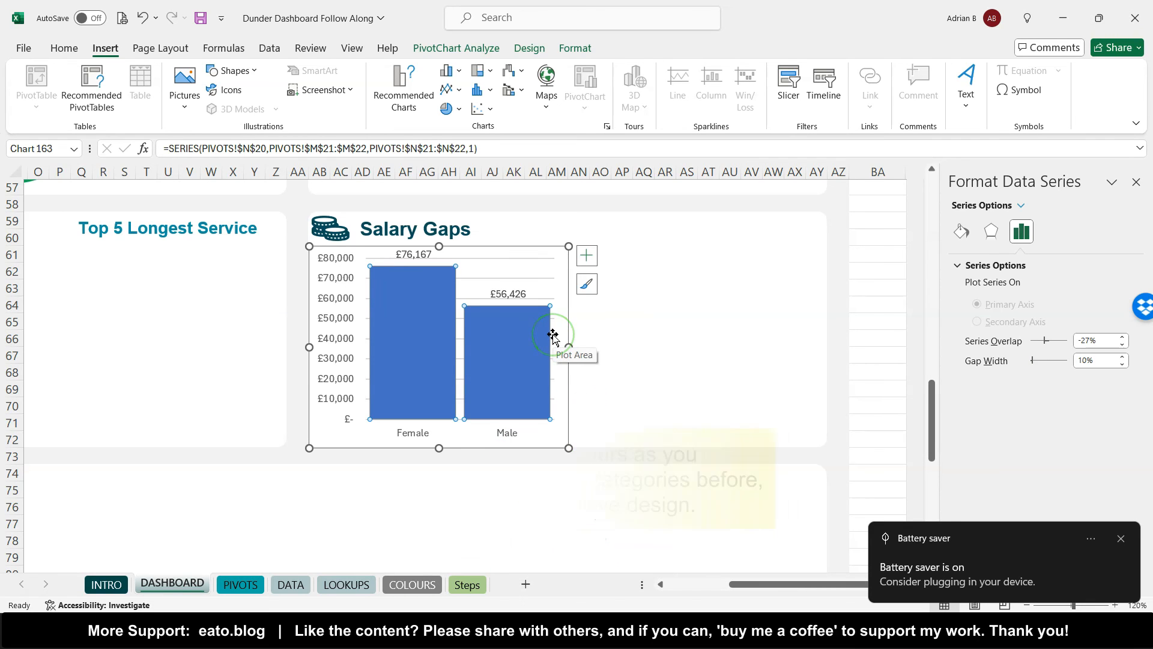
- Switch to the PIVOTS sheet and select the July headcount in the birthday month pivot table
scroll(552, 336, "down", 2)
scroll(552, 336, "left", 5)
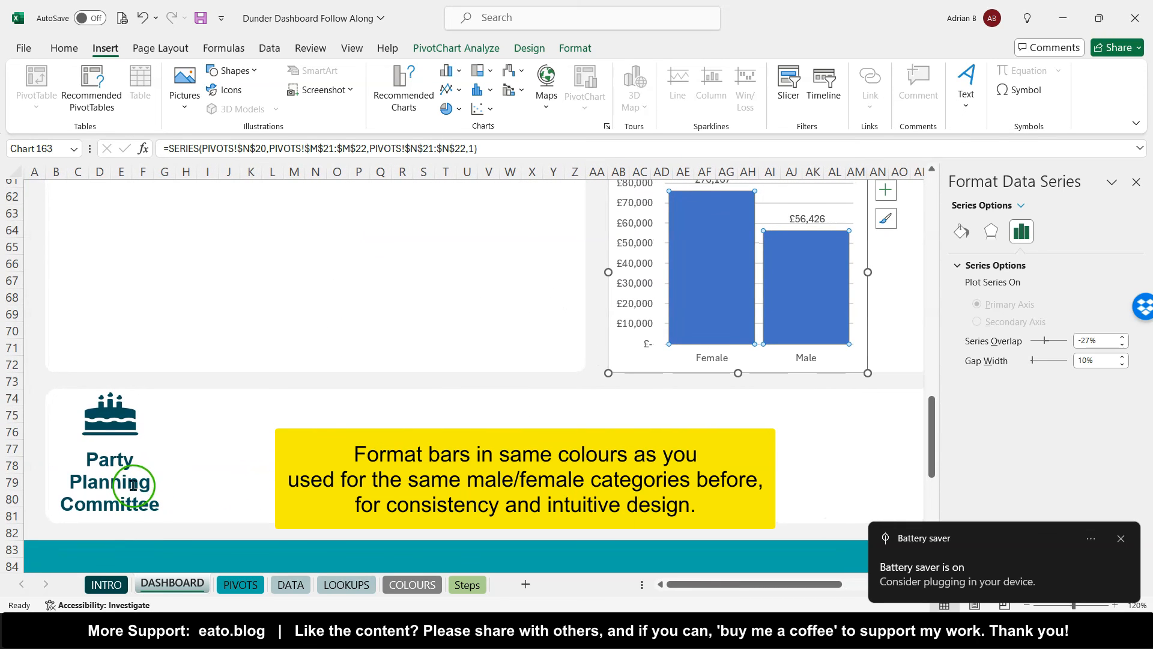
left_click(240, 583)
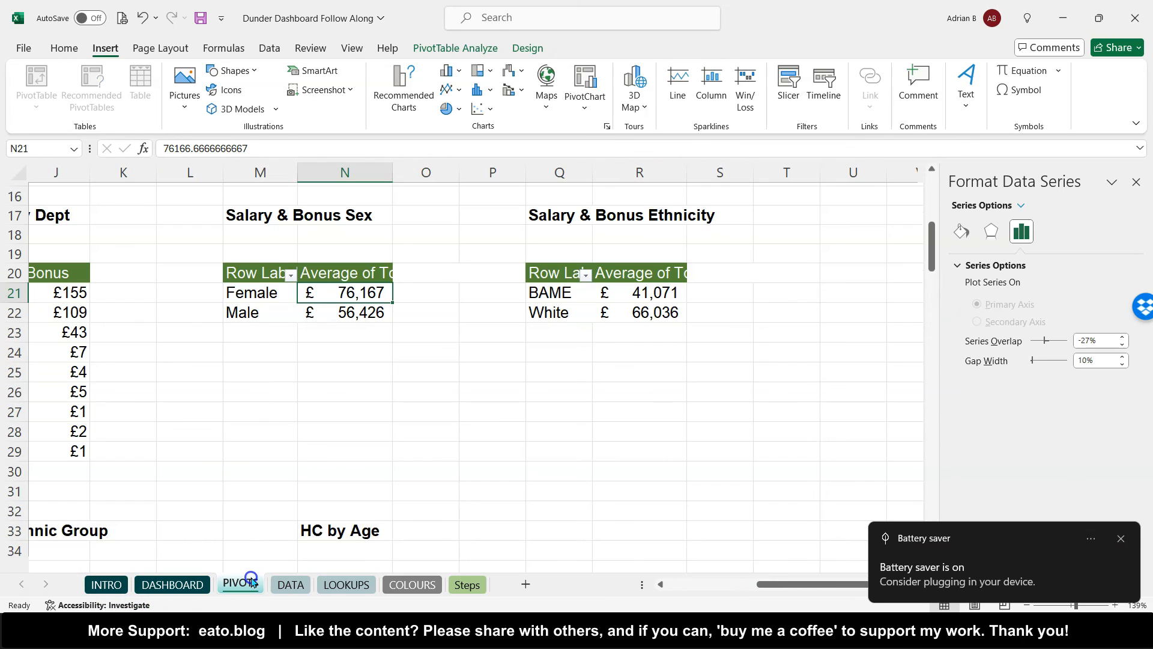
scroll(324, 442, "down", 8)
scroll(324, 442, "left", 3)
scroll(324, 442, "up", 1)
scroll(324, 442, "down", 9)
scroll(324, 442, "left", 2)
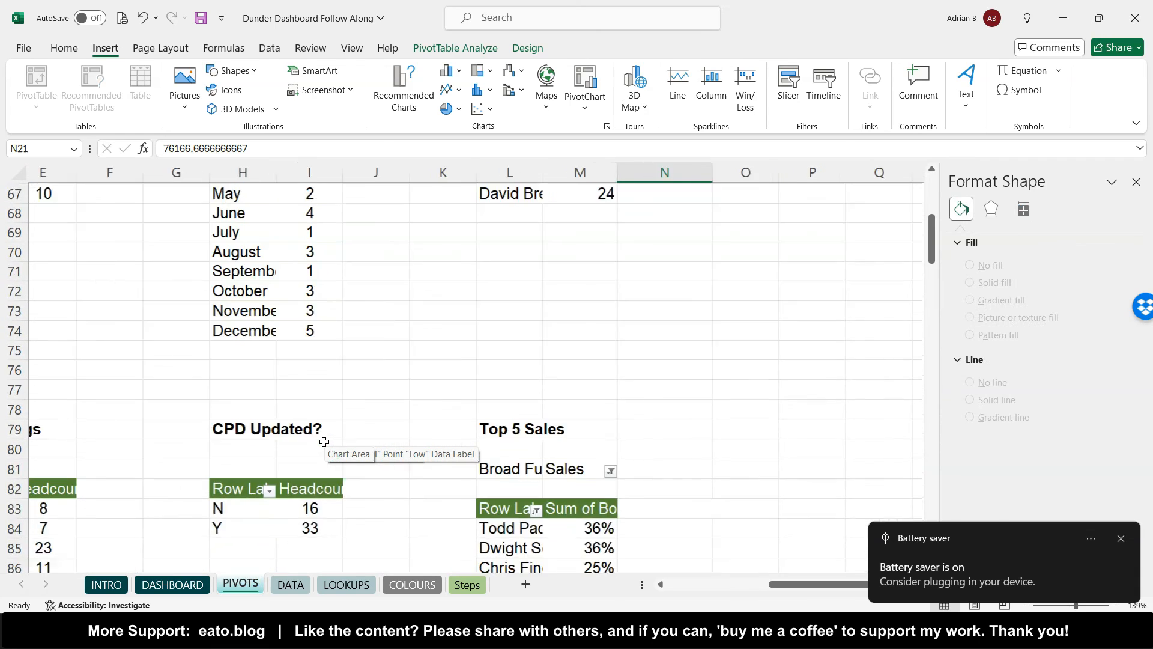
right_click(322, 370)
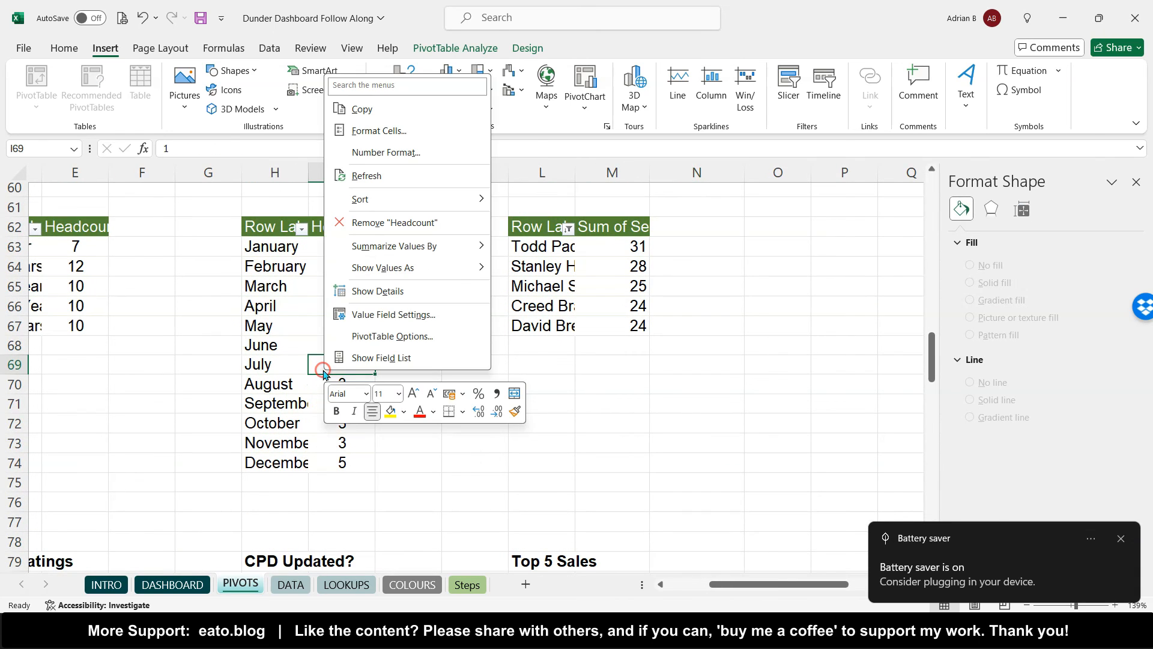
left_click(103, 58)
left_click(451, 68)
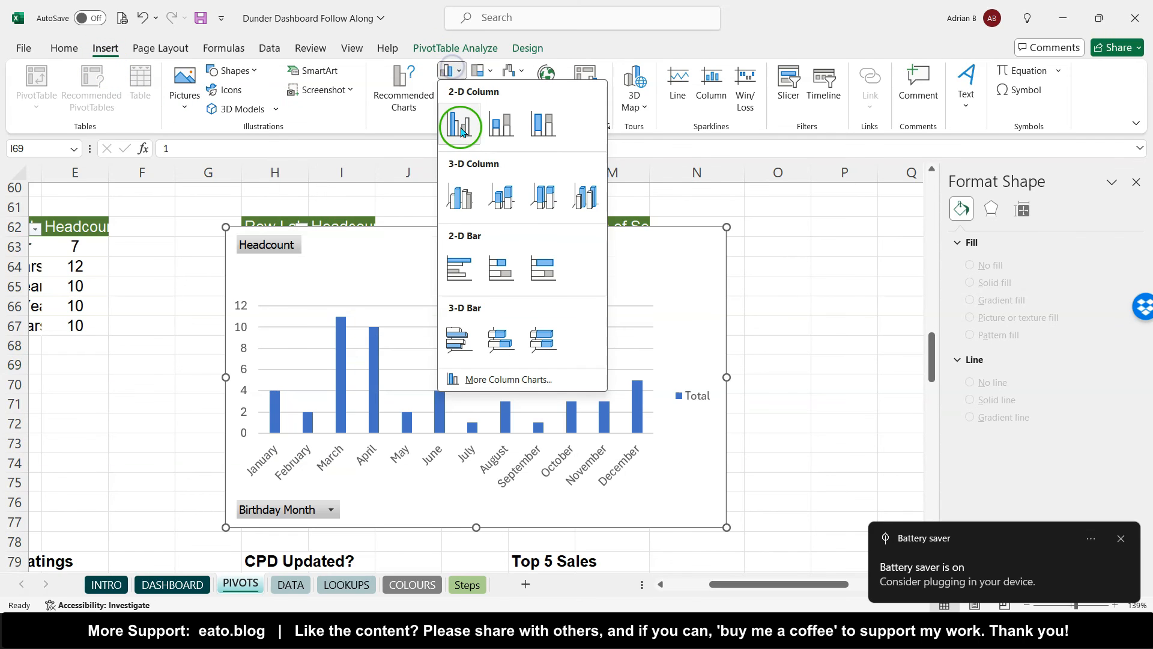
left_click(193, 308)
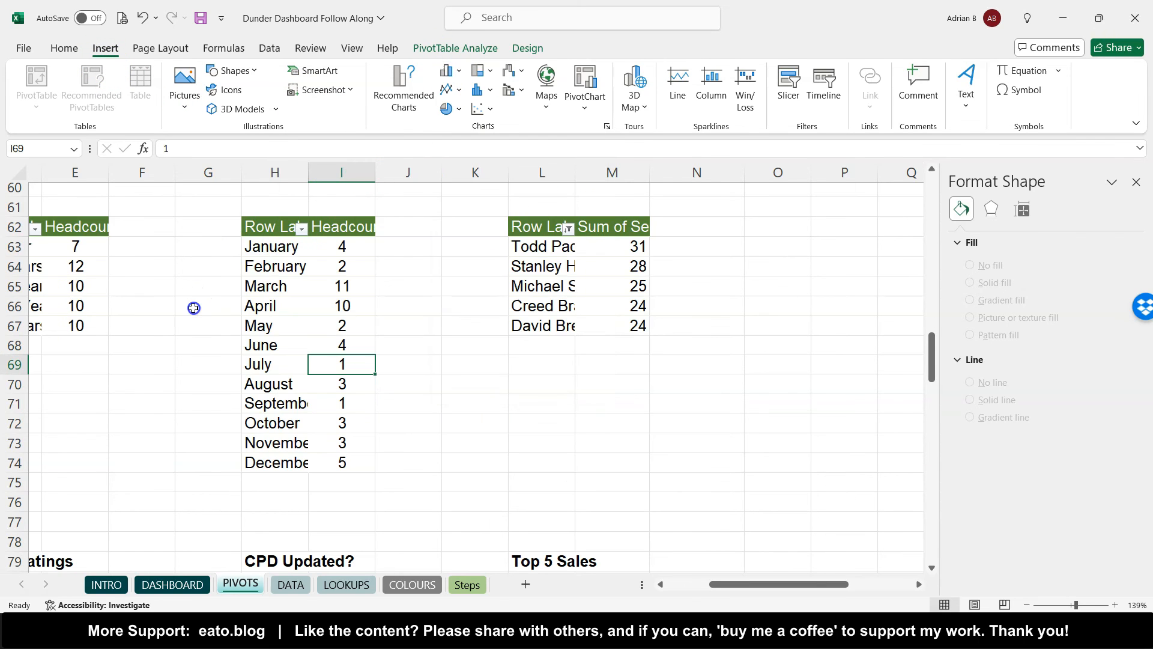
left_click(206, 585)
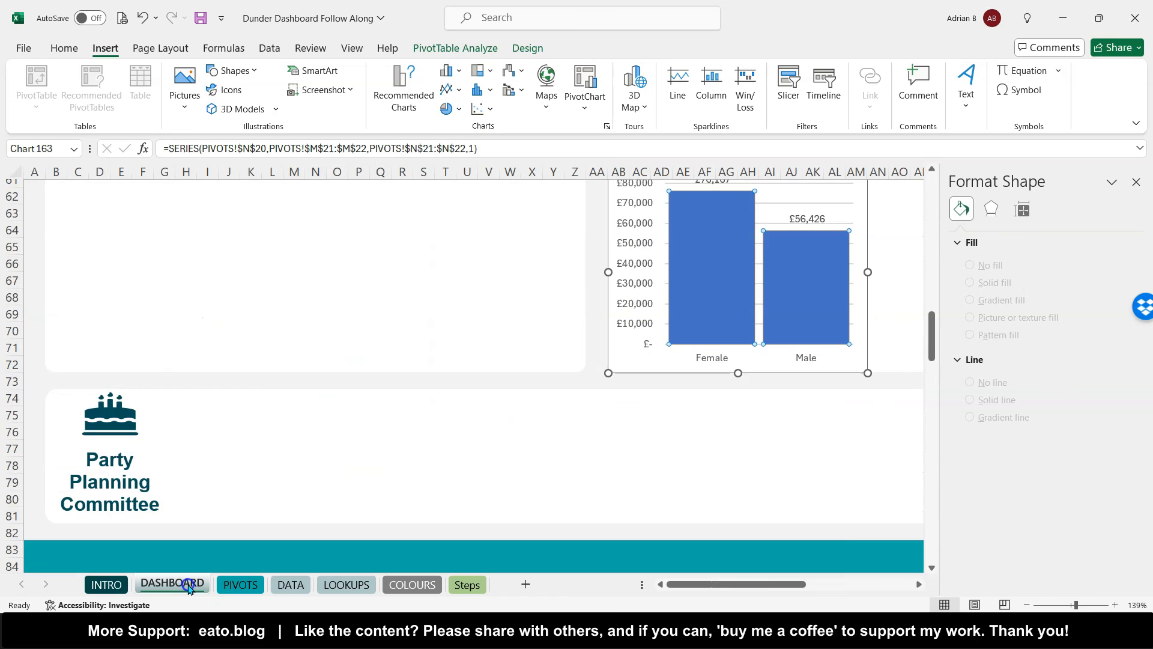
scroll(245, 495, "down", 5)
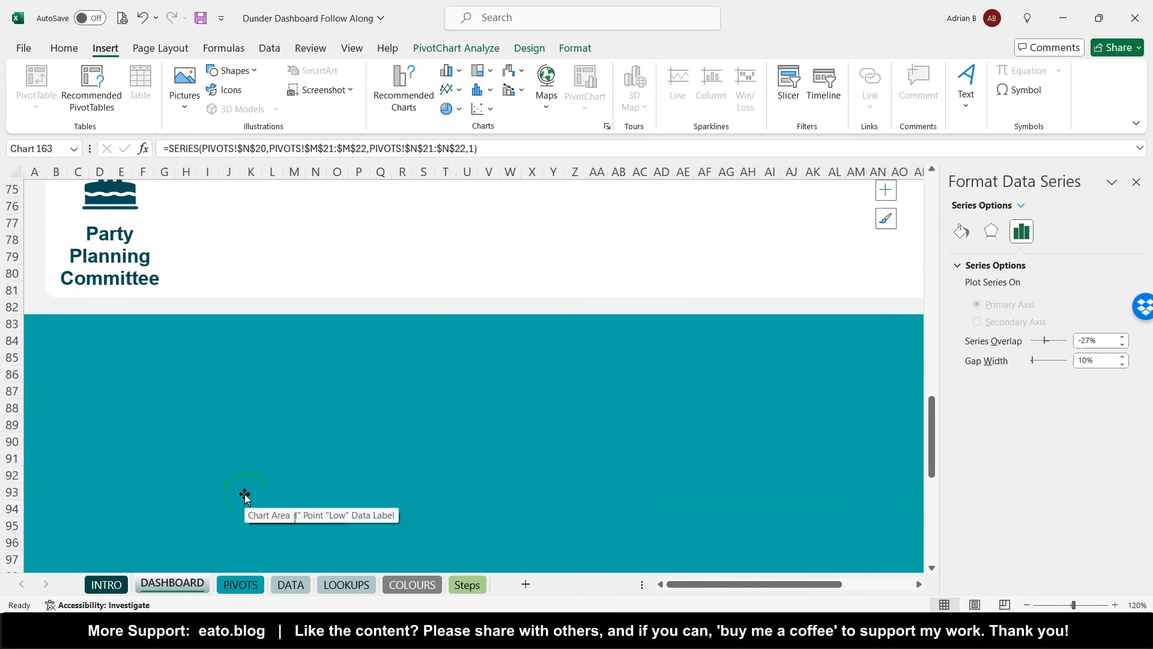
scroll(245, 496, "up", 7)
scroll(245, 496, "down", 3)
left_click(257, 497)
- Insert a 2-D clustered column chart from the birthday month pivot table on the PIVOTS sheet
left_click(240, 585)
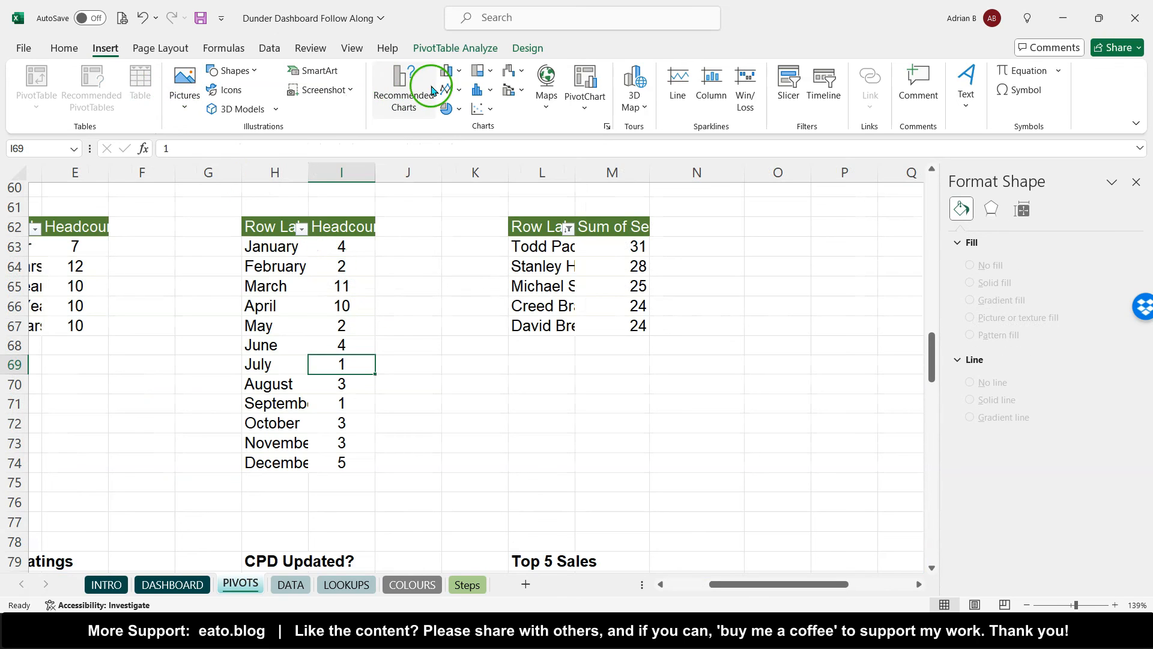
left_click(452, 70)
left_click(461, 126)
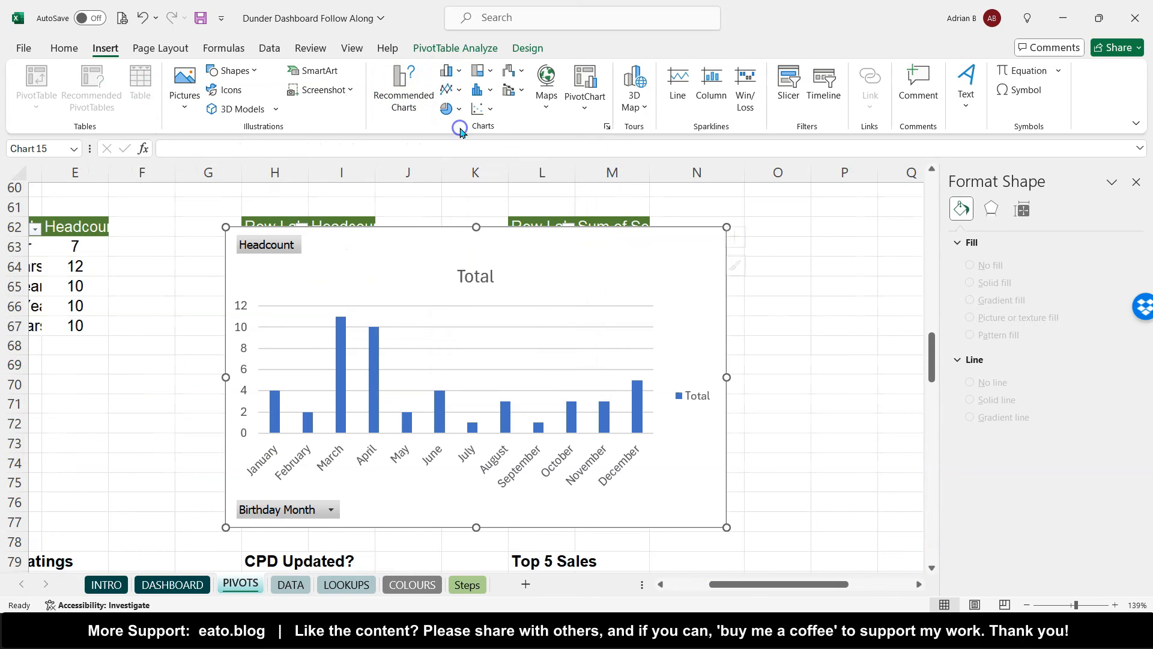
- Move the birthday month chart from the PIVOTS sheet into the Party Planning Committee panel on the DASHBOARD sheet
left_click(399, 256)
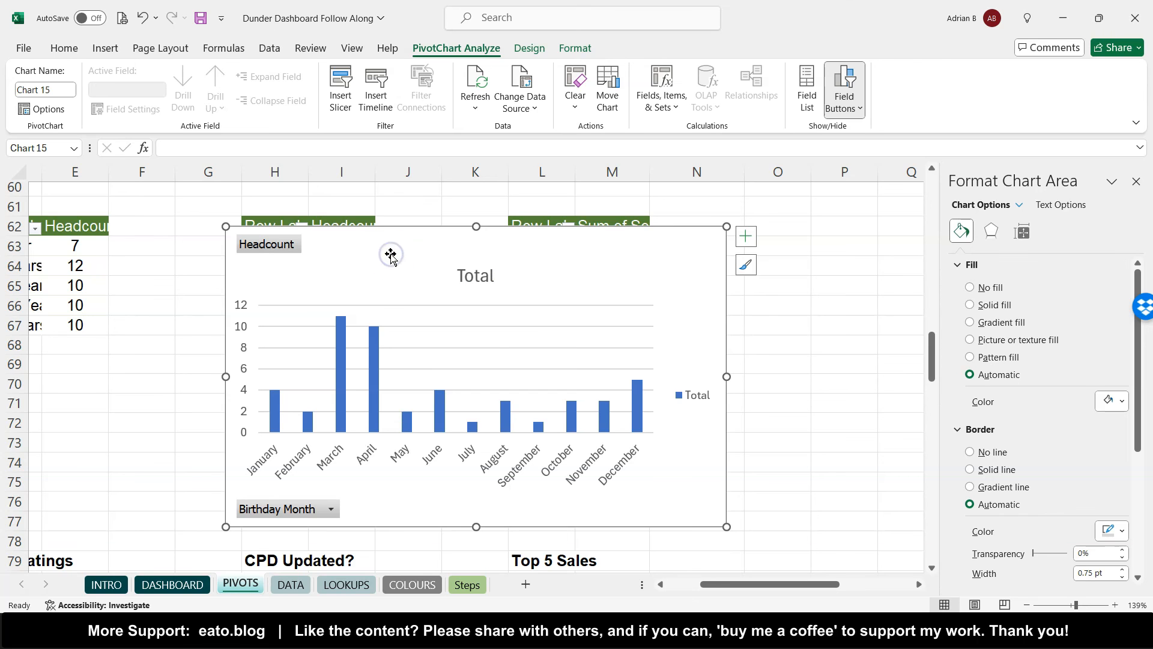
key("ctrl+x")
left_click(172, 584)
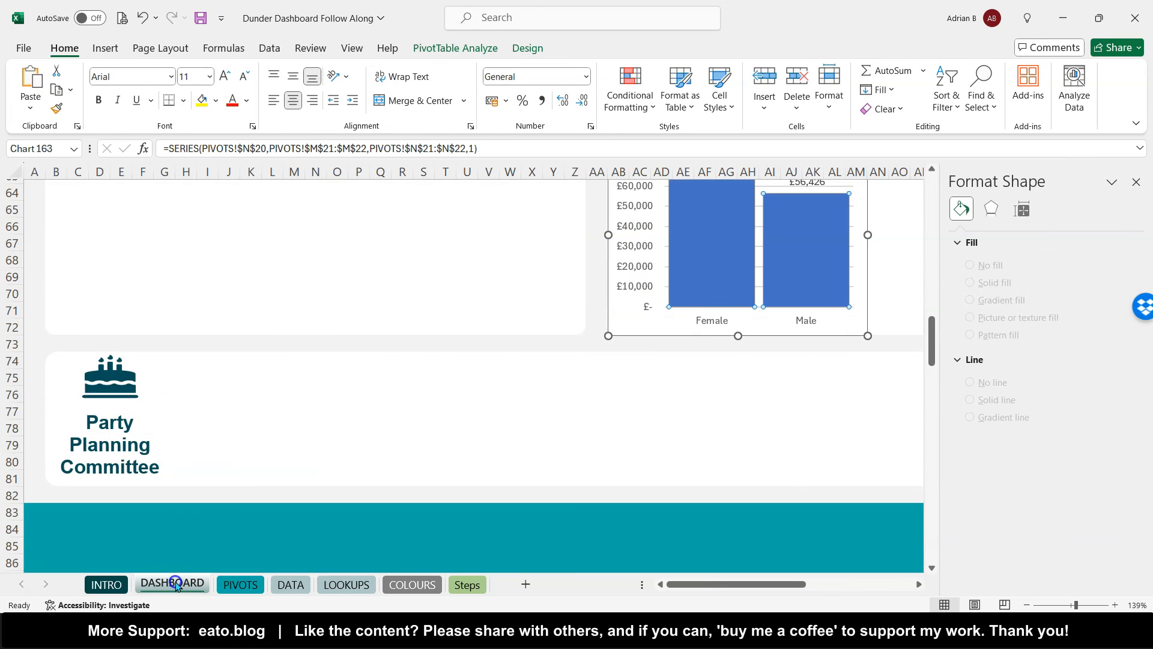
right_click(239, 425)
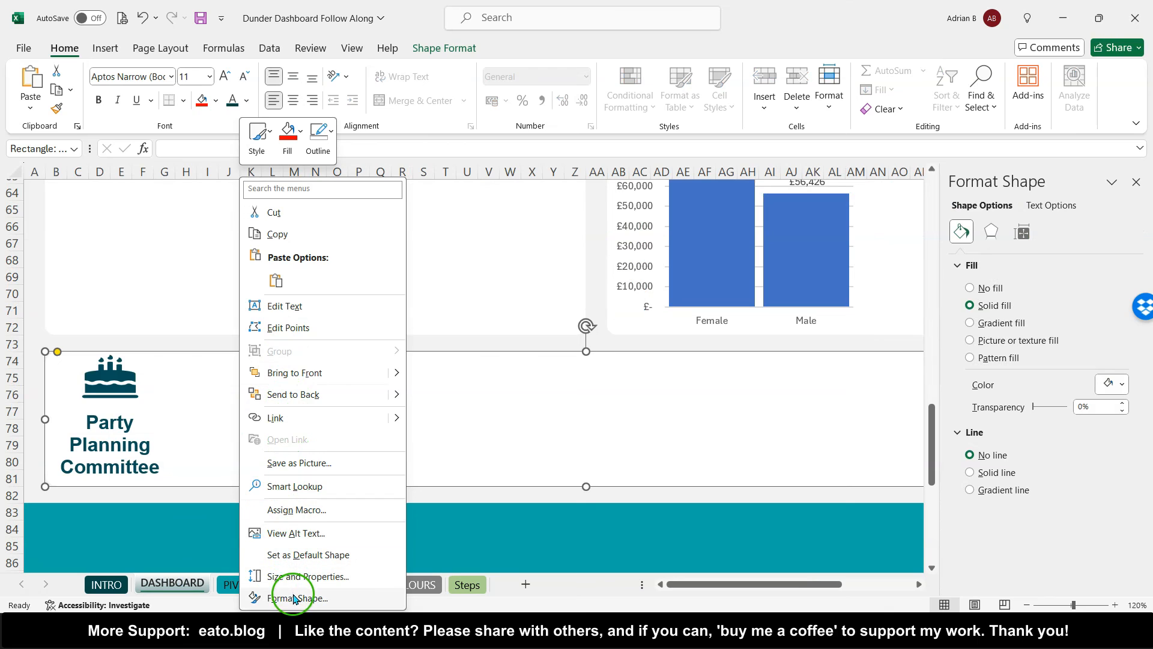
left_click(276, 280)
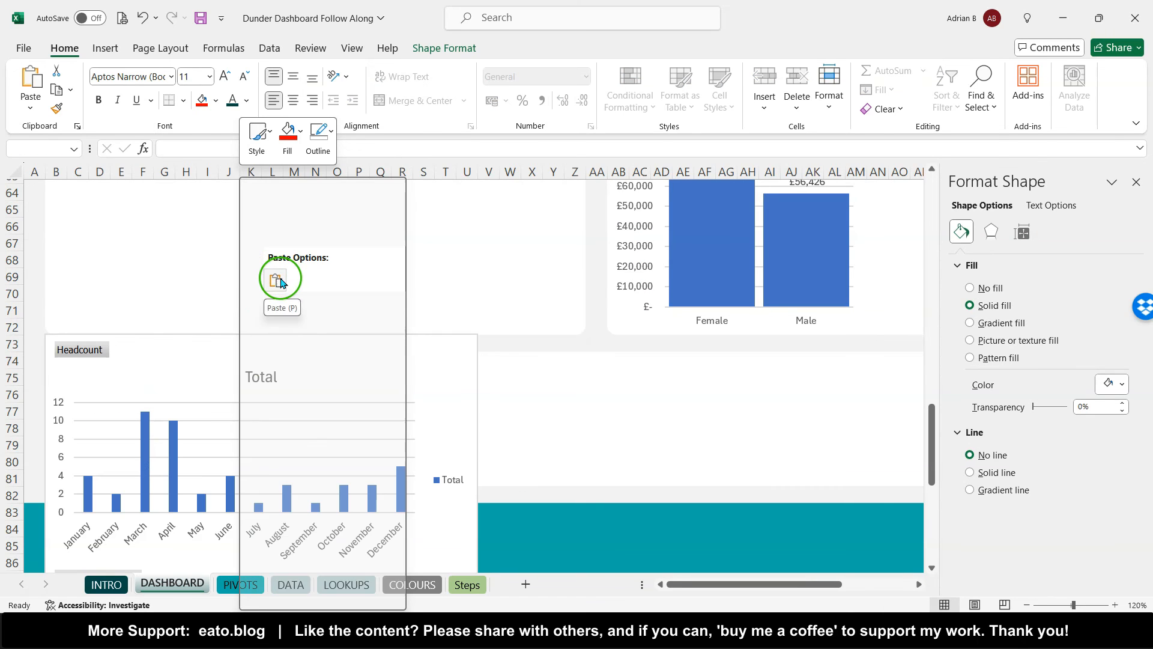
left_click(397, 357)
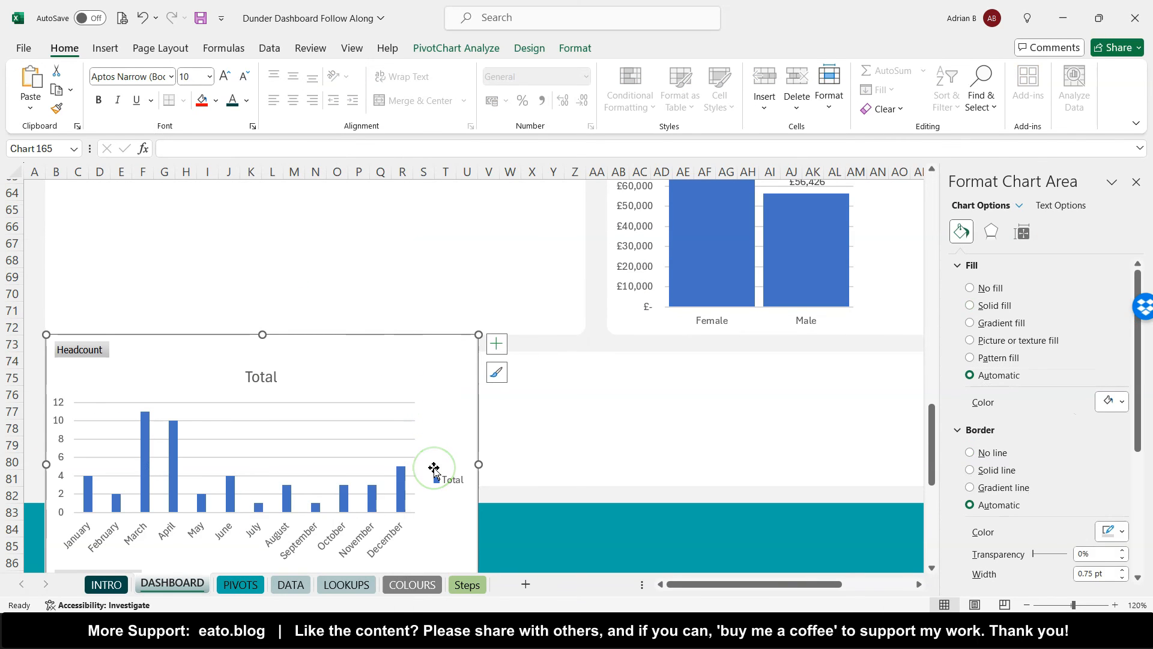
- Delete the birthday month chart's legend and widen the chart across the Party Planning Committee panel
scroll(433, 468, "down", 2)
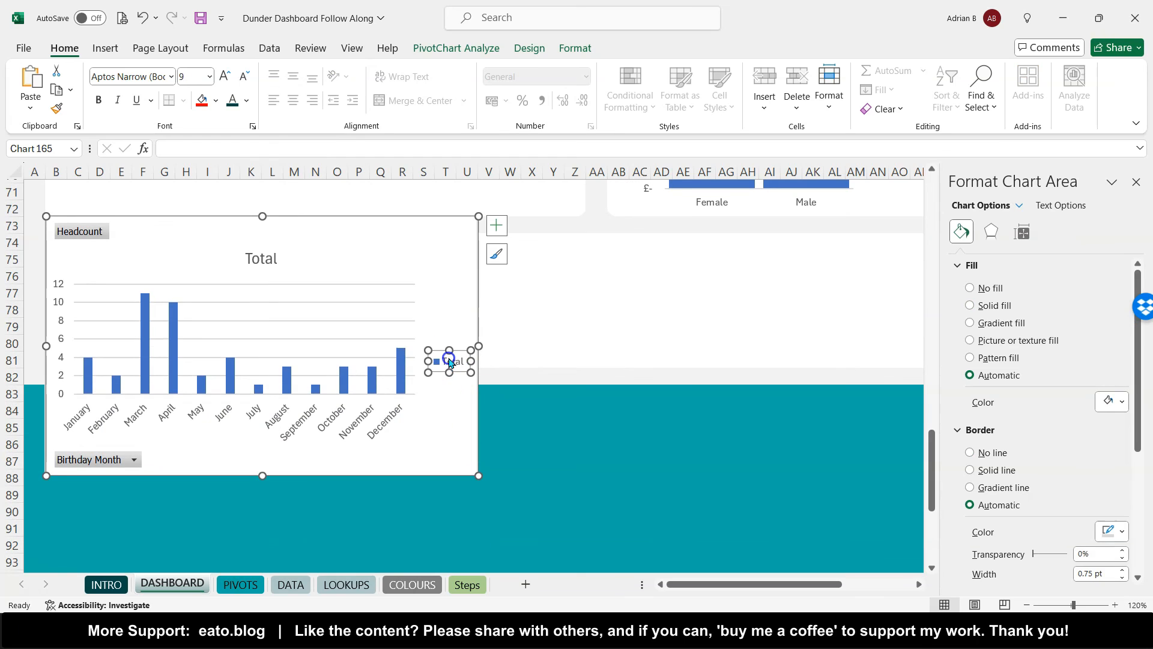
key("Delete")
left_click_drag(478, 344, 914, 341)
scroll(913, 342, "right", 2)
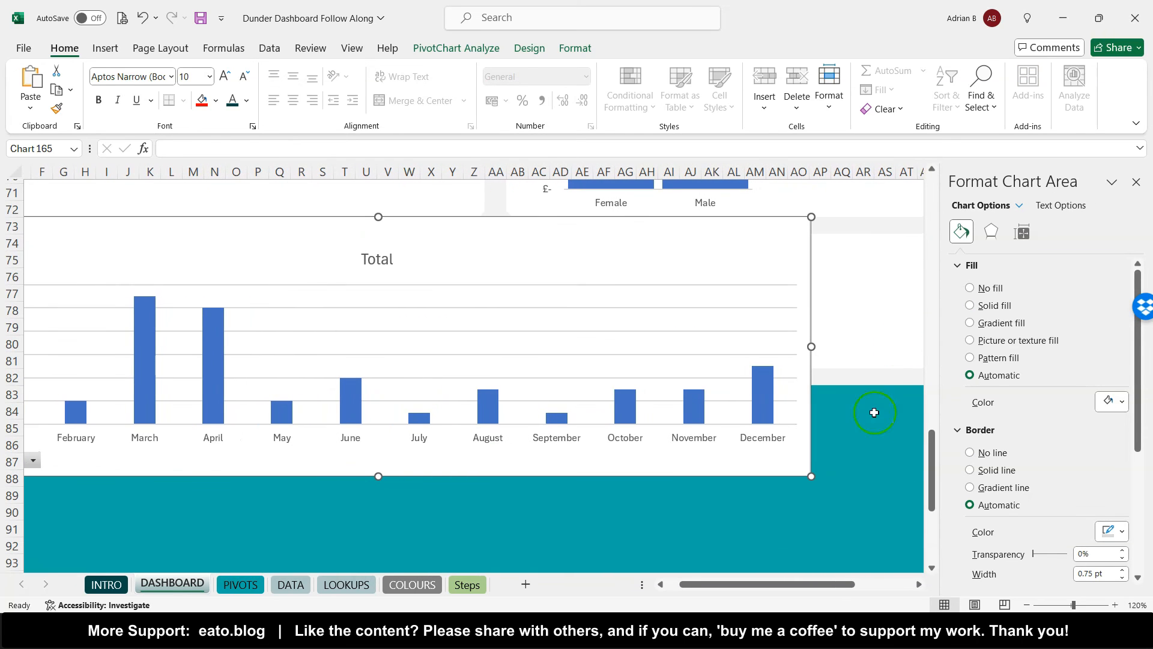
left_click(1025, 606)
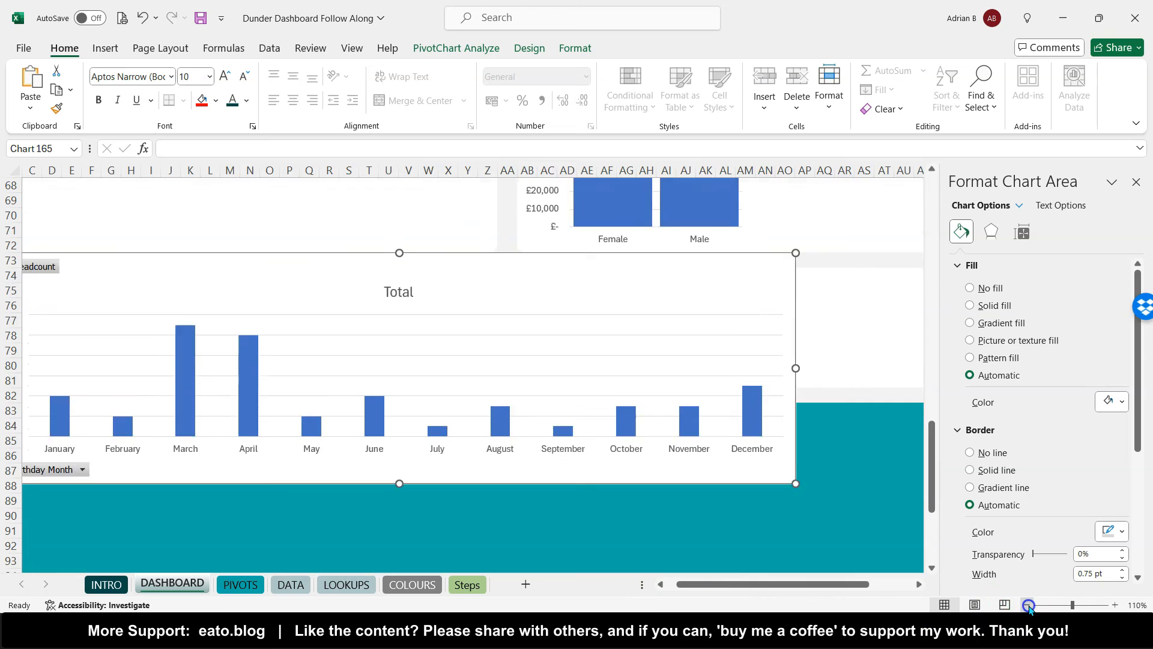
left_click(1026, 606)
left_click(1025, 606)
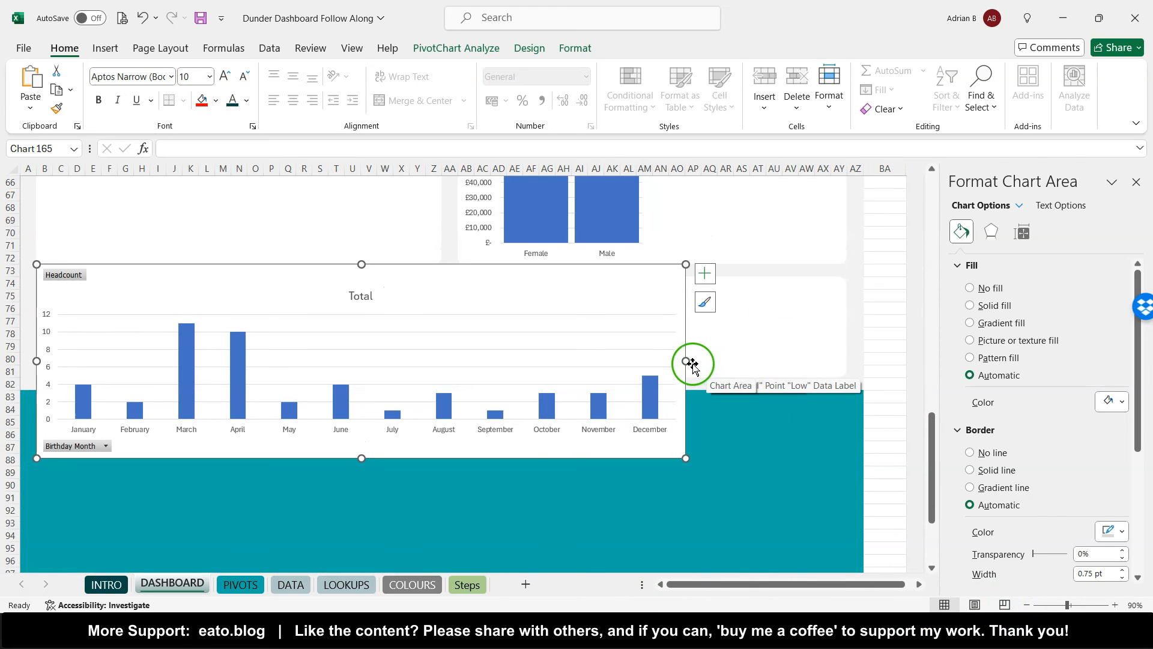